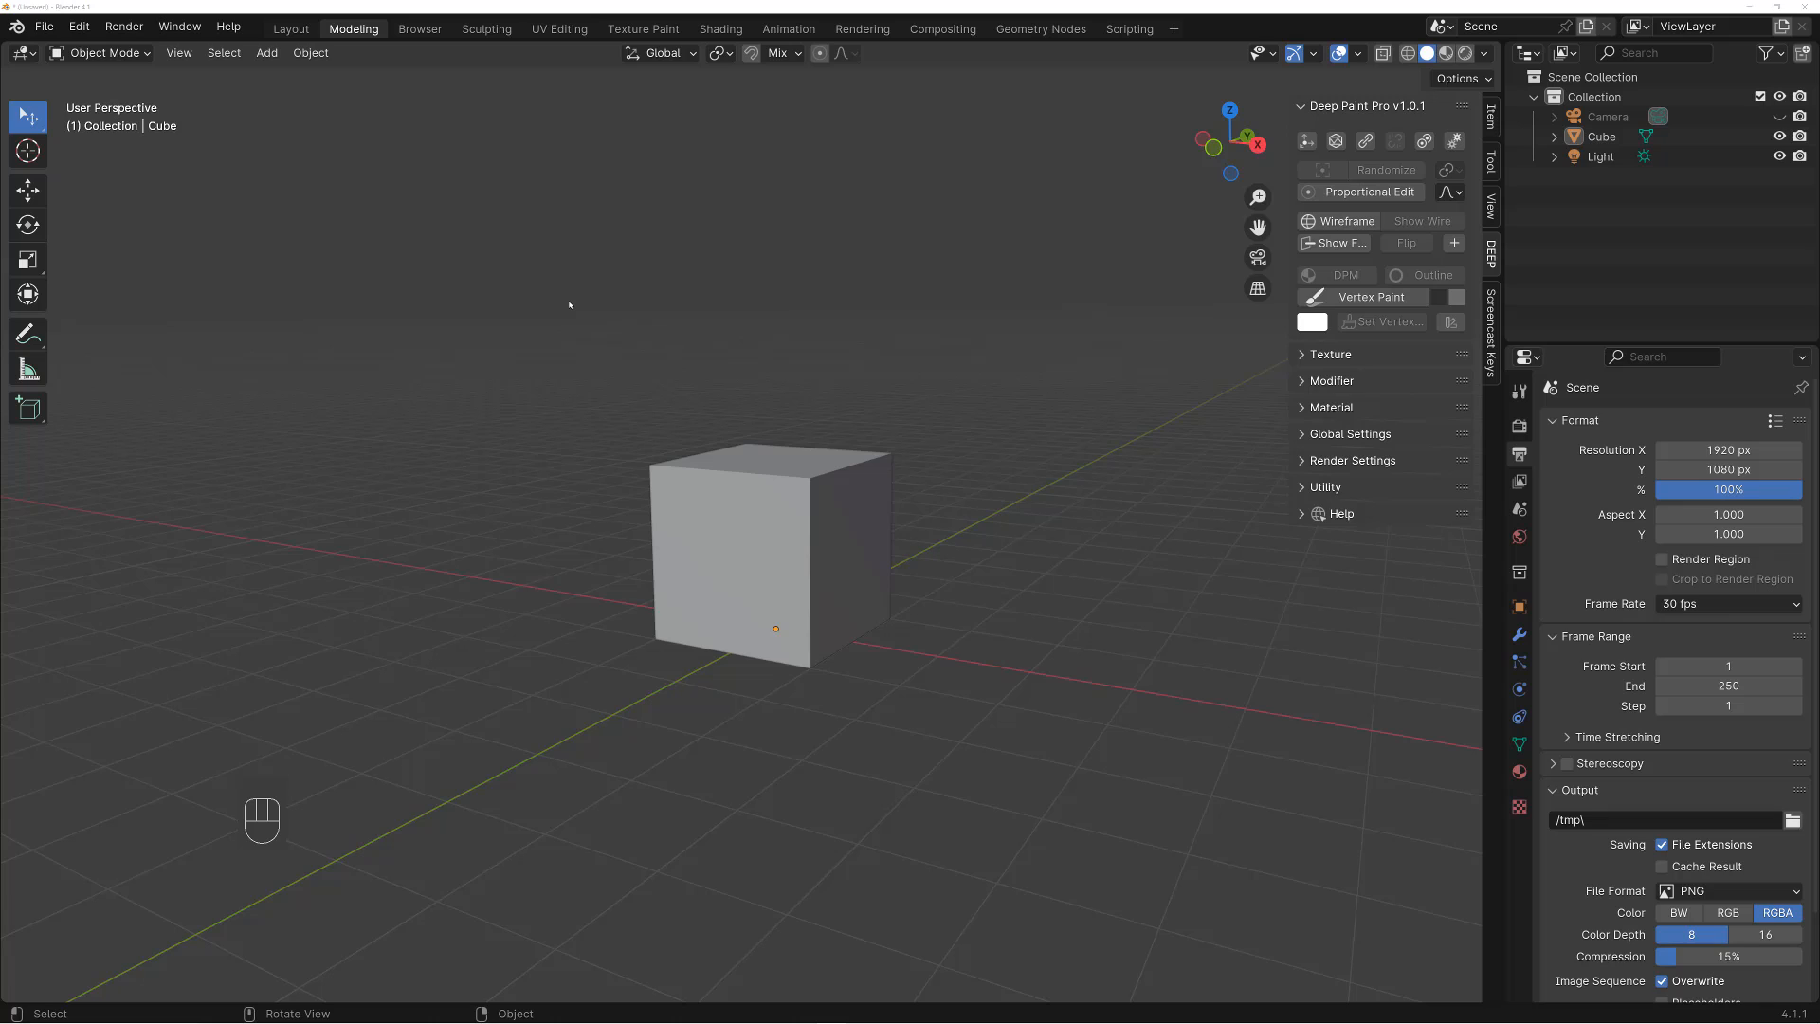
# Delete the default cube from the scene
pyautogui.moveTo(723, 399); pyautogui.dragTo(739, 445, button='middle')
pyautogui.click(745, 471)
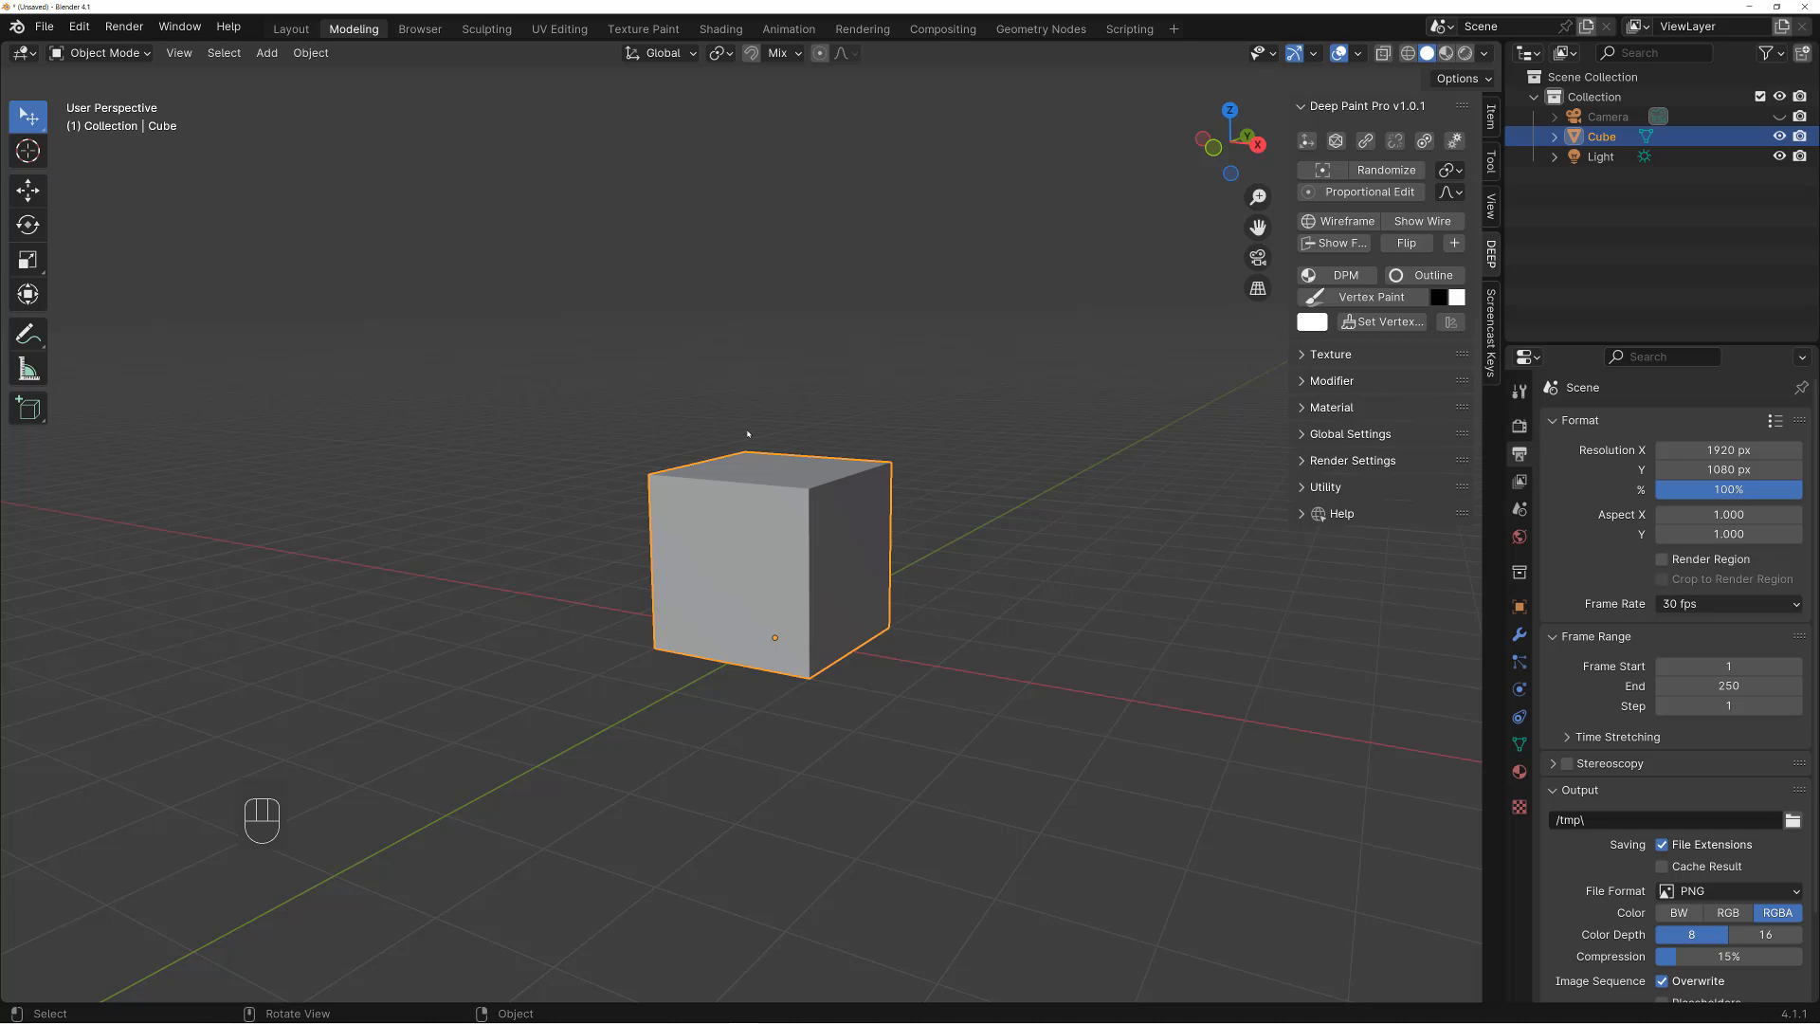
pyautogui.press('x')
pyautogui.click(749, 438)
pyautogui.moveTo(751, 431); pyautogui.dragTo(792, 393, button='middle')
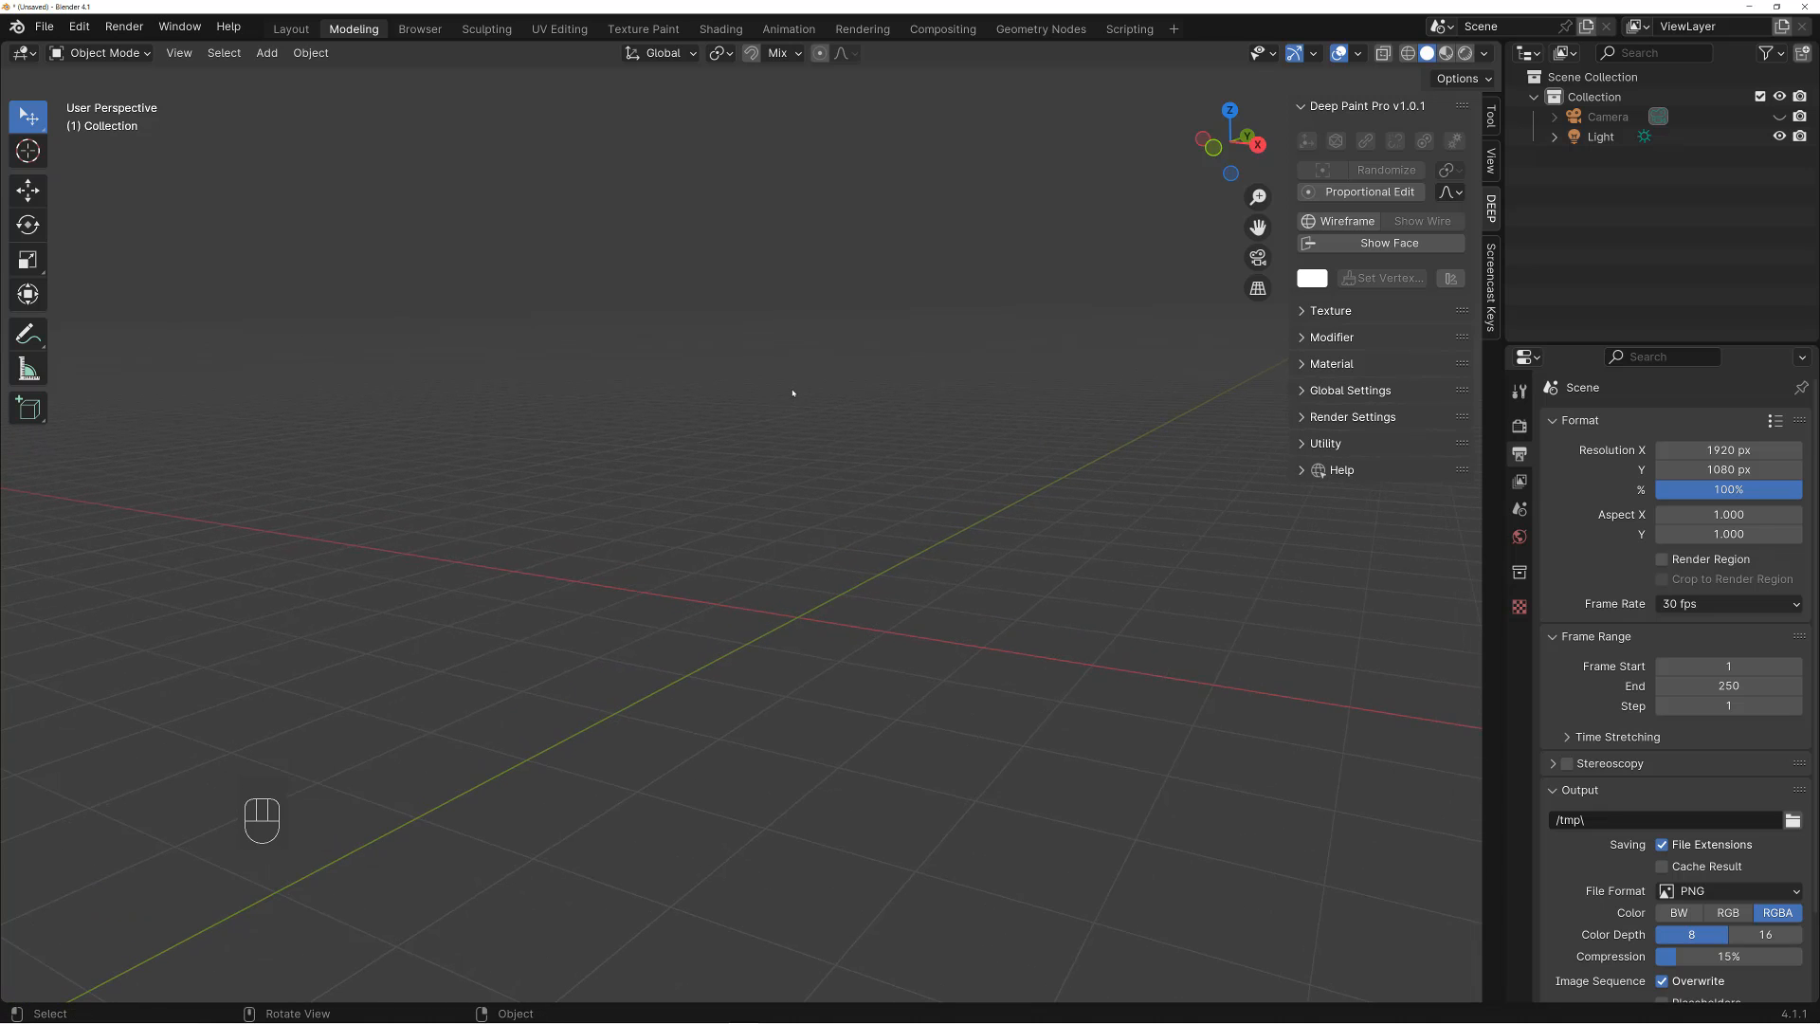
# Add a blank Grease Pencil object at the world origin, ready for drawing in Draw Mode
pyautogui.press('e')
pyautogui.click(779, 379)
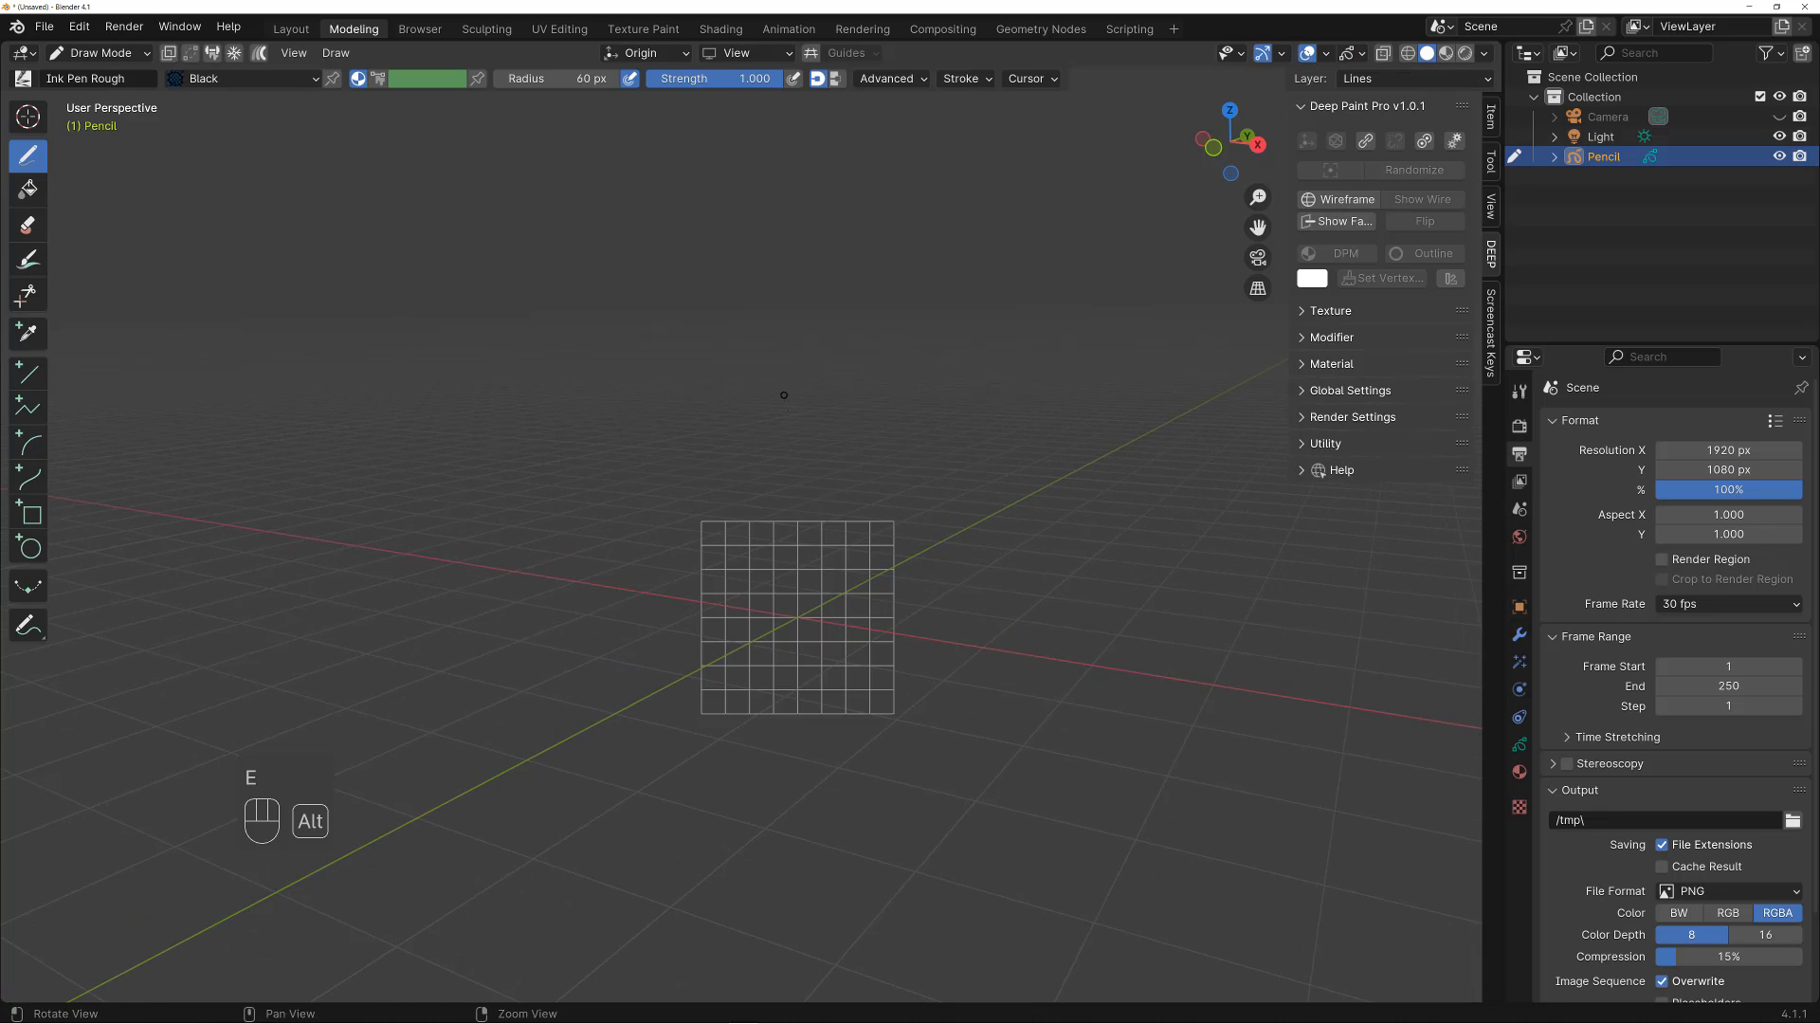
pyautogui.keyDown('alt'); pyautogui.moveTo(784, 395); pyautogui.dragTo(785, 405, button='middle'); pyautogui.keyUp('alt')
pyautogui.keyDown('alt'); pyautogui.moveTo(784, 404); pyautogui.dragTo(807, 379, button='right'); pyautogui.keyUp('alt')
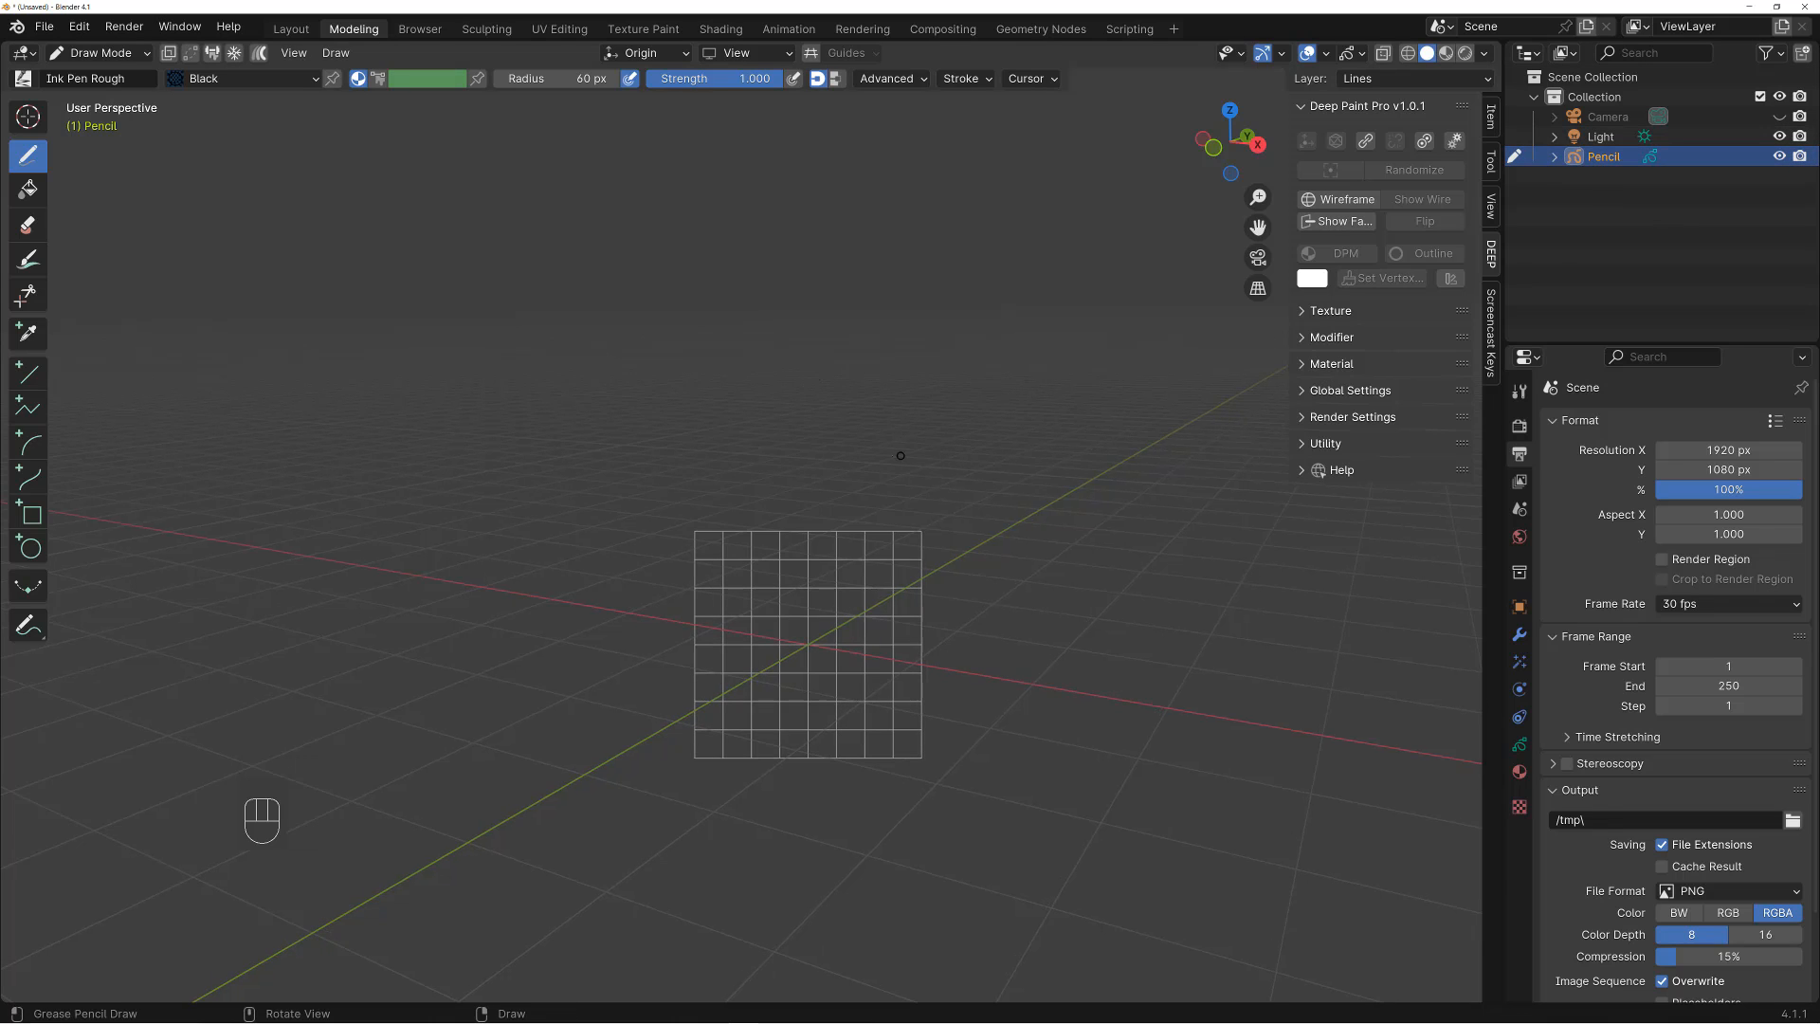
pyautogui.keyDown('alt'); pyautogui.moveTo(900, 455); pyautogui.dragTo(899, 444, button='right'); pyautogui.keyUp('alt')
pyautogui.keyDown('alt'); pyautogui.moveTo(899, 444); pyautogui.dragTo(890, 408, button='middle'); pyautogui.keyUp('alt')
pyautogui.keyDown('alt'); pyautogui.moveTo(890, 408); pyautogui.dragTo(902, 398, button='right'); pyautogui.keyUp('alt')
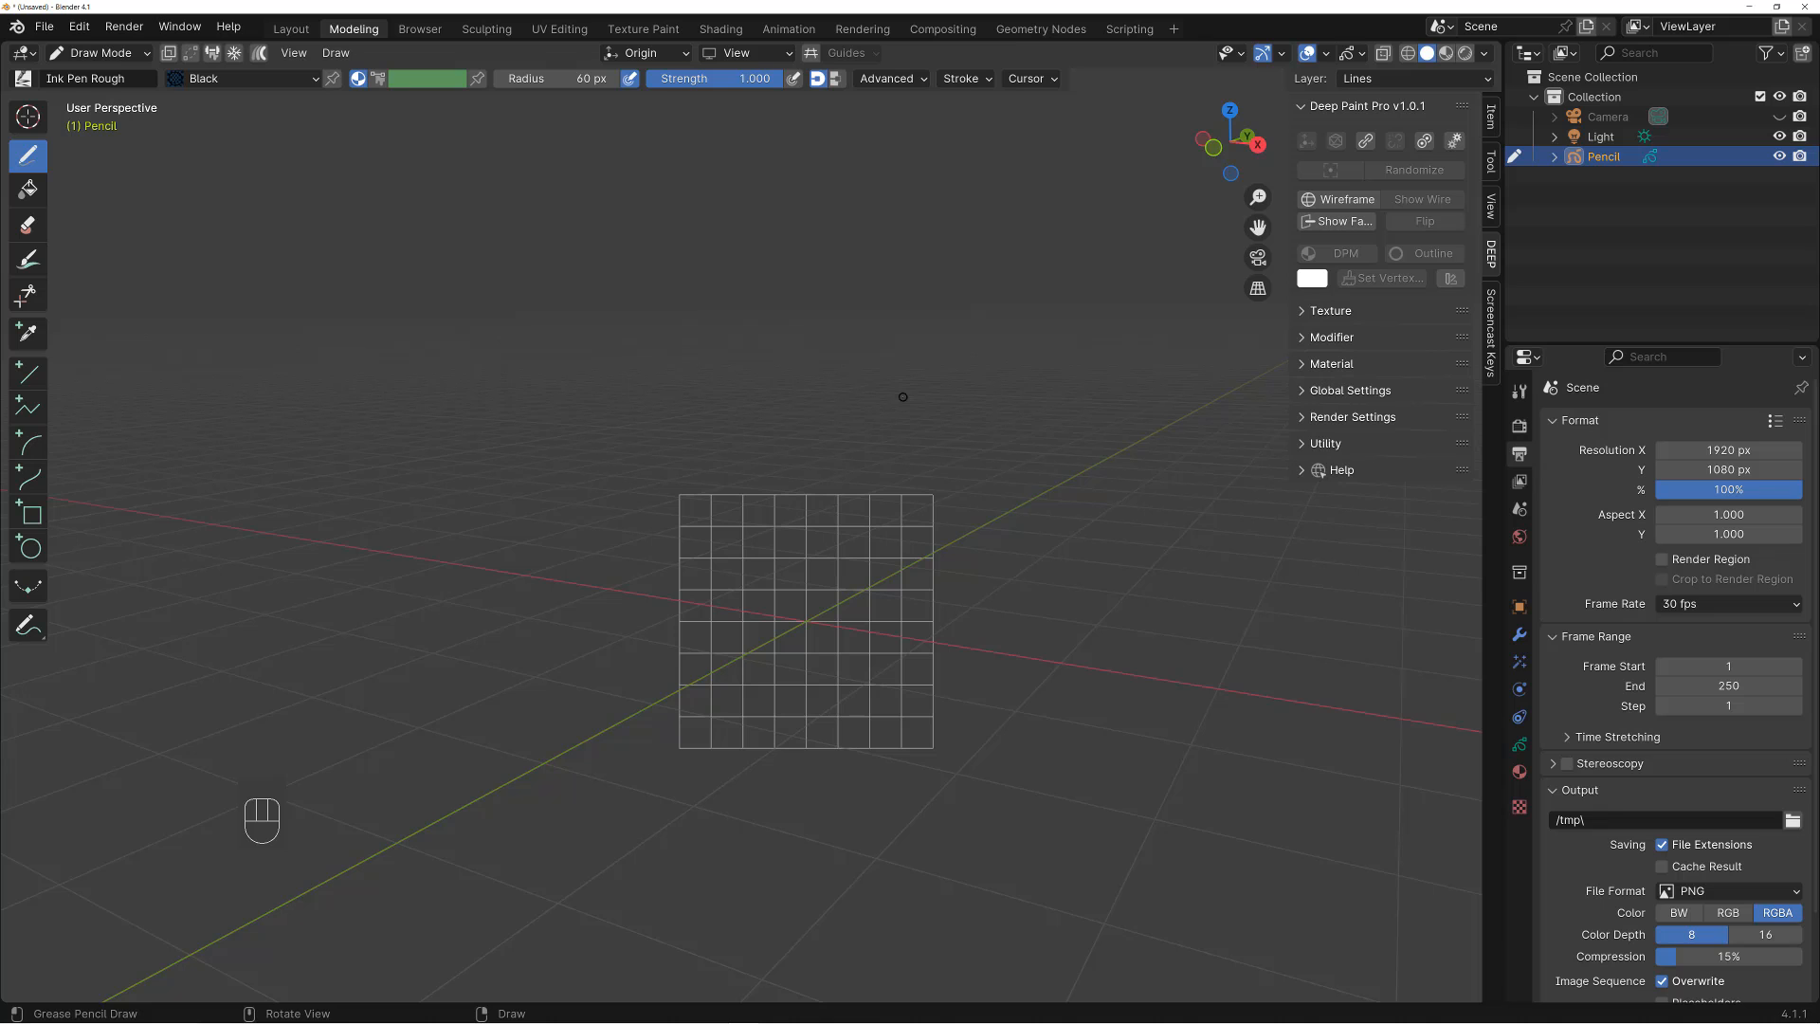
pyautogui.keyDown('alt'); pyautogui.moveTo(899, 396); pyautogui.dragTo(873, 406, button='middle'); pyautogui.keyUp('alt')
pyautogui.keyDown('alt'); pyautogui.moveTo(873, 406); pyautogui.dragTo(850, 410, button='right'); pyautogui.keyUp('alt')
pyautogui.keyDown('alt'); pyautogui.moveTo(751, 410); pyautogui.dragTo(887, 398); pyautogui.keyUp('alt')
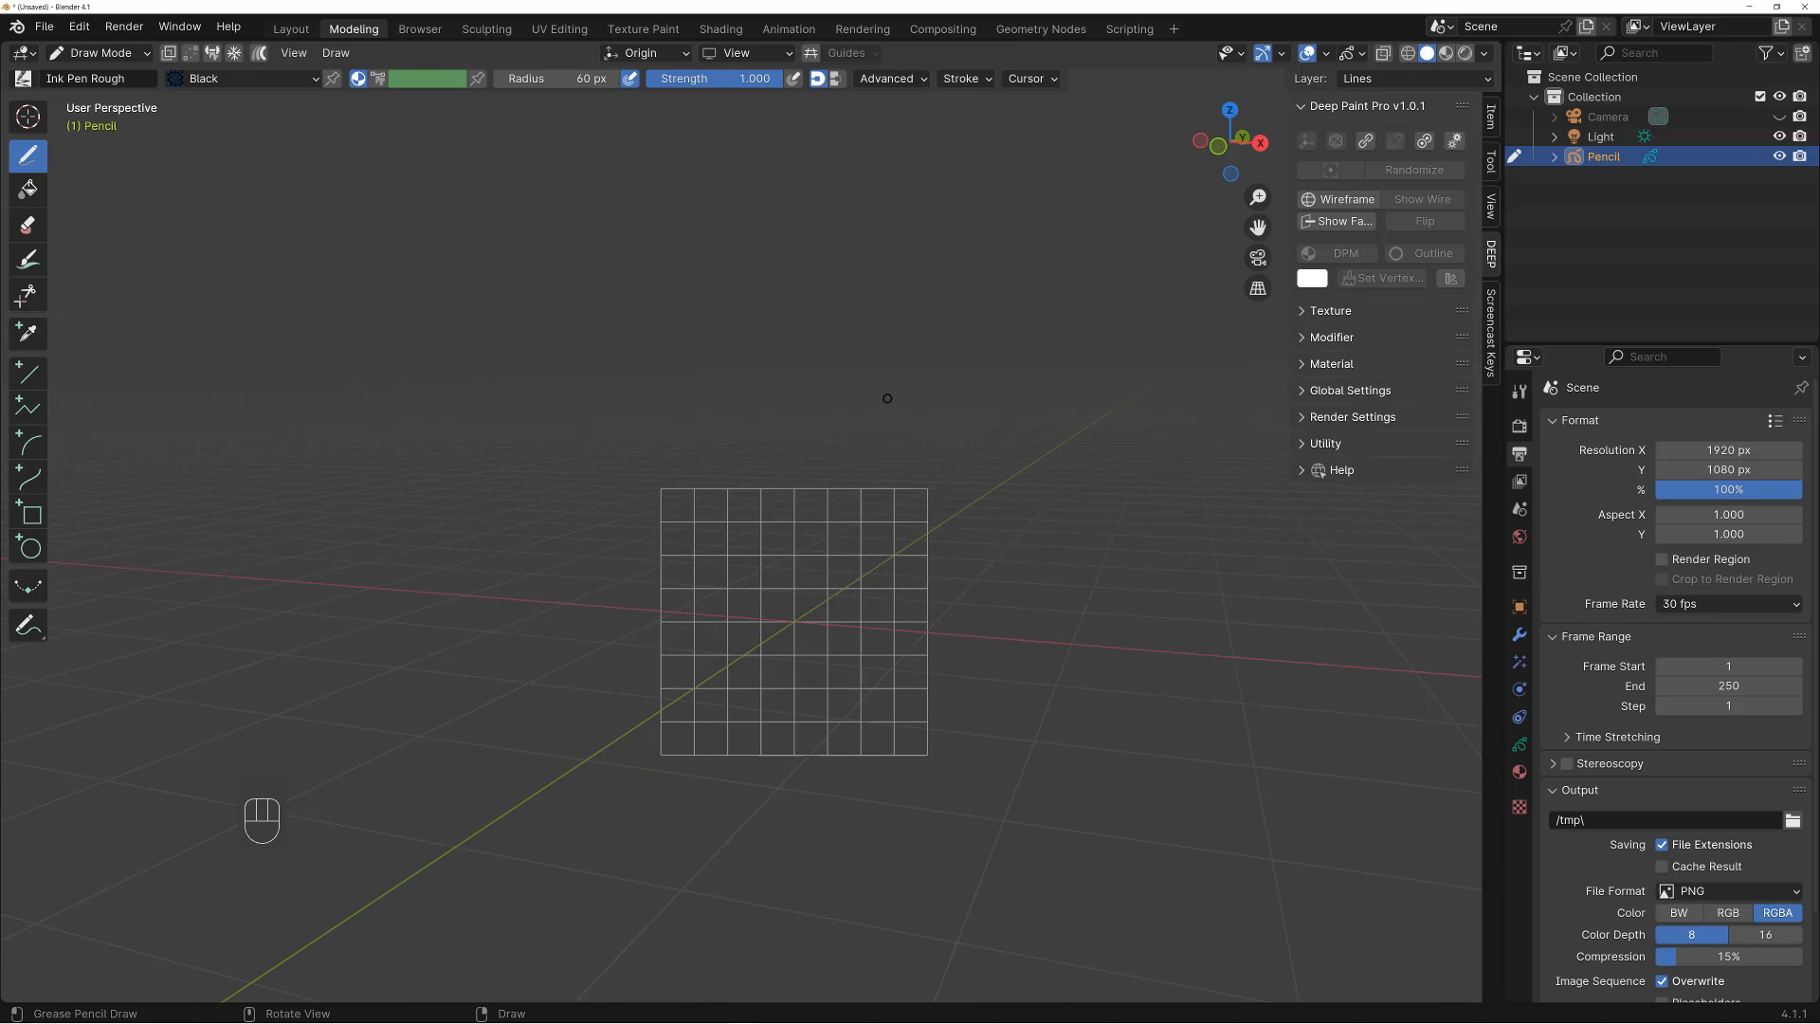
pyautogui.keyDown('alt'); pyautogui.moveTo(887, 398); pyautogui.dragTo(885, 404, button='middle'); pyautogui.keyUp('alt')
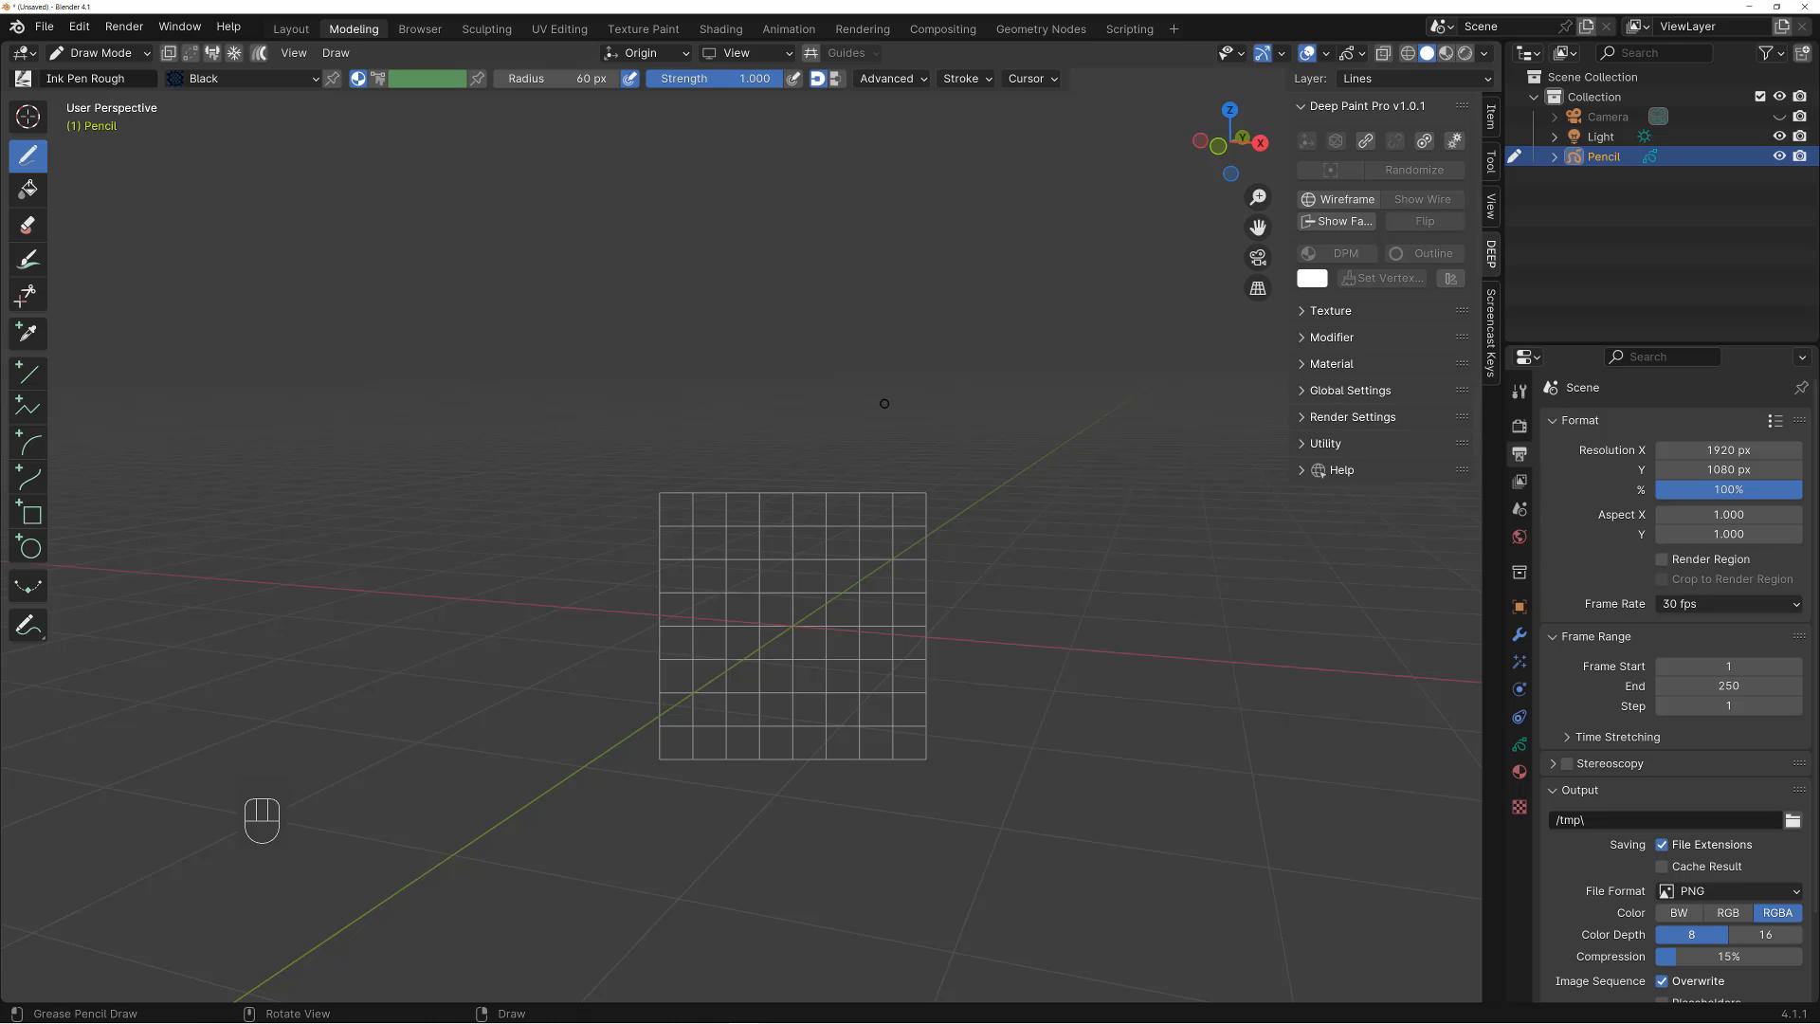
# Examine the Grease Pencil stroke placement options, the overlay settings and the available brushes
pyautogui.click(640, 54)
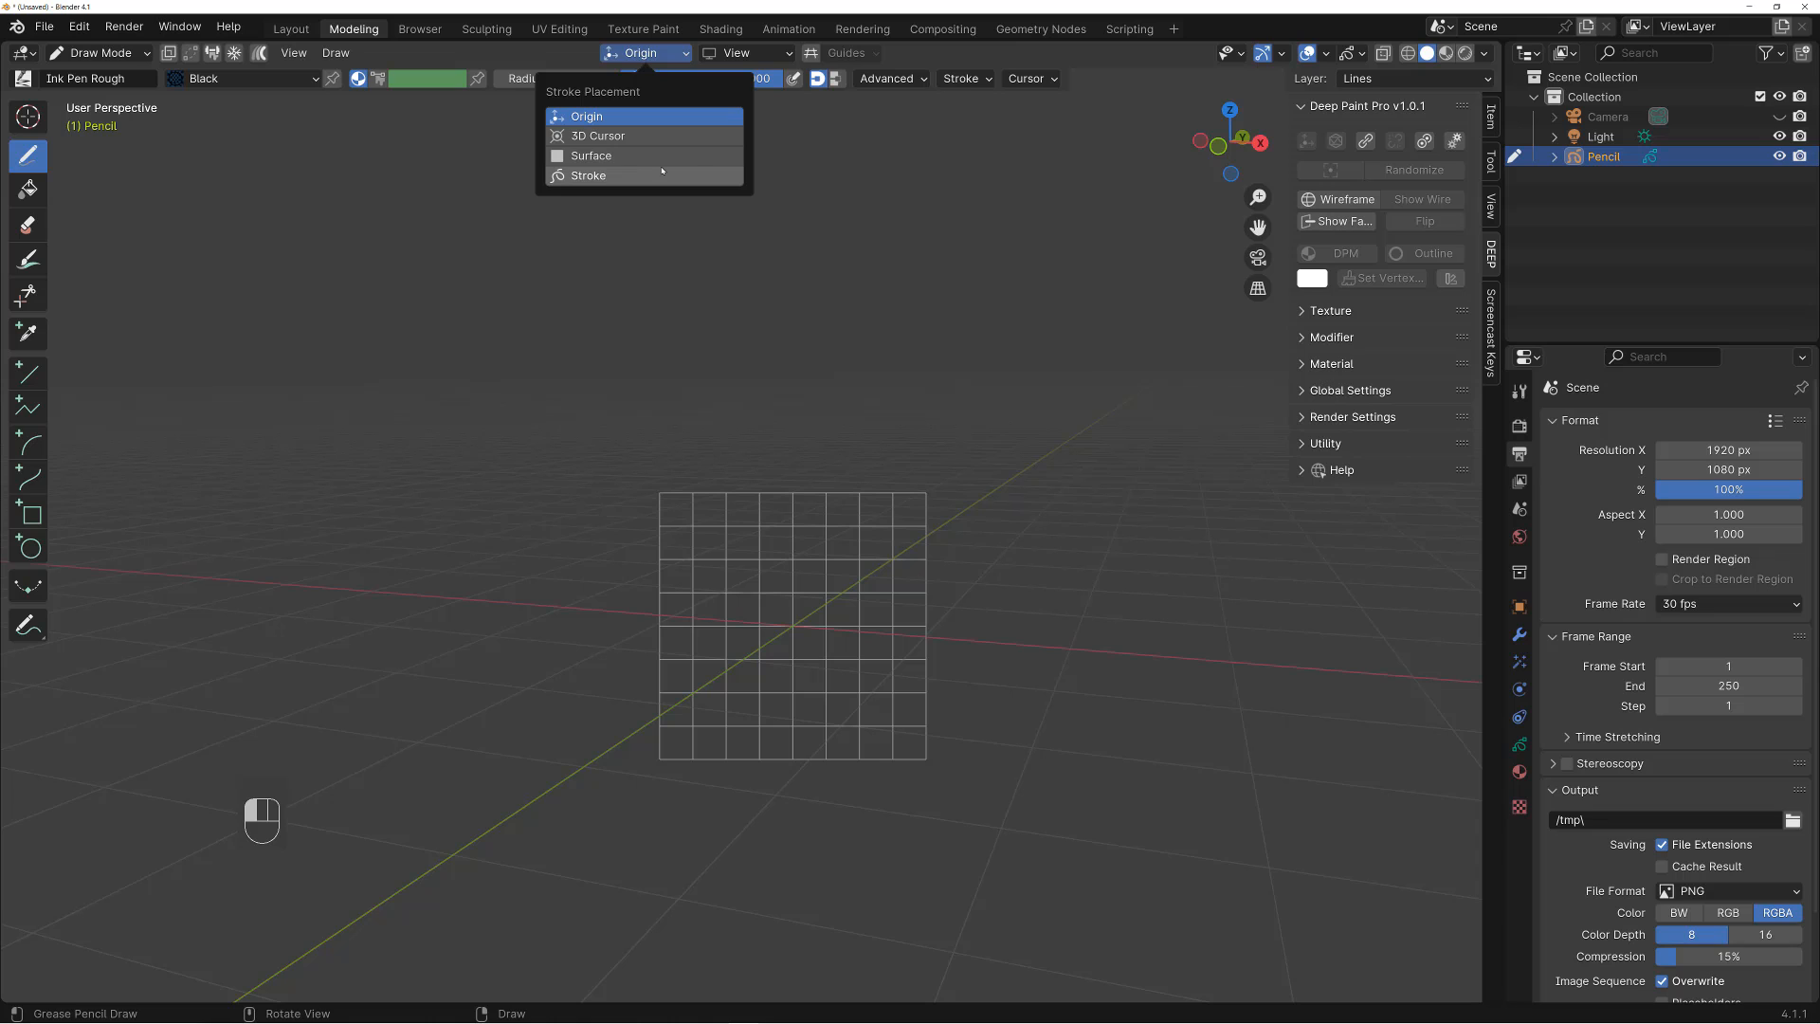
pyautogui.keyDown('alt'); pyautogui.moveTo(811, 316); pyautogui.dragTo(784, 288, button='middle'); pyautogui.keyUp('alt')
pyautogui.keyDown('alt'); pyautogui.moveTo(784, 289); pyautogui.dragTo(841, 259, button='right'); pyautogui.keyUp('alt')
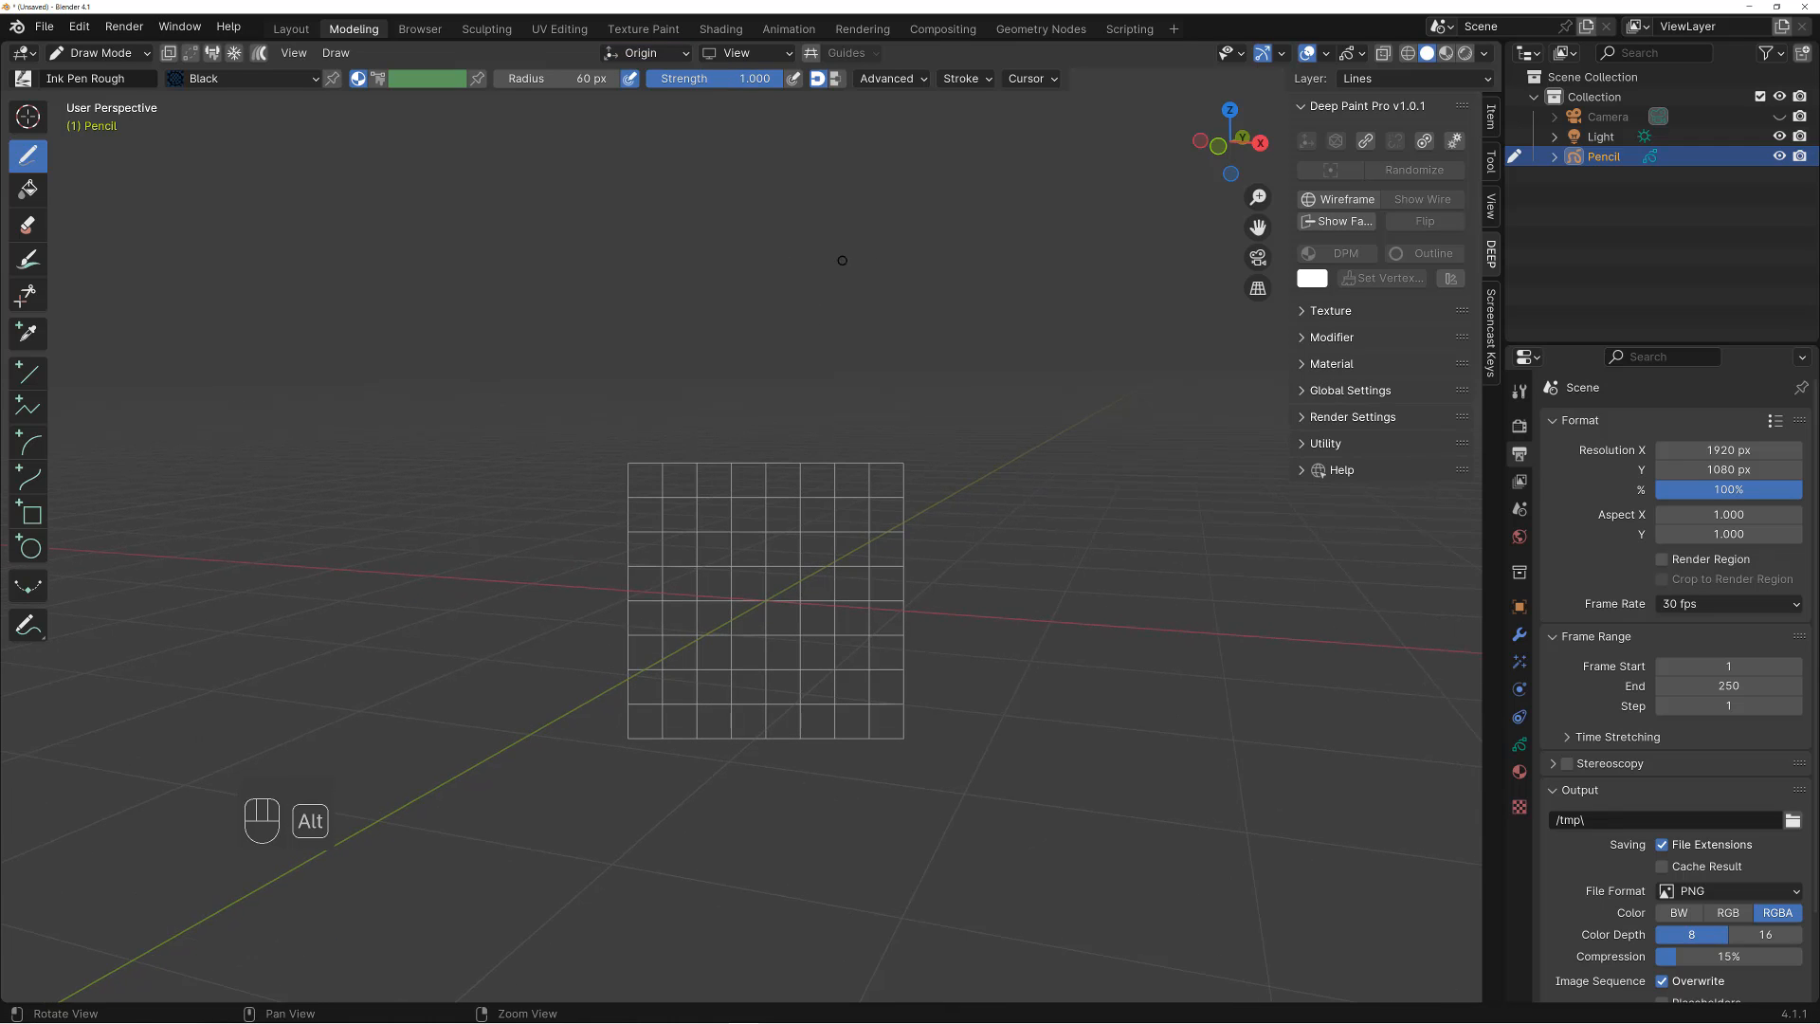
pyautogui.click(1353, 53)
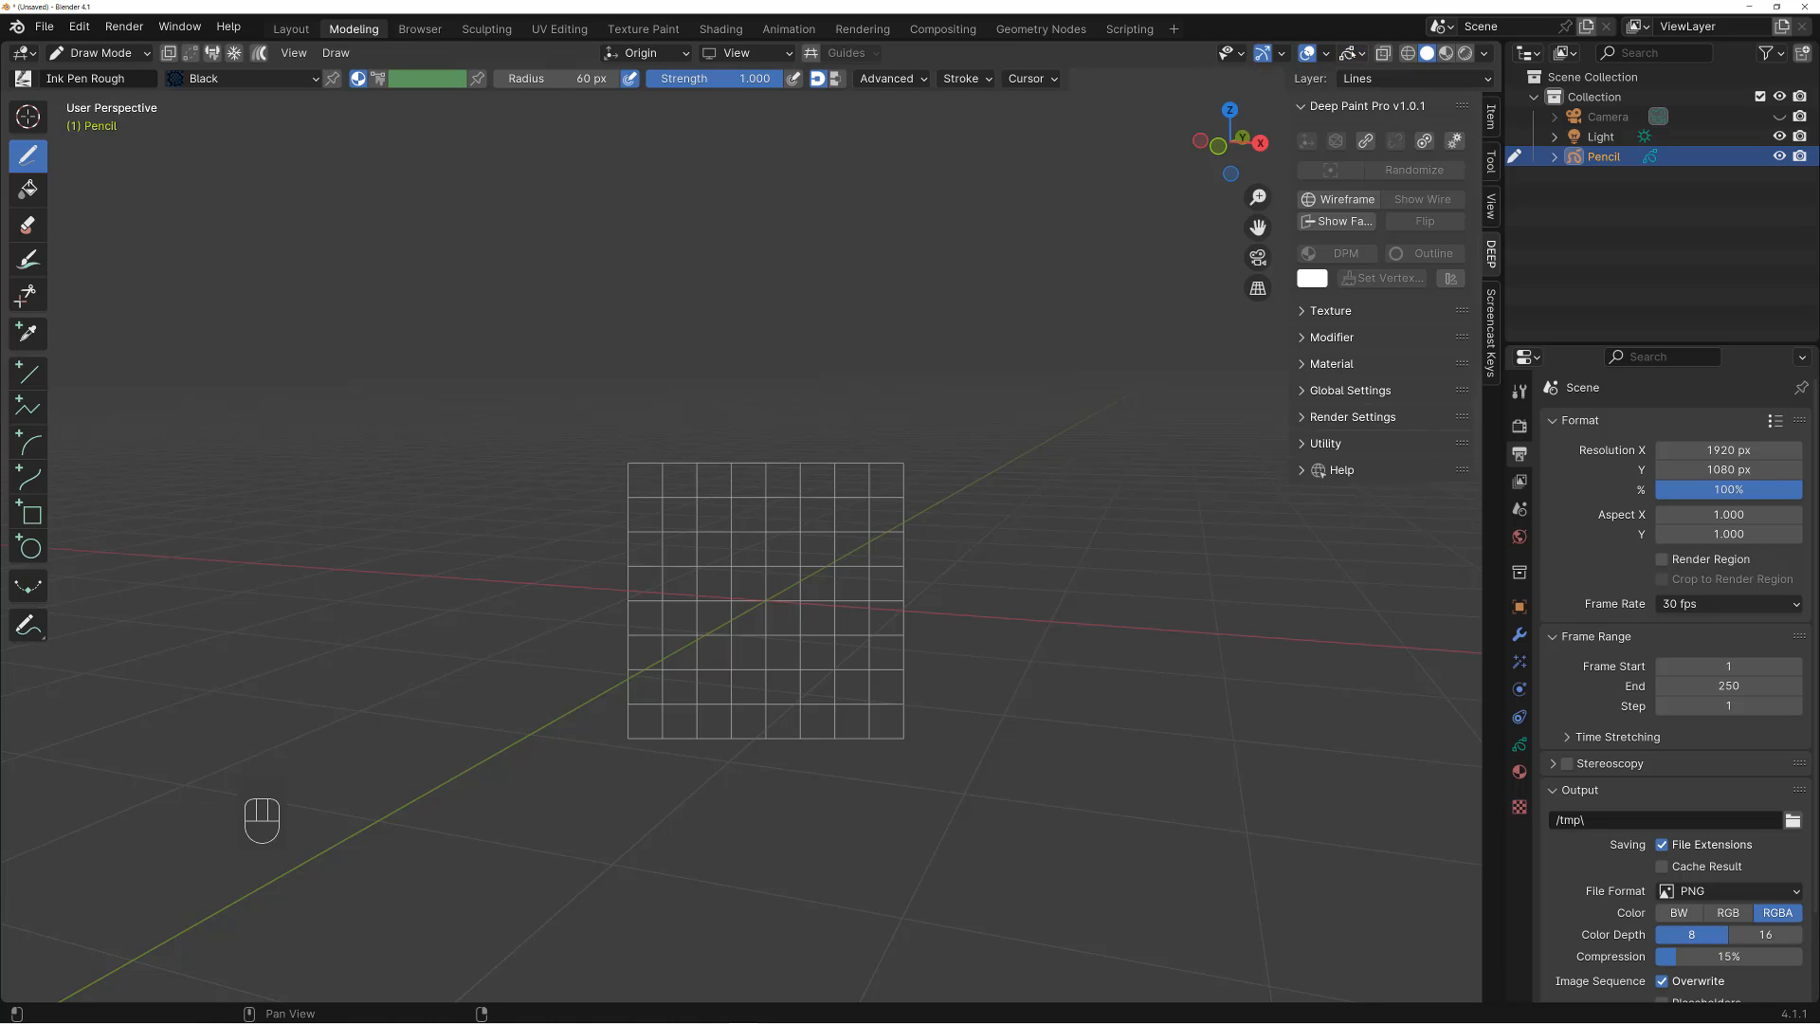
pyautogui.click(1353, 53)
pyautogui.moveTo(920, 389); pyautogui.dragTo(863, 454, button='middle')
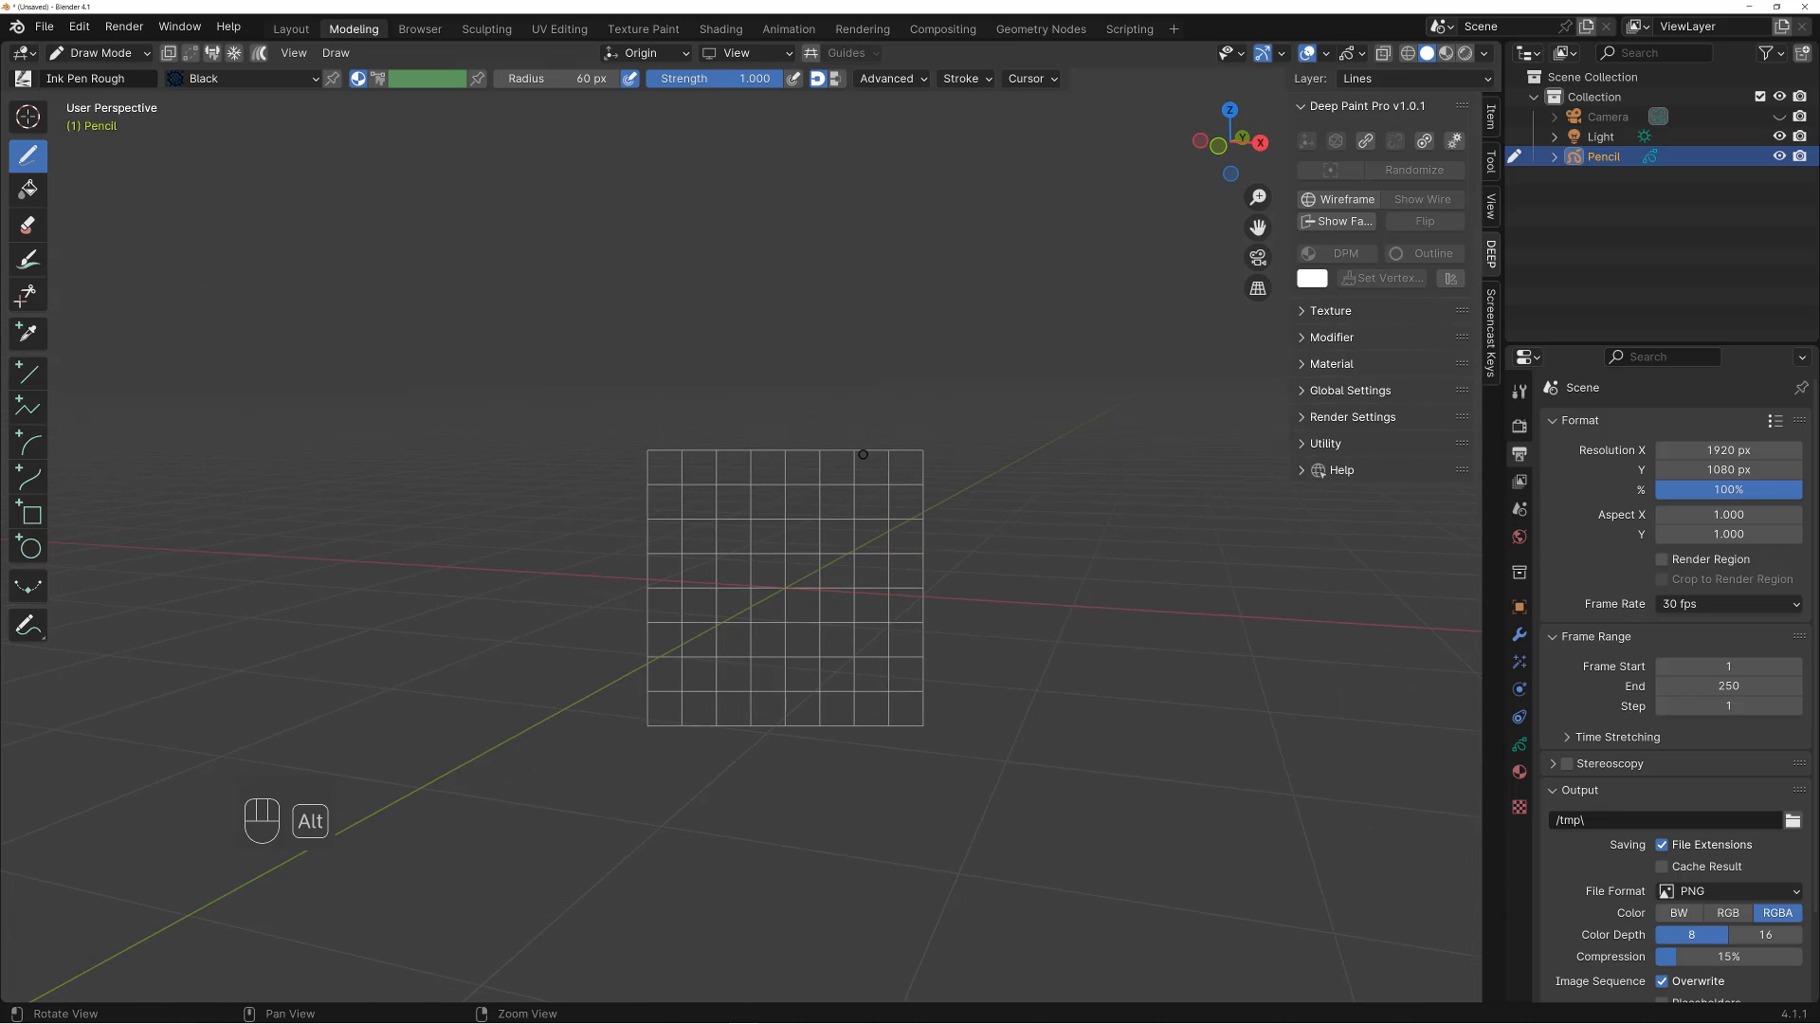
pyautogui.keyDown('alt'); pyautogui.moveTo(859, 516); pyautogui.dragTo(850, 509); pyautogui.keyUp('alt')
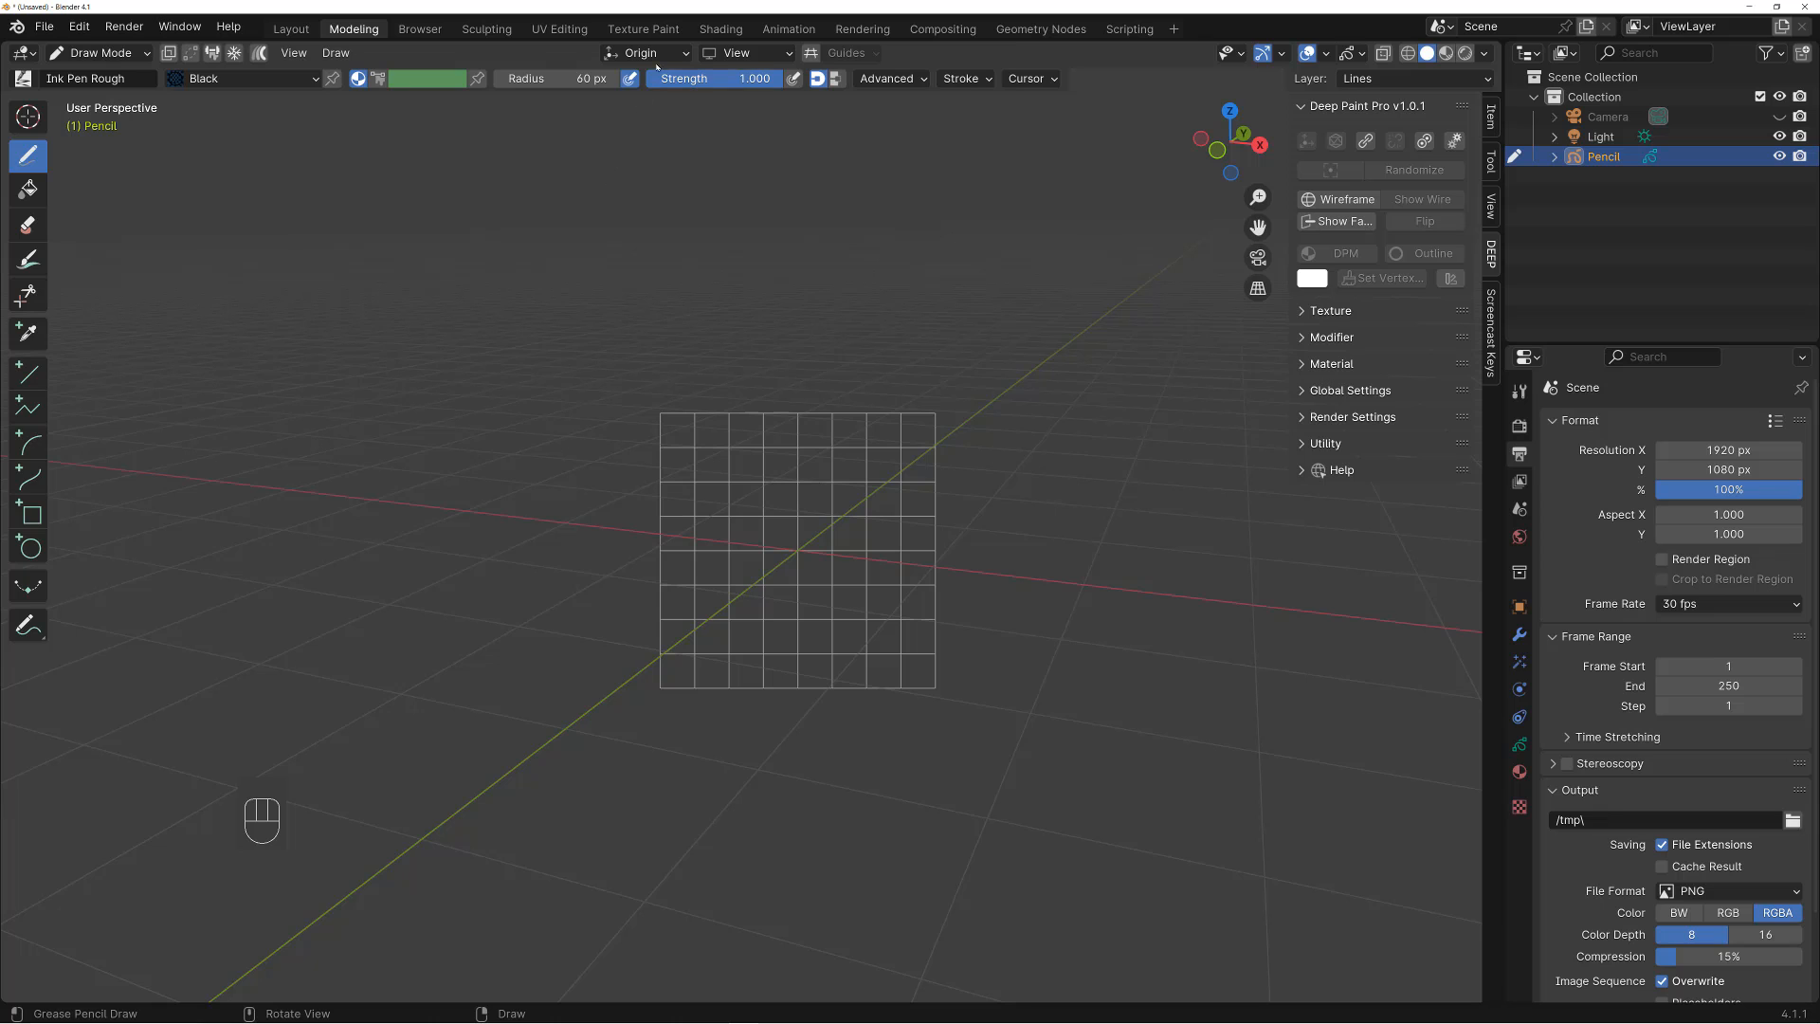
pyautogui.moveTo(827, 517)
pyautogui.keyDown('alt'); pyautogui.mouseDown()
pyautogui.moveTo(825, 496)
pyautogui.moveTo(748, 528)
pyautogui.moveTo(755, 496)
pyautogui.moveTo(834, 519)
pyautogui.moveTo(800, 532)
pyautogui.moveTo(837, 494)
pyautogui.mouseUp(); pyautogui.keyUp('alt')
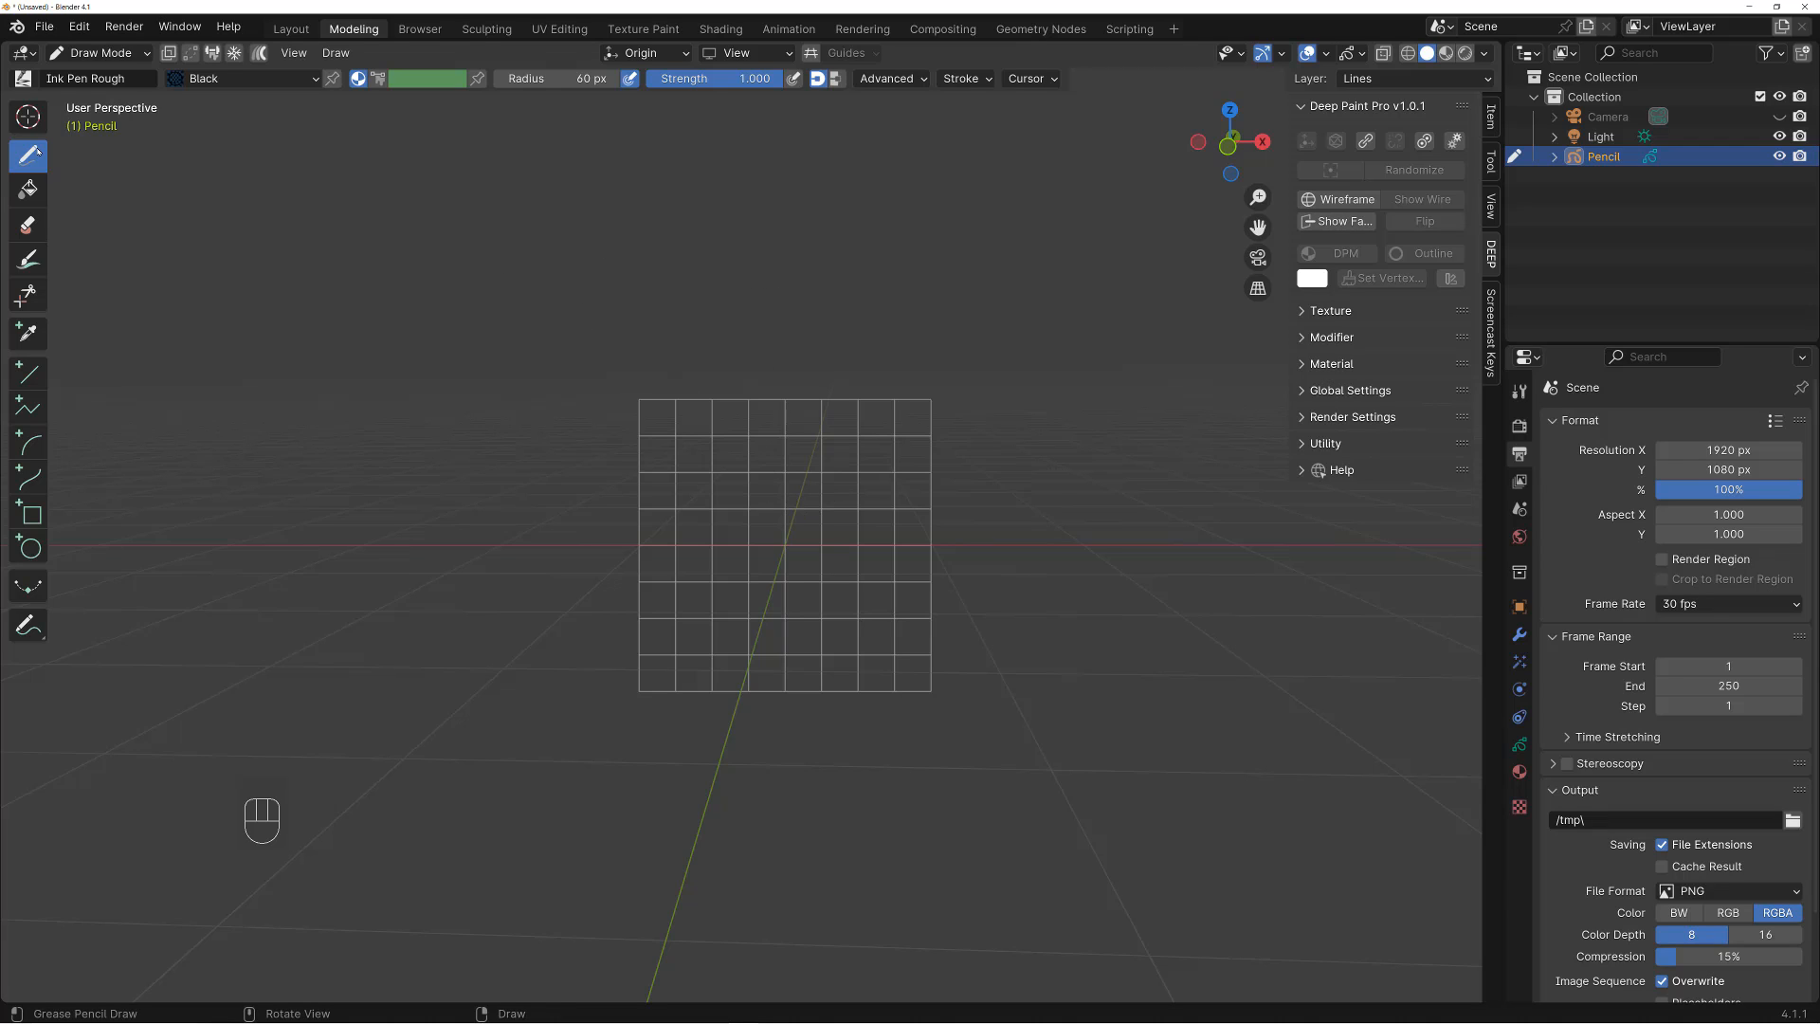
pyautogui.click(22, 79)
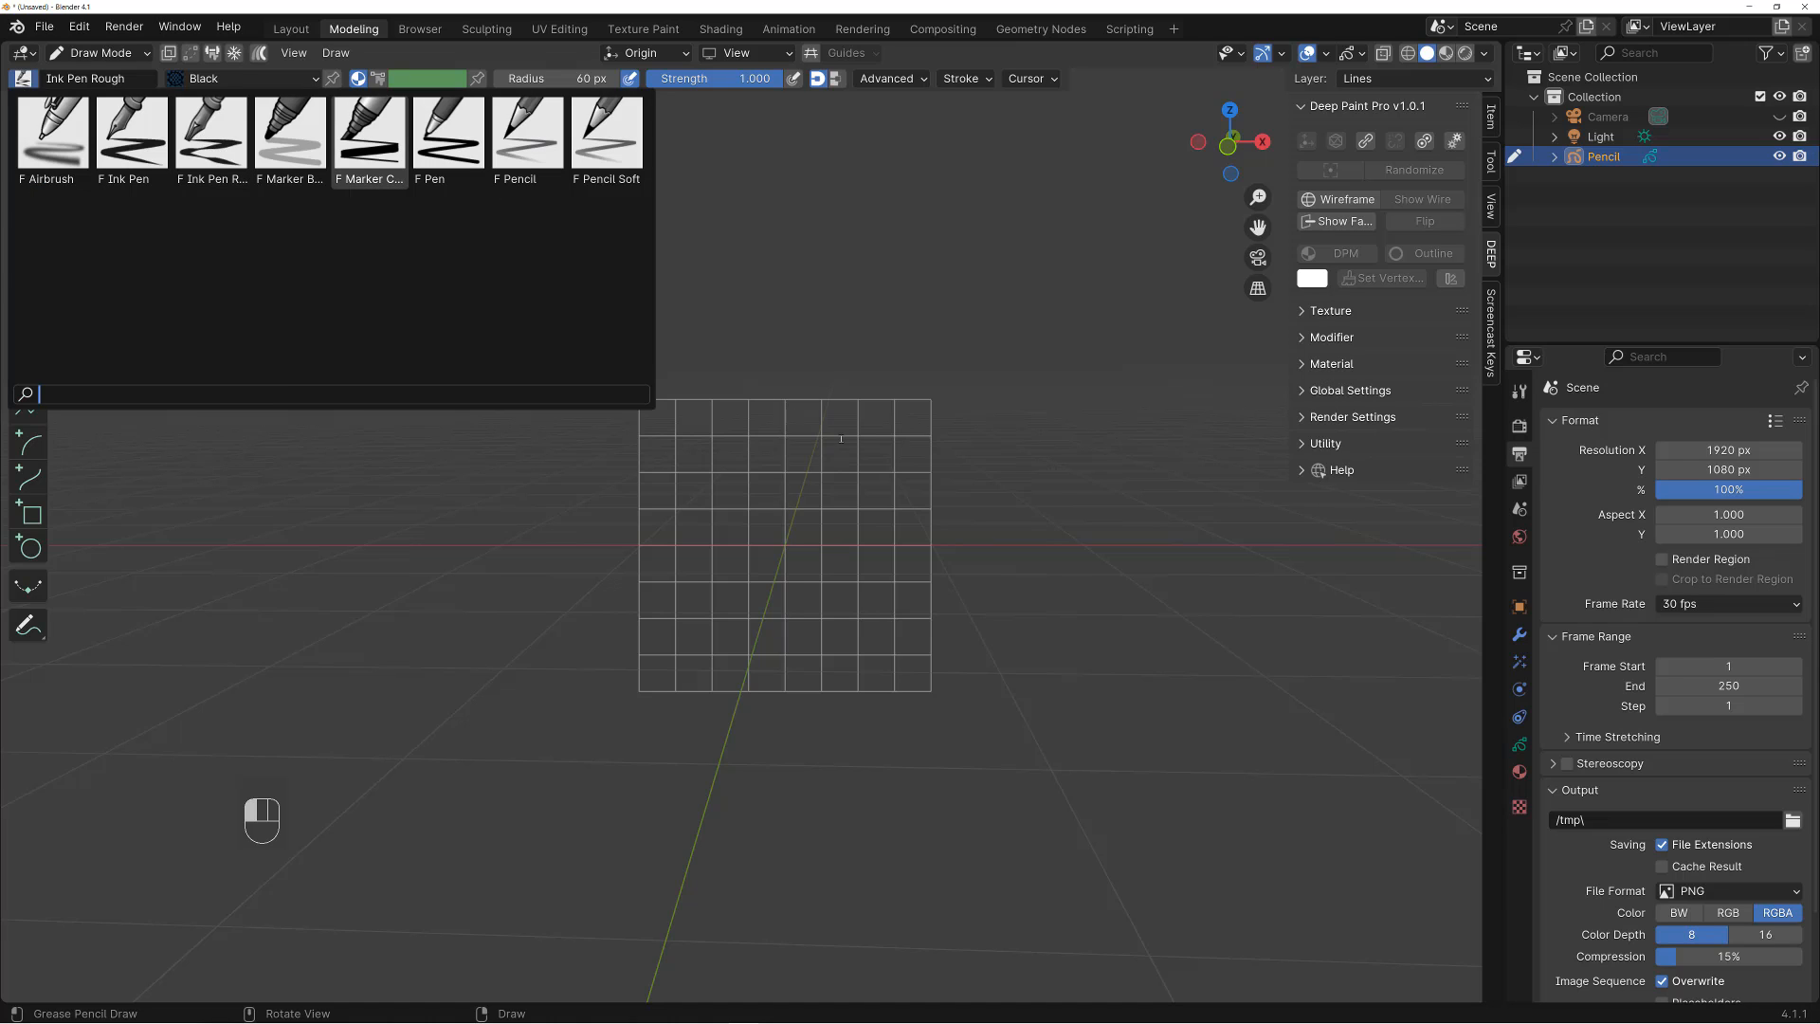
pyautogui.keyDown('alt'); pyautogui.moveTo(820, 417); pyautogui.dragTo(799, 456, button='middle'); pyautogui.keyUp('alt')
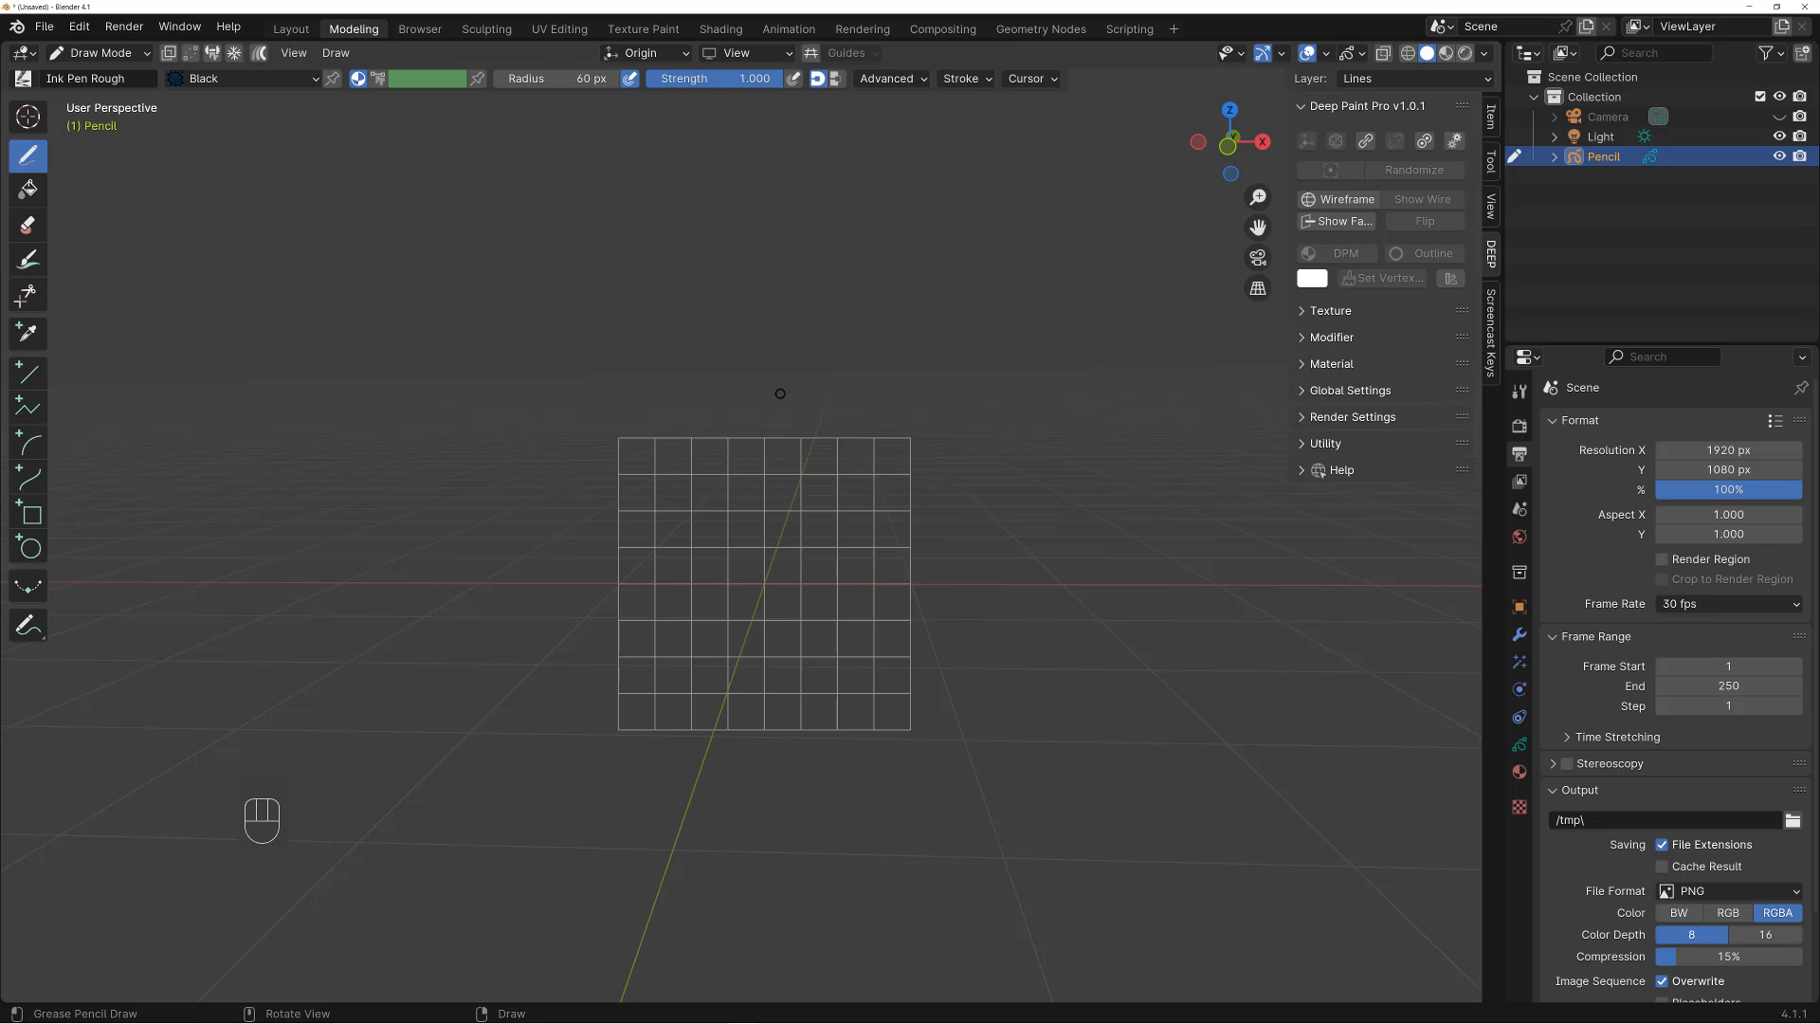
# Draw freehand test strokes around the origin from several view angles with the Ink Pen Rough brush, undoing the last unwanted one
pyautogui.moveTo(729, 425)
pyautogui.mouseDown()
pyautogui.moveTo(1027, 426)
pyautogui.moveTo(976, 428)
pyautogui.mouseUp()
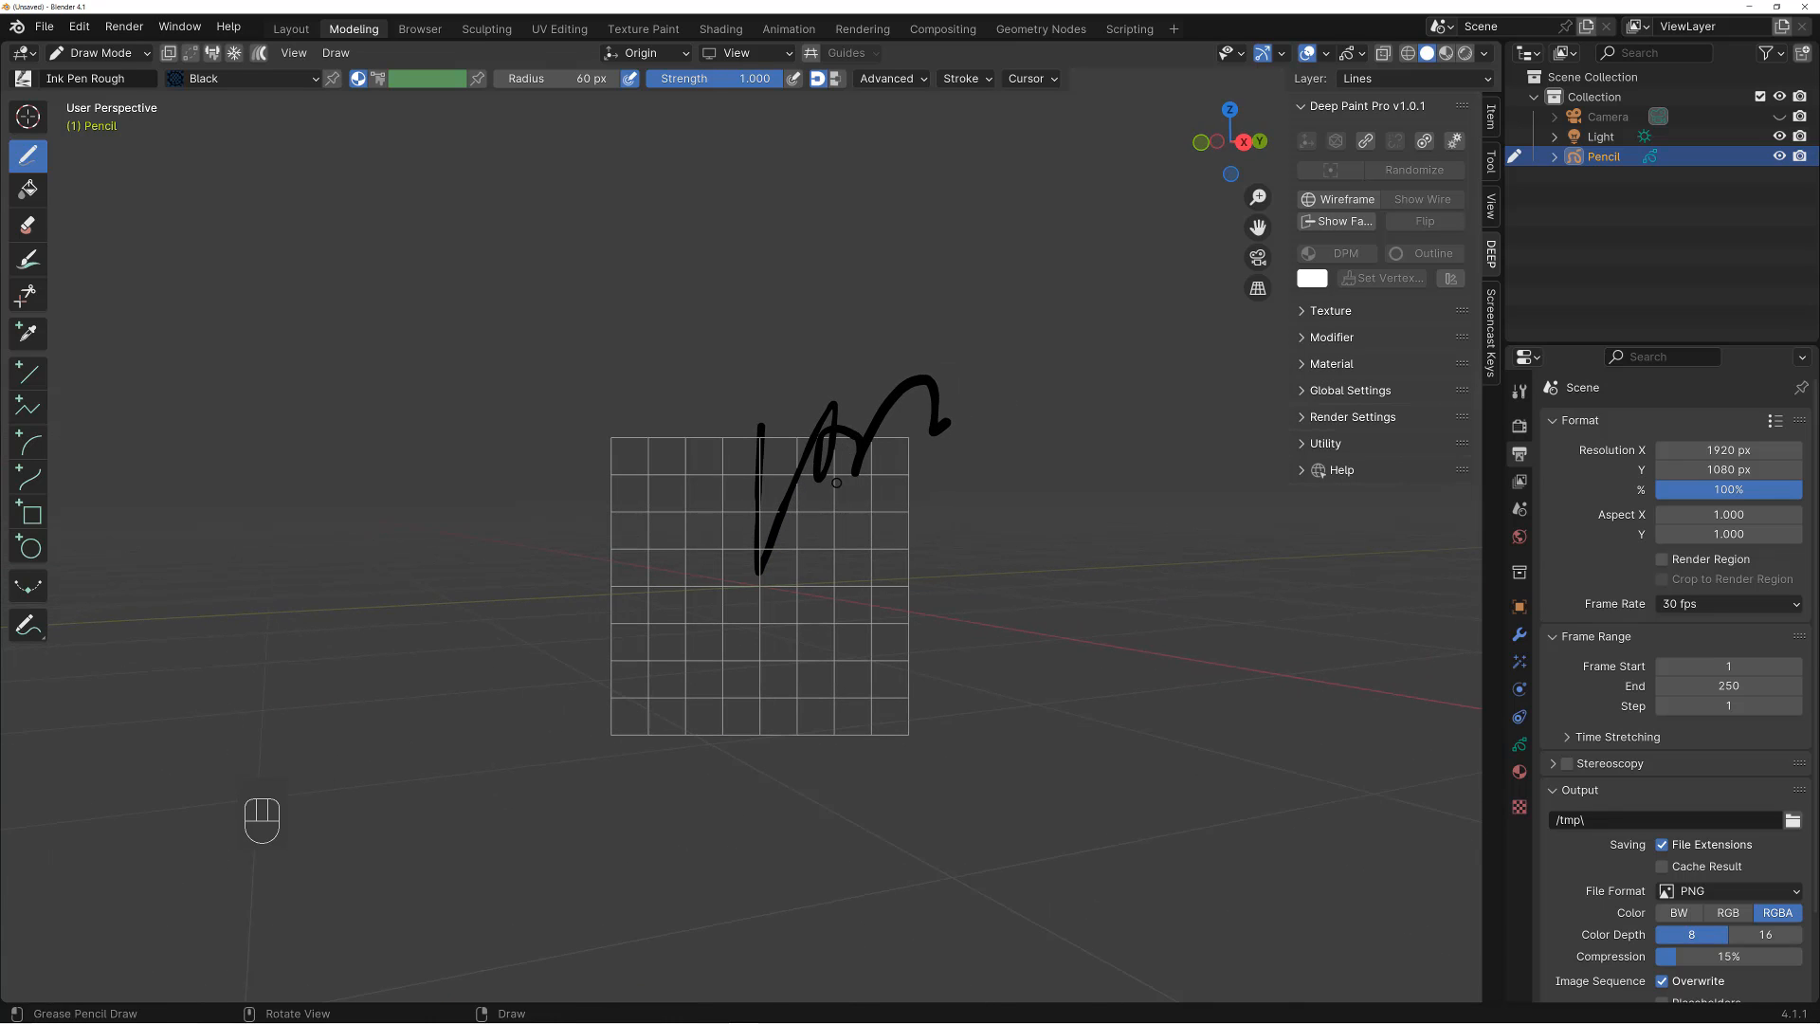
pyautogui.moveTo(792, 425); pyautogui.dragTo(922, 492)
pyautogui.keyDown('alt'); pyautogui.moveTo(922, 492); pyautogui.dragTo(741, 476); pyautogui.keyUp('alt')
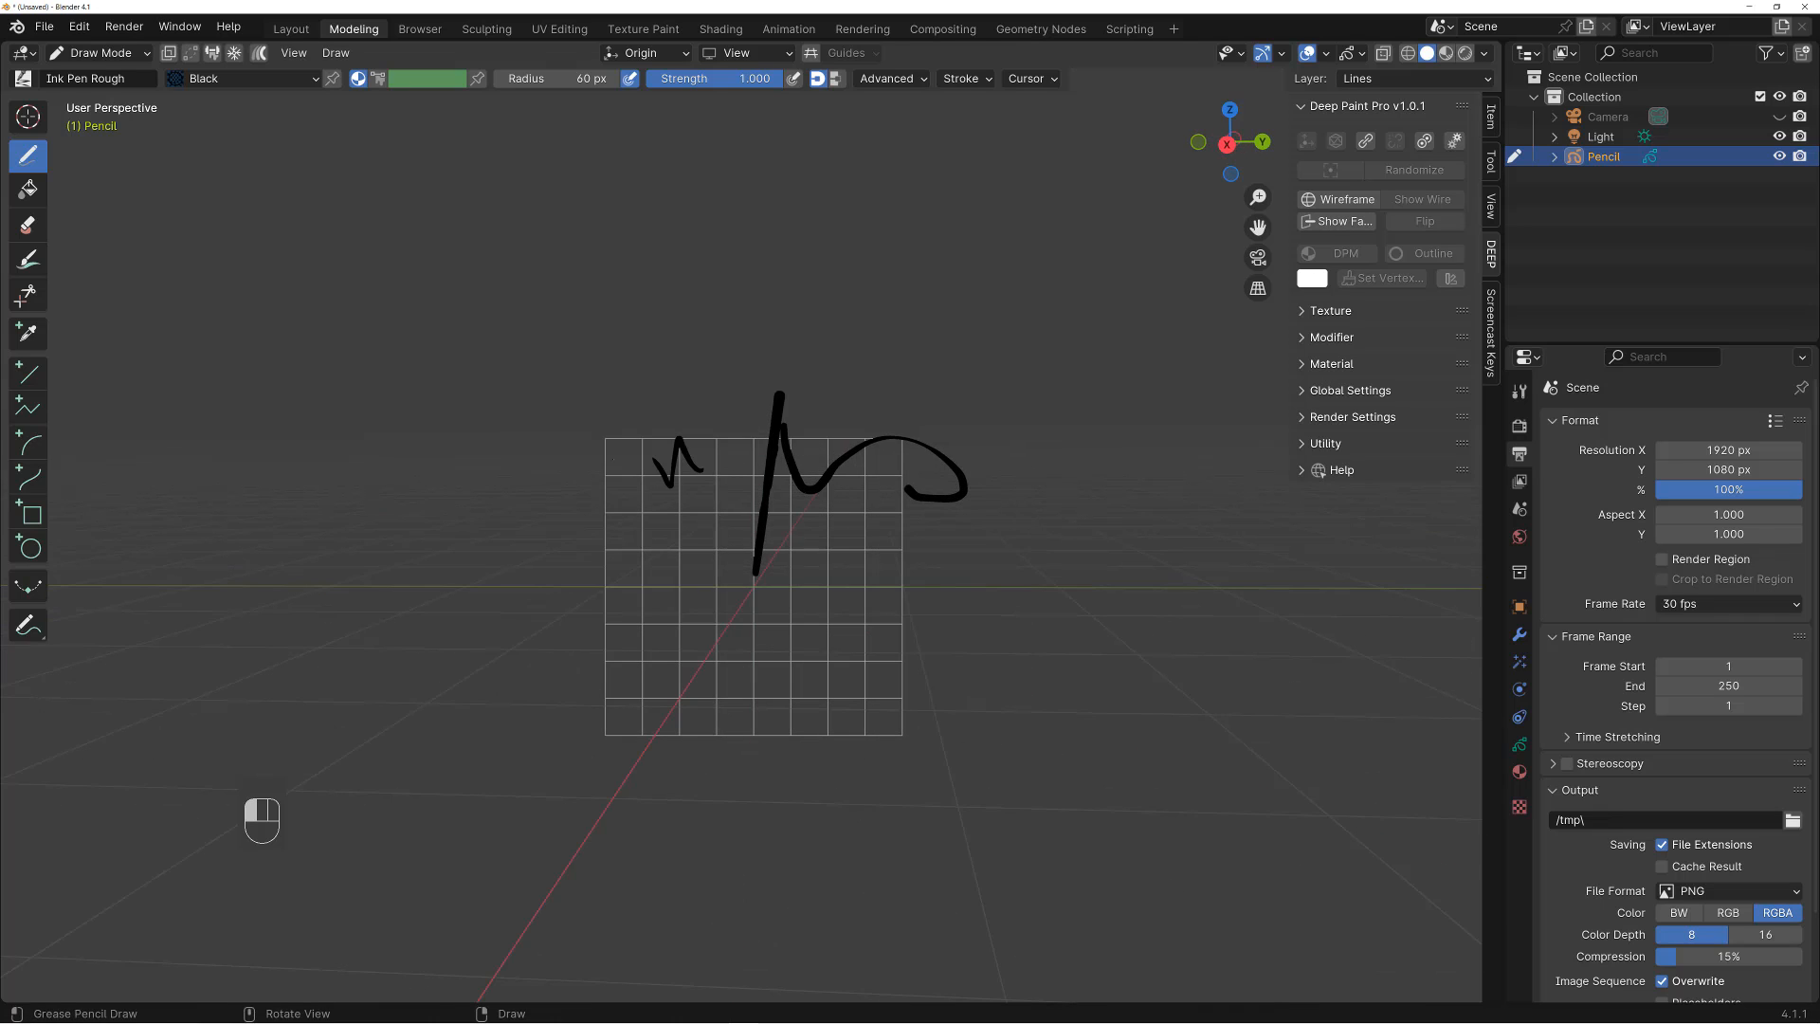
pyautogui.moveTo(611, 460); pyautogui.dragTo(652, 457)
pyautogui.keyDown('alt'); pyautogui.moveTo(652, 457); pyautogui.dragTo(521, 457); pyautogui.keyUp('alt')
pyautogui.moveTo(828, 517)
pyautogui.mouseDown()
pyautogui.moveTo(995, 524)
pyautogui.moveTo(862, 459)
pyautogui.moveTo(915, 474)
pyautogui.moveTo(1000, 454)
pyautogui.mouseUp()
pyautogui.moveTo(1000, 455)
pyautogui.keyDown('alt'); pyautogui.mouseDown()
pyautogui.moveTo(901, 464)
pyautogui.moveTo(840, 550)
pyautogui.moveTo(911, 512)
pyautogui.moveTo(891, 520)
pyautogui.moveTo(1067, 502)
pyautogui.moveTo(906, 542)
pyautogui.moveTo(736, 545)
pyautogui.moveTo(927, 520)
pyautogui.moveTo(746, 468)
pyautogui.mouseUp(); pyautogui.keyUp('alt')
pyautogui.hotkey('ctrl', 'z')
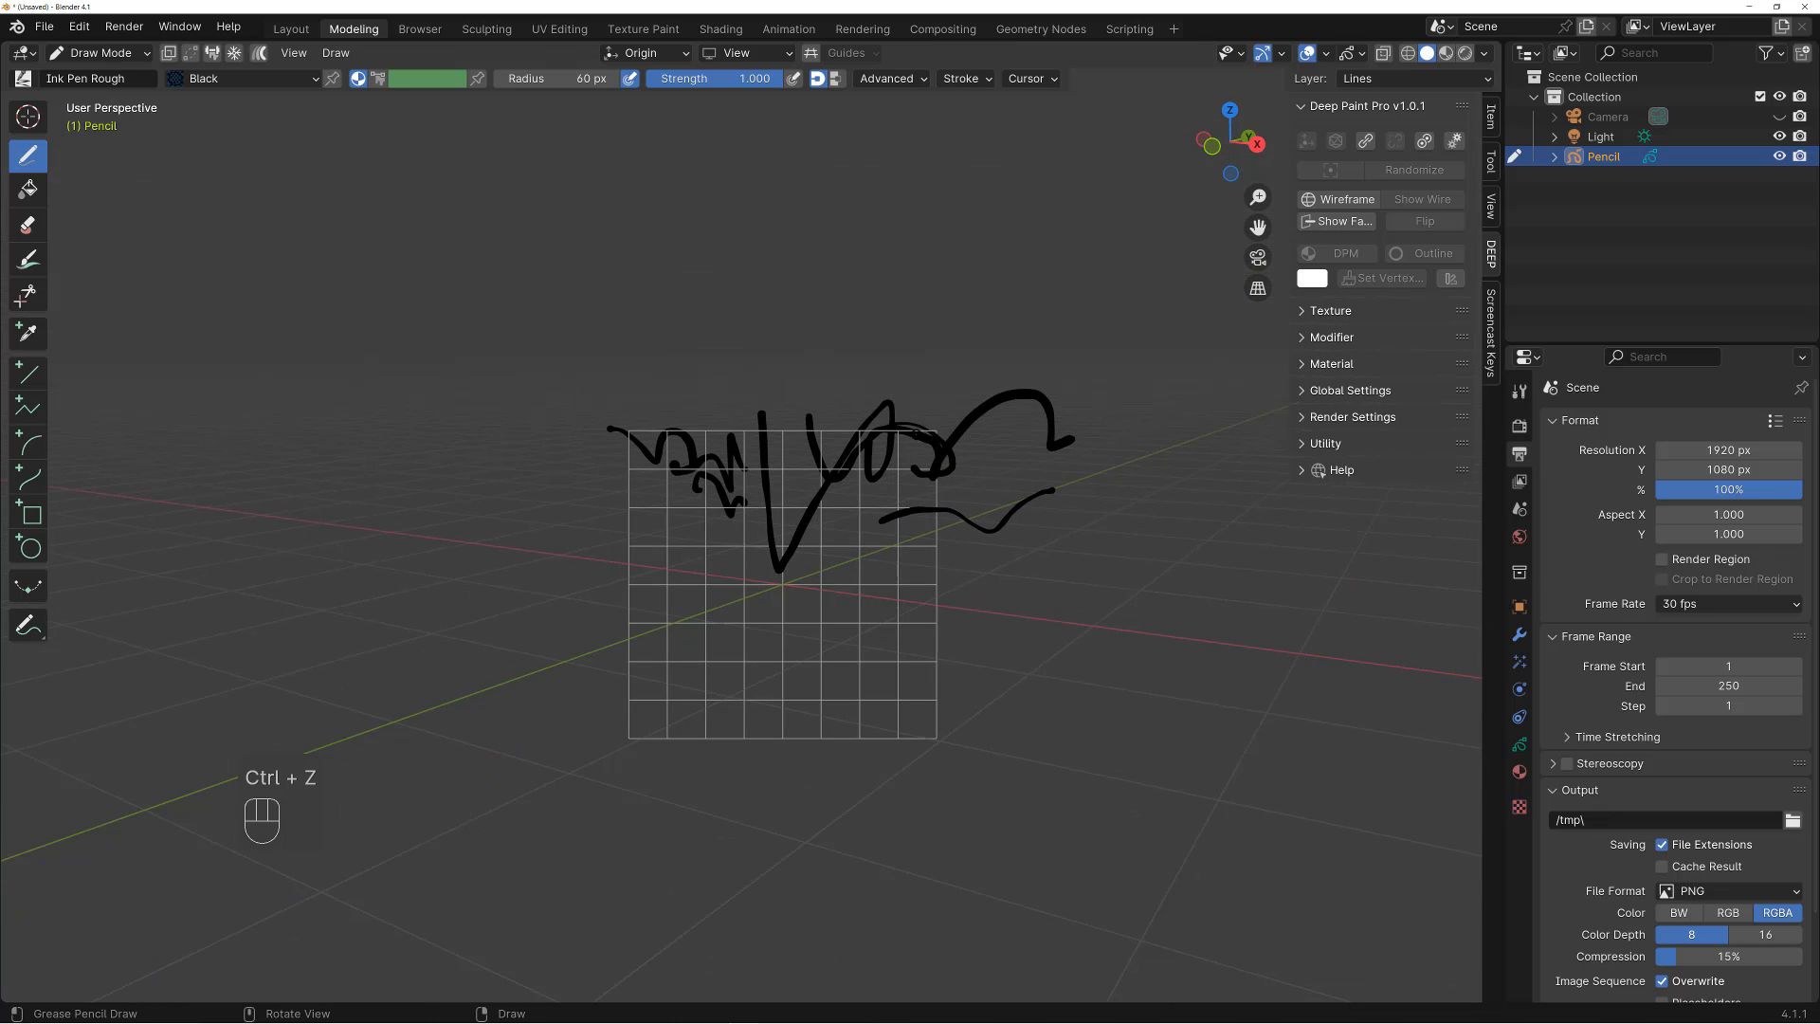
# Set the Grease Pencil stroke placement to 3D Cursor
pyautogui.press('alt')
pyautogui.press('s')
pyautogui.moveTo(1057, 356); pyautogui.dragTo(1063, 226)
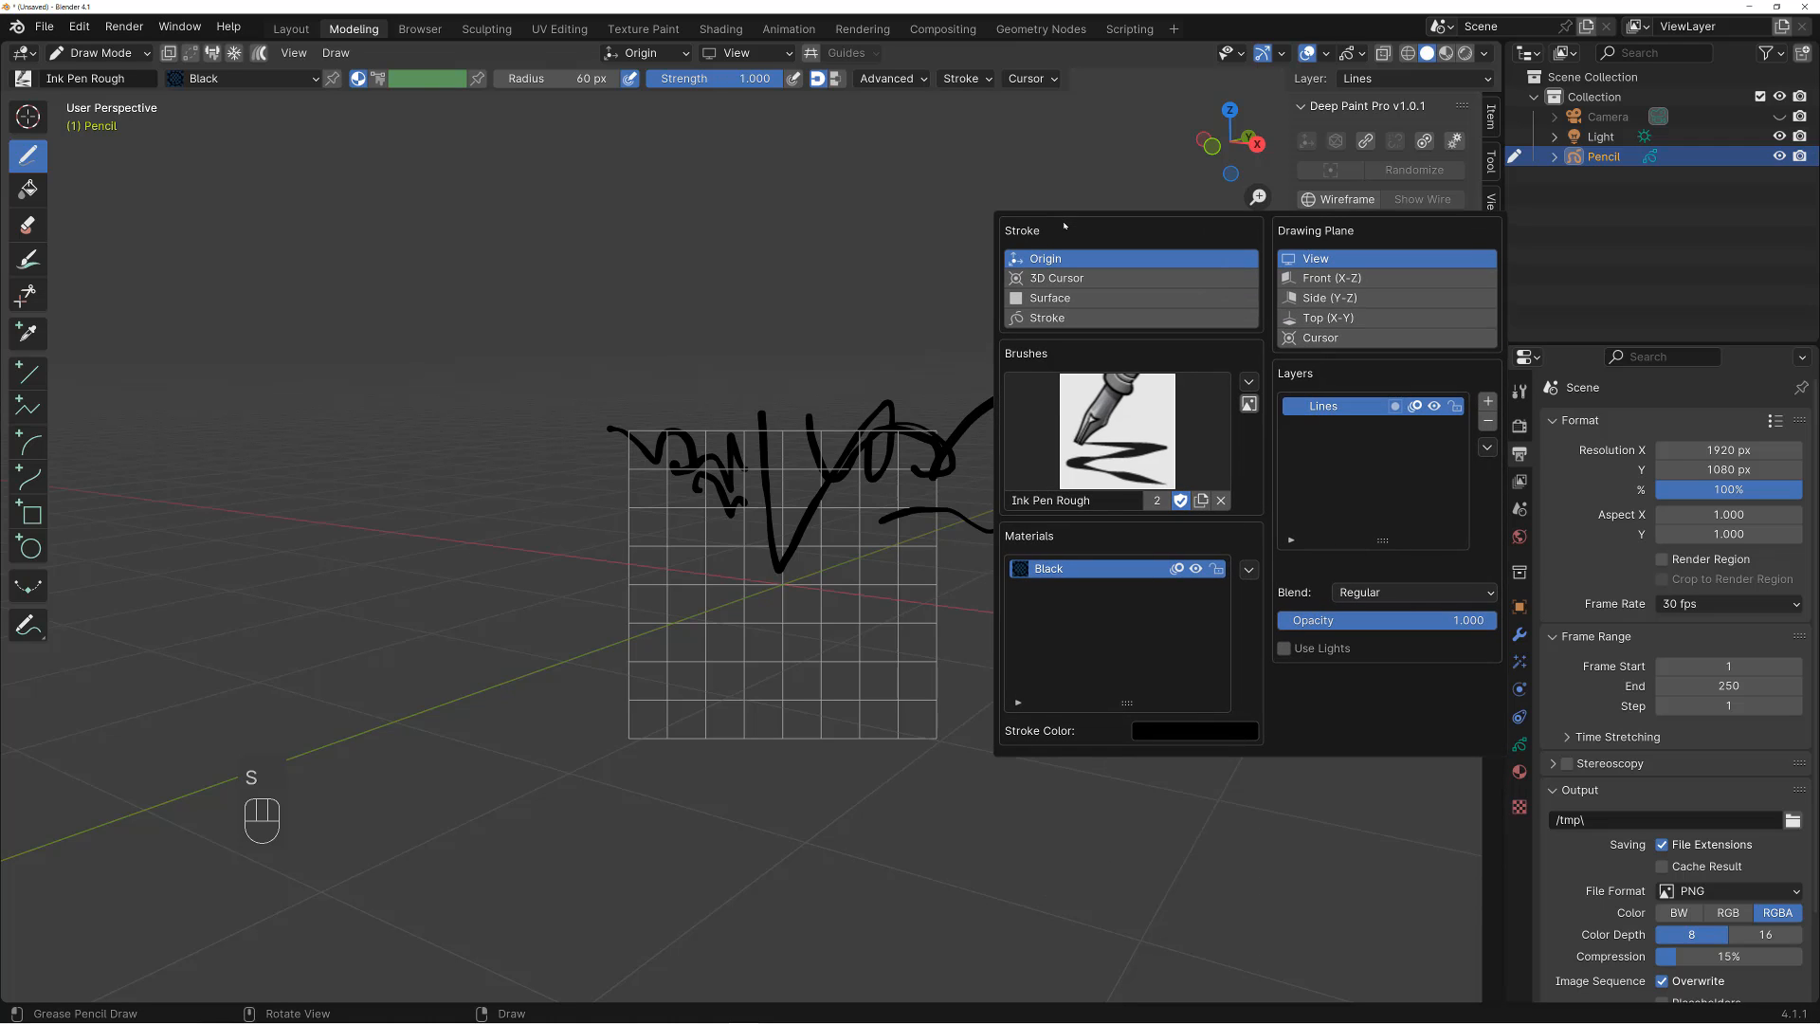
pyautogui.click(1061, 280)
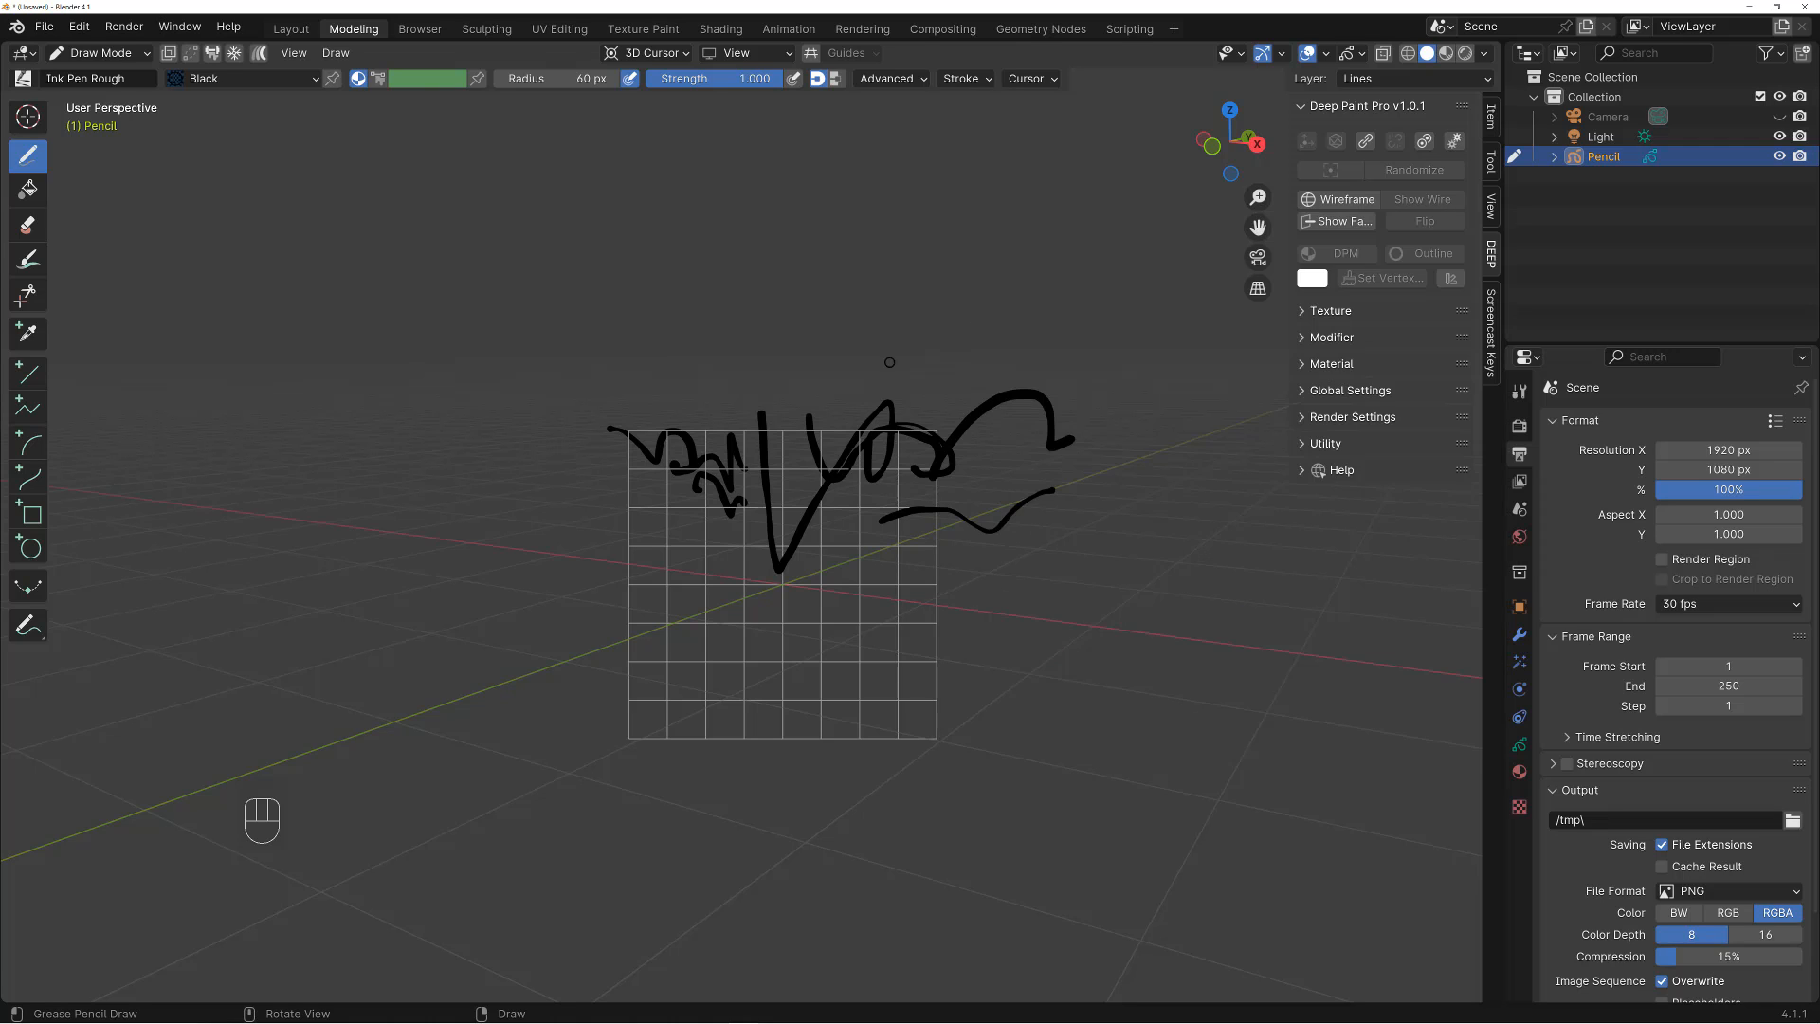
# Move the 3D cursor through several spots around the strokes, ending near the red X axis, and draw an arched stroke there
pyautogui.keyDown('alt'); pyautogui.moveTo(855, 406); pyautogui.dragTo(853, 396, button='middle'); pyautogui.keyUp('alt')
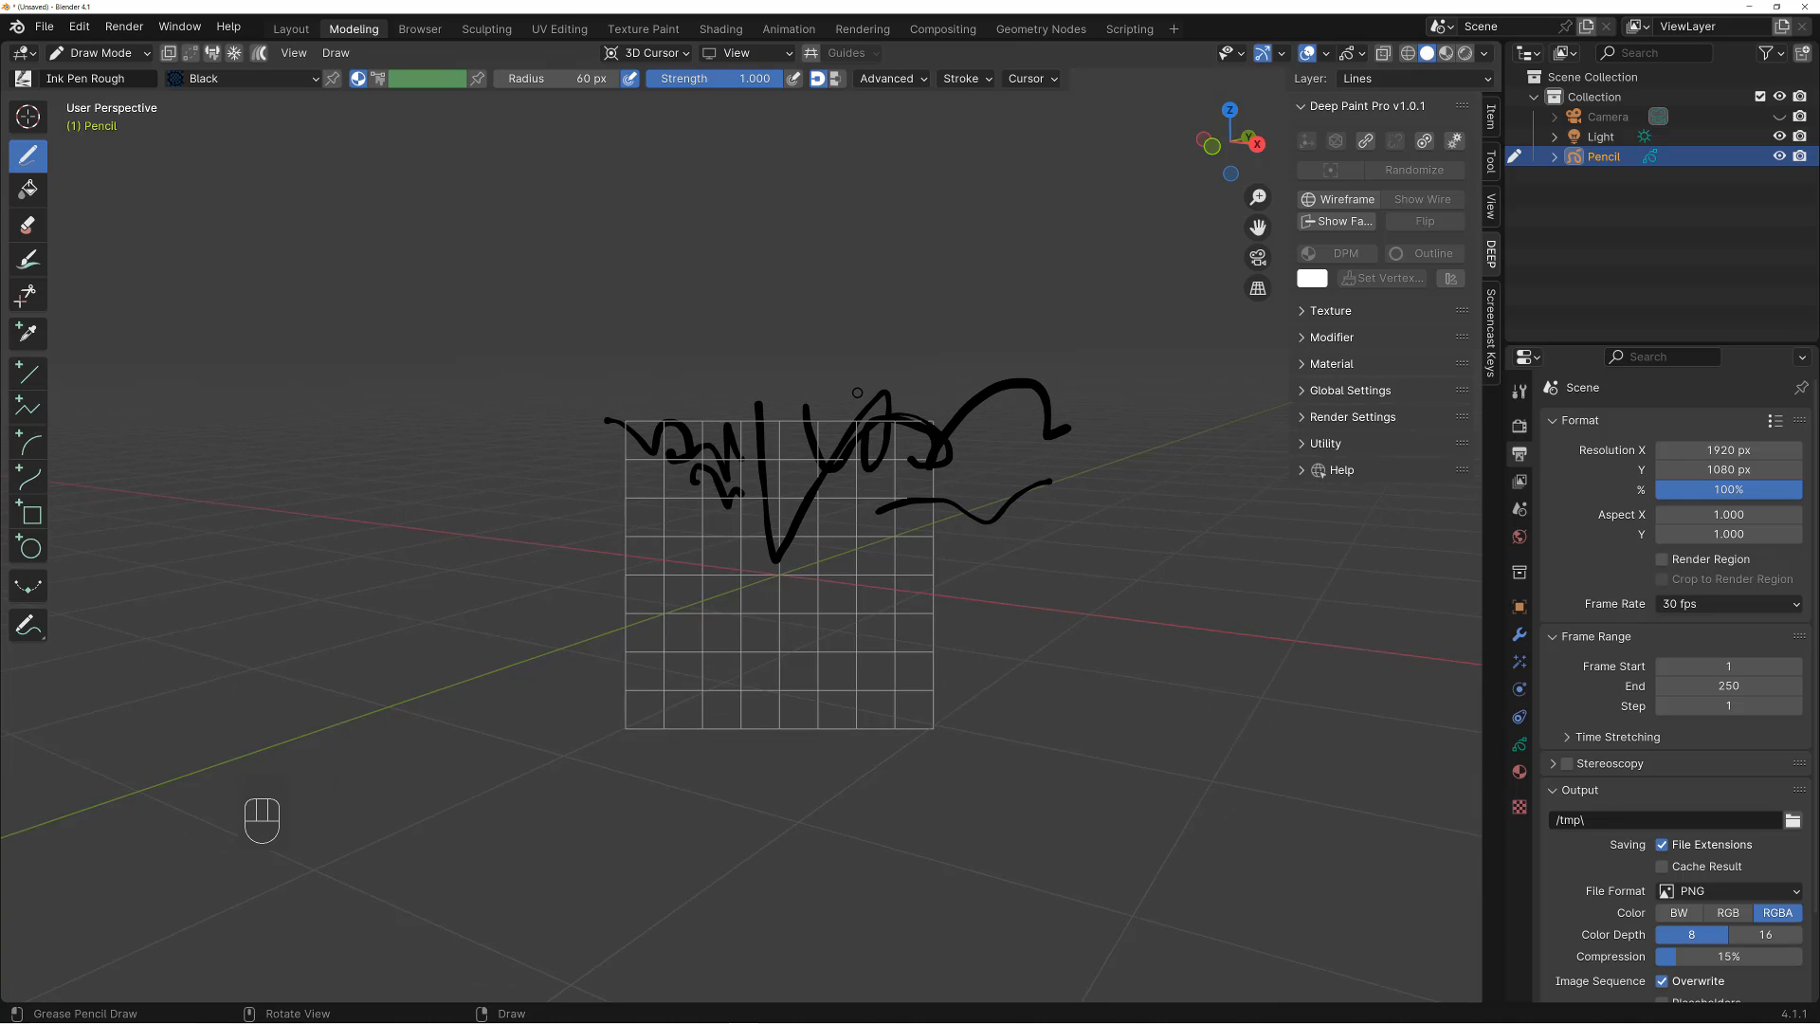
pyautogui.keyDown('shift'); pyautogui.rightClick(908, 296); pyautogui.keyUp('shift')
pyautogui.keyDown('shift'); pyautogui.rightClick(521, 310); pyautogui.keyUp('shift')
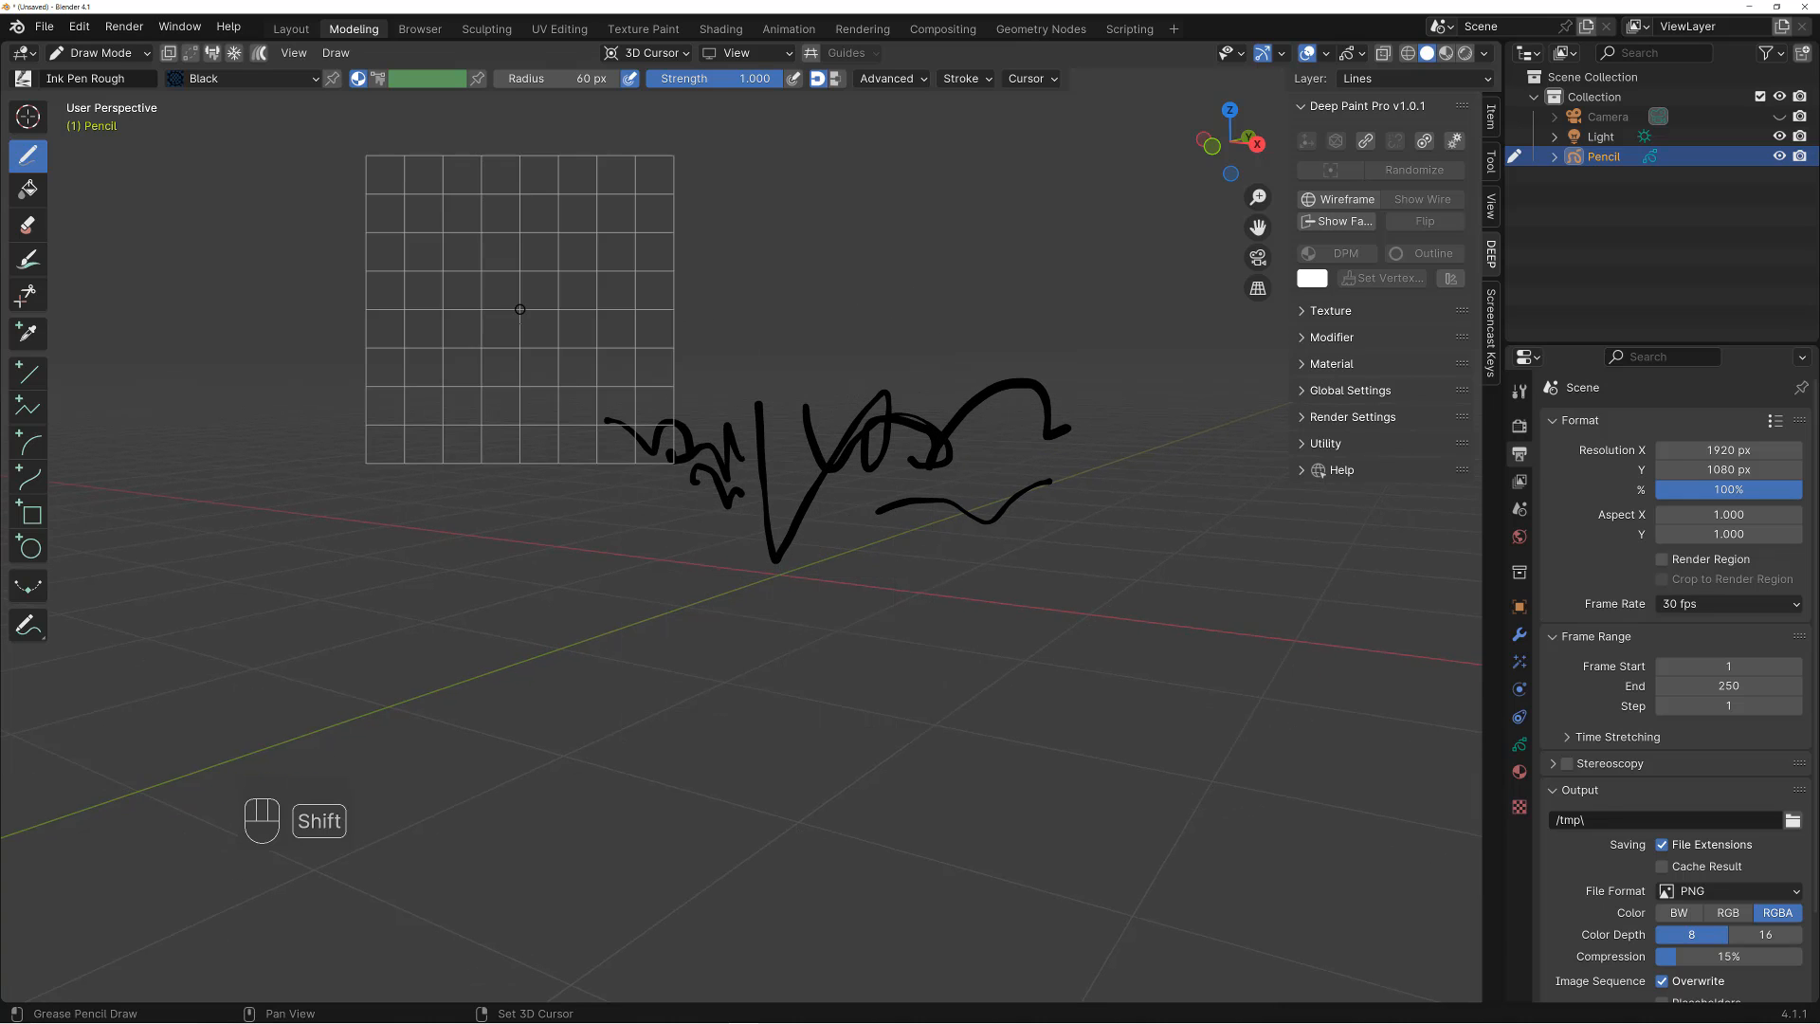
pyautogui.keyDown('shift'); pyautogui.rightClick(496, 574); pyautogui.keyUp('shift')
pyautogui.keyDown('shift'); pyautogui.rightClick(843, 676); pyautogui.keyUp('shift')
pyautogui.keyDown('shift'); pyautogui.rightClick(1121, 645); pyautogui.keyUp('shift')
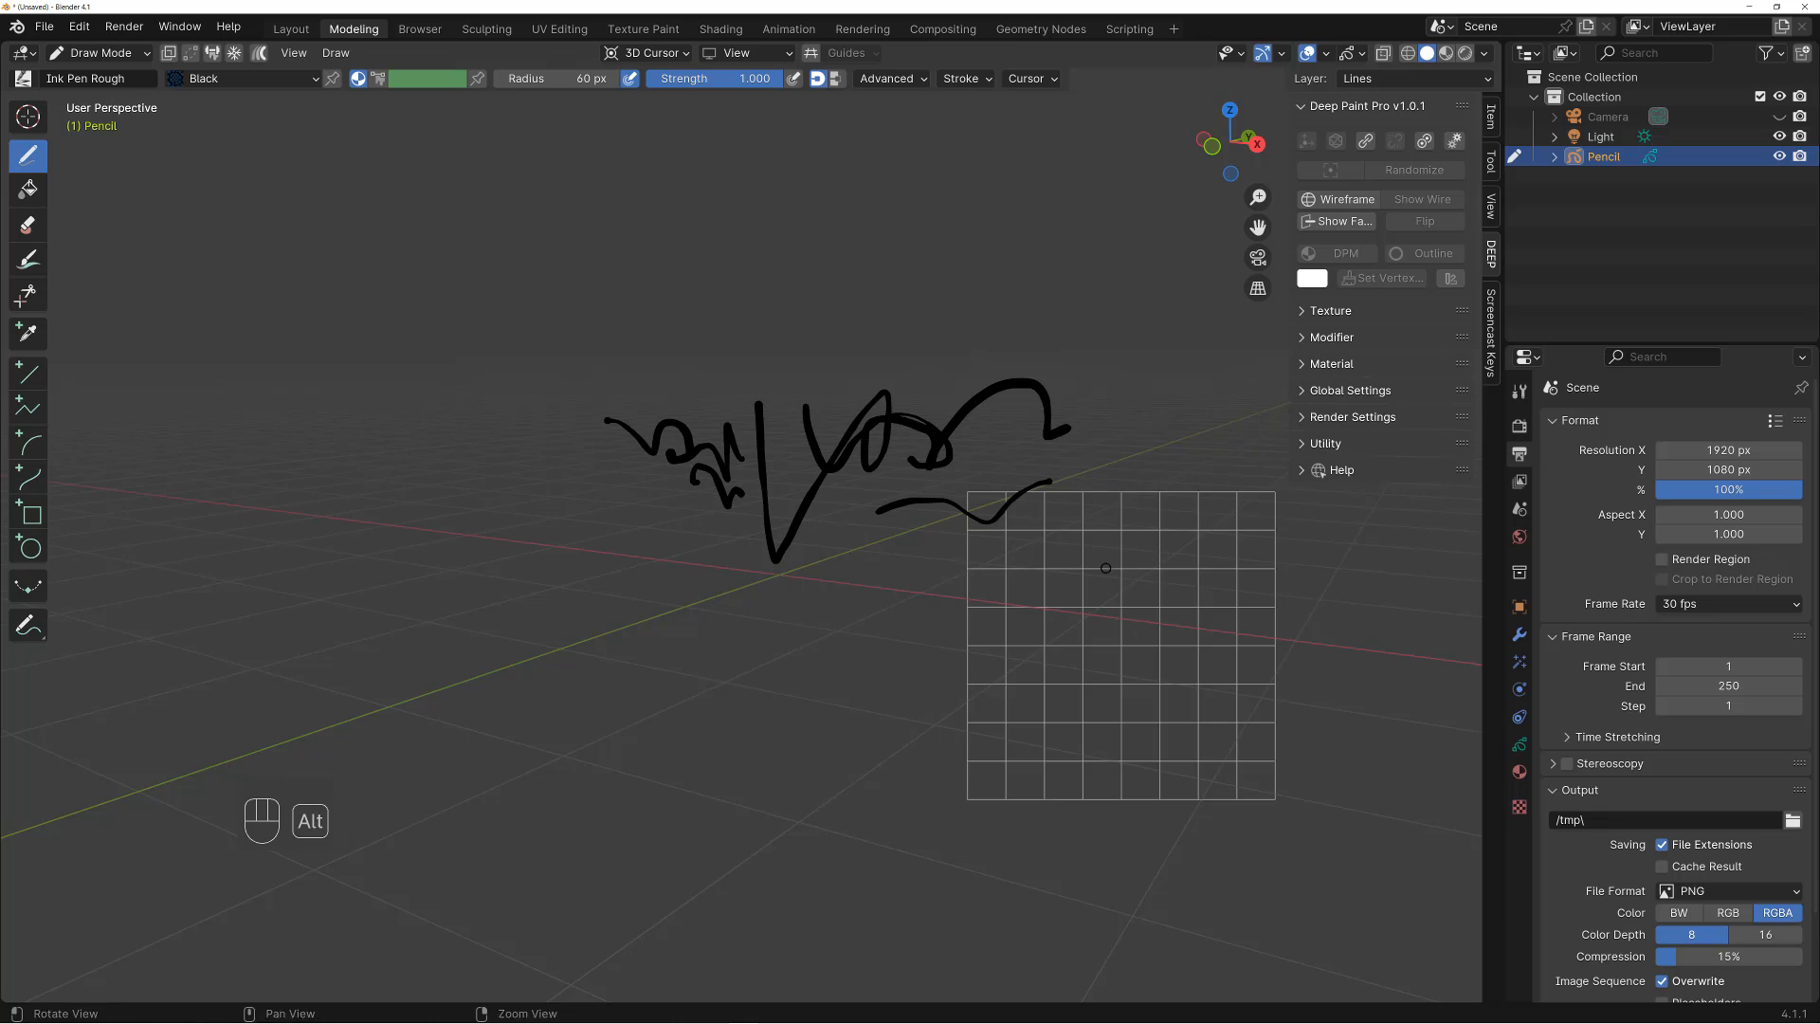
pyautogui.moveTo(1121, 645)
pyautogui.keyDown('alt'); pyautogui.mouseDown()
pyautogui.moveTo(1097, 654)
pyautogui.moveTo(1235, 664)
pyautogui.moveTo(991, 629)
pyautogui.mouseUp(); pyautogui.keyUp('alt')
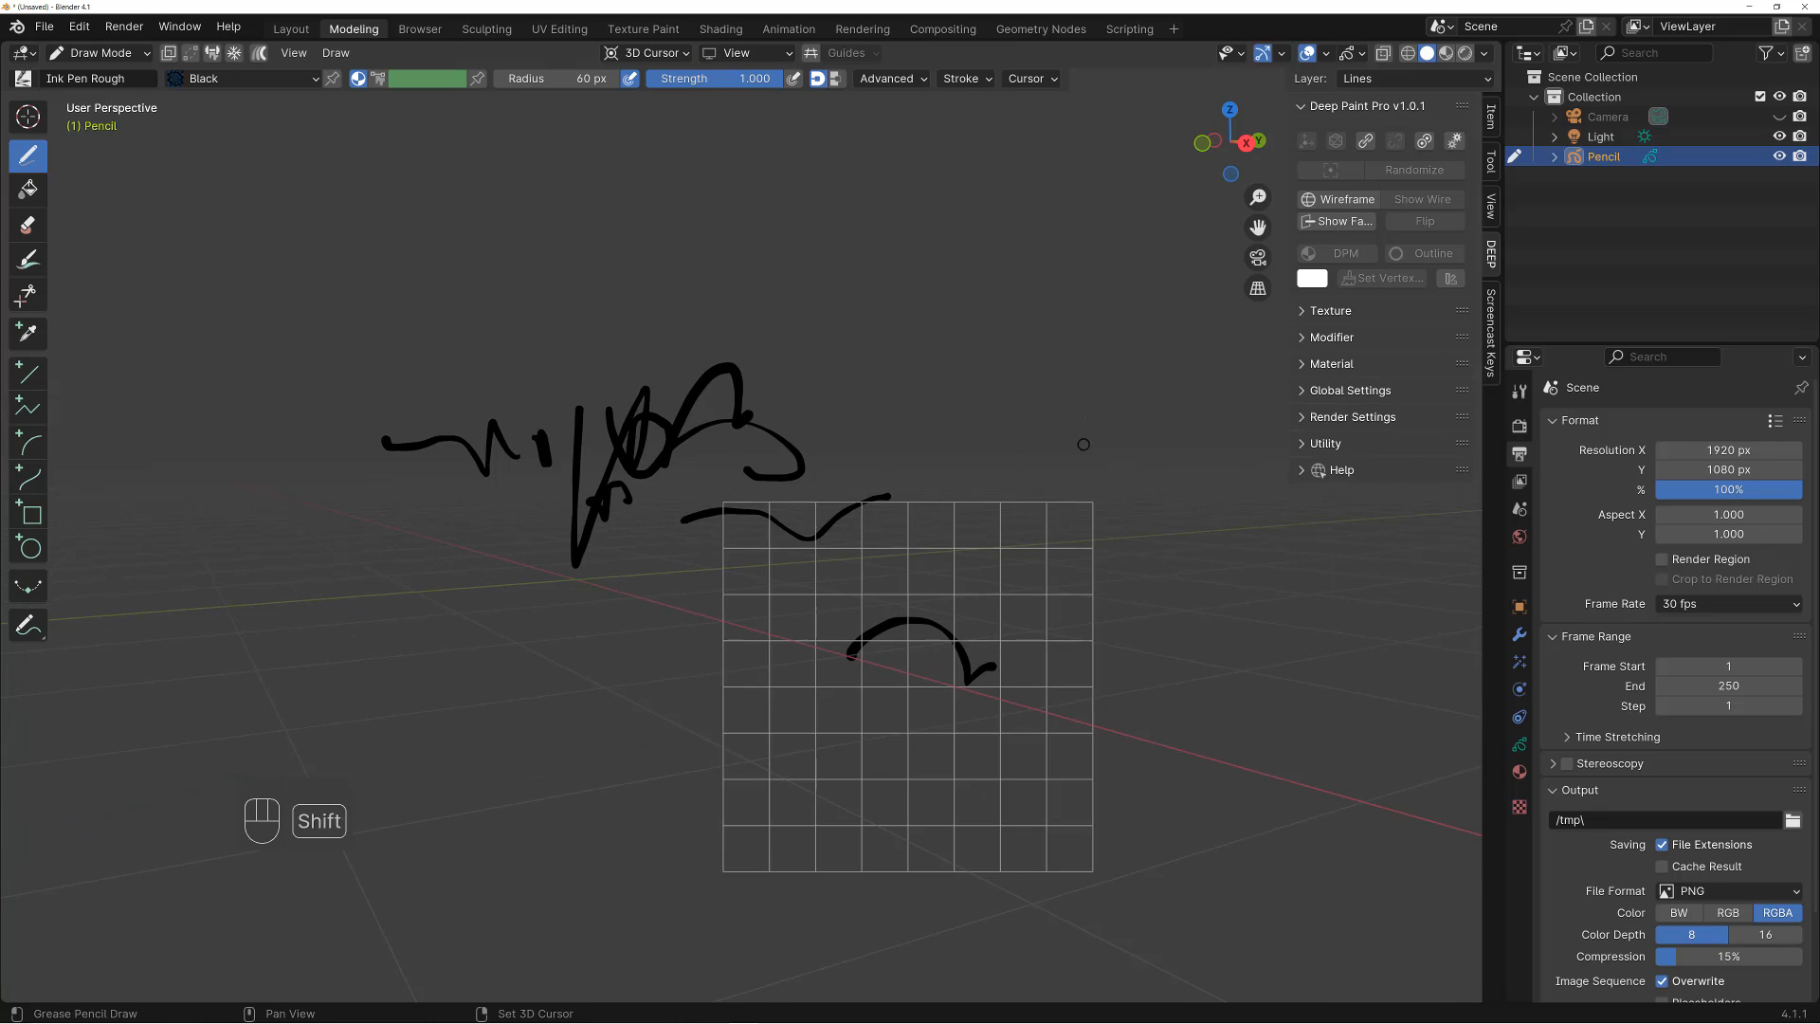
# Place the 3D cursor far to the right of the first strokes and draw short strokes there from different angles
pyautogui.keyDown('shift'); pyautogui.rightClick(1107, 447); pyautogui.keyUp('shift')
pyautogui.moveTo(1160, 418)
pyautogui.keyDown('alt'); pyautogui.mouseDown()
pyautogui.moveTo(1001, 413)
pyautogui.moveTo(1110, 442)
pyautogui.mouseUp(); pyautogui.keyUp('alt')
pyautogui.keyDown('alt'); pyautogui.moveTo(950, 447); pyautogui.dragTo(1033, 450); pyautogui.keyUp('alt')
pyautogui.moveTo(1025, 386)
pyautogui.mouseDown()
pyautogui.moveTo(1081, 385)
pyautogui.moveTo(977, 434)
pyautogui.moveTo(1036, 417)
pyautogui.moveTo(1016, 366)
pyautogui.moveTo(1040, 365)
pyautogui.moveTo(954, 510)
pyautogui.moveTo(1012, 384)
pyautogui.moveTo(1074, 405)
pyautogui.moveTo(1015, 479)
pyautogui.mouseUp()
# Place the 3D cursor at two spots above the first strokes and draw a wavy stroke at each
pyautogui.keyDown('shift'); pyautogui.rightClick(673, 355); pyautogui.keyUp('shift')
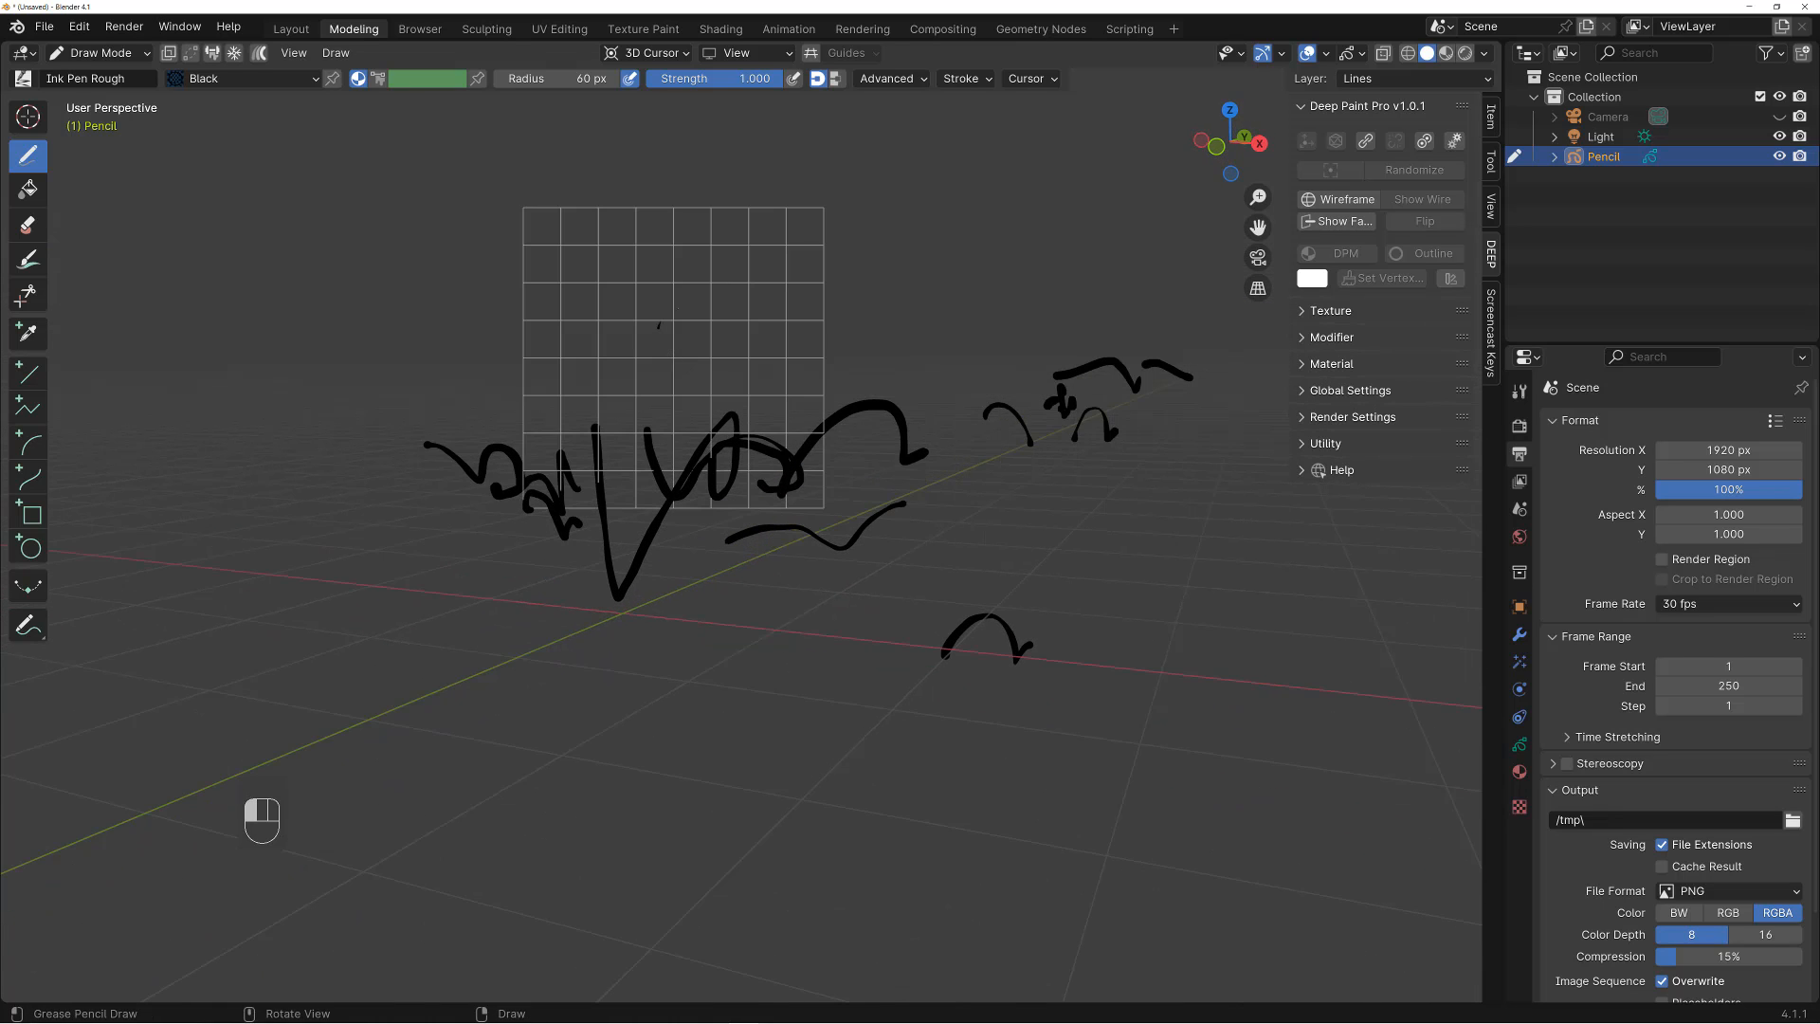
pyautogui.moveTo(663, 314); pyautogui.dragTo(755, 307)
pyautogui.keyDown('alt'); pyautogui.moveTo(788, 334); pyautogui.dragTo(678, 348); pyautogui.keyUp('alt')
pyautogui.keyDown('alt'); pyautogui.moveTo(512, 360); pyautogui.dragTo(637, 450, button='middle'); pyautogui.keyUp('alt')
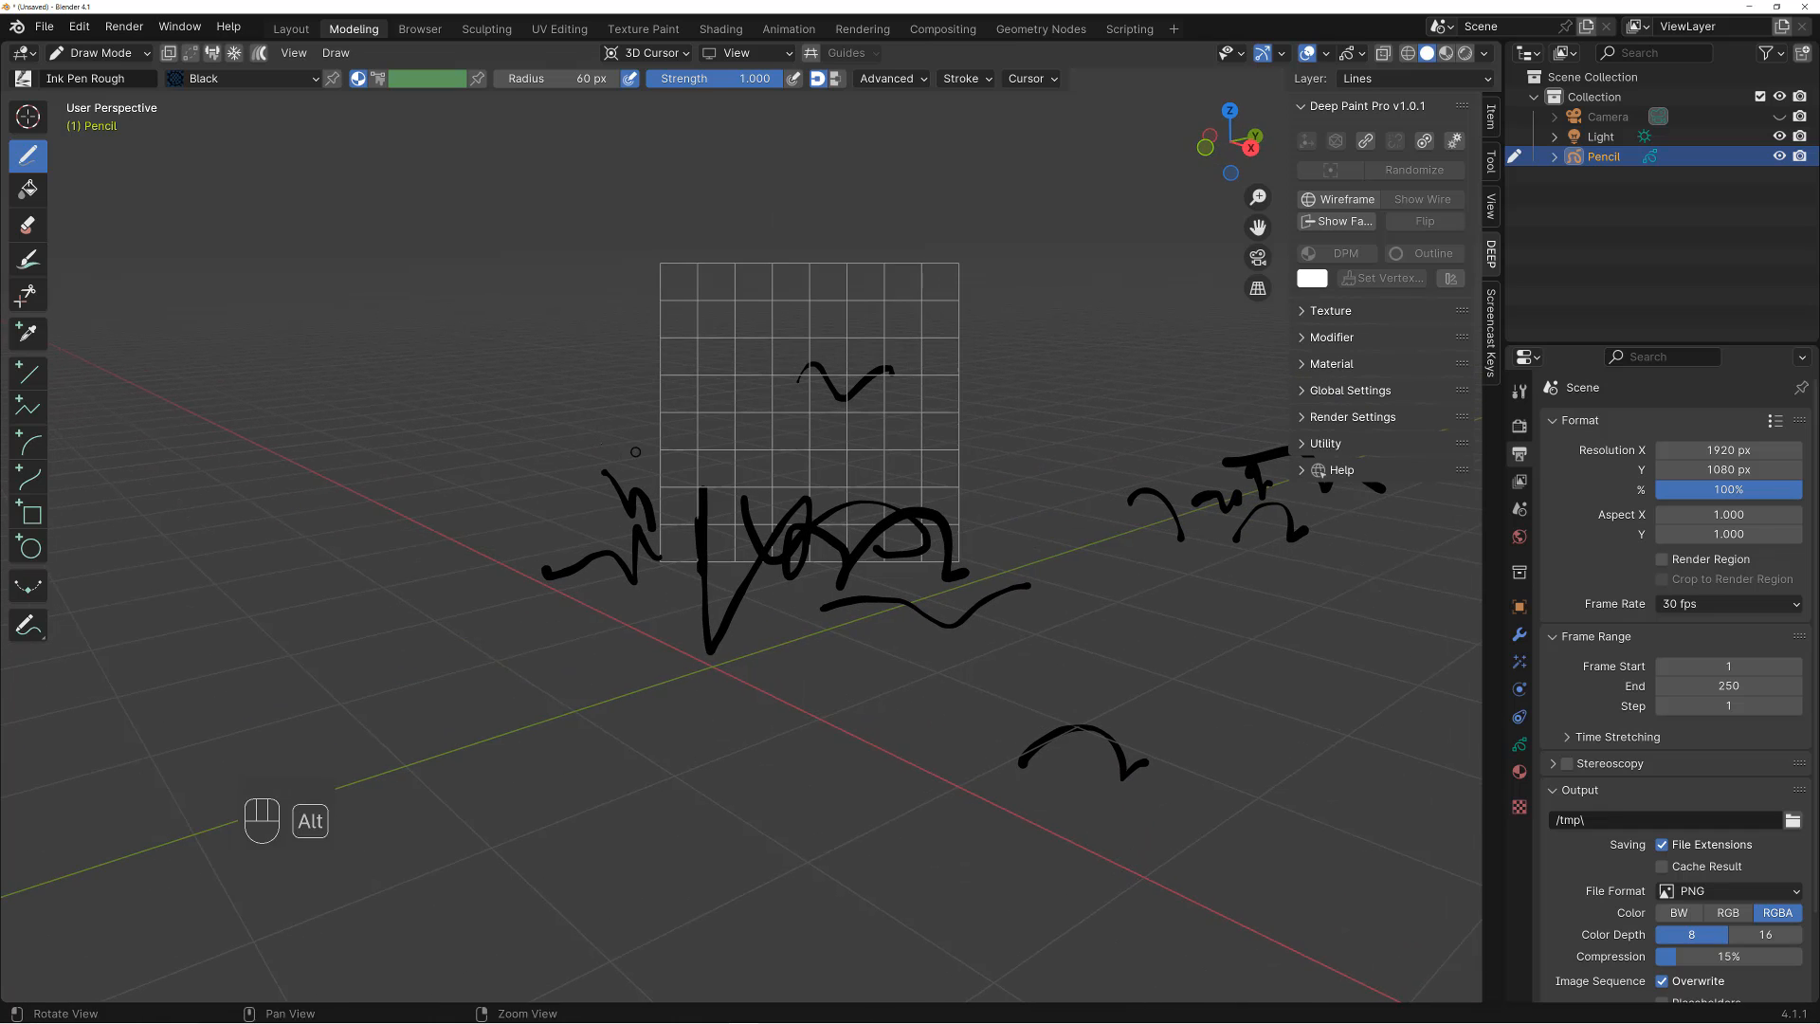
pyautogui.keyDown('shift'); pyautogui.rightClick(496, 381); pyautogui.keyUp('shift')
pyautogui.moveTo(515, 406); pyautogui.dragTo(595, 381)
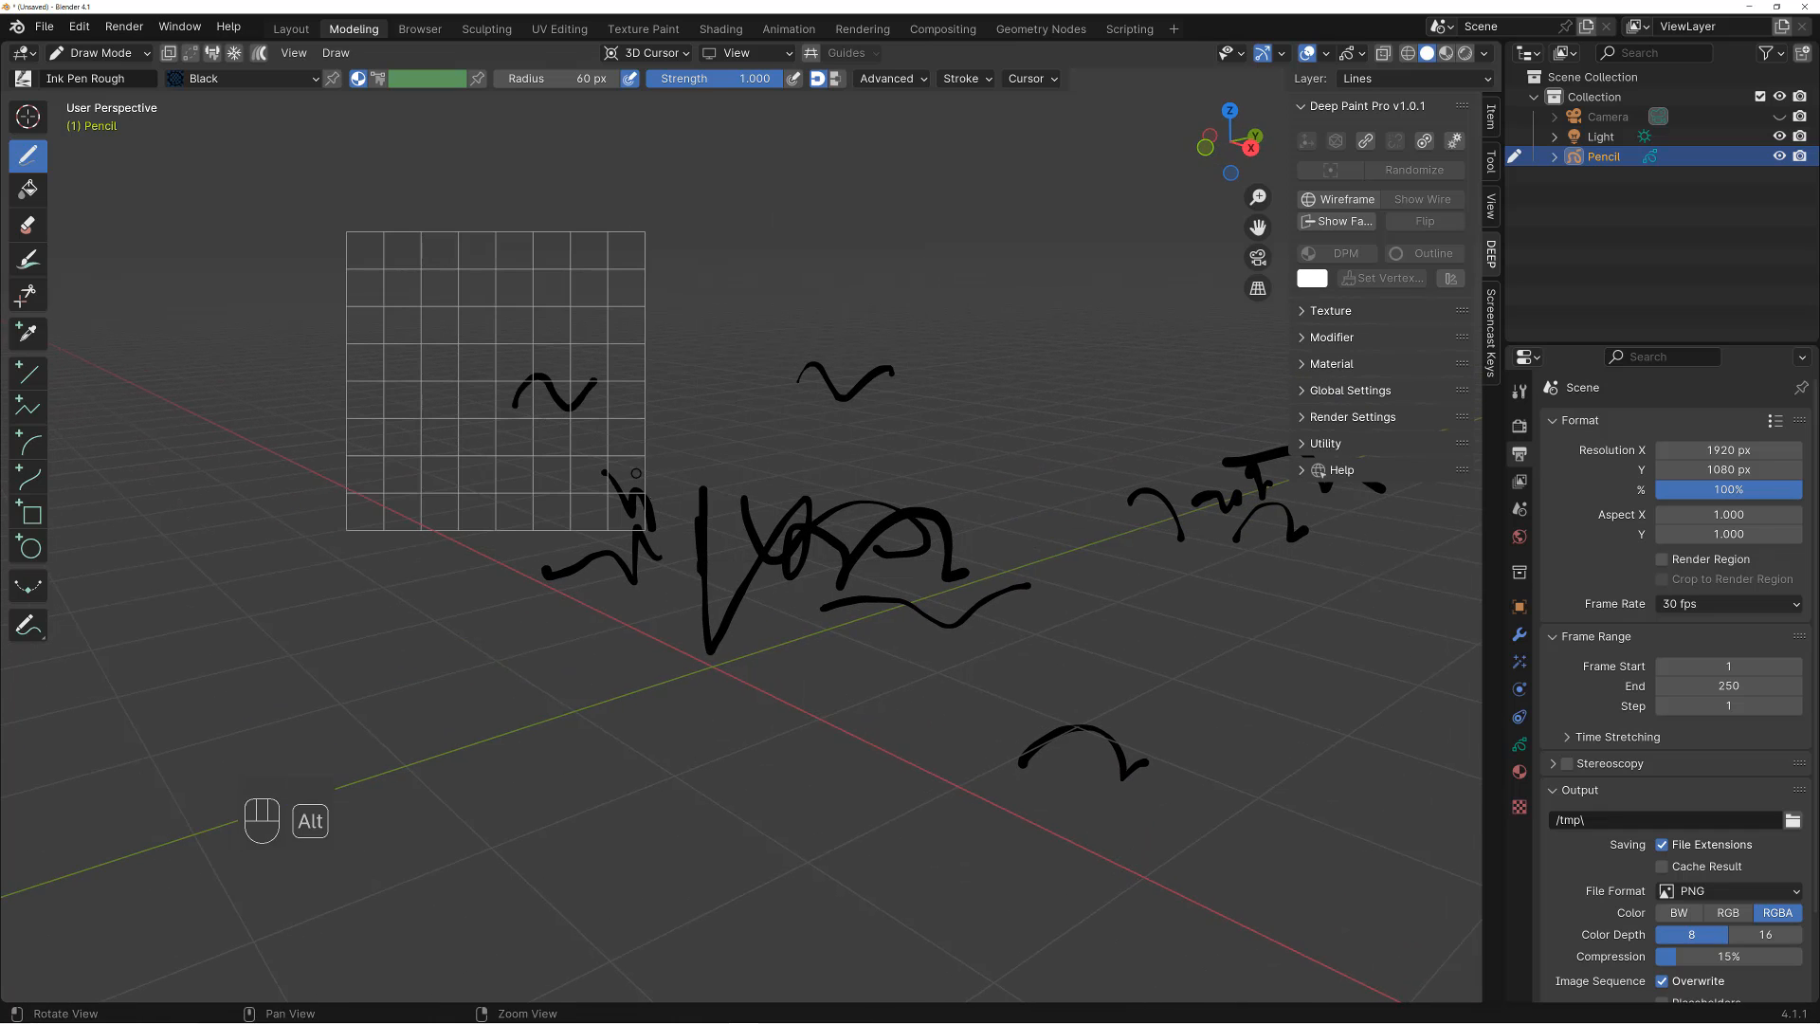
pyautogui.keyDown('alt'); pyautogui.moveTo(636, 473); pyautogui.dragTo(700, 458); pyautogui.keyUp('alt')
# Look at the Surface option in the stroke placement settings without changing the placement
pyautogui.press('s')
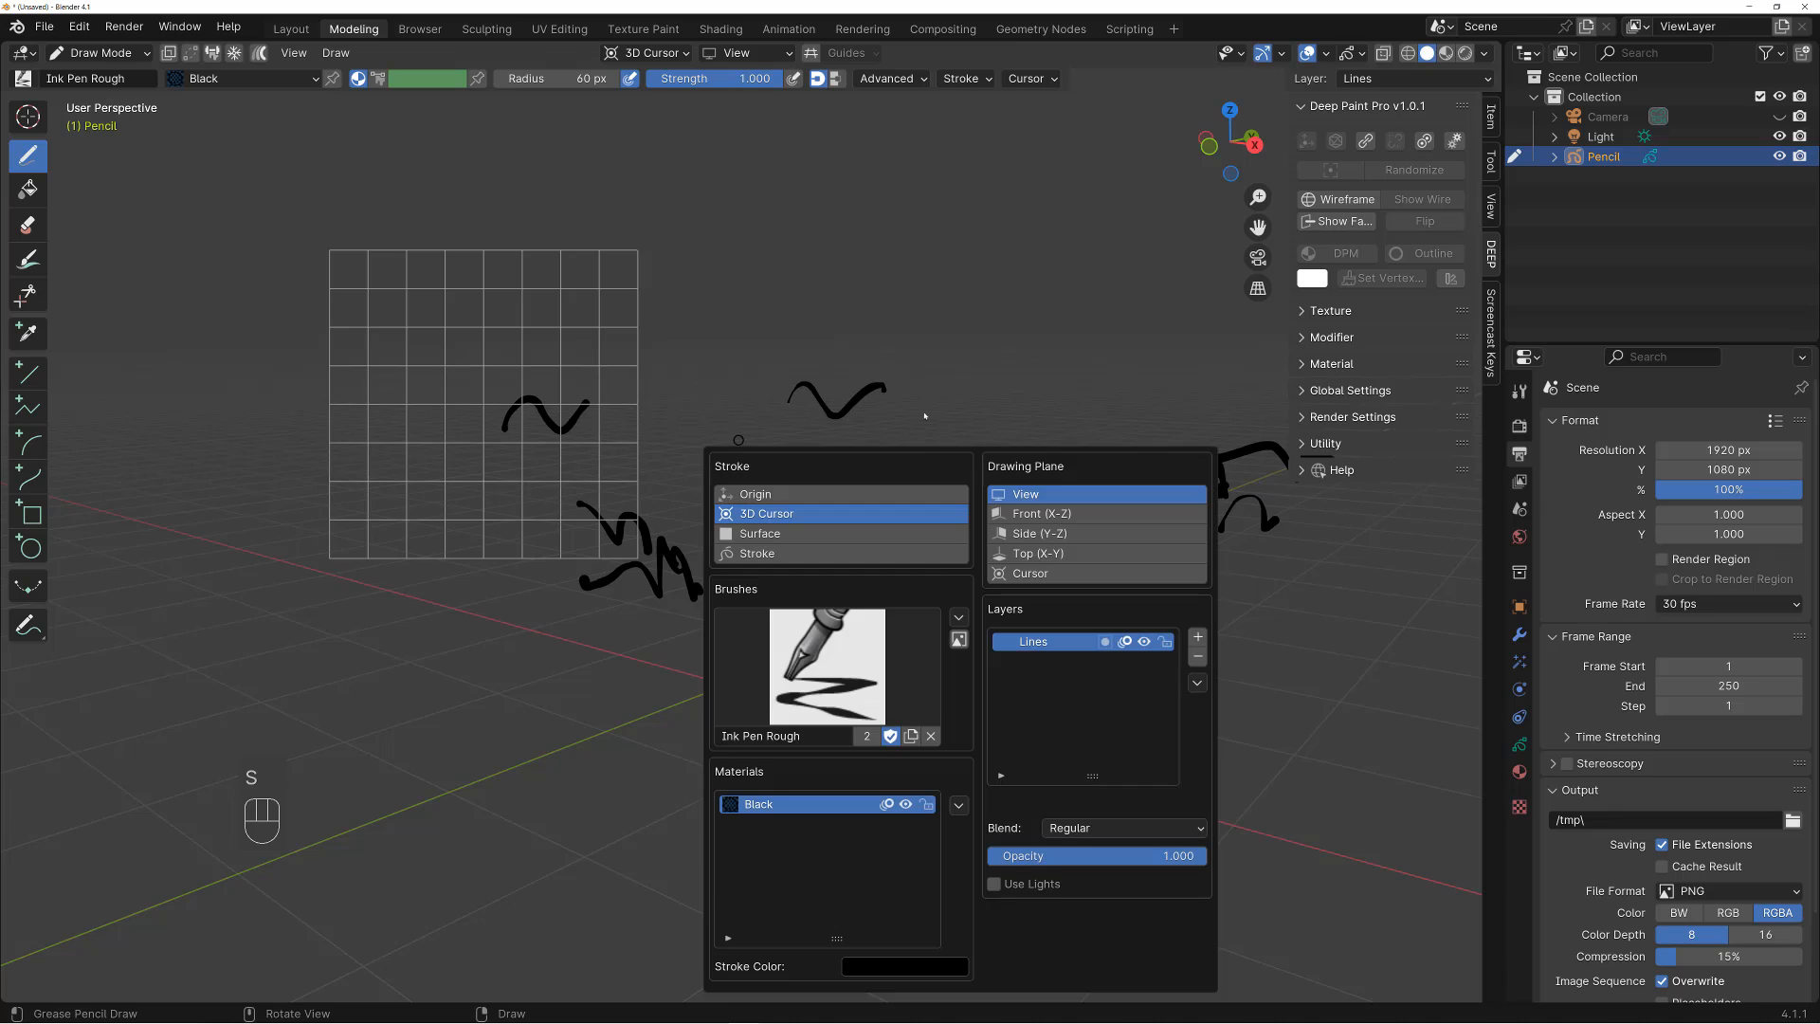
pyautogui.moveTo(955, 460); pyautogui.dragTo(1063, 334)
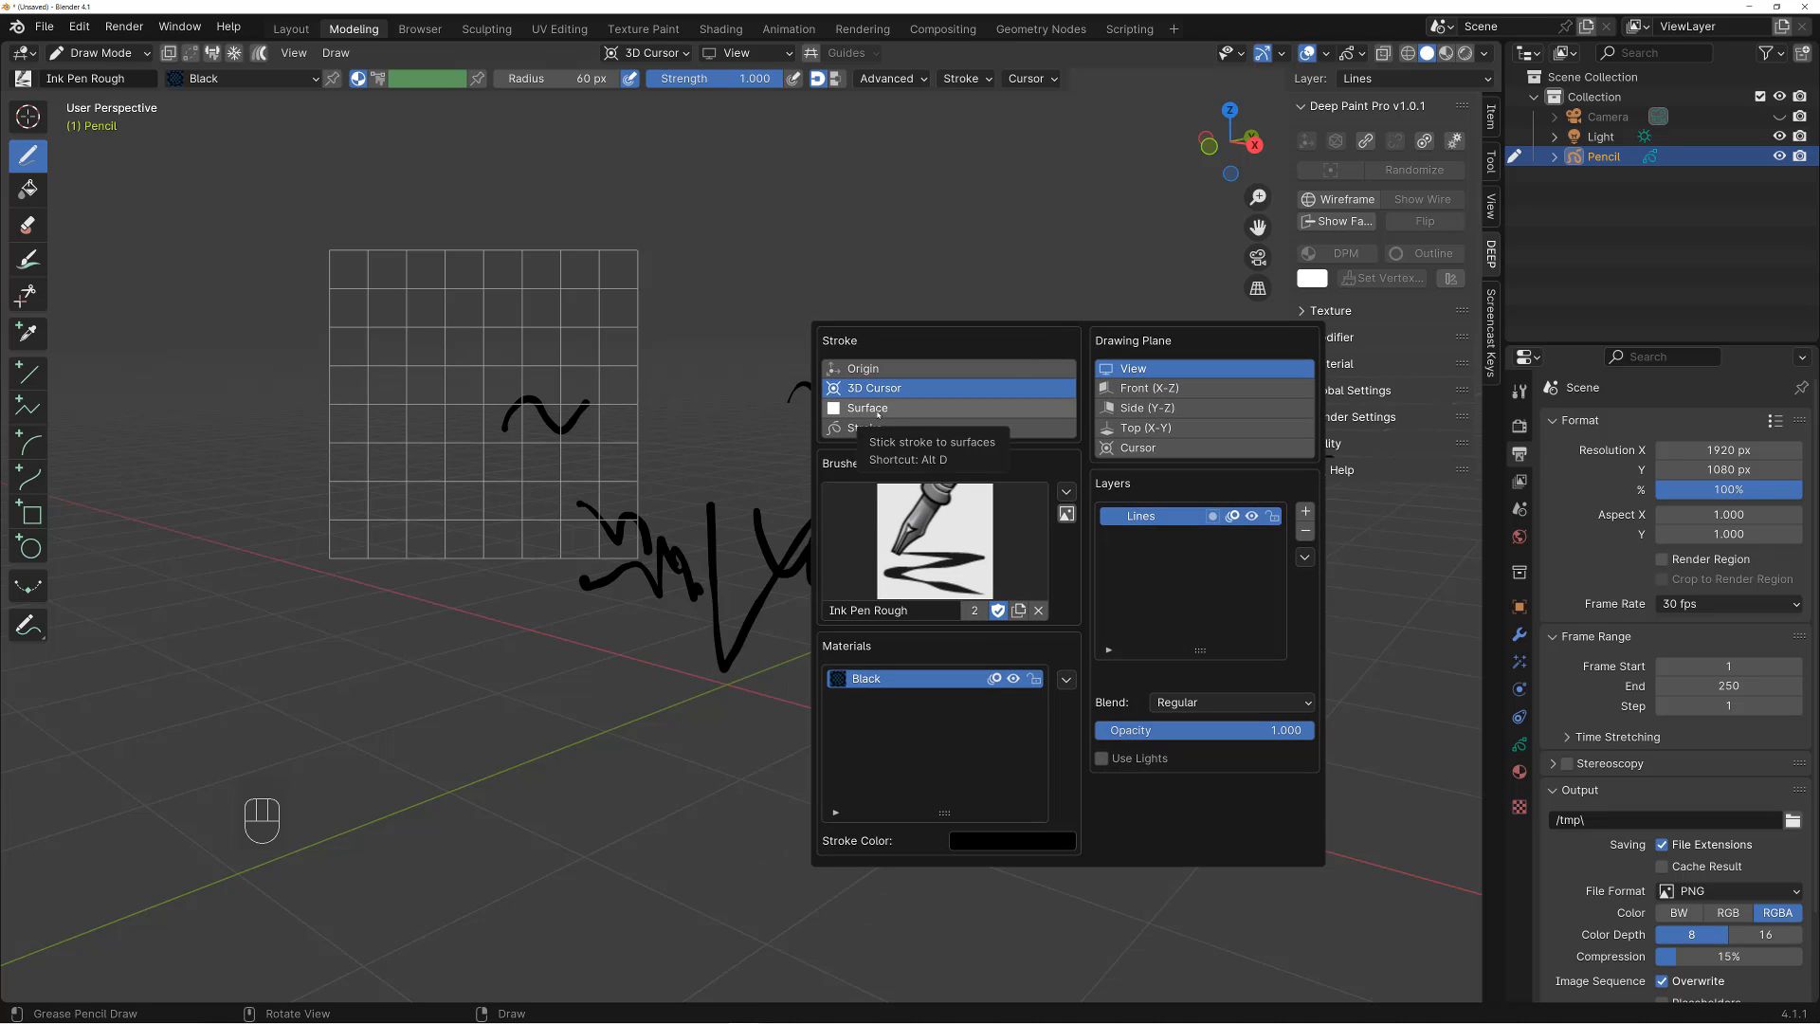
pyautogui.keyDown('alt'); pyautogui.moveTo(823, 433); pyautogui.dragTo(836, 391, button='middle'); pyautogui.keyUp('alt')
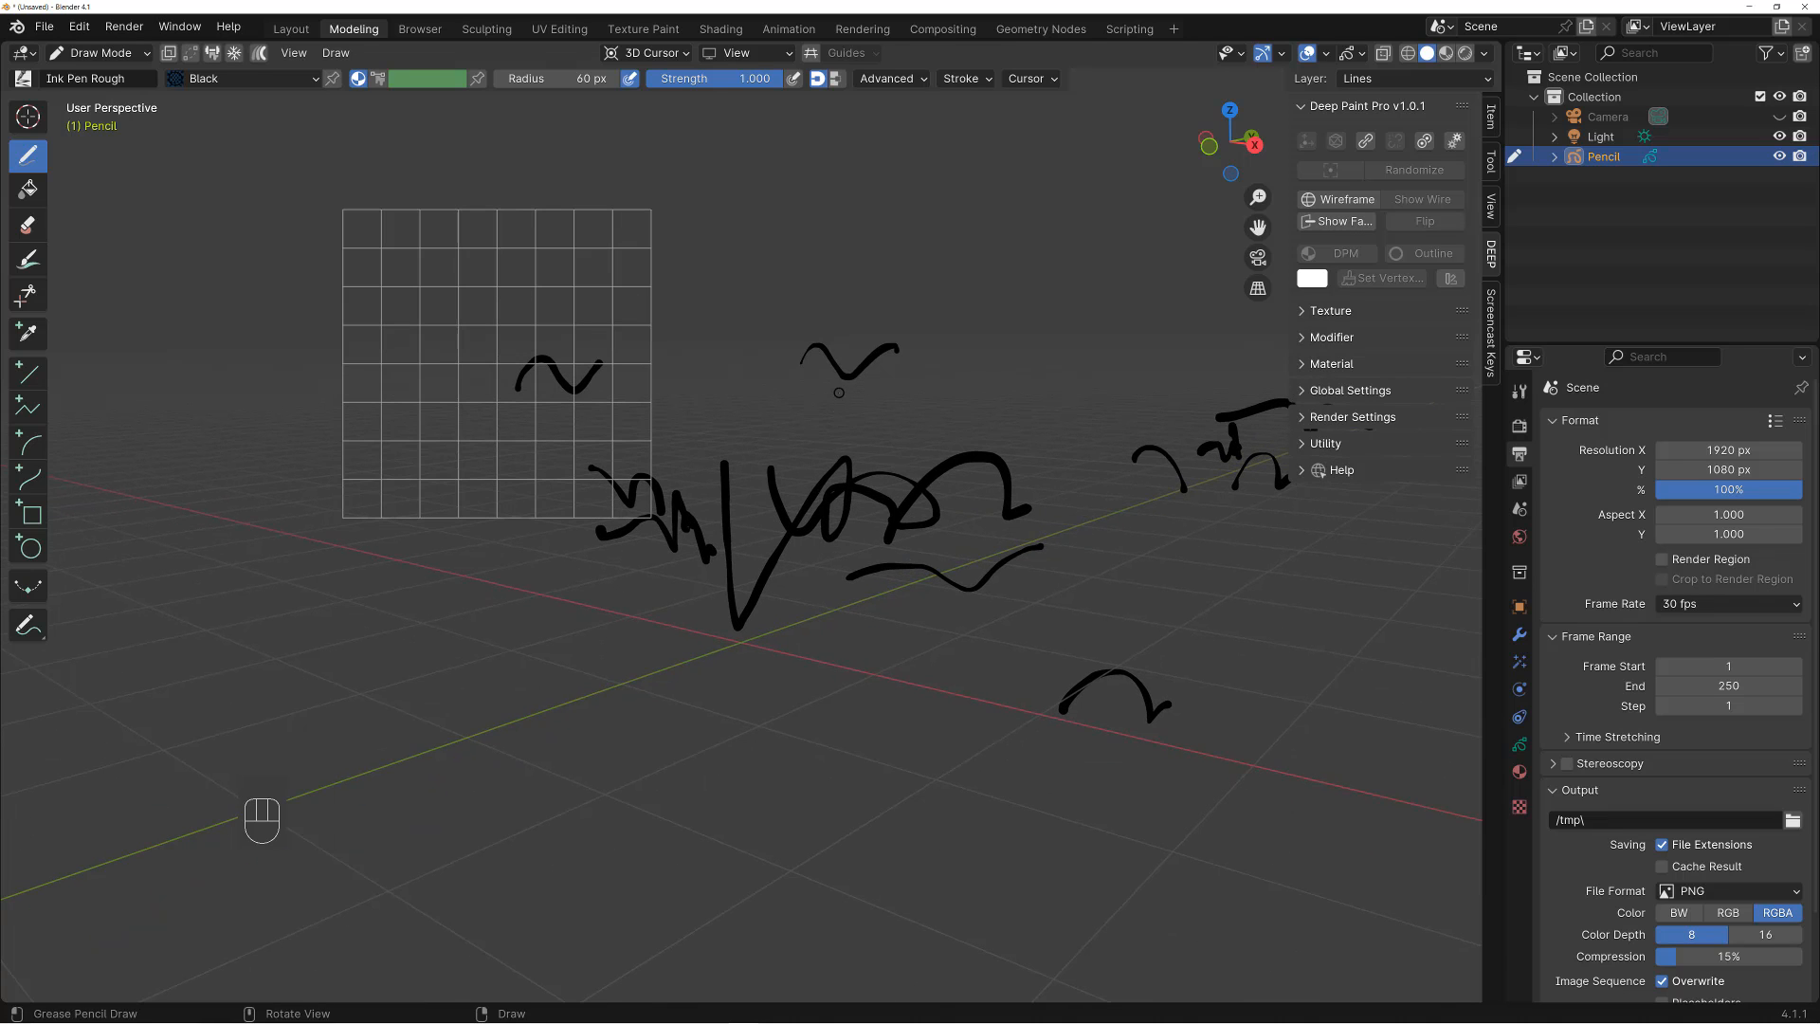
# Return to Object Mode and deselect the Grease Pencil drawing
pyautogui.hotkey('ctrl', 'space')
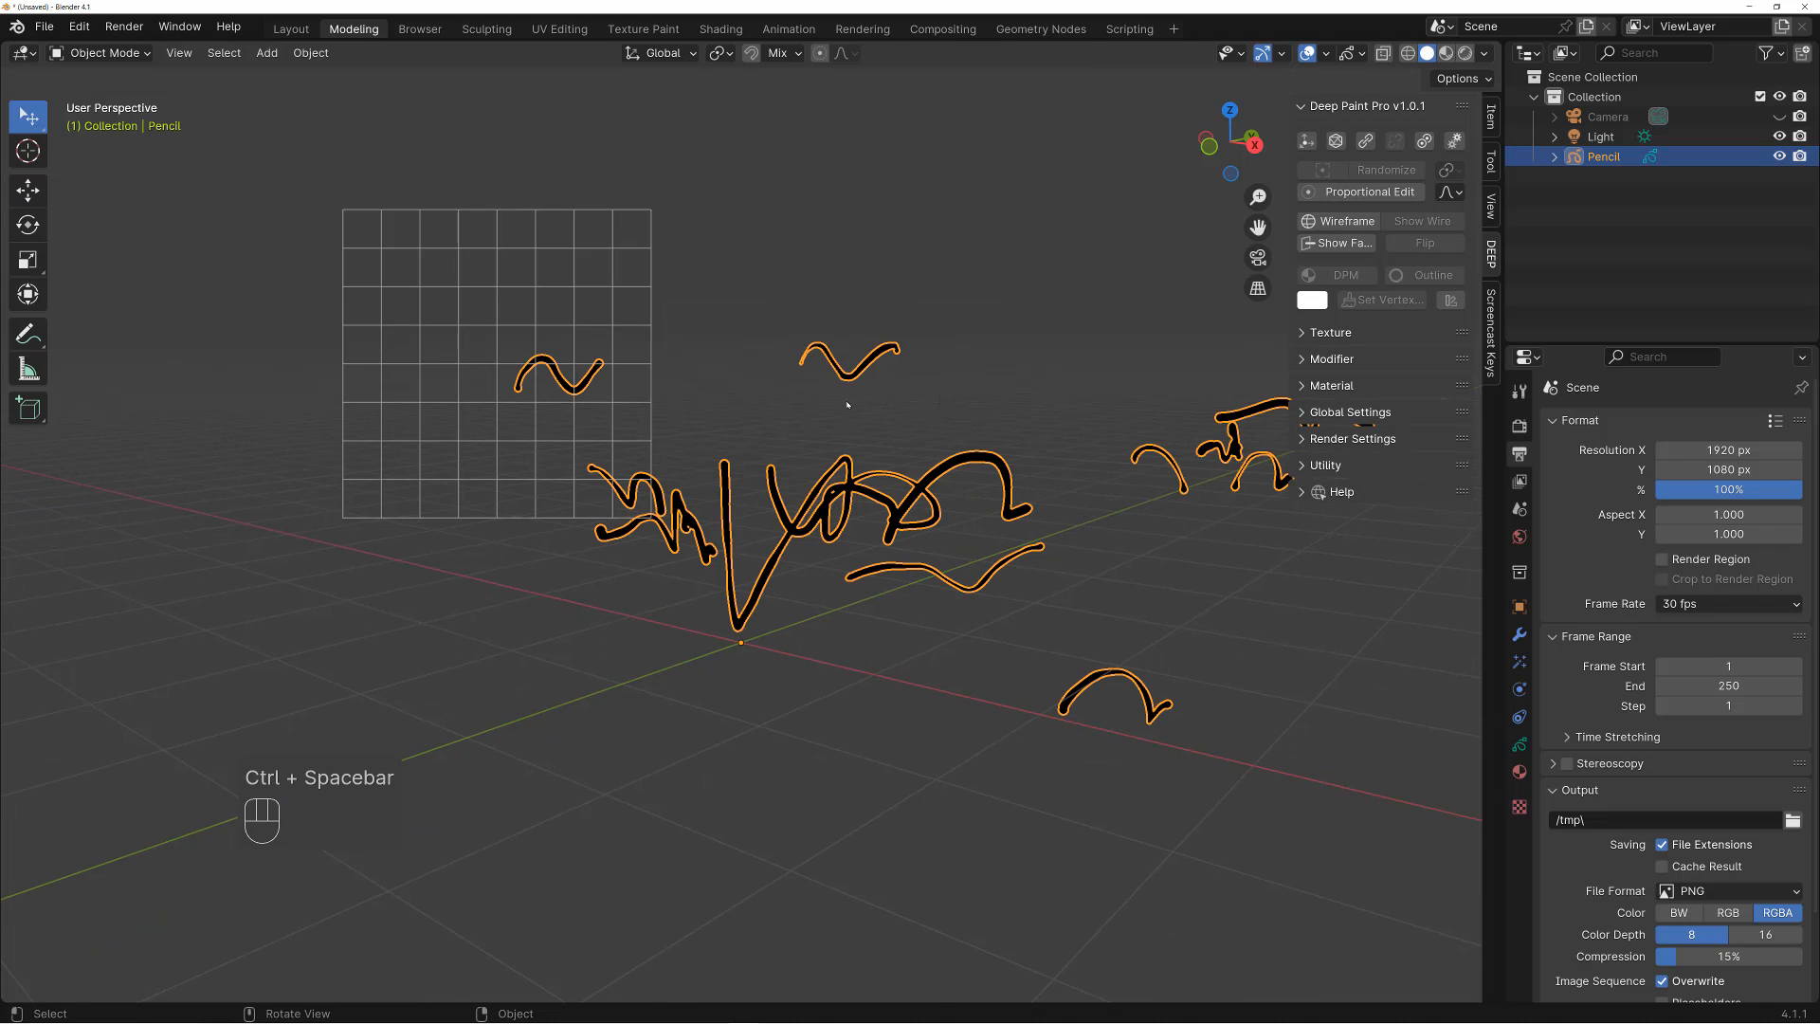
pyautogui.click(848, 417)
pyautogui.keyDown('alt'); pyautogui.moveTo(843, 451); pyautogui.dragTo(844, 462, button='middle'); pyautogui.keyUp('alt')
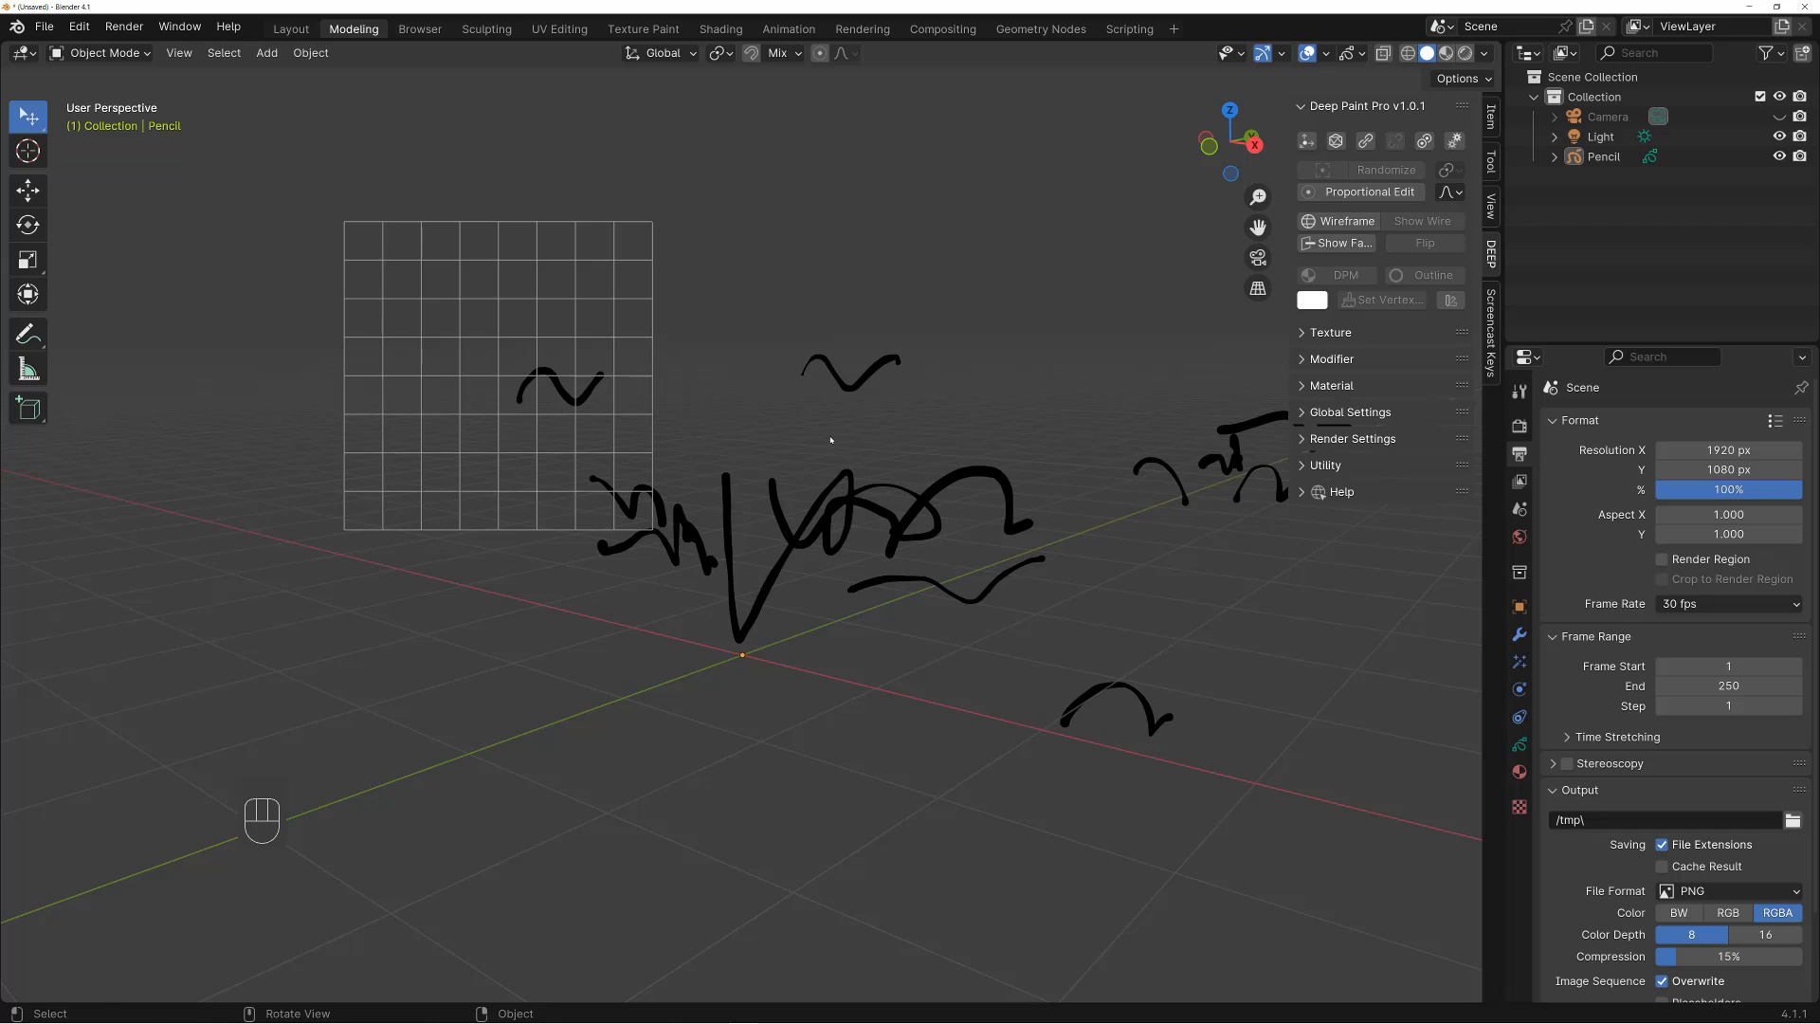
# Add a Monkey mesh and clear its location to put it at the world origin
pyautogui.hotkey('shift', 'a')
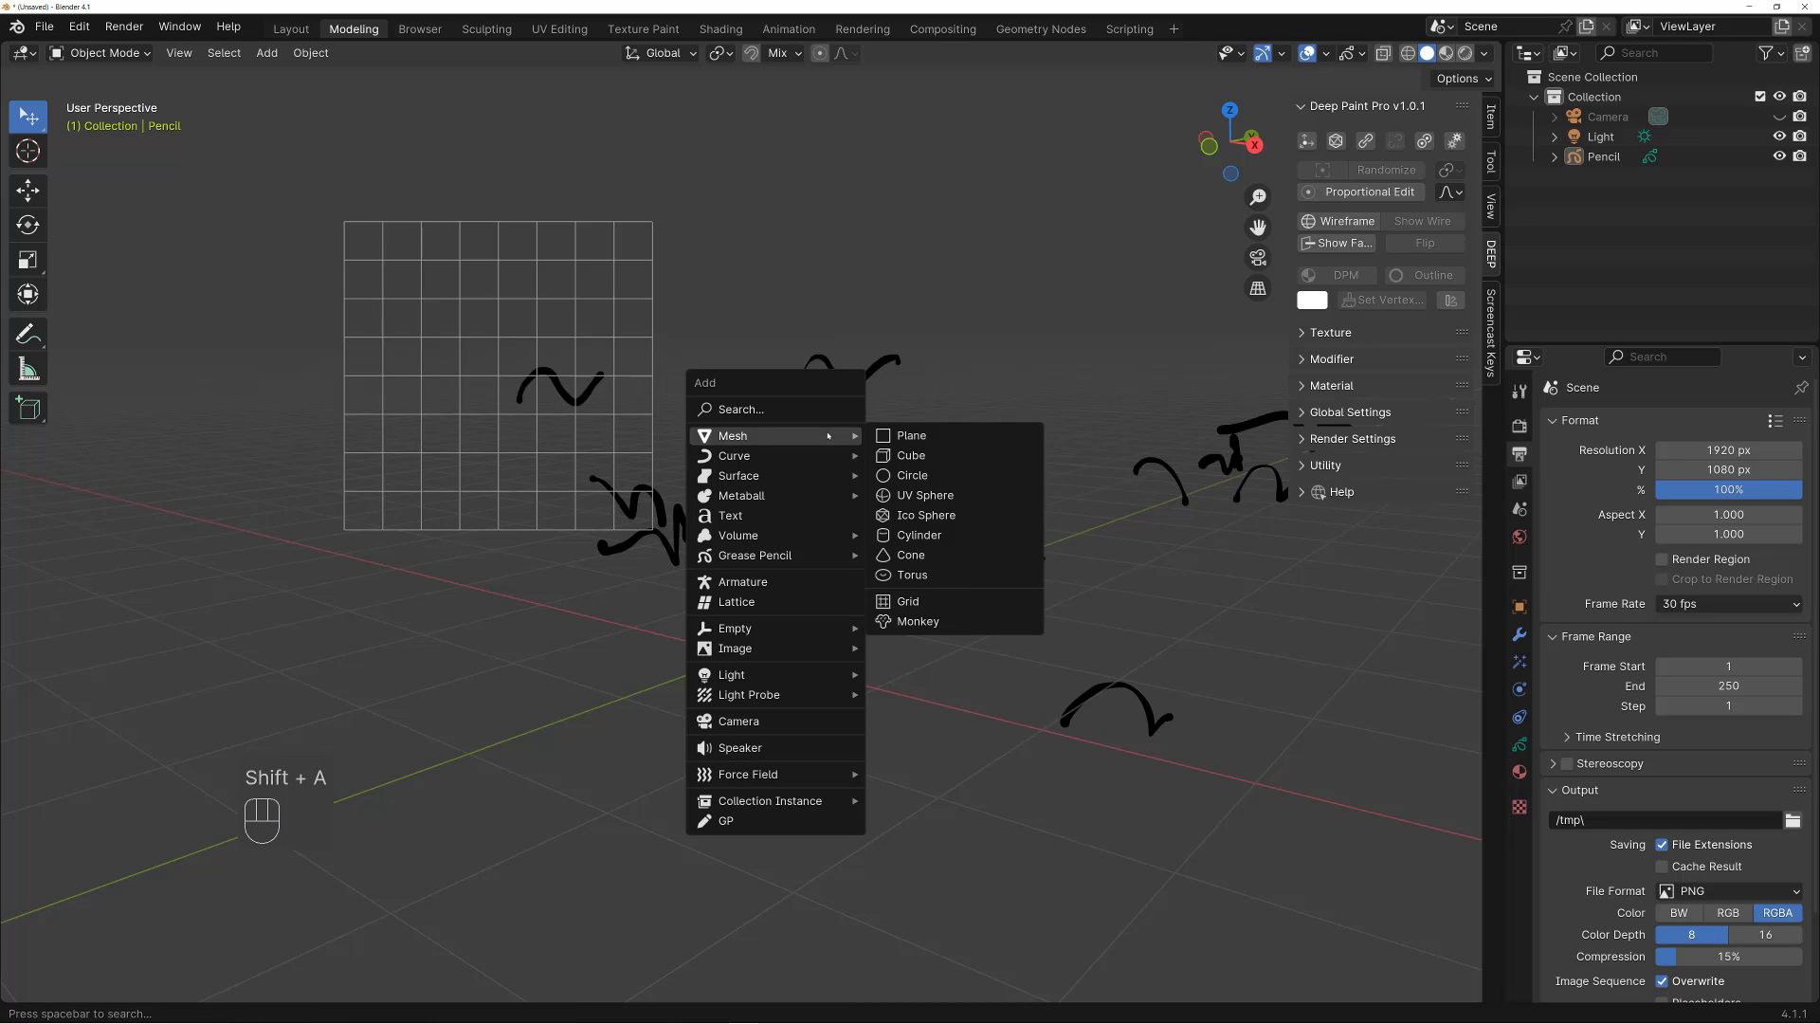
pyautogui.click(917, 621)
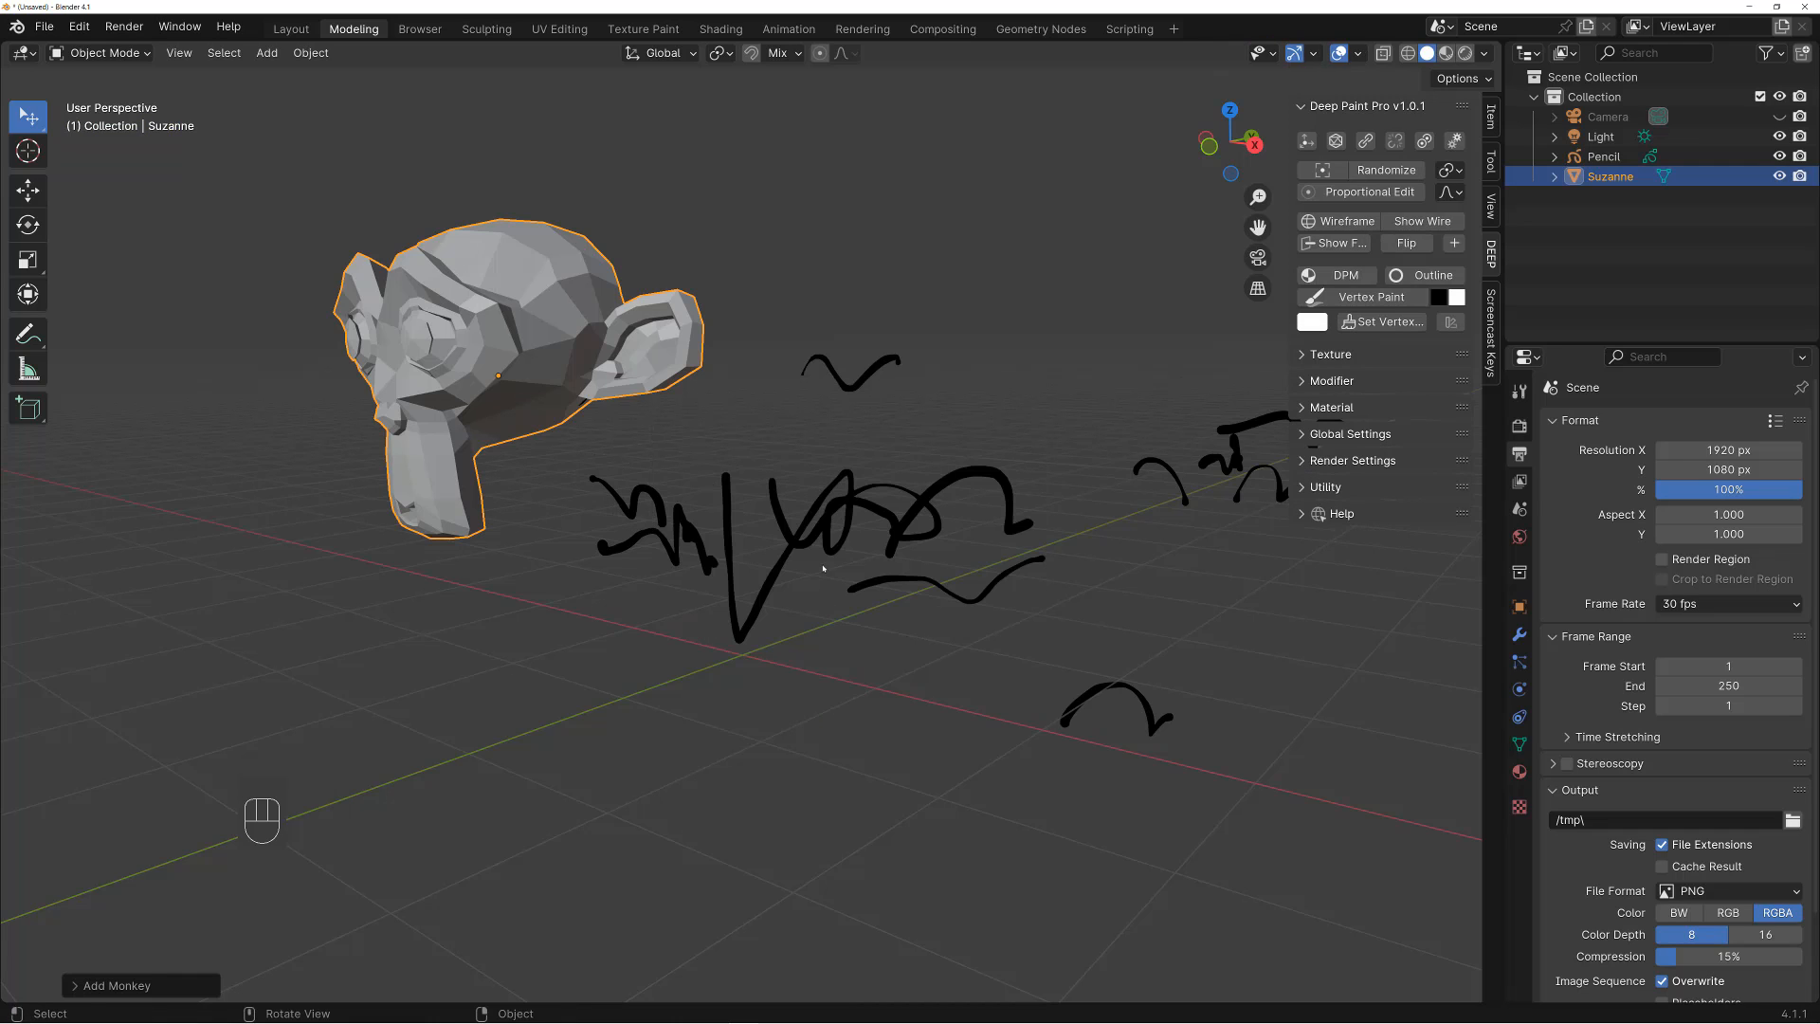
pyautogui.moveTo(823, 569)
pyautogui.mouseDown(button='middle')
pyautogui.moveTo(808, 499)
pyautogui.moveTo(843, 533)
pyautogui.mouseUp(button='middle')
pyautogui.hotkey('alt', 'g')
pyautogui.keyDown('alt'); pyautogui.moveTo(843, 532); pyautogui.dragTo(826, 634, button='right'); pyautogui.keyUp('alt')
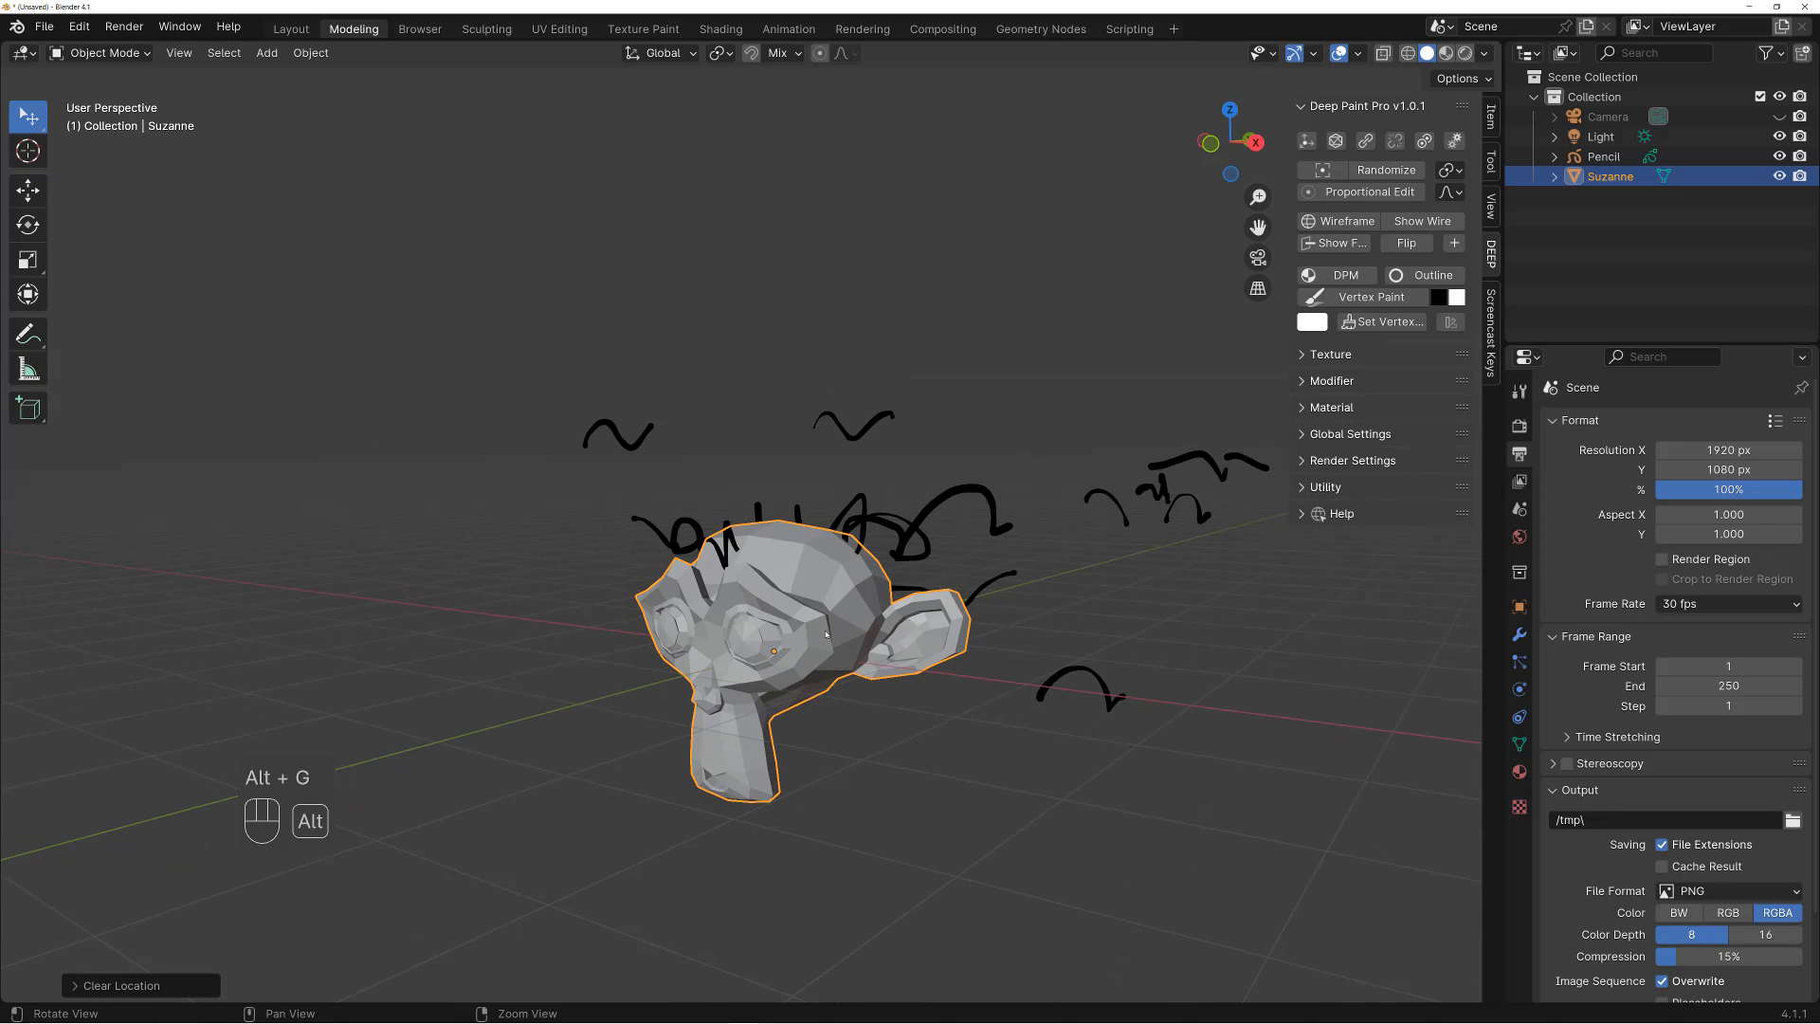
# Select the Grease Pencil drawing instead of the monkey mesh and switch it to Draw Mode
pyautogui.keyDown('alt'); pyautogui.moveTo(871, 616); pyautogui.dragTo(846, 556, button='middle'); pyautogui.keyUp('alt')
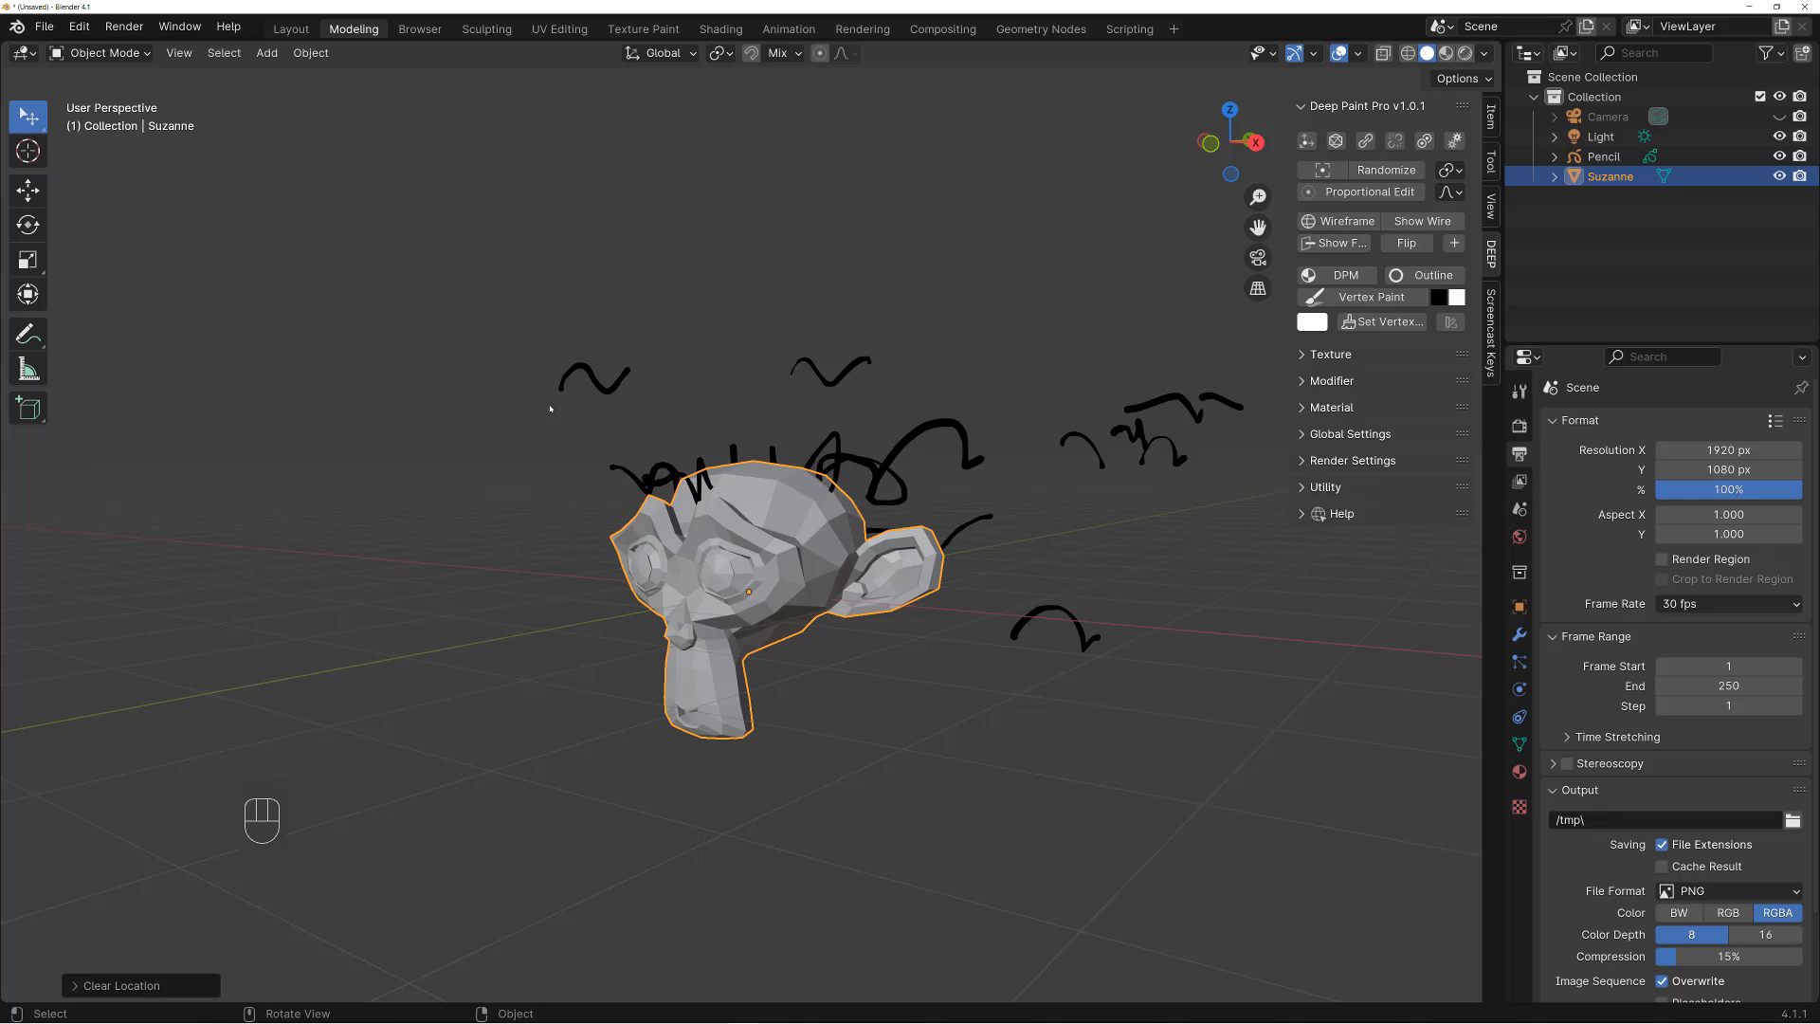
pyautogui.keyDown('alt'); pyautogui.moveTo(802, 633); pyautogui.dragTo(809, 611, button='right'); pyautogui.keyUp('alt')
pyautogui.keyDown('alt'); pyautogui.moveTo(809, 611); pyautogui.dragTo(819, 619); pyautogui.keyUp('alt')
pyautogui.keyDown('alt'); pyautogui.moveTo(819, 619); pyautogui.dragTo(825, 595, button='right'); pyautogui.keyUp('alt')
pyautogui.keyDown('alt'); pyautogui.moveTo(825, 595); pyautogui.dragTo(839, 602); pyautogui.keyUp('alt')
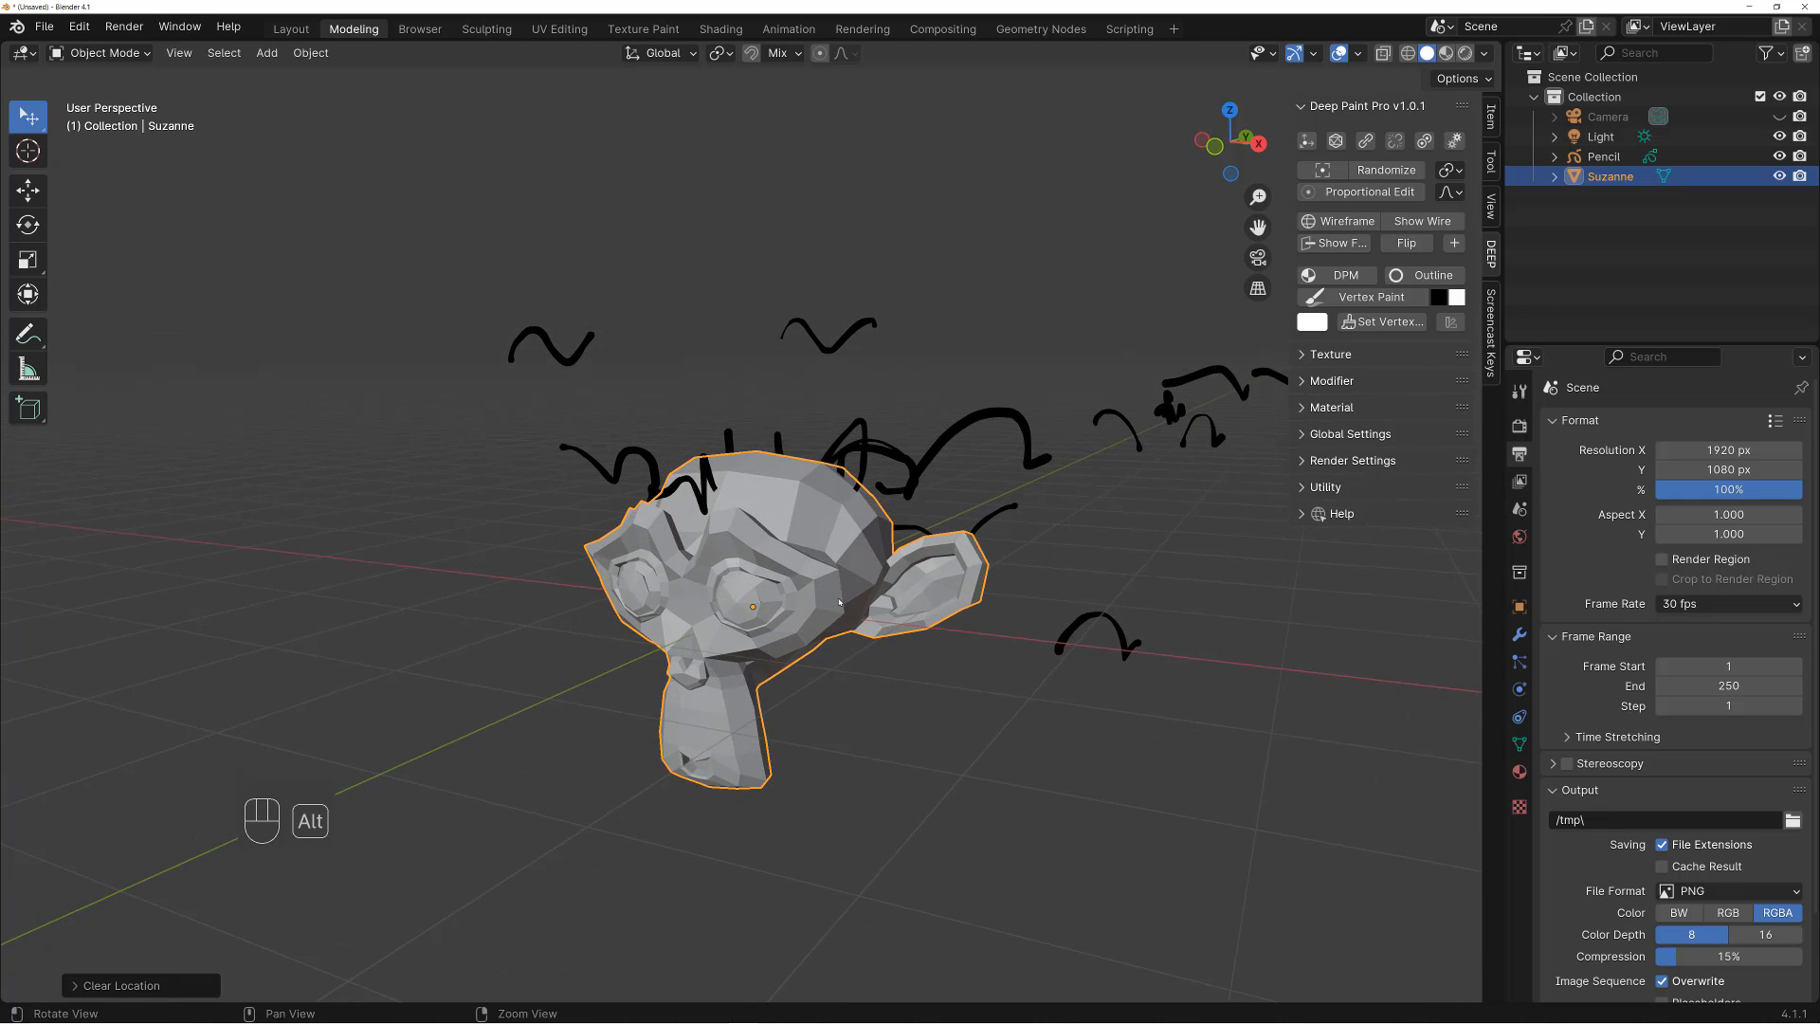
pyautogui.keyDown('alt'); pyautogui.moveTo(839, 602); pyautogui.dragTo(837, 440, button='middle'); pyautogui.keyUp('alt')
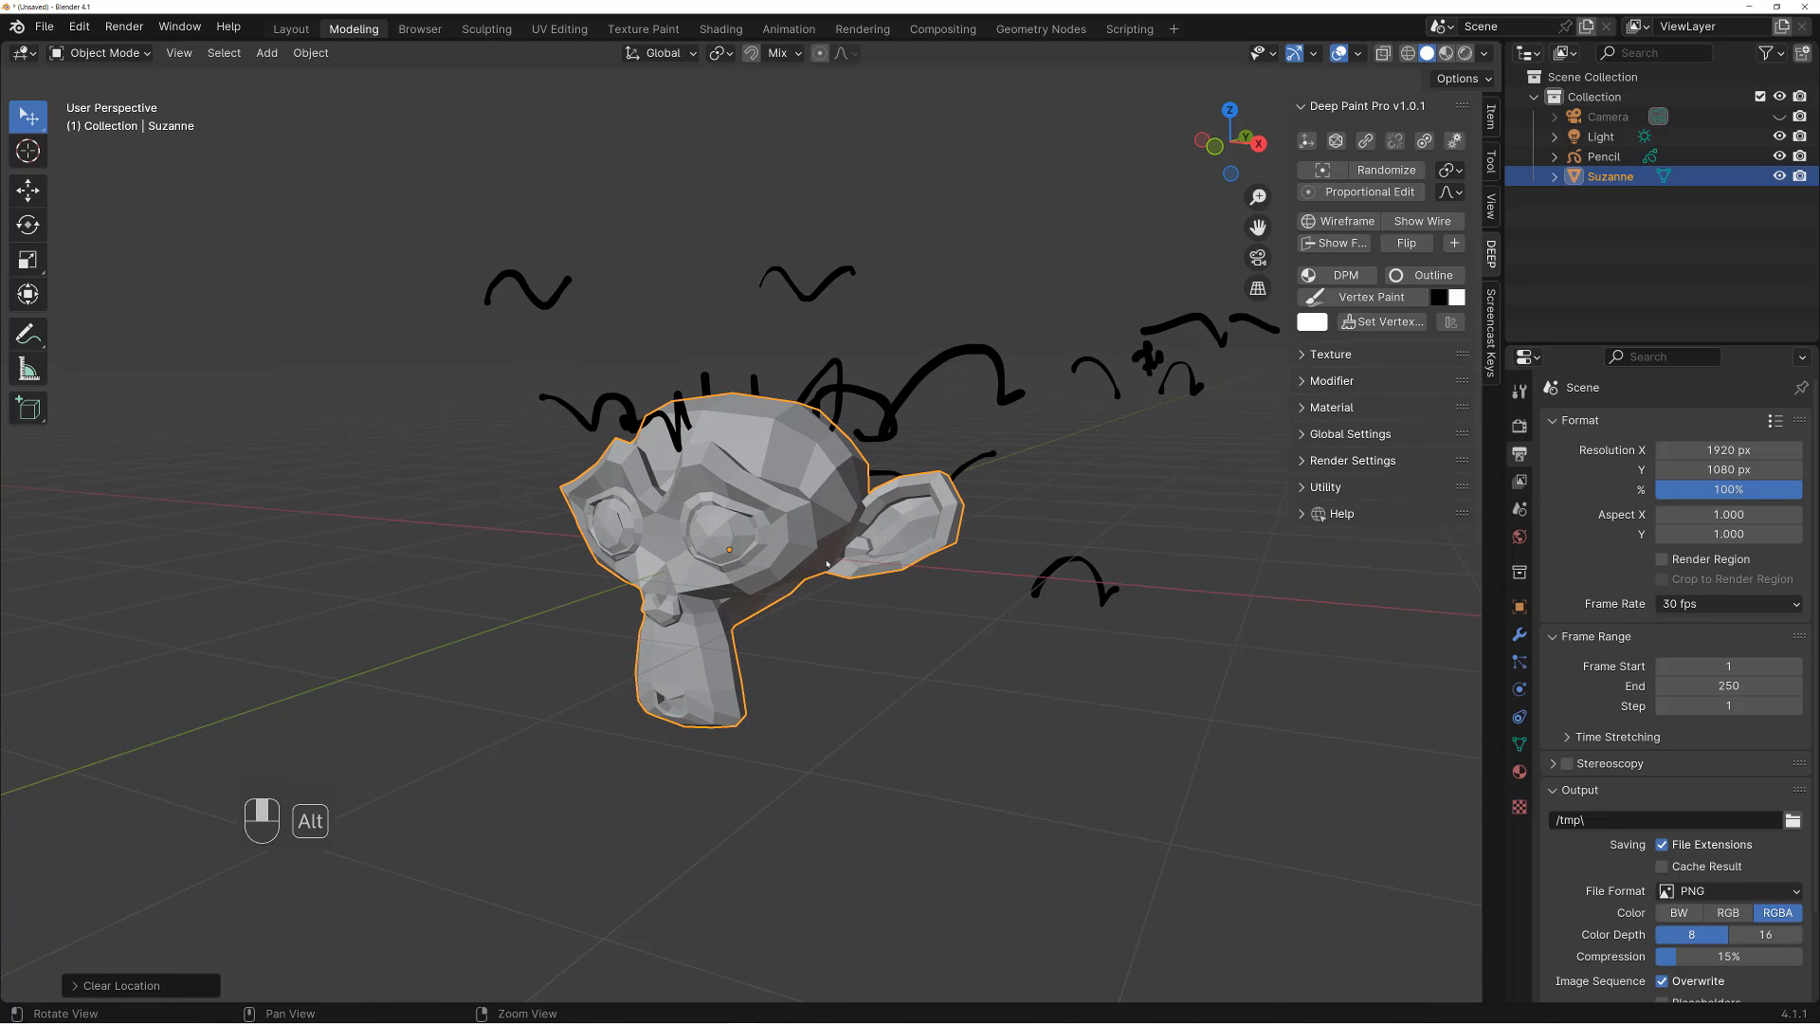
pyautogui.click(891, 405)
pyautogui.keyDown('alt'); pyautogui.moveTo(948, 464); pyautogui.dragTo(955, 483, button='middle'); pyautogui.keyUp('alt')
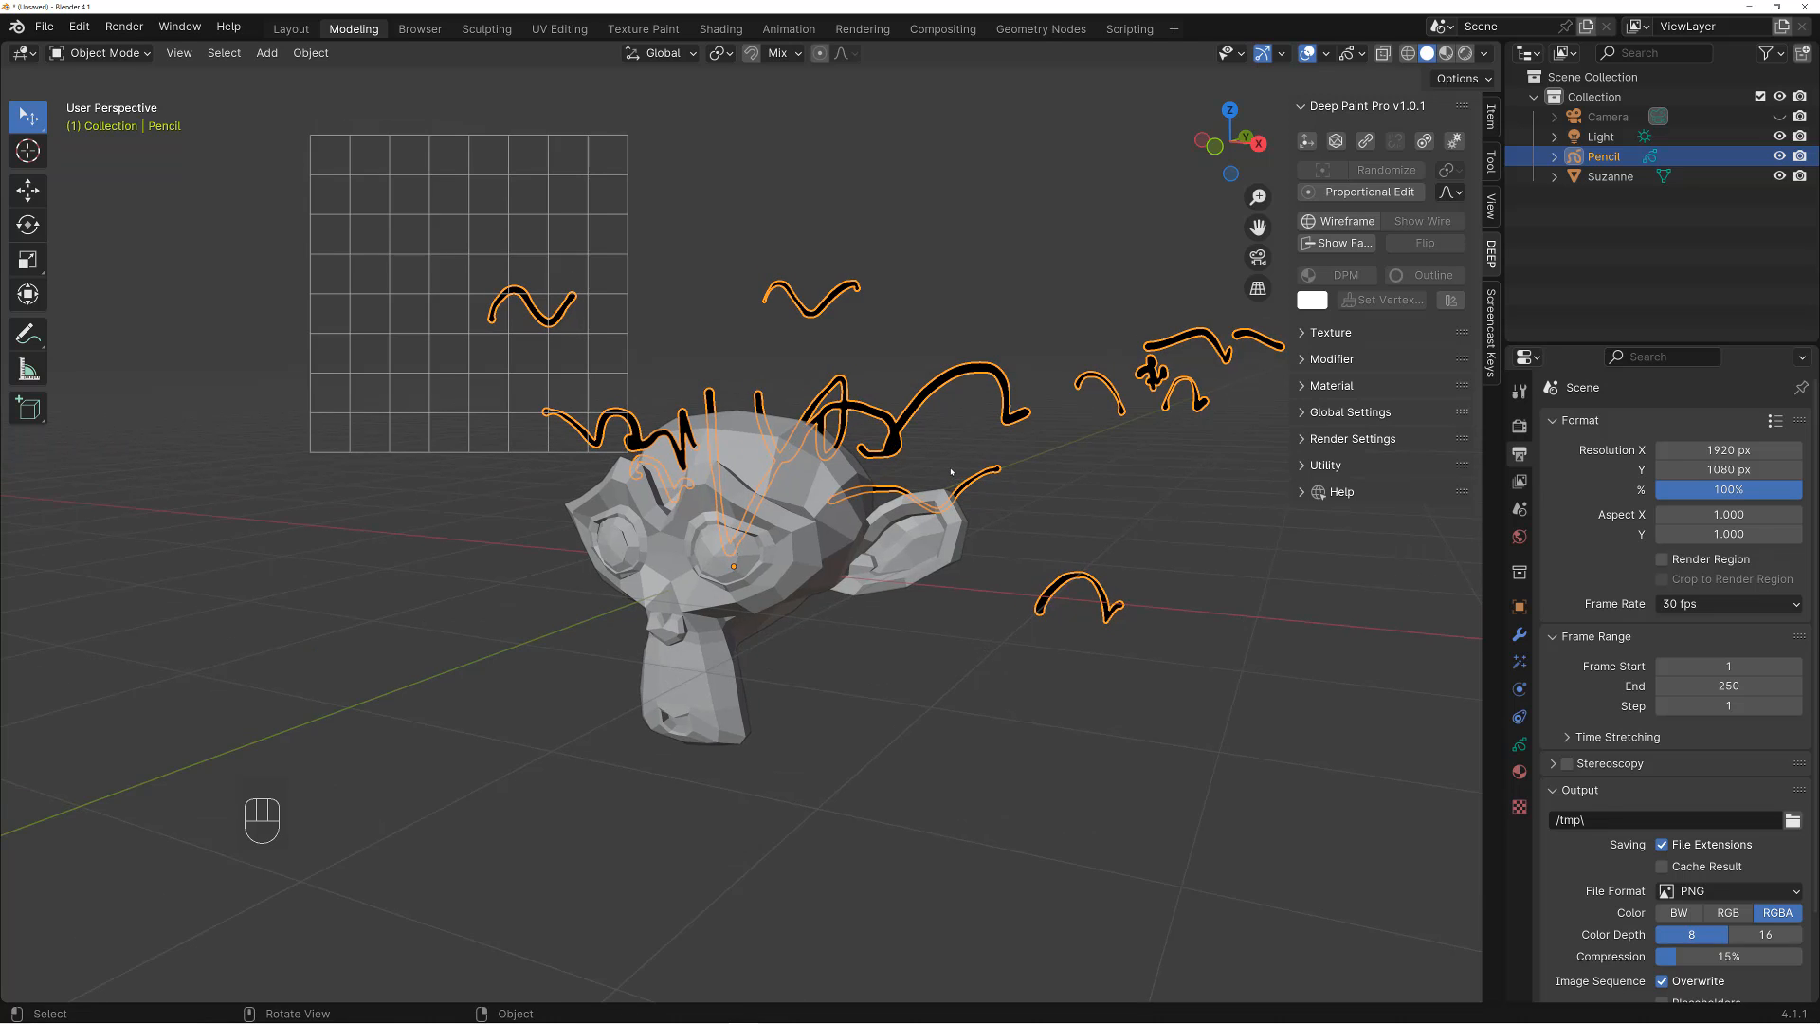
pyautogui.hotkey('ctrl', 'space')
pyautogui.click(859, 405)
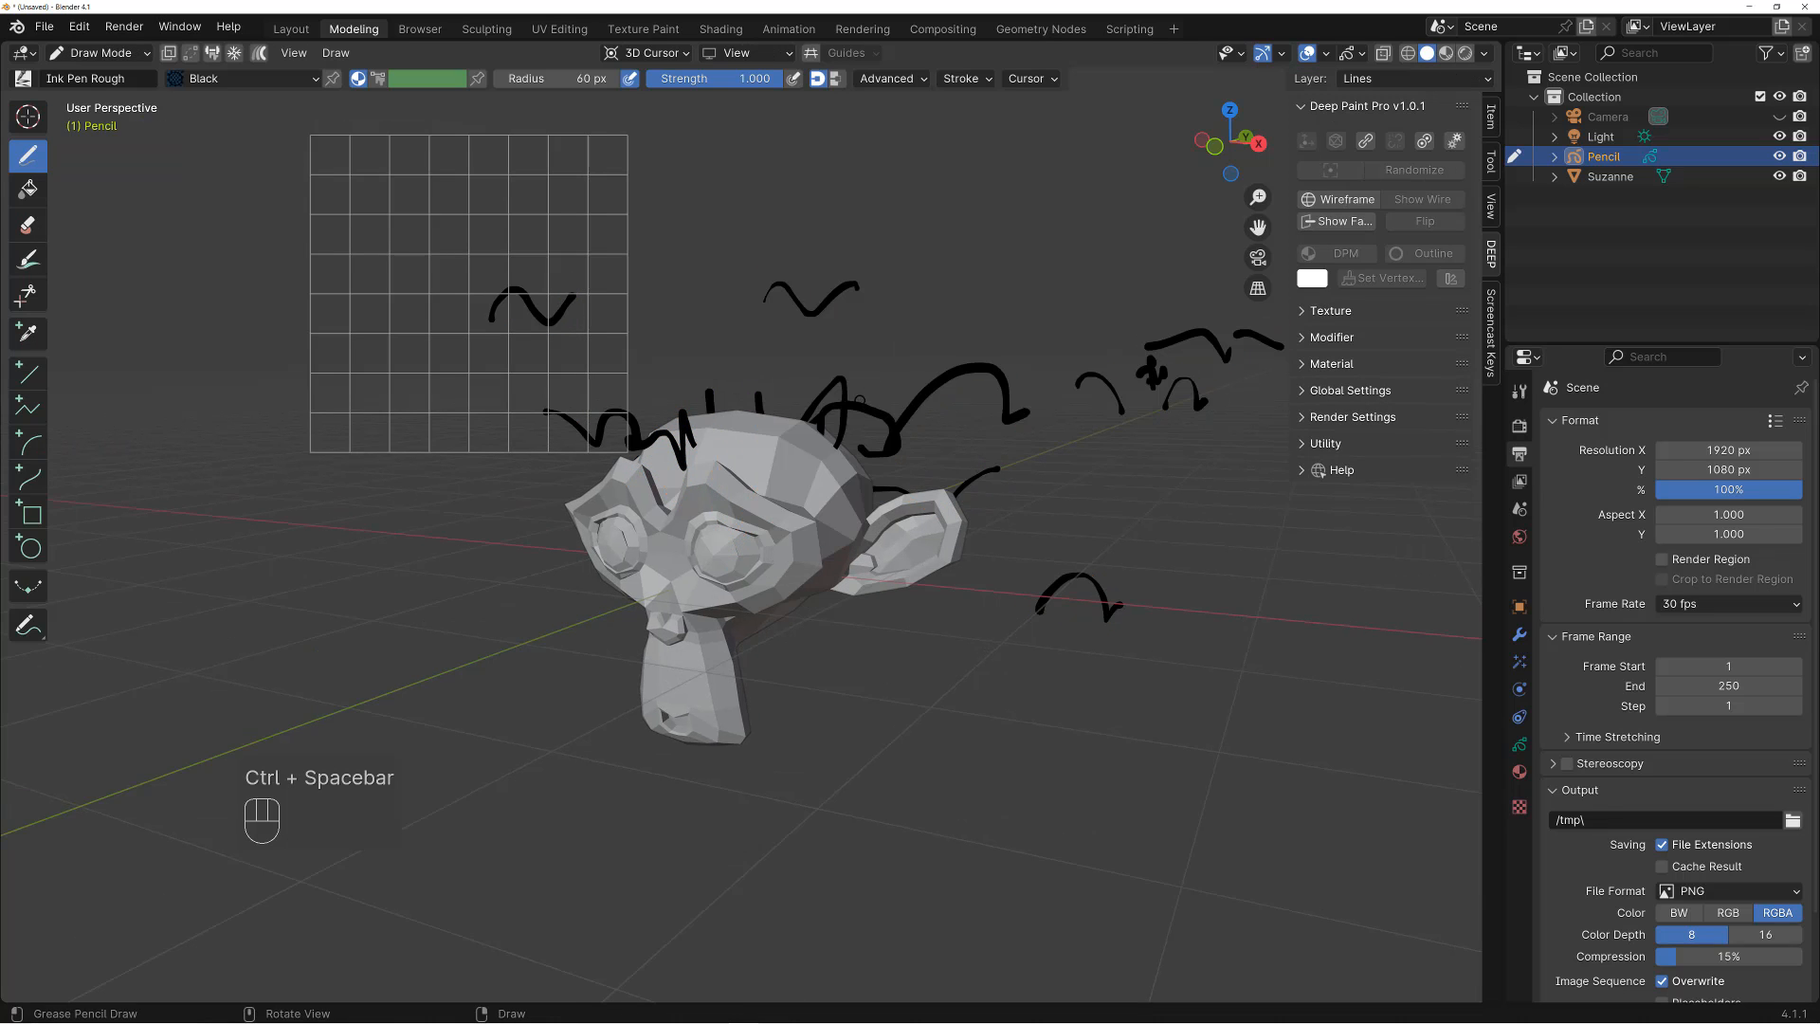
pyautogui.moveTo(858, 408)
pyautogui.keyDown('alt'); pyautogui.mouseDown(button='middle')
pyautogui.moveTo(823, 457)
pyautogui.moveTo(839, 448)
pyautogui.mouseUp(button='middle'); pyautogui.keyUp('alt')
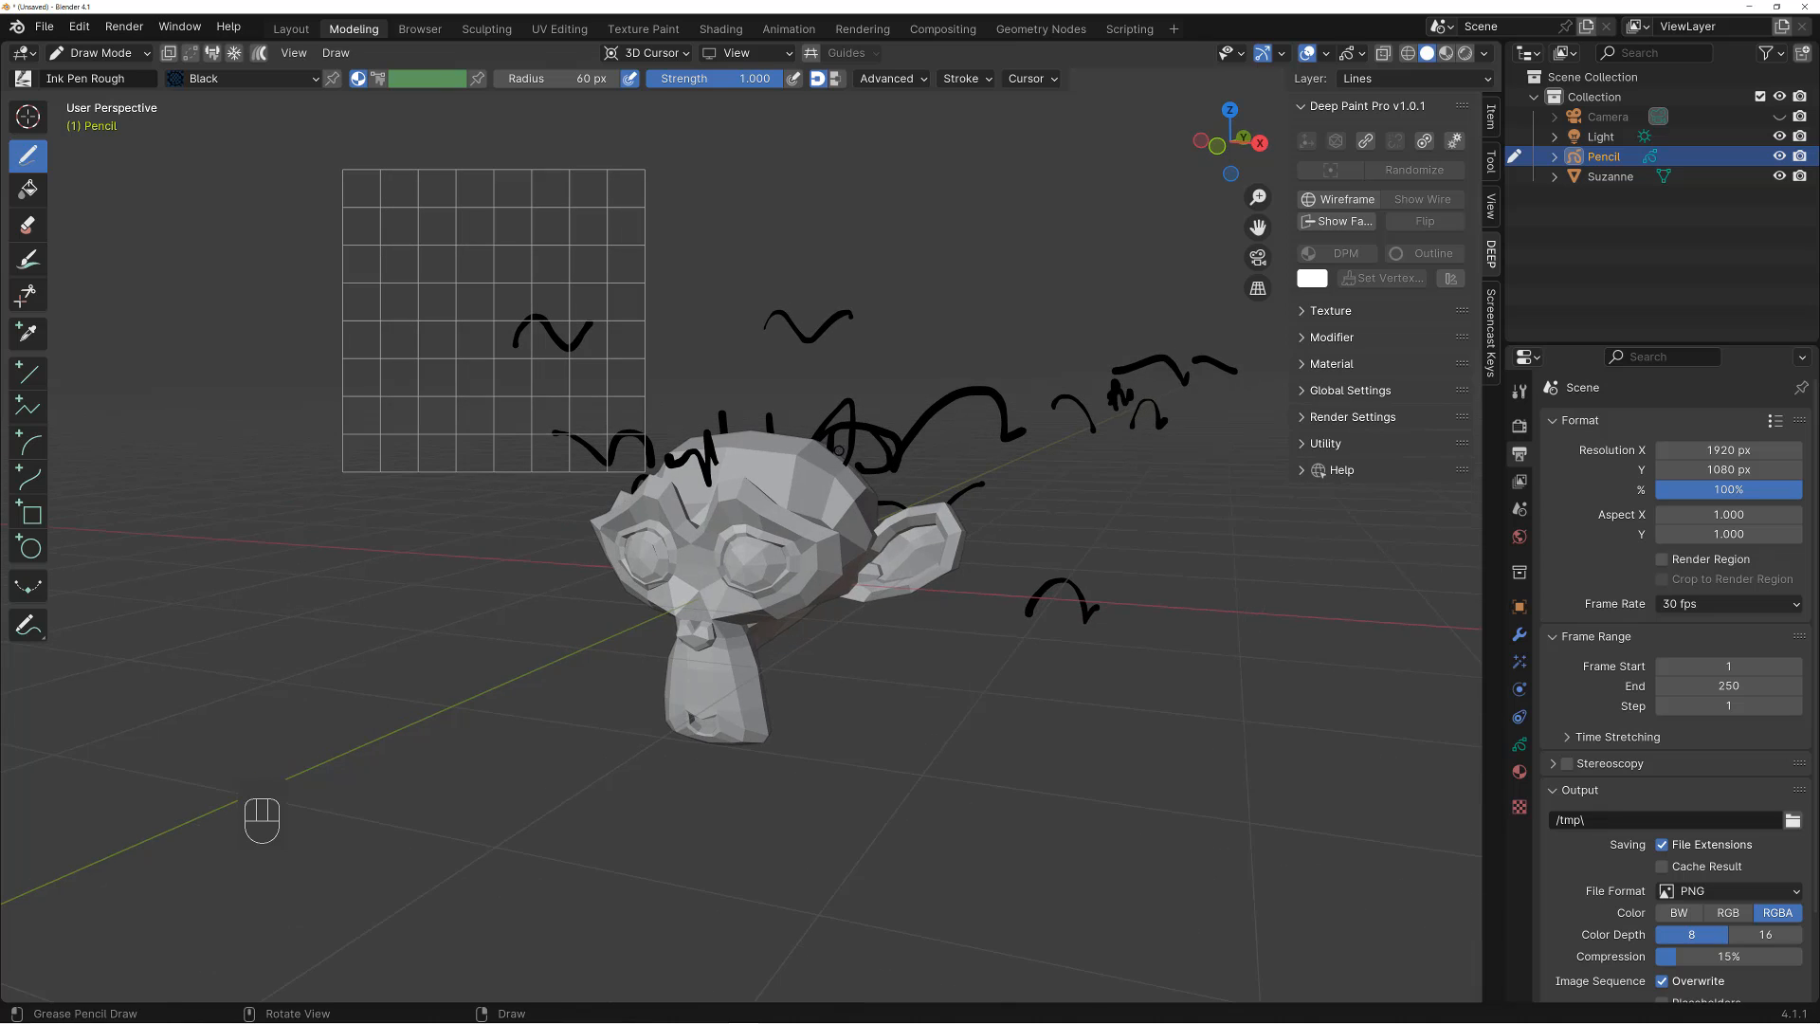
# Set the stroke placement to Surface and draw several strokes on the monkey's forehead, eye and nose area
pyautogui.press('s')
pyautogui.click(1003, 519)
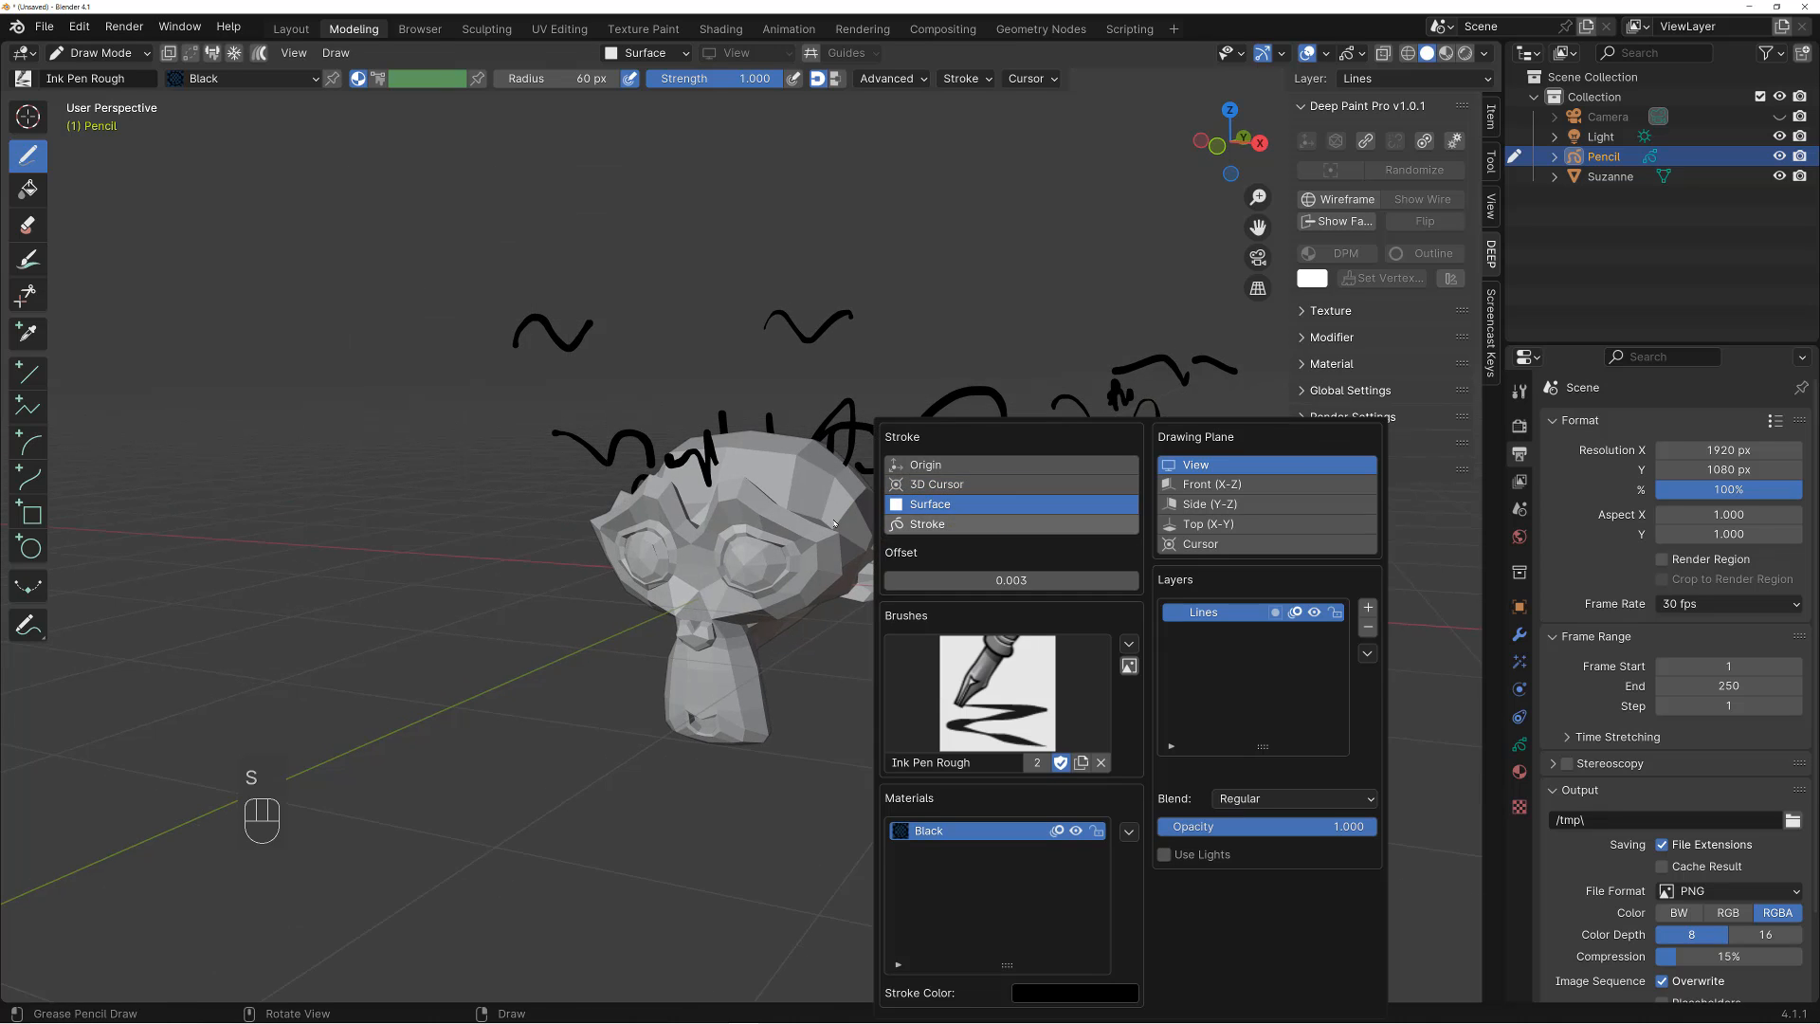
pyautogui.keyDown('alt'); pyautogui.moveTo(786, 491); pyautogui.dragTo(782, 526); pyautogui.keyUp('alt')
pyautogui.moveTo(773, 496)
pyautogui.mouseDown()
pyautogui.moveTo(806, 515)
pyautogui.moveTo(811, 571)
pyautogui.mouseUp()
pyautogui.moveTo(758, 606)
pyautogui.keyDown('alt'); pyautogui.mouseDown()
pyautogui.moveTo(777, 567)
pyautogui.moveTo(755, 588)
pyautogui.moveTo(713, 579)
pyautogui.moveTo(754, 530)
pyautogui.moveTo(732, 474)
pyautogui.moveTo(746, 462)
pyautogui.moveTo(741, 505)
pyautogui.moveTo(764, 476)
pyautogui.moveTo(808, 542)
pyautogui.moveTo(715, 482)
pyautogui.moveTo(706, 449)
pyautogui.moveTo(749, 441)
pyautogui.moveTo(859, 494)
pyautogui.mouseUp(); pyautogui.keyUp('alt')
# Set the surface offset to 0.101 and draw test strokes on the monkey's forehead
pyautogui.press('s')
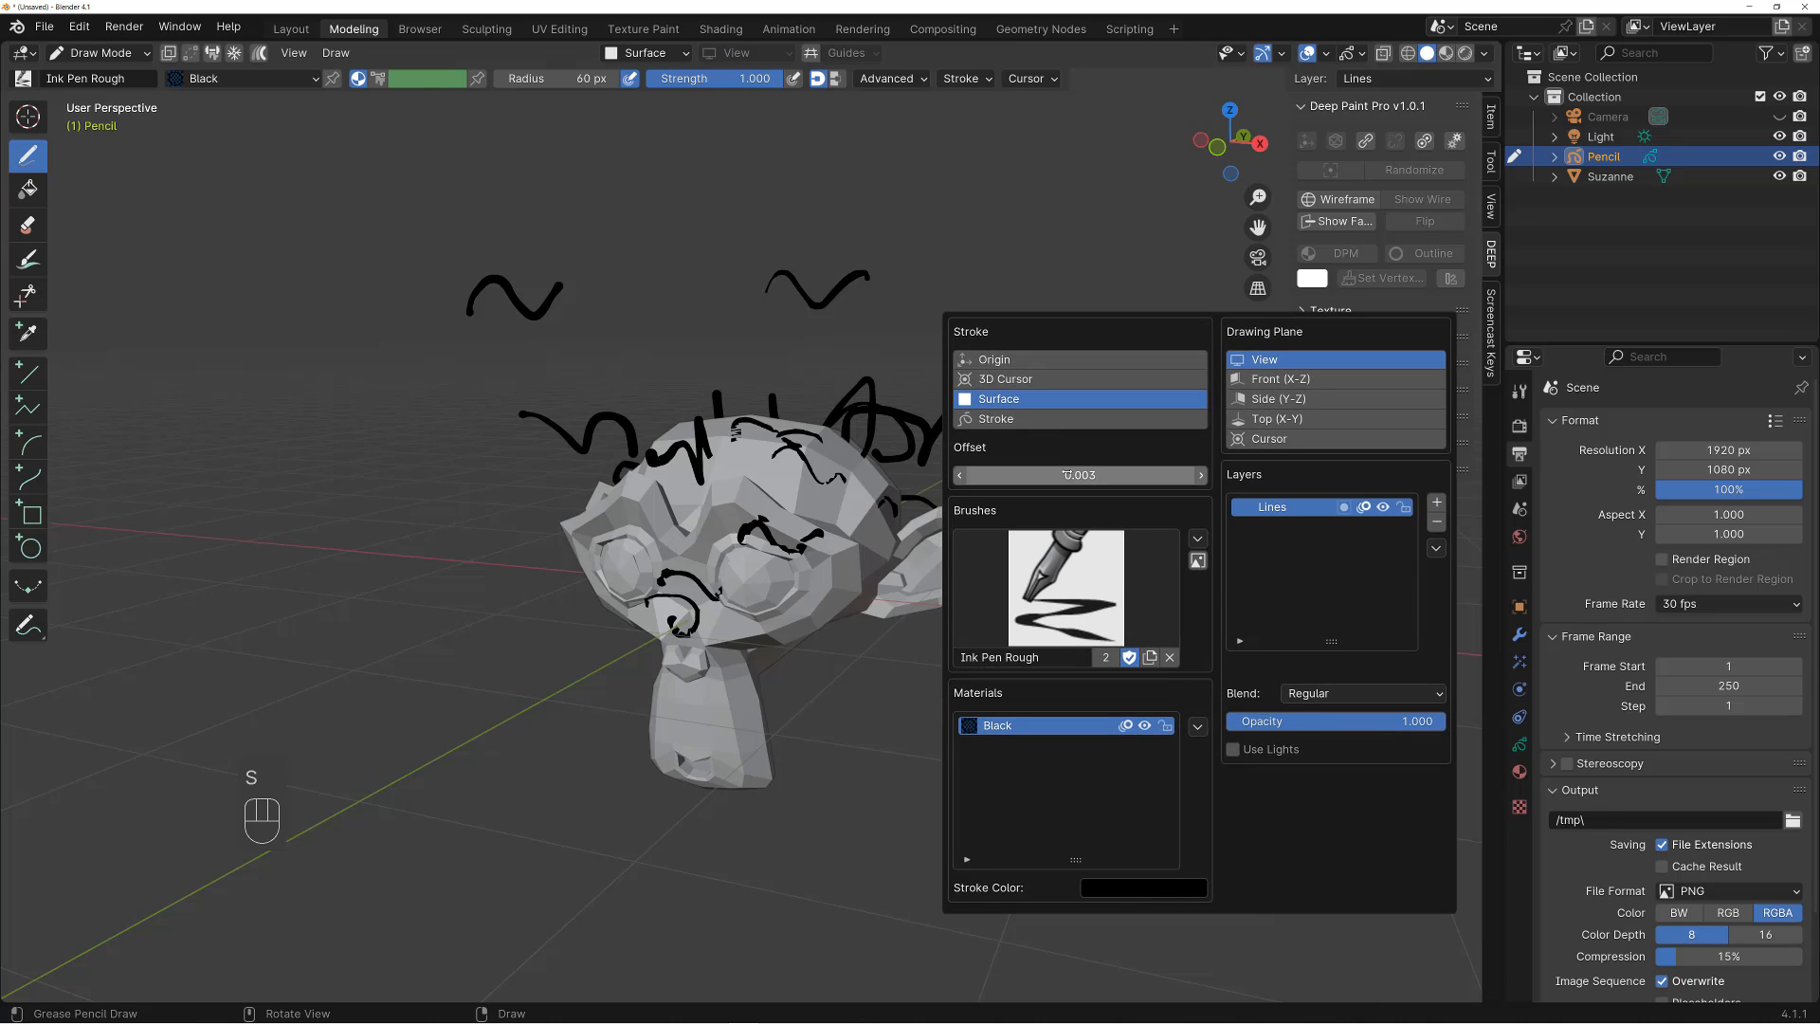
pyautogui.moveTo(1062, 475); pyautogui.dragTo(1081, 475)
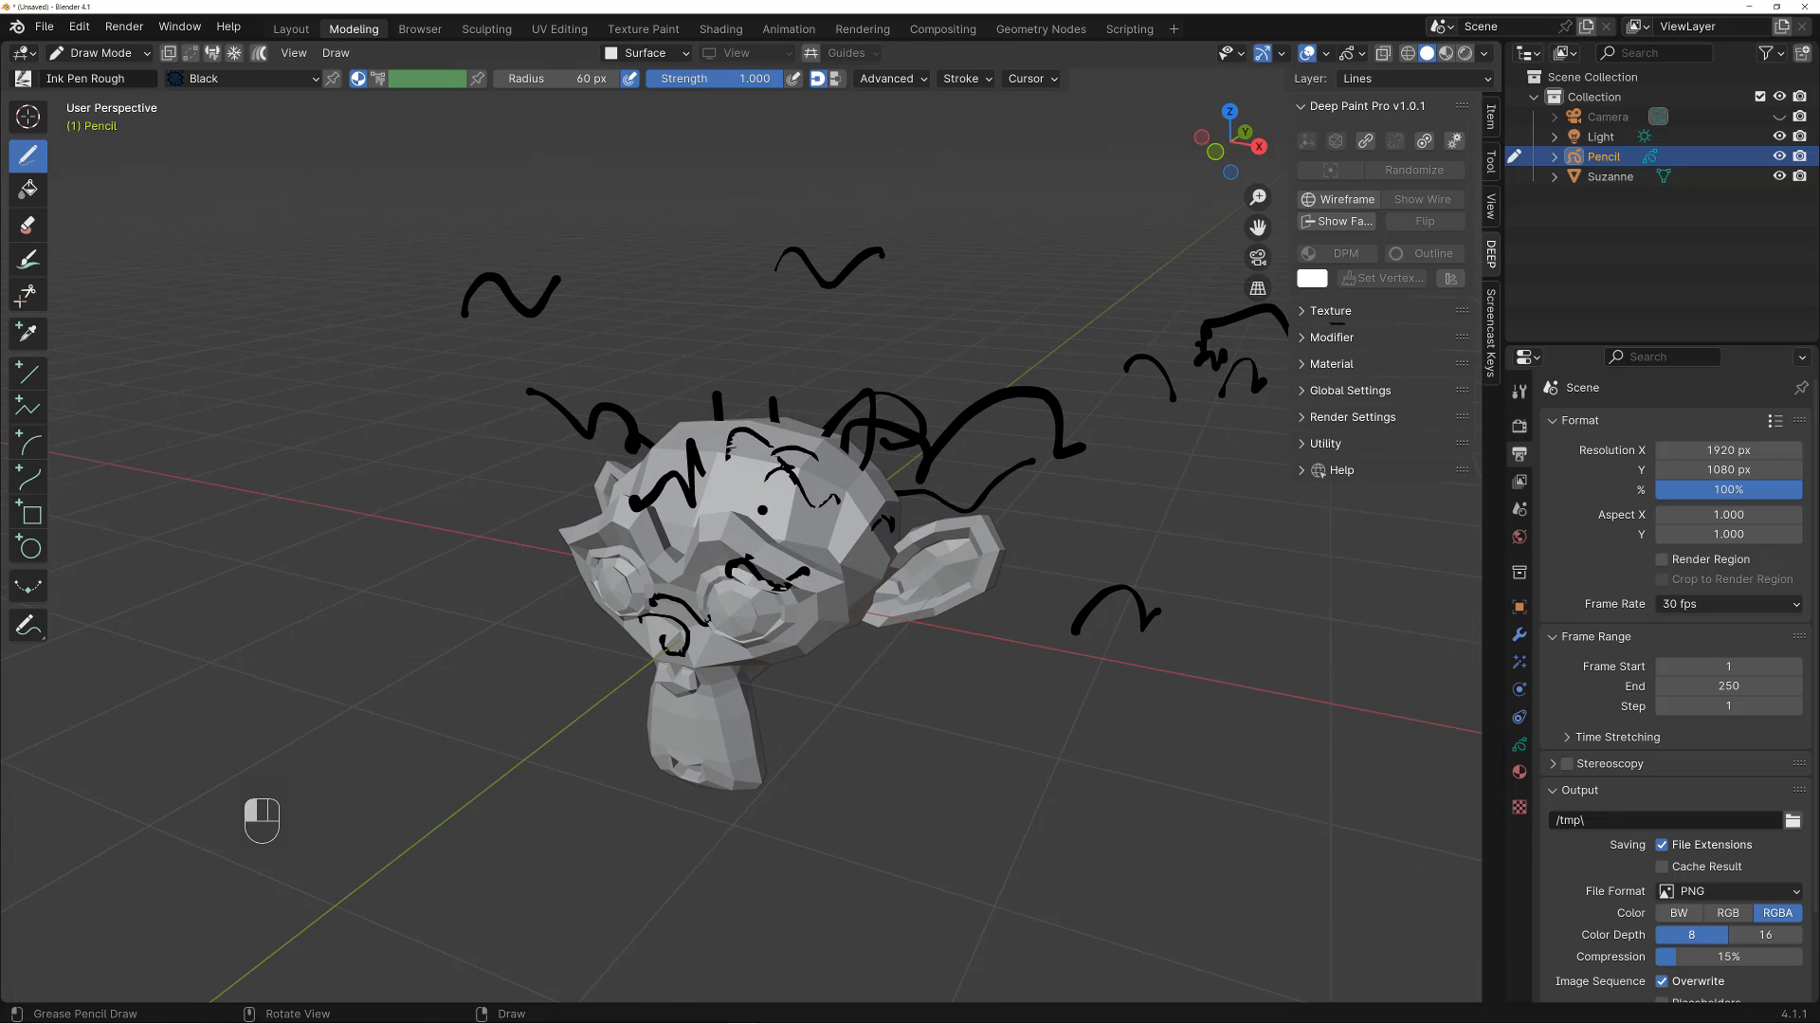
pyautogui.moveTo(825, 529); pyautogui.dragTo(881, 531, button='middle')
pyautogui.press('s')
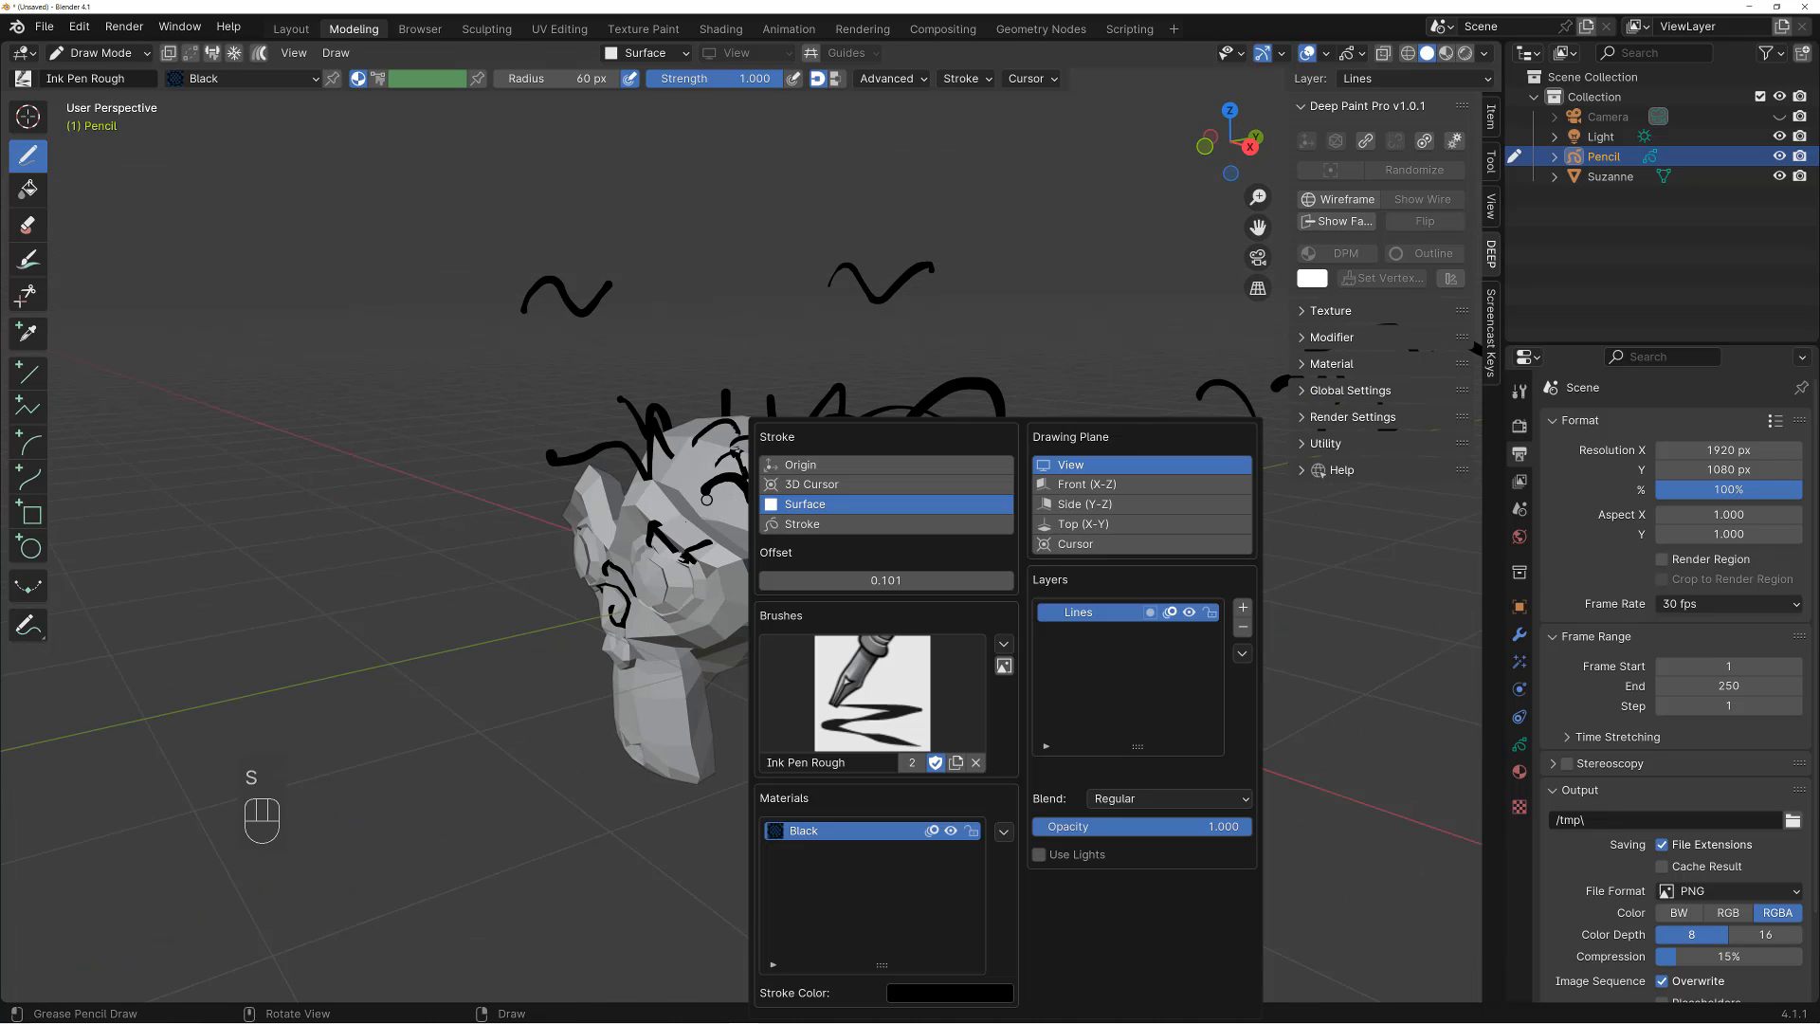
pyautogui.moveTo(703, 495)
pyautogui.keyDown('alt'); pyautogui.mouseDown()
pyautogui.moveTo(662, 482)
pyautogui.moveTo(763, 445)
pyautogui.moveTo(703, 547)
pyautogui.moveTo(560, 529)
pyautogui.mouseUp(); pyautogui.keyUp('alt')
pyautogui.moveTo(610, 524)
pyautogui.keyDown('alt'); pyautogui.mouseDown()
pyautogui.moveTo(735, 485)
pyautogui.moveTo(577, 476)
pyautogui.moveTo(777, 474)
pyautogui.mouseUp(); pyautogui.keyUp('alt')
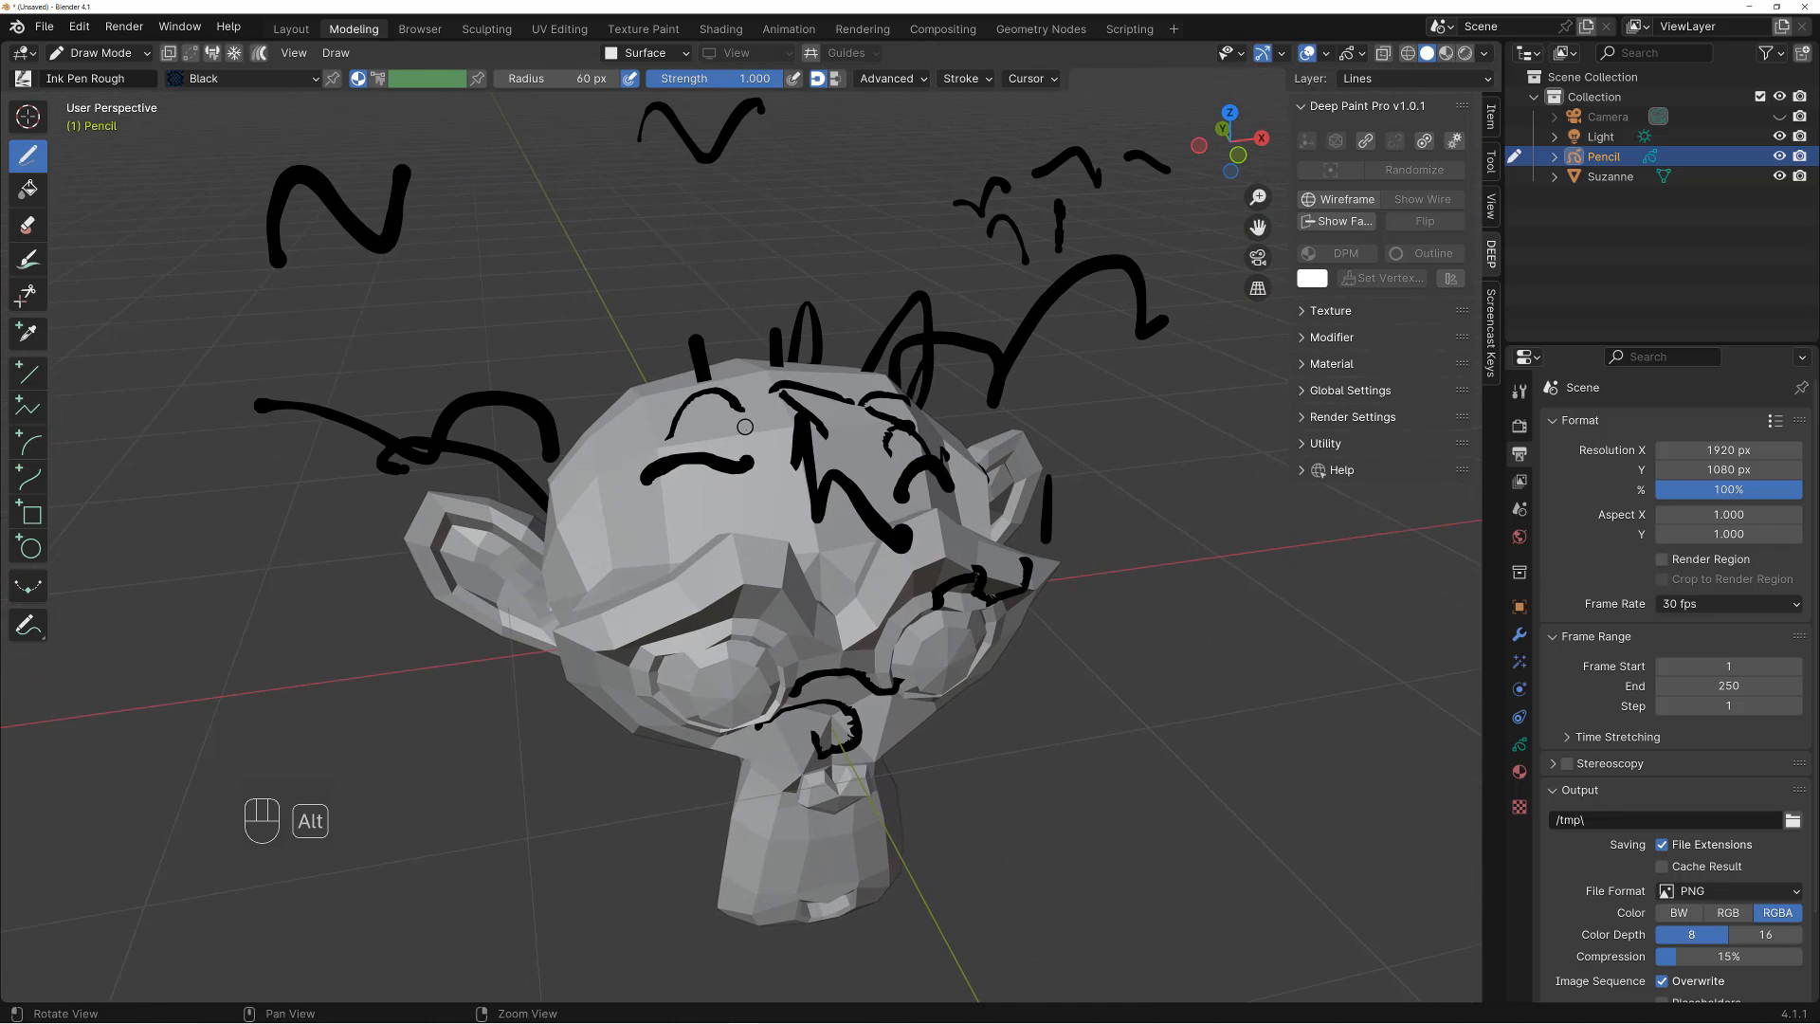
# Increase the surface offset to 0.342 and draw strokes over the monkey's head and brow
pyautogui.press('s')
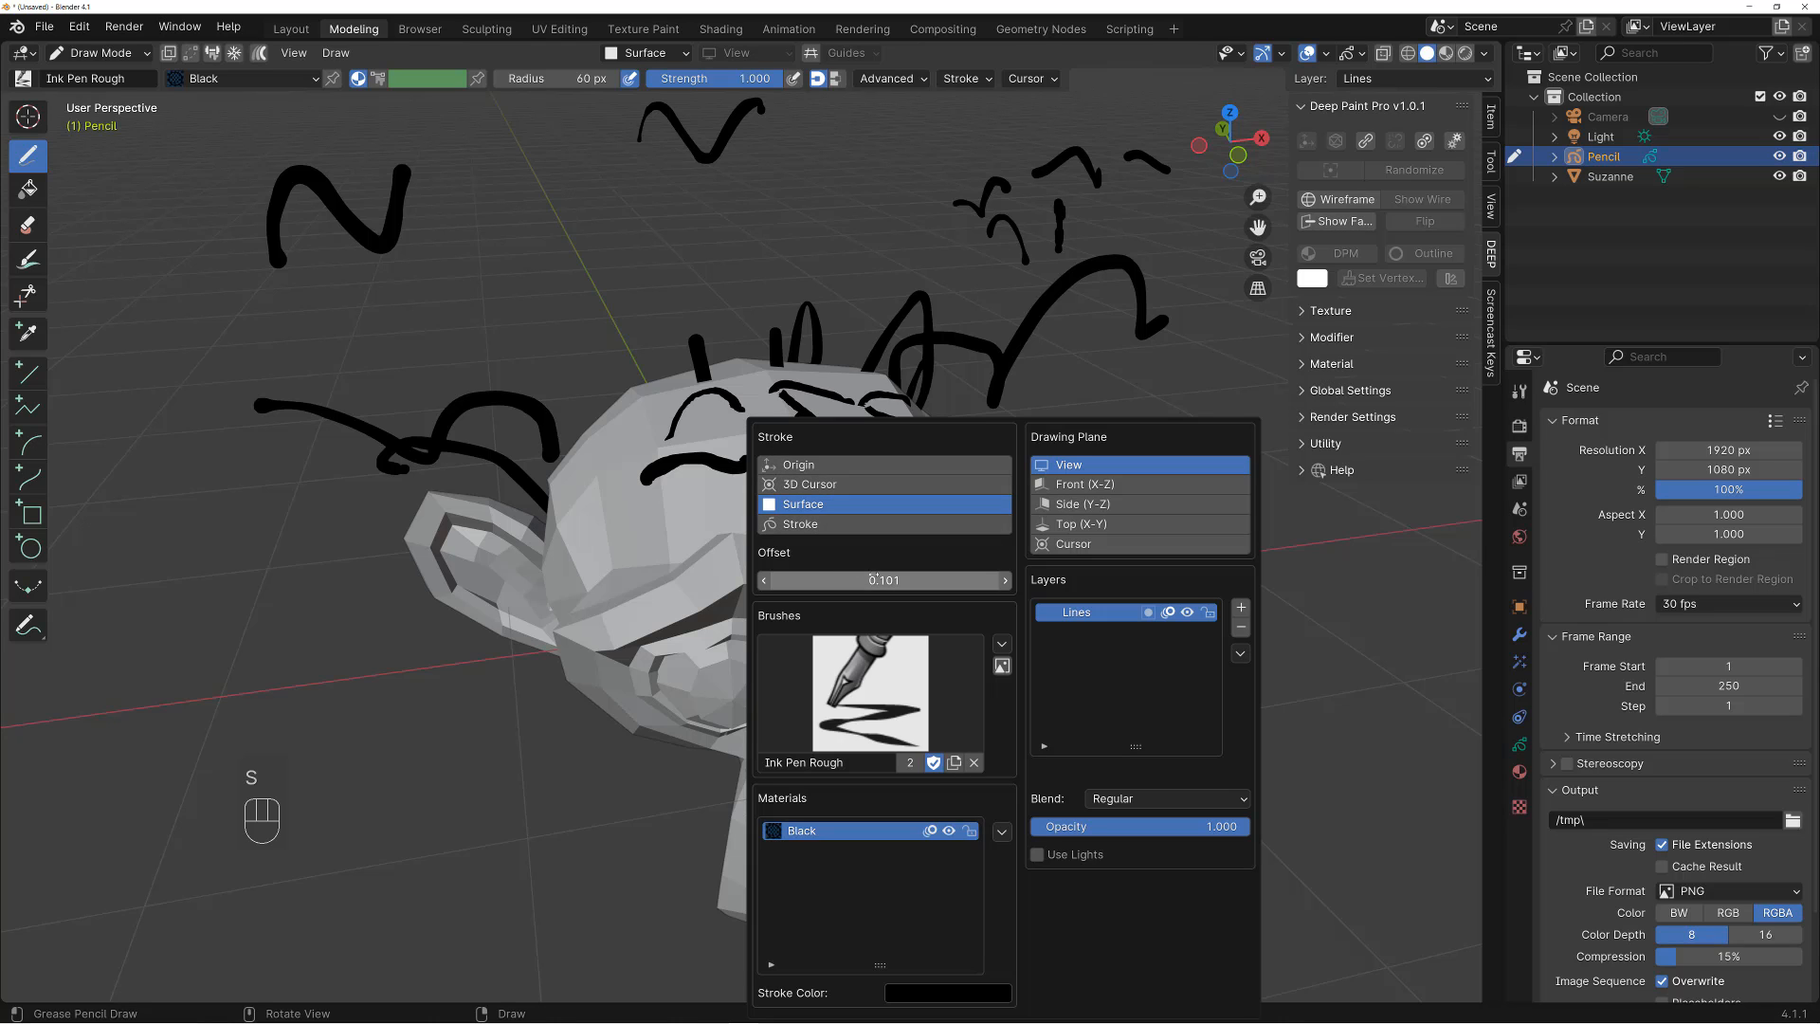
pyautogui.moveTo(896, 582); pyautogui.dragTo(905, 582)
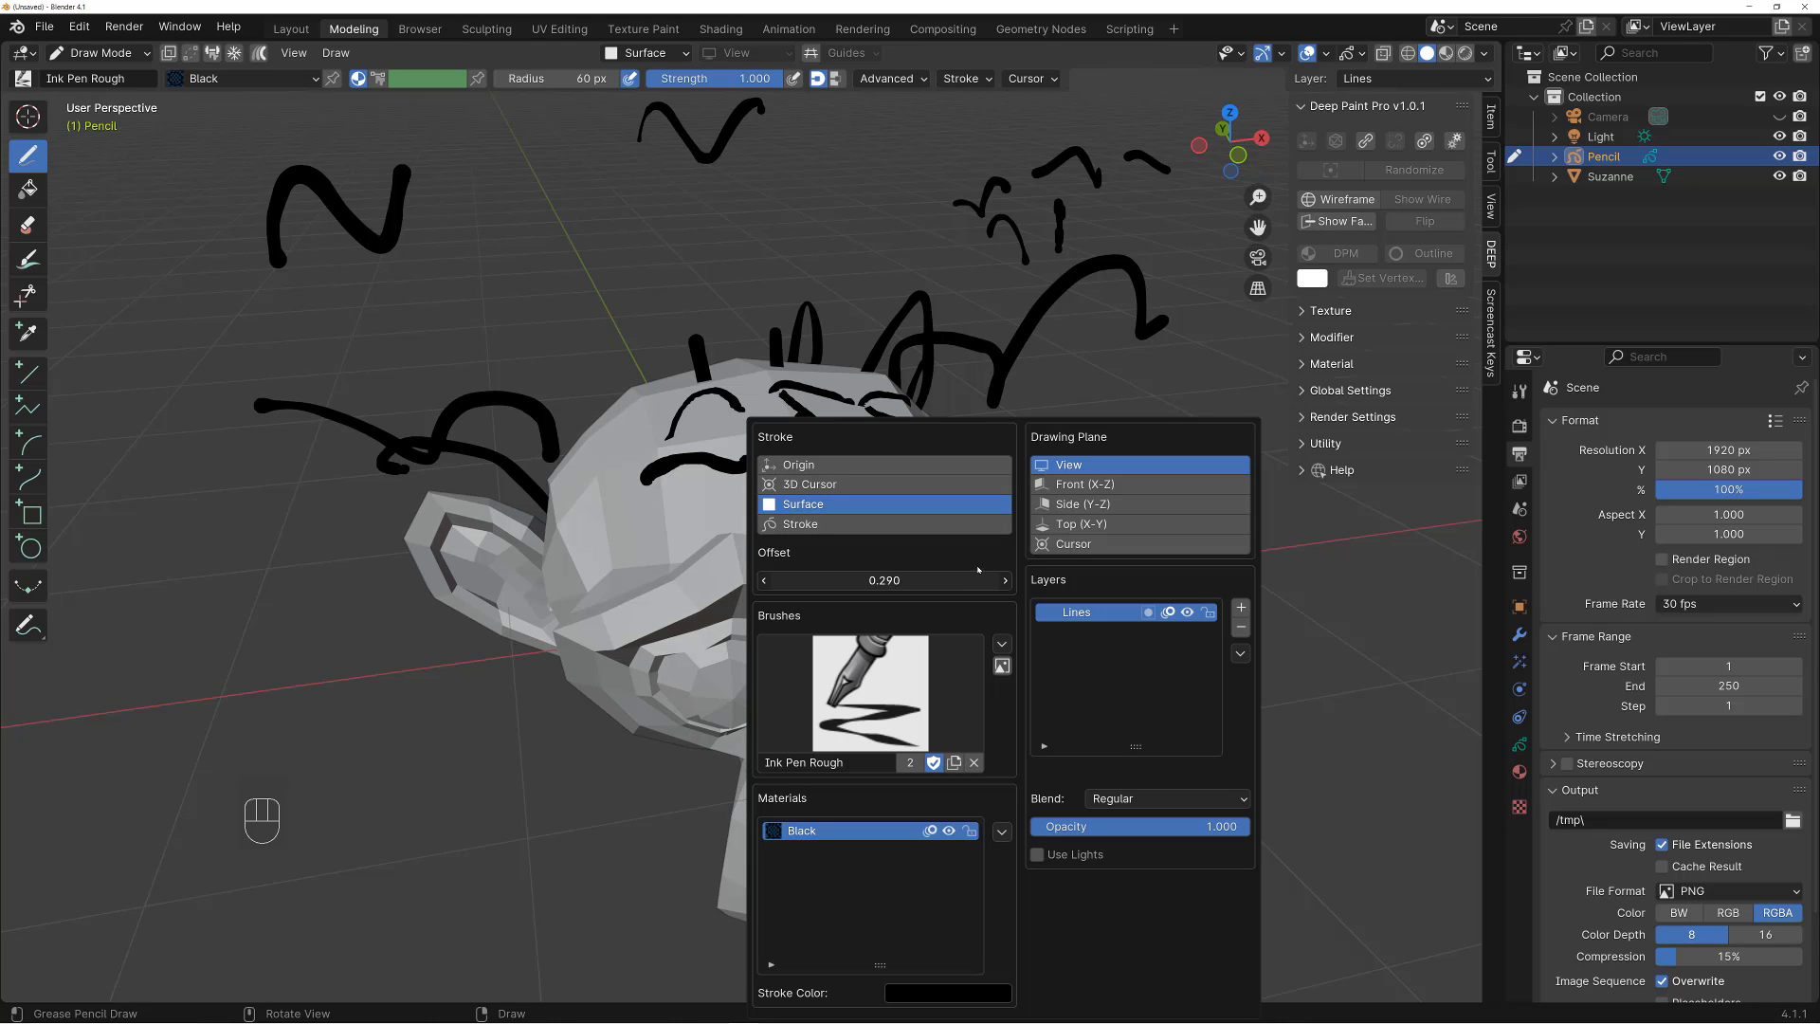
pyautogui.moveTo(682, 448); pyautogui.dragTo(691, 452)
pyautogui.keyDown('alt'); pyautogui.moveTo(691, 452); pyautogui.dragTo(631, 413); pyautogui.keyUp('alt')
pyautogui.moveTo(519, 515)
pyautogui.mouseDown()
pyautogui.moveTo(605, 470)
pyautogui.moveTo(809, 500)
pyautogui.mouseUp()
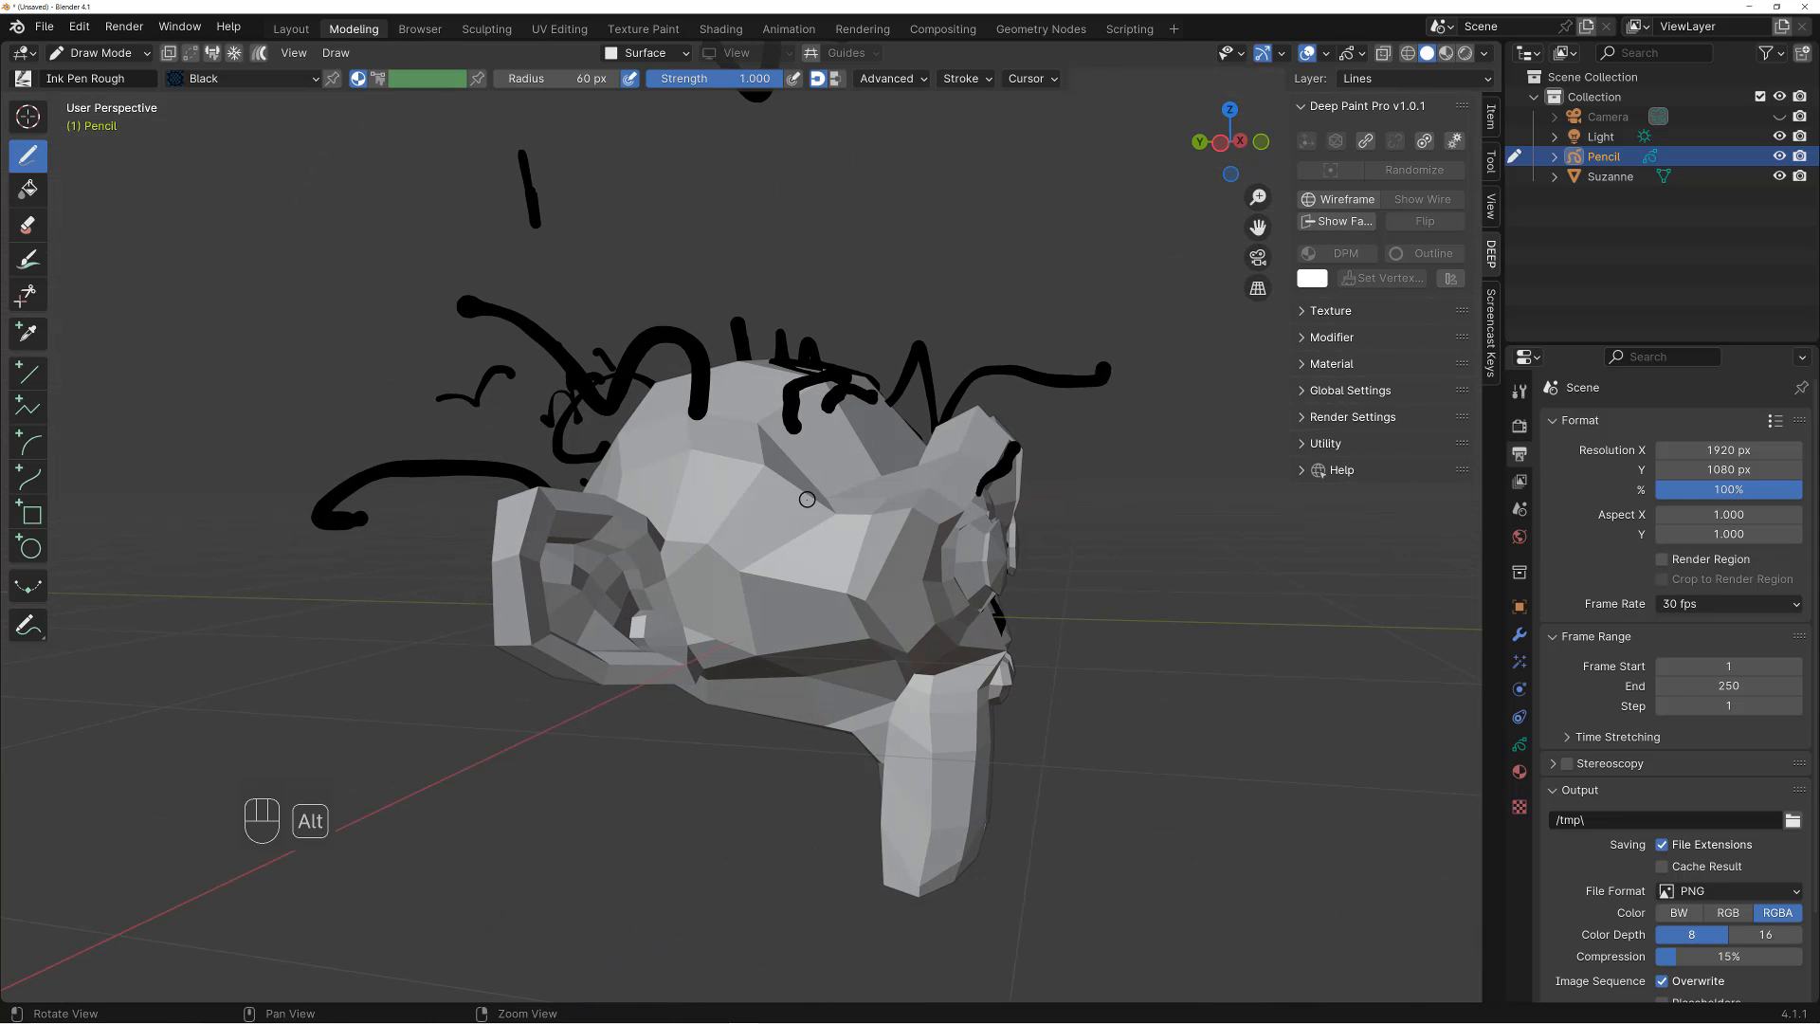
pyautogui.moveTo(715, 452); pyautogui.dragTo(773, 453)
pyautogui.moveTo(798, 466)
pyautogui.keyDown('alt'); pyautogui.mouseDown()
pyautogui.moveTo(566, 501)
pyautogui.moveTo(607, 517)
pyautogui.moveTo(585, 524)
pyautogui.moveTo(585, 556)
pyautogui.mouseUp(); pyautogui.keyUp('alt')
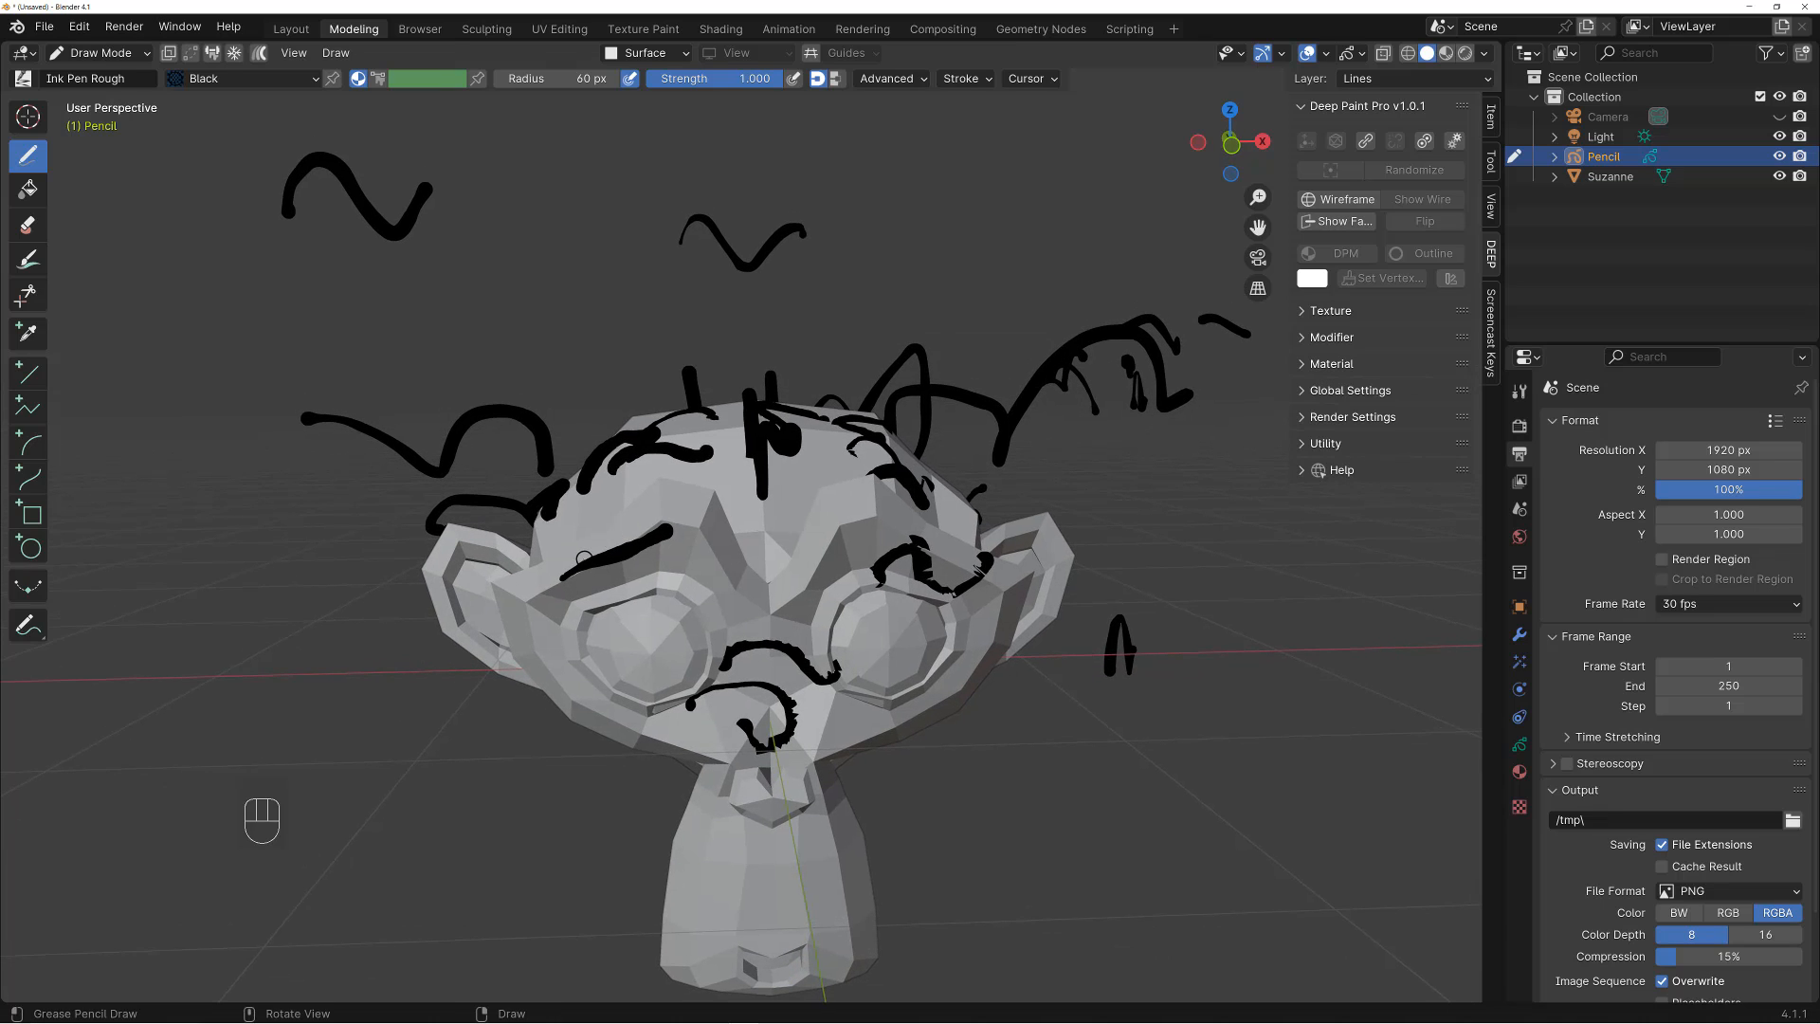
pyautogui.moveTo(674, 520)
pyautogui.keyDown('alt'); pyautogui.mouseDown()
pyautogui.moveTo(737, 467)
pyautogui.moveTo(764, 480)
pyautogui.mouseUp(); pyautogui.keyUp('alt')
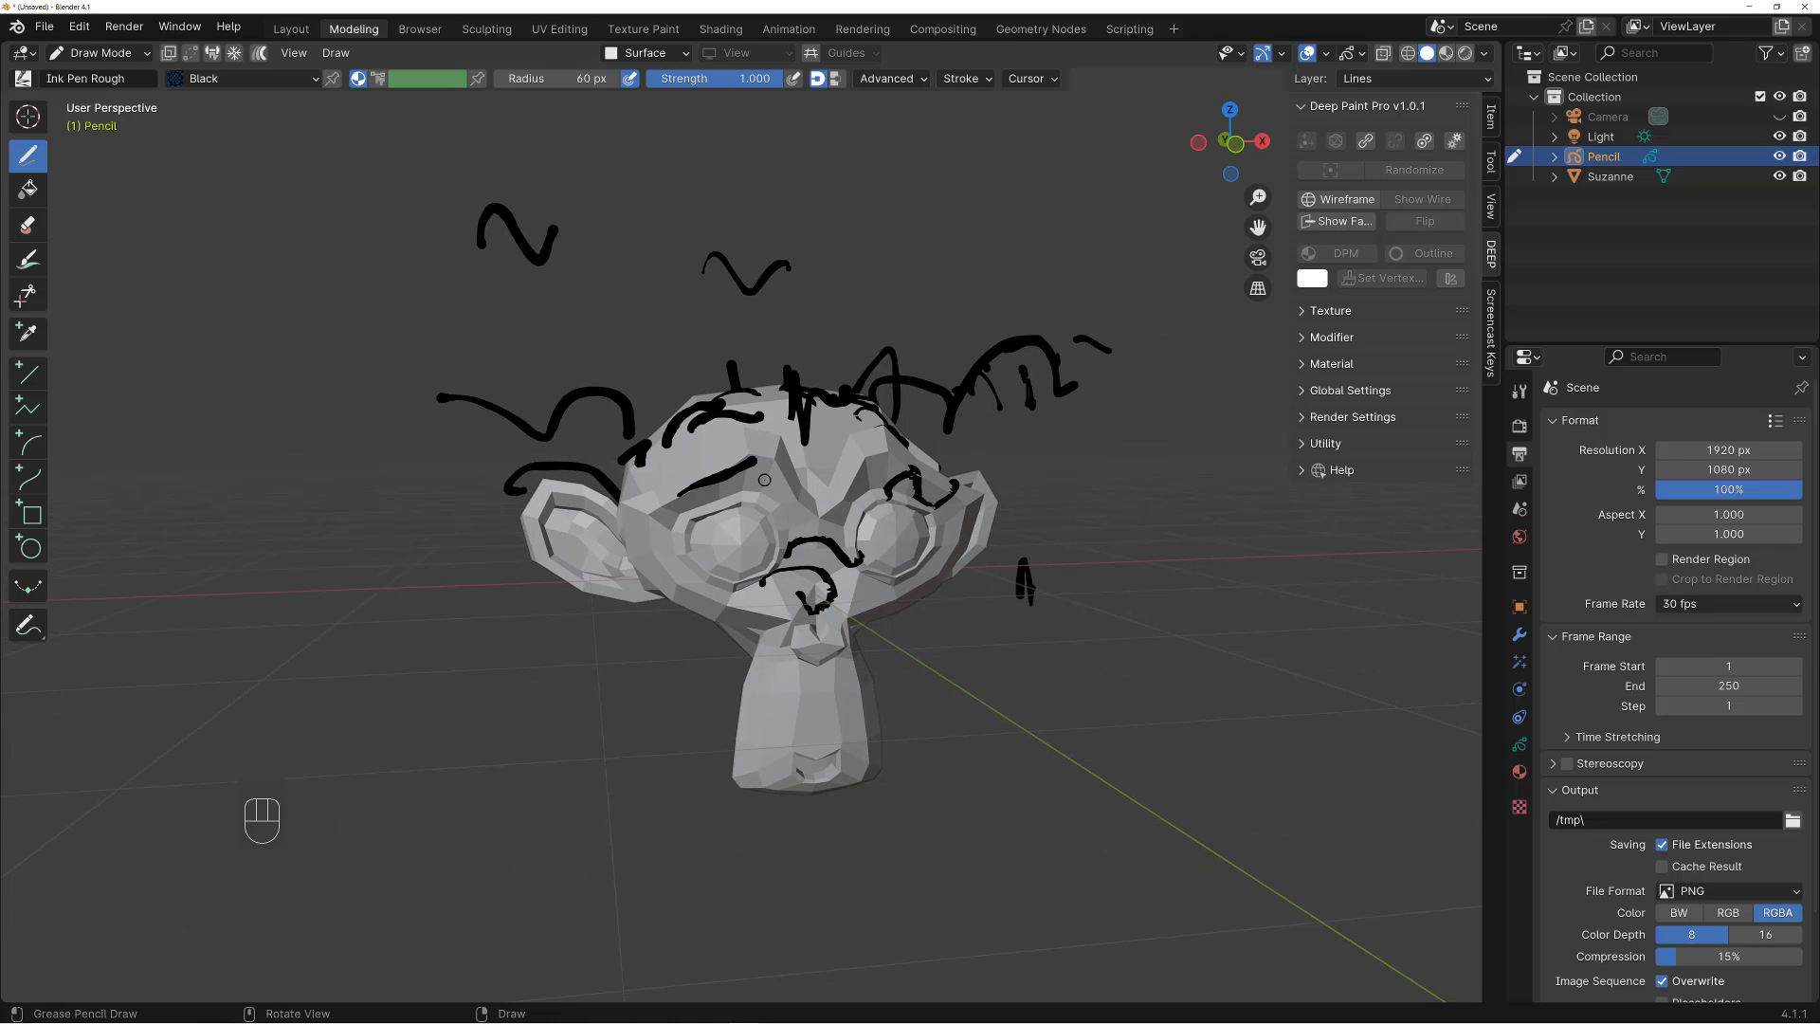
# Set the stroke placement to Stroke with the All Points target and draw strokes connecting the existing strokes above the head
pyautogui.press('s')
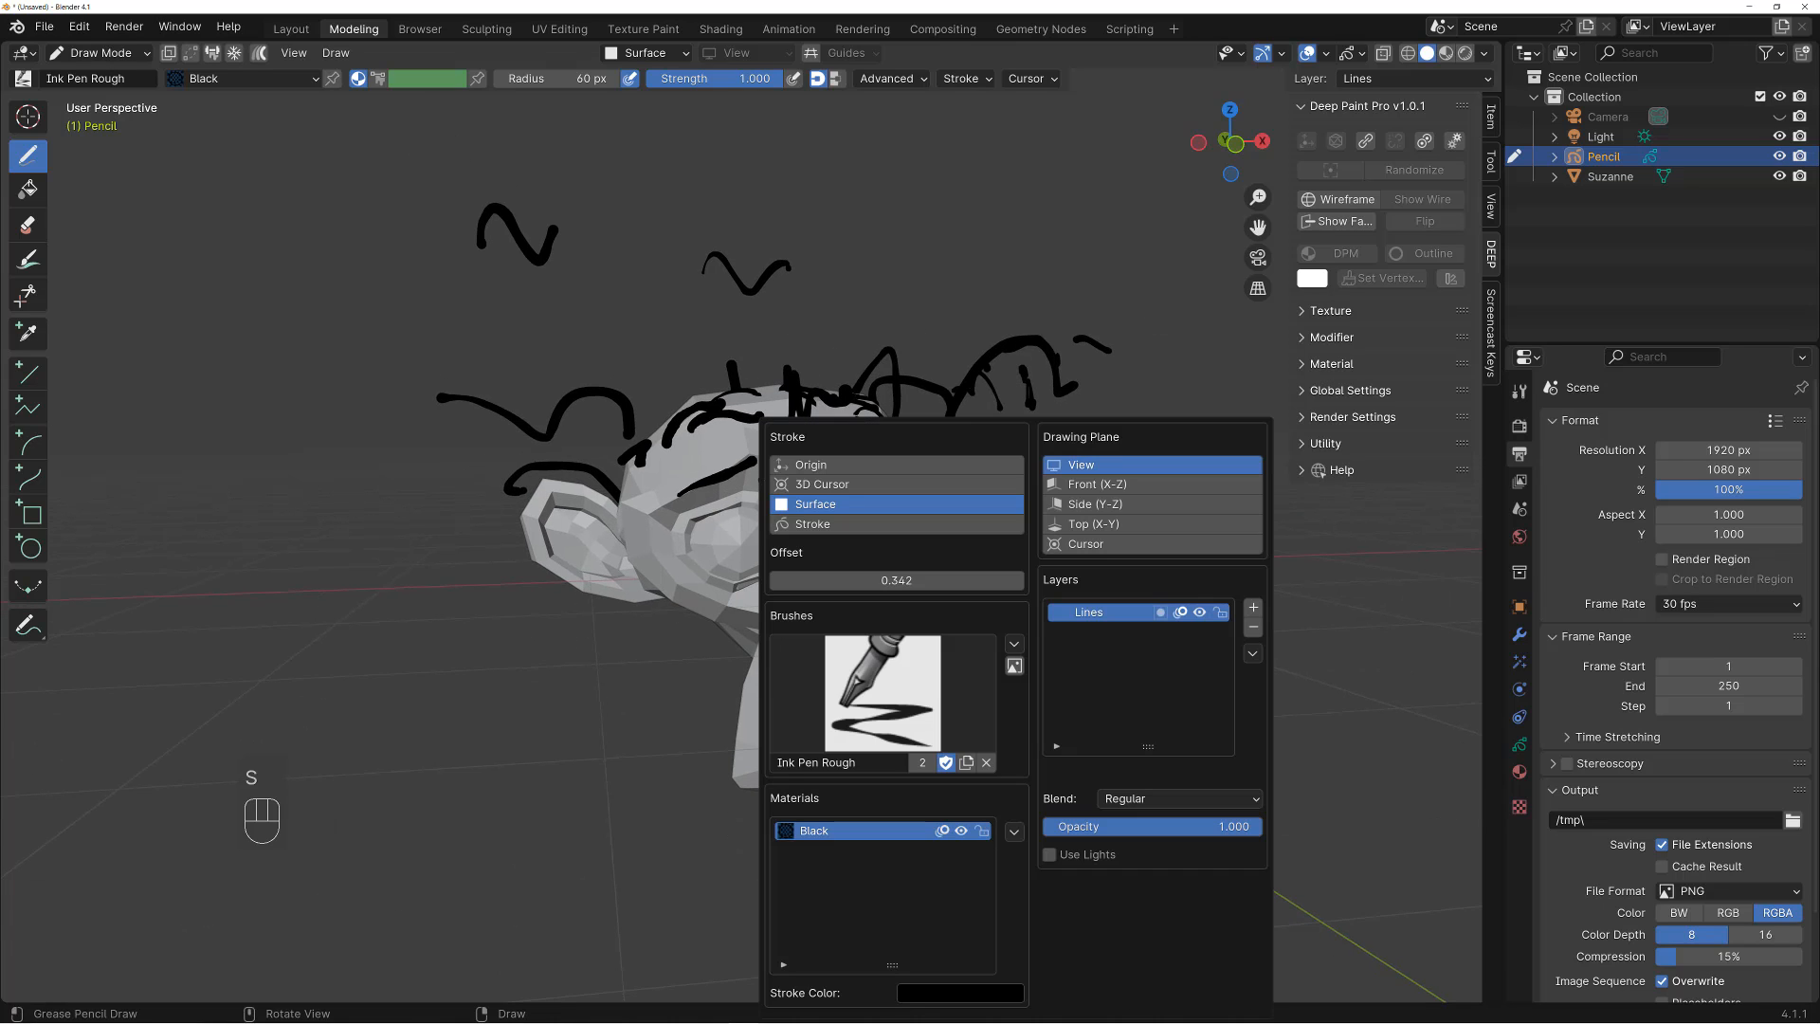
pyautogui.click(815, 523)
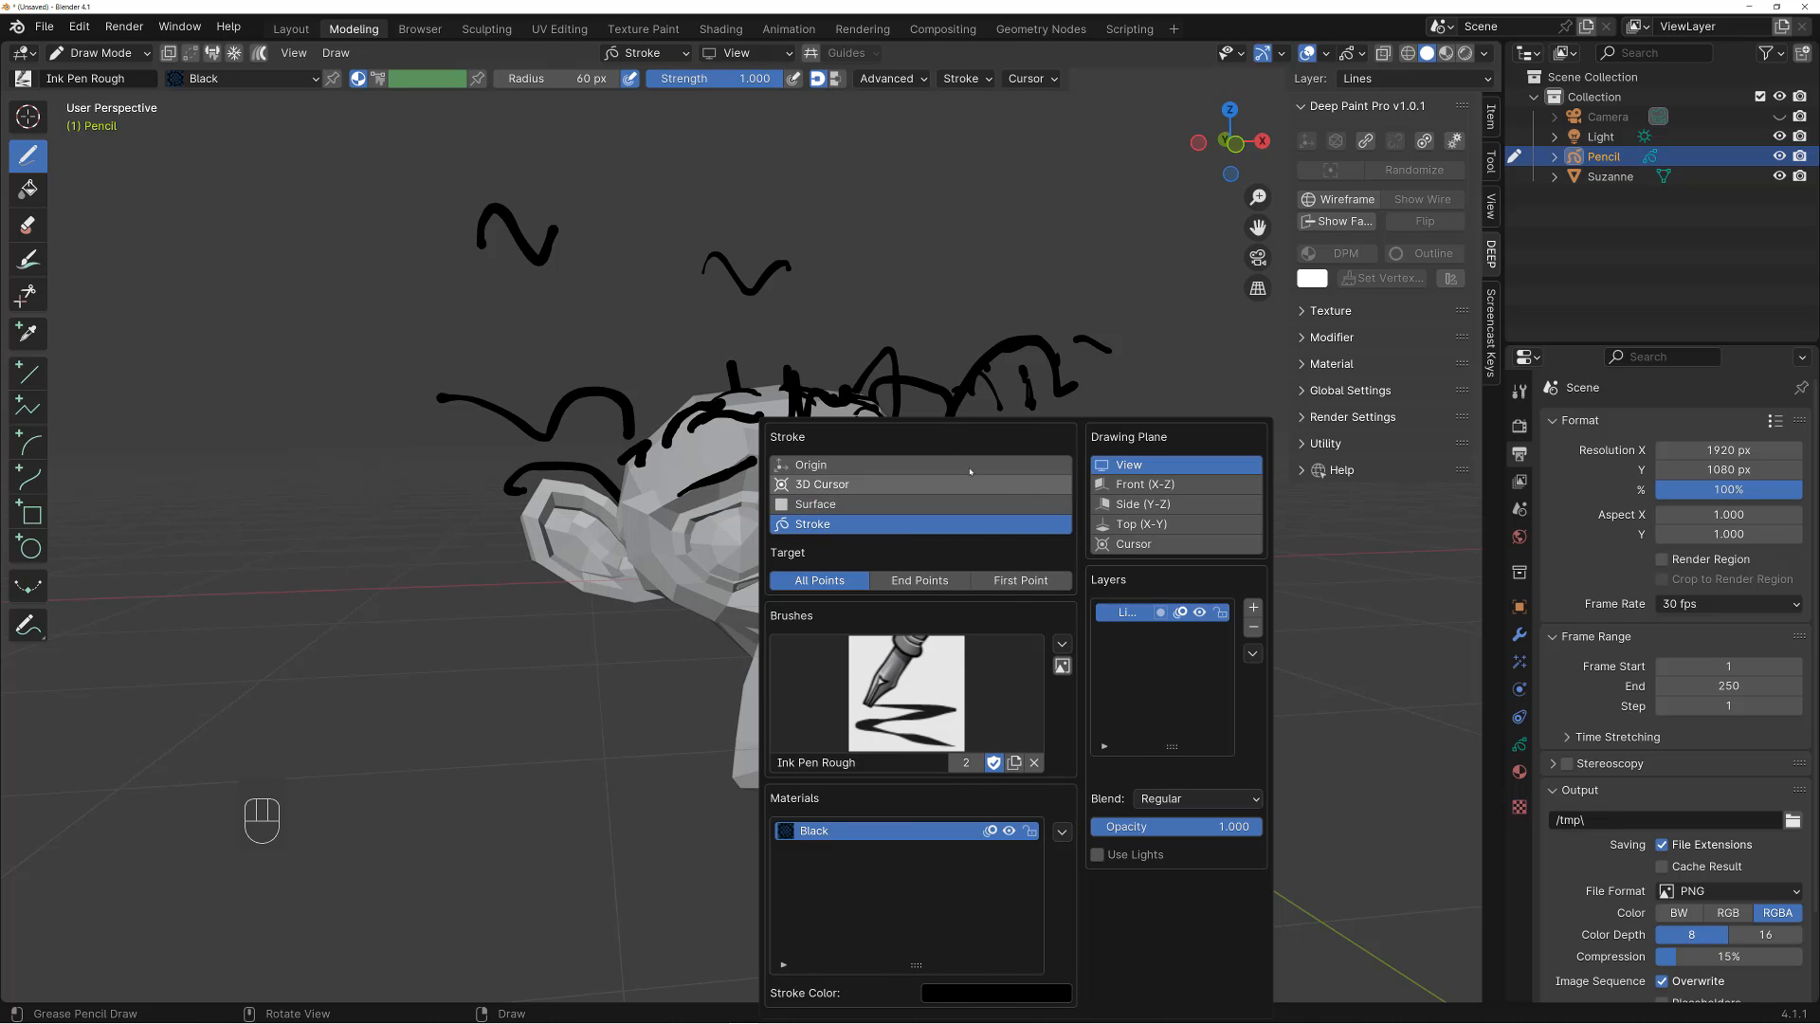
pyautogui.keyDown('alt'); pyautogui.moveTo(1046, 350); pyautogui.dragTo(995, 350); pyautogui.keyUp('alt')
pyautogui.moveTo(1092, 384); pyautogui.dragTo(884, 362)
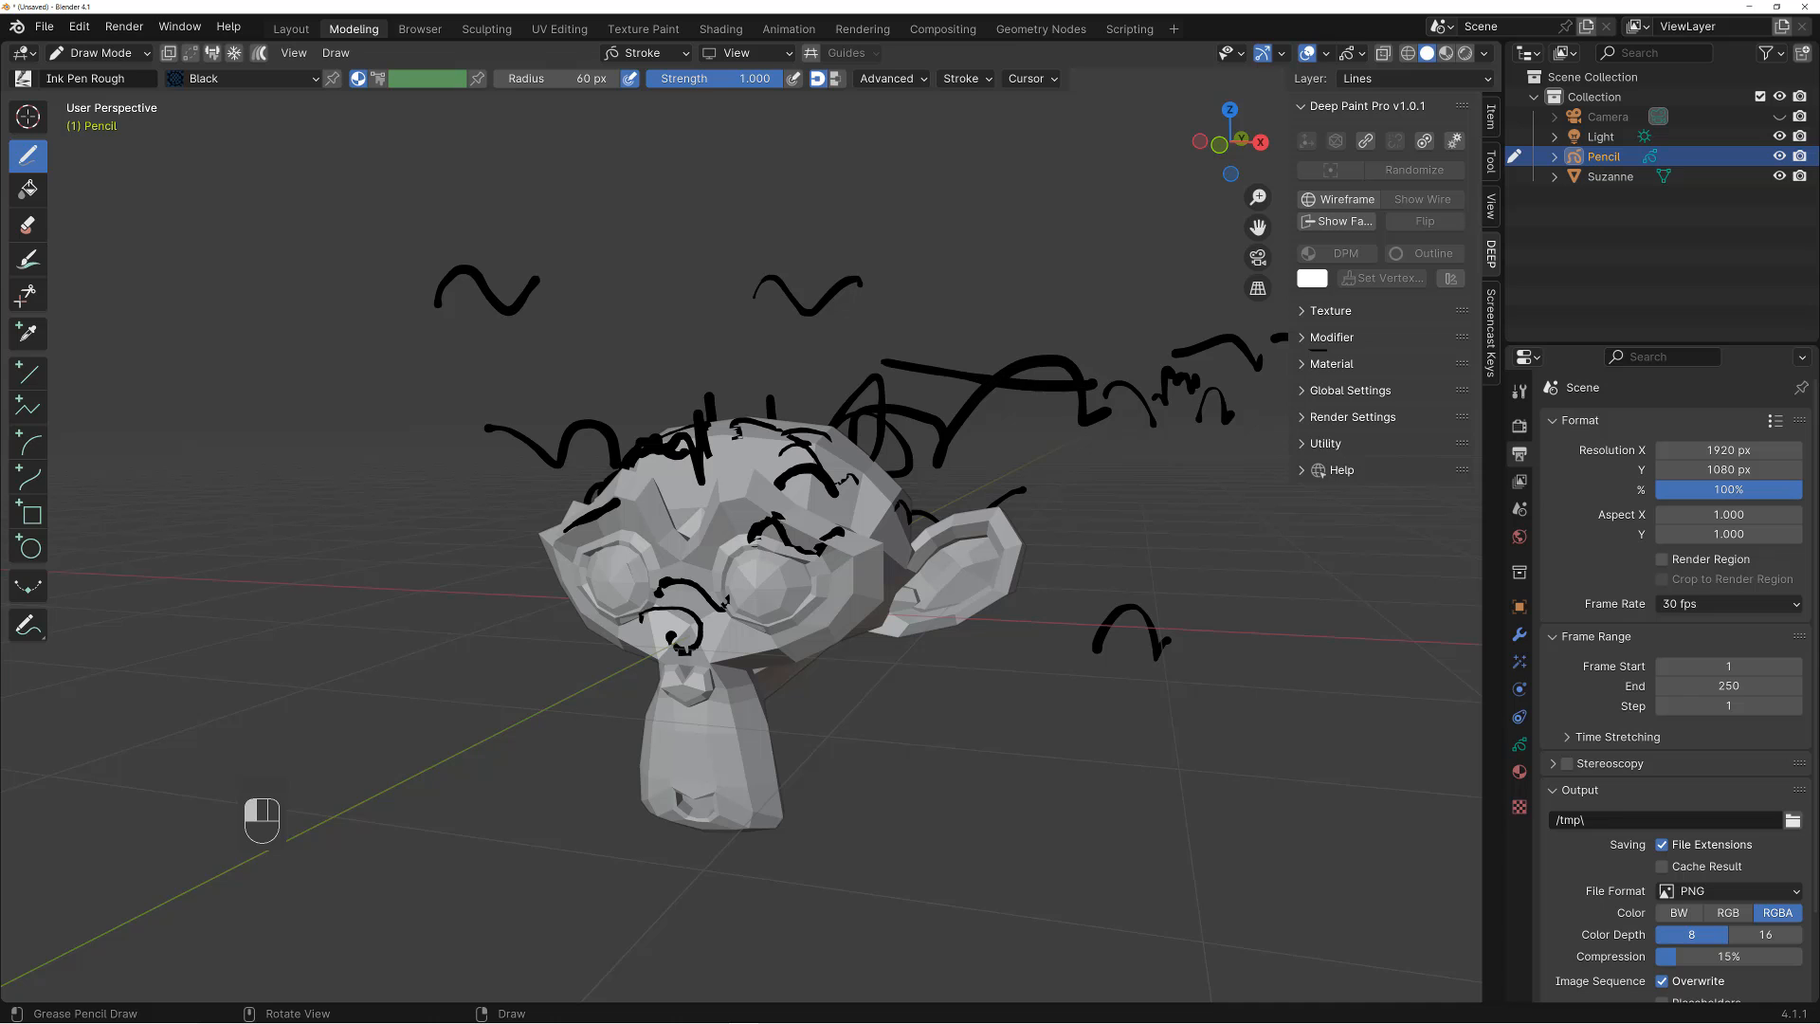
pyautogui.moveTo(495, 284); pyautogui.dragTo(467, 286)
pyautogui.moveTo(540, 356)
pyautogui.keyDown('alt'); pyautogui.mouseDown()
pyautogui.moveTo(695, 375)
pyautogui.moveTo(638, 393)
pyautogui.moveTo(714, 314)
pyautogui.moveTo(675, 334)
pyautogui.moveTo(557, 489)
pyautogui.mouseUp(); pyautogui.keyUp('alt')
pyautogui.moveTo(628, 396)
pyautogui.mouseDown()
pyautogui.moveTo(832, 295)
pyautogui.moveTo(687, 291)
pyautogui.mouseUp()
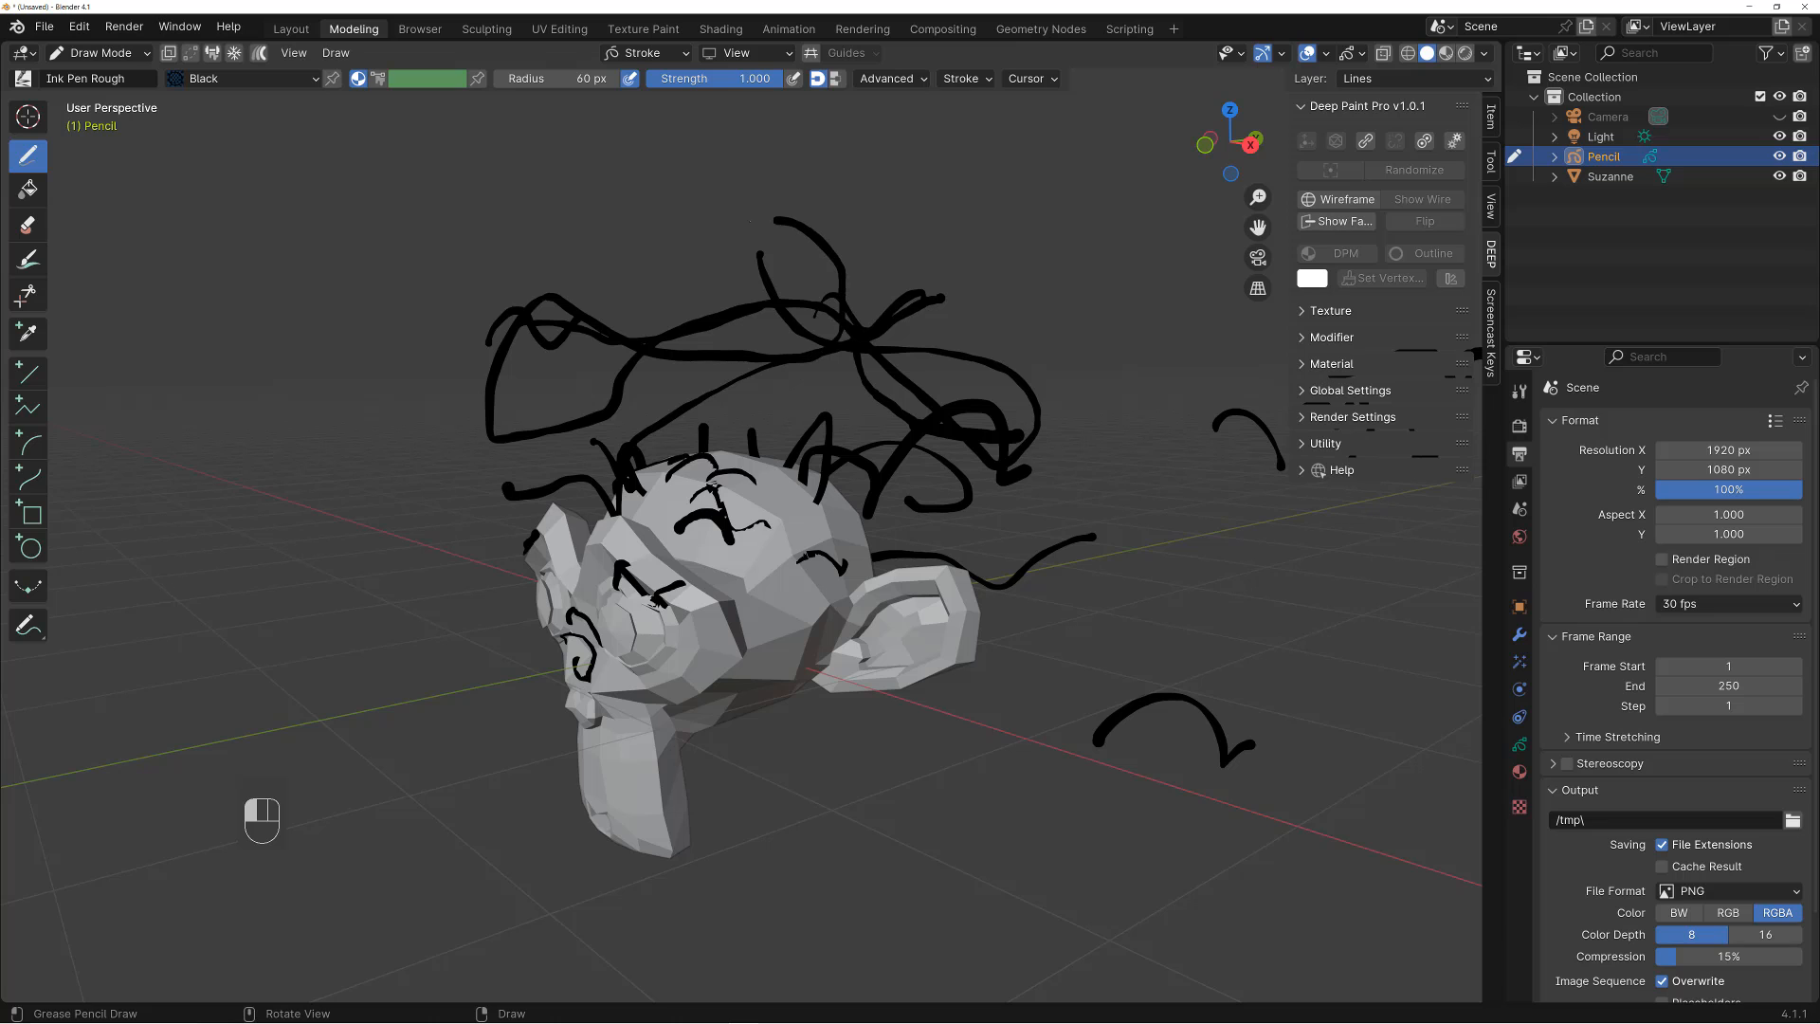
pyautogui.moveTo(844, 343)
pyautogui.keyDown('alt'); pyautogui.mouseDown()
pyautogui.moveTo(938, 341)
pyautogui.moveTo(933, 327)
pyautogui.moveTo(823, 413)
pyautogui.moveTo(822, 354)
pyautogui.moveTo(680, 353)
pyautogui.moveTo(908, 351)
pyautogui.moveTo(504, 476)
pyautogui.moveTo(842, 443)
pyautogui.moveTo(804, 458)
pyautogui.mouseUp(); pyautogui.keyUp('alt')
# Set the stroke target to First Point and draw further strokes starting from the existing ones
pyautogui.press('s')
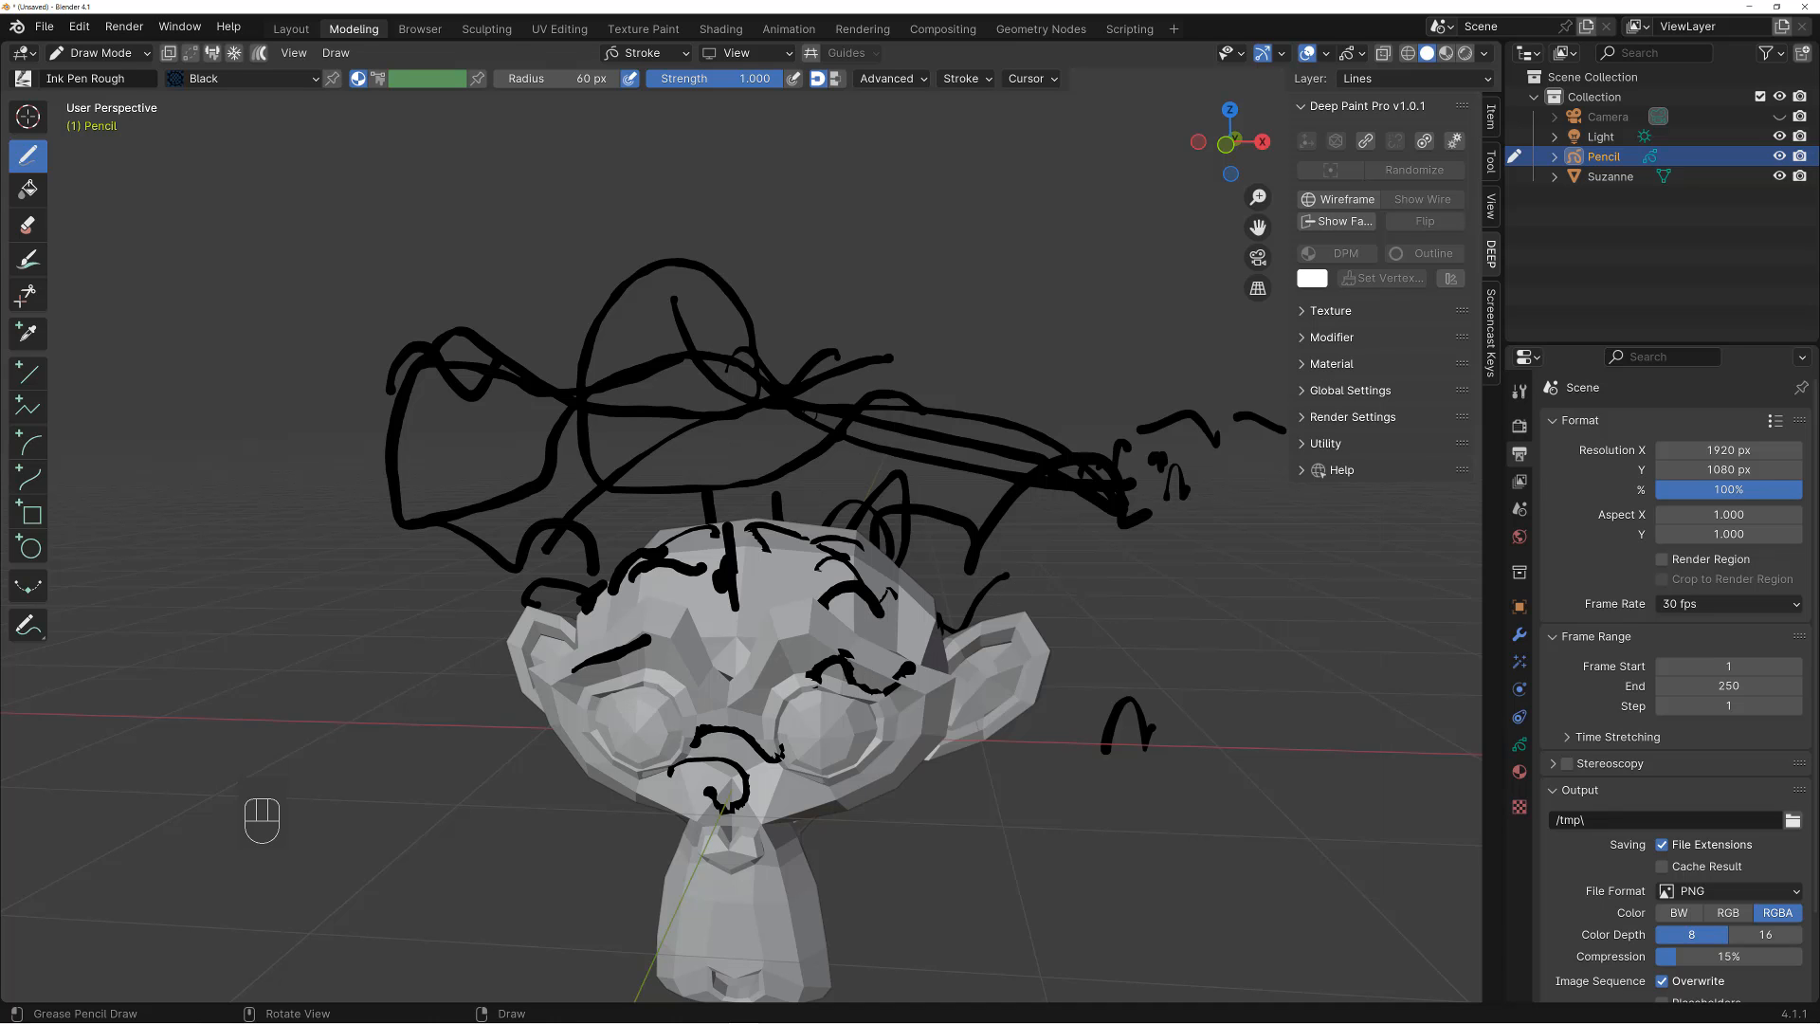
pyautogui.moveTo(885, 311)
pyautogui.keyDown('alt'); pyautogui.mouseDown()
pyautogui.moveTo(791, 344)
pyautogui.moveTo(758, 395)
pyautogui.moveTo(673, 389)
pyautogui.moveTo(670, 370)
pyautogui.moveTo(700, 331)
pyautogui.moveTo(798, 423)
pyautogui.moveTo(843, 406)
pyautogui.moveTo(900, 427)
pyautogui.mouseUp(); pyautogui.keyUp('alt')
pyautogui.press('s')
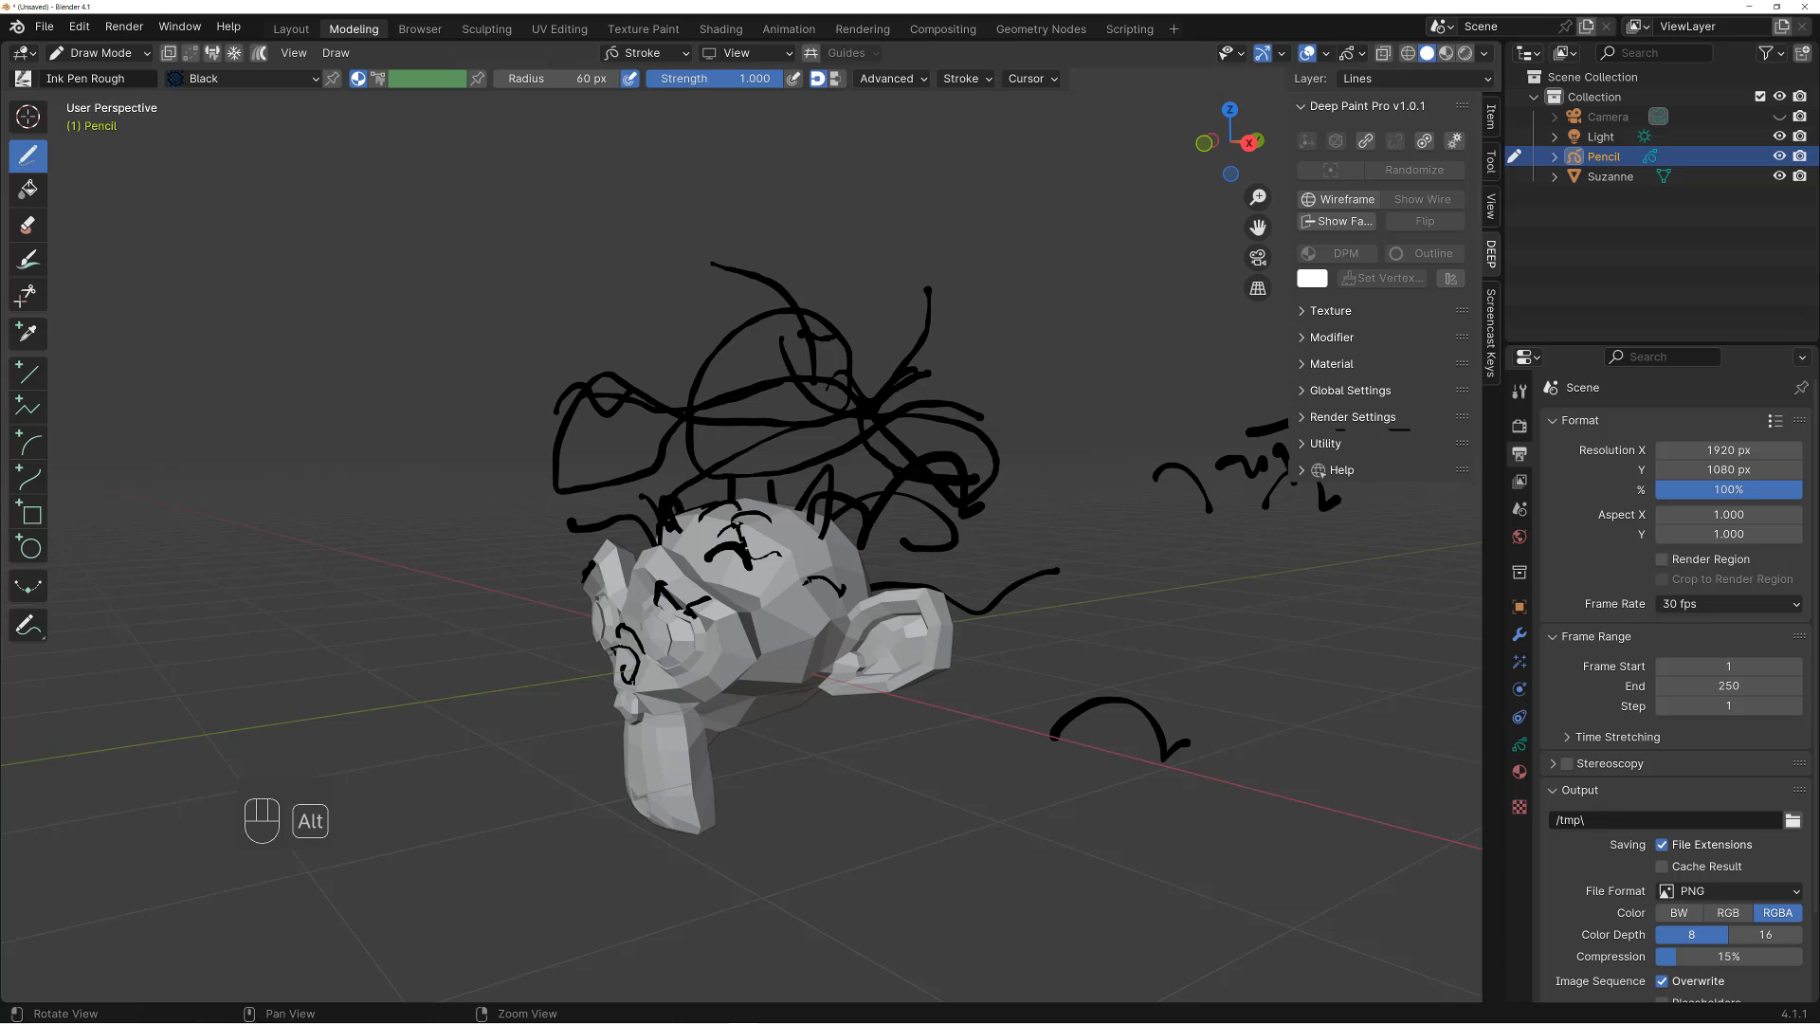
pyautogui.keyDown('alt'); pyautogui.moveTo(882, 513); pyautogui.dragTo(919, 517); pyautogui.keyUp('alt')
# Return to Object Mode and delete both the Grease Pencil drawing and the monkey mesh
pyautogui.hotkey('ctrl', 'space')
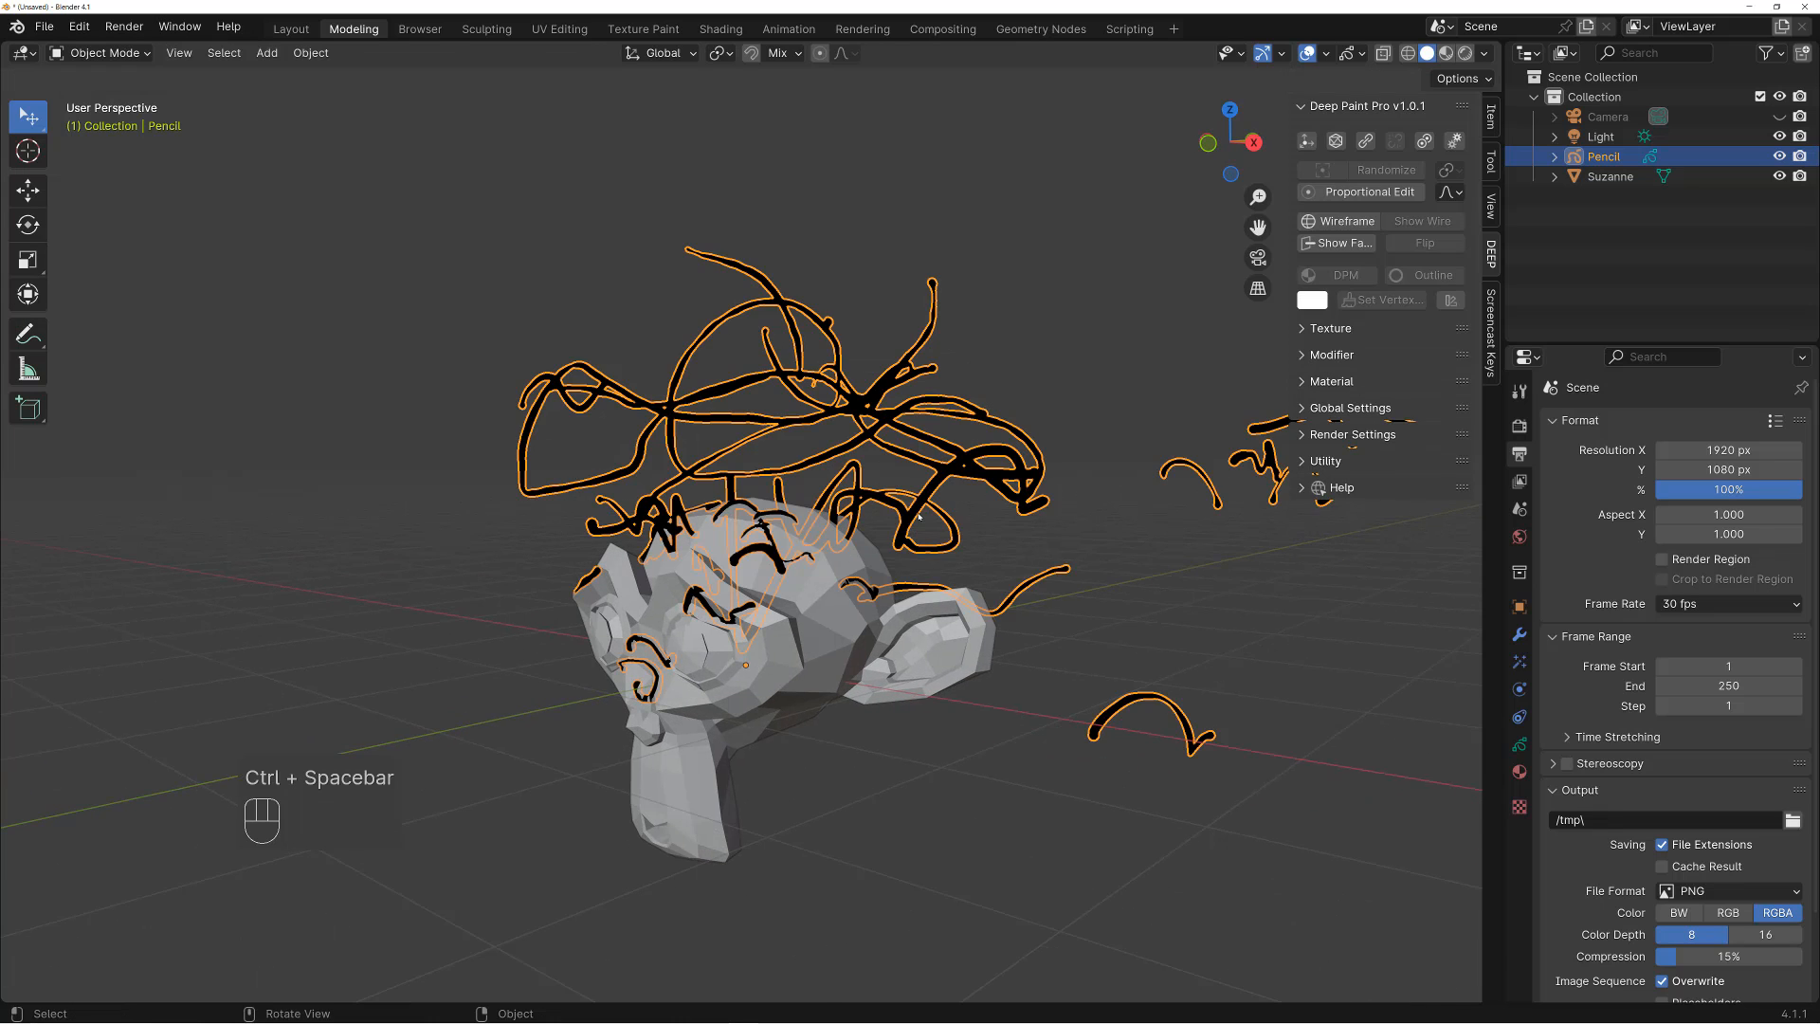
pyautogui.click(985, 521)
pyautogui.click(951, 539)
pyautogui.keyDown('shift'); pyautogui.click(770, 641); pyautogui.keyUp('shift')
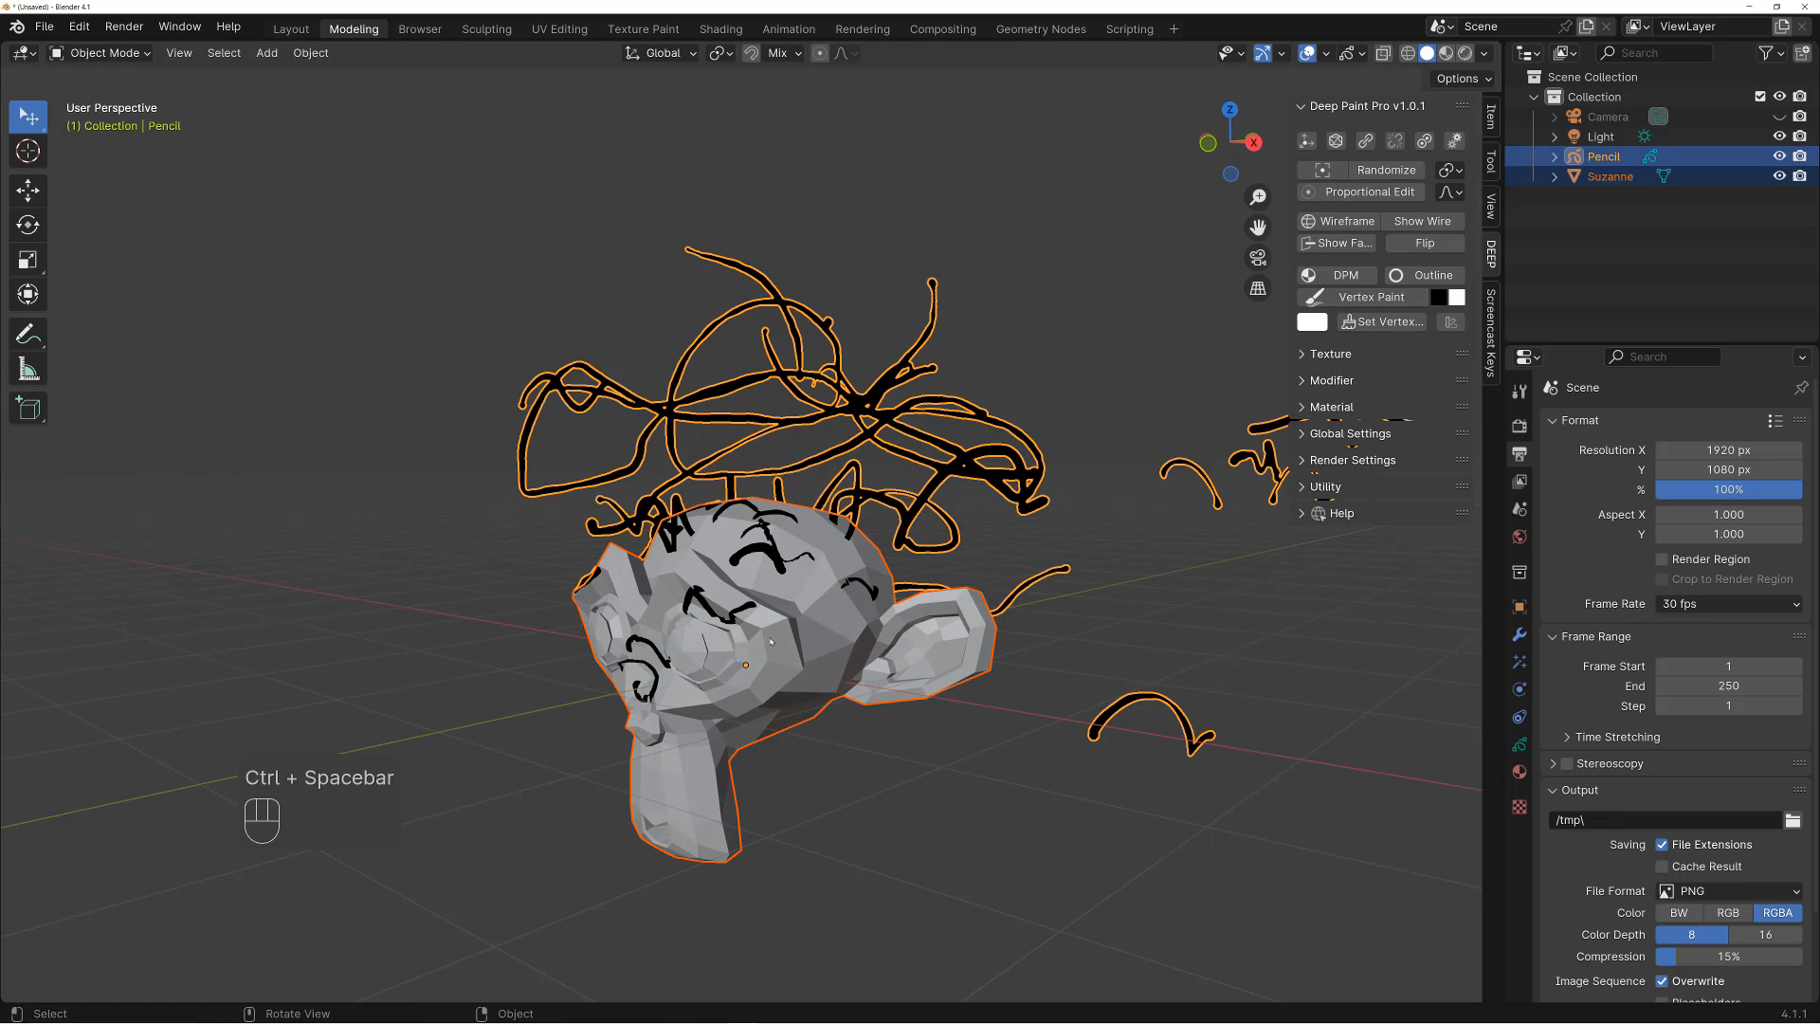
pyautogui.press('x')
pyautogui.click(780, 556)
pyautogui.moveTo(780, 556)
pyautogui.keyDown('alt'); pyautogui.mouseDown()
pyautogui.moveTo(764, 593)
pyautogui.moveTo(799, 599)
pyautogui.moveTo(828, 528)
pyautogui.moveTo(825, 567)
pyautogui.moveTo(850, 541)
pyautogui.moveTo(839, 574)
pyautogui.mouseUp(); pyautogui.keyUp('alt')
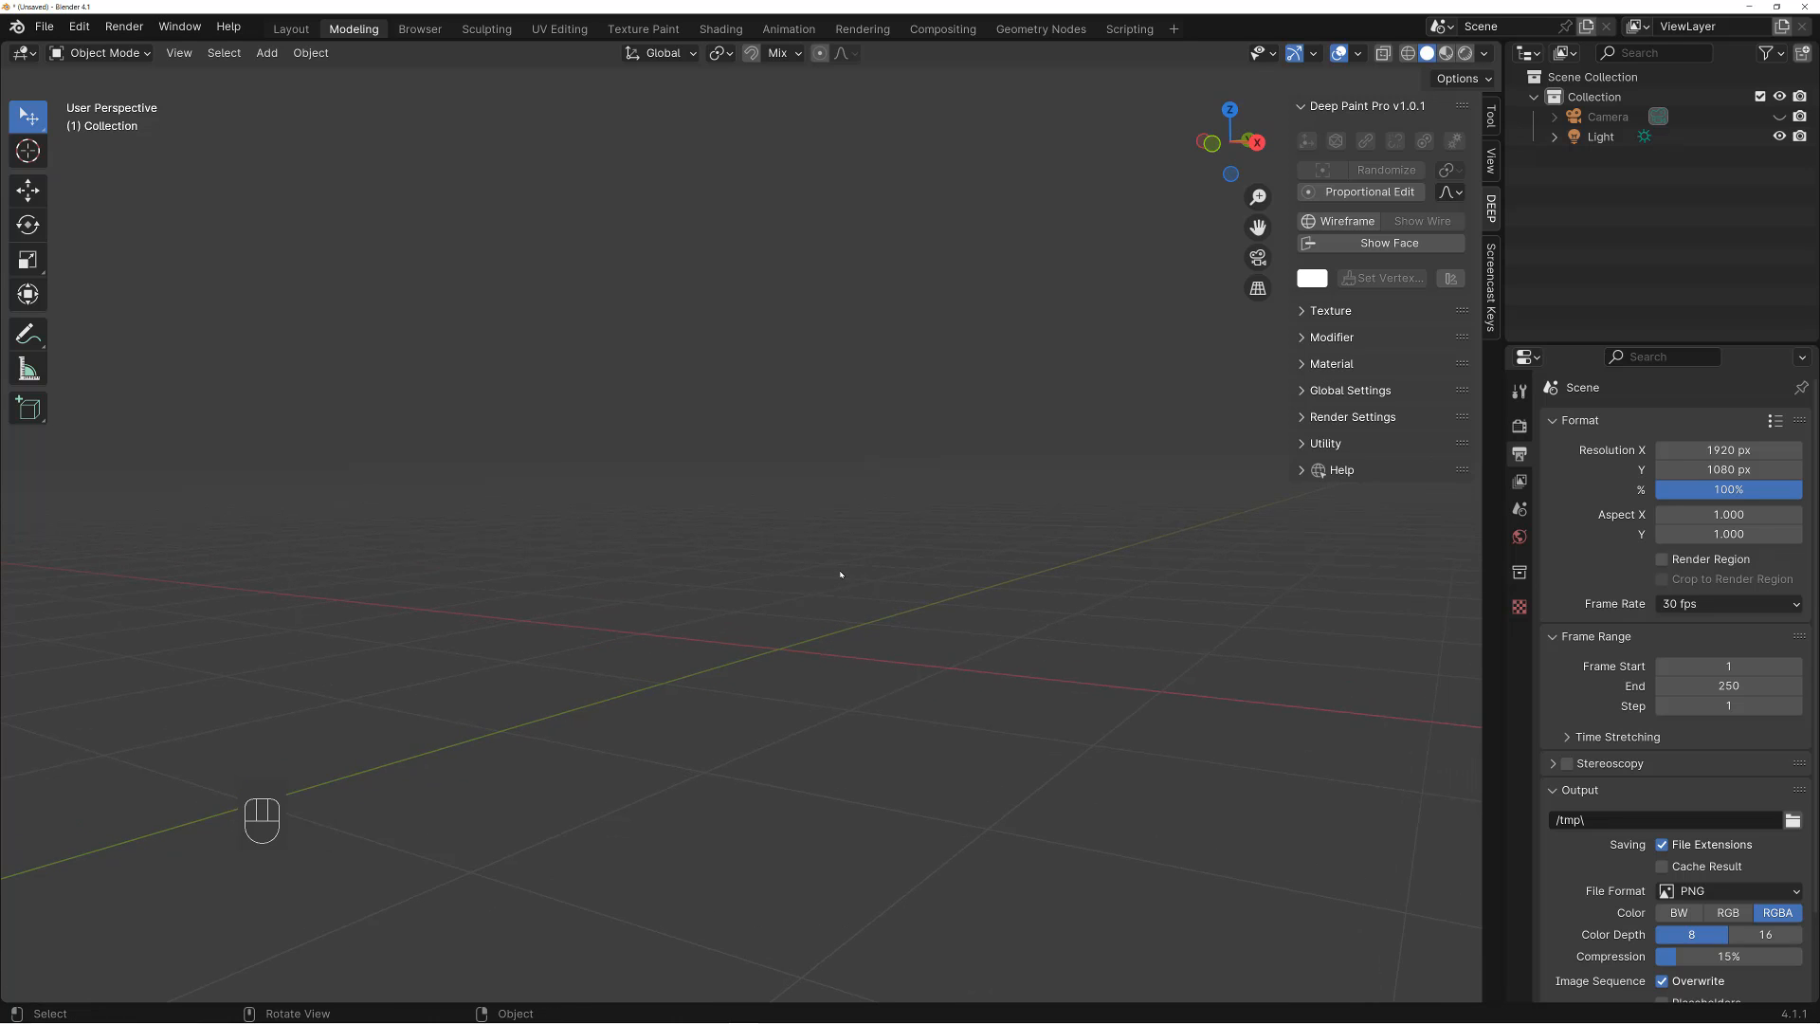
# Add a blank Grease Pencil object and set its stroke placement to Origin
pyautogui.hotkey('shift', 'a')
pyautogui.press('e')
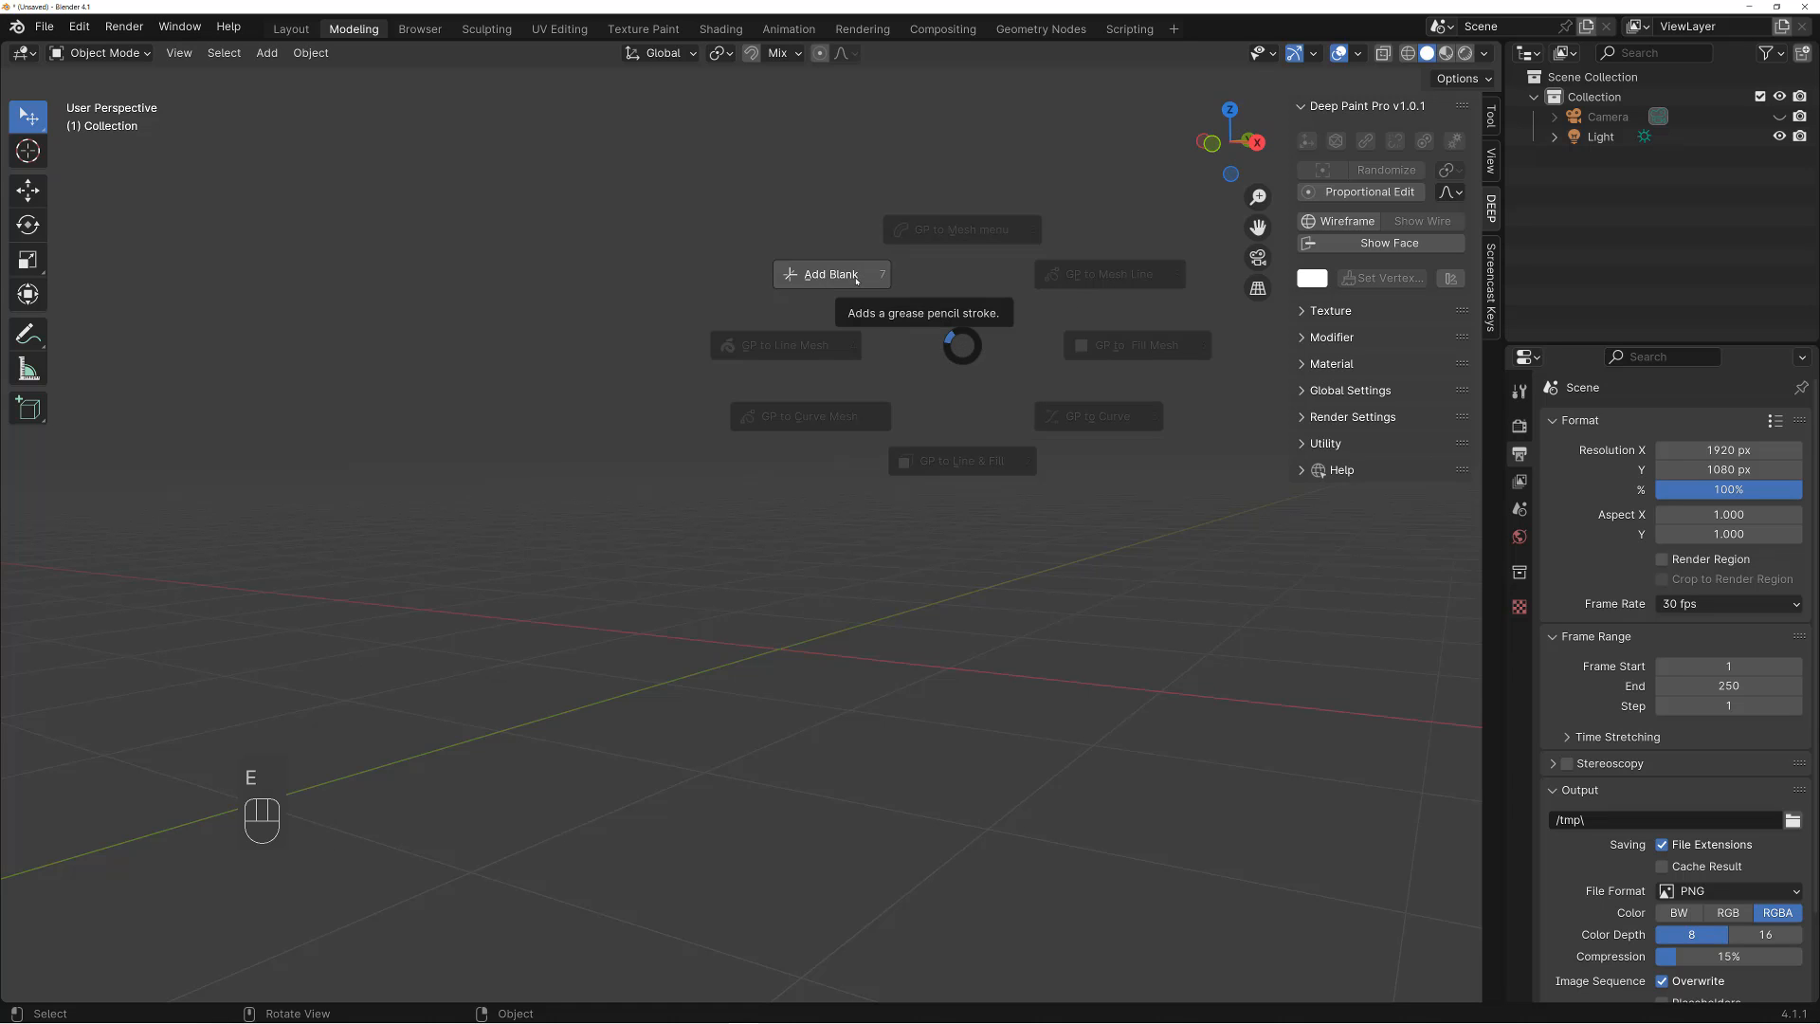
pyautogui.click(856, 279)
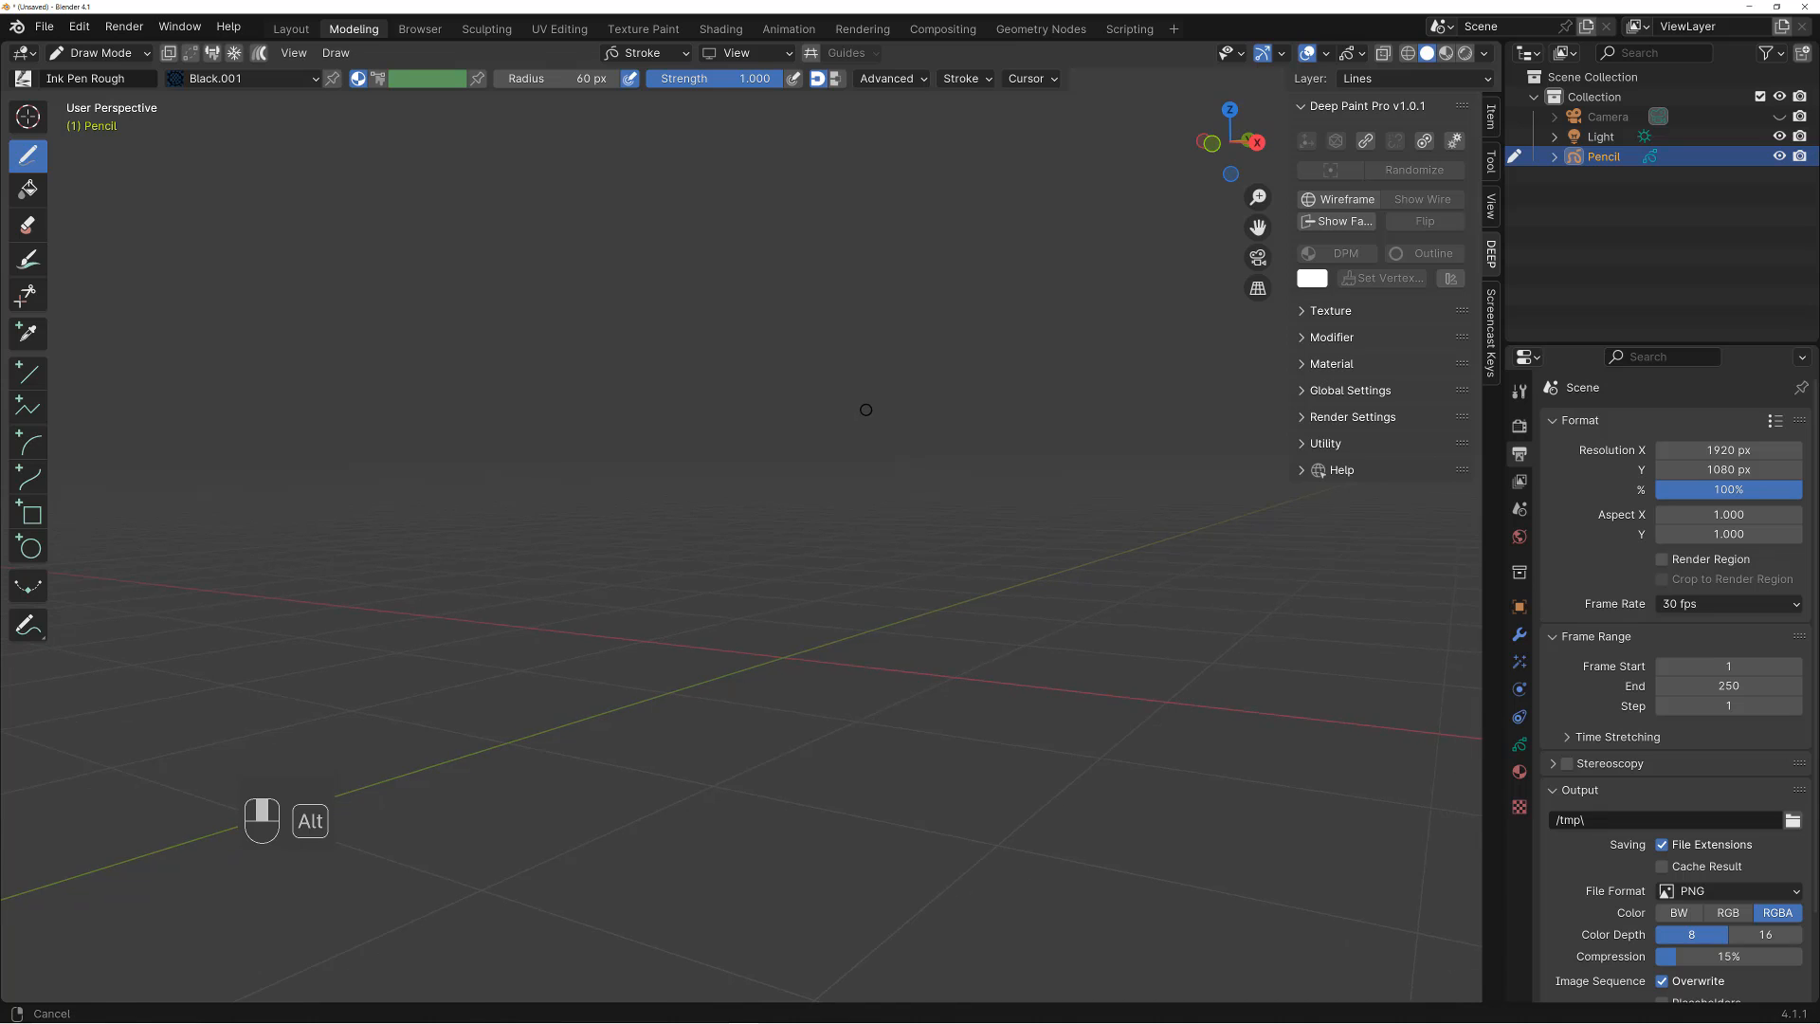
pyautogui.press('s')
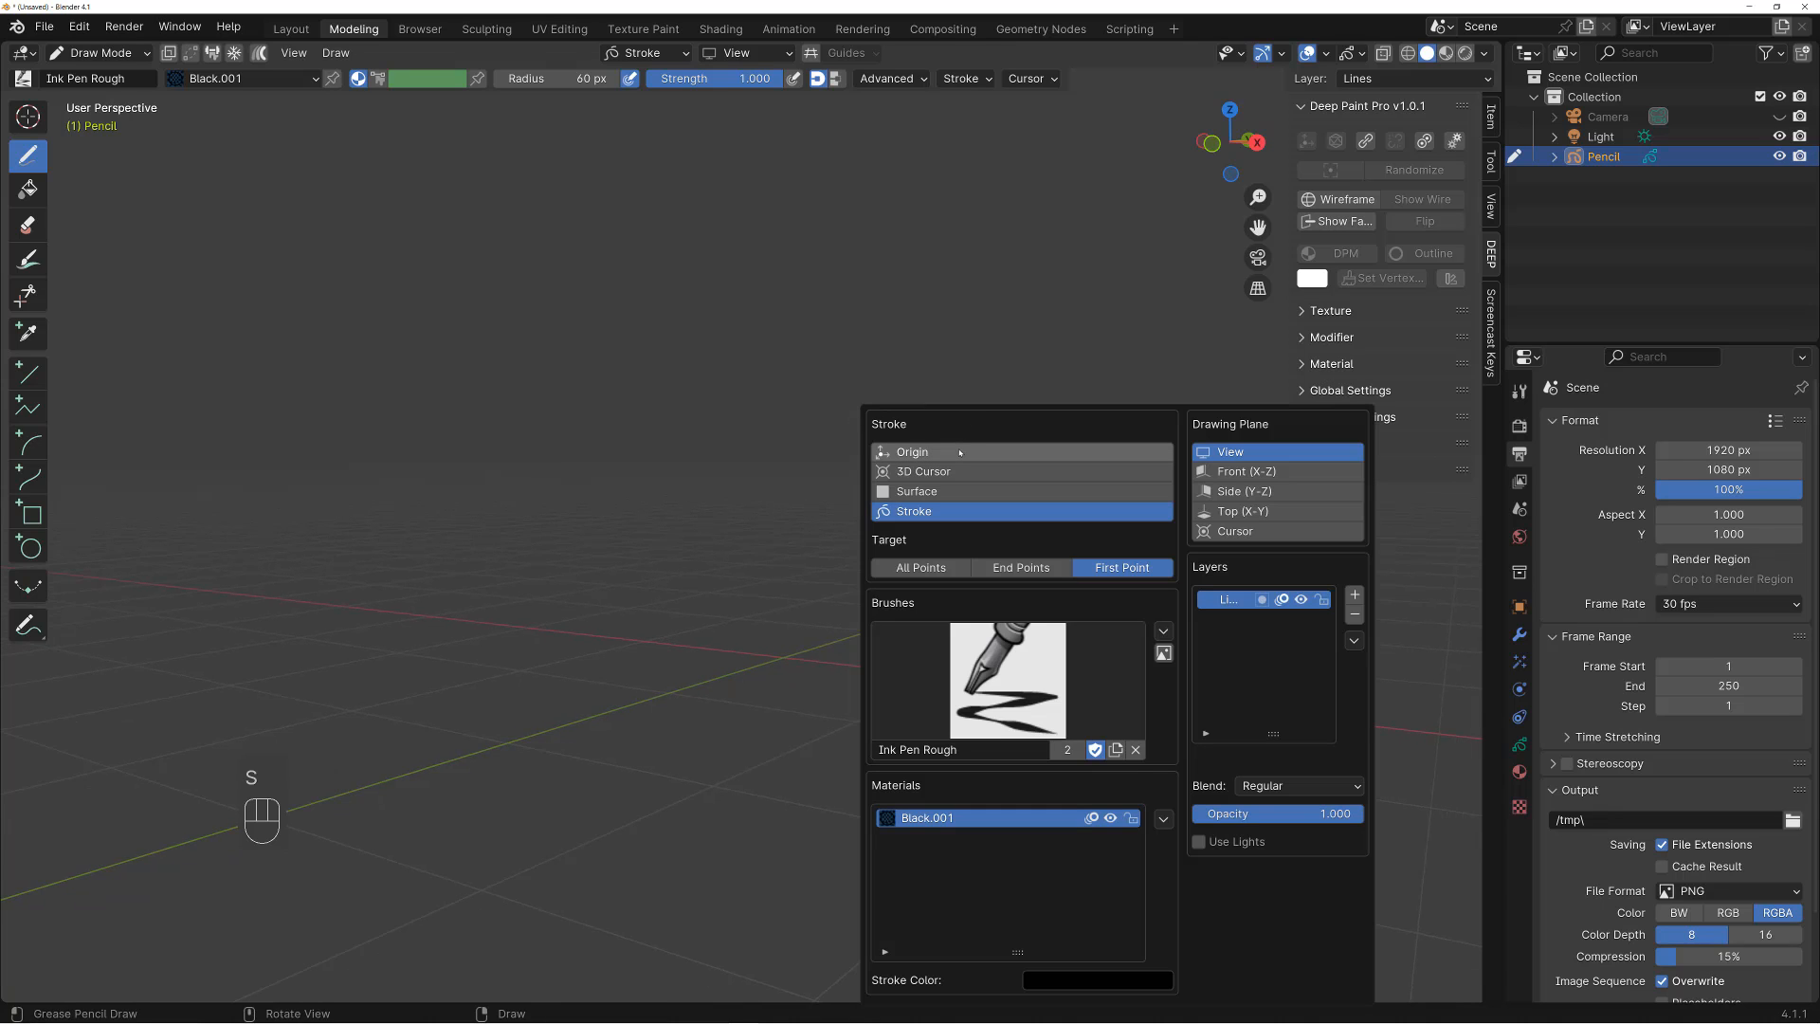
pyautogui.click(960, 452)
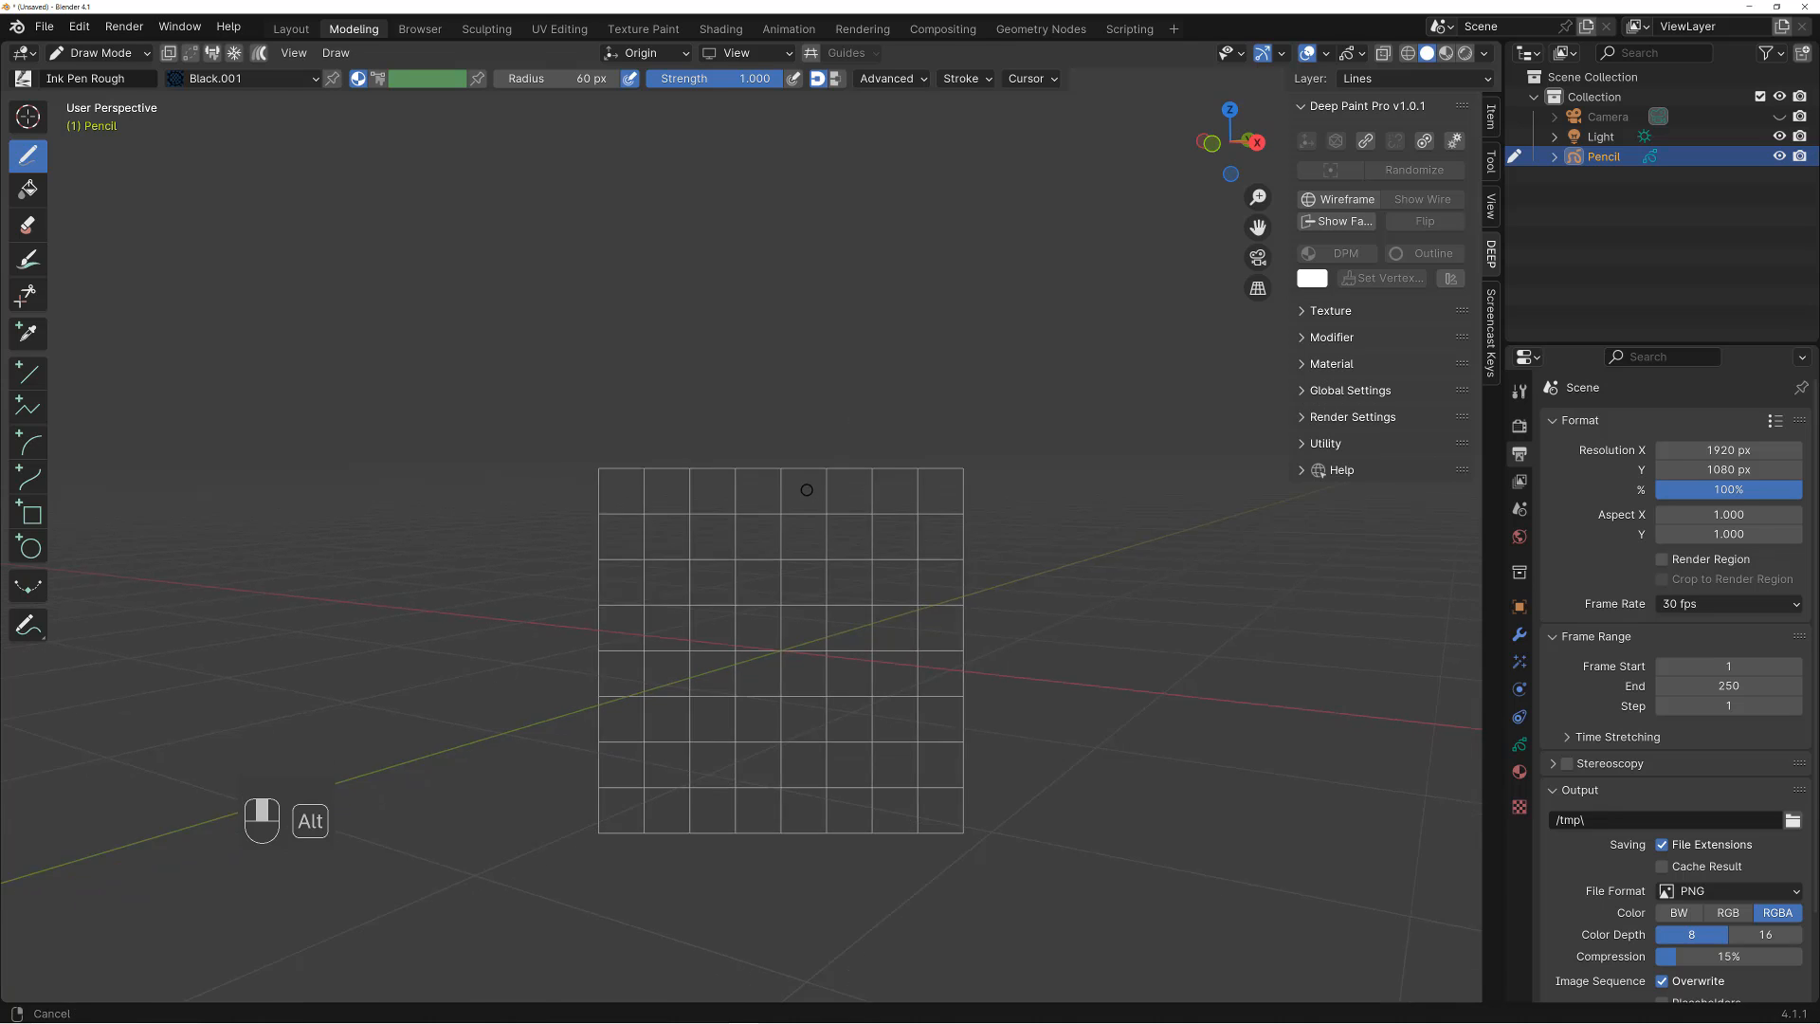
# In the front view, draw a wavy vertical stroke upward from the origin with a brush radius of 222 px
pyautogui.keyDown('alt'); pyautogui.moveTo(807, 490); pyautogui.dragTo(798, 465, button='middle'); pyautogui.keyUp('alt')
pyautogui.keyDown('alt'); pyautogui.moveTo(798, 464); pyautogui.dragTo(785, 474, button='right'); pyautogui.keyUp('alt')
pyautogui.keyDown('alt'); pyautogui.moveTo(786, 475); pyautogui.dragTo(791, 529, button='middle'); pyautogui.keyUp('alt')
pyautogui.keyDown('alt'); pyautogui.moveTo(791, 528); pyautogui.dragTo(787, 545, button='right'); pyautogui.keyUp('alt')
pyautogui.keyDown('alt'); pyautogui.moveTo(786, 545); pyautogui.dragTo(792, 546); pyautogui.keyUp('alt')
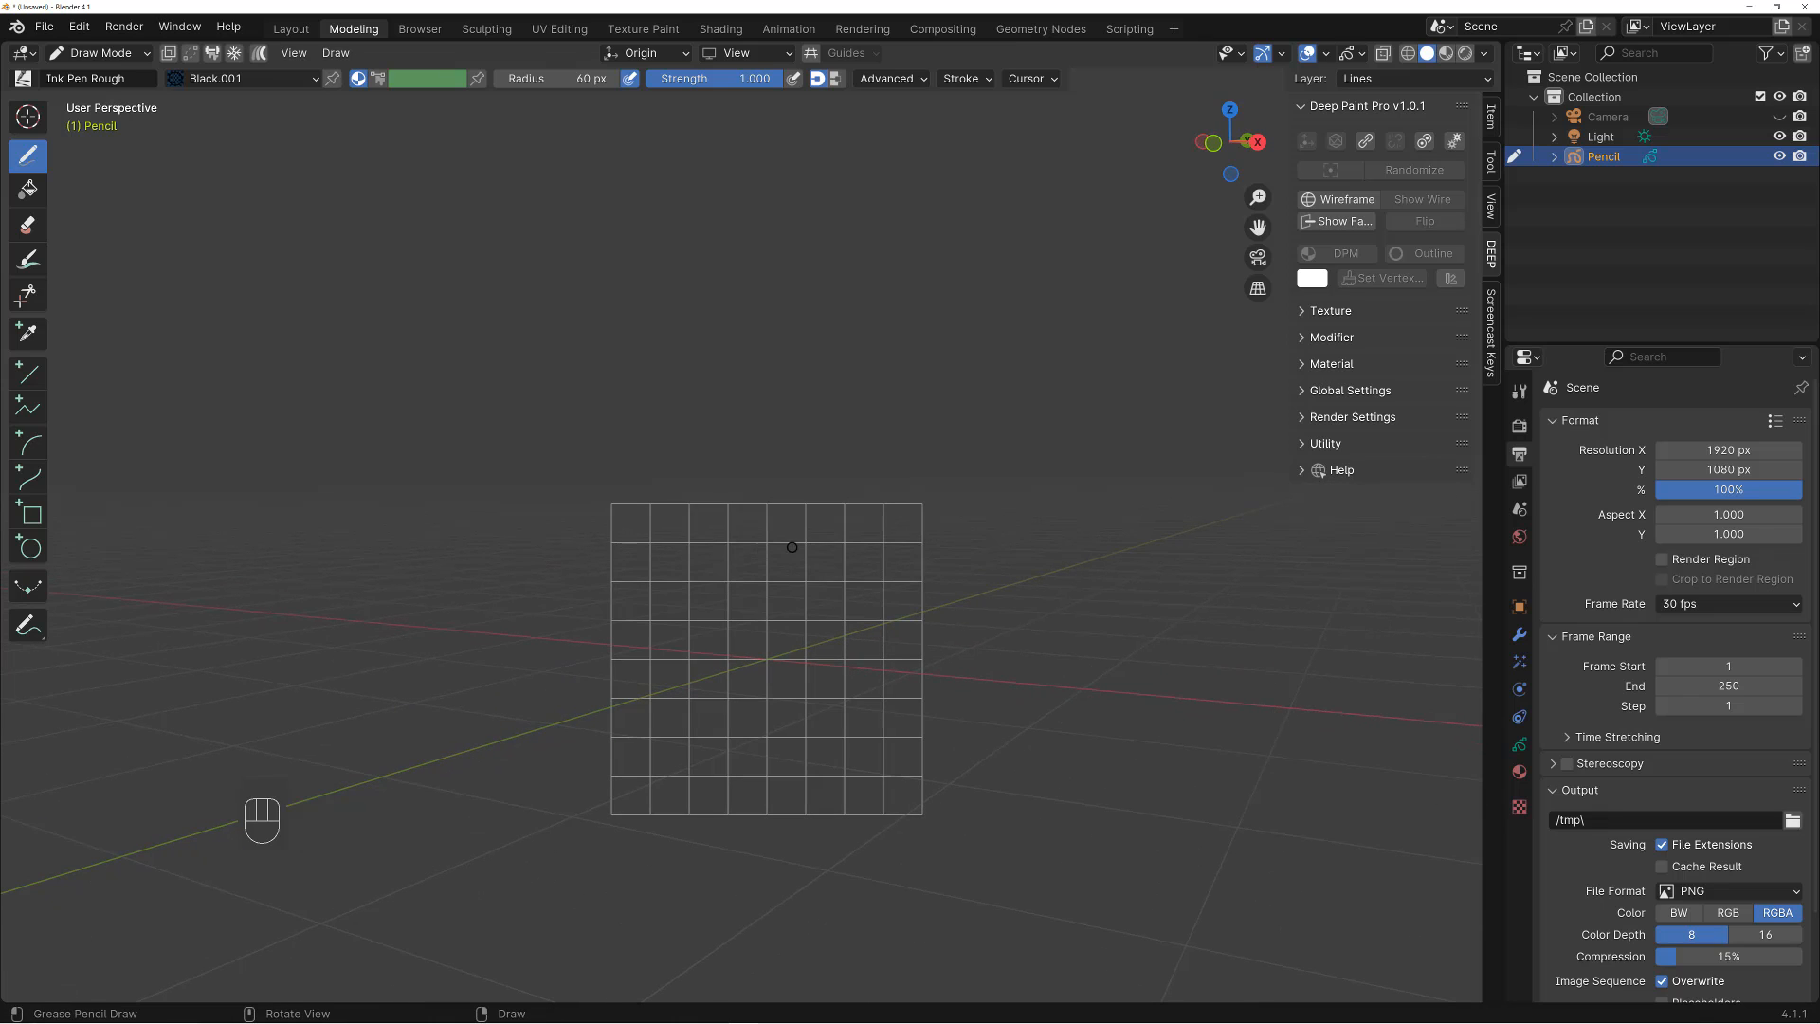
pyautogui.press('v')
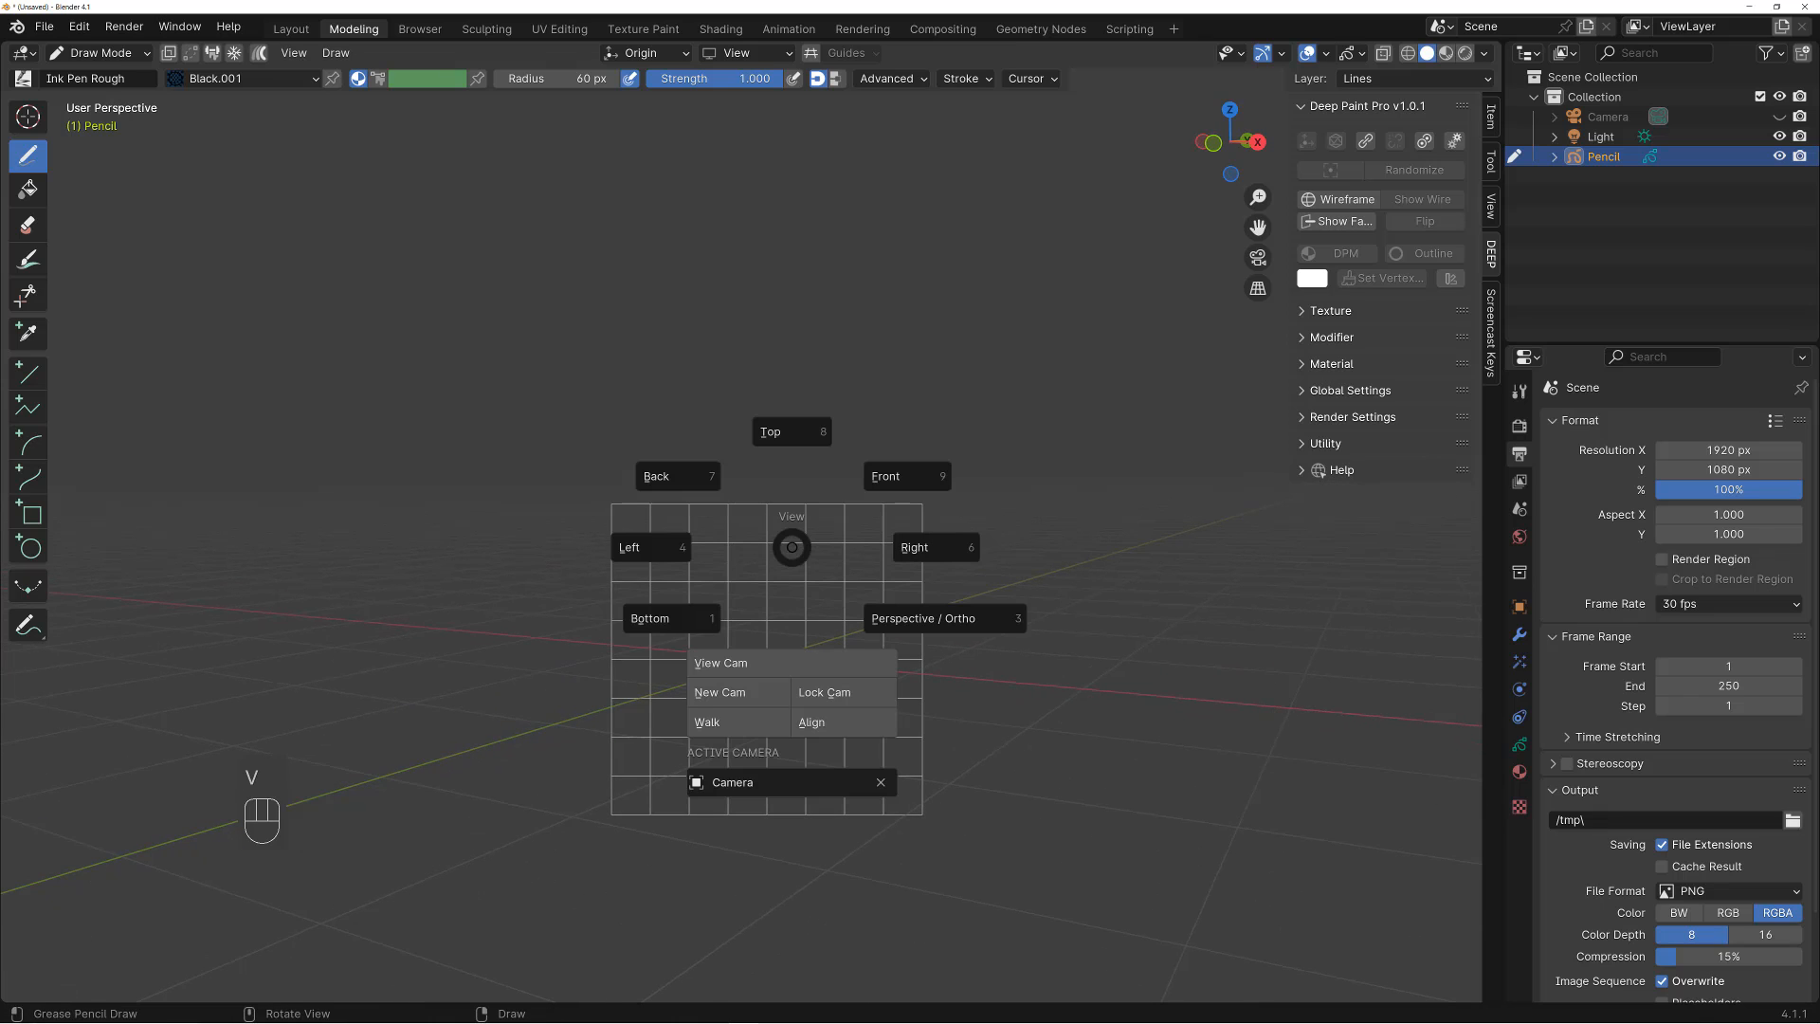
pyautogui.click(901, 473)
pyautogui.keyDown('alt'); pyautogui.moveTo(816, 548); pyautogui.dragTo(861, 480, button='middle'); pyautogui.keyUp('alt')
pyautogui.keyDown('alt'); pyautogui.moveTo(861, 479); pyautogui.dragTo(896, 442, button='right'); pyautogui.keyUp('alt')
pyautogui.keyDown('alt'); pyautogui.moveTo(894, 465); pyautogui.dragTo(868, 526, button='middle'); pyautogui.keyUp('alt')
pyautogui.press('f')
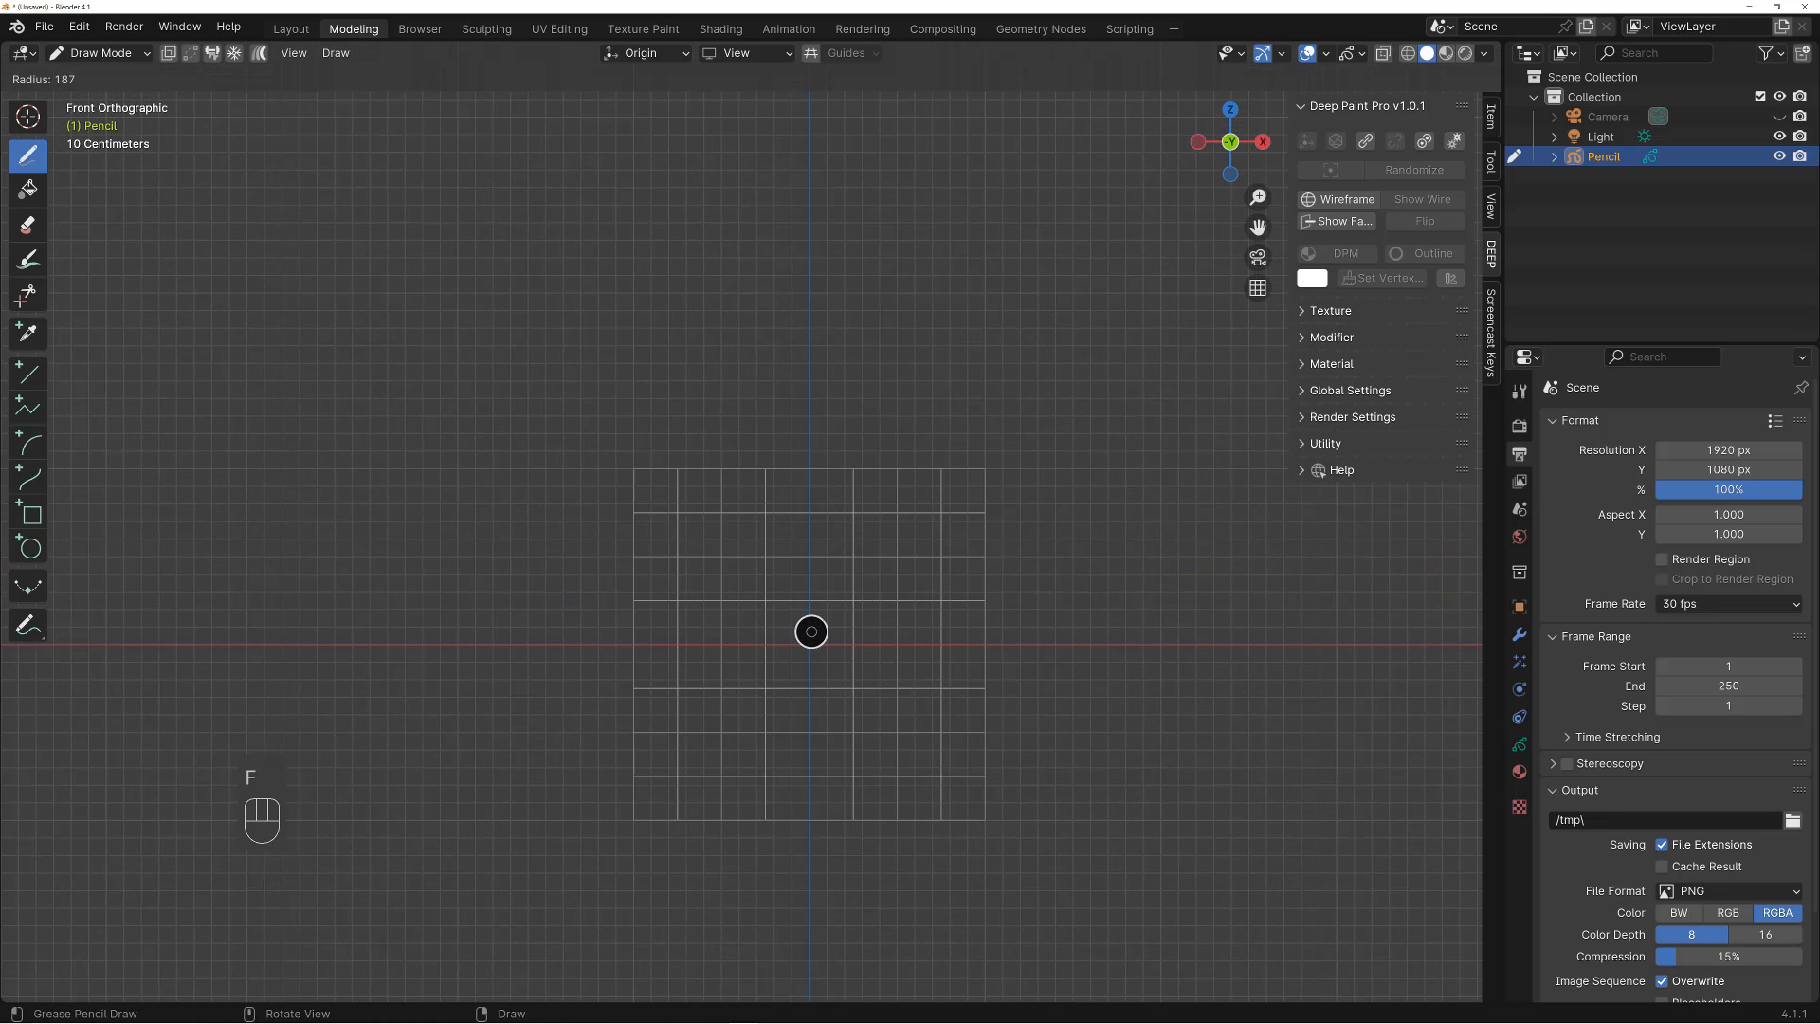
pyautogui.click(888, 589)
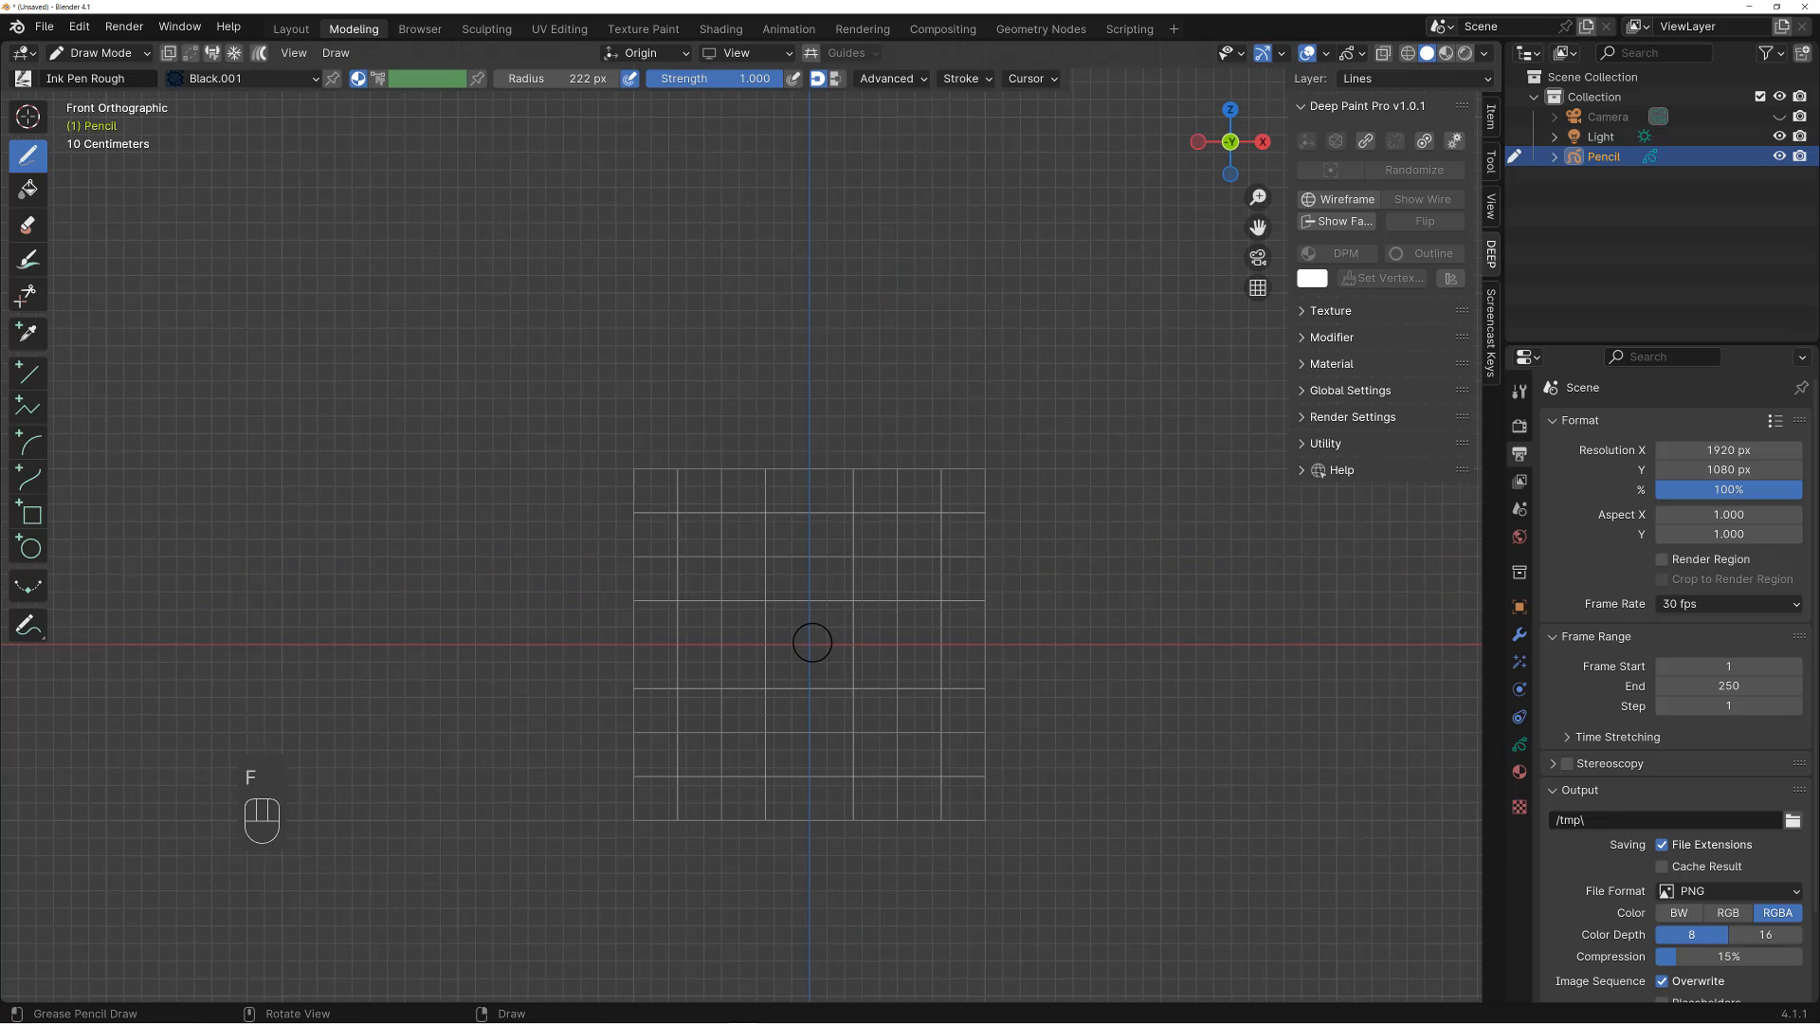
pyautogui.moveTo(813, 643)
pyautogui.mouseDown()
pyautogui.moveTo(834, 445)
pyautogui.moveTo(801, 201)
pyautogui.mouseUp()
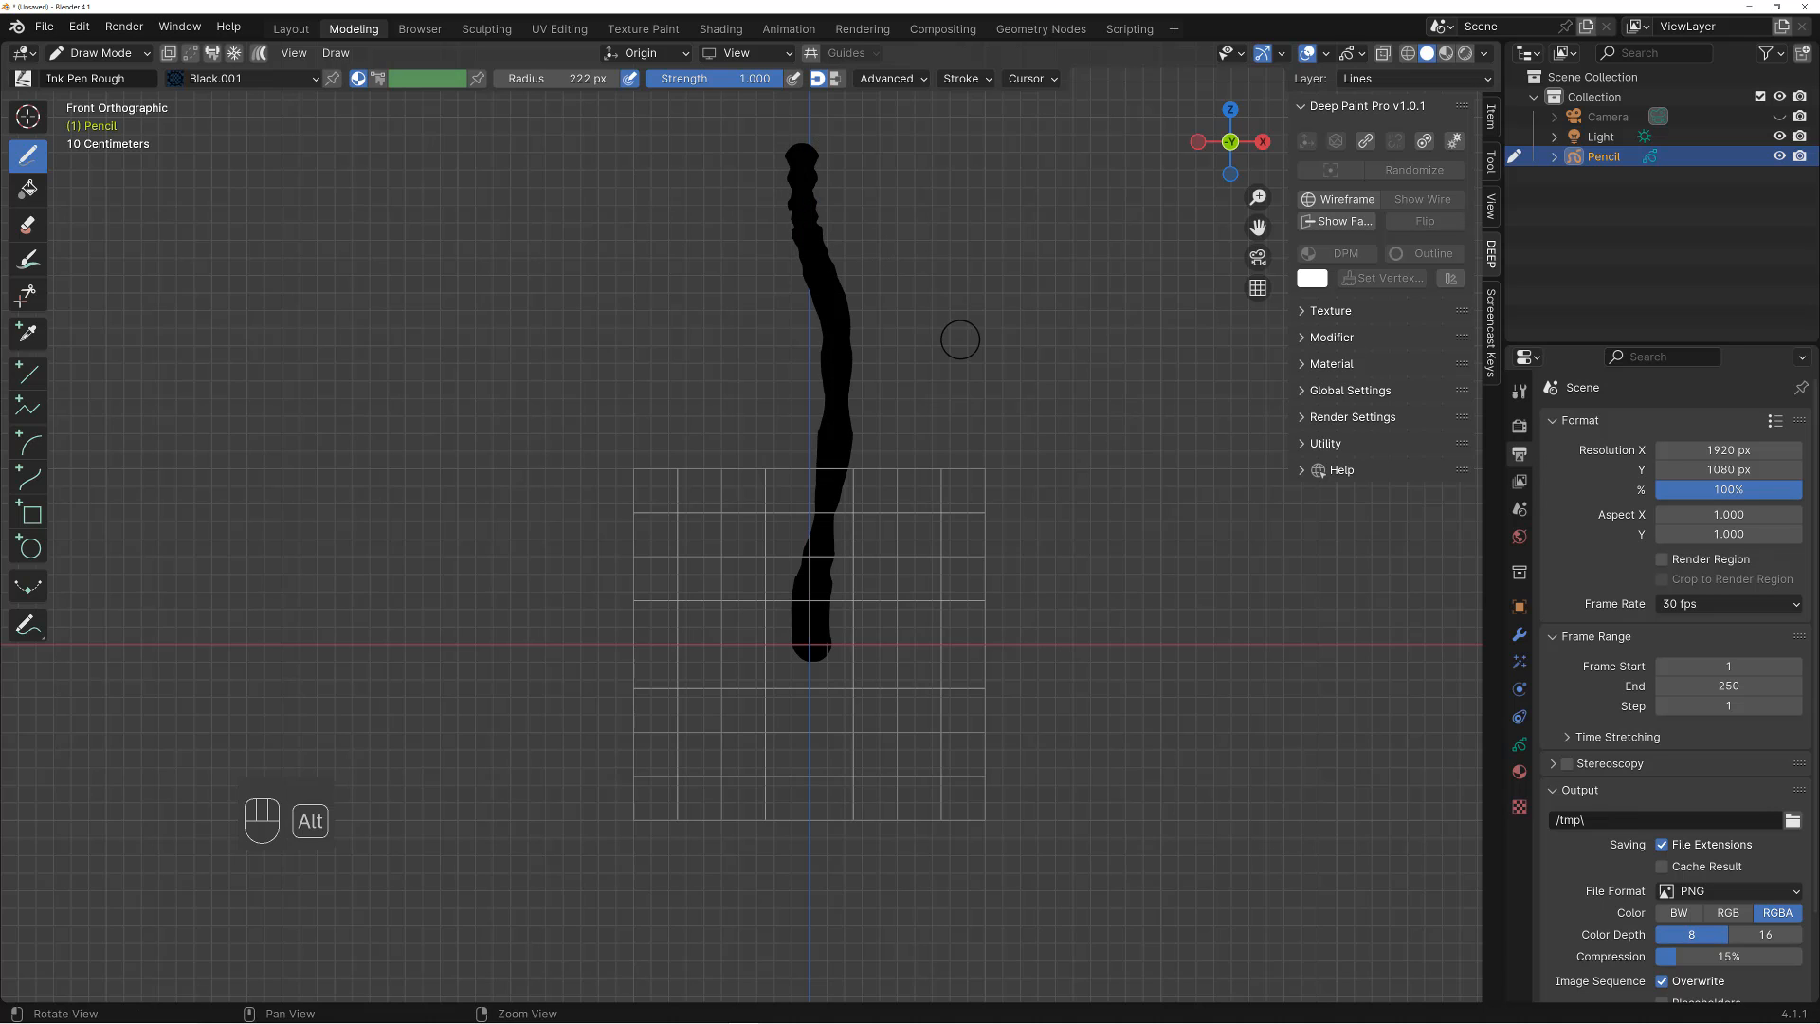
pyautogui.moveTo(958, 338)
pyautogui.keyDown('alt'); pyautogui.mouseDown(button='middle')
pyautogui.moveTo(898, 540)
pyautogui.moveTo(770, 554)
pyautogui.moveTo(926, 516)
pyautogui.moveTo(749, 503)
pyautogui.mouseUp(button='middle'); pyautogui.keyUp('alt')
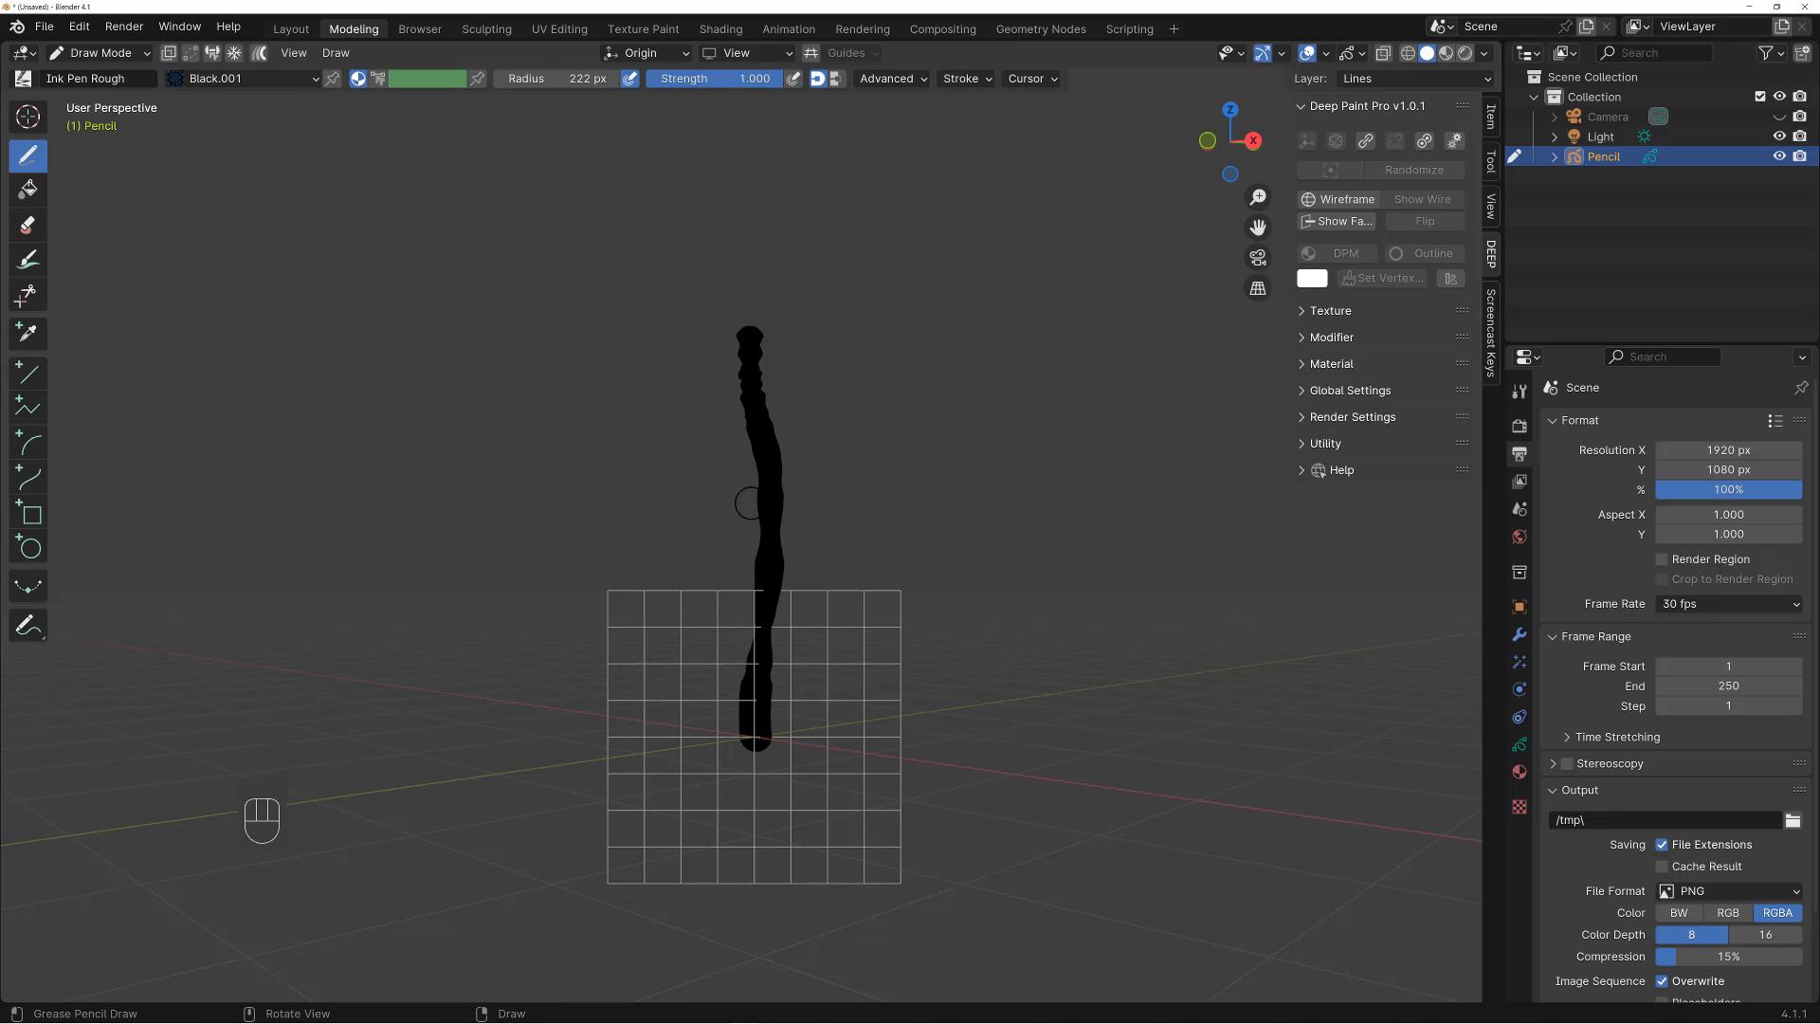
# Set the stroke placement to Stroke with First Point as the target, and undo the stray change
pyautogui.press('s')
pyautogui.click(877, 579)
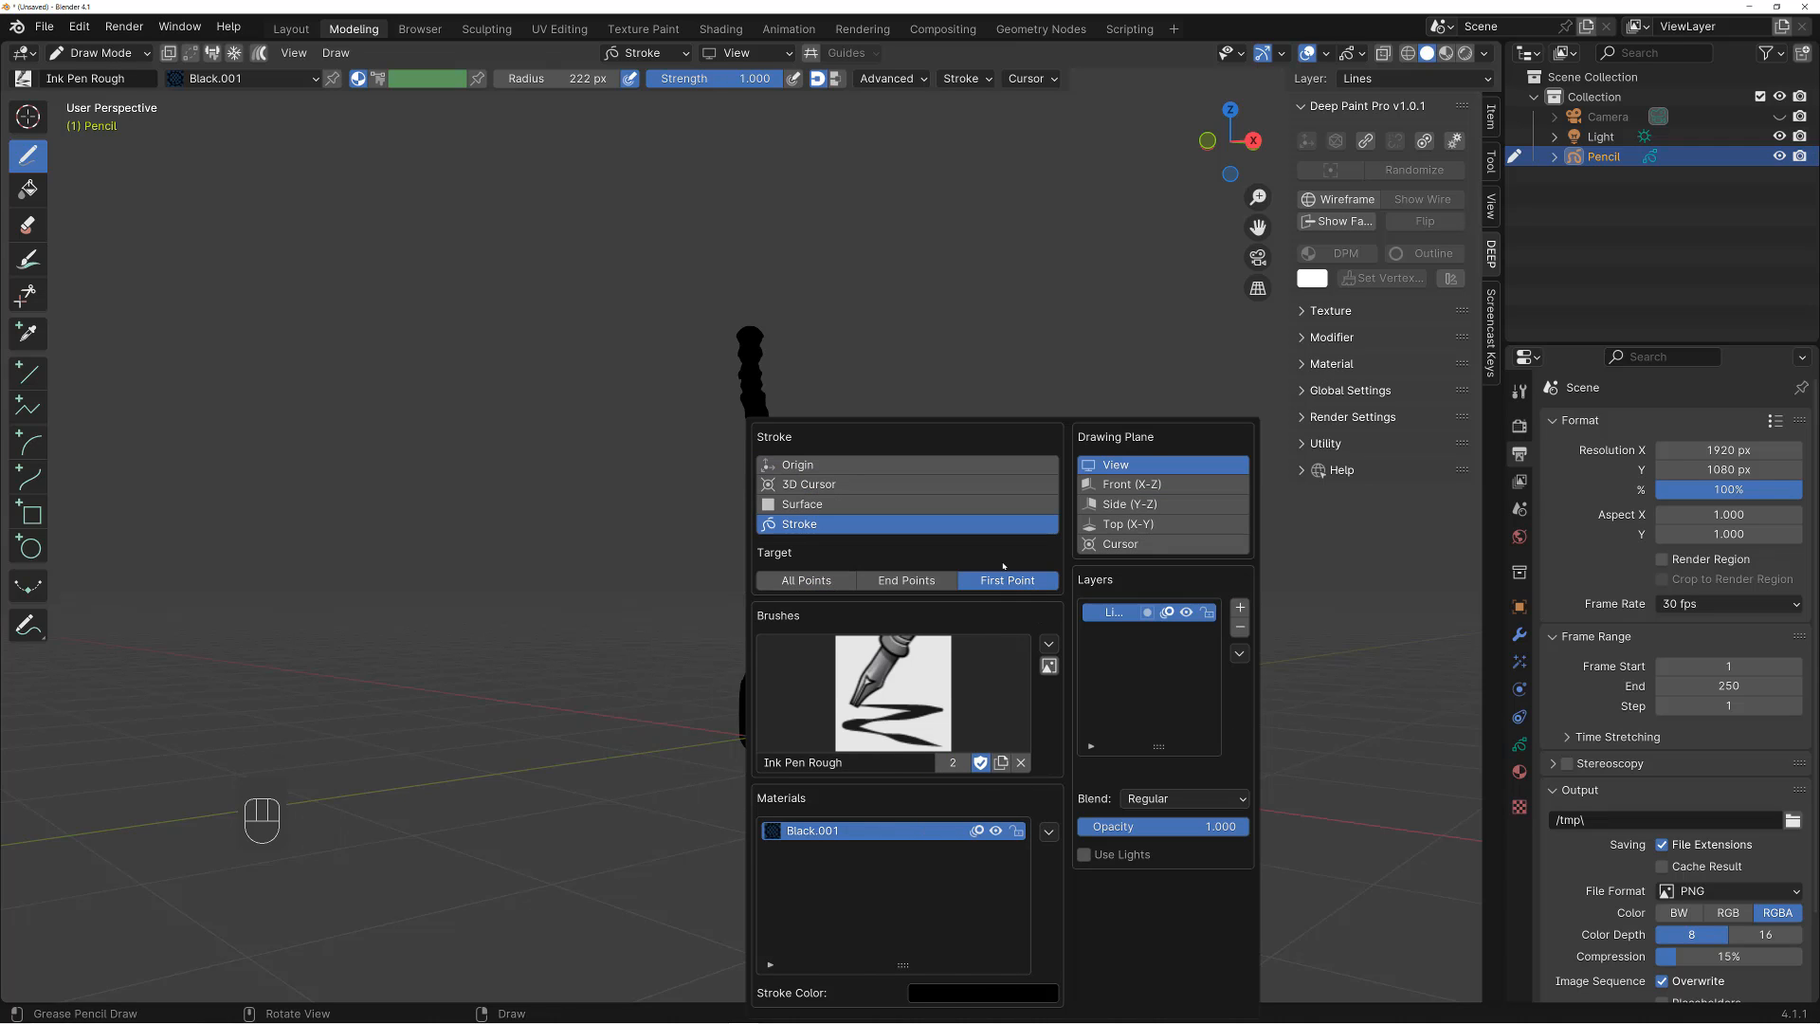
pyautogui.hotkey('ctrl', 'z')
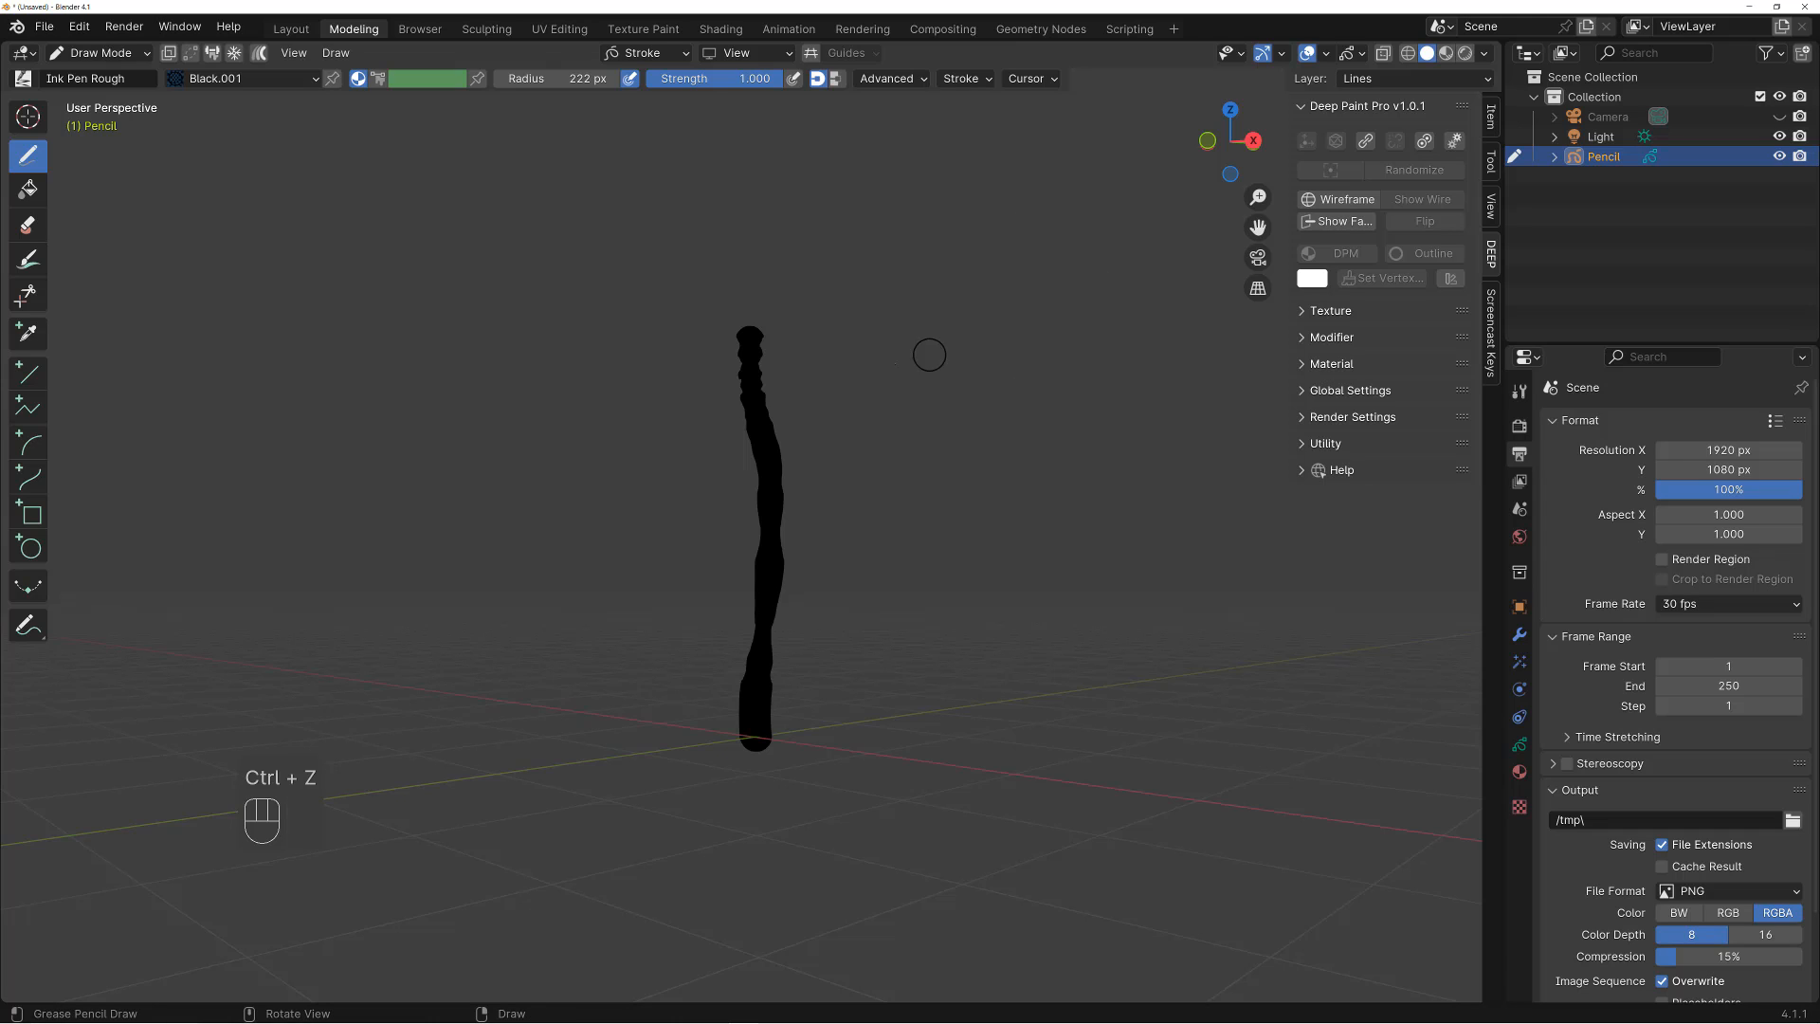
# Try drawing thin branches off the upper trunk with a brush radius of 254 px, and undo them
pyautogui.press('f')
pyautogui.moveTo(823, 338); pyautogui.dragTo(839, 292)
pyautogui.moveTo(864, 367)
pyautogui.keyDown('alt'); pyautogui.mouseDown()
pyautogui.moveTo(837, 390)
pyautogui.moveTo(829, 376)
pyautogui.mouseUp(); pyautogui.keyUp('alt')
pyautogui.hotkey('ctrl', 'z')
pyautogui.press('f')
pyautogui.click(841, 377)
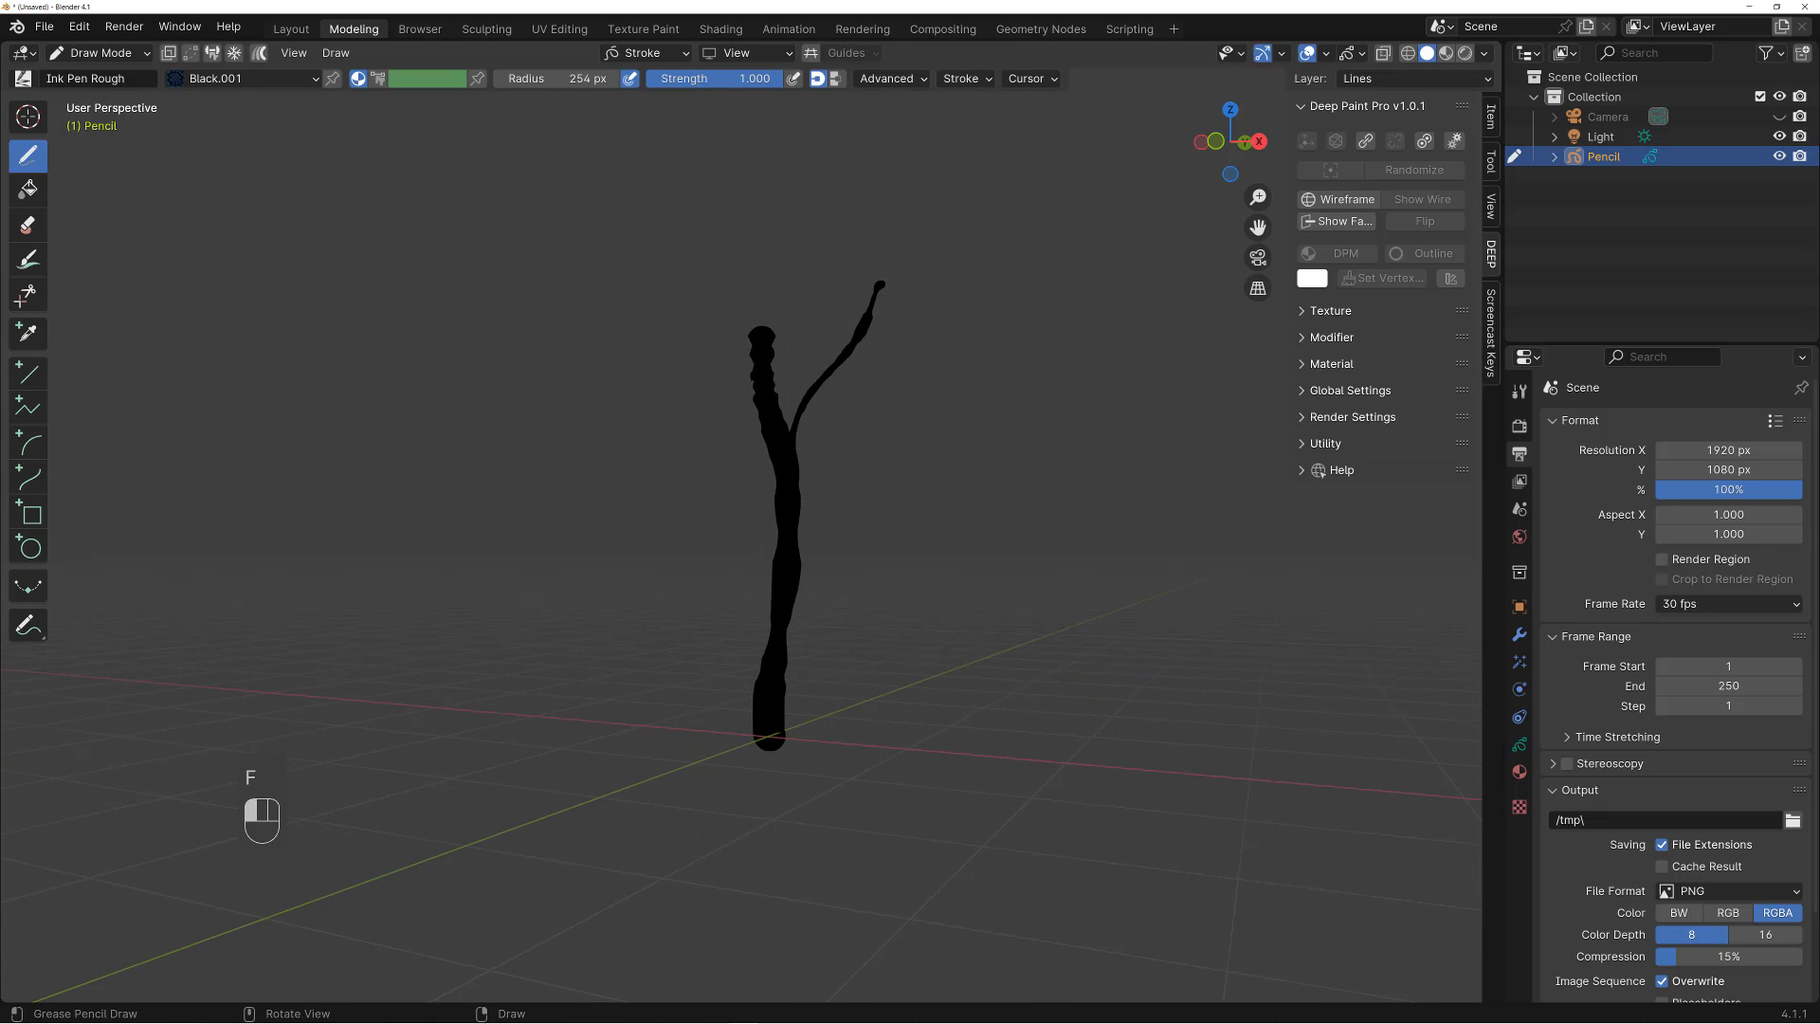
pyautogui.moveTo(763, 327); pyautogui.dragTo(692, 197)
pyautogui.keyDown('alt'); pyautogui.moveTo(812, 286); pyautogui.dragTo(779, 353); pyautogui.keyUp('alt')
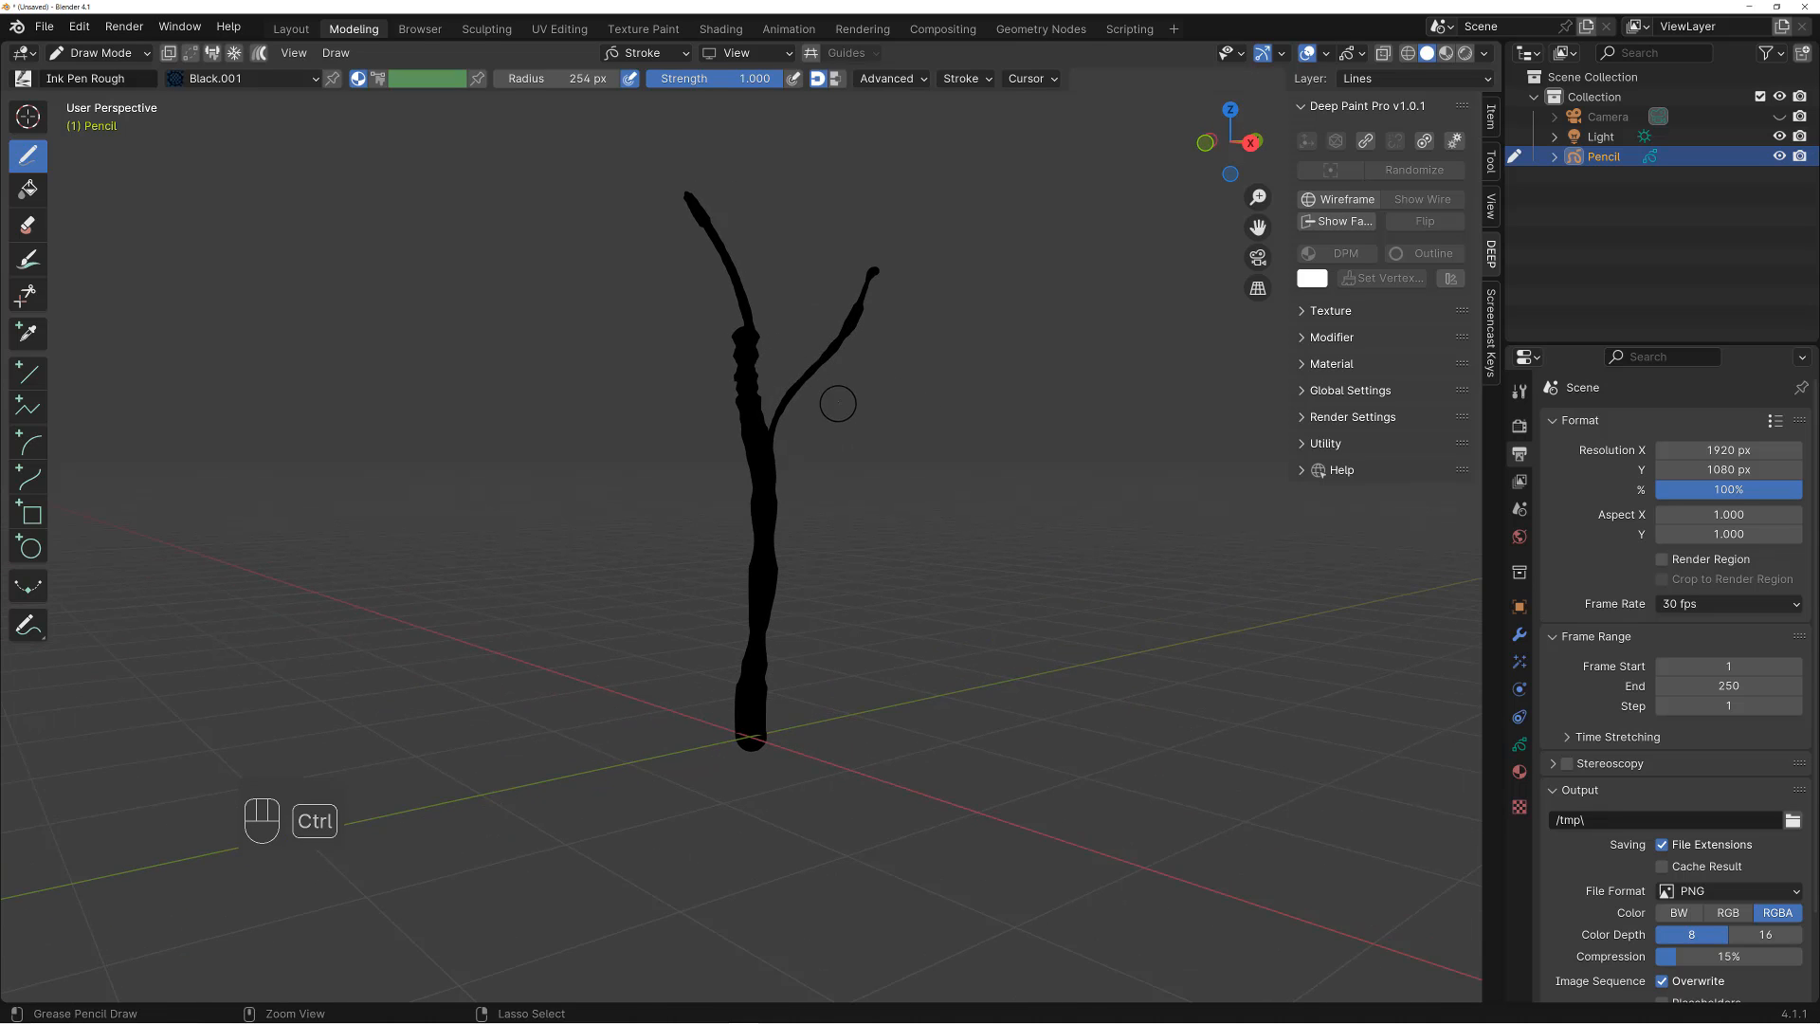
pyautogui.hotkey('ctrl', 'z')
pyautogui.hotkey('ctrl', 'z')
# Set the brush radius to 410 px and draw the first branches off the upper trunk, including a fork on one
pyautogui.press('f')
pyautogui.click(900, 359)
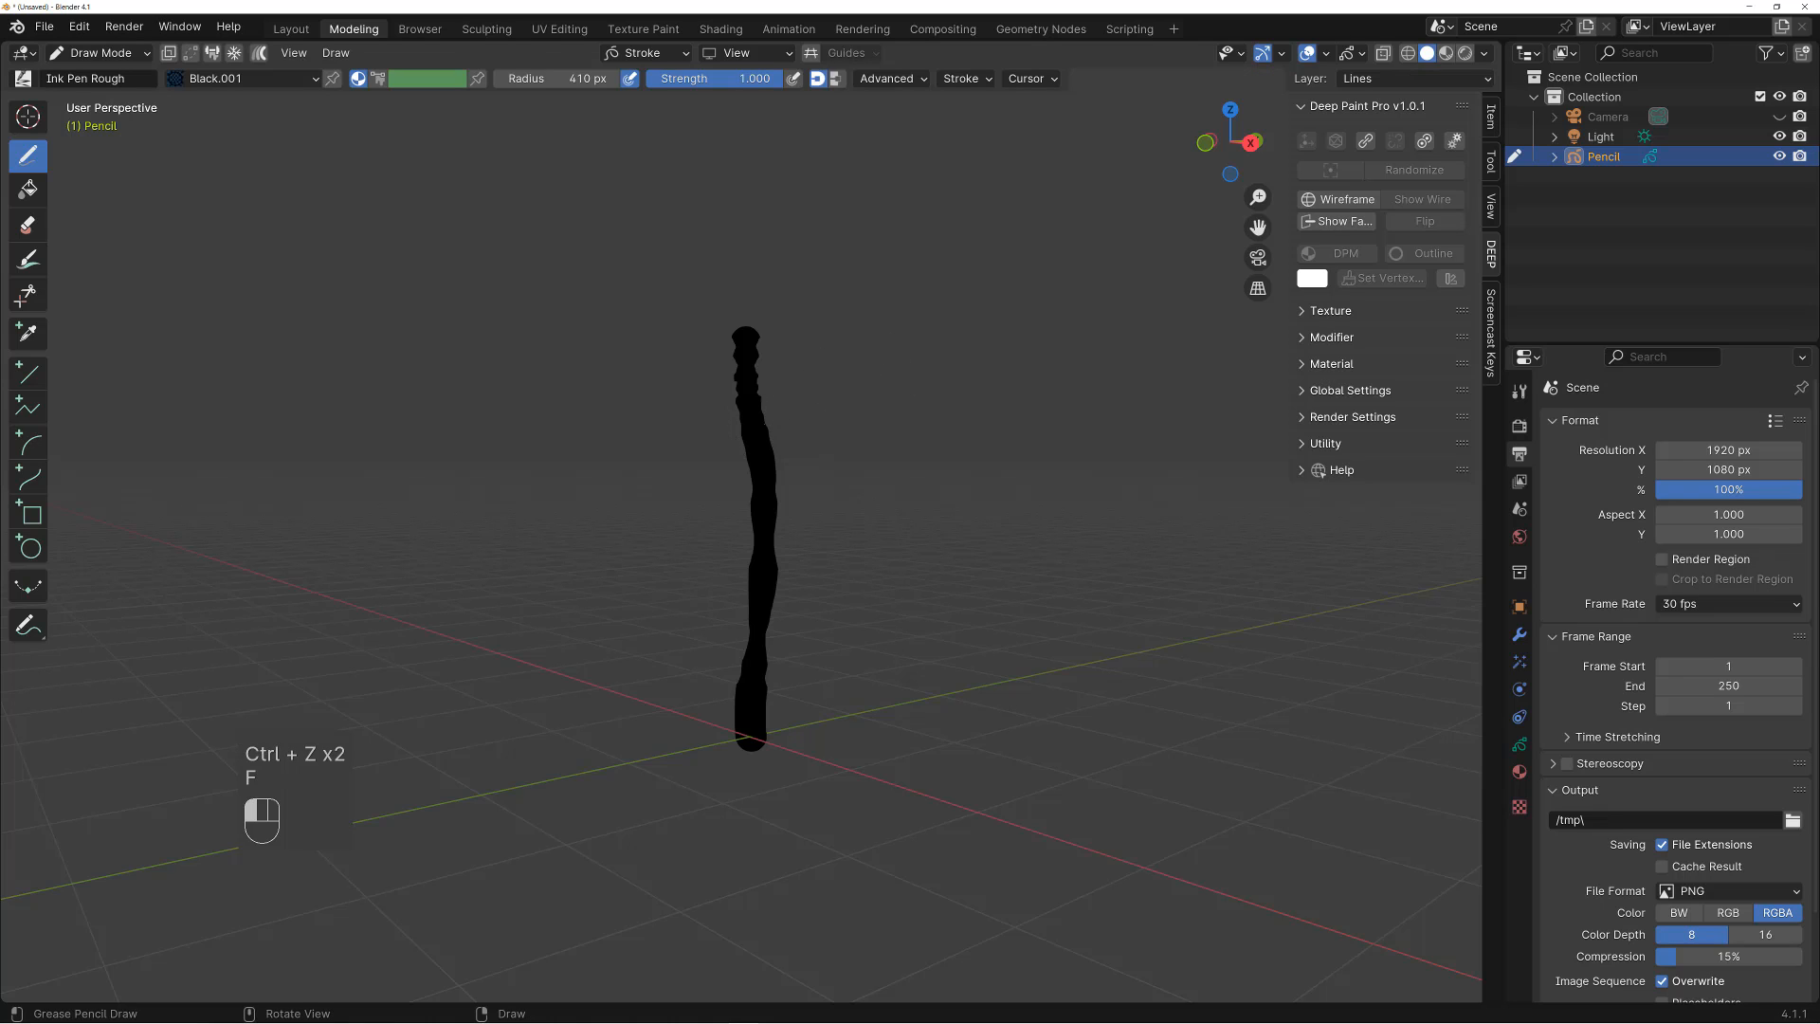
pyautogui.moveTo(765, 419); pyautogui.dragTo(872, 236)
pyautogui.moveTo(770, 351)
pyautogui.keyDown('alt'); pyautogui.mouseDown()
pyautogui.moveTo(837, 368)
pyautogui.moveTo(763, 328)
pyautogui.moveTo(734, 207)
pyautogui.mouseUp(); pyautogui.keyUp('alt')
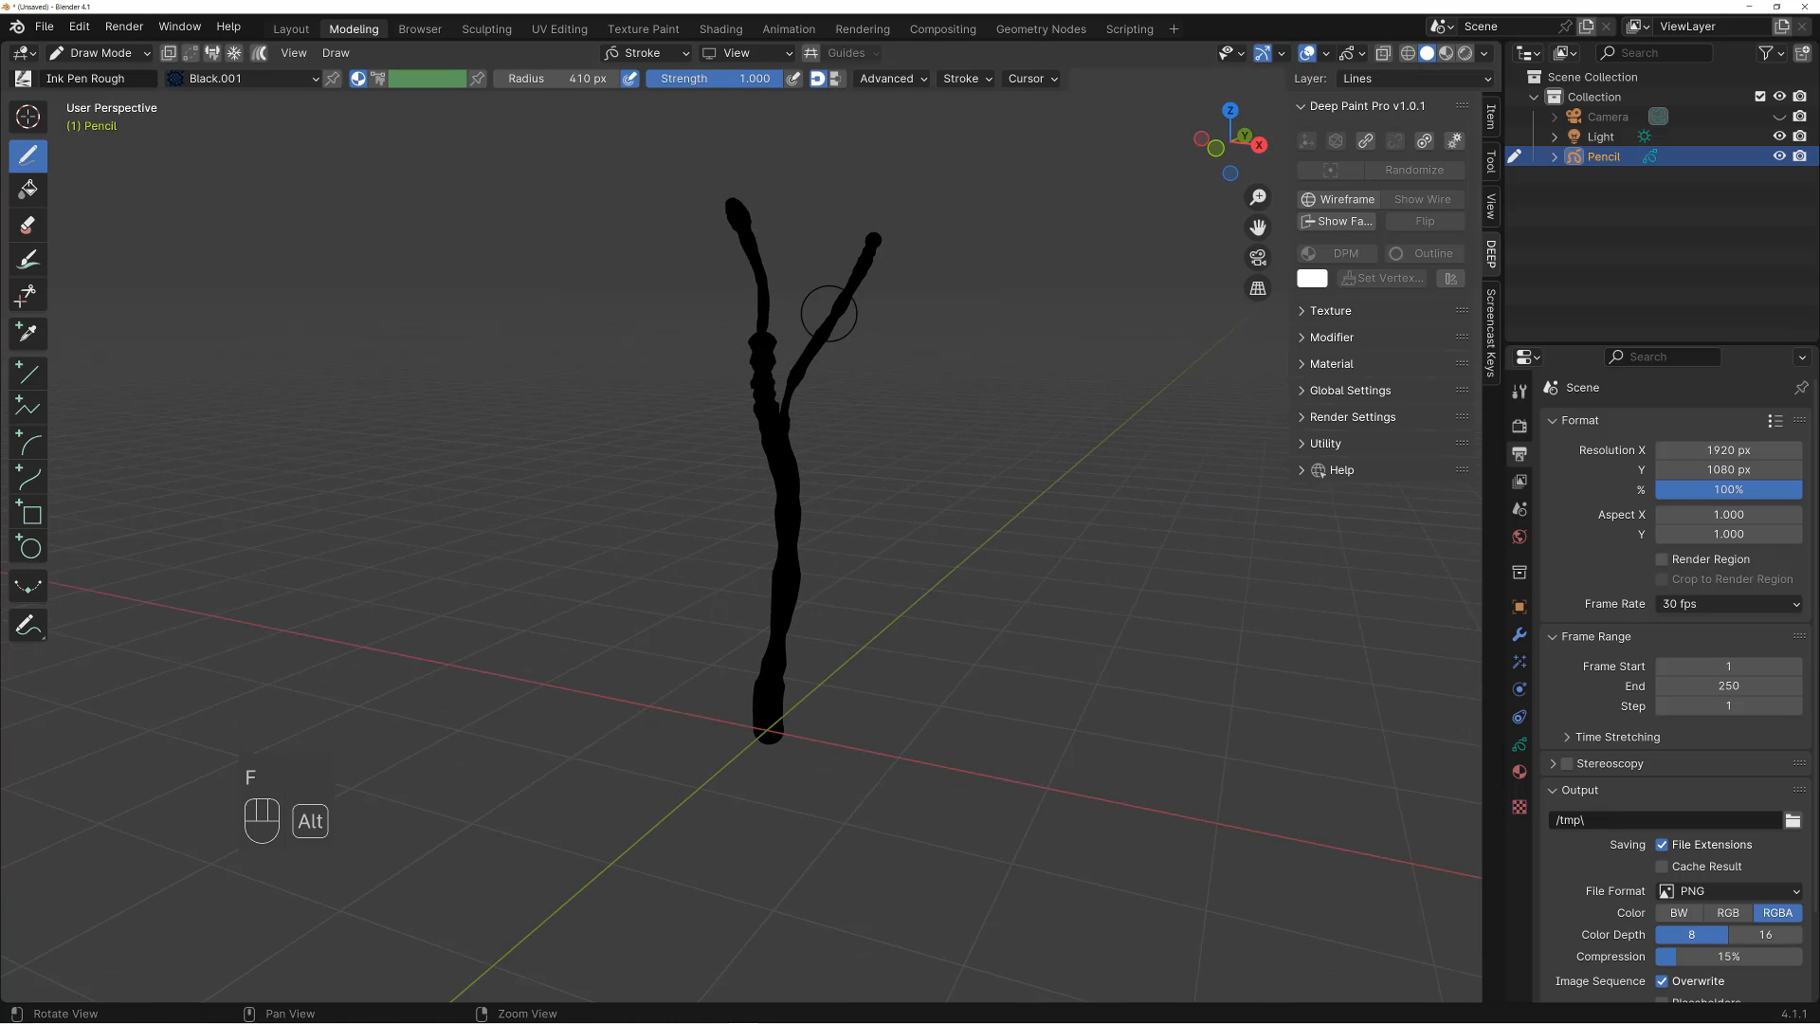
pyautogui.keyDown('alt'); pyautogui.moveTo(829, 314); pyautogui.dragTo(789, 387); pyautogui.keyUp('alt')
pyautogui.moveTo(825, 316); pyautogui.dragTo(962, 211)
pyautogui.keyDown('alt'); pyautogui.moveTo(917, 312); pyautogui.dragTo(755, 293); pyautogui.keyUp('alt')
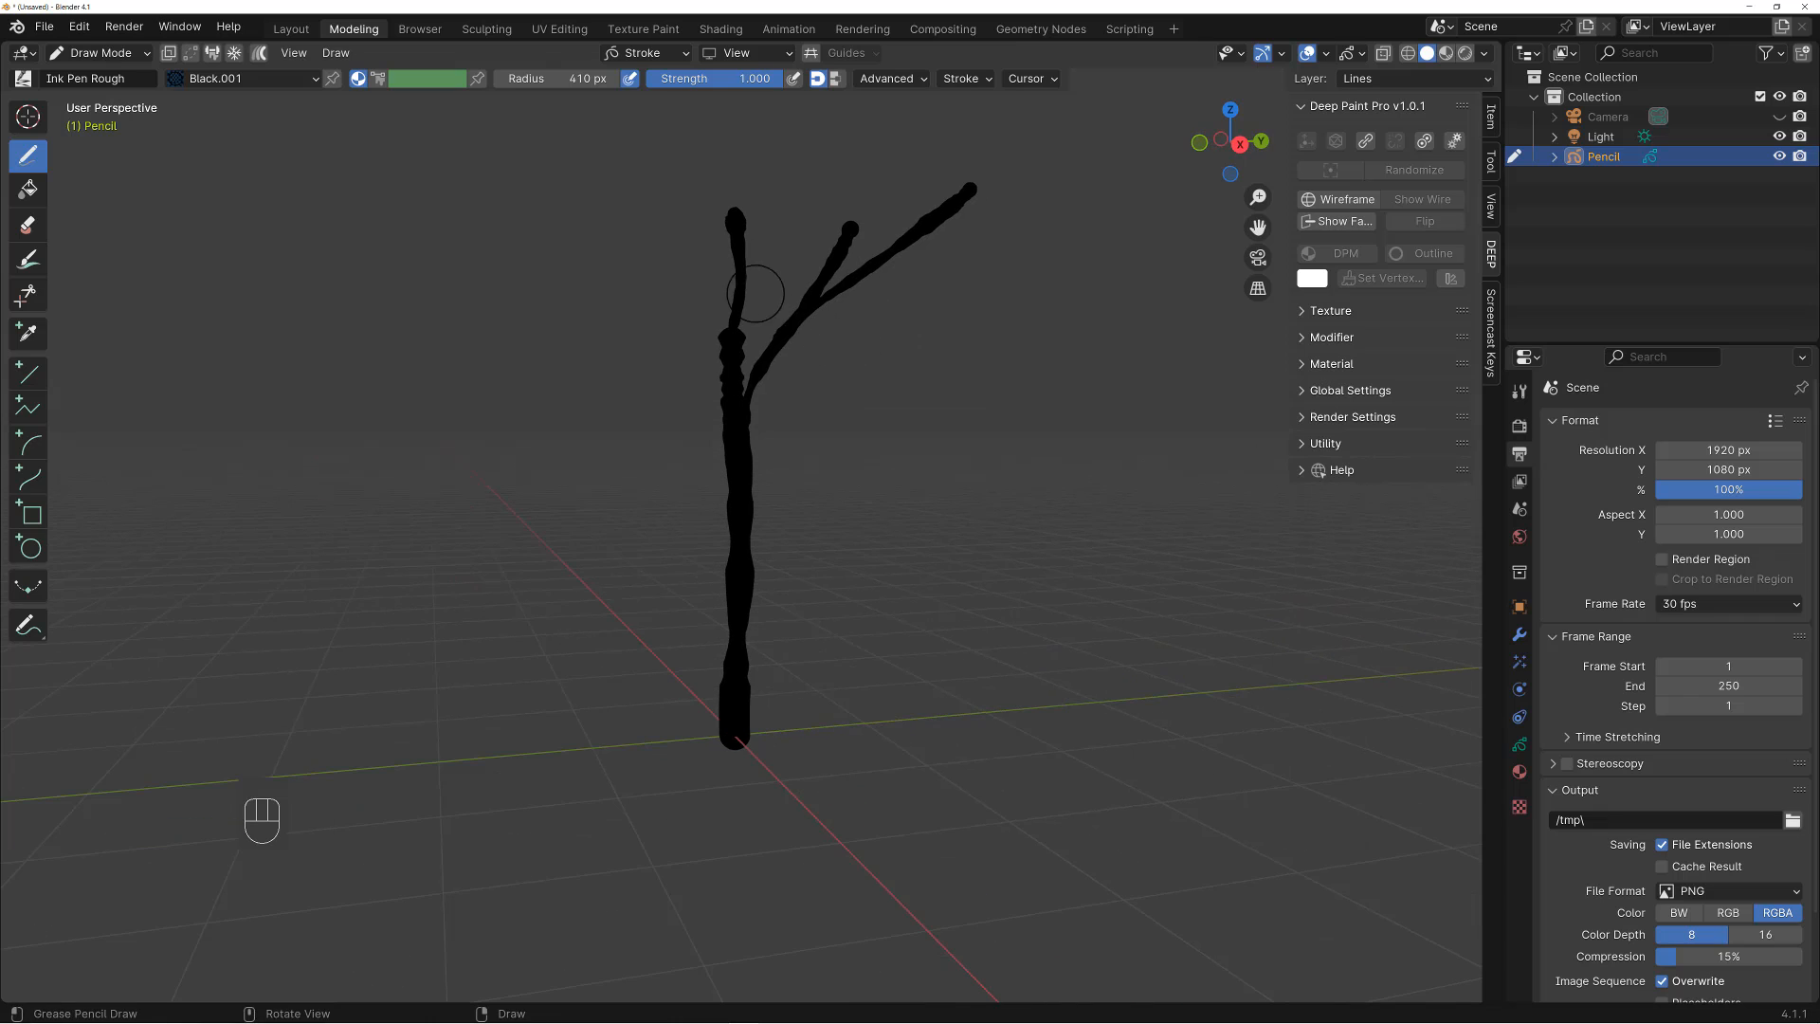
# Draw more forking branches around the crown, starting each from an existing stroke at a different viewing angle
pyautogui.moveTo(709, 205); pyautogui.dragTo(656, 135)
pyautogui.keyDown('alt'); pyautogui.moveTo(783, 407); pyautogui.dragTo(775, 433); pyautogui.keyUp('alt')
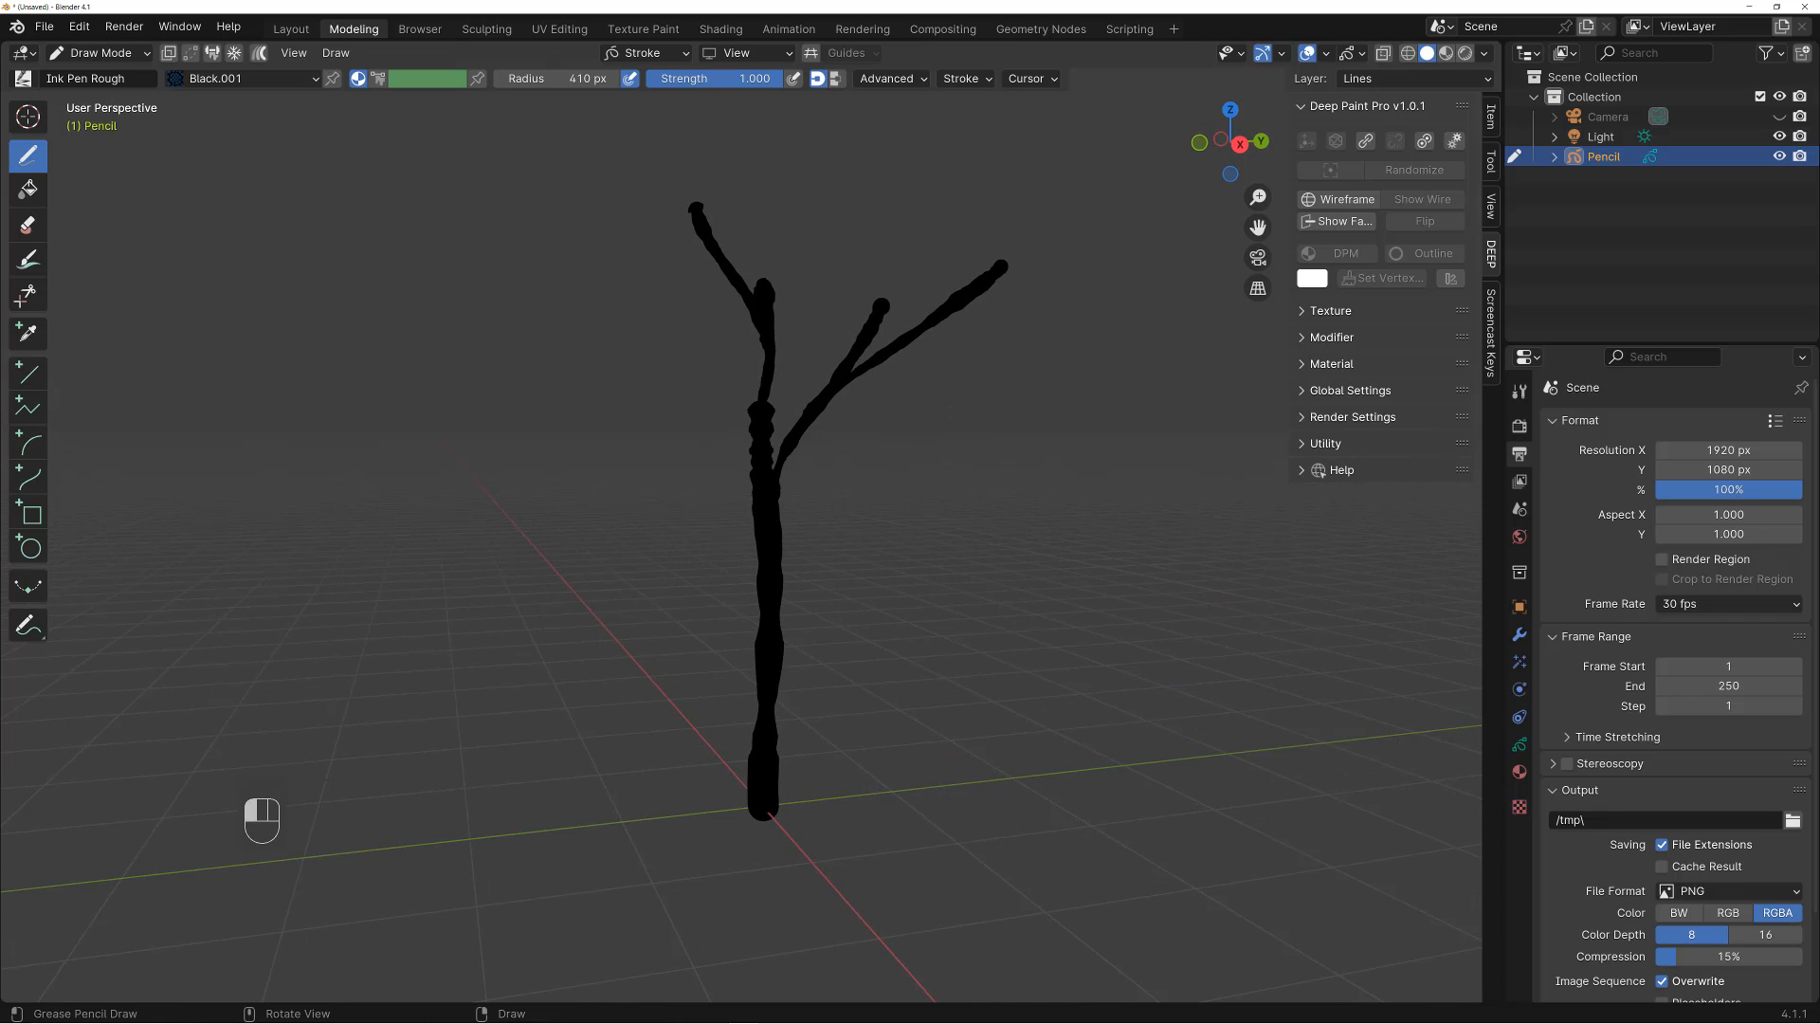
pyautogui.keyDown('alt'); pyautogui.moveTo(636, 284); pyautogui.dragTo(607, 287); pyautogui.keyUp('alt')
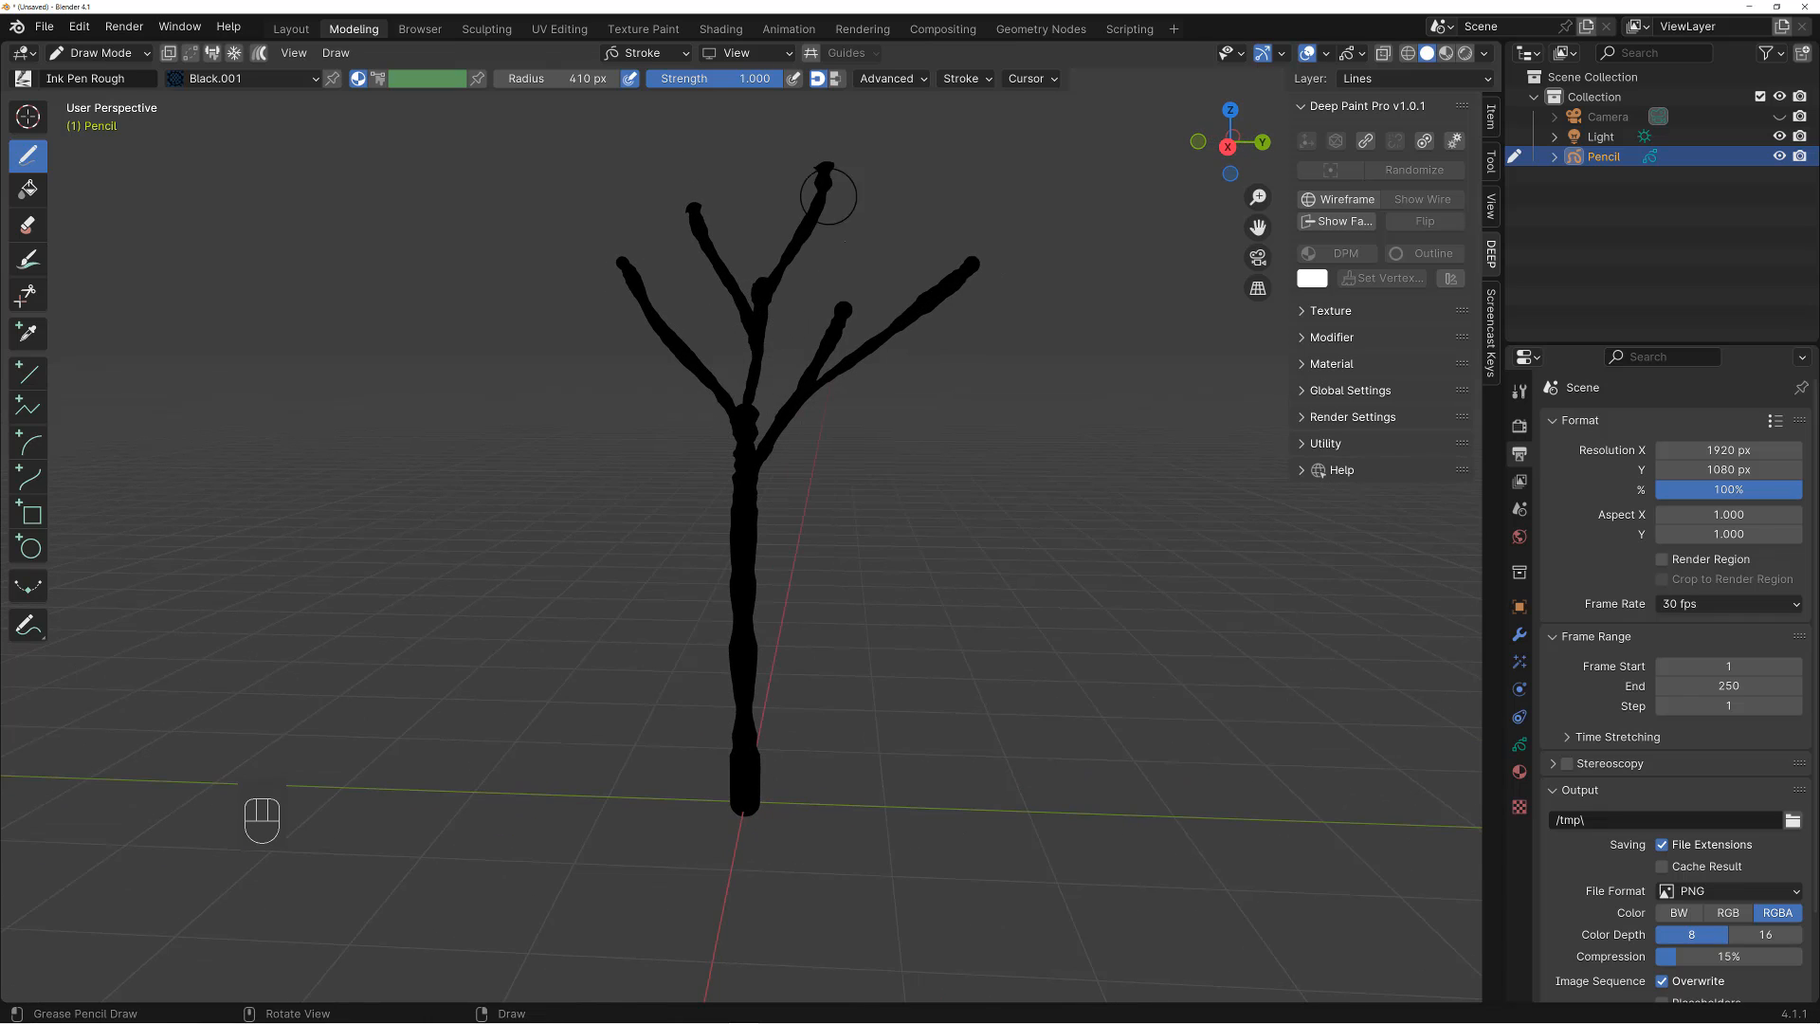
pyautogui.moveTo(828, 197)
pyautogui.keyDown('alt'); pyautogui.mouseDown()
pyautogui.moveTo(711, 351)
pyautogui.moveTo(564, 276)
pyautogui.mouseUp(); pyautogui.keyUp('alt')
pyautogui.moveTo(748, 408)
pyautogui.keyDown('alt'); pyautogui.mouseDown()
pyautogui.moveTo(692, 411)
pyautogui.moveTo(721, 438)
pyautogui.moveTo(860, 314)
pyautogui.moveTo(838, 342)
pyautogui.mouseUp(); pyautogui.keyUp('alt')
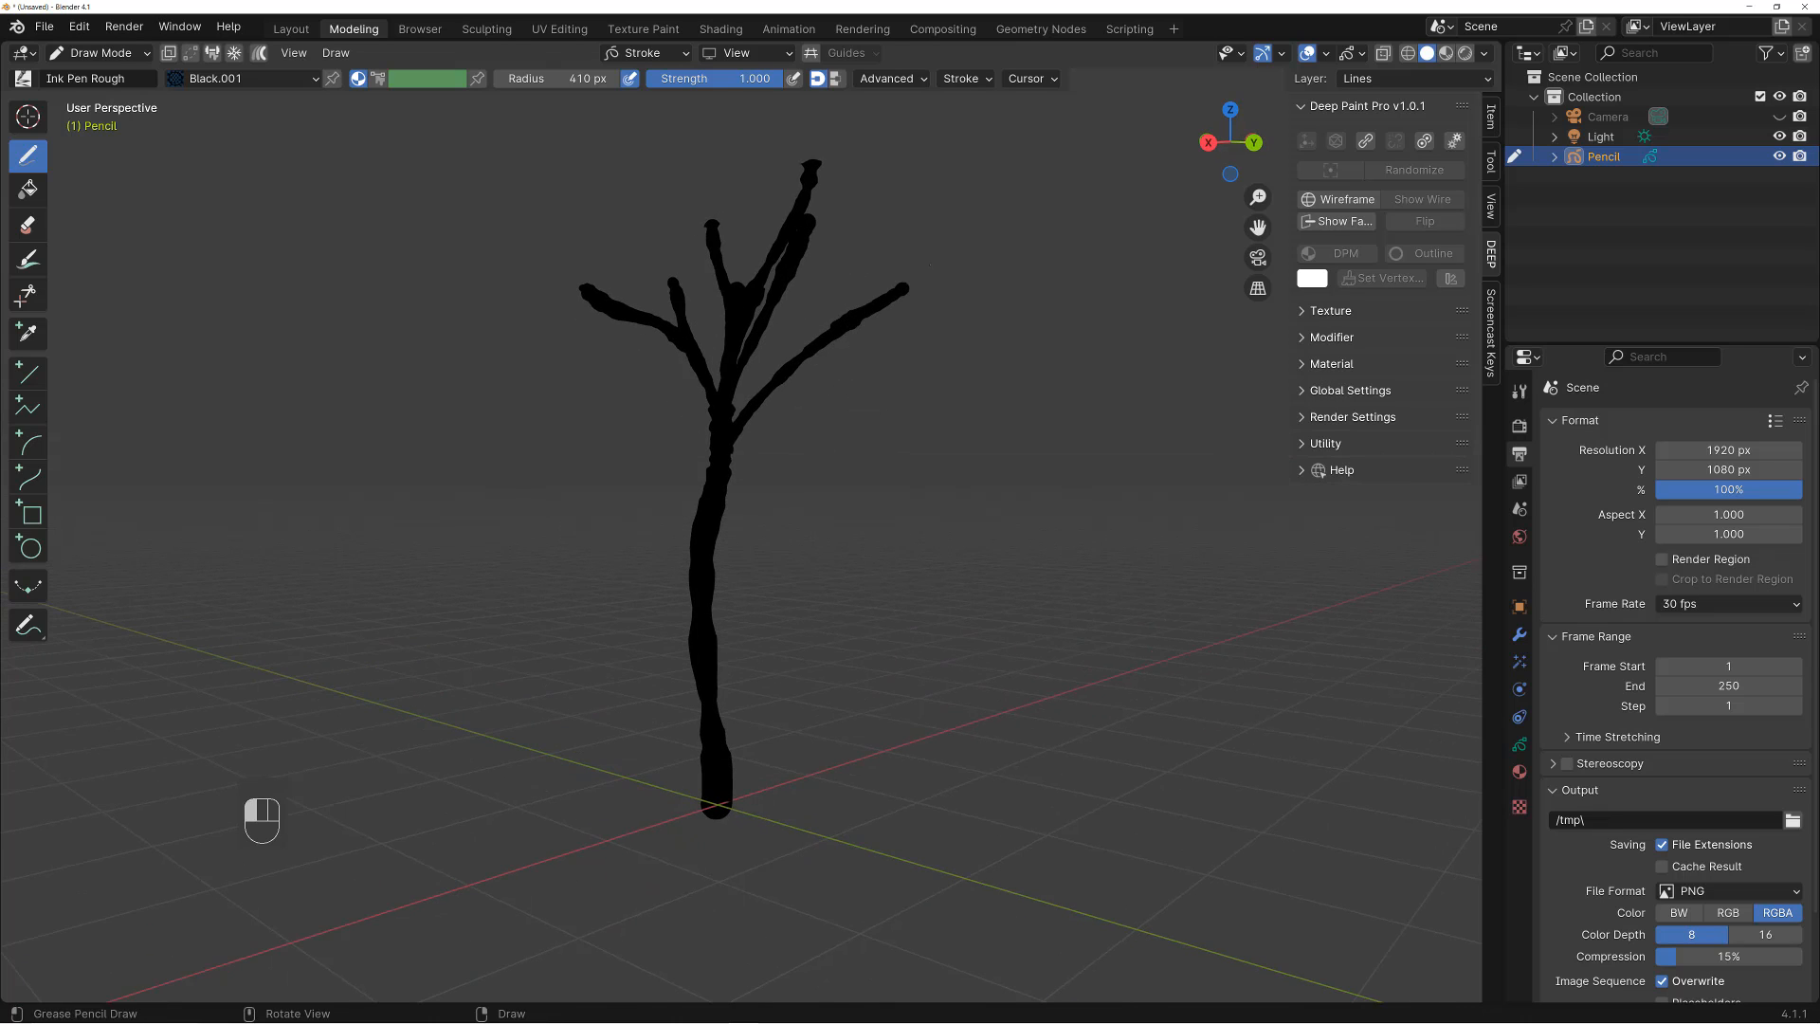
pyautogui.moveTo(930, 262); pyautogui.dragTo(953, 233)
# Add lower branches and side twigs around the trunk, and undo the last stroke
pyautogui.keyDown('alt'); pyautogui.moveTo(861, 361); pyautogui.dragTo(912, 358); pyautogui.keyUp('alt')
pyautogui.moveTo(727, 485); pyautogui.dragTo(628, 399)
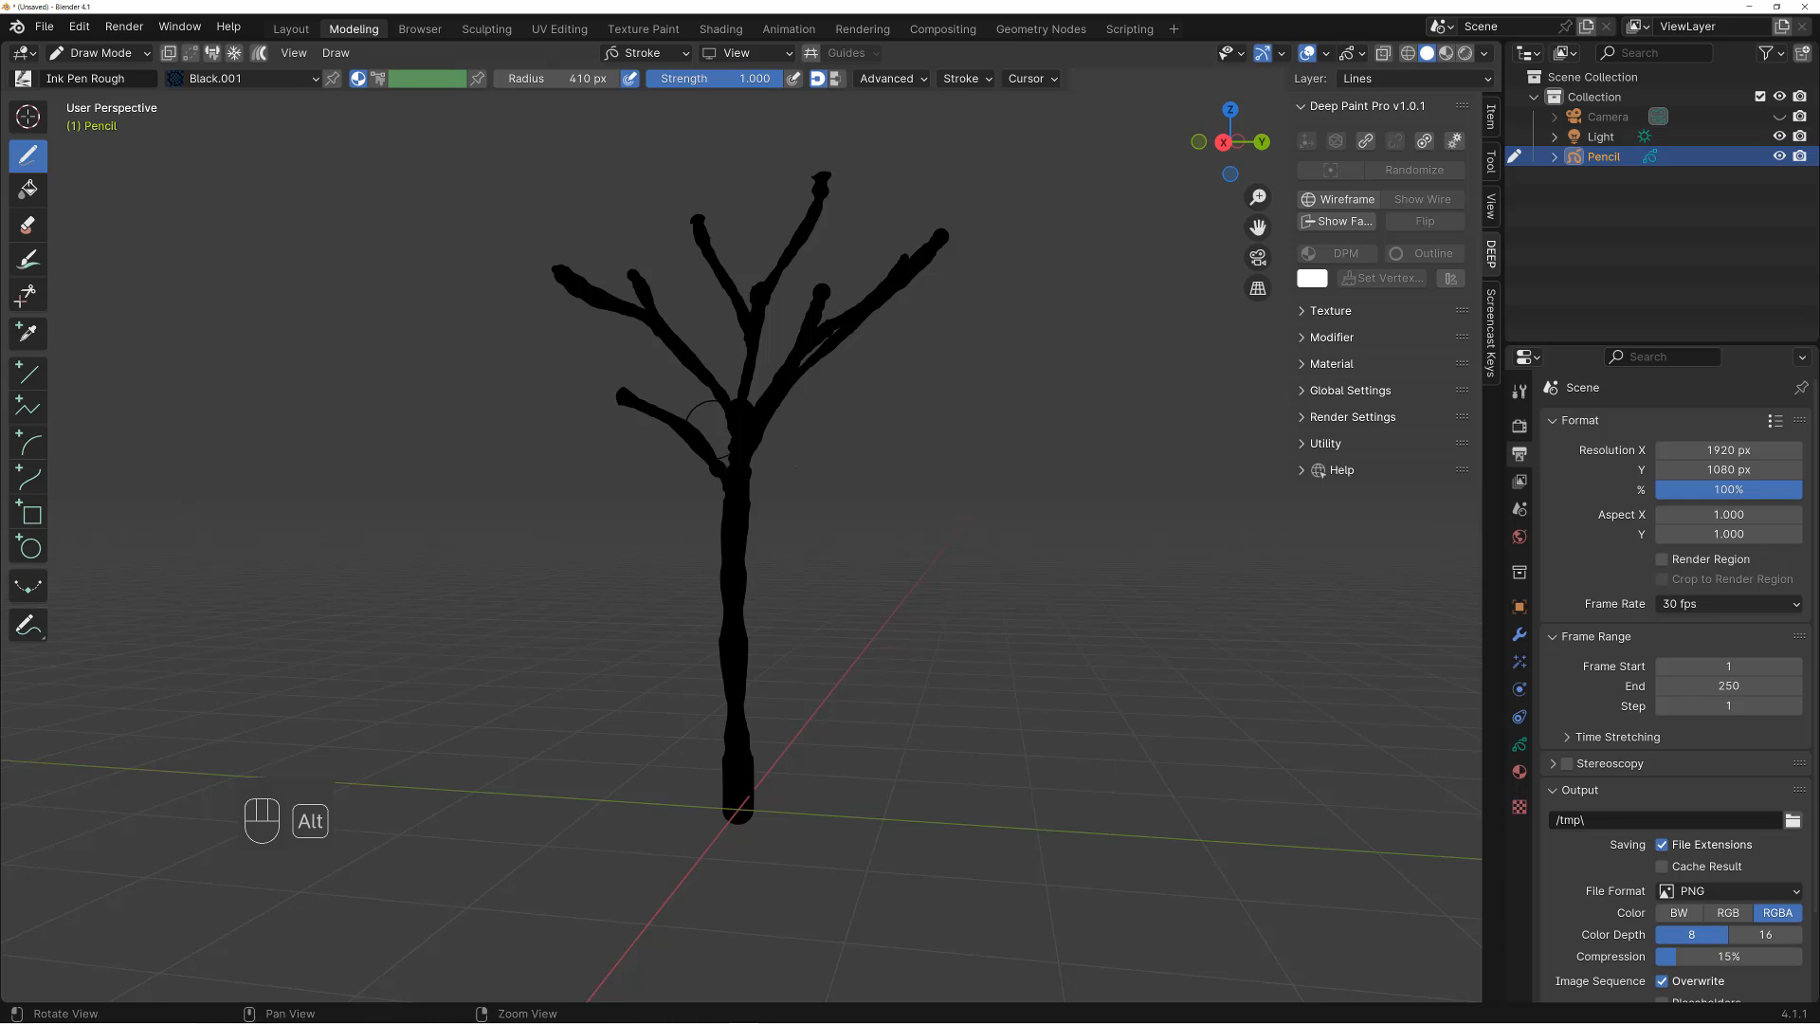
pyautogui.moveTo(792, 481)
pyautogui.keyDown('alt'); pyautogui.mouseDown()
pyautogui.moveTo(672, 503)
pyautogui.moveTo(650, 363)
pyautogui.mouseUp(); pyautogui.keyUp('alt')
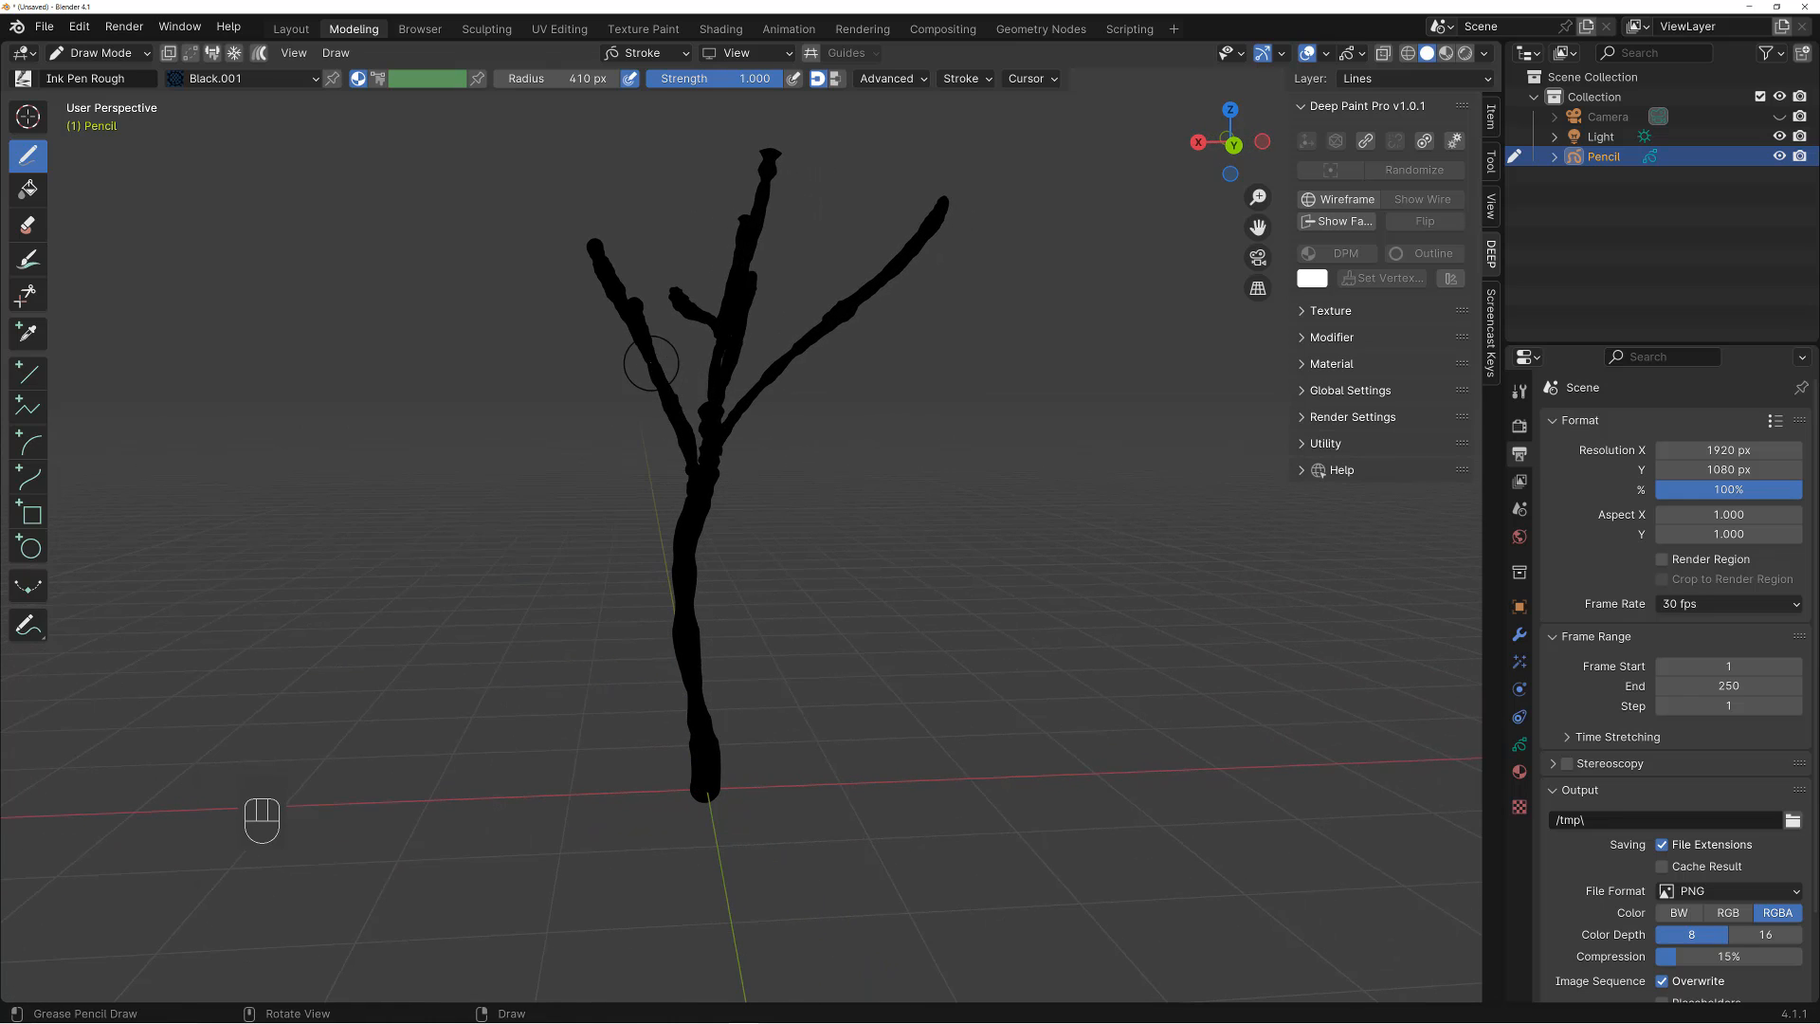
pyautogui.moveTo(729, 446)
pyautogui.keyDown('alt'); pyautogui.mouseDown()
pyautogui.moveTo(844, 414)
pyautogui.moveTo(759, 441)
pyautogui.moveTo(664, 432)
pyautogui.mouseUp(); pyautogui.keyUp('alt')
pyautogui.keyDown('alt'); pyautogui.moveTo(853, 546); pyautogui.dragTo(704, 552); pyautogui.keyUp('alt')
pyautogui.moveTo(776, 474)
pyautogui.keyDown('alt'); pyautogui.mouseDown()
pyautogui.moveTo(958, 488)
pyautogui.moveTo(784, 528)
pyautogui.moveTo(812, 548)
pyautogui.moveTo(930, 436)
pyautogui.moveTo(970, 475)
pyautogui.moveTo(861, 459)
pyautogui.moveTo(723, 507)
pyautogui.moveTo(756, 503)
pyautogui.moveTo(800, 588)
pyautogui.moveTo(844, 536)
pyautogui.moveTo(917, 584)
pyautogui.moveTo(935, 487)
pyautogui.moveTo(869, 565)
pyautogui.moveTo(890, 566)
pyautogui.moveTo(861, 548)
pyautogui.moveTo(887, 536)
pyautogui.moveTo(861, 500)
pyautogui.moveTo(926, 496)
pyautogui.moveTo(898, 496)
pyautogui.moveTo(896, 470)
pyautogui.mouseUp(); pyautogui.keyUp('alt')
pyautogui.hotkey('ctrl', 'z')
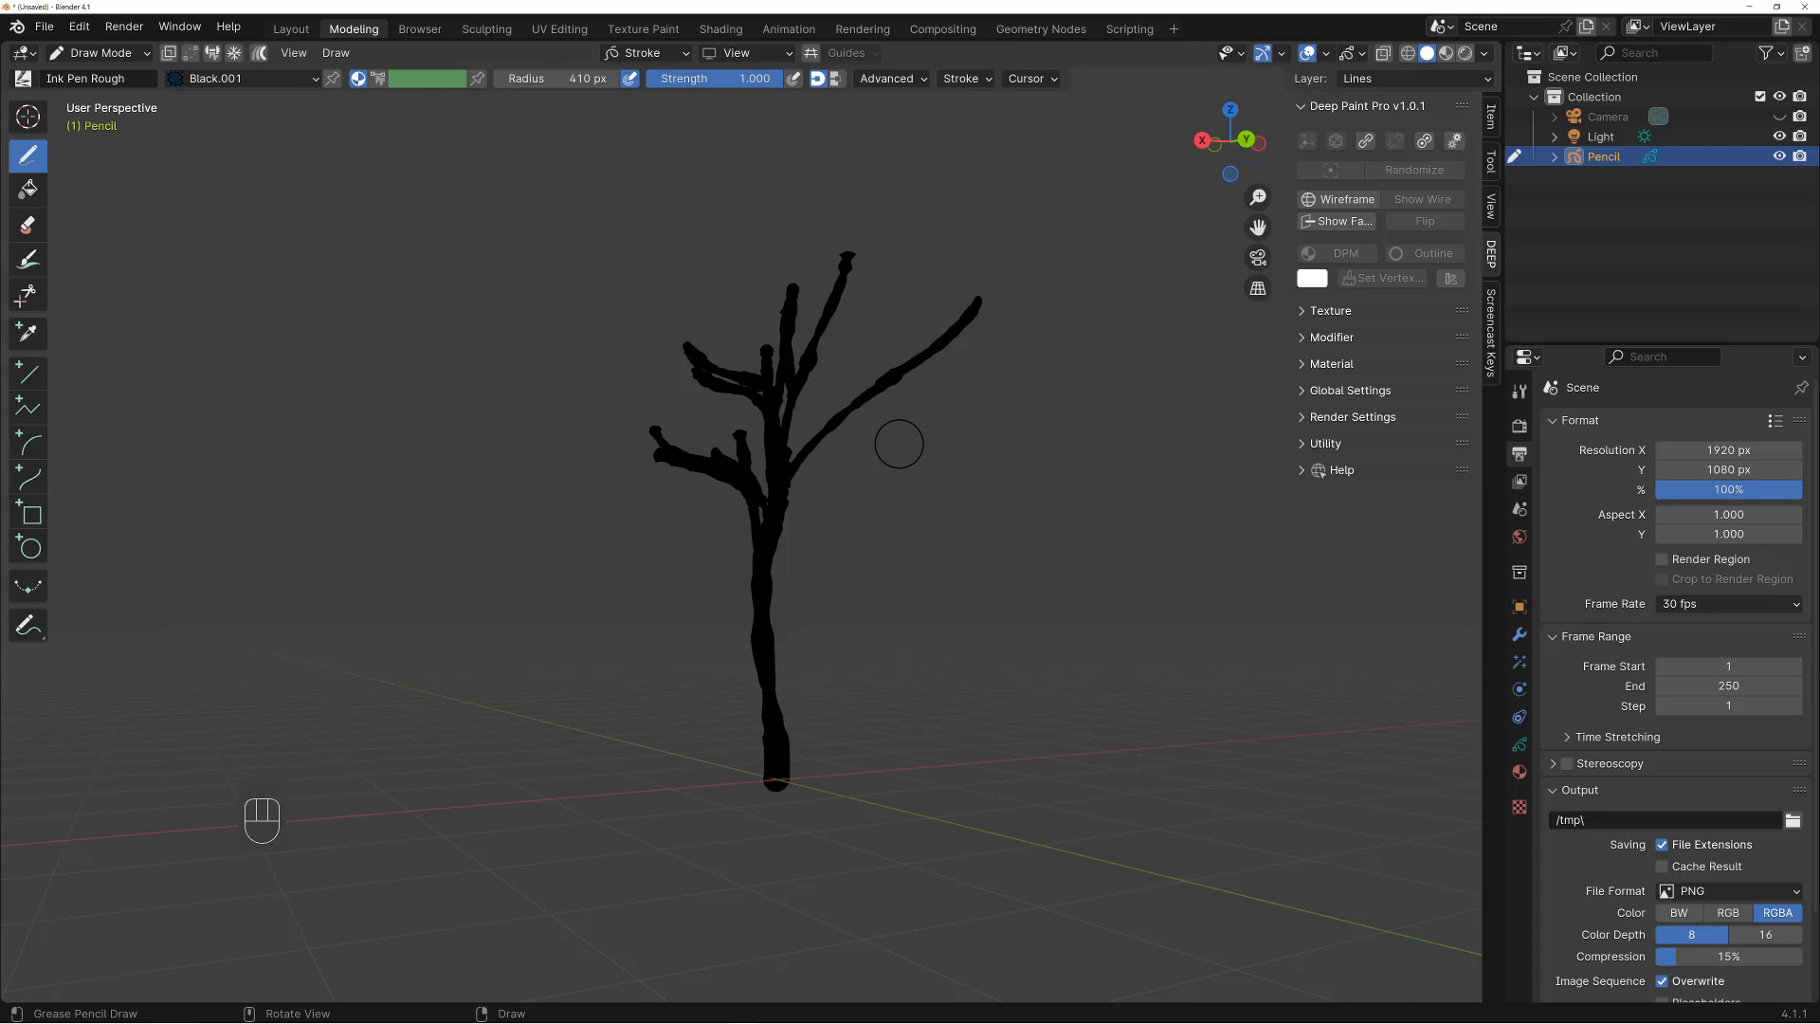
# Switch the tree drawing to Sculpt Mode and set the Push brush radius to 130 px
pyautogui.click(96, 54)
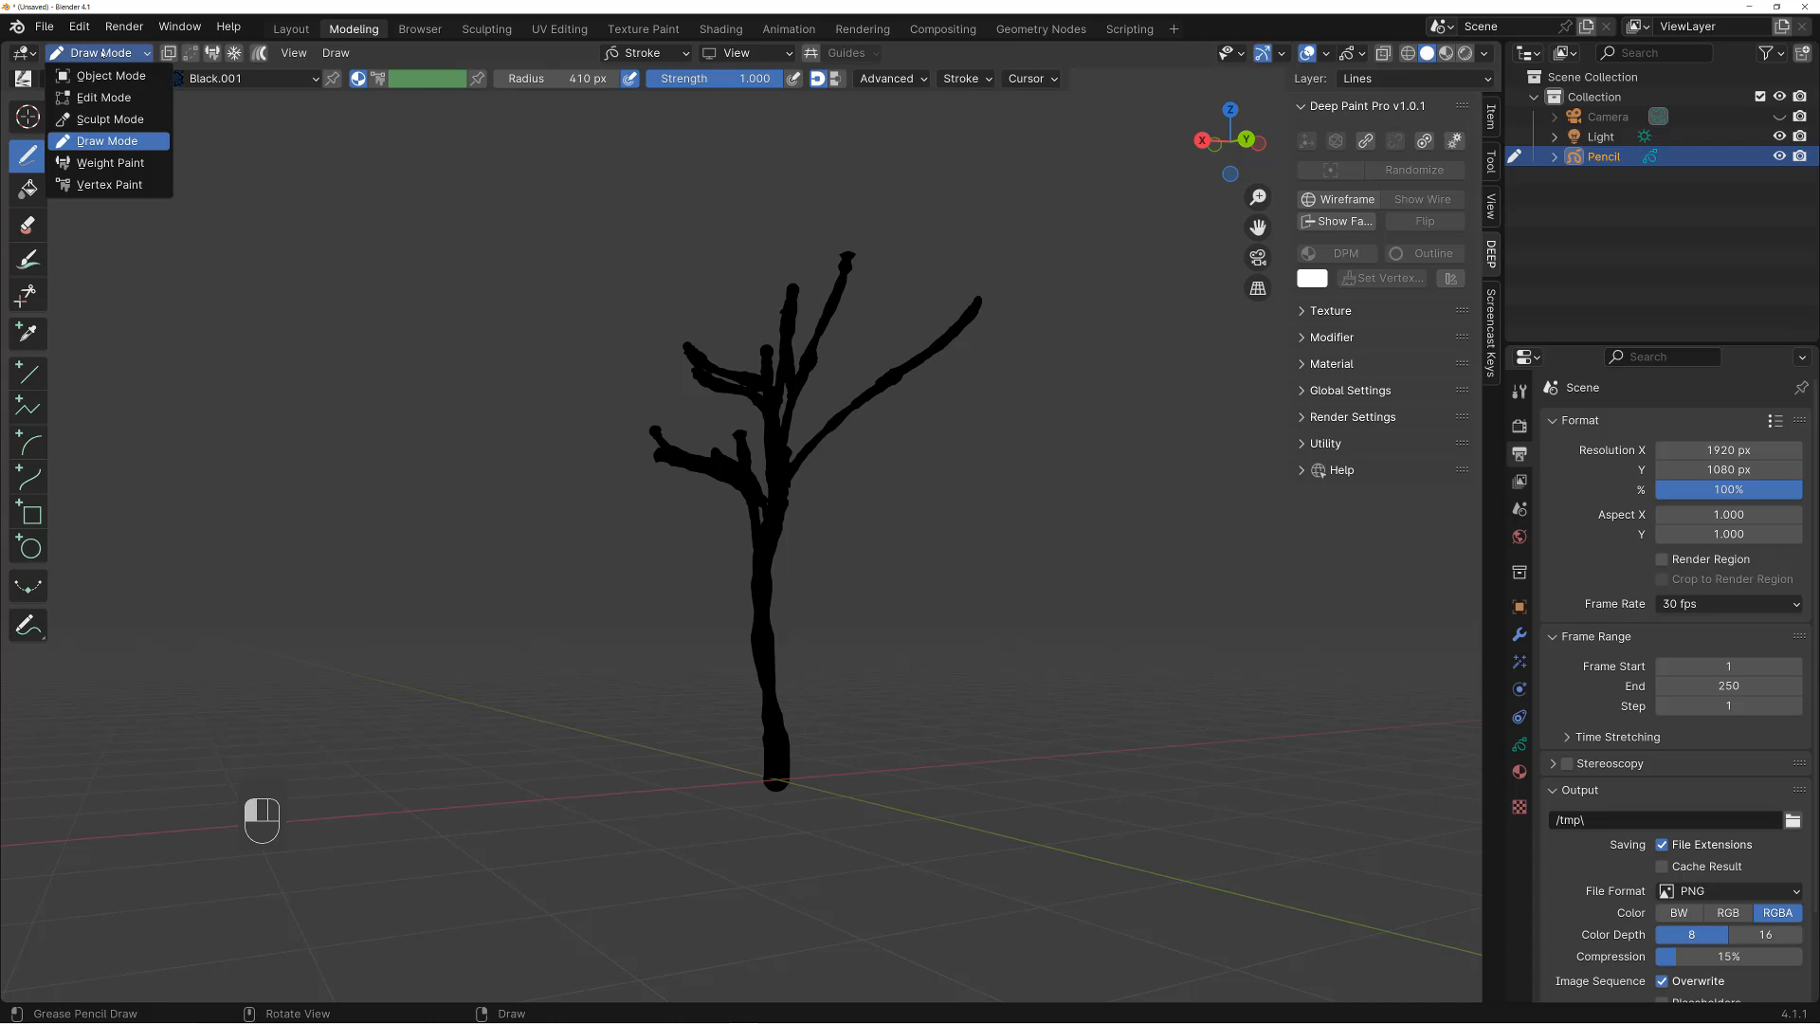
pyautogui.click(117, 121)
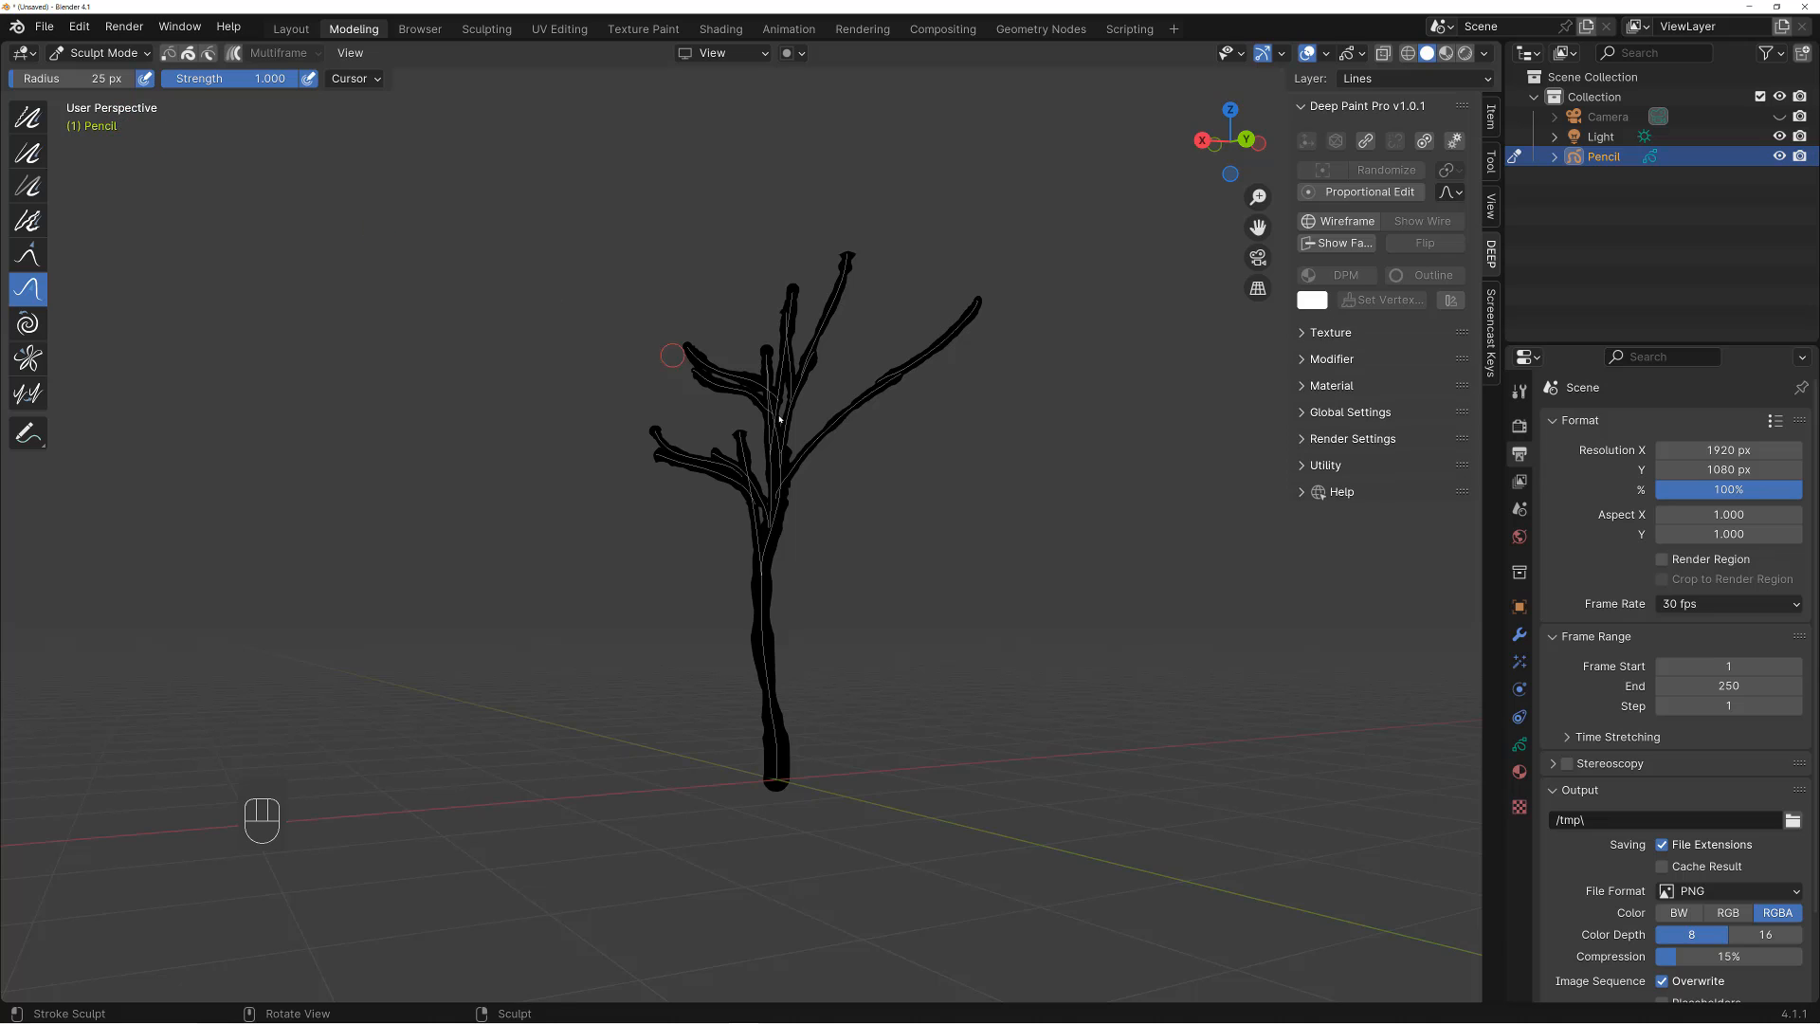
pyautogui.keyDown('alt'); pyautogui.moveTo(896, 458); pyautogui.dragTo(914, 457, button='right'); pyautogui.keyUp('alt')
pyautogui.press('f')
pyautogui.click(943, 456)
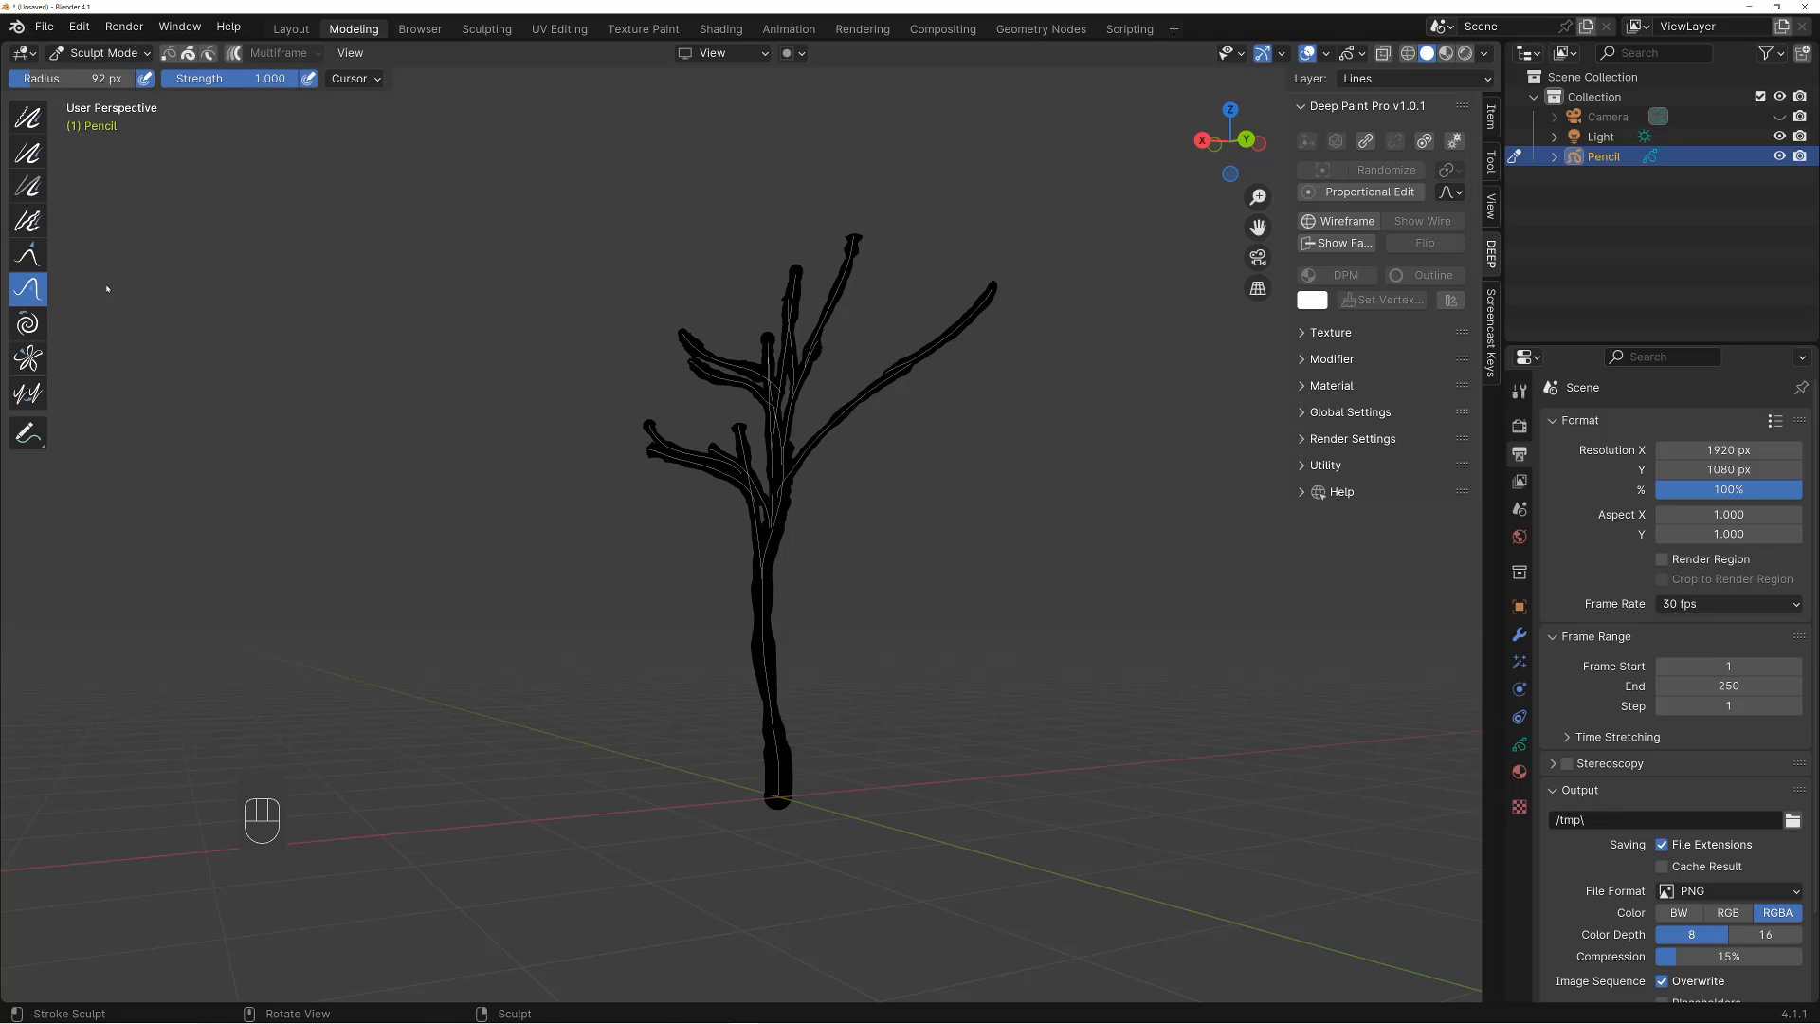
pyautogui.press('f')
pyautogui.click(853, 453)
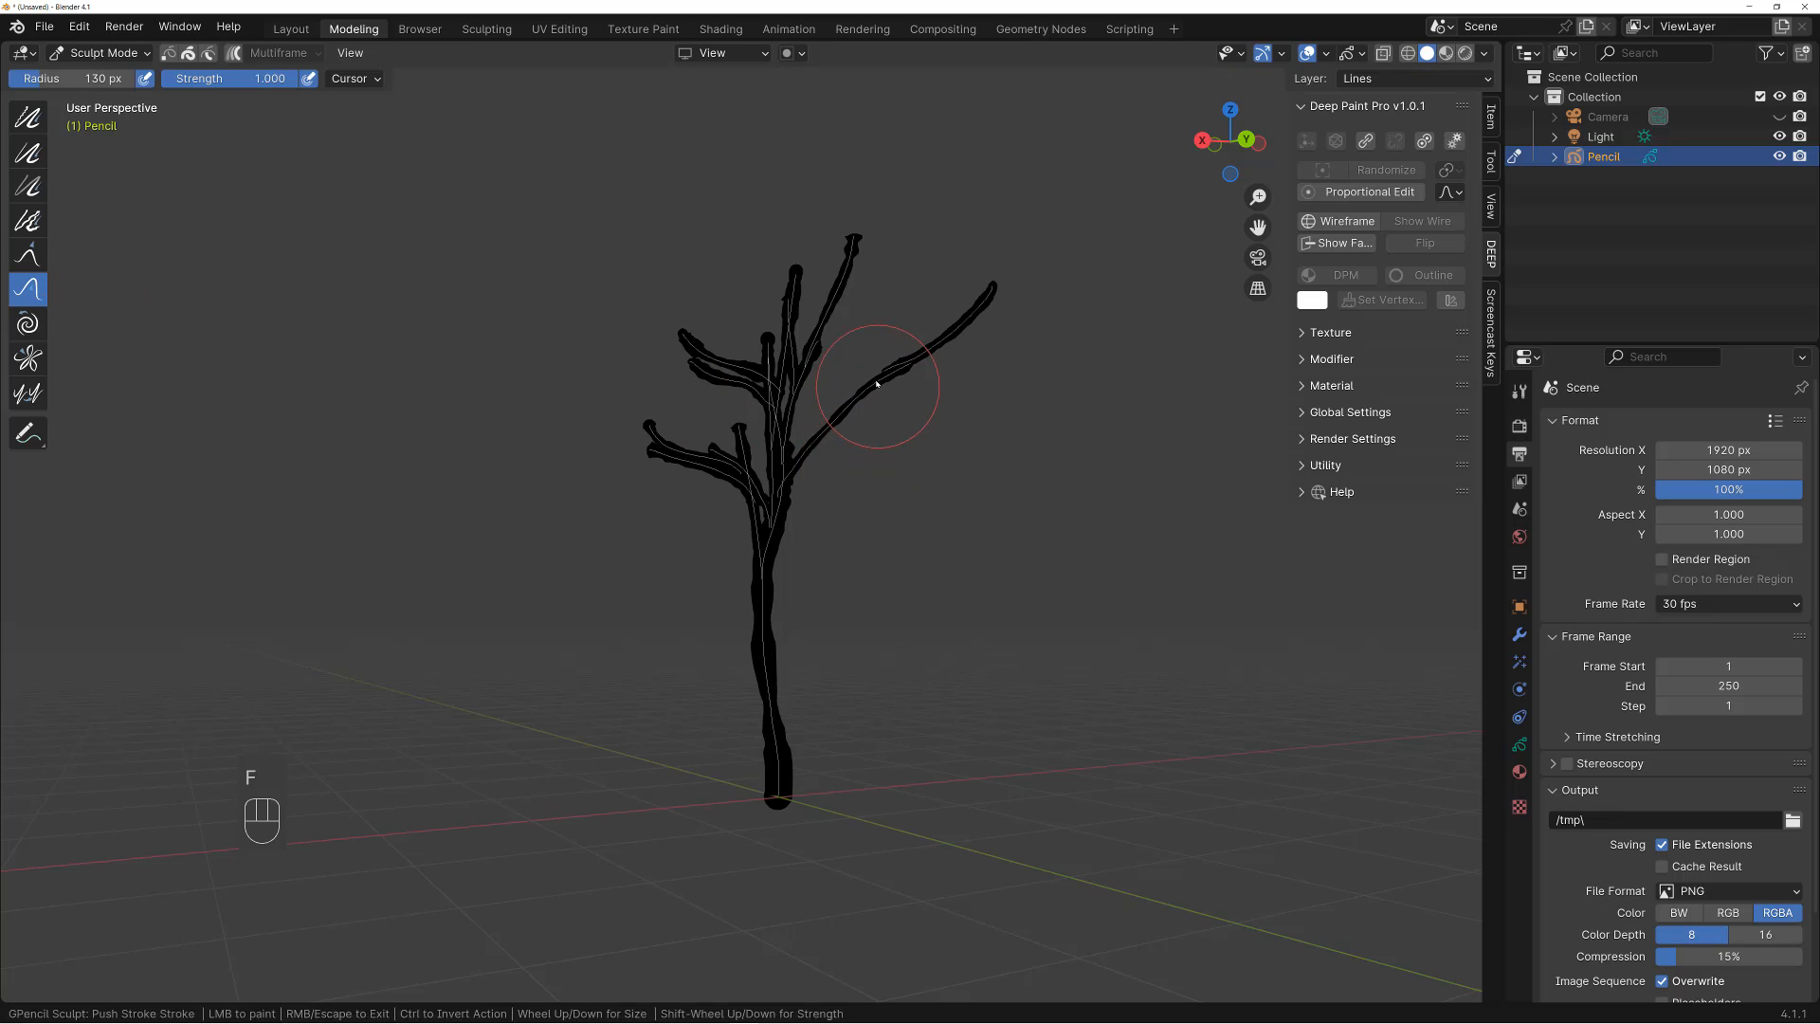
# Push the trunk strokes sideways from several angles to give the trunk a gentle bend
pyautogui.moveTo(877, 435)
pyautogui.keyDown('alt'); pyautogui.mouseDown()
pyautogui.moveTo(821, 450)
pyautogui.moveTo(695, 431)
pyautogui.mouseUp(); pyautogui.keyUp('alt')
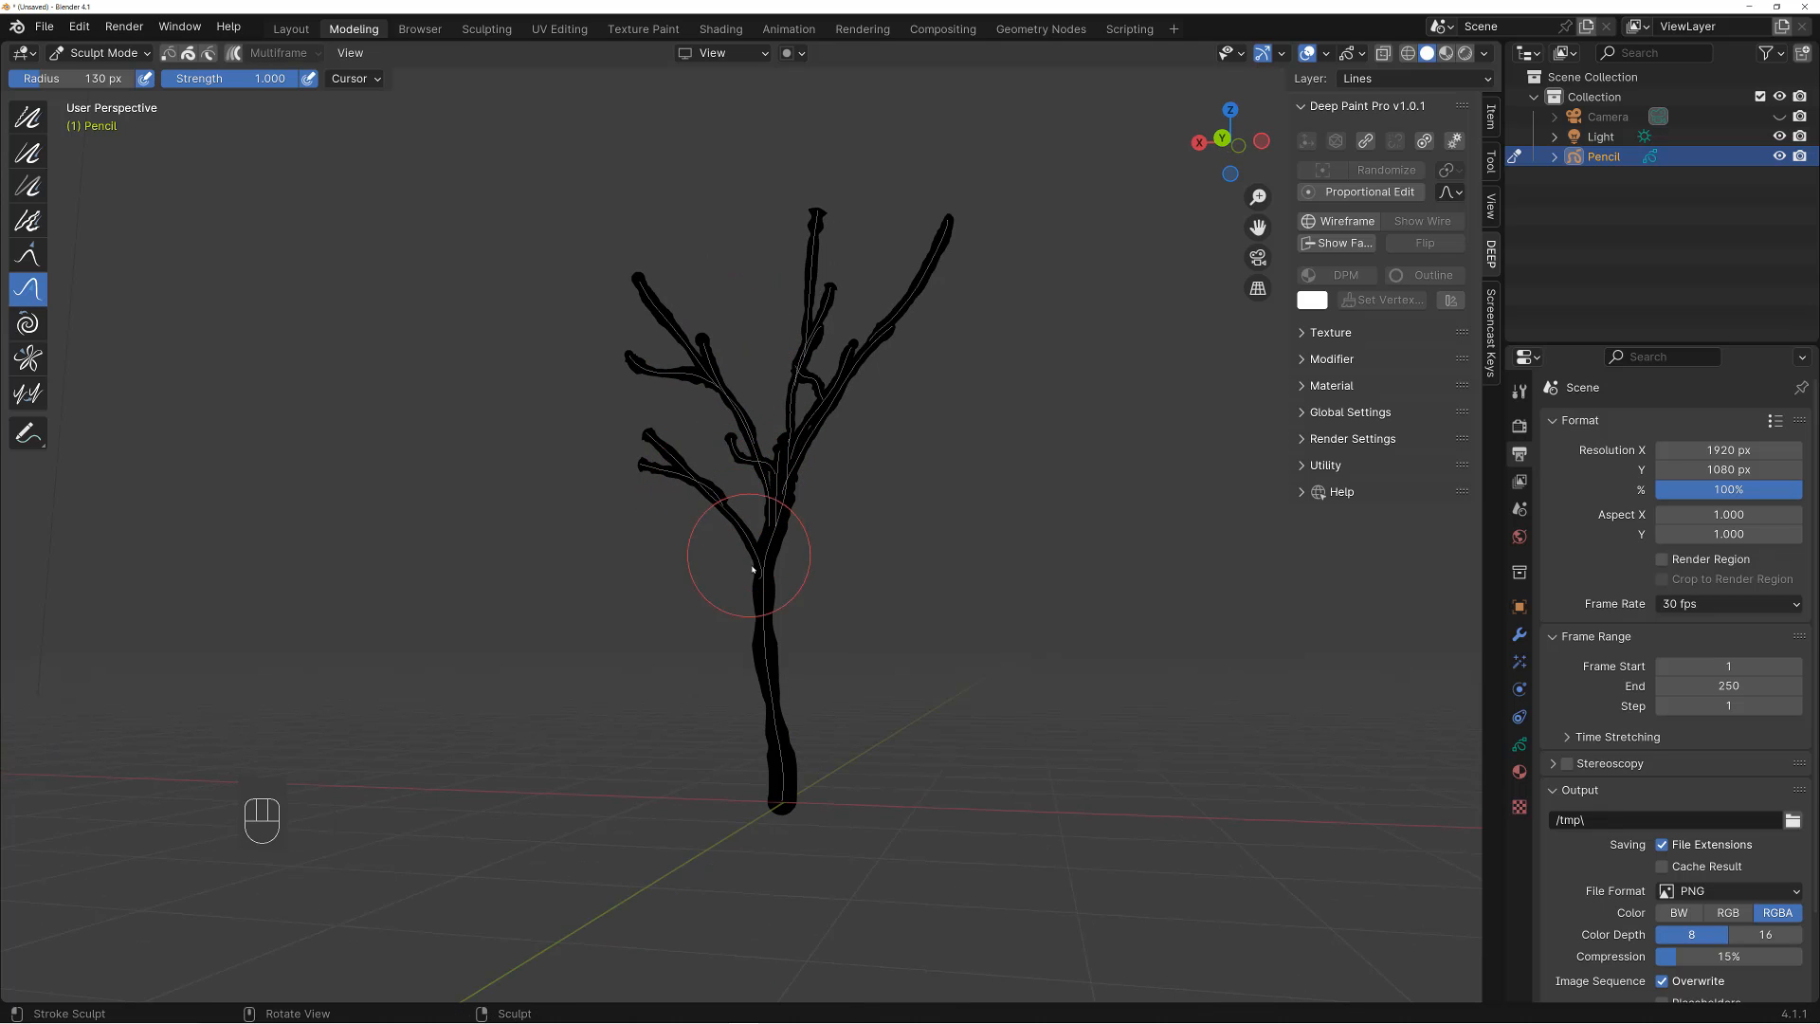
pyautogui.moveTo(756, 609); pyautogui.dragTo(766, 604)
pyautogui.moveTo(777, 739); pyautogui.dragTo(781, 685)
pyautogui.moveTo(824, 517)
pyautogui.keyDown('alt'); pyautogui.mouseDown()
pyautogui.moveTo(731, 526)
pyautogui.moveTo(784, 567)
pyautogui.mouseUp(); pyautogui.keyUp('alt')
pyautogui.moveTo(773, 594); pyautogui.dragTo(797, 593)
pyautogui.keyDown('alt'); pyautogui.moveTo(794, 578); pyautogui.dragTo(705, 578); pyautogui.keyUp('alt')
pyautogui.moveTo(762, 589); pyautogui.dragTo(791, 580)
# Push the upper branches into more natural curves from several viewing angles
pyautogui.moveTo(677, 315); pyautogui.dragTo(687, 292)
pyautogui.keyDown('alt'); pyautogui.moveTo(717, 362); pyautogui.dragTo(684, 364); pyautogui.keyUp('alt')
pyautogui.moveTo(646, 380)
pyautogui.mouseDown()
pyautogui.moveTo(640, 411)
pyautogui.moveTo(664, 390)
pyautogui.mouseUp()
pyautogui.moveTo(790, 373)
pyautogui.mouseDown()
pyautogui.moveTo(783, 407)
pyautogui.moveTo(822, 413)
pyautogui.mouseUp()
pyautogui.moveTo(789, 380)
pyautogui.mouseDown()
pyautogui.moveTo(867, 461)
pyautogui.moveTo(824, 418)
pyautogui.mouseUp()
# Hide the viewport overlays and push the remaining upper and lower branches into varied, spreading curves
pyautogui.hotkey('shift', 'alt', 'z')
pyautogui.moveTo(601, 333)
pyautogui.mouseDown()
pyautogui.moveTo(590, 346)
pyautogui.moveTo(879, 383)
pyautogui.mouseUp()
pyautogui.moveTo(741, 490); pyautogui.dragTo(730, 512)
pyautogui.moveTo(654, 463); pyautogui.dragTo(670, 487)
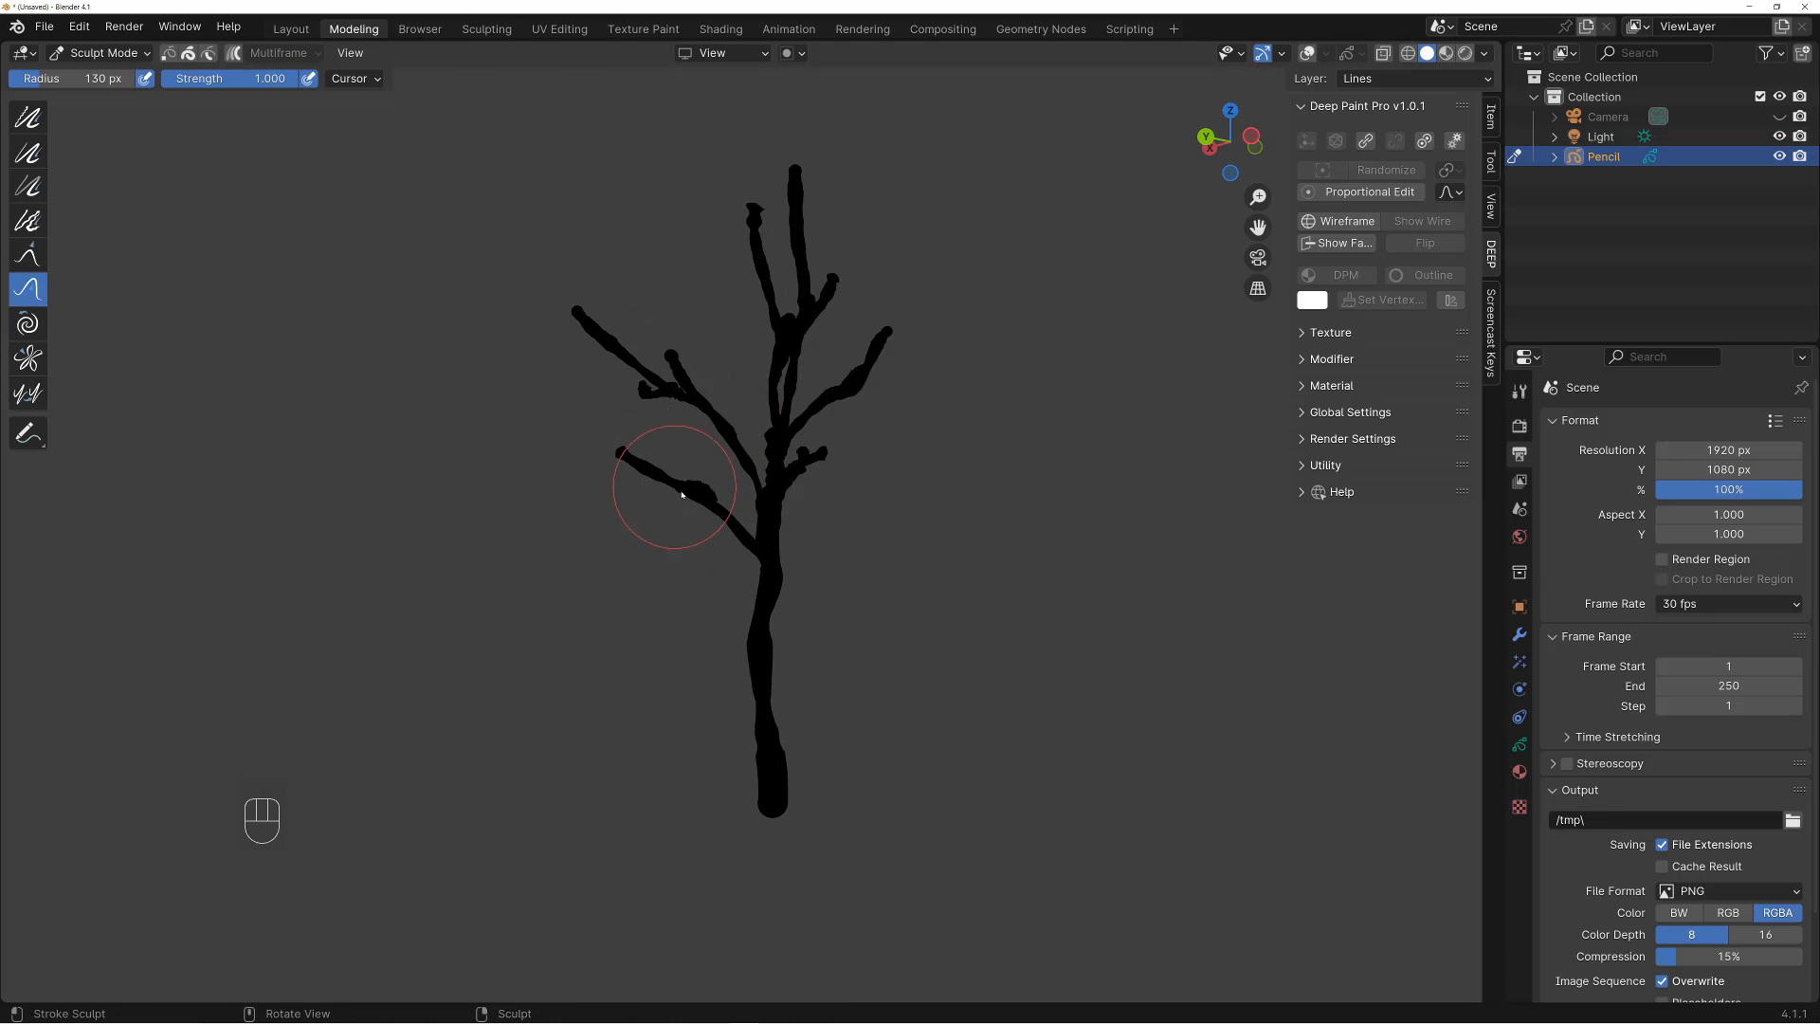
pyautogui.moveTo(751, 540)
pyautogui.keyDown('alt'); pyautogui.mouseDown()
pyautogui.moveTo(825, 625)
pyautogui.moveTo(808, 459)
pyautogui.moveTo(897, 442)
pyautogui.moveTo(858, 400)
pyautogui.moveTo(867, 453)
pyautogui.moveTo(826, 445)
pyautogui.moveTo(830, 417)
pyautogui.mouseUp(); pyautogui.keyUp('alt')
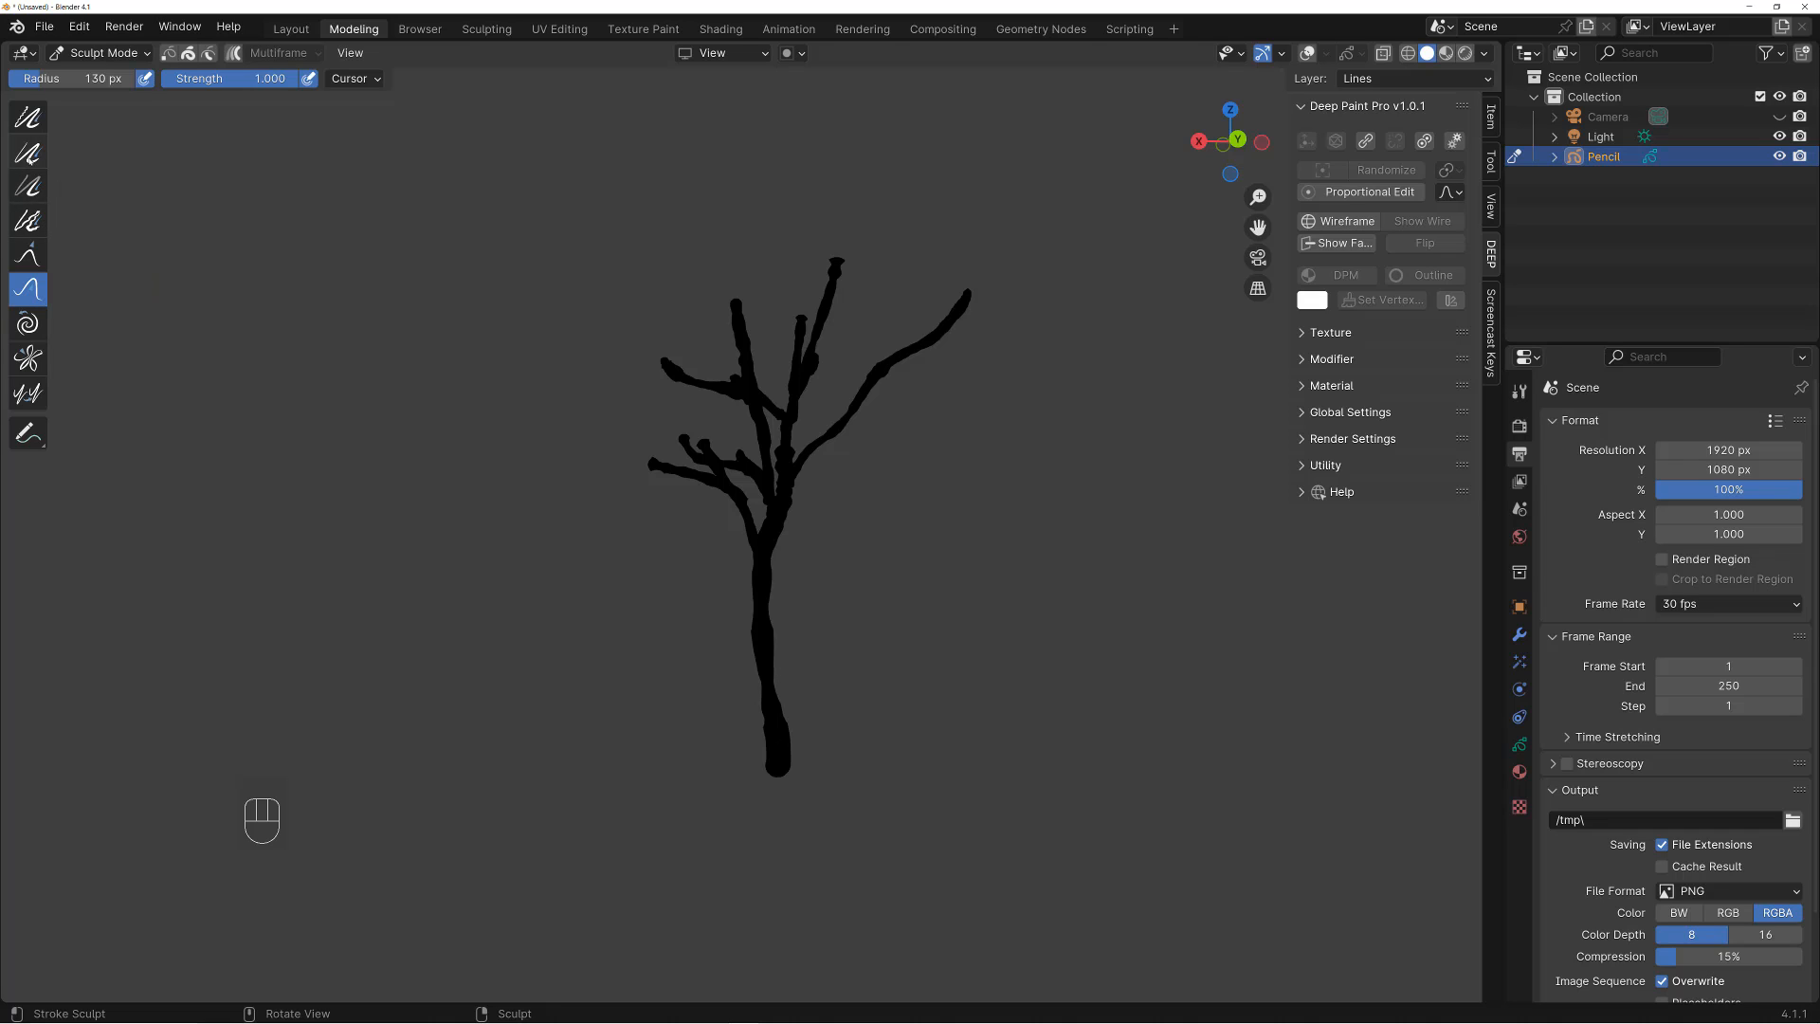
# Thicken the trunk with the Thickness brush at a radius of 130 px
pyautogui.click(27, 152)
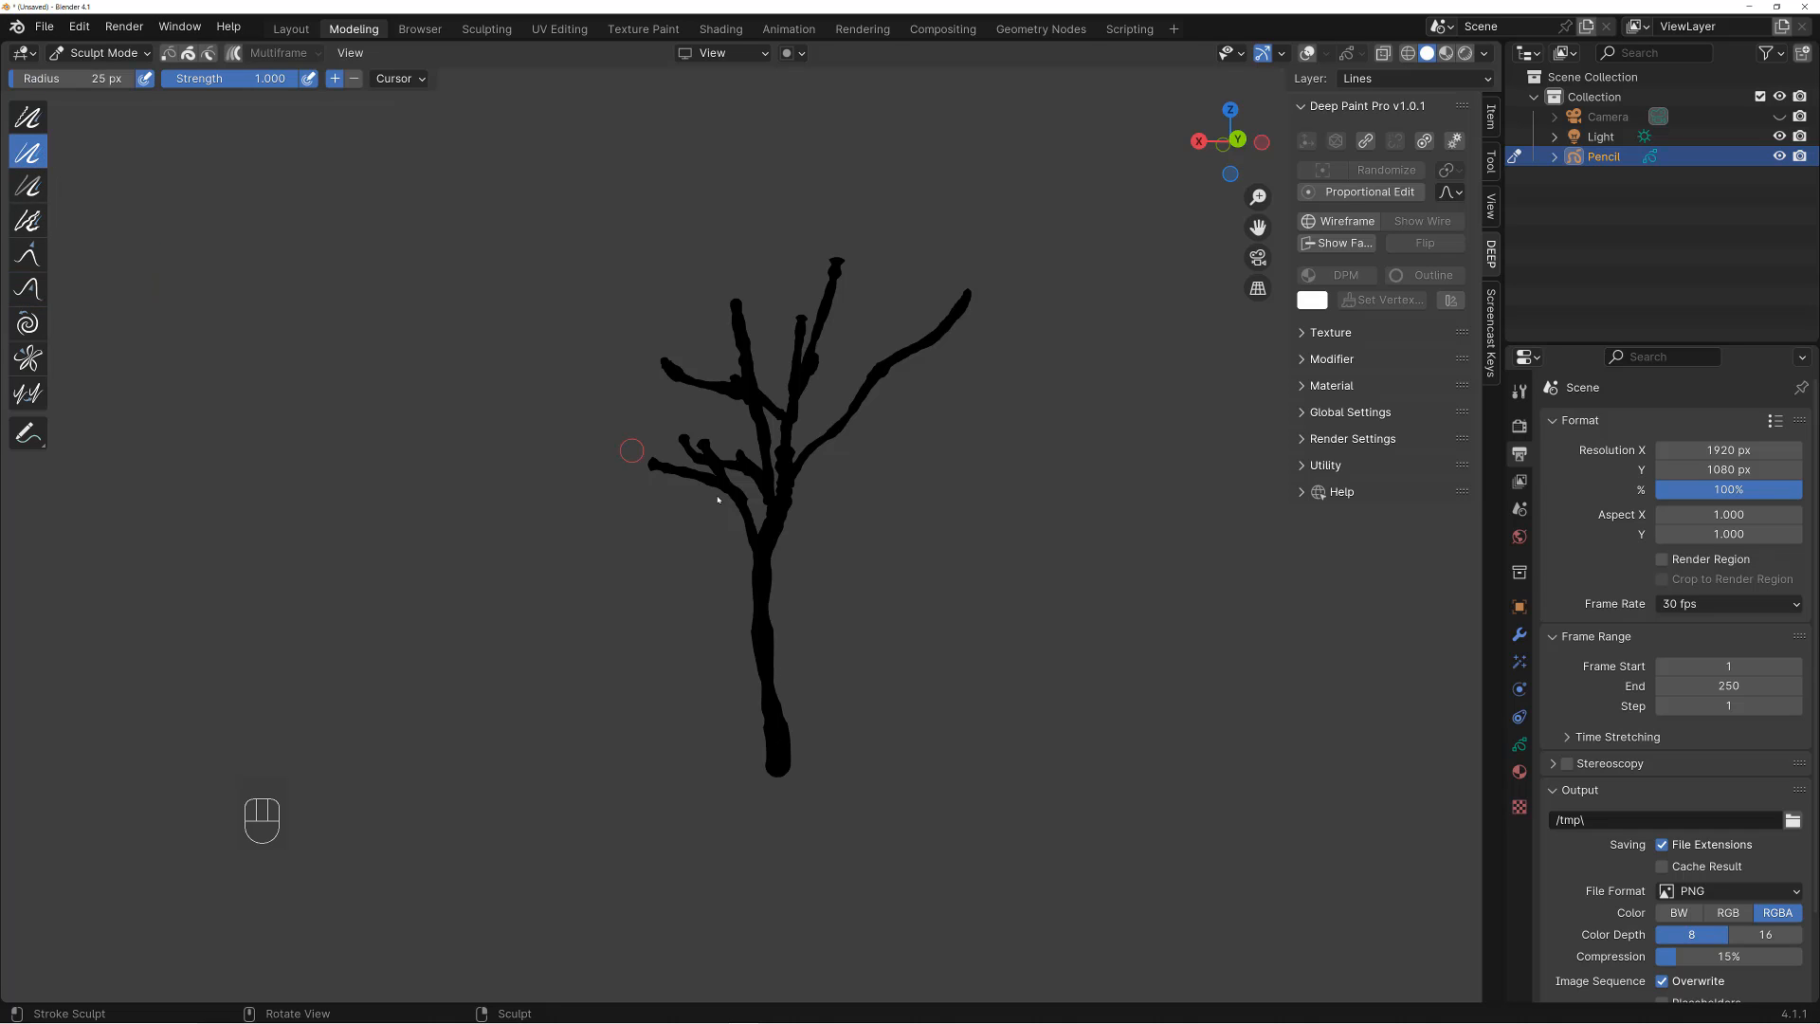
pyautogui.press('f')
pyautogui.moveTo(774, 678)
pyautogui.mouseDown()
pyautogui.moveTo(784, 748)
pyautogui.moveTo(768, 673)
pyautogui.moveTo(851, 636)
pyautogui.moveTo(759, 589)
pyautogui.mouseUp()
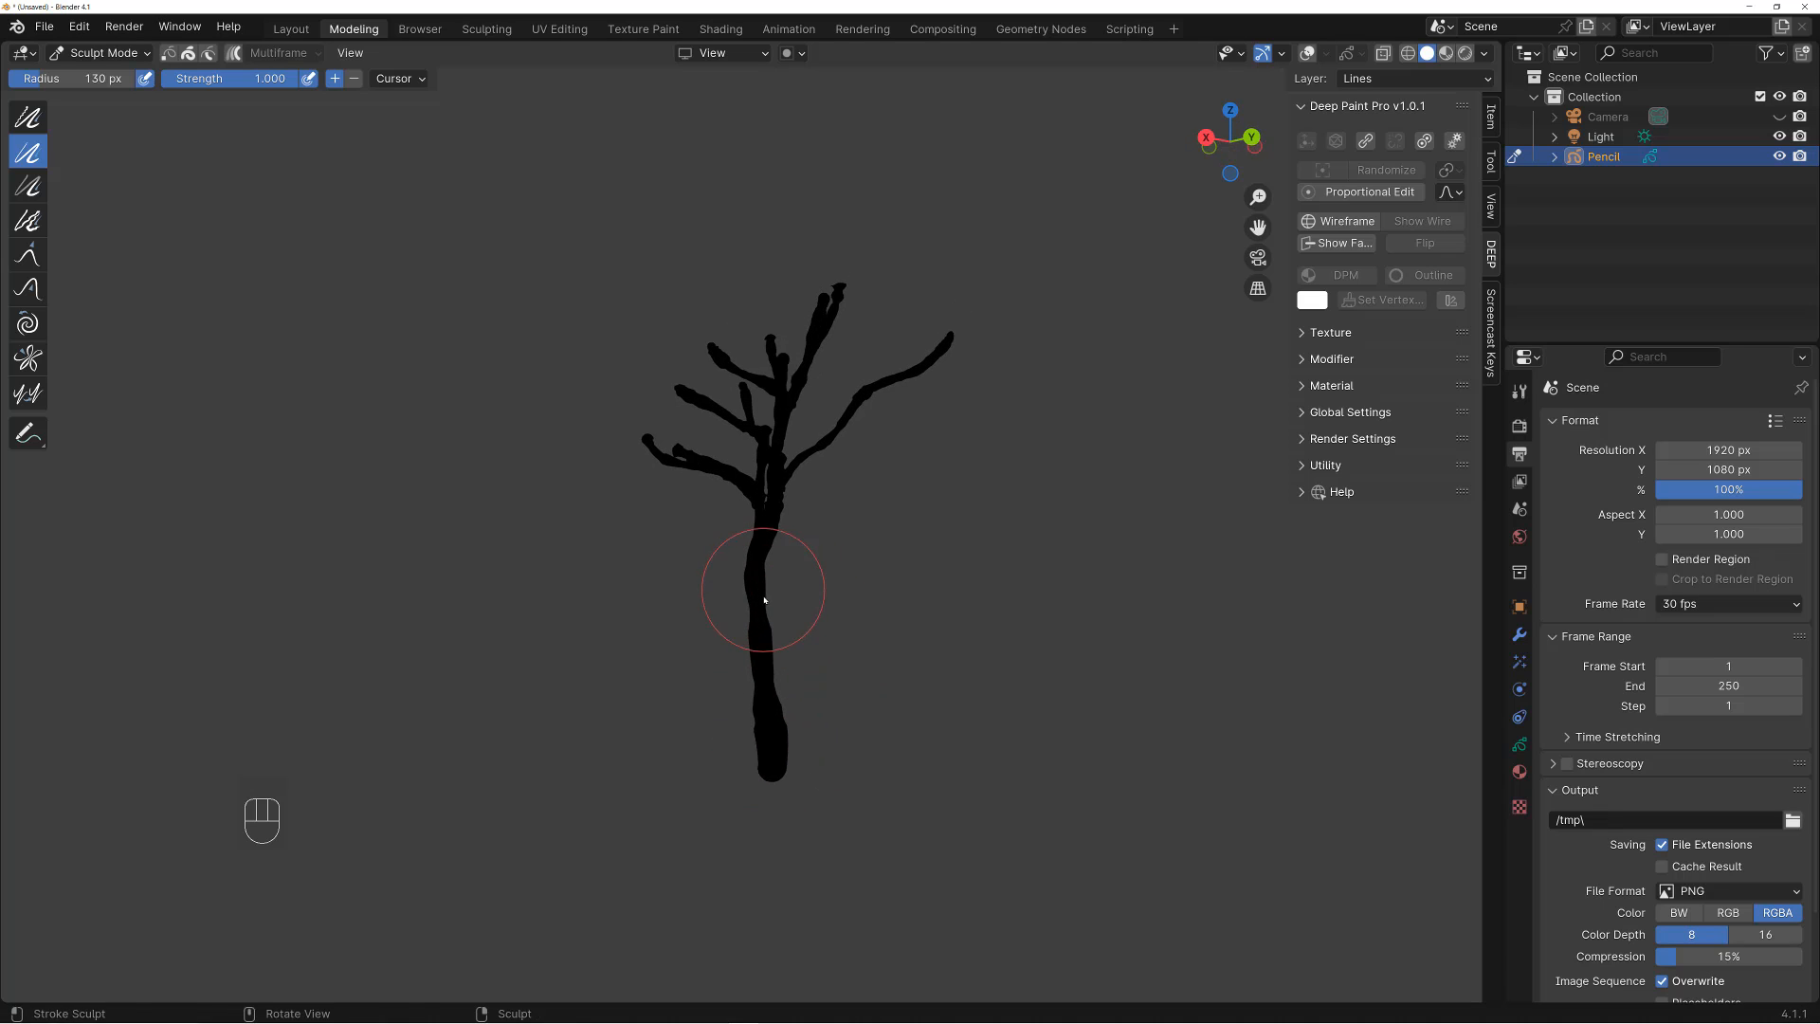
pyautogui.moveTo(772, 700)
pyautogui.keyDown('alt'); pyautogui.mouseDown()
pyautogui.moveTo(797, 540)
pyautogui.moveTo(905, 351)
pyautogui.moveTo(885, 461)
pyautogui.moveTo(916, 427)
pyautogui.mouseUp(); pyautogui.keyUp('alt')
# Thin the branches all around the crown with the Thickness brush's effect inverted
pyautogui.press('ctrl')
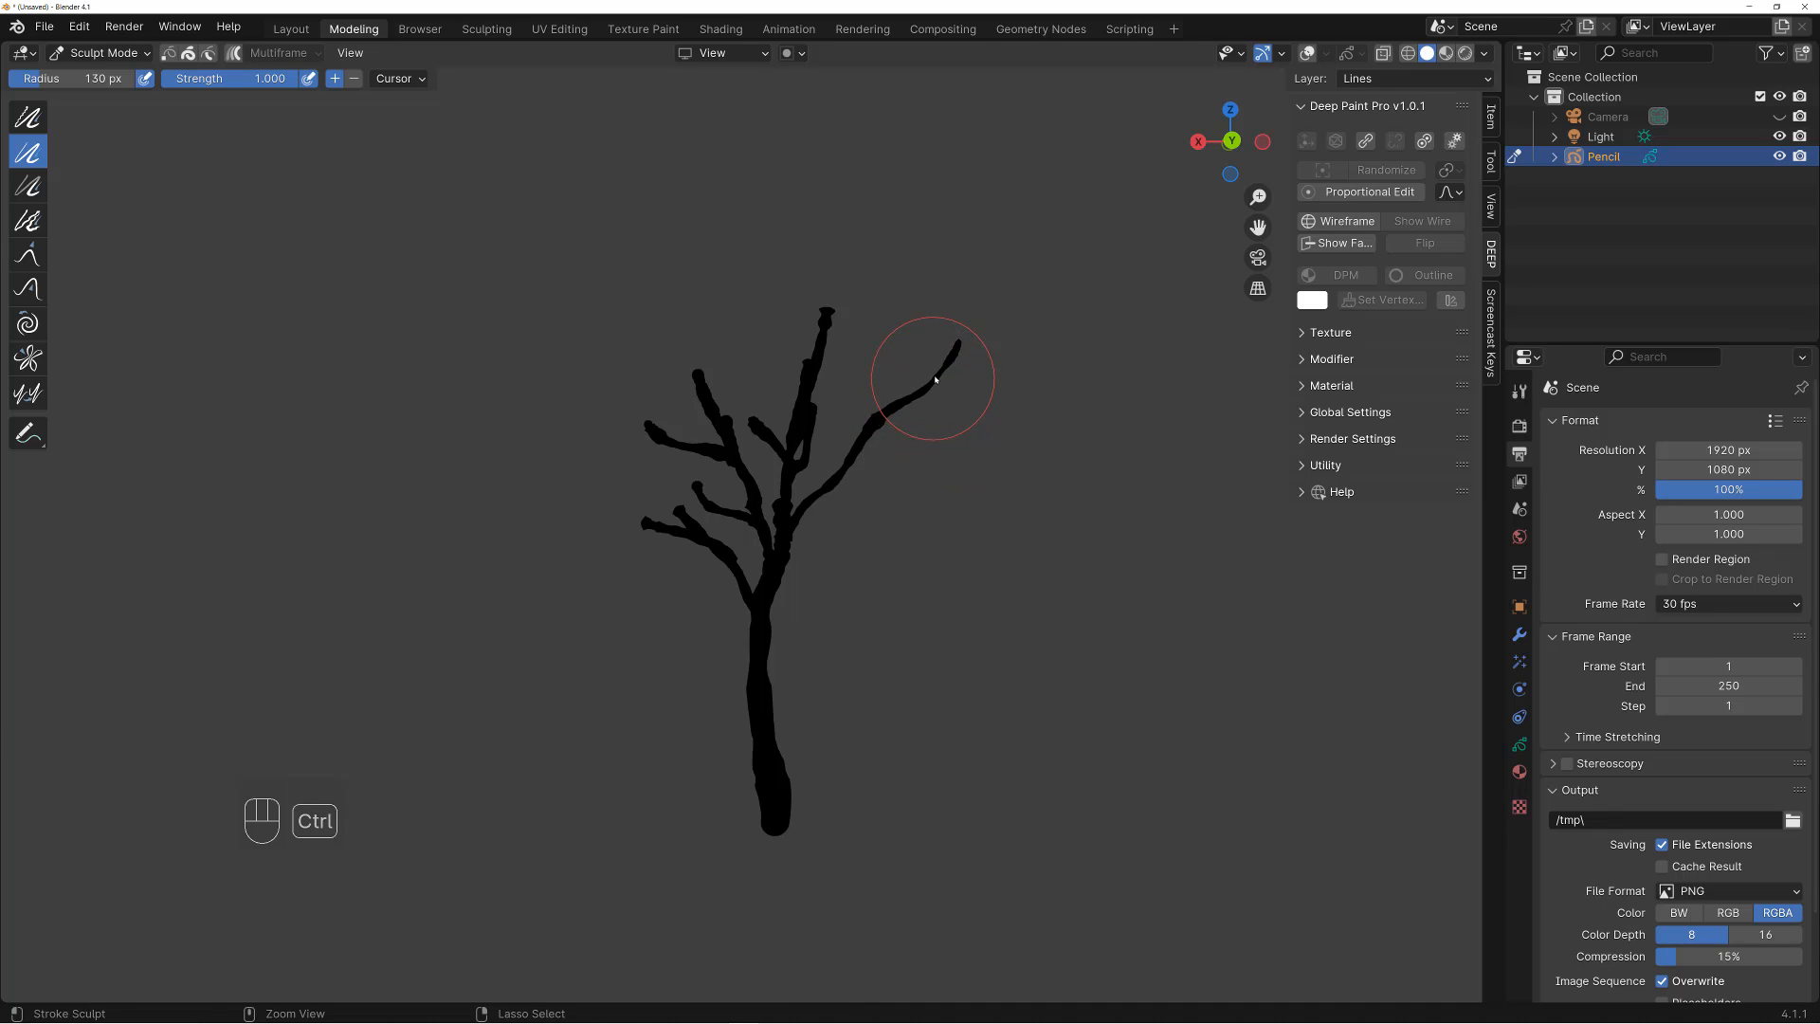
pyautogui.moveTo(804, 400)
pyautogui.keyDown('alt'); pyautogui.mouseDown()
pyautogui.moveTo(690, 411)
pyautogui.moveTo(631, 439)
pyautogui.mouseUp(); pyautogui.keyUp('alt')
pyautogui.moveTo(662, 508)
pyautogui.keyDown('alt'); pyautogui.mouseDown()
pyautogui.moveTo(678, 527)
pyautogui.moveTo(828, 533)
pyautogui.mouseUp(); pyautogui.keyUp('alt')
pyautogui.keyDown('ctrl'); pyautogui.moveTo(823, 522); pyautogui.dragTo(823, 488); pyautogui.keyUp('ctrl')
pyautogui.moveTo(834, 469)
pyautogui.keyDown('ctrl'); pyautogui.mouseDown()
pyautogui.moveTo(848, 453)
pyautogui.moveTo(702, 429)
pyautogui.moveTo(805, 503)
pyautogui.mouseUp(); pyautogui.keyUp('ctrl')
pyautogui.moveTo(680, 438); pyautogui.dragTo(811, 542)
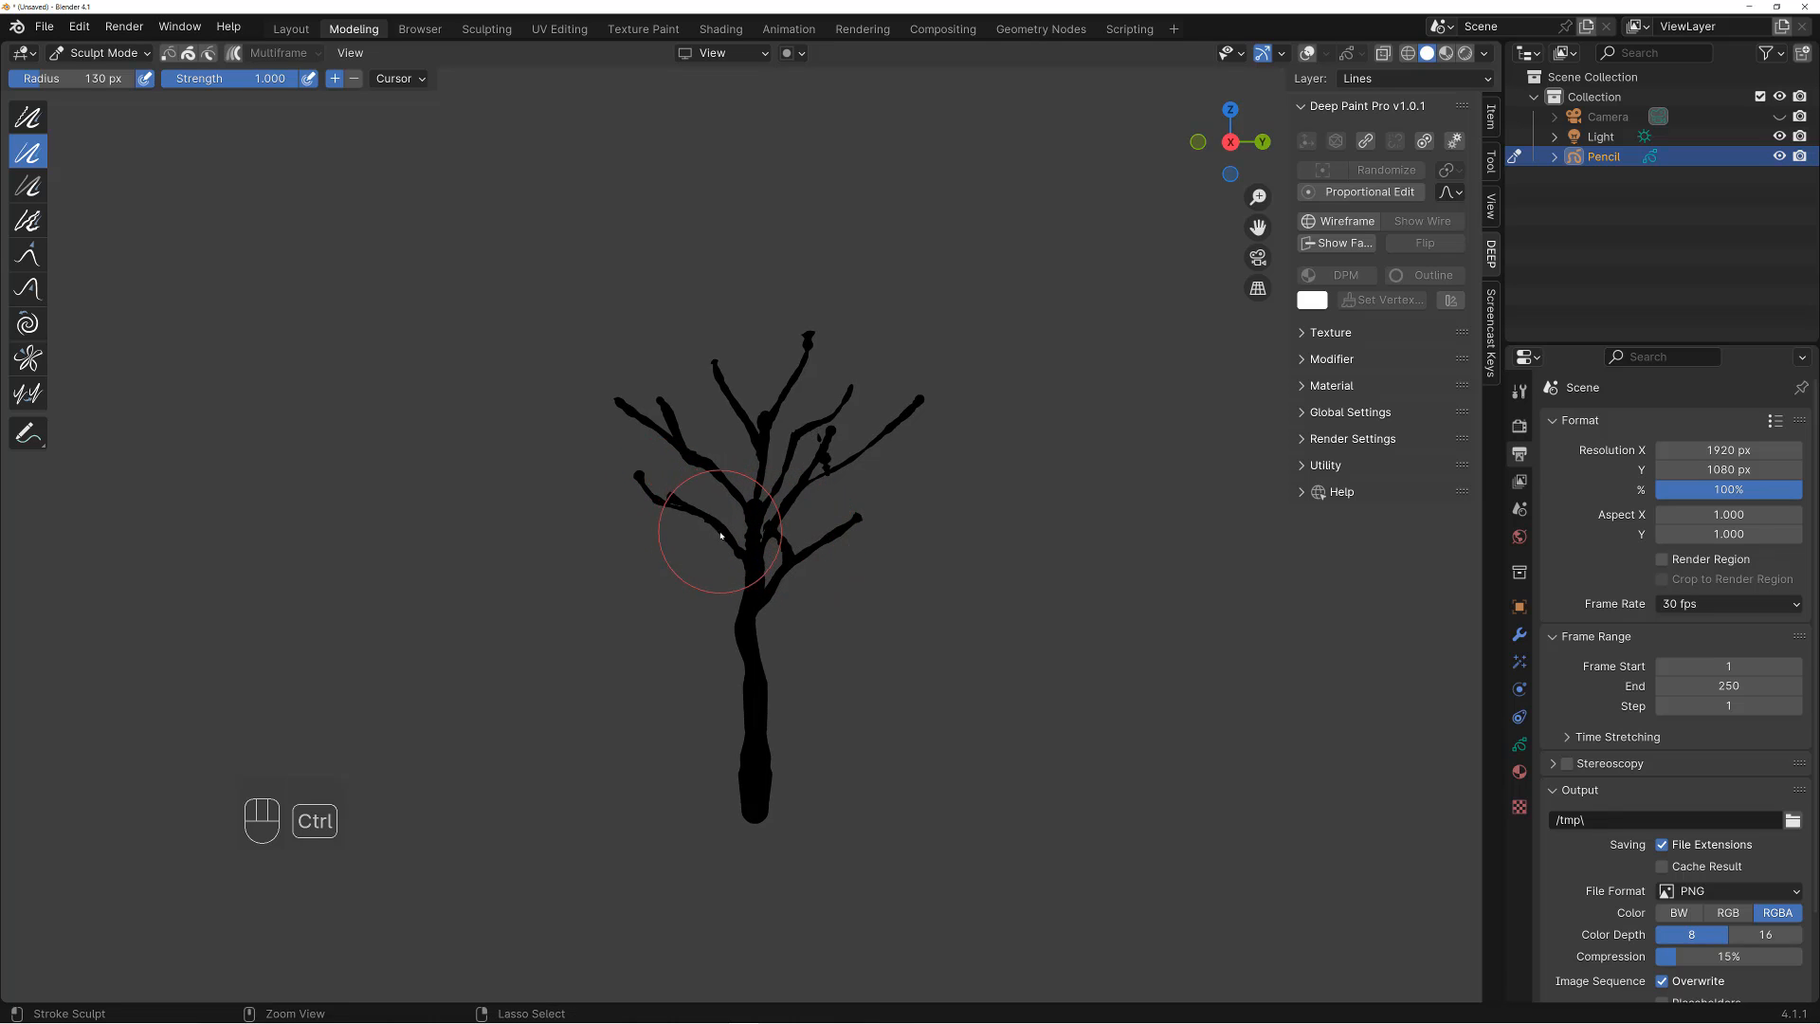
pyautogui.moveTo(702, 520)
pyautogui.keyDown('alt'); pyautogui.mouseDown()
pyautogui.moveTo(825, 540)
pyautogui.moveTo(750, 654)
pyautogui.mouseUp(); pyautogui.keyUp('alt')
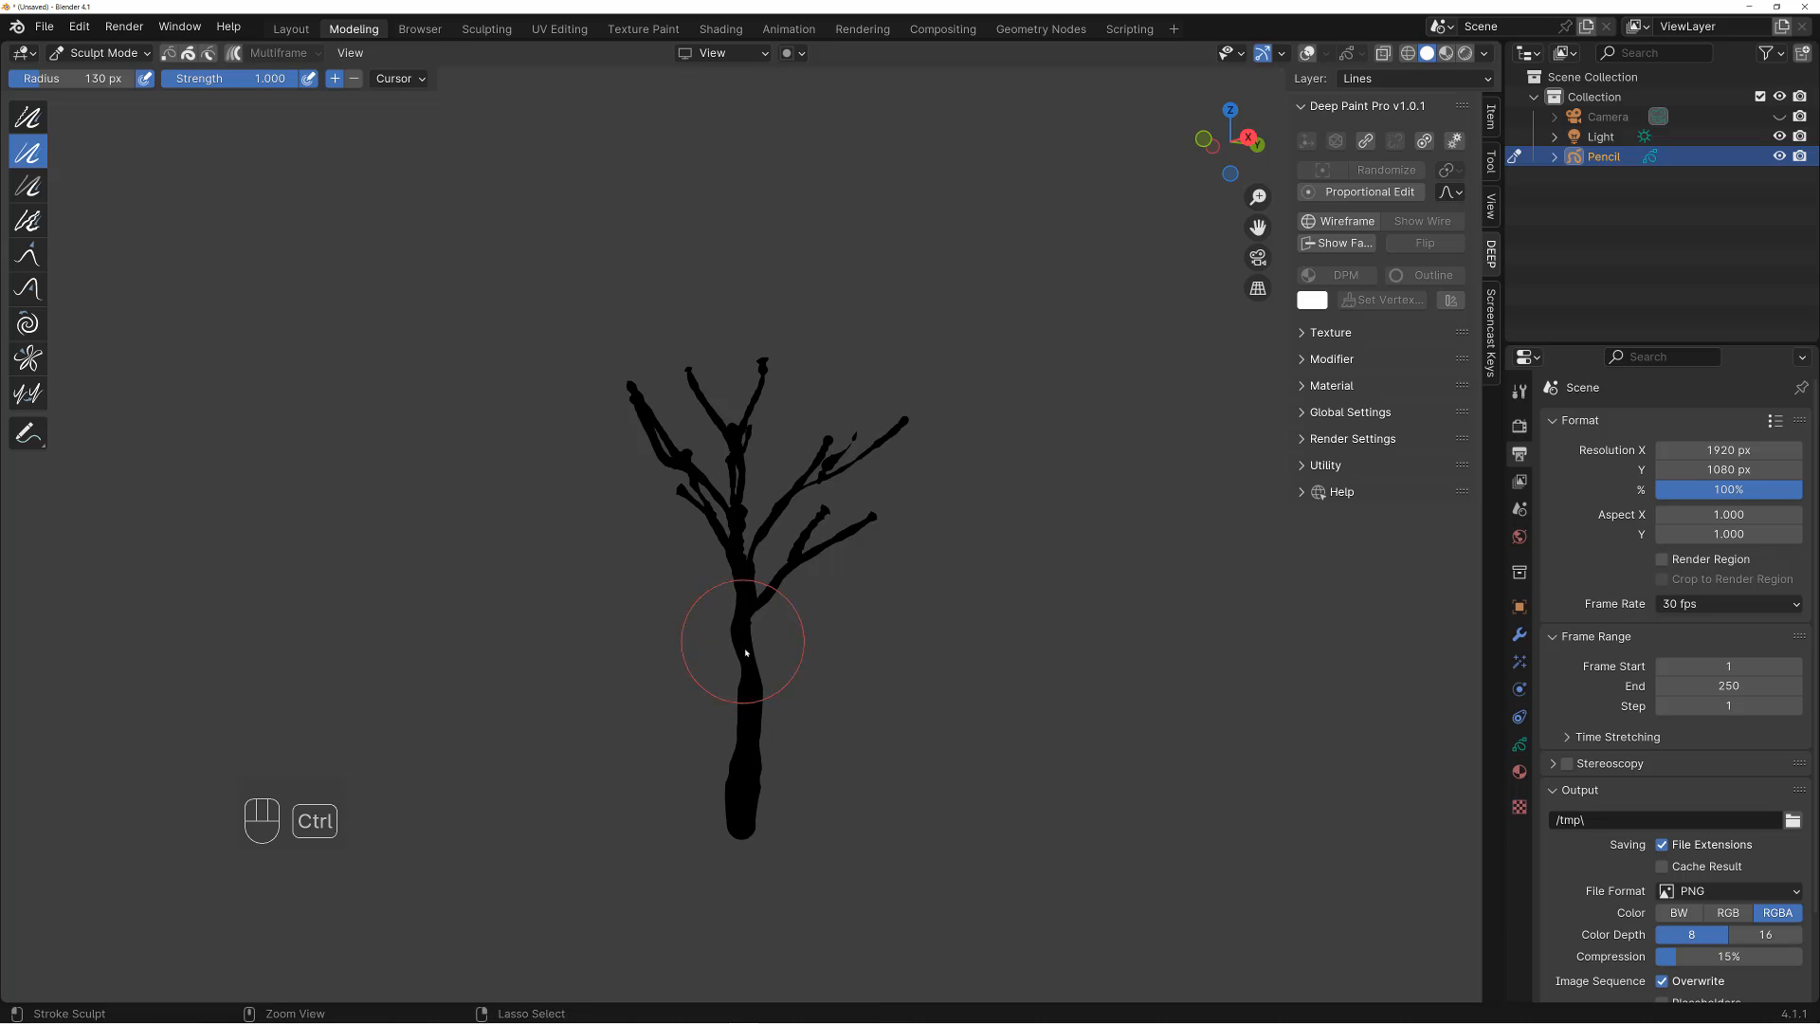
pyautogui.keyDown('alt'); pyautogui.moveTo(833, 614); pyautogui.dragTo(766, 621); pyautogui.keyUp('alt')
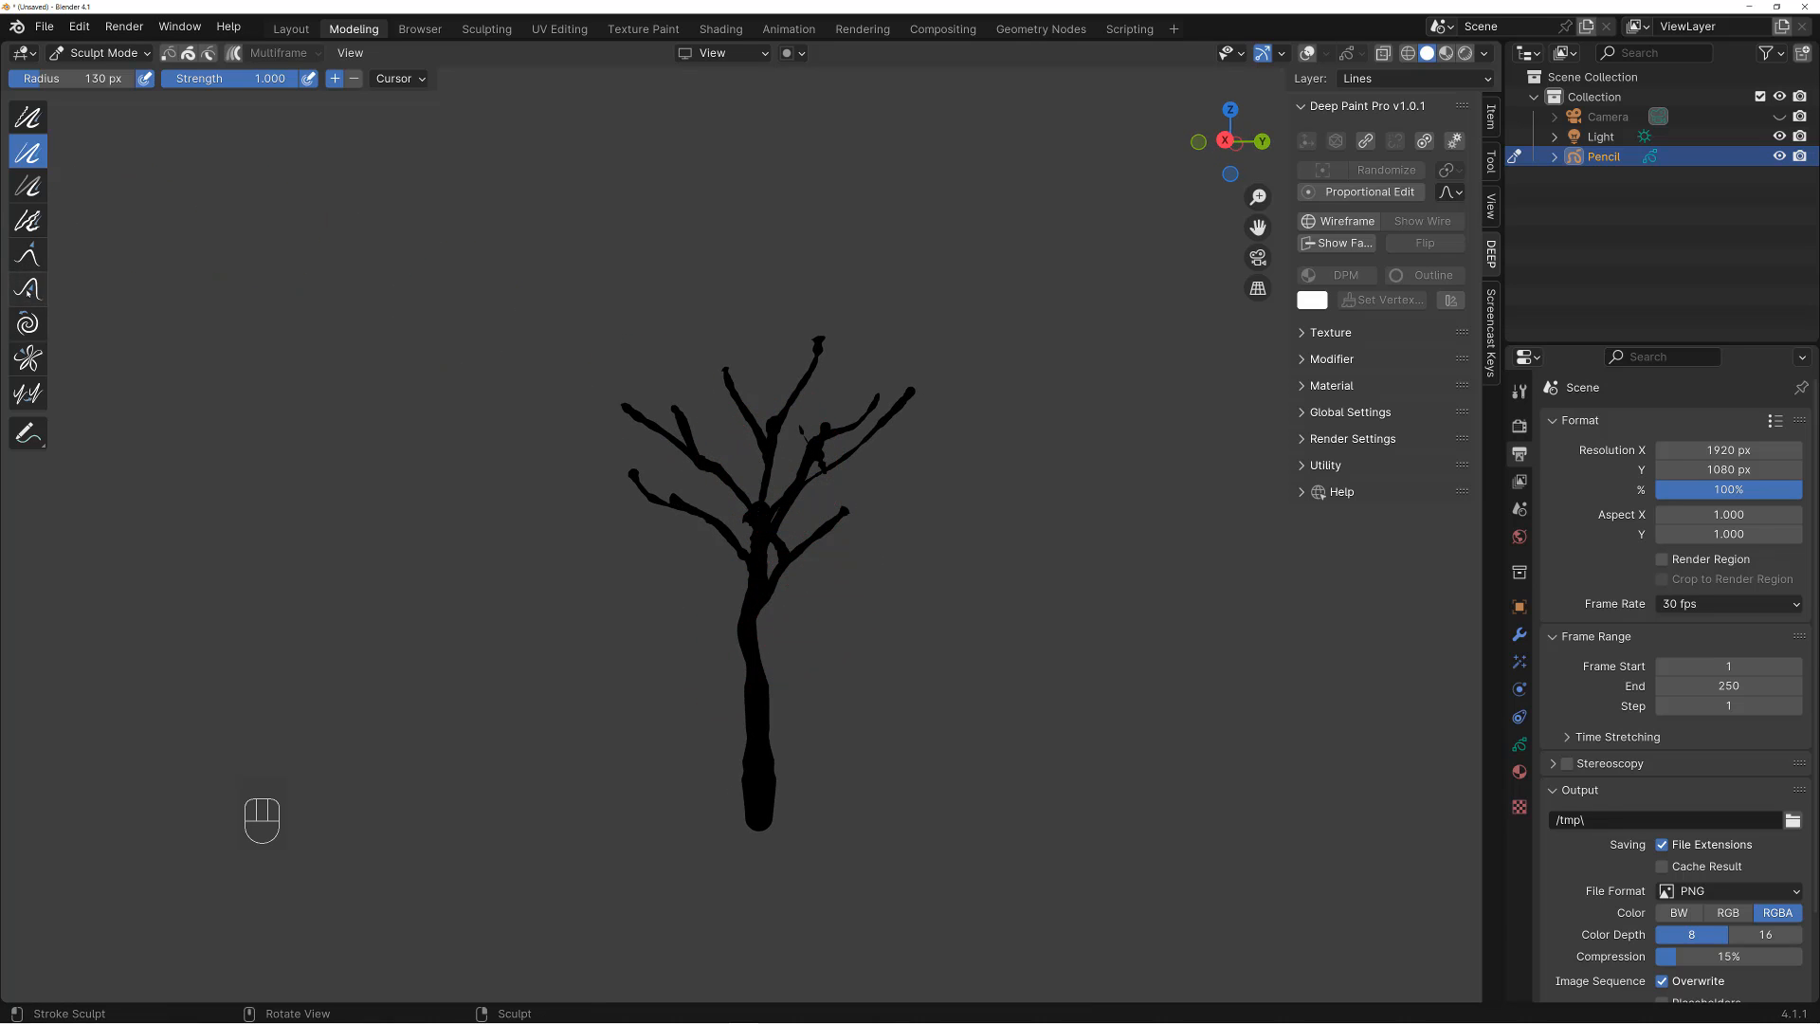
# Reshape the crown's inner branches with the Push brush
pyautogui.click(28, 292)
pyautogui.moveTo(758, 476); pyautogui.dragTo(772, 467)
pyautogui.moveTo(788, 451); pyautogui.dragTo(801, 446)
pyautogui.moveTo(775, 418); pyautogui.dragTo(837, 480)
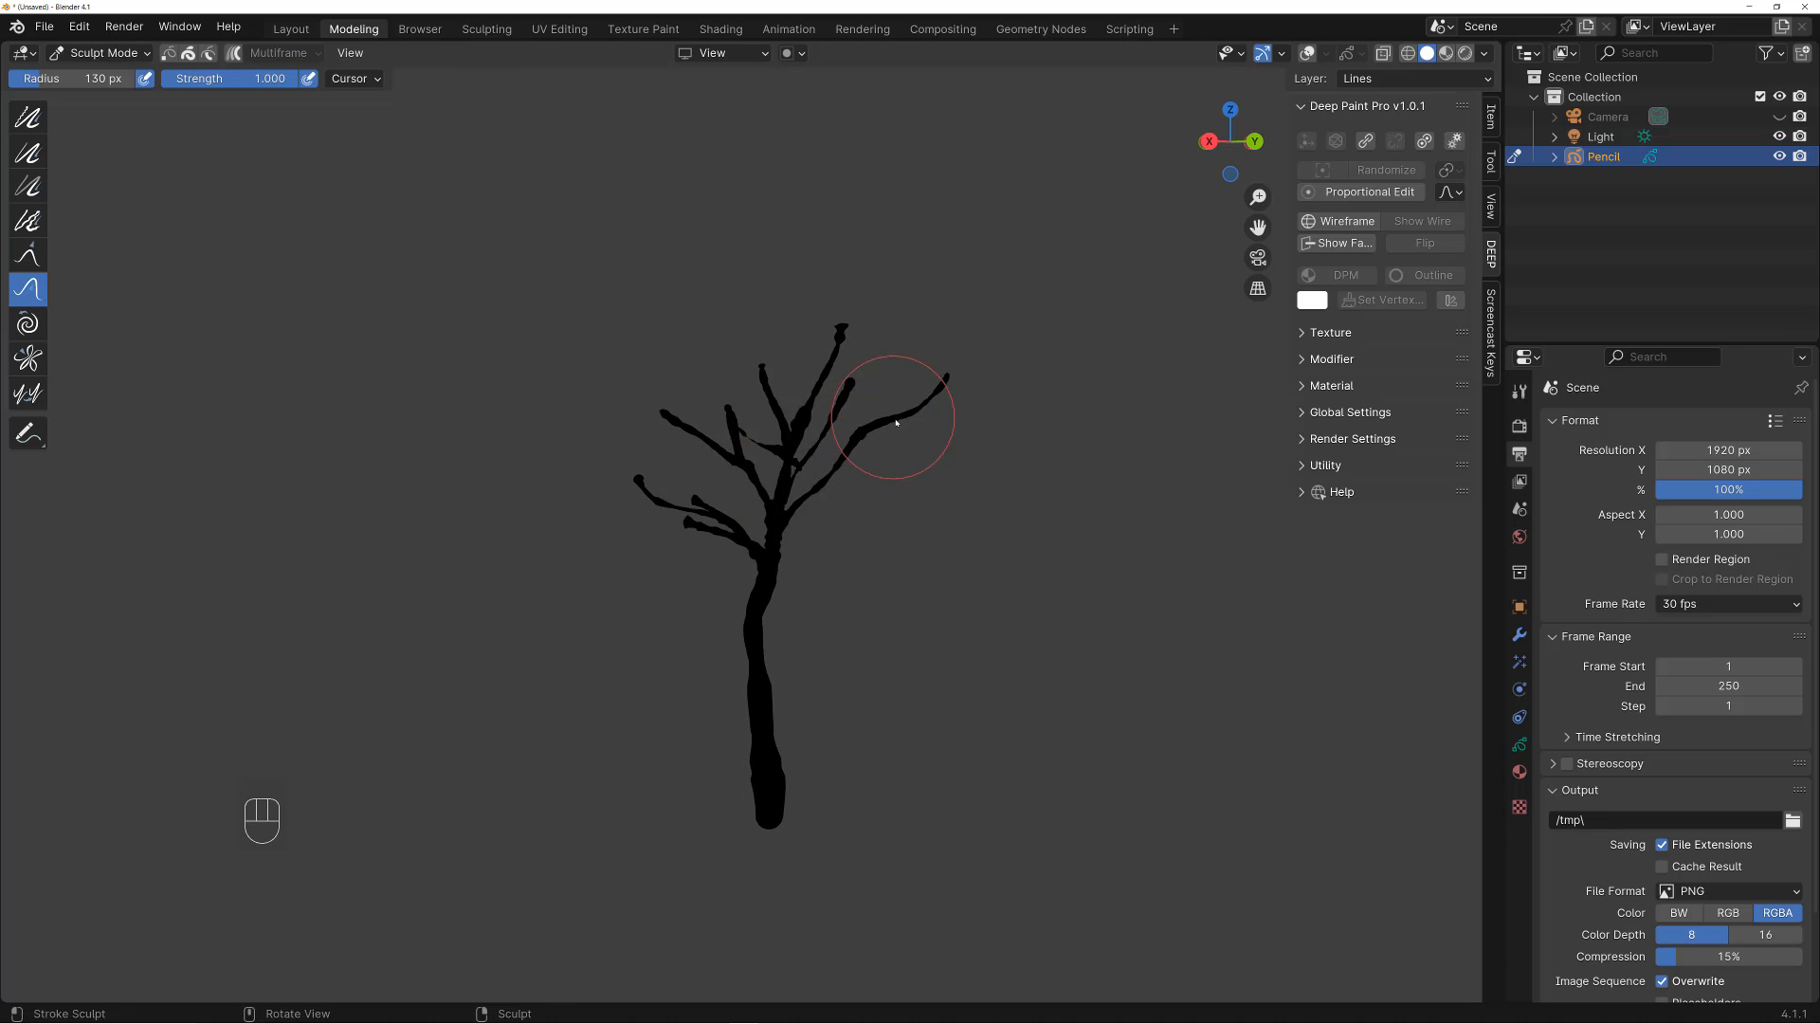
pyautogui.keyDown('alt'); pyautogui.moveTo(885, 423); pyautogui.dragTo(916, 521); pyautogui.keyUp('alt')
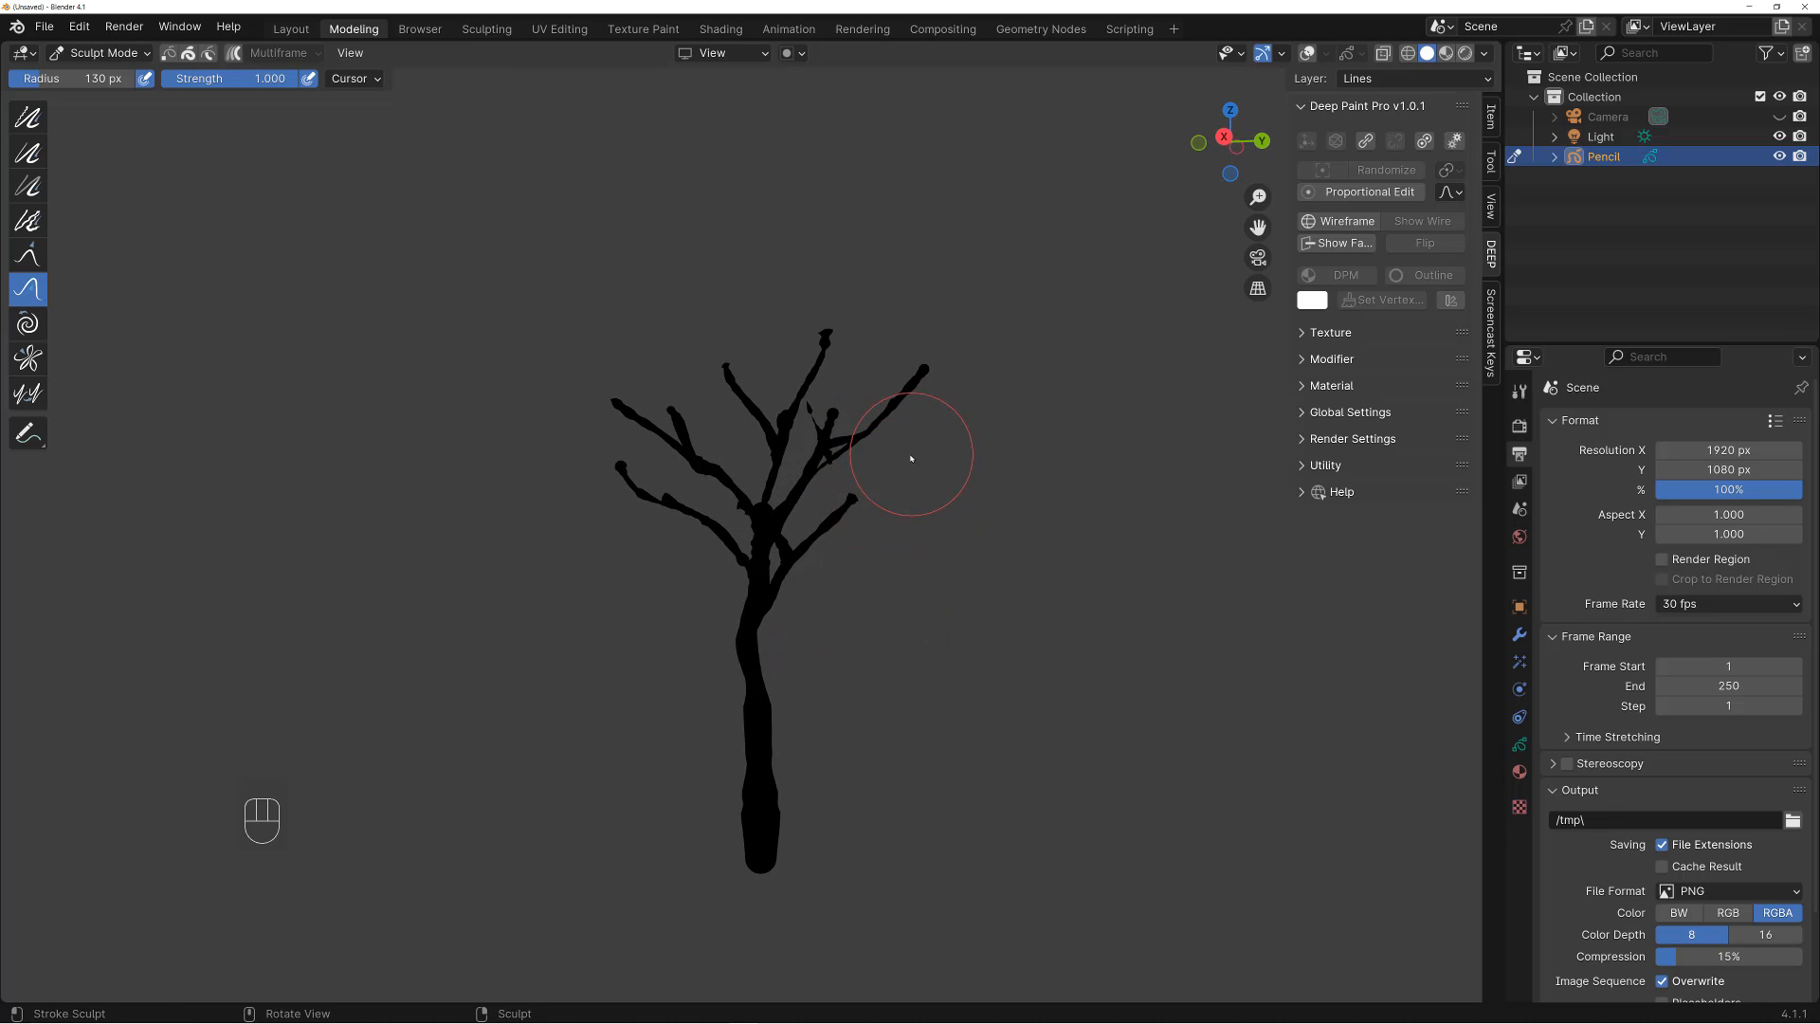
# Return to Object Mode and add a second Grease Pencil object, ready for drawing in Draw Mode
pyautogui.hotkey('ctrl', 'space')
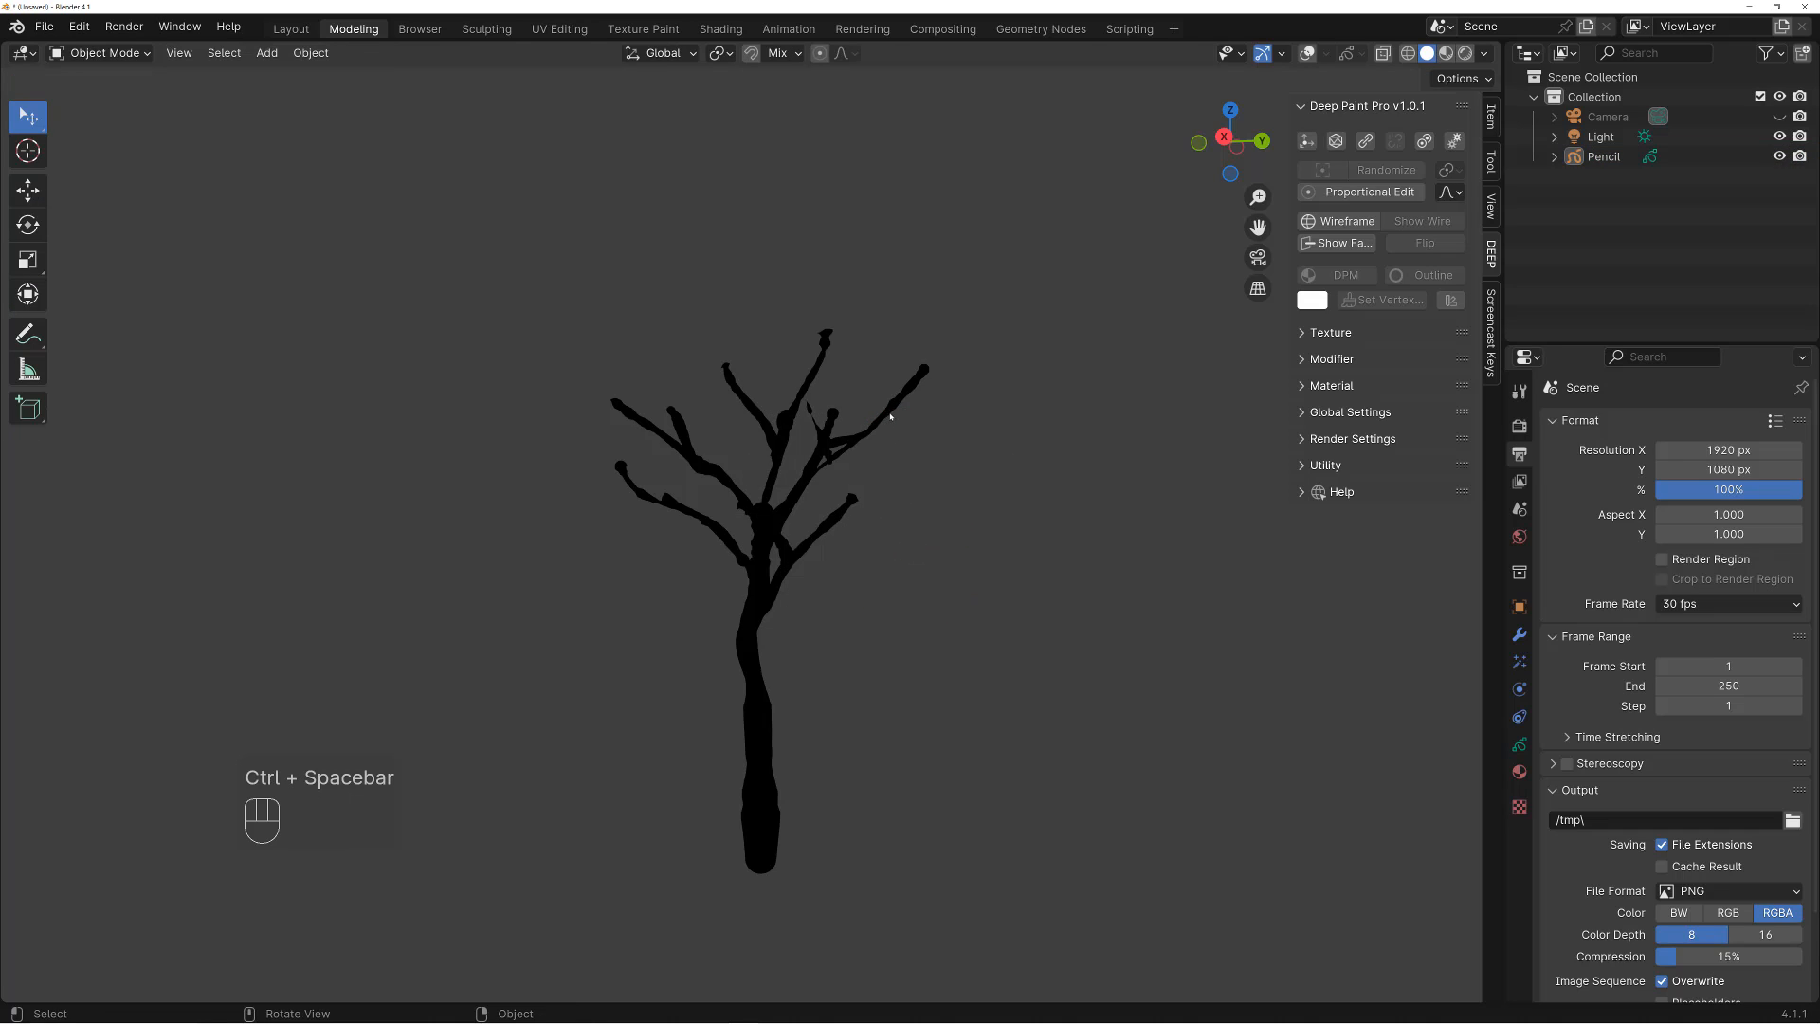
pyautogui.click(889, 415)
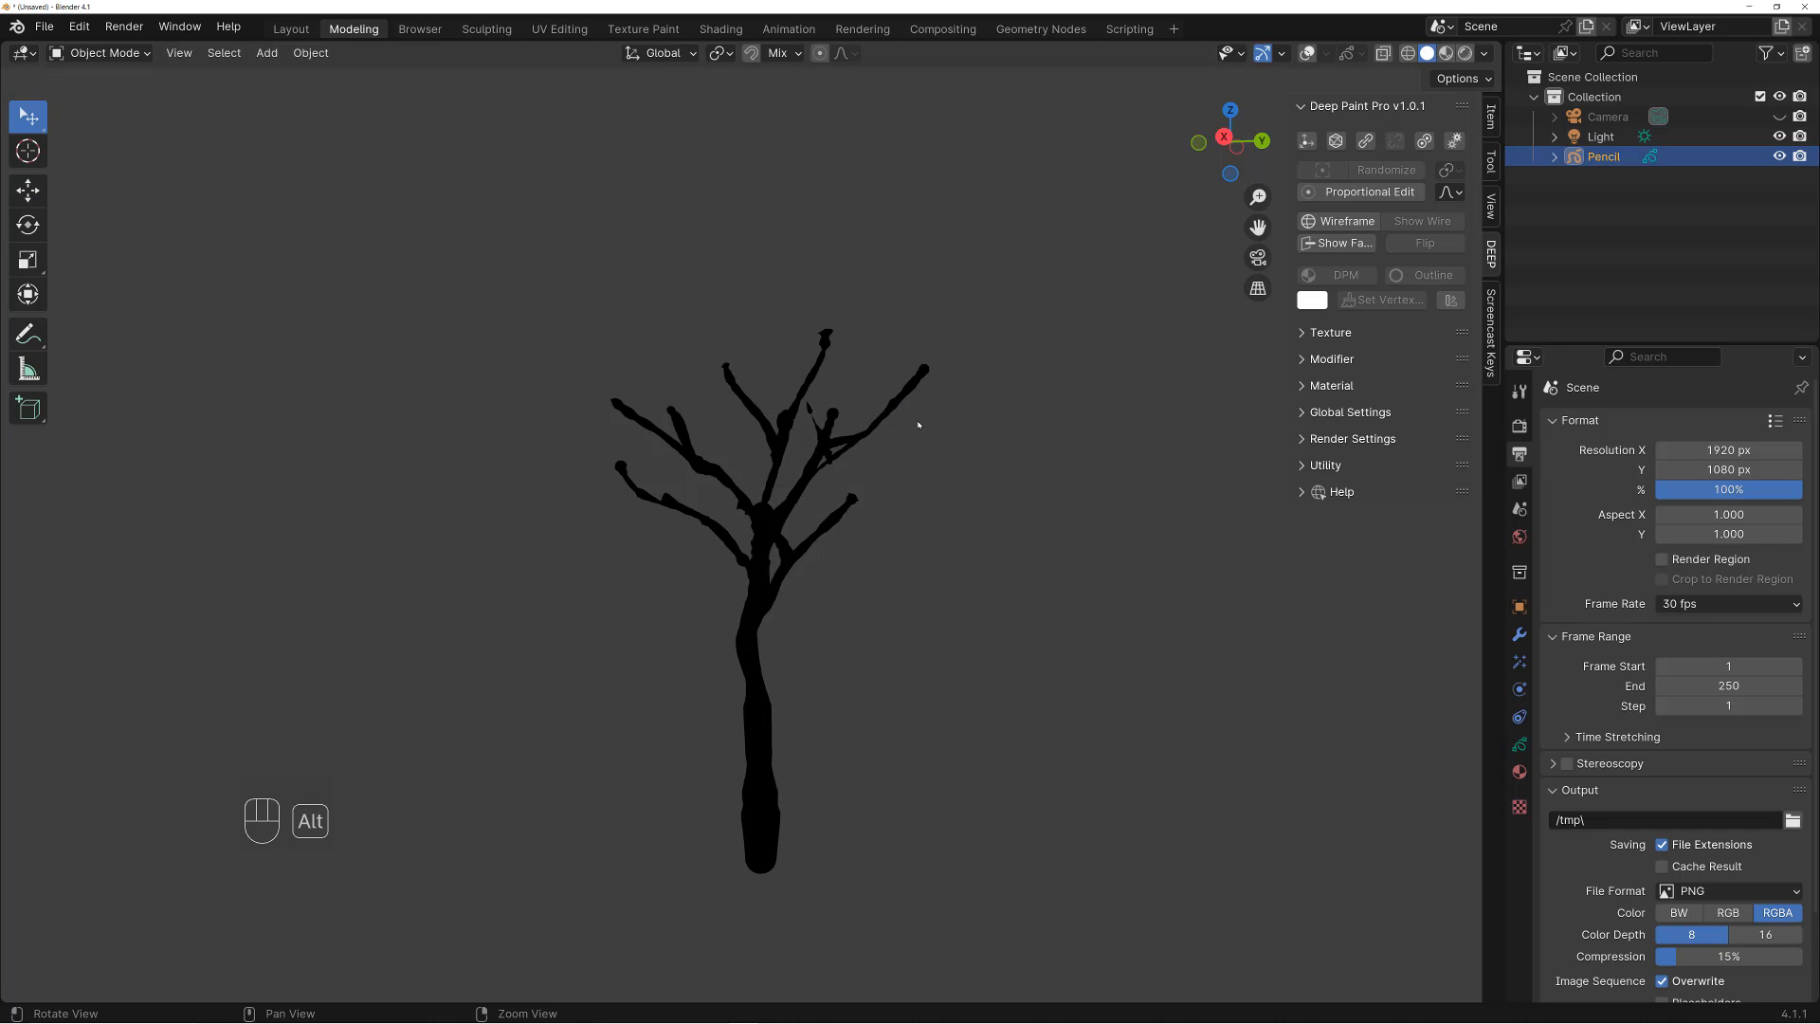
pyautogui.keyDown('alt'); pyautogui.moveTo(907, 444); pyautogui.dragTo(928, 402, button='middle'); pyautogui.keyUp('alt')
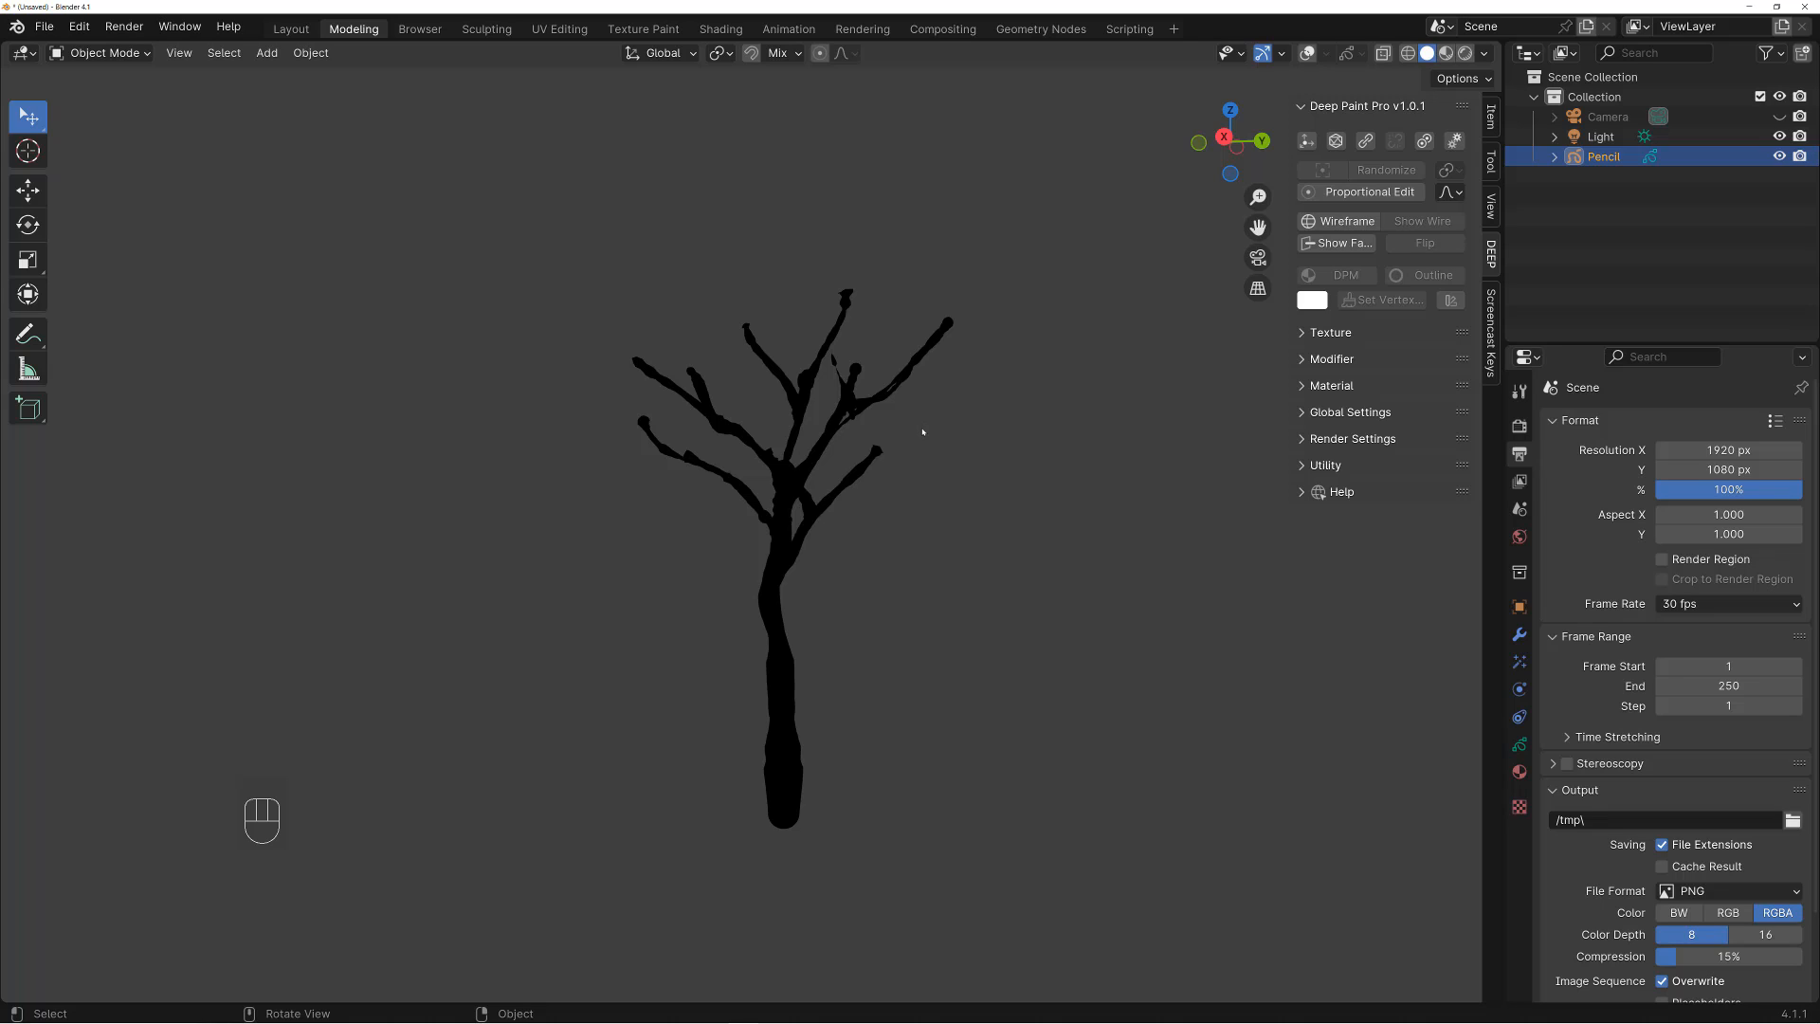
pyautogui.hotkey('shift', 'a')
pyautogui.press('e')
pyautogui.click(843, 332)
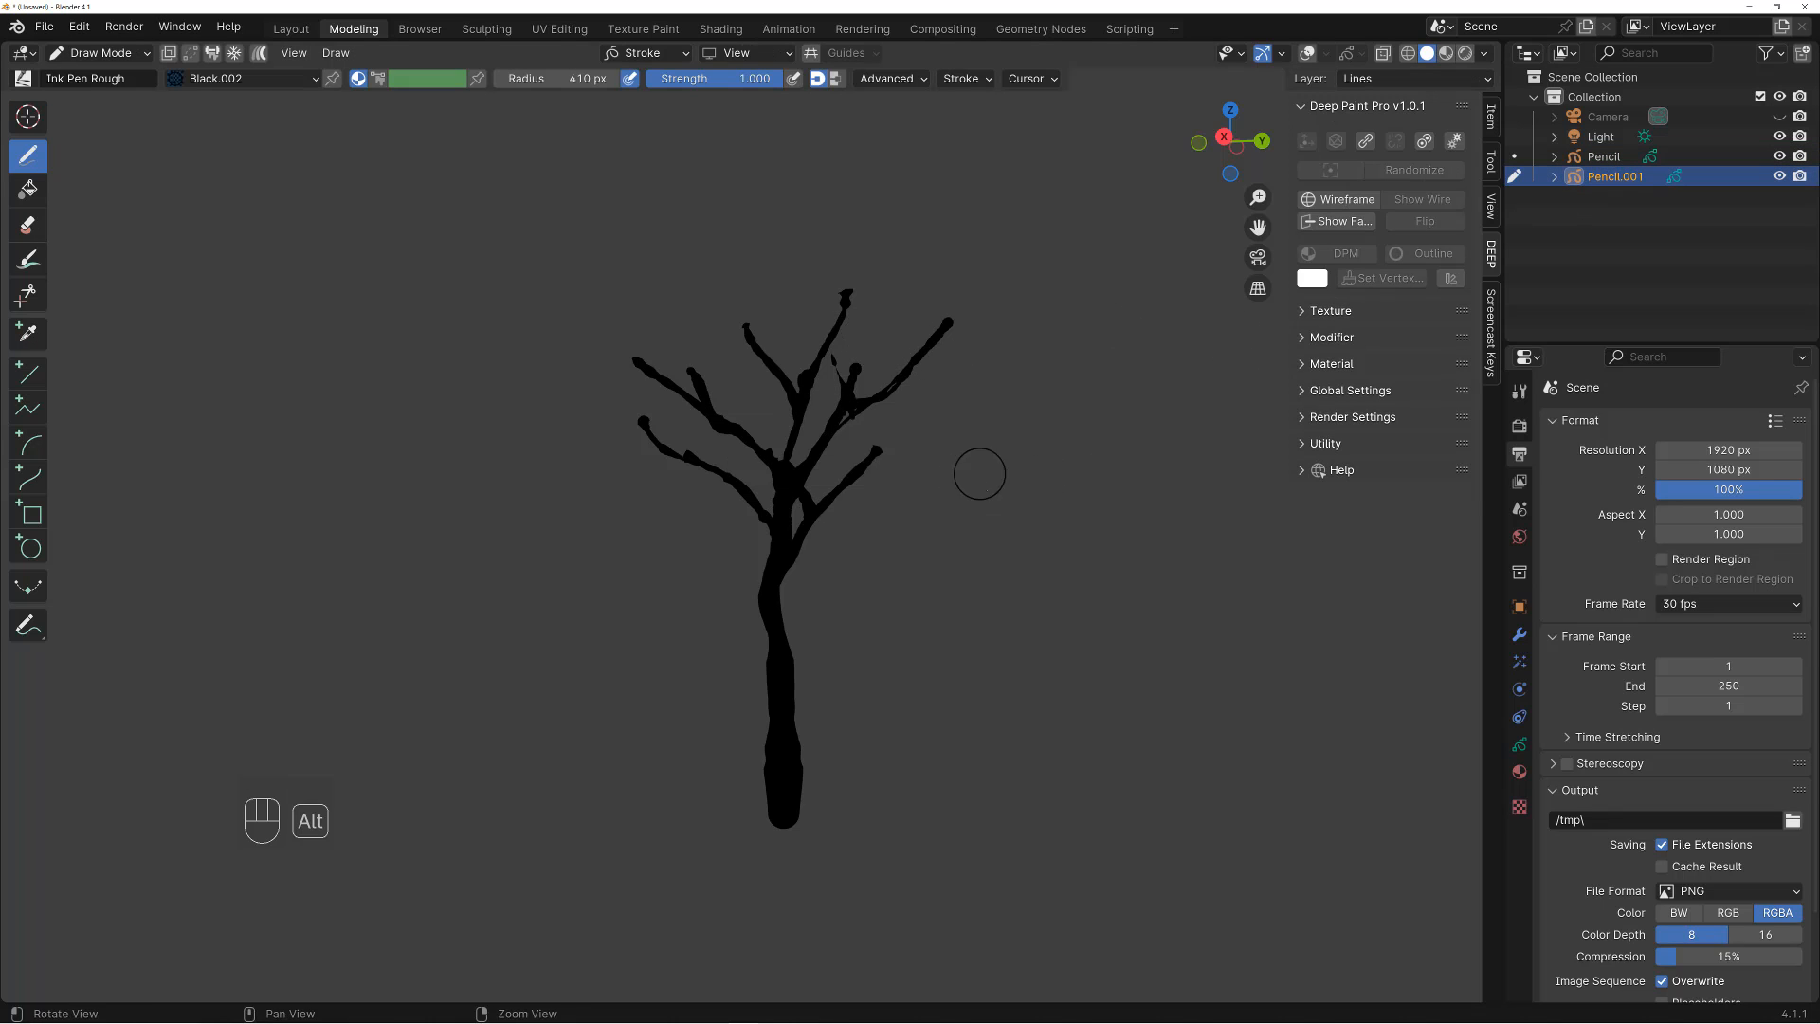
pyautogui.moveTo(979, 473)
pyautogui.keyDown('alt'); pyautogui.mouseDown(button='right')
pyautogui.moveTo(1023, 487)
pyautogui.moveTo(1007, 478)
pyautogui.mouseUp(button='right'); pyautogui.keyUp('alt')
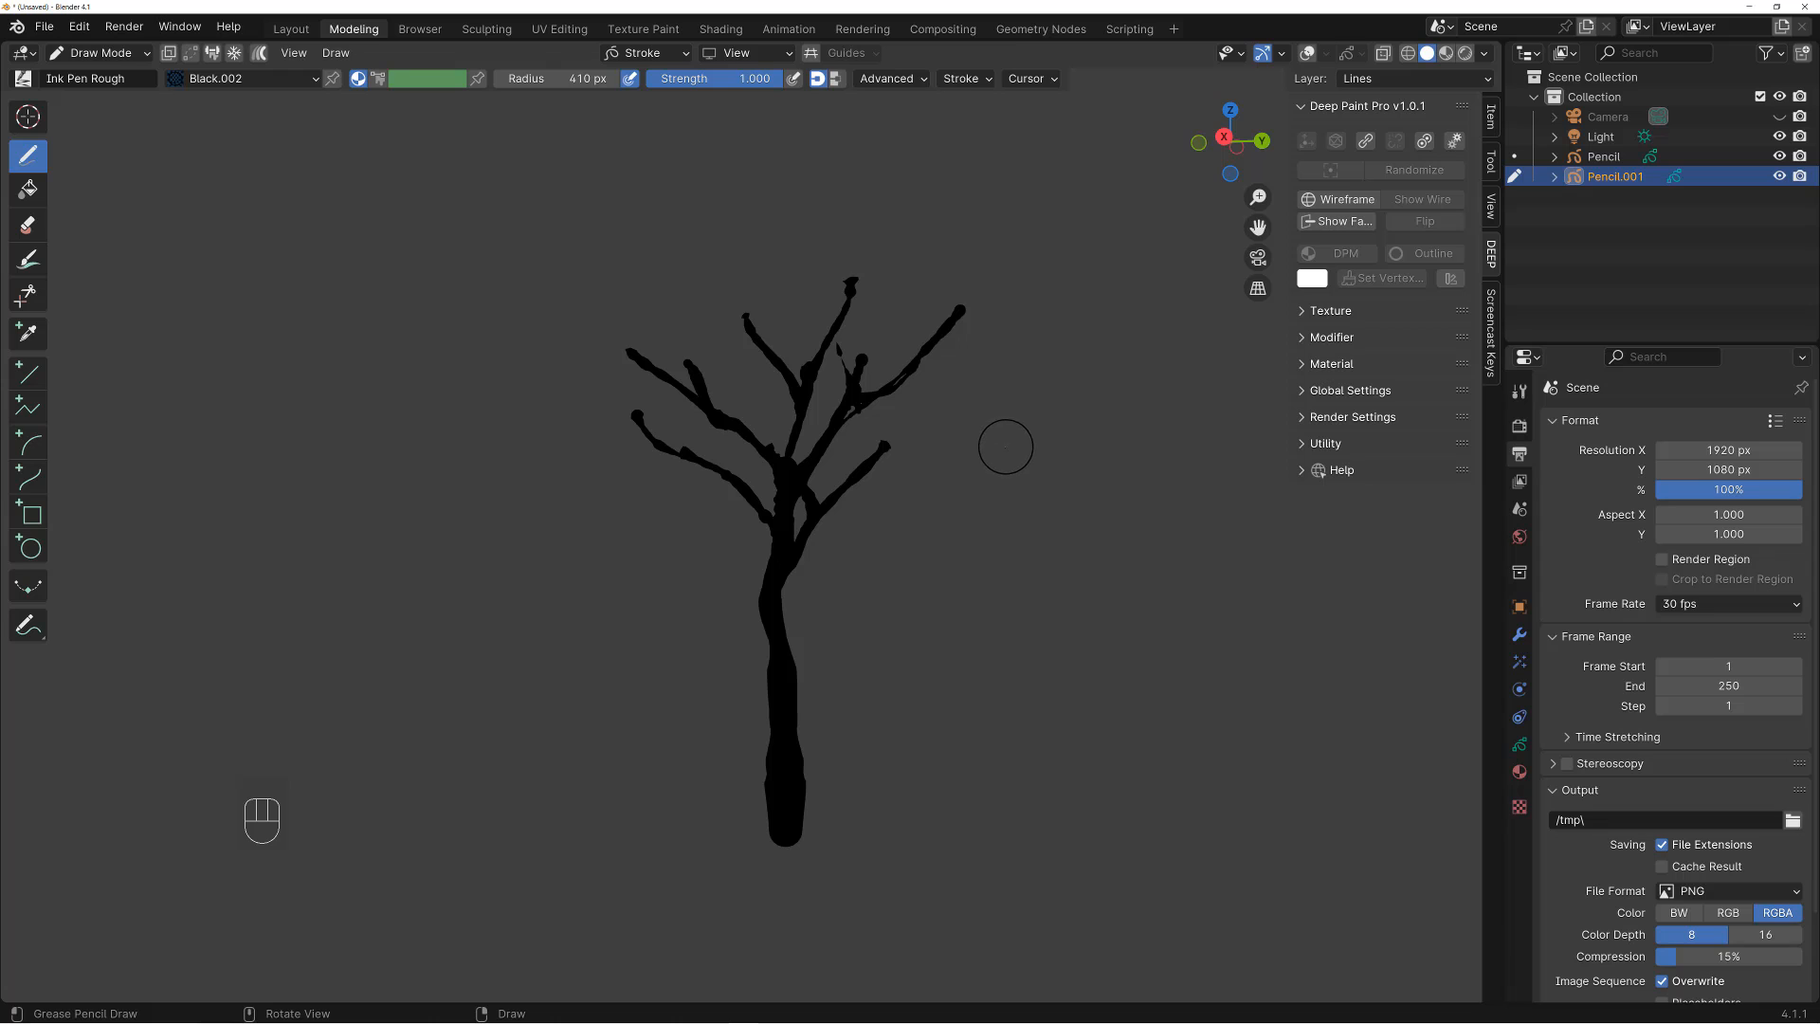
# Import the custom brush pack into the Grease Pencil brushes
pyautogui.press('s')
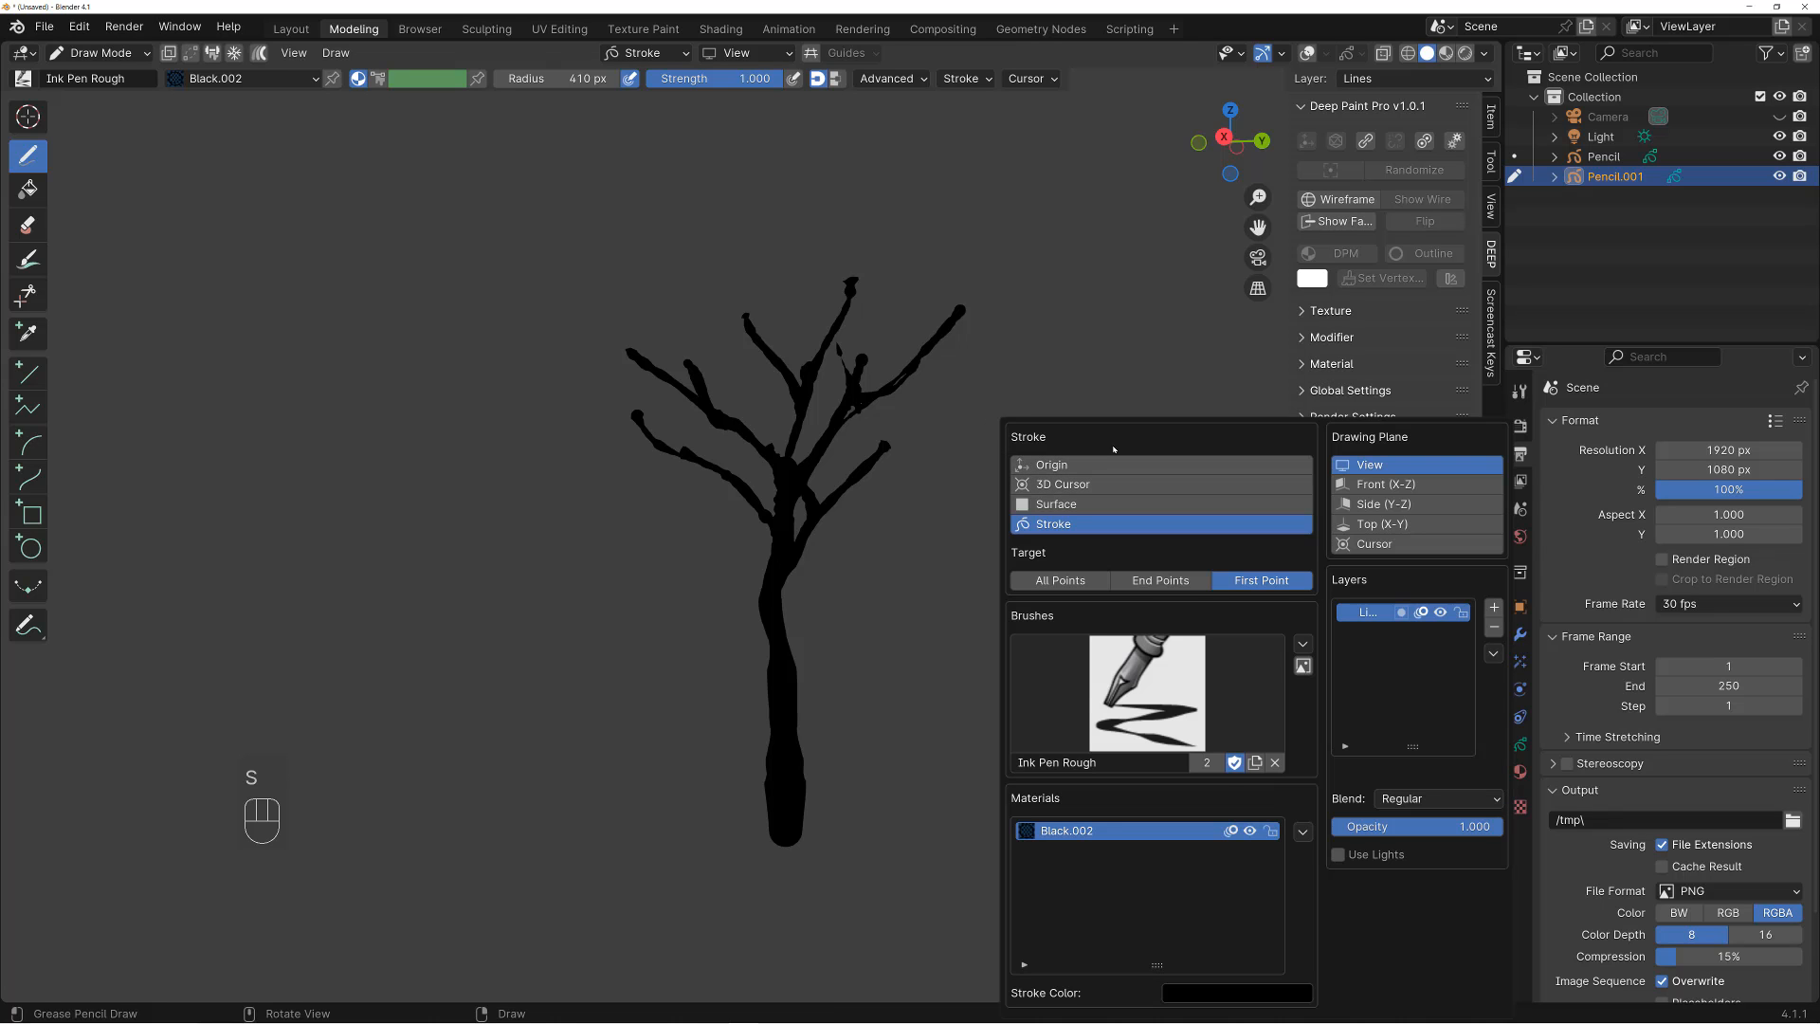
pyautogui.moveTo(1117, 425)
pyautogui.mouseDown()
pyautogui.moveTo(1085, 358)
pyautogui.moveTo(1083, 258)
pyautogui.mouseUp()
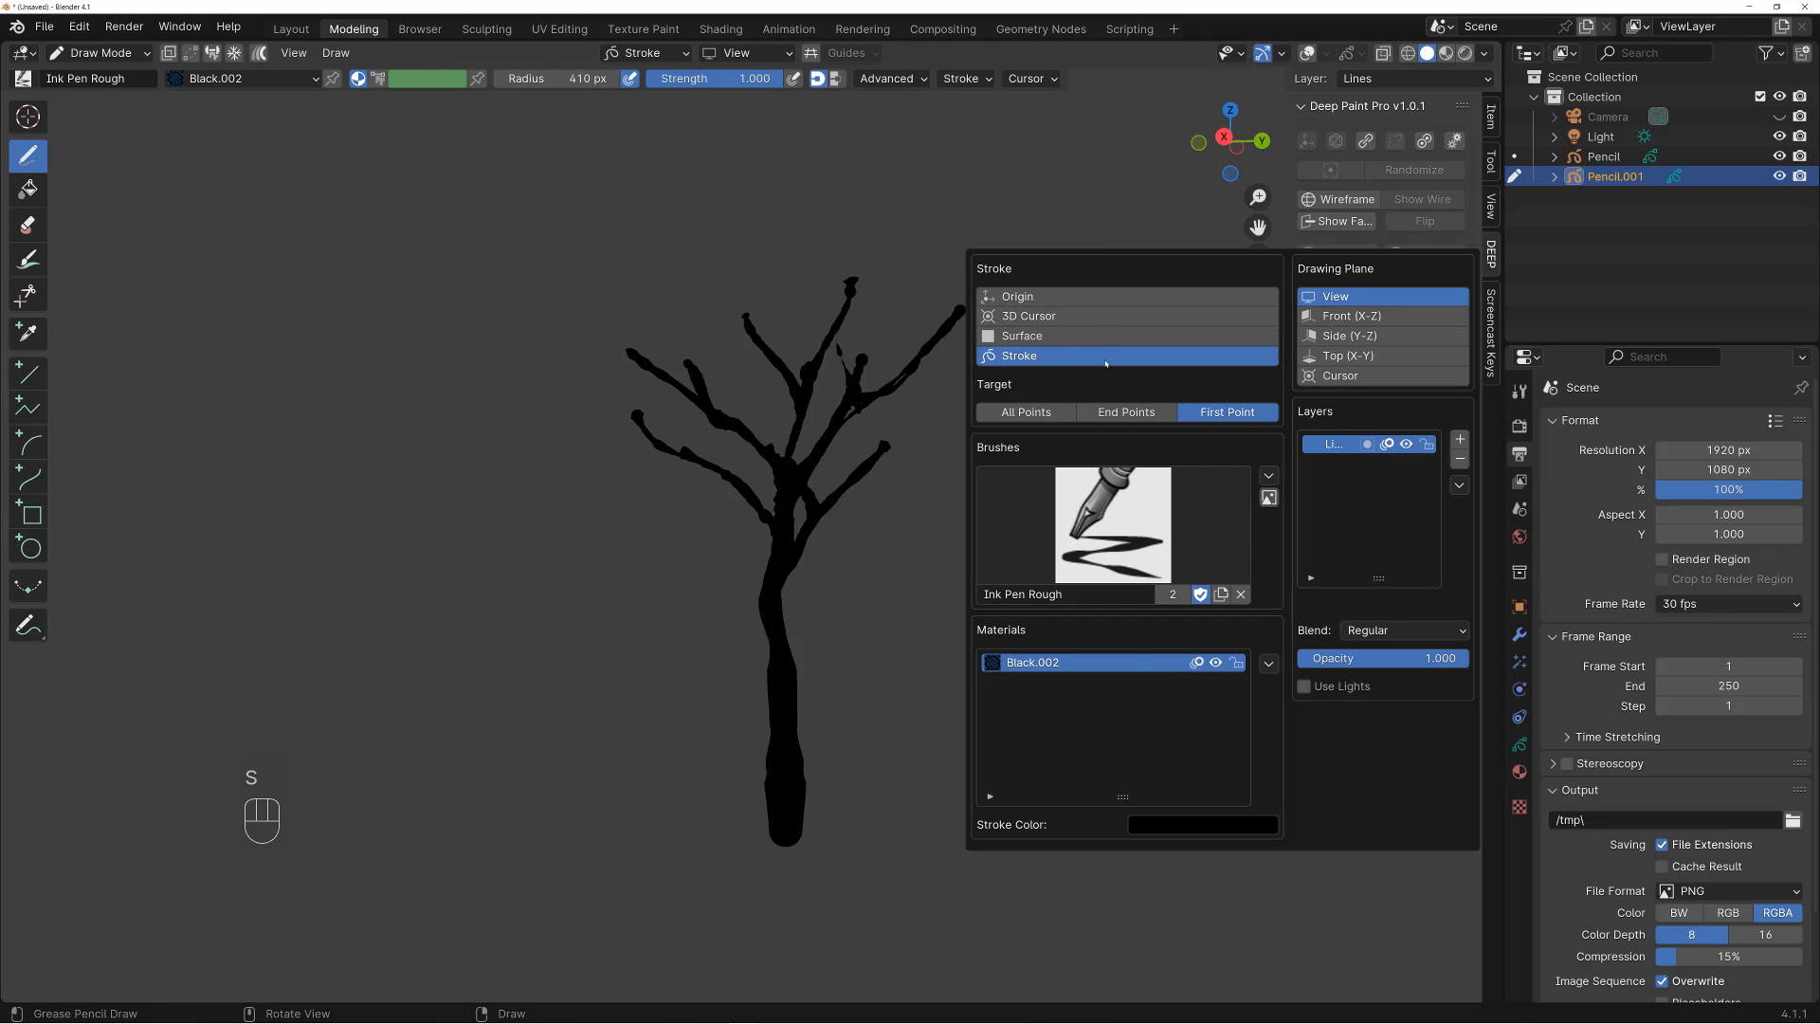
pyautogui.click(1107, 508)
pyautogui.click(1268, 477)
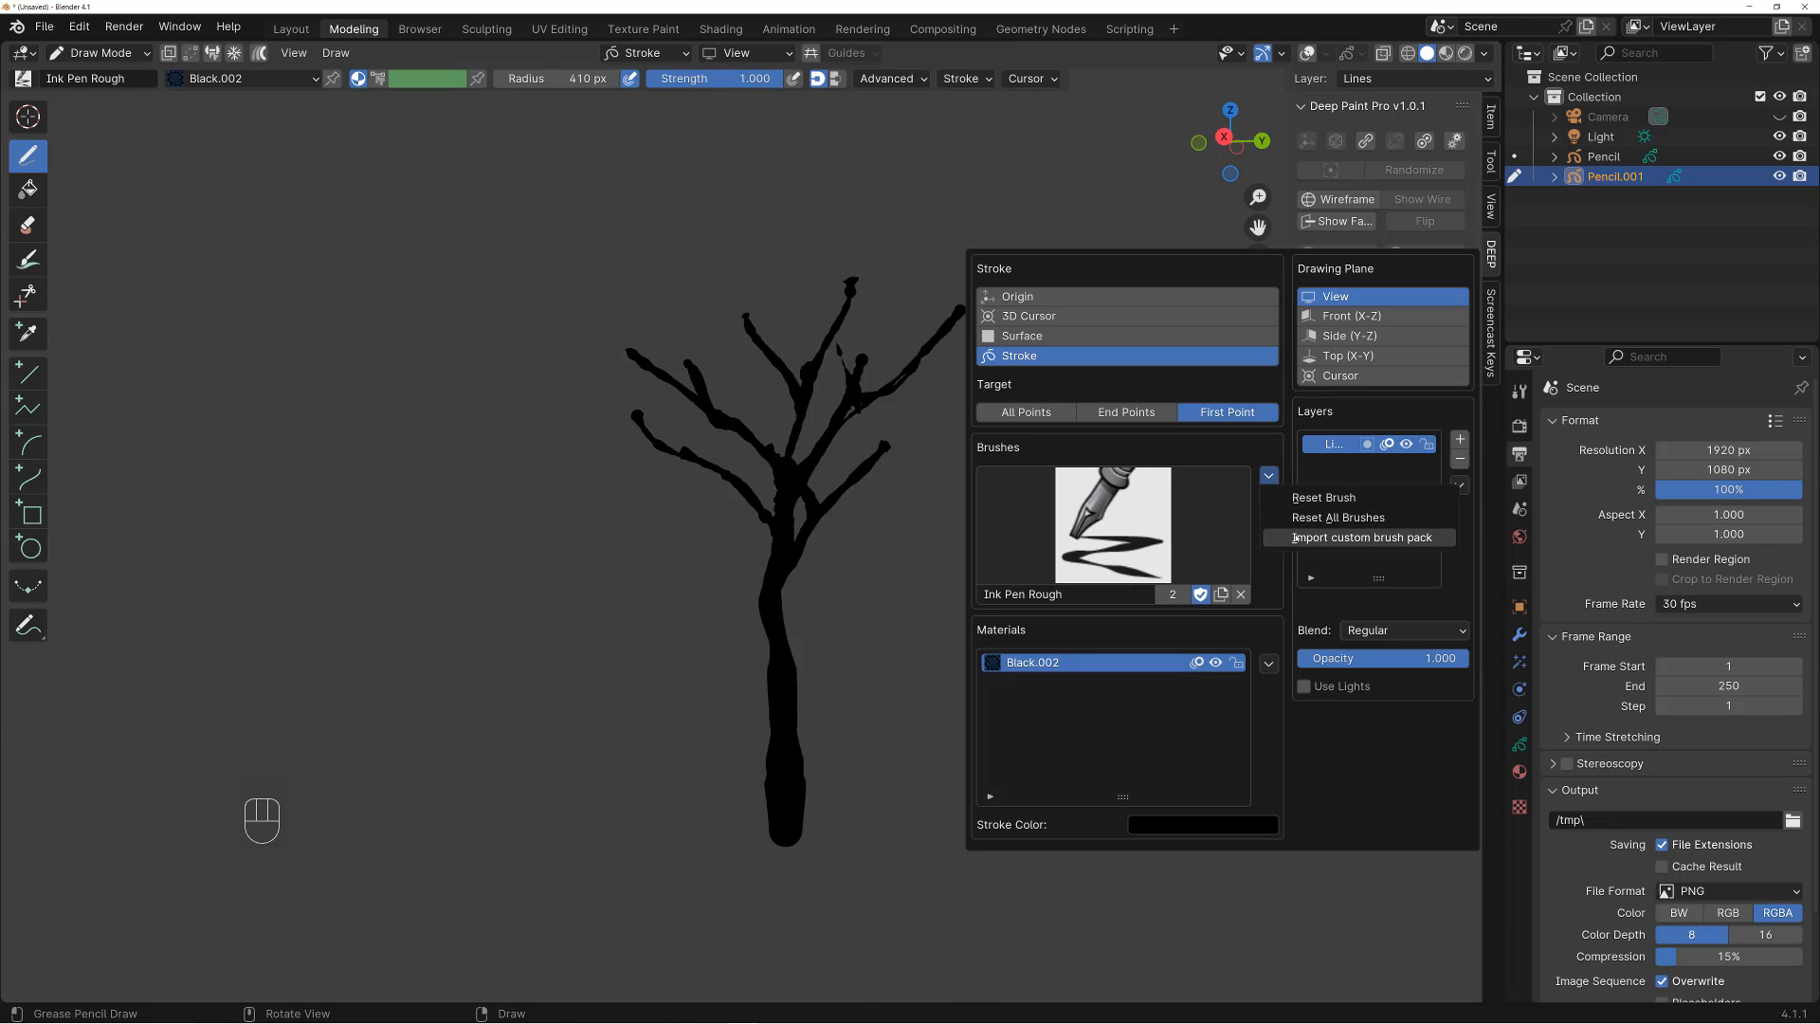
pyautogui.click(1361, 537)
# Choose the tex_2_Fill brush from the brush library for drawing the leaves
pyautogui.click(1123, 526)
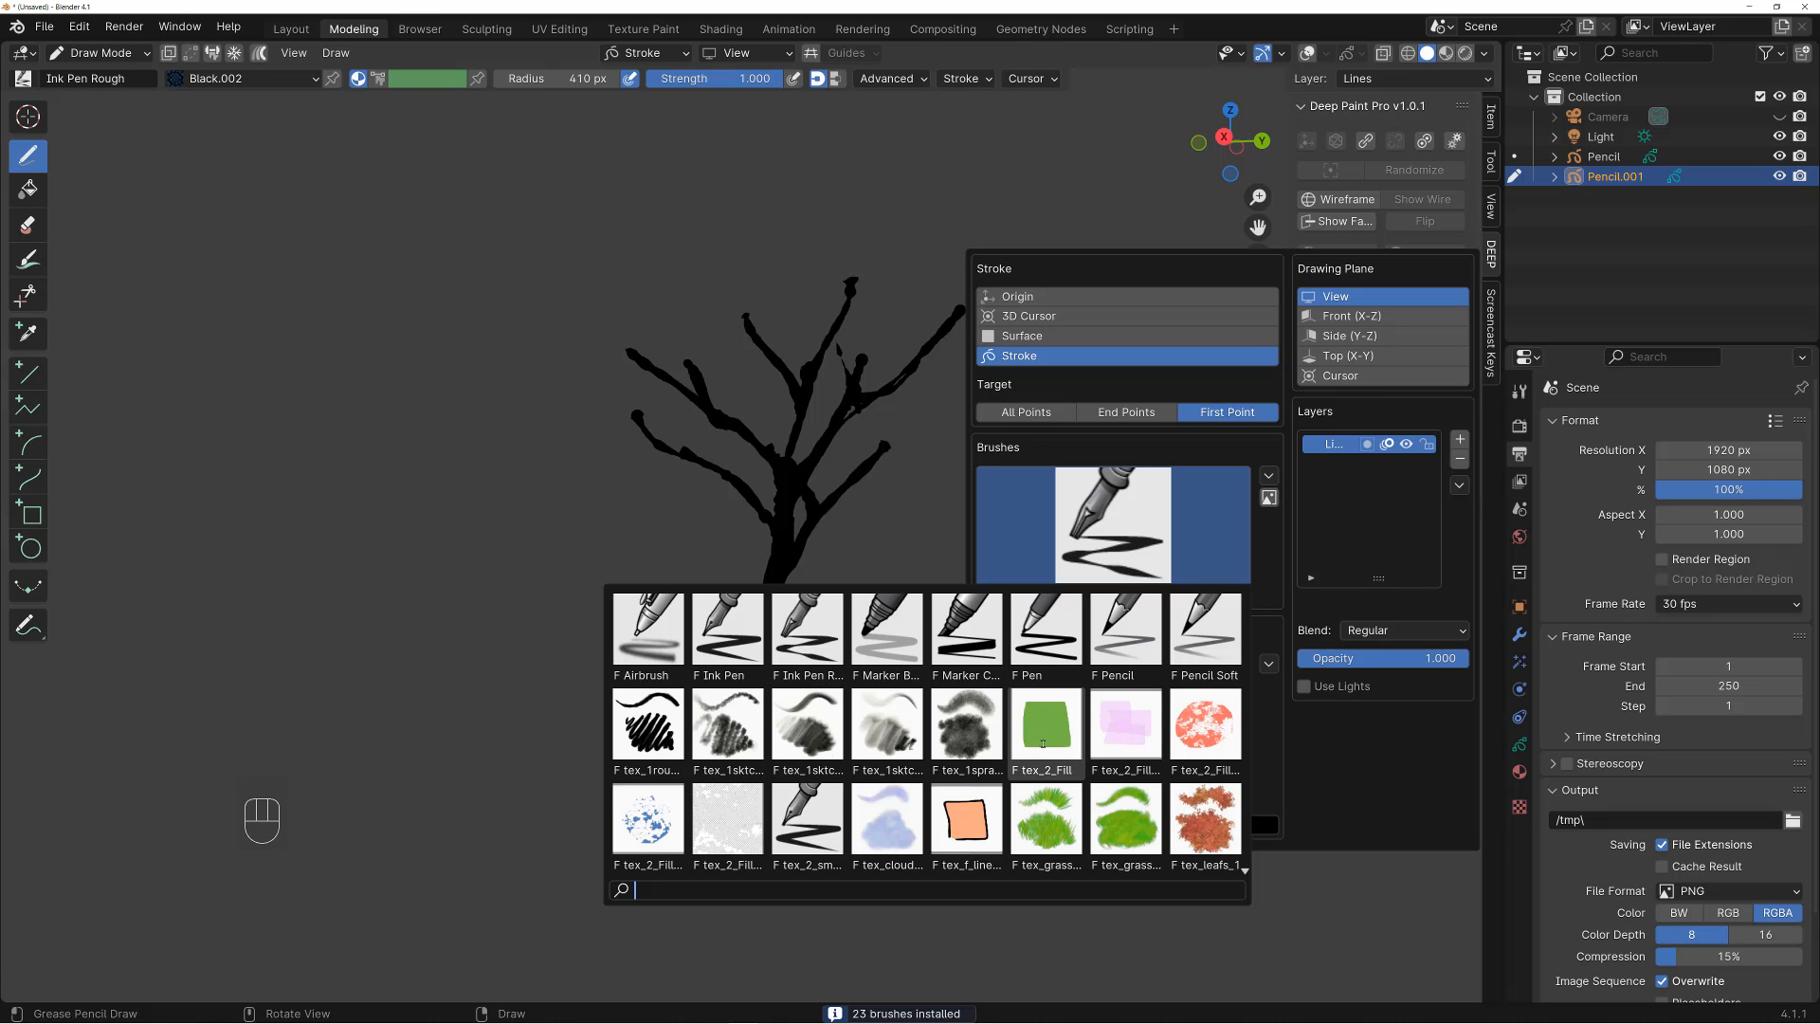
pyautogui.click(1268, 475)
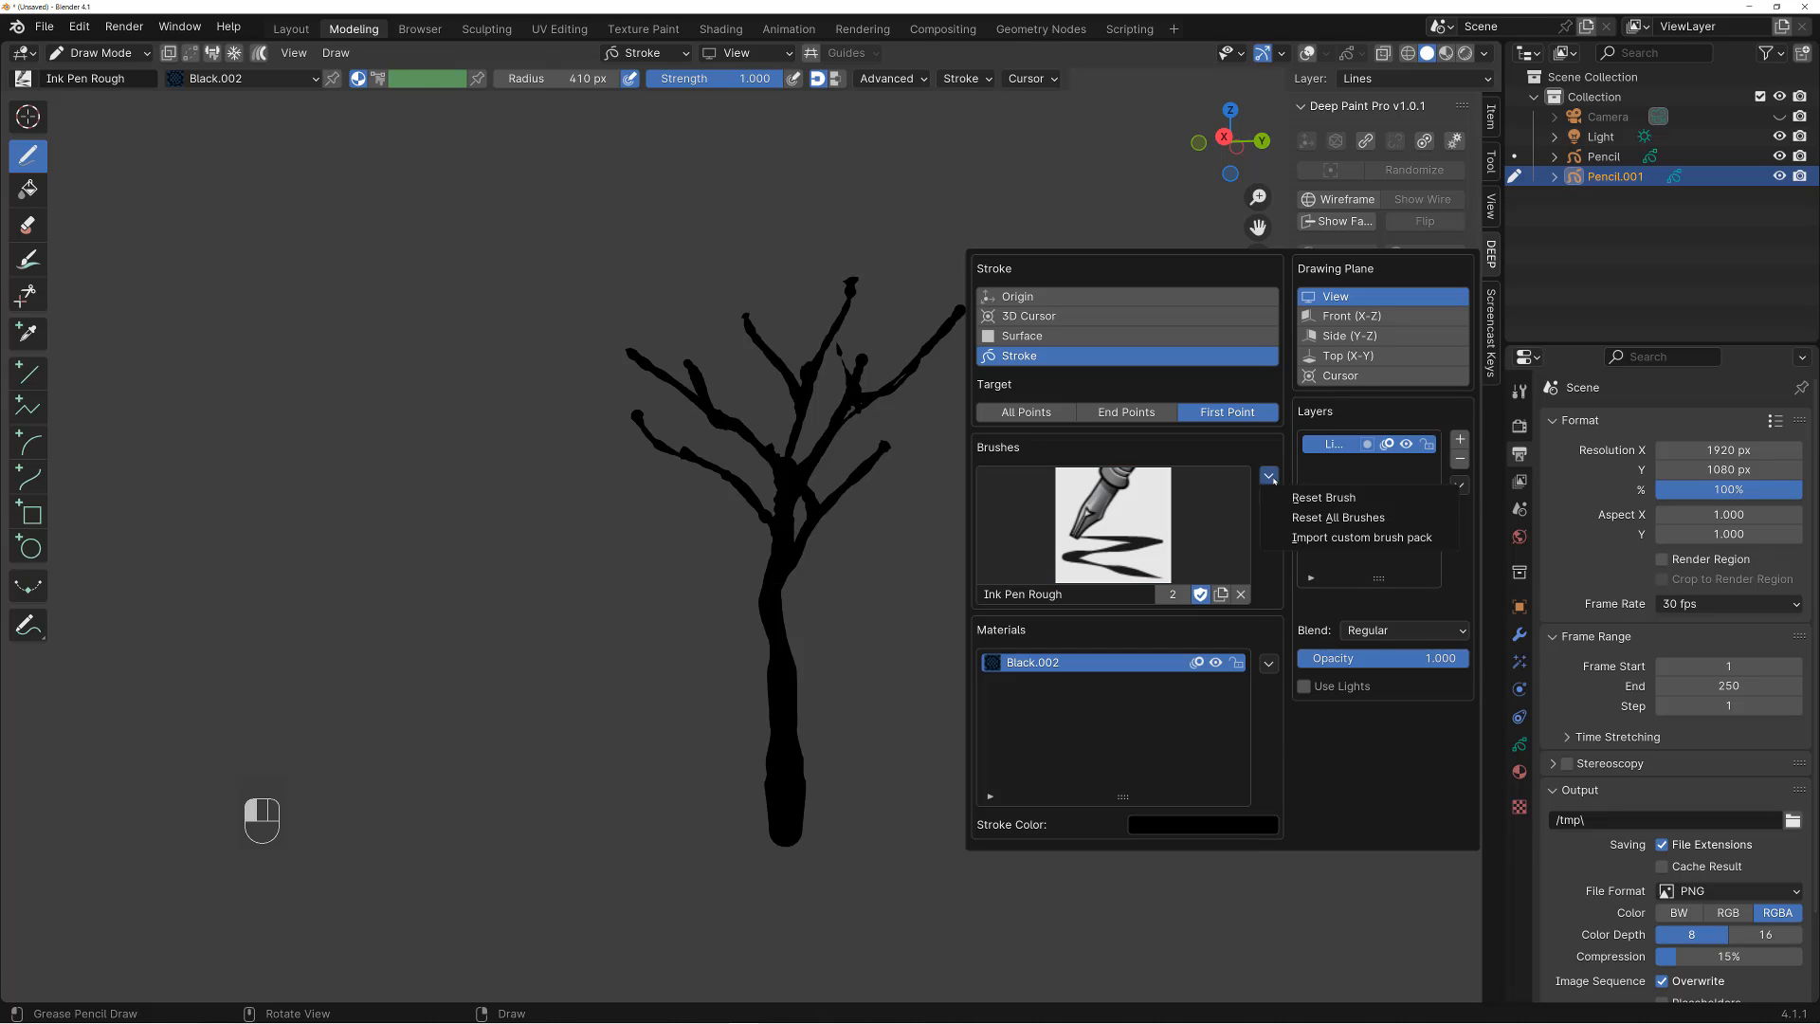
pyautogui.click(1104, 524)
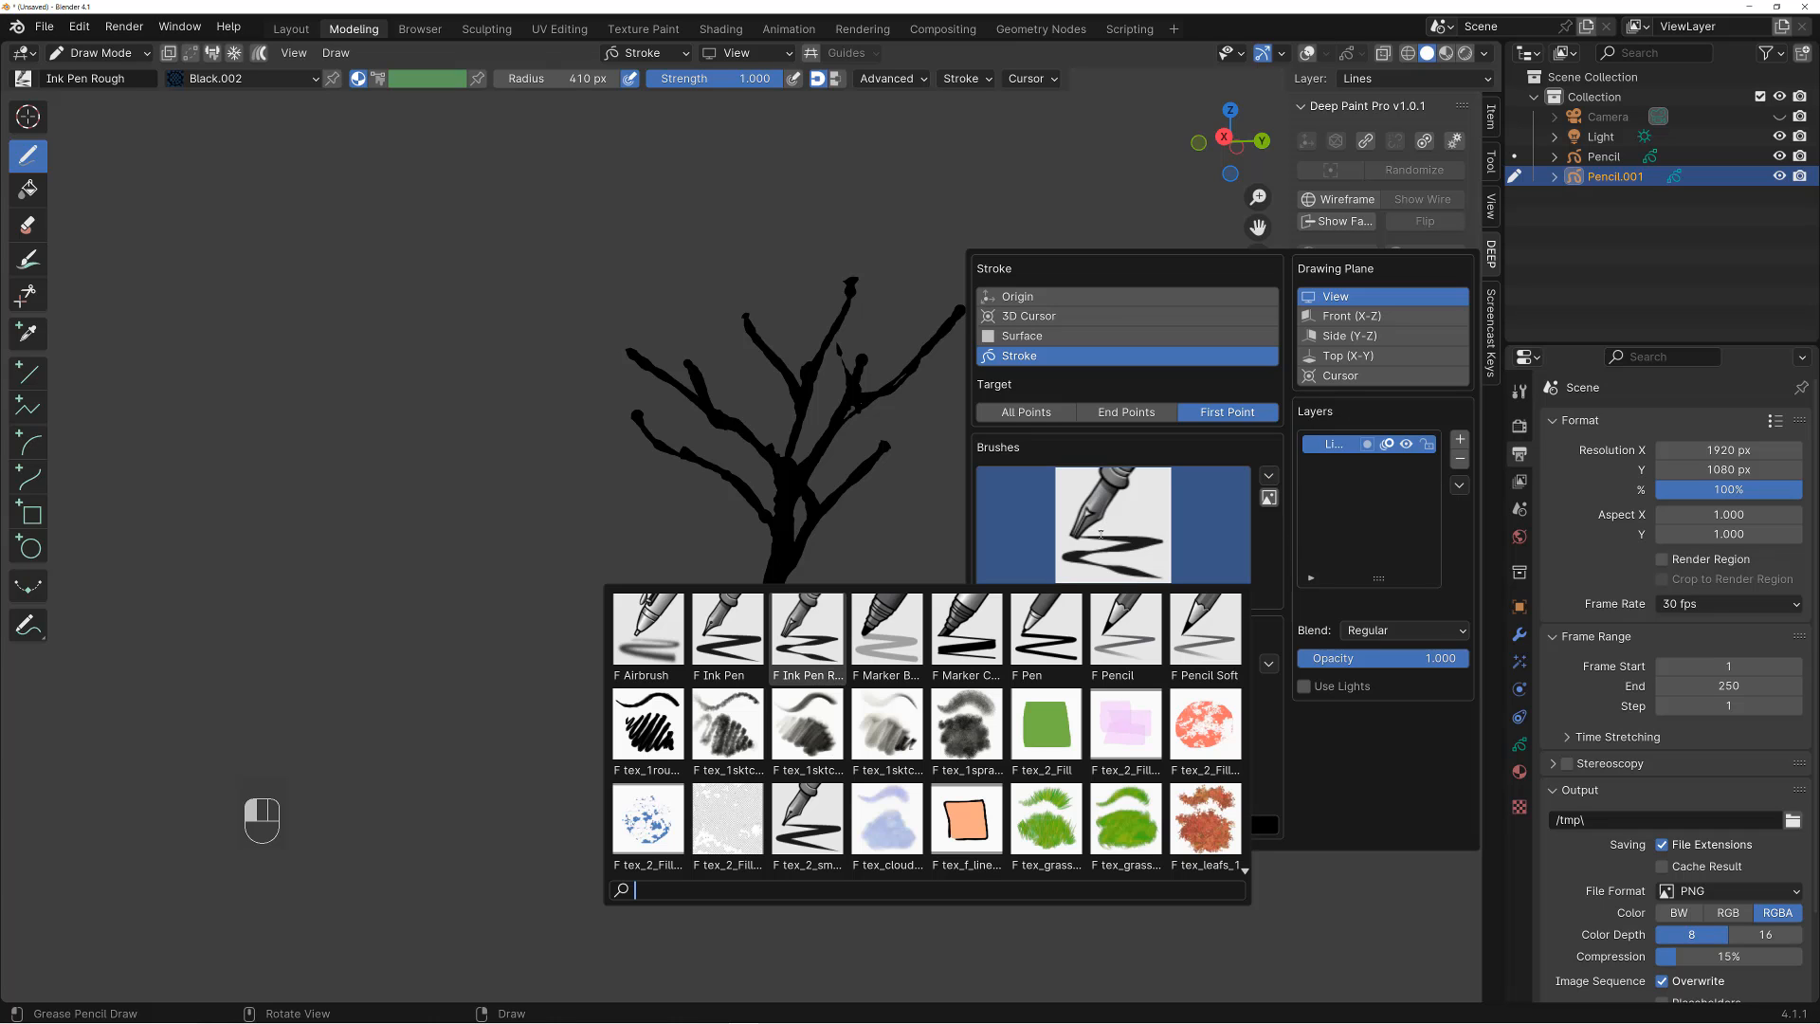
pyautogui.click(1029, 726)
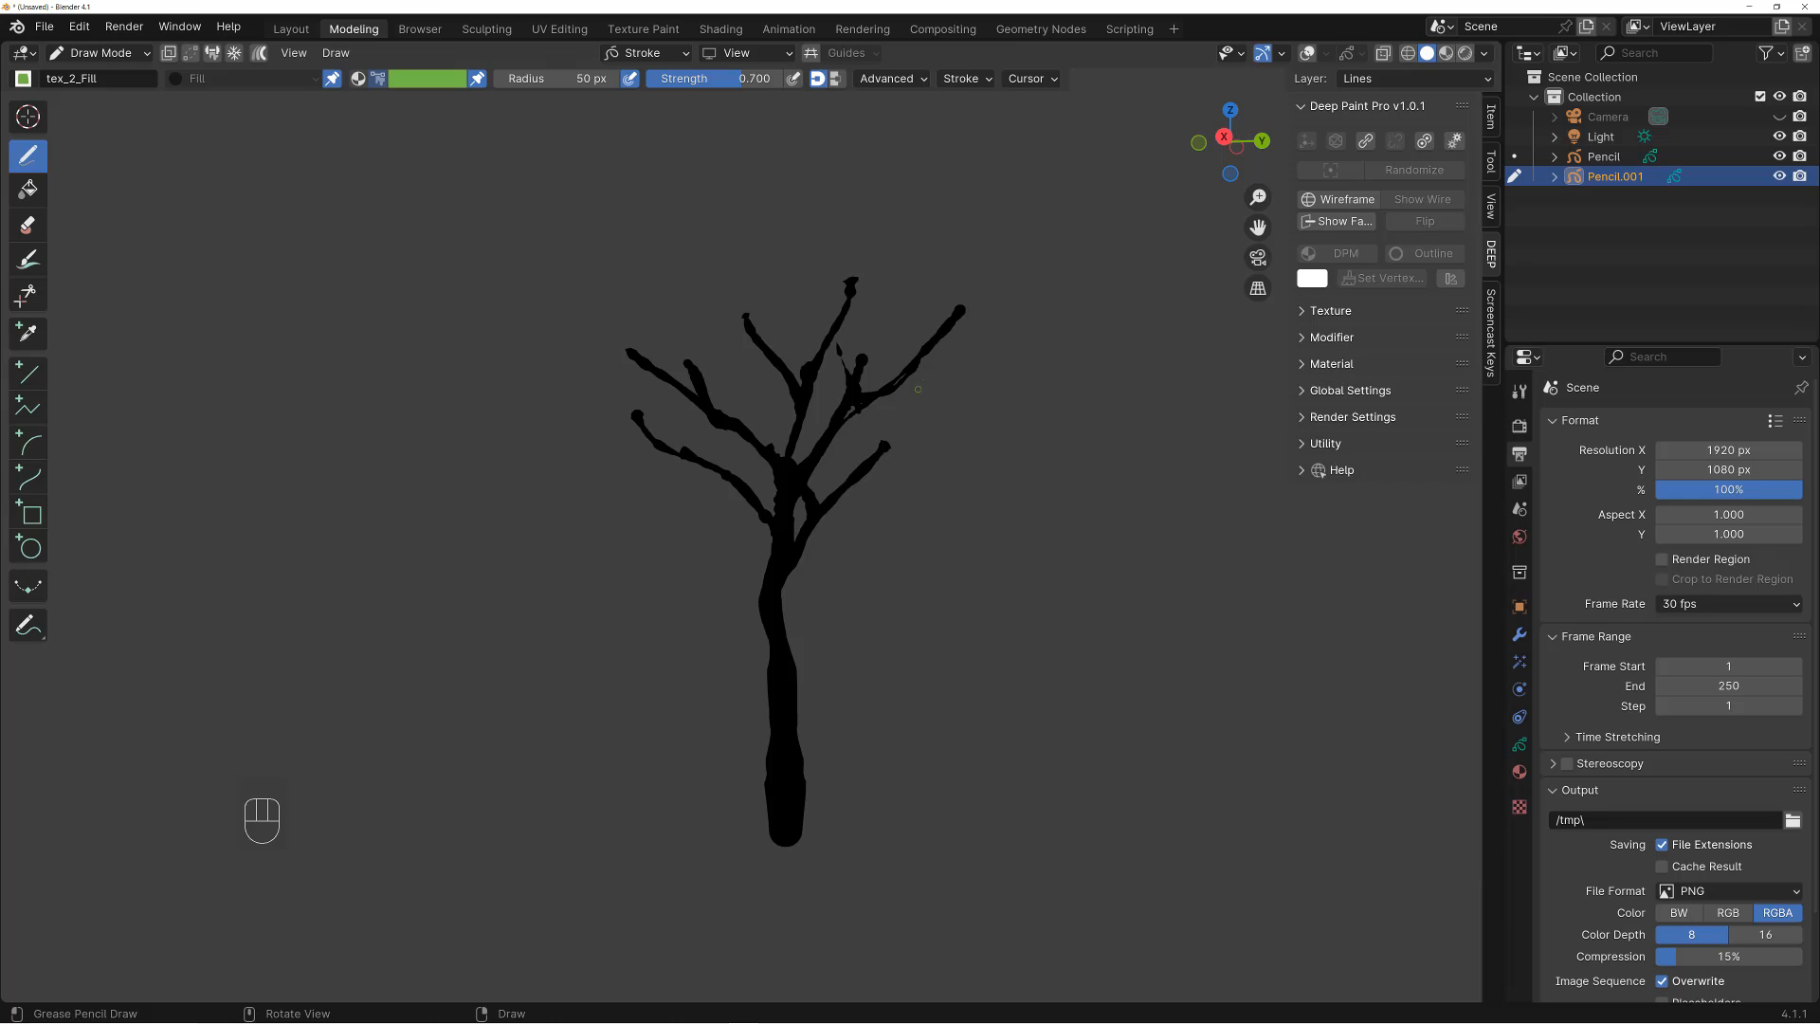
# Draw green filled leaves on the upper branch tips and switch the viewport shading to Material Preview
pyautogui.moveTo(962, 254)
pyautogui.mouseDown()
pyautogui.moveTo(953, 316)
pyautogui.moveTo(925, 327)
pyautogui.moveTo(818, 270)
pyautogui.moveTo(919, 317)
pyautogui.mouseUp()
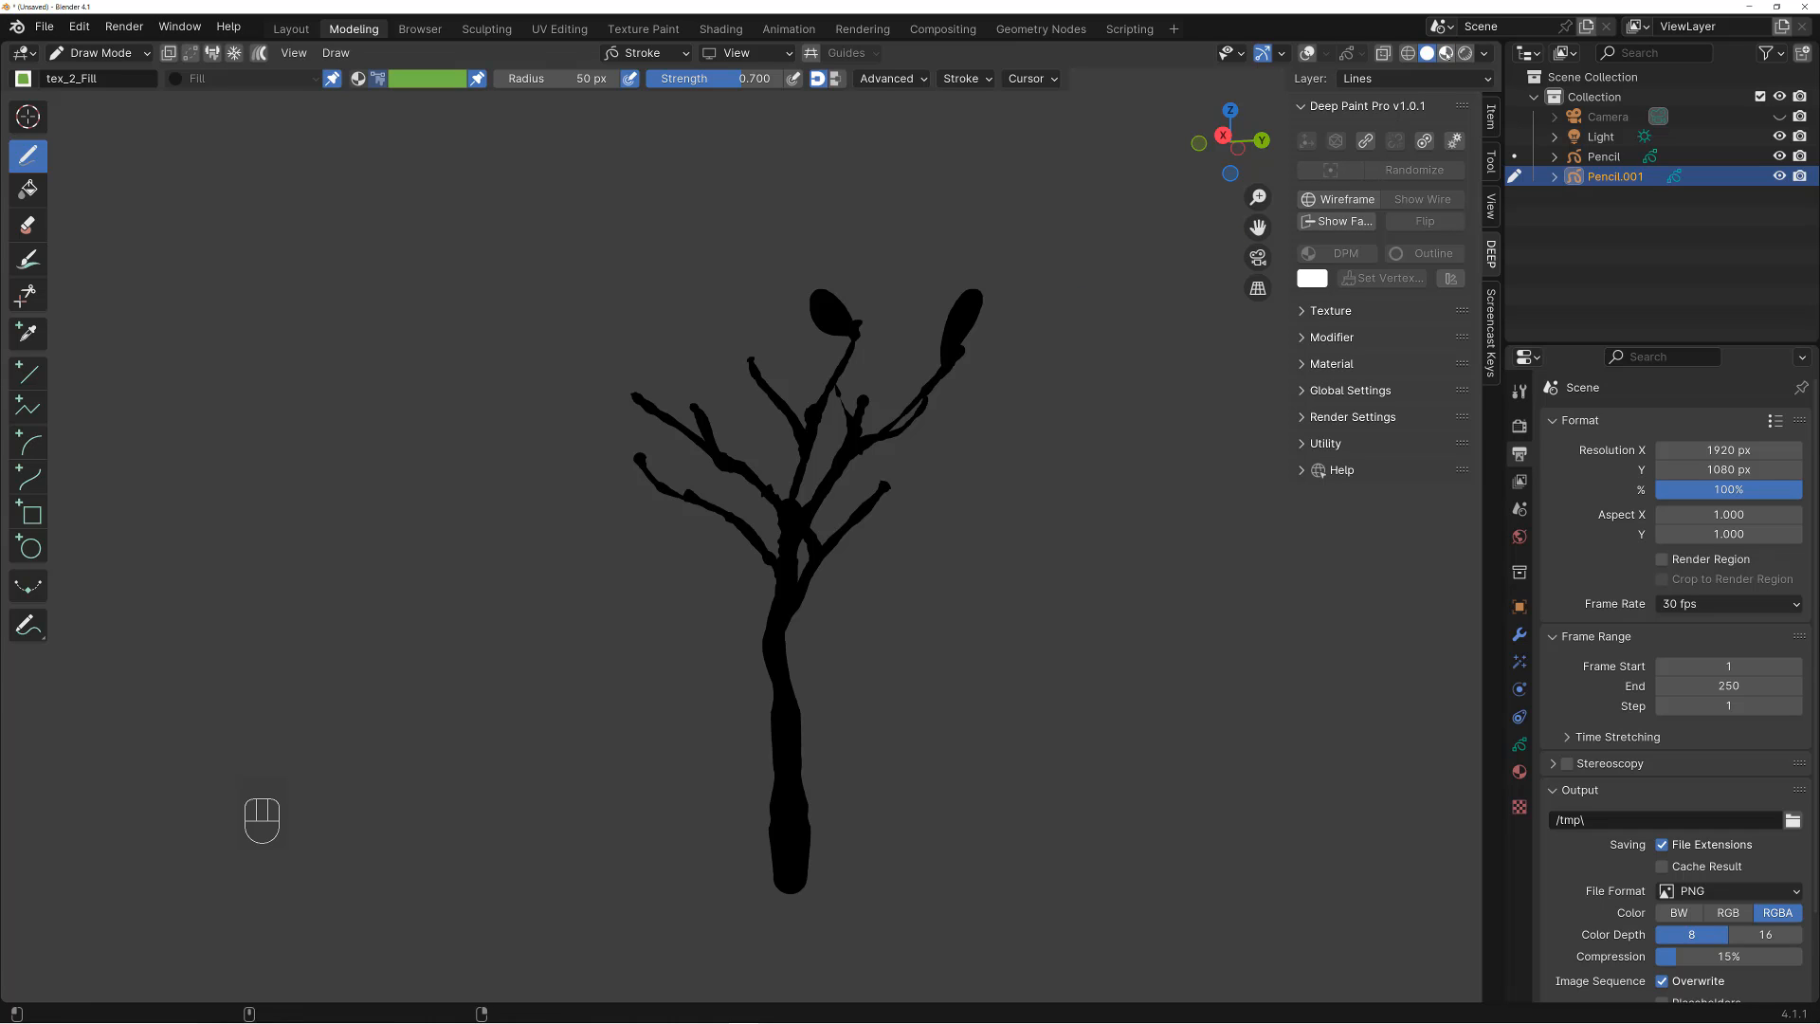
pyautogui.click(1447, 54)
pyautogui.keyDown('alt'); pyautogui.moveTo(1082, 351); pyautogui.dragTo(1073, 368); pyautogui.keyUp('alt')
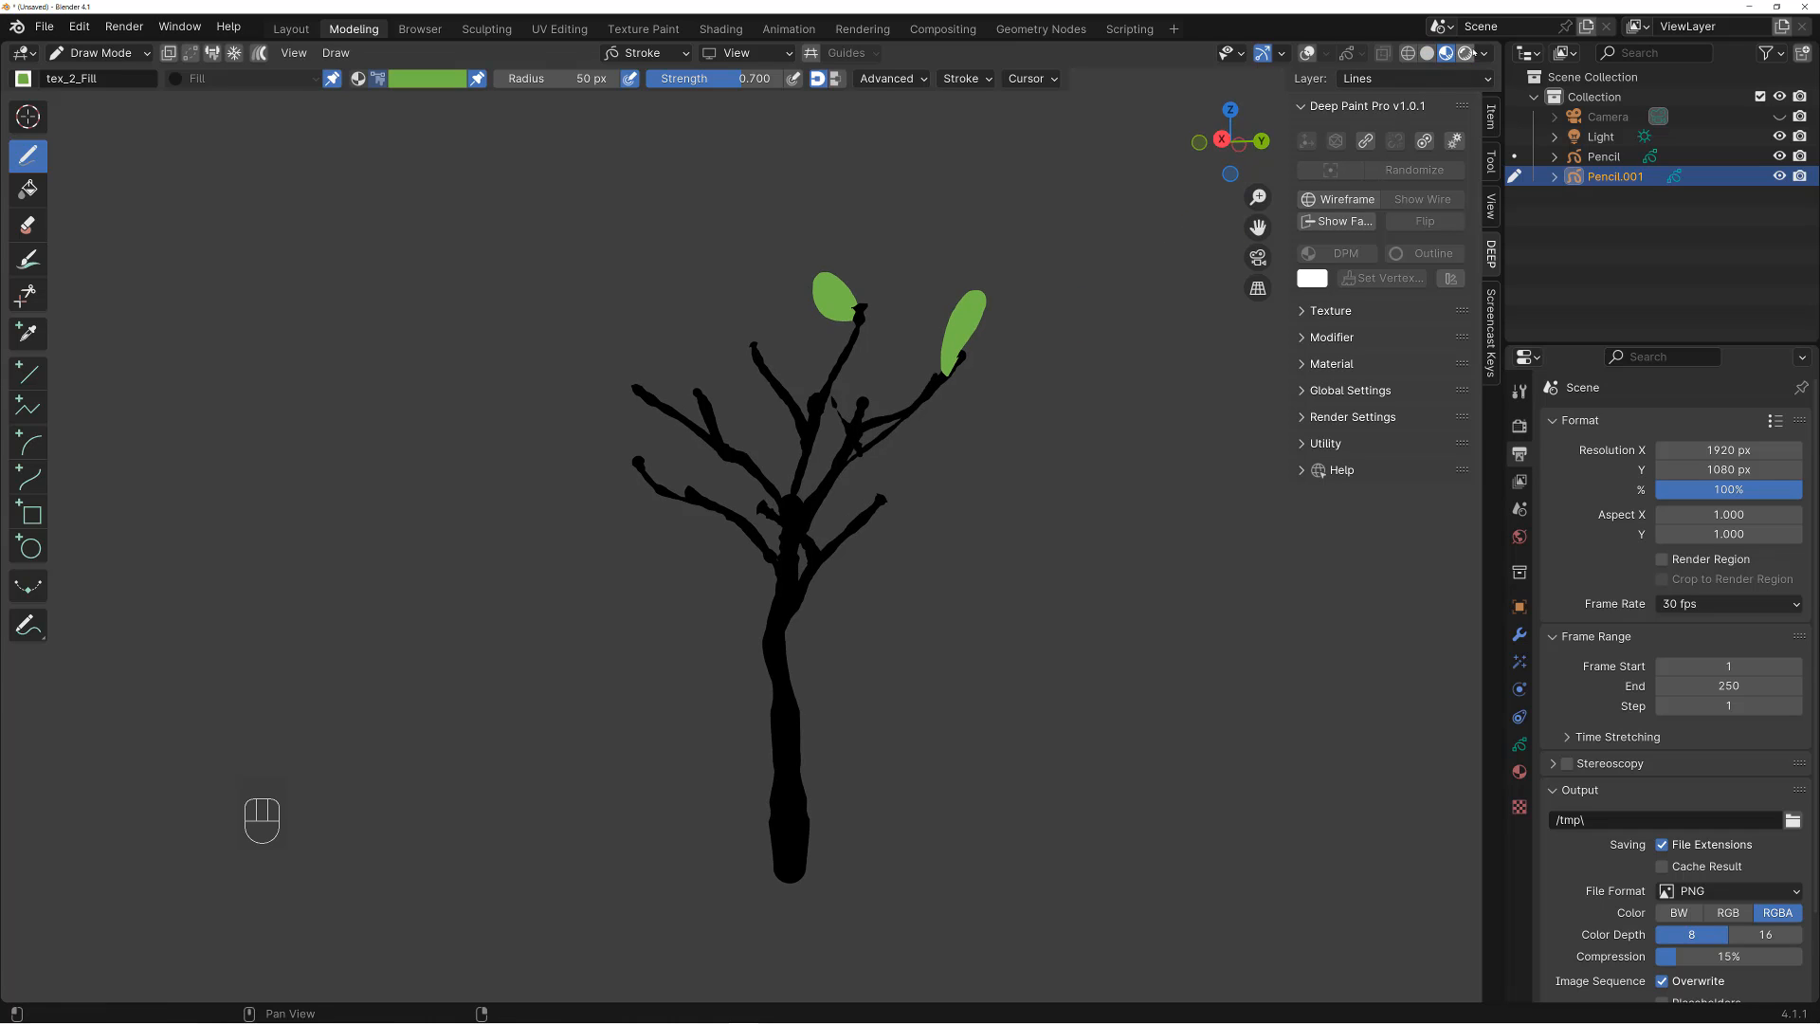
pyautogui.moveTo(802, 349)
pyautogui.keyDown('alt'); pyautogui.mouseDown()
pyautogui.moveTo(856, 351)
pyautogui.moveTo(706, 347)
pyautogui.mouseUp(); pyautogui.keyUp('alt')
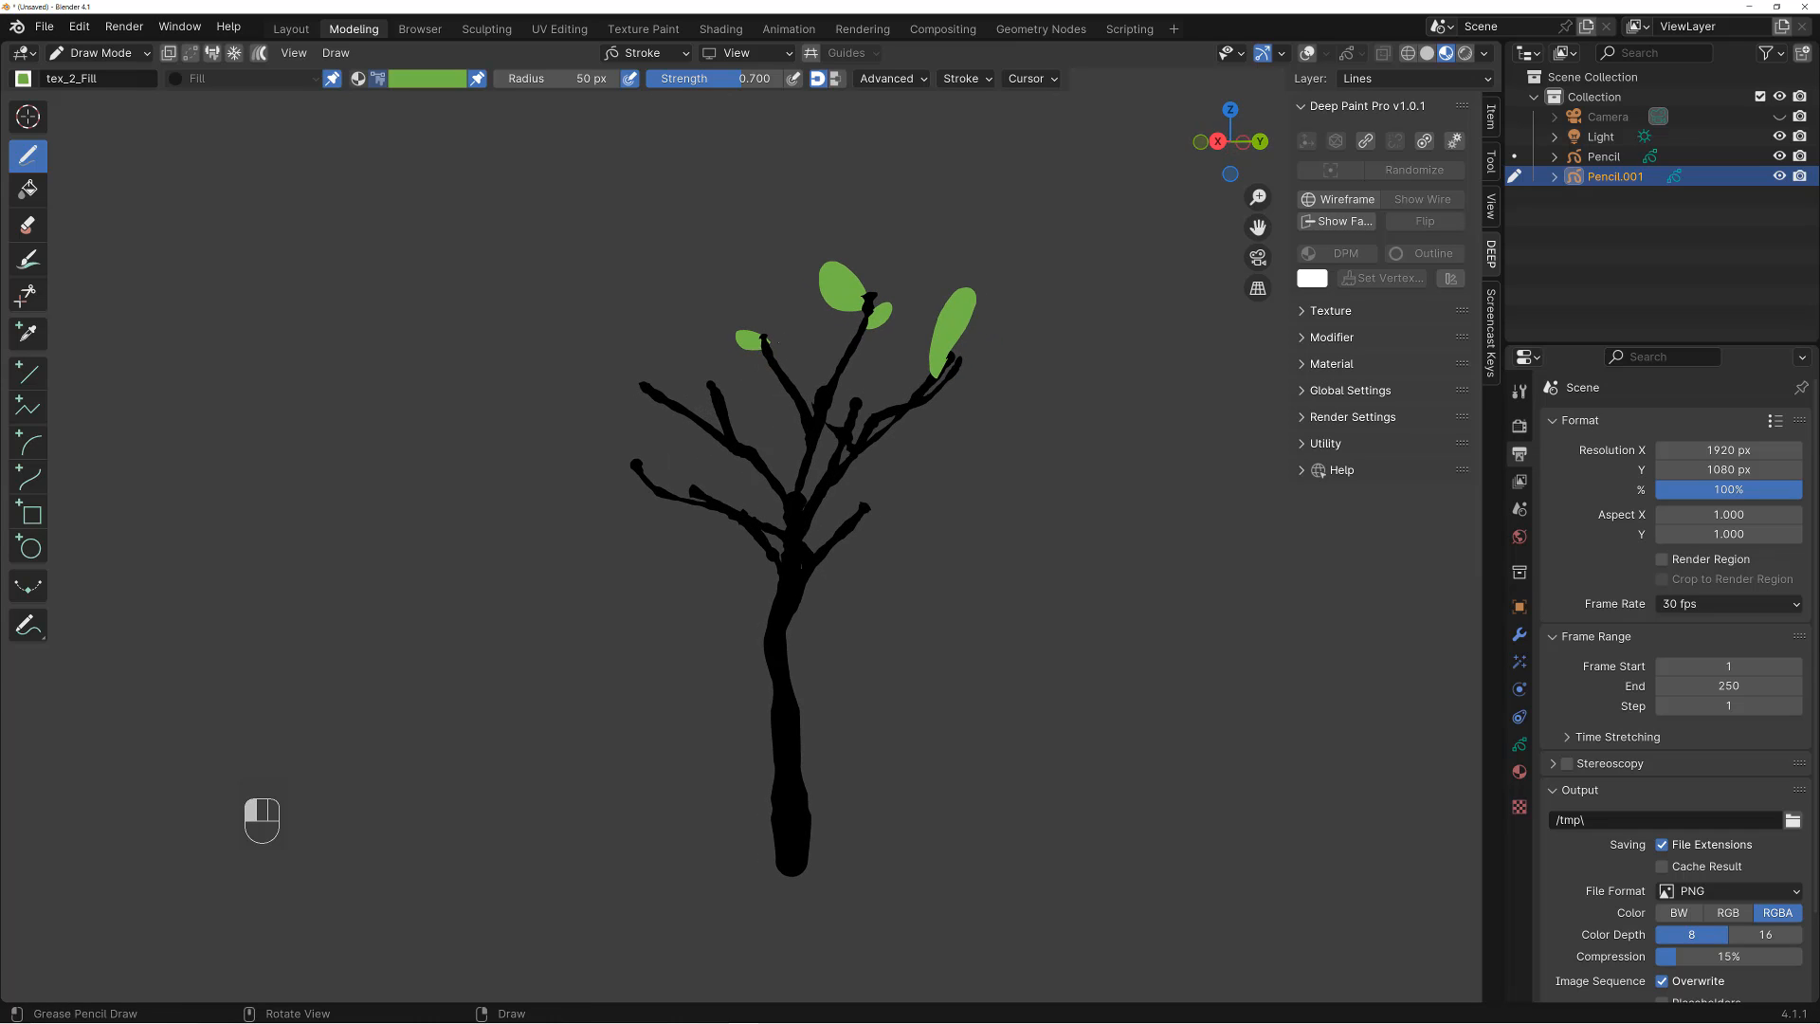
# Change the brush color to blue and draw blue leaves on the branches around the crown, undoing a stray stroke
pyautogui.rightClick(711, 381)
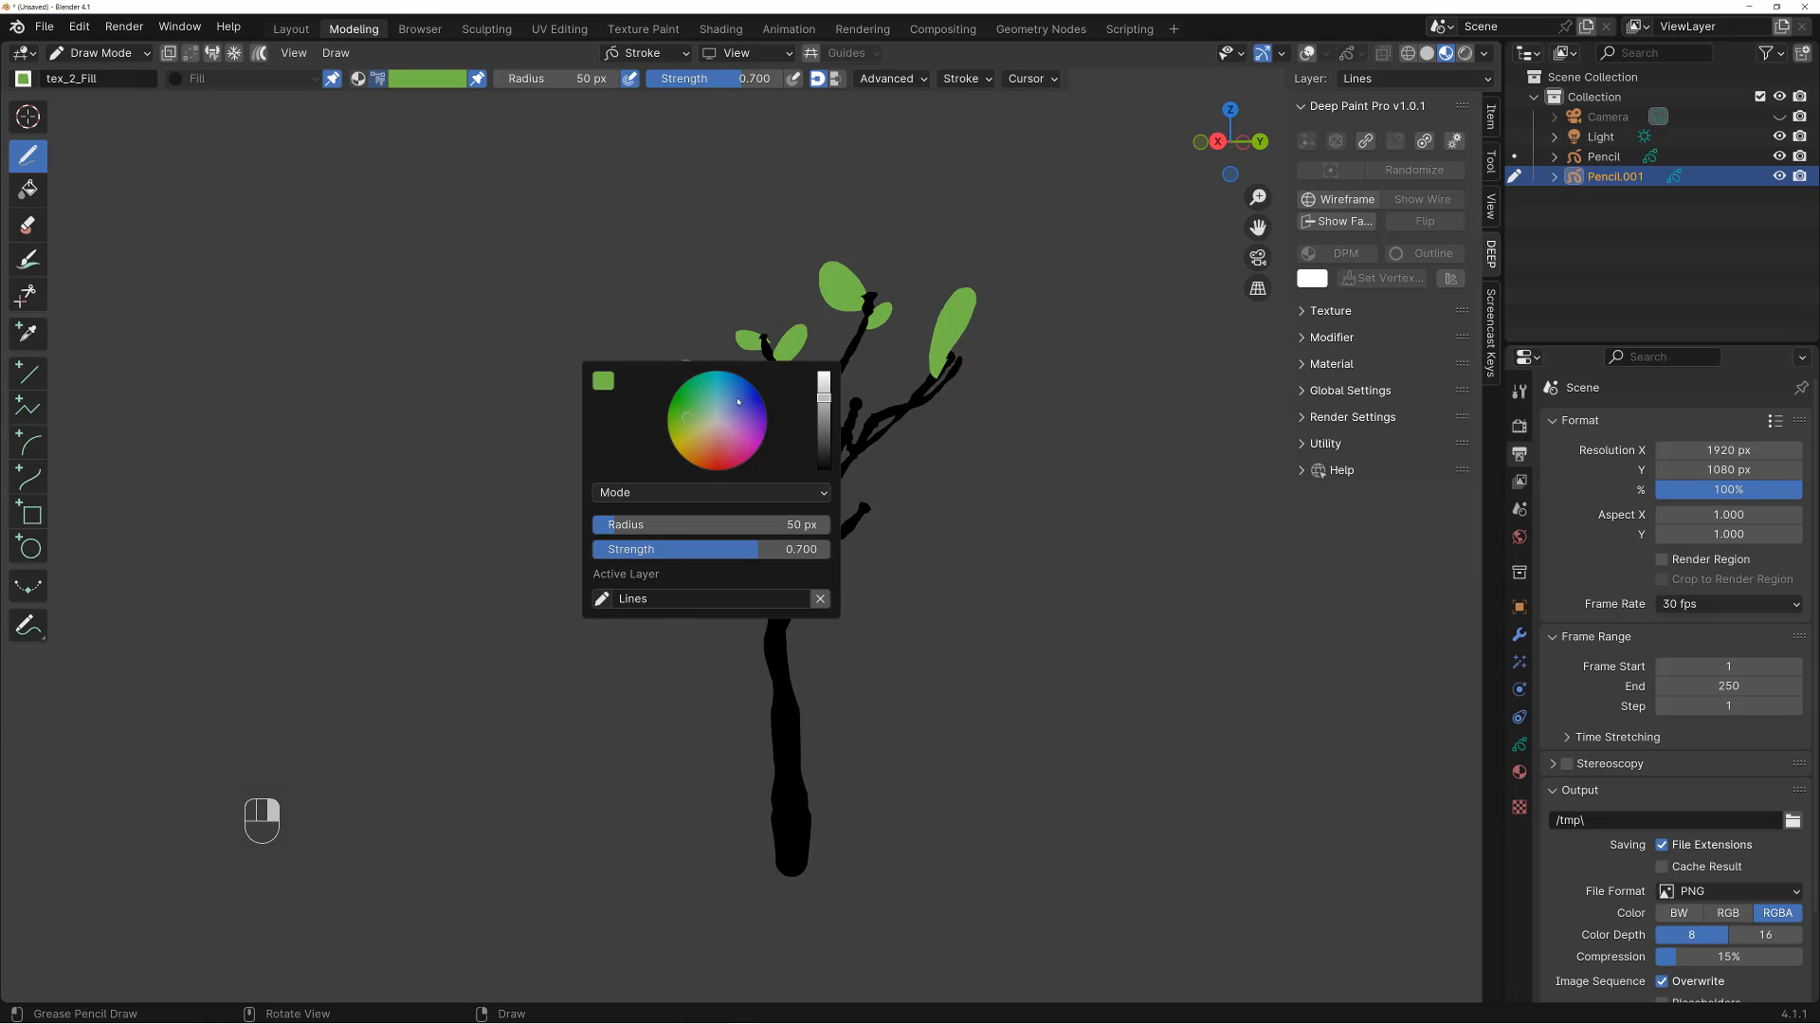
pyautogui.click(738, 400)
pyautogui.hotkey('ctrl', 'z')
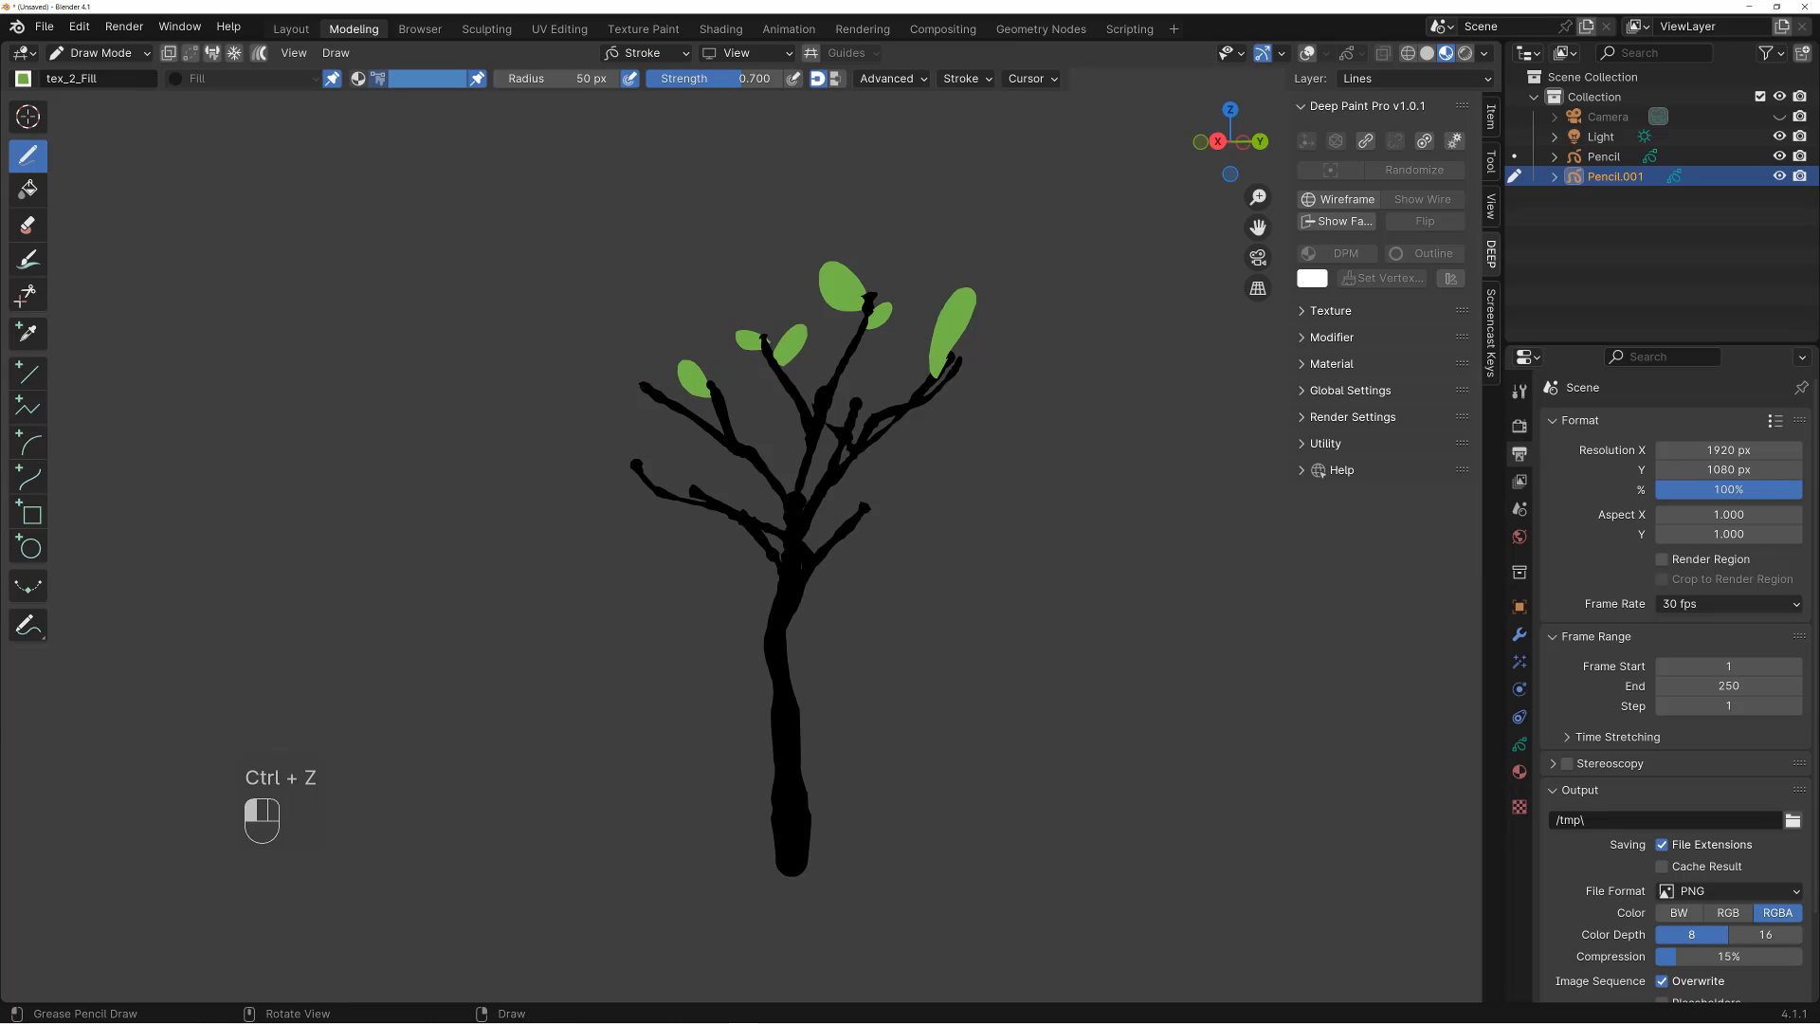
pyautogui.moveTo(661, 411)
pyautogui.keyDown('alt'); pyautogui.mouseDown()
pyautogui.moveTo(628, 413)
pyautogui.moveTo(607, 468)
pyautogui.mouseUp(); pyautogui.keyUp('alt')
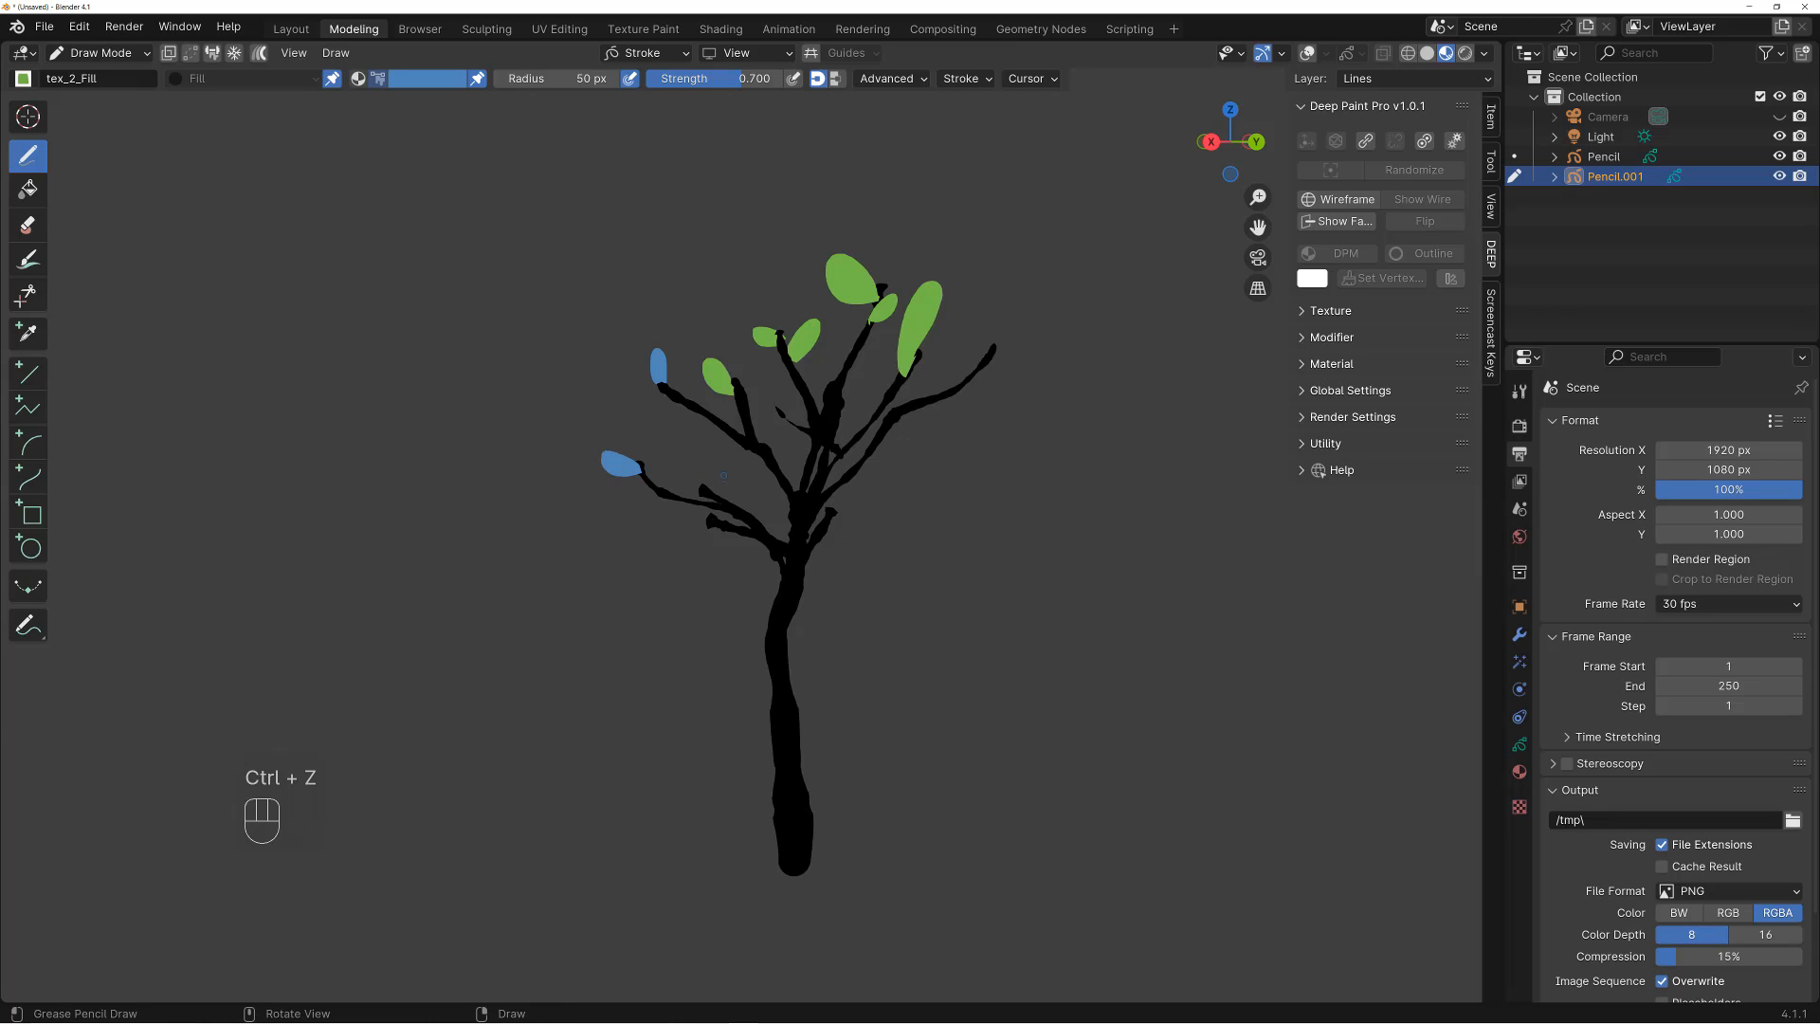
pyautogui.keyDown('alt'); pyautogui.moveTo(721, 491); pyautogui.dragTo(725, 419); pyautogui.keyUp('alt')
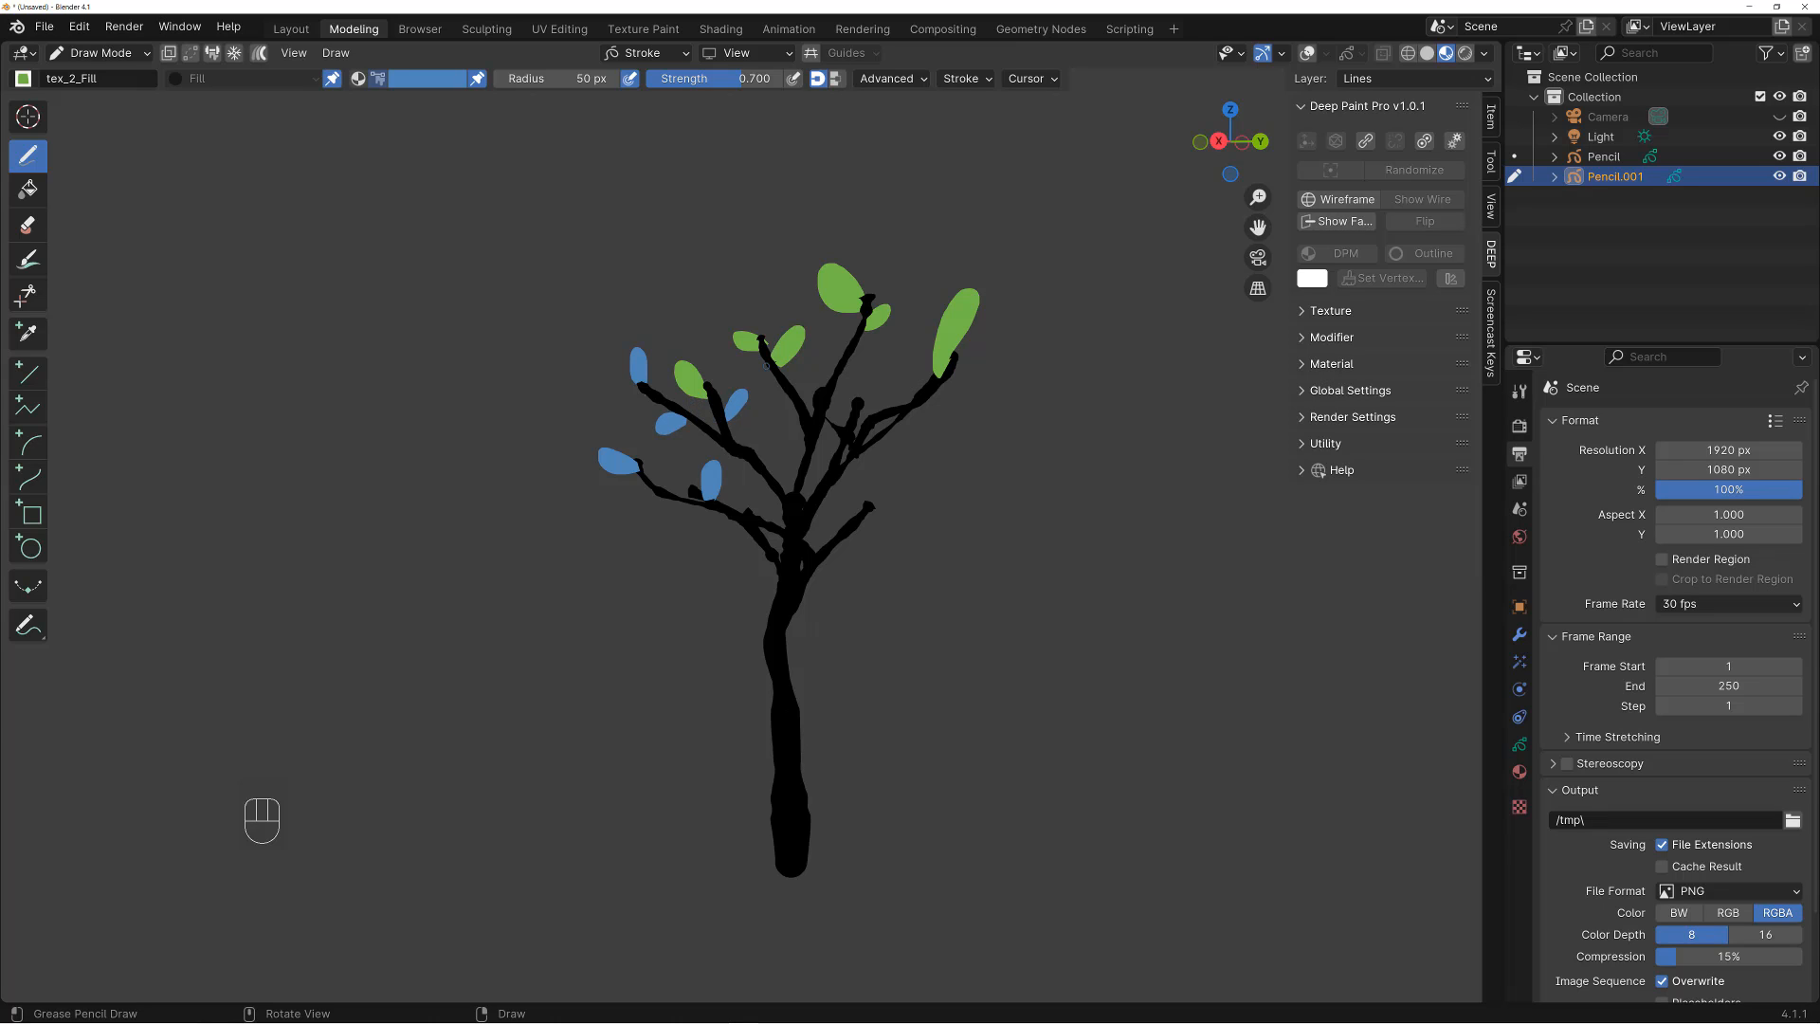
pyautogui.keyDown('alt'); pyautogui.moveTo(800, 368); pyautogui.dragTo(806, 358); pyautogui.keyUp('alt')
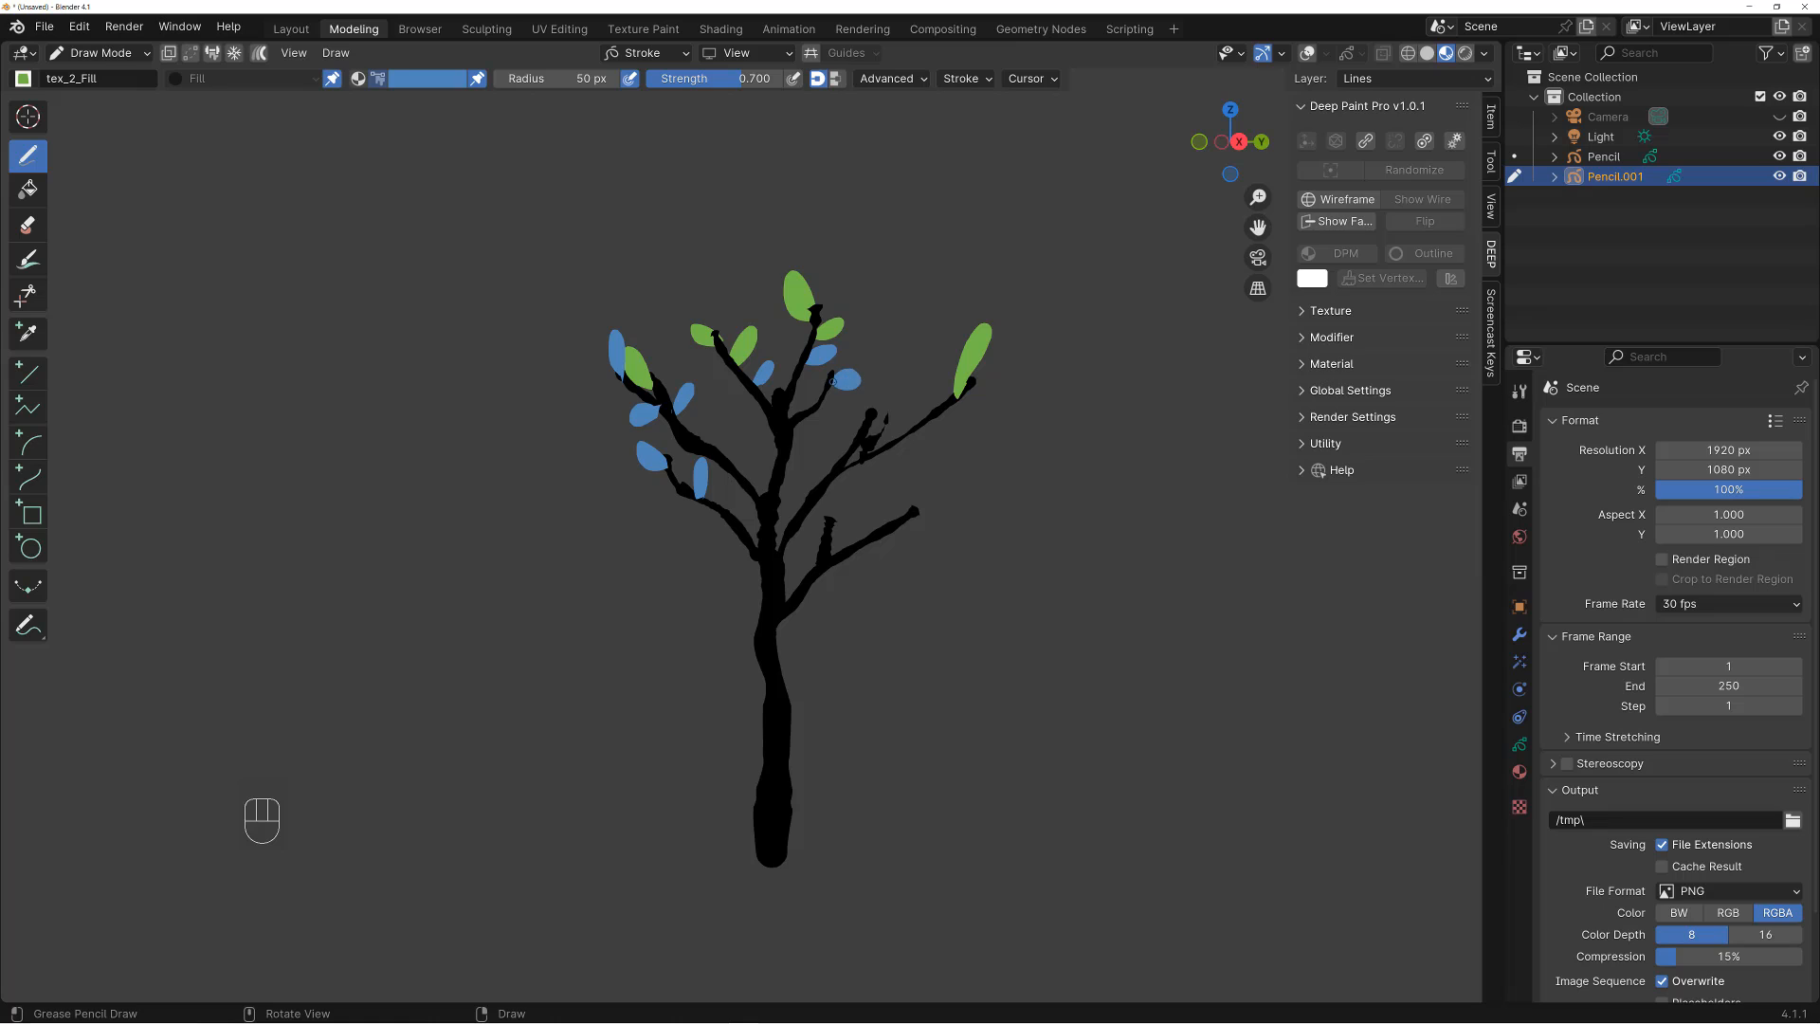
pyautogui.keyDown('alt'); pyautogui.moveTo(833, 381); pyautogui.dragTo(796, 388); pyautogui.keyUp('alt')
# Change the brush color to pink and draw pink leaves on the lower and inner branches all around the tree
pyautogui.rightClick(817, 394)
pyautogui.click(828, 452)
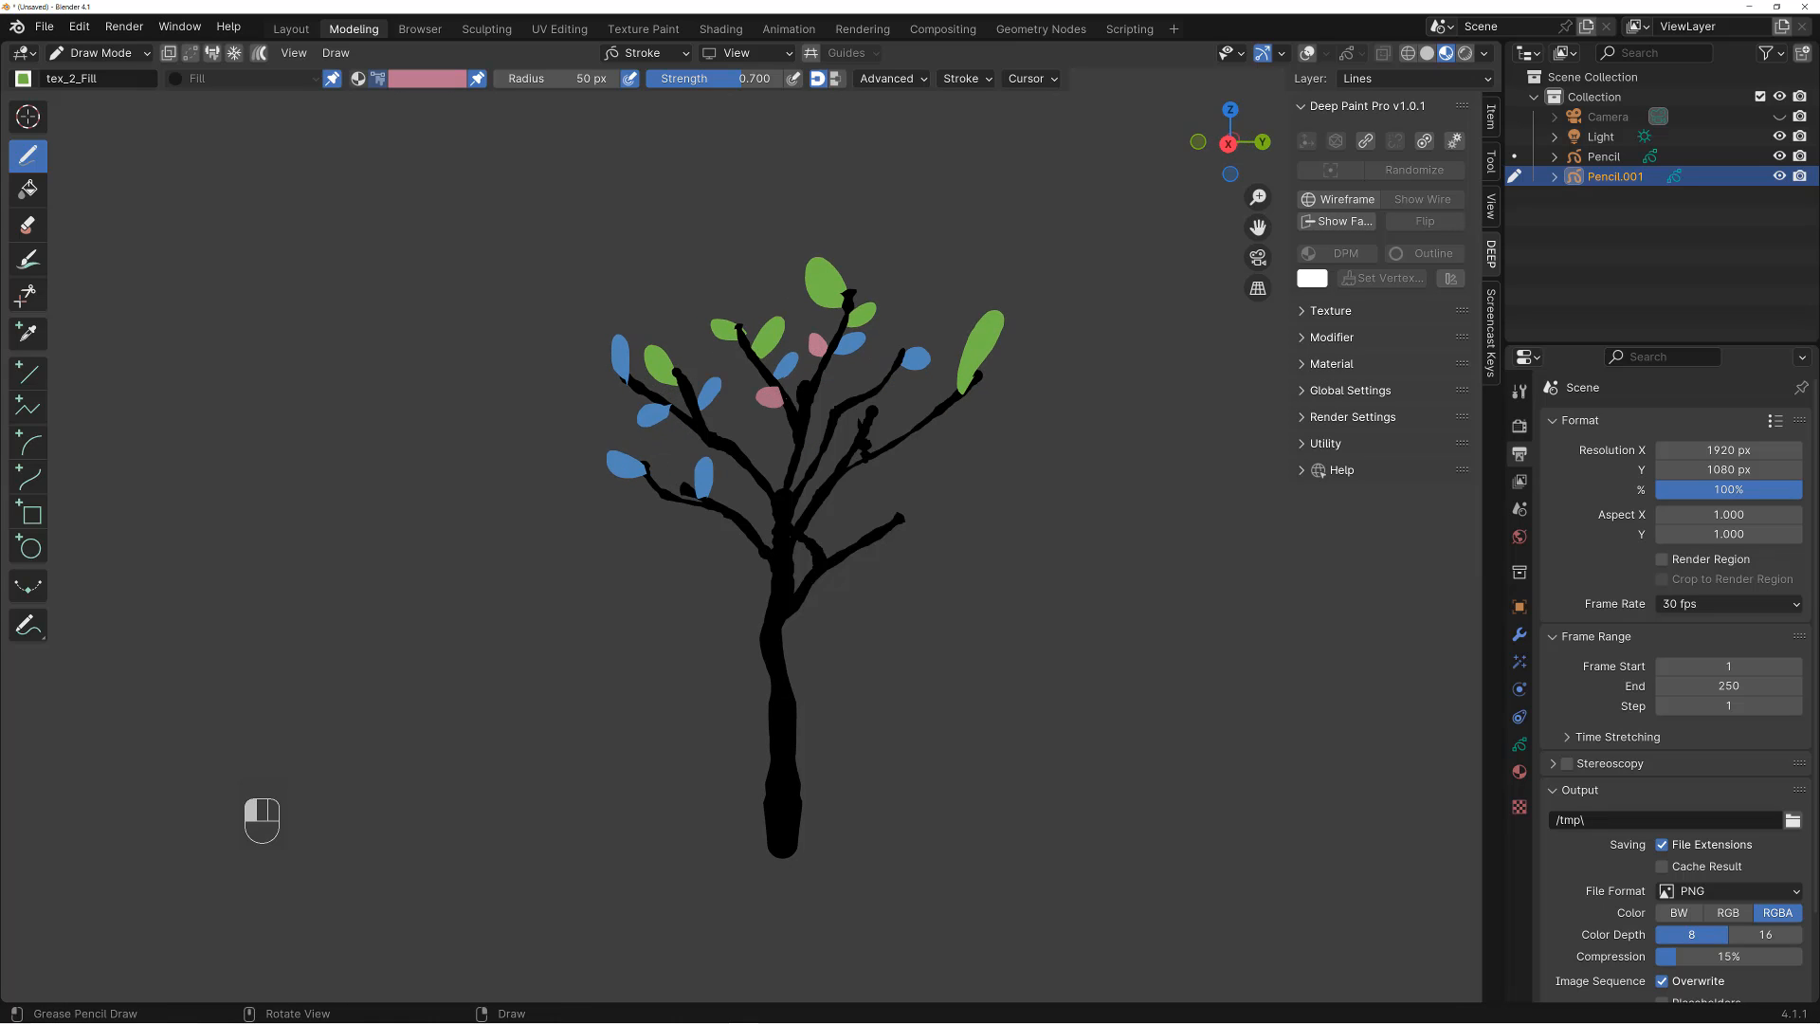
pyautogui.moveTo(799, 458)
pyautogui.keyDown('alt'); pyautogui.mouseDown()
pyautogui.moveTo(744, 517)
pyautogui.moveTo(913, 431)
pyautogui.moveTo(918, 511)
pyautogui.mouseUp(); pyautogui.keyUp('alt')
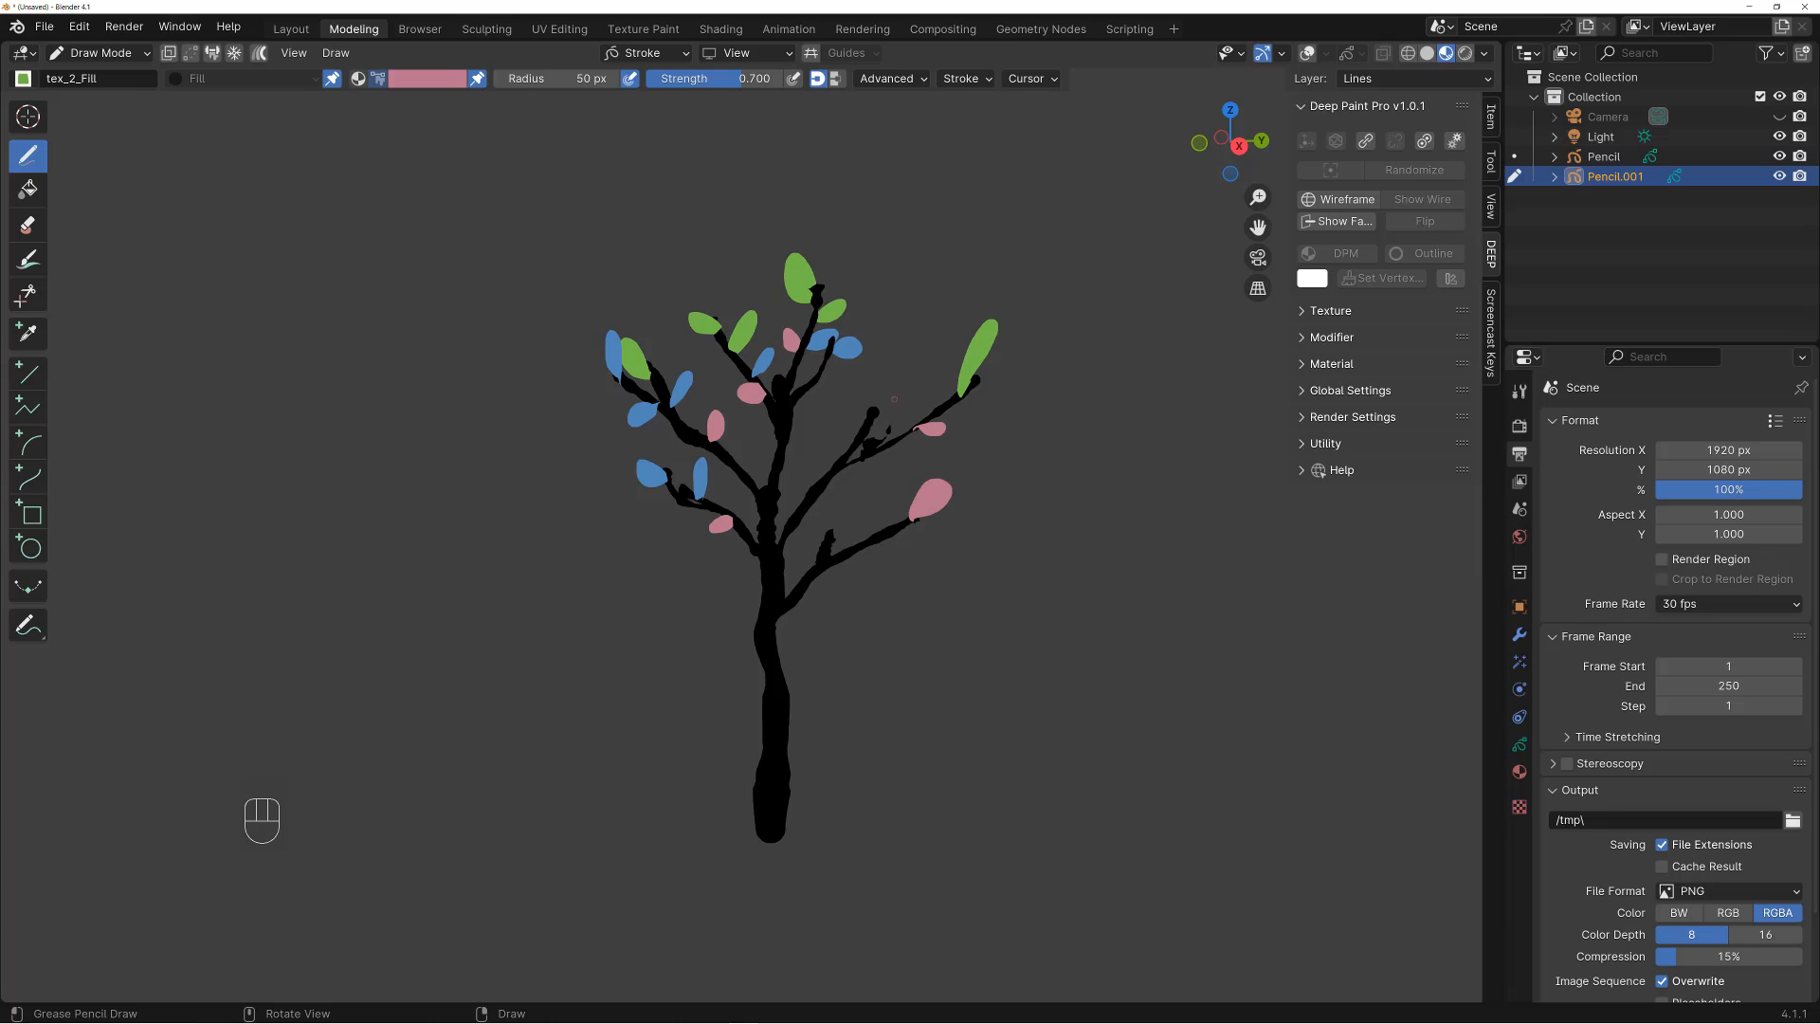
pyautogui.moveTo(915, 398); pyautogui.dragTo(782, 438)
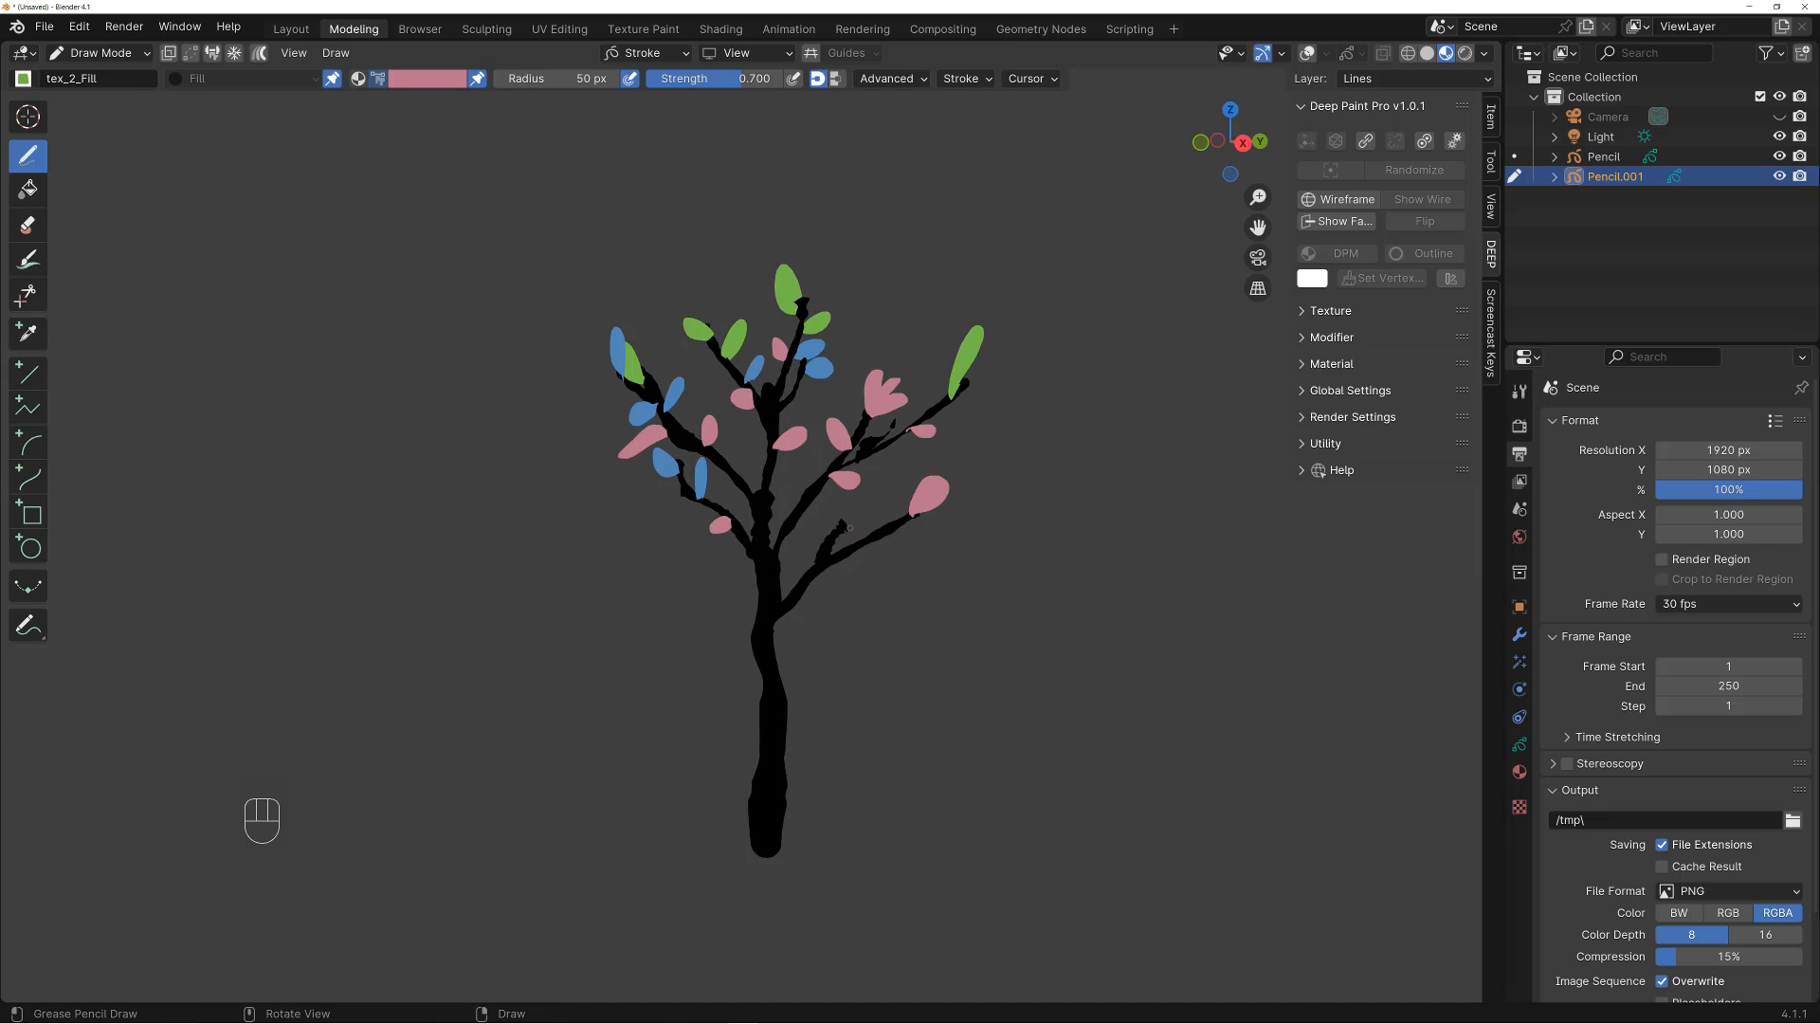
pyautogui.moveTo(846, 521); pyautogui.dragTo(843, 528)
pyautogui.moveTo(881, 520)
pyautogui.keyDown('alt'); pyautogui.mouseDown()
pyautogui.moveTo(938, 533)
pyautogui.moveTo(880, 486)
pyautogui.moveTo(931, 420)
pyautogui.moveTo(909, 432)
pyautogui.mouseUp(); pyautogui.keyUp('alt')
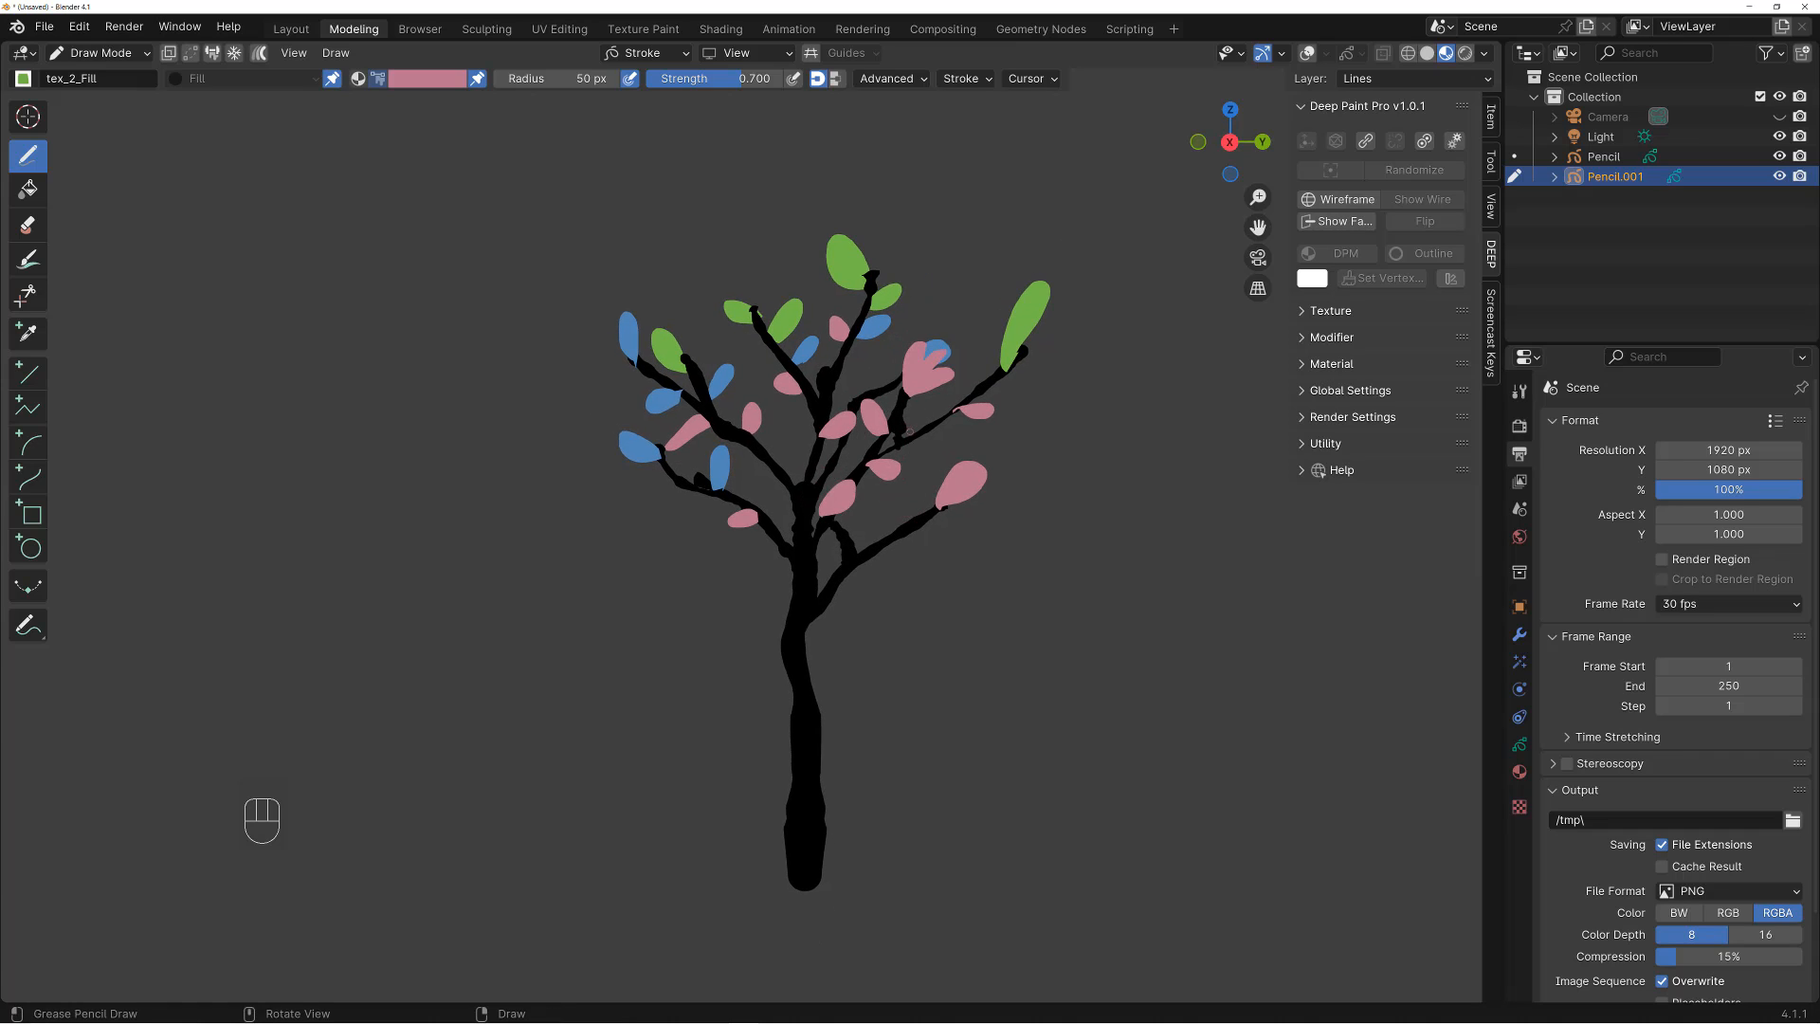
# Convert the leaves drawing to a mesh with GP to Fill Mesh and check it in wireframe
pyautogui.press('e')
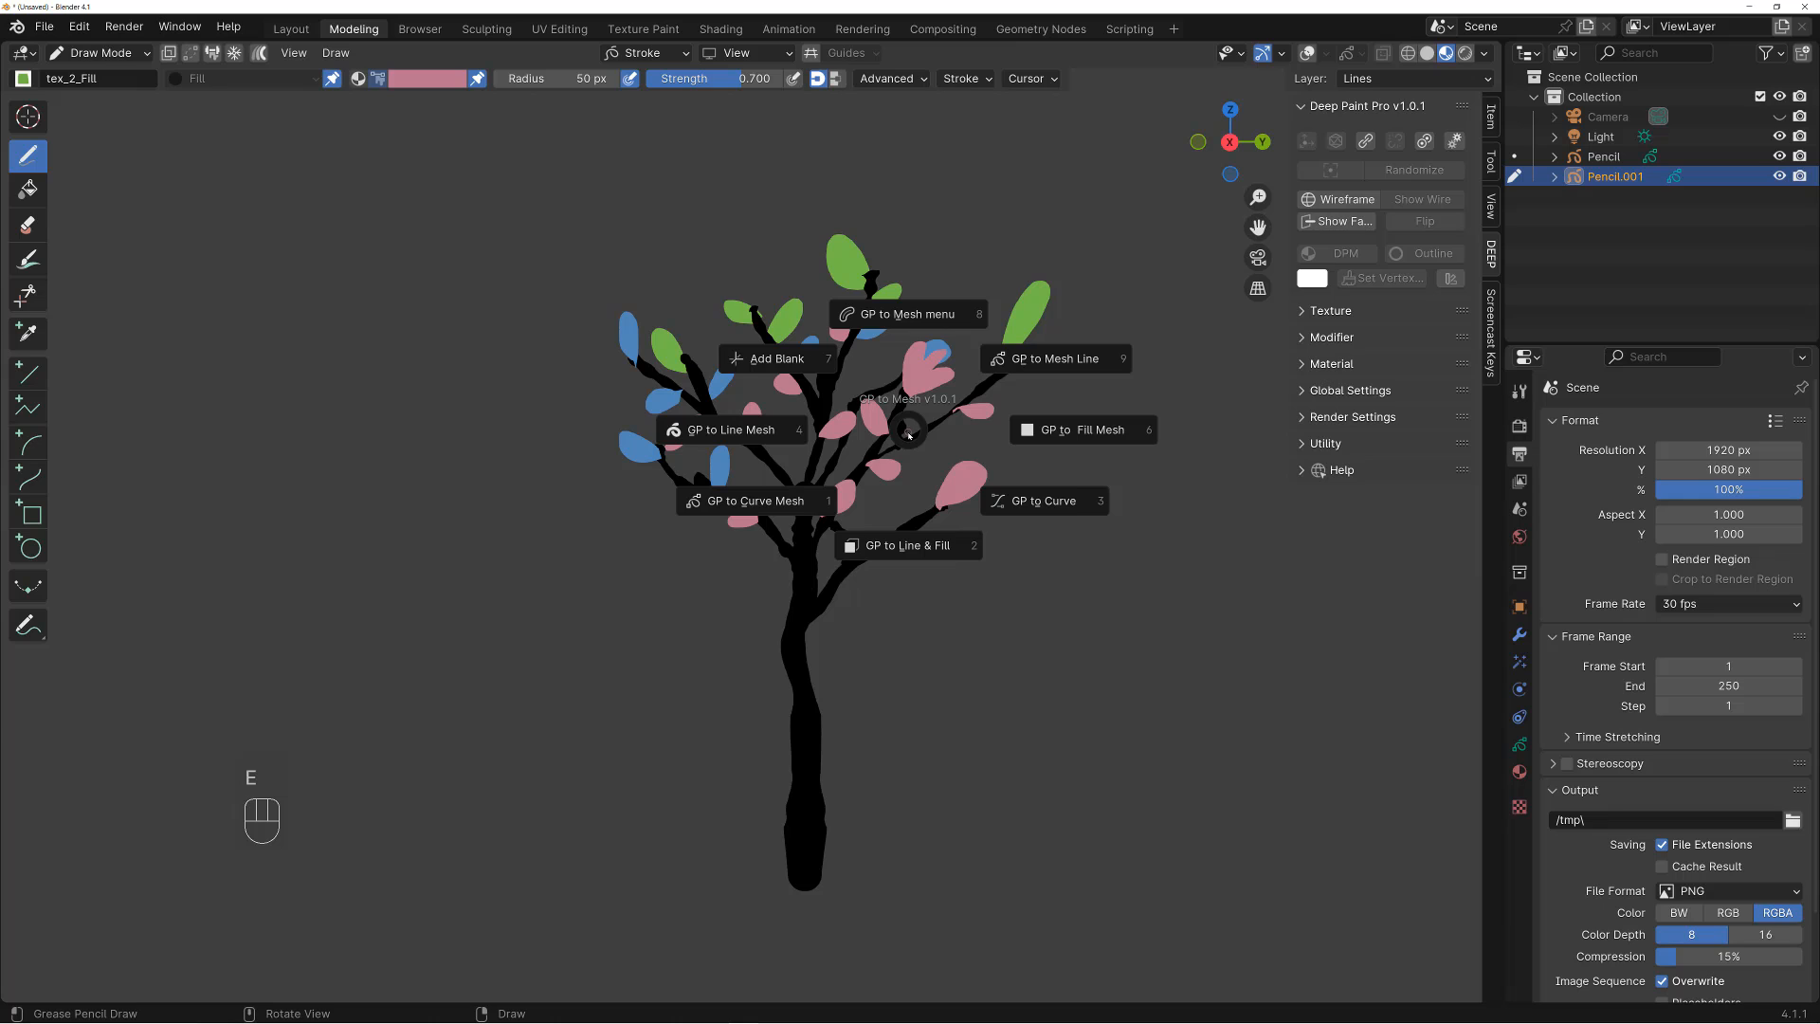
pyautogui.click(1074, 432)
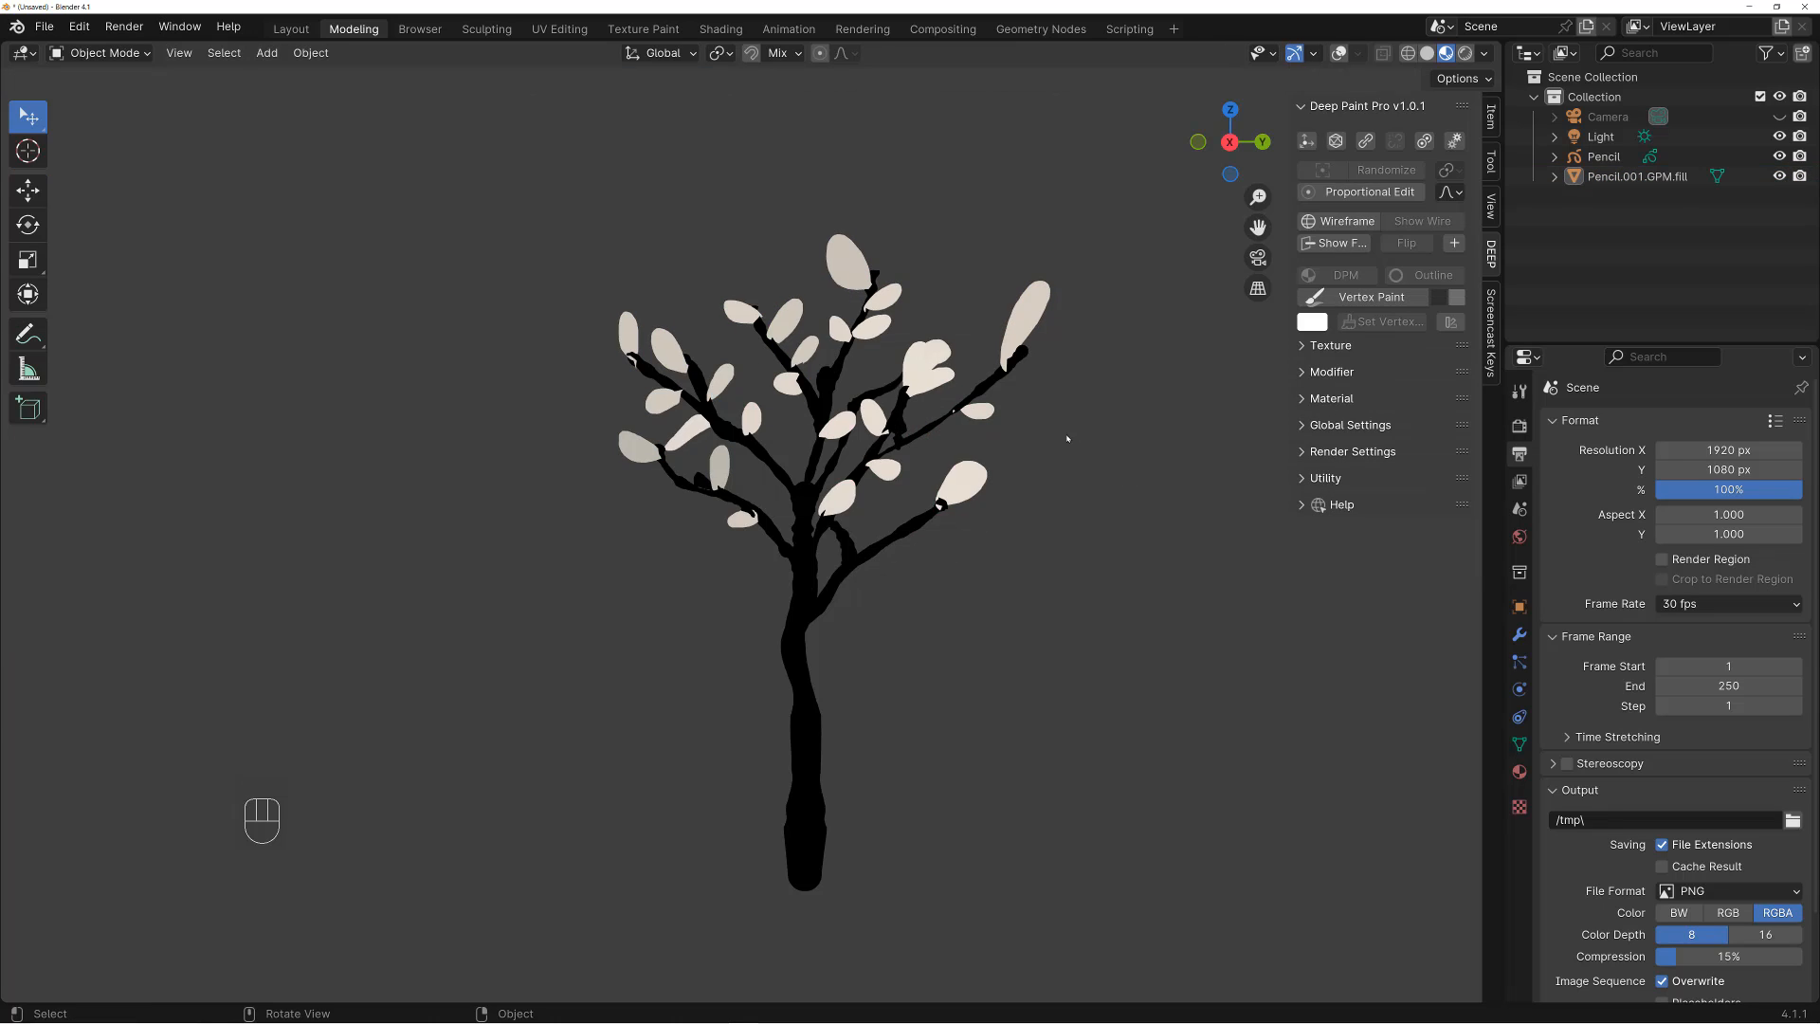
pyautogui.keyDown('alt'); pyautogui.moveTo(1035, 395); pyautogui.dragTo(995, 428); pyautogui.keyUp('alt')
pyautogui.hotkey('shift', 'z')
pyautogui.hotkey('shift', 'z')
# Convert the trunk and branches drawing with GP to Line Mesh, with overlays shown, then check its wireframe and deselect everything
pyautogui.click(851, 471)
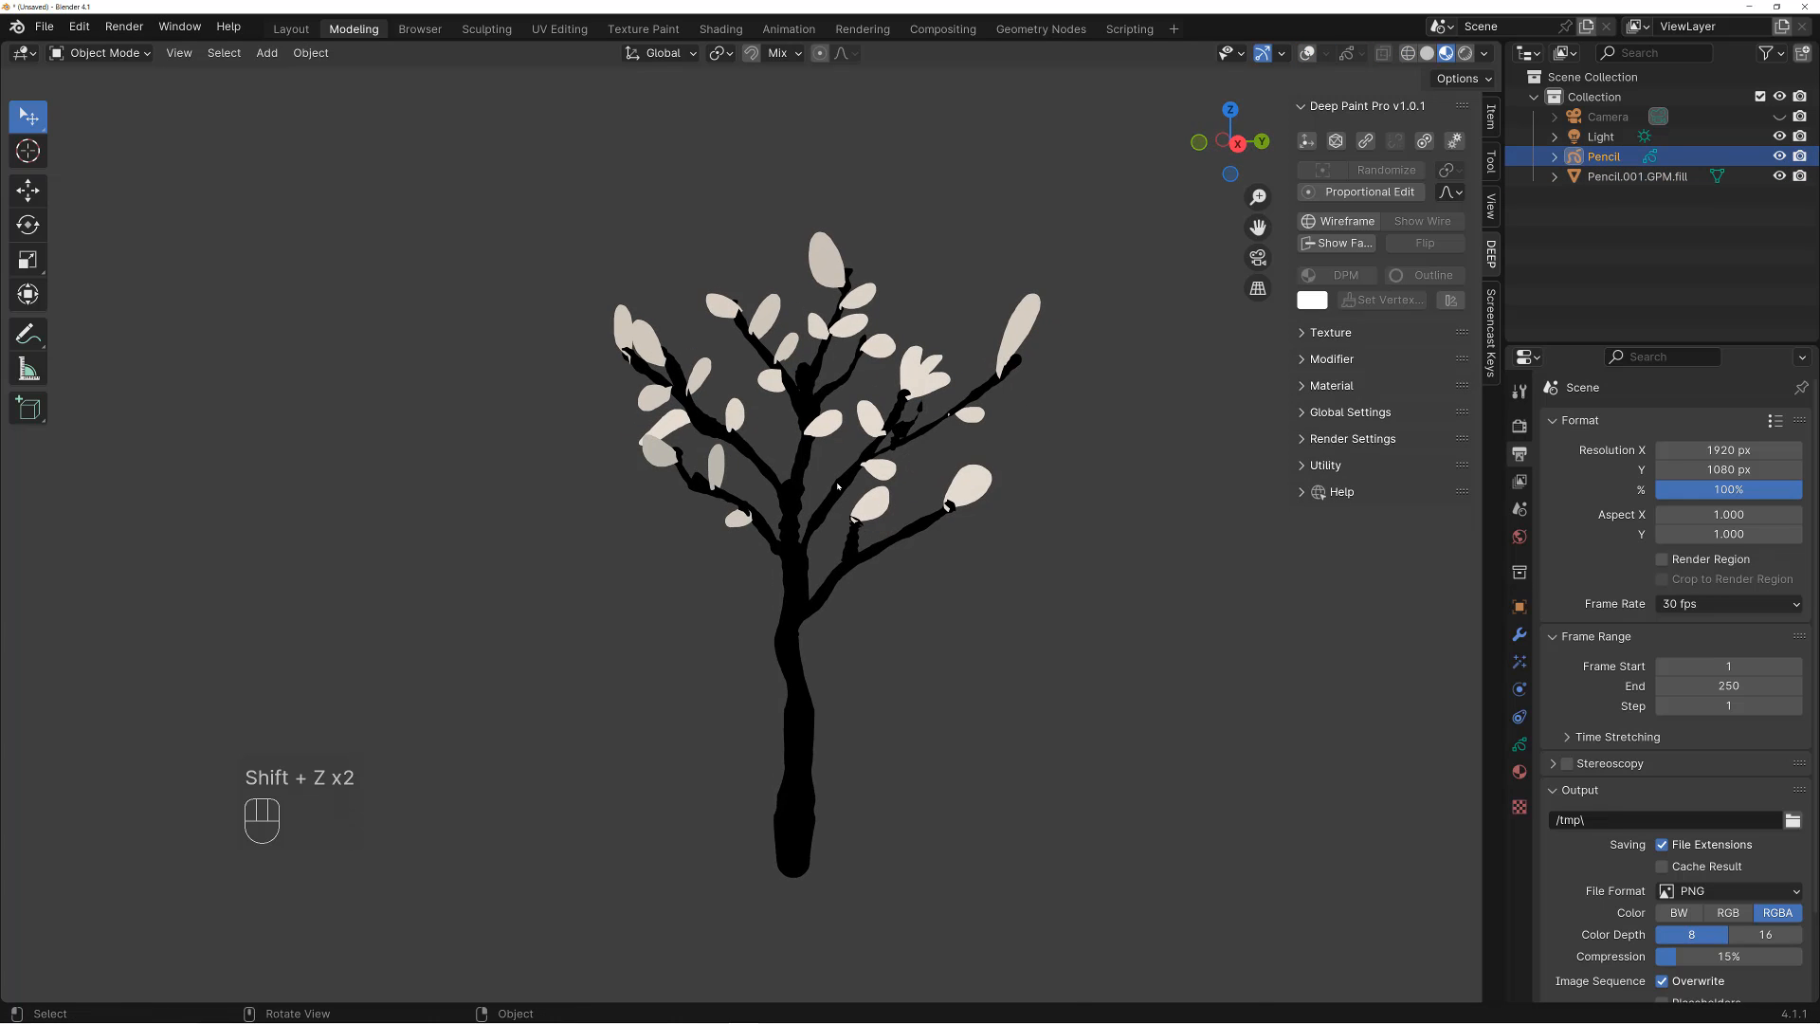
pyautogui.hotkey('shift', 'alt', 'z')
pyautogui.keyDown('alt'); pyautogui.moveTo(908, 599); pyautogui.dragTo(906, 580); pyautogui.keyUp('alt')
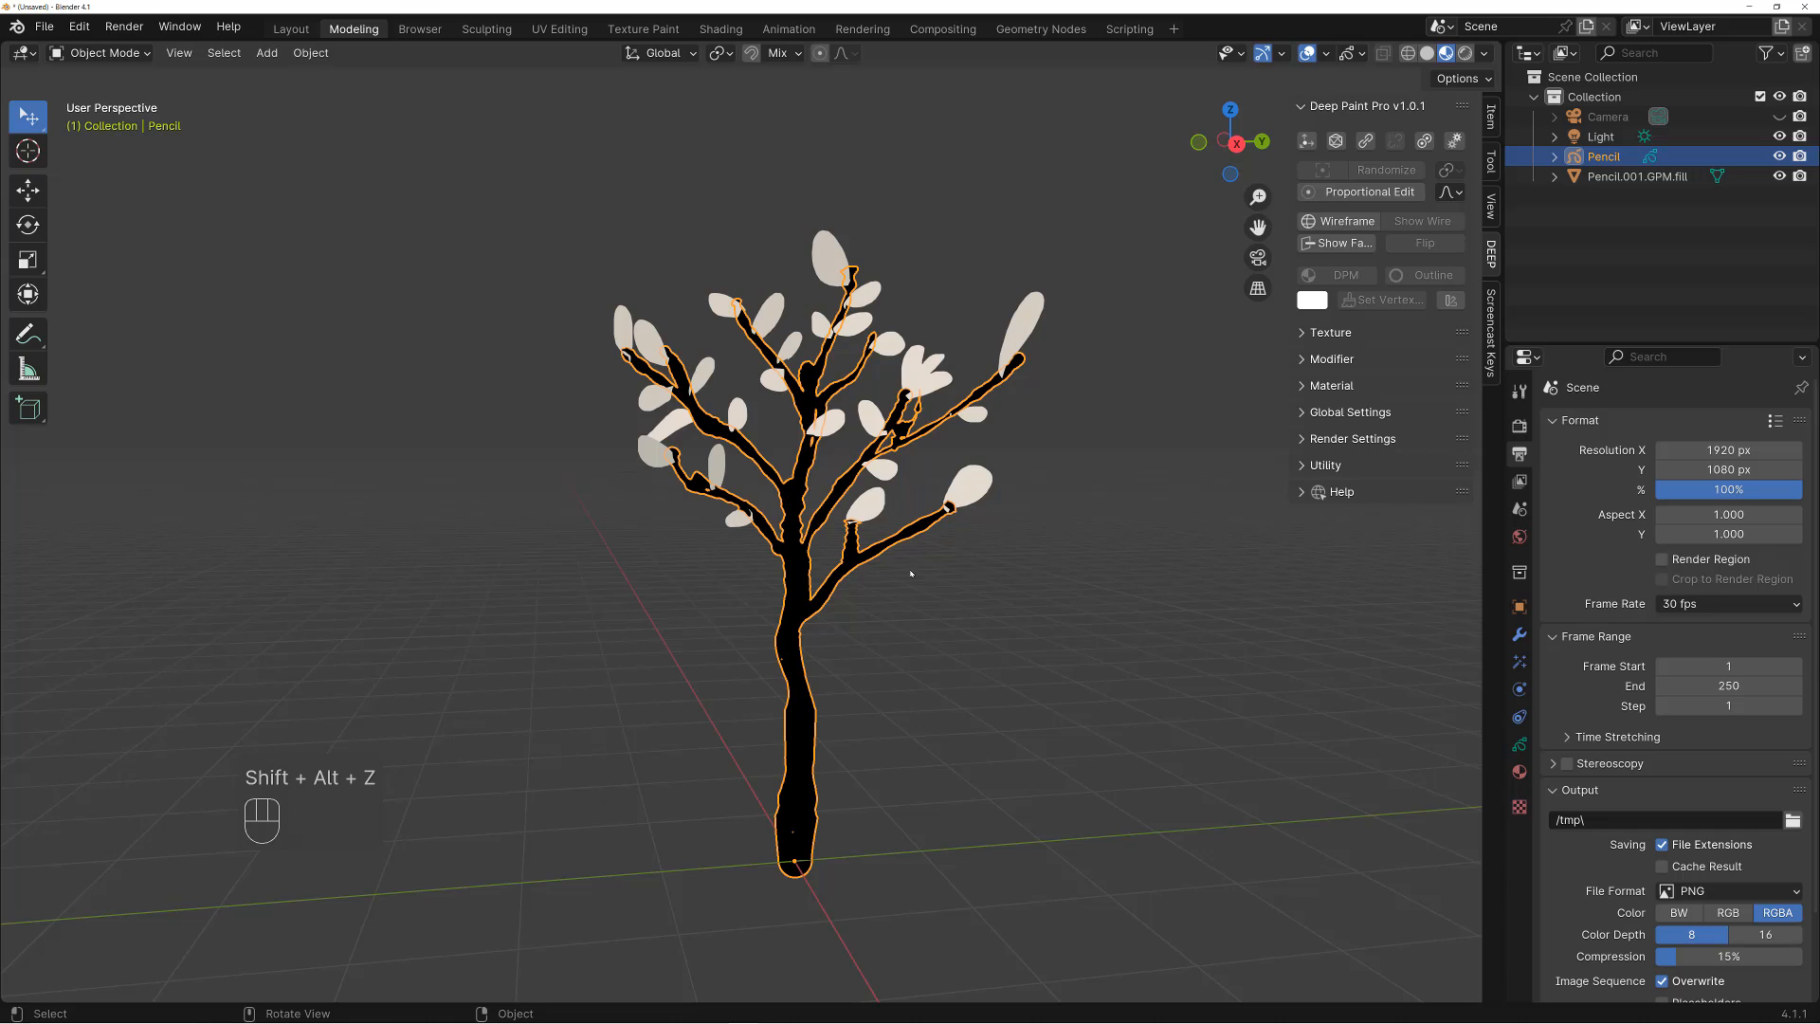
pyautogui.press('e')
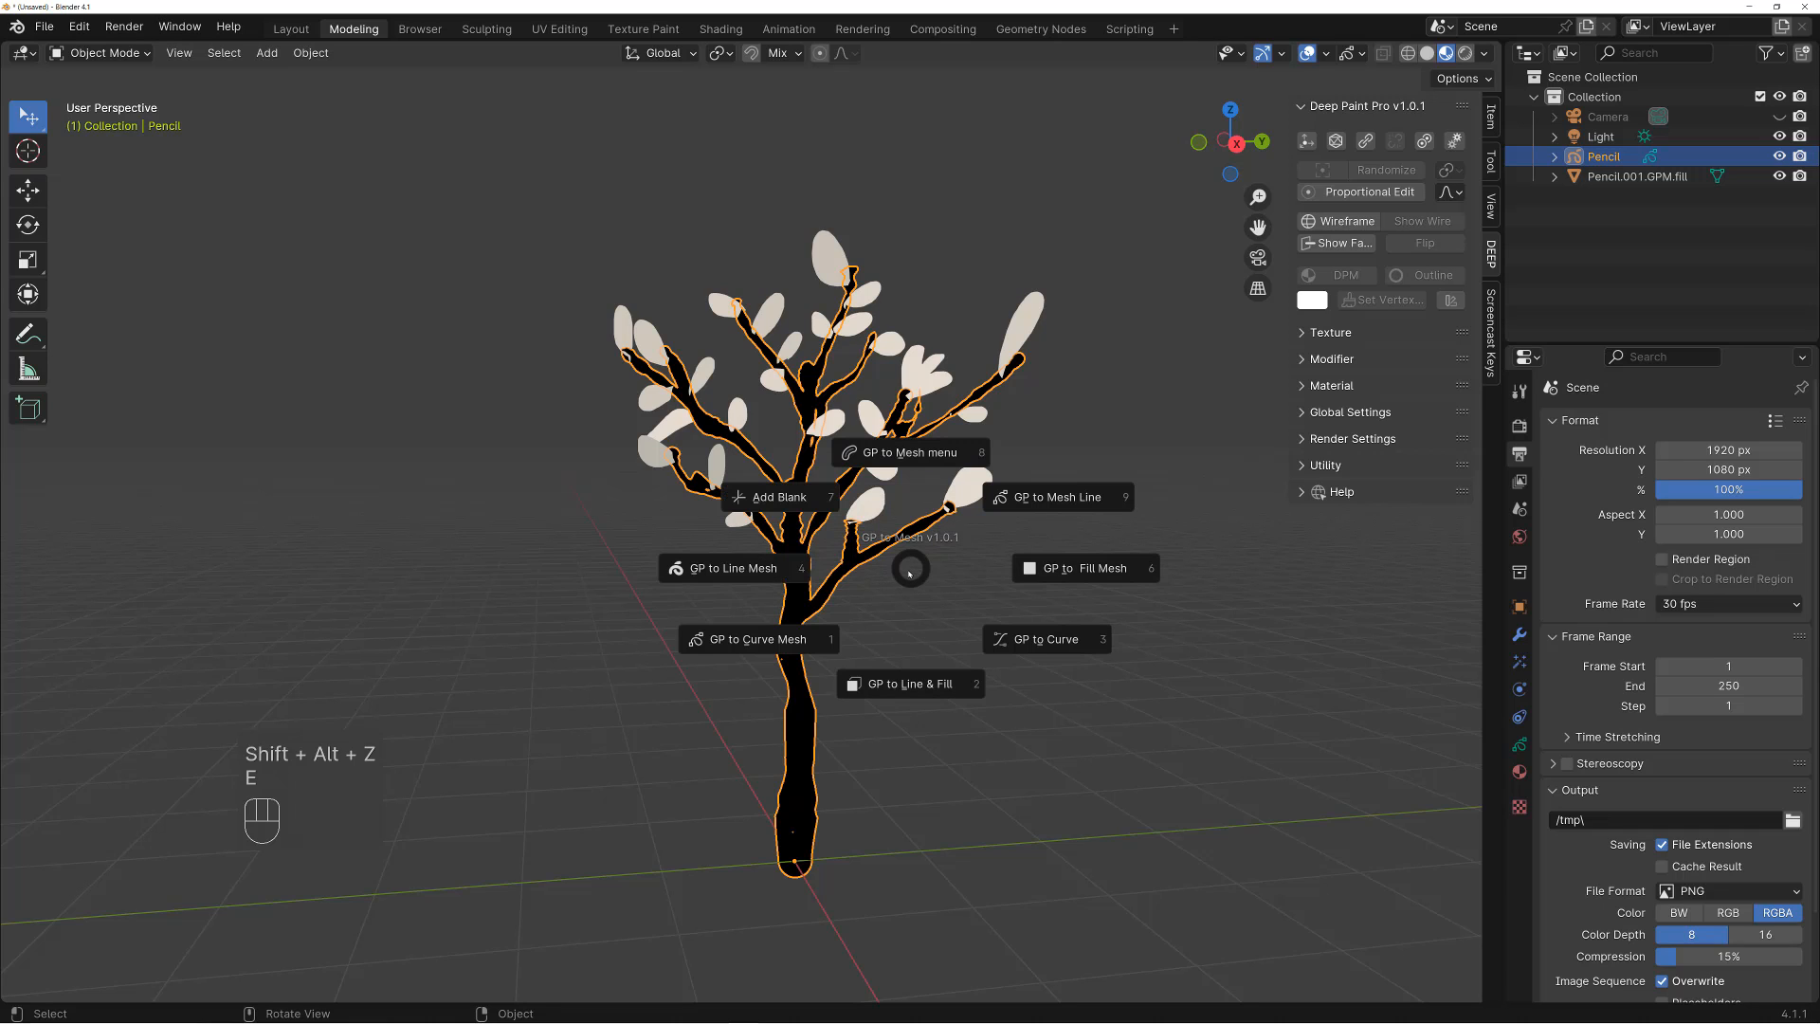
pyautogui.click(808, 567)
pyautogui.hotkey('shift', 'z')
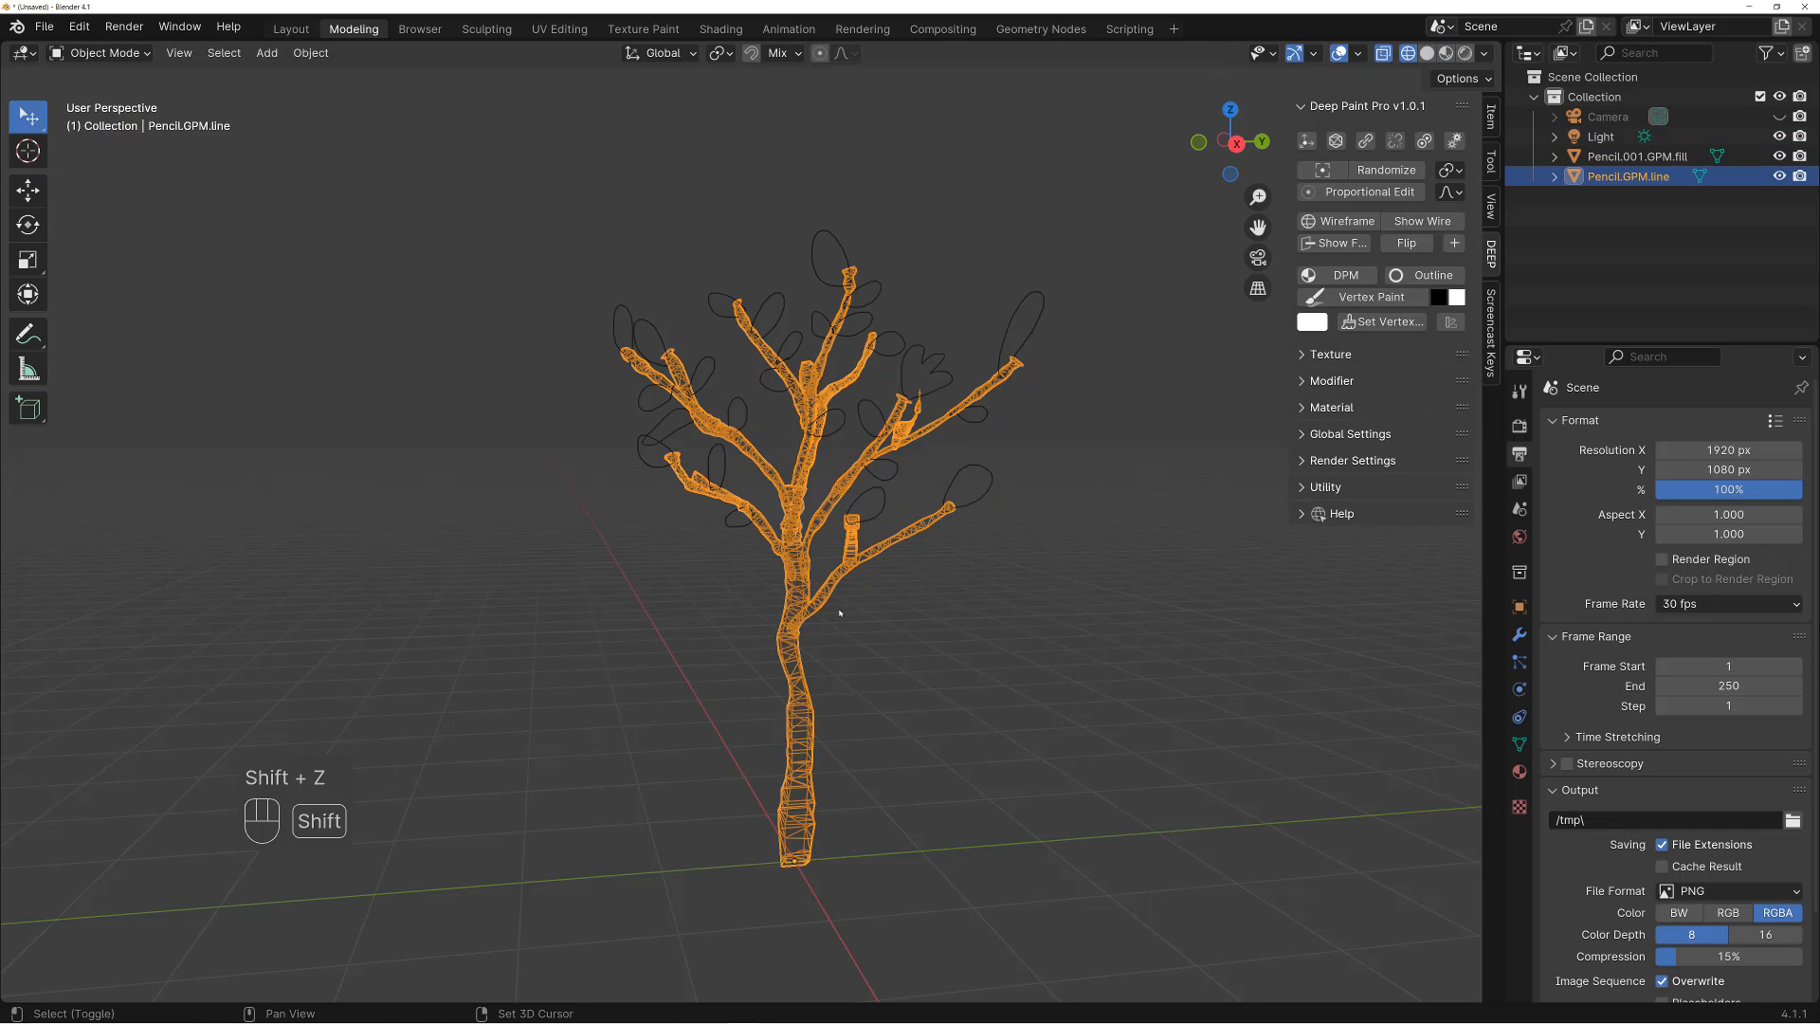
pyautogui.hotkey('shift', 'z')
pyautogui.hotkey('alt', 'a')
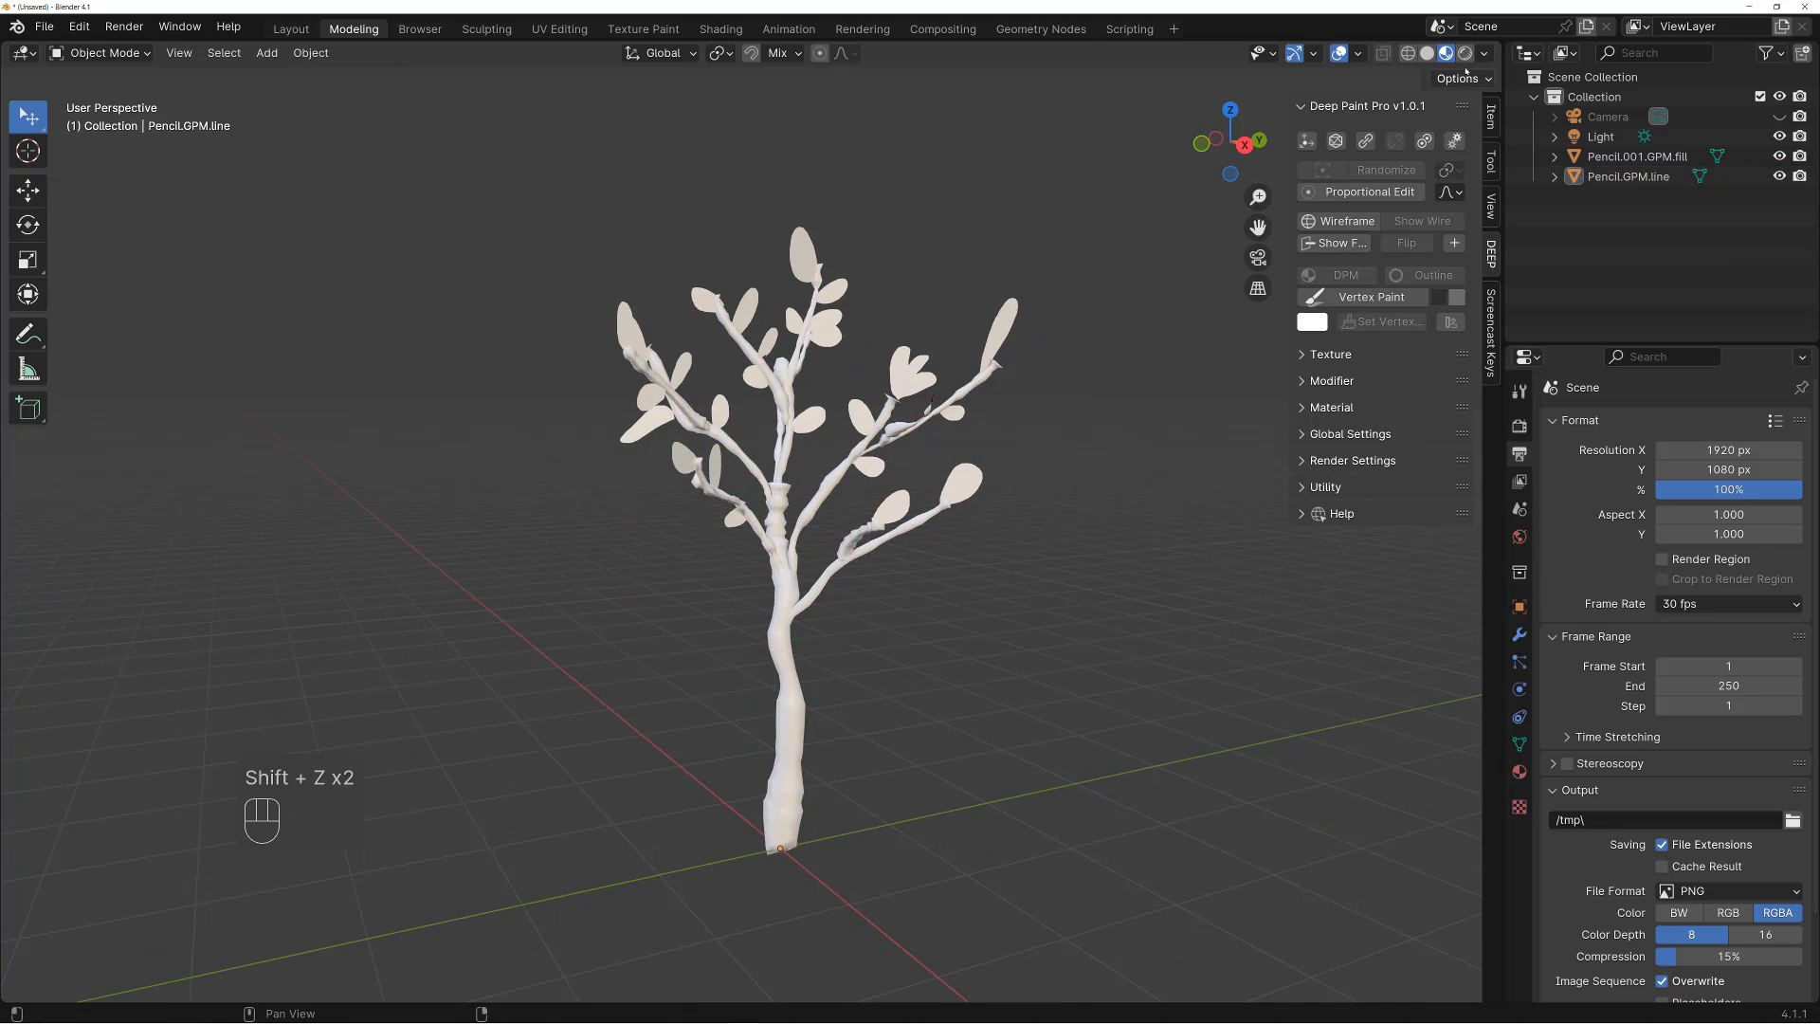
# Switch the viewport shading to Rendered and inspect the tree from another side
pyautogui.click(1465, 55)
pyautogui.moveTo(976, 503)
pyautogui.keyDown('alt'); pyautogui.mouseDown()
pyautogui.moveTo(1093, 455)
pyautogui.moveTo(951, 536)
pyautogui.moveTo(938, 622)
pyautogui.moveTo(825, 683)
pyautogui.moveTo(824, 663)
pyautogui.moveTo(881, 758)
pyautogui.moveTo(860, 542)
pyautogui.moveTo(906, 567)
pyautogui.moveTo(820, 545)
pyautogui.mouseUp(); pyautogui.keyUp('alt')
pyautogui.hotkey('shift', 'z')
pyautogui.hotkey('shift', 'z')
# Add a mesh plane, clear its location and scale it up as ground under the tree
pyautogui.hotkey('shift', 'a')
pyautogui.moveTo(825, 542)
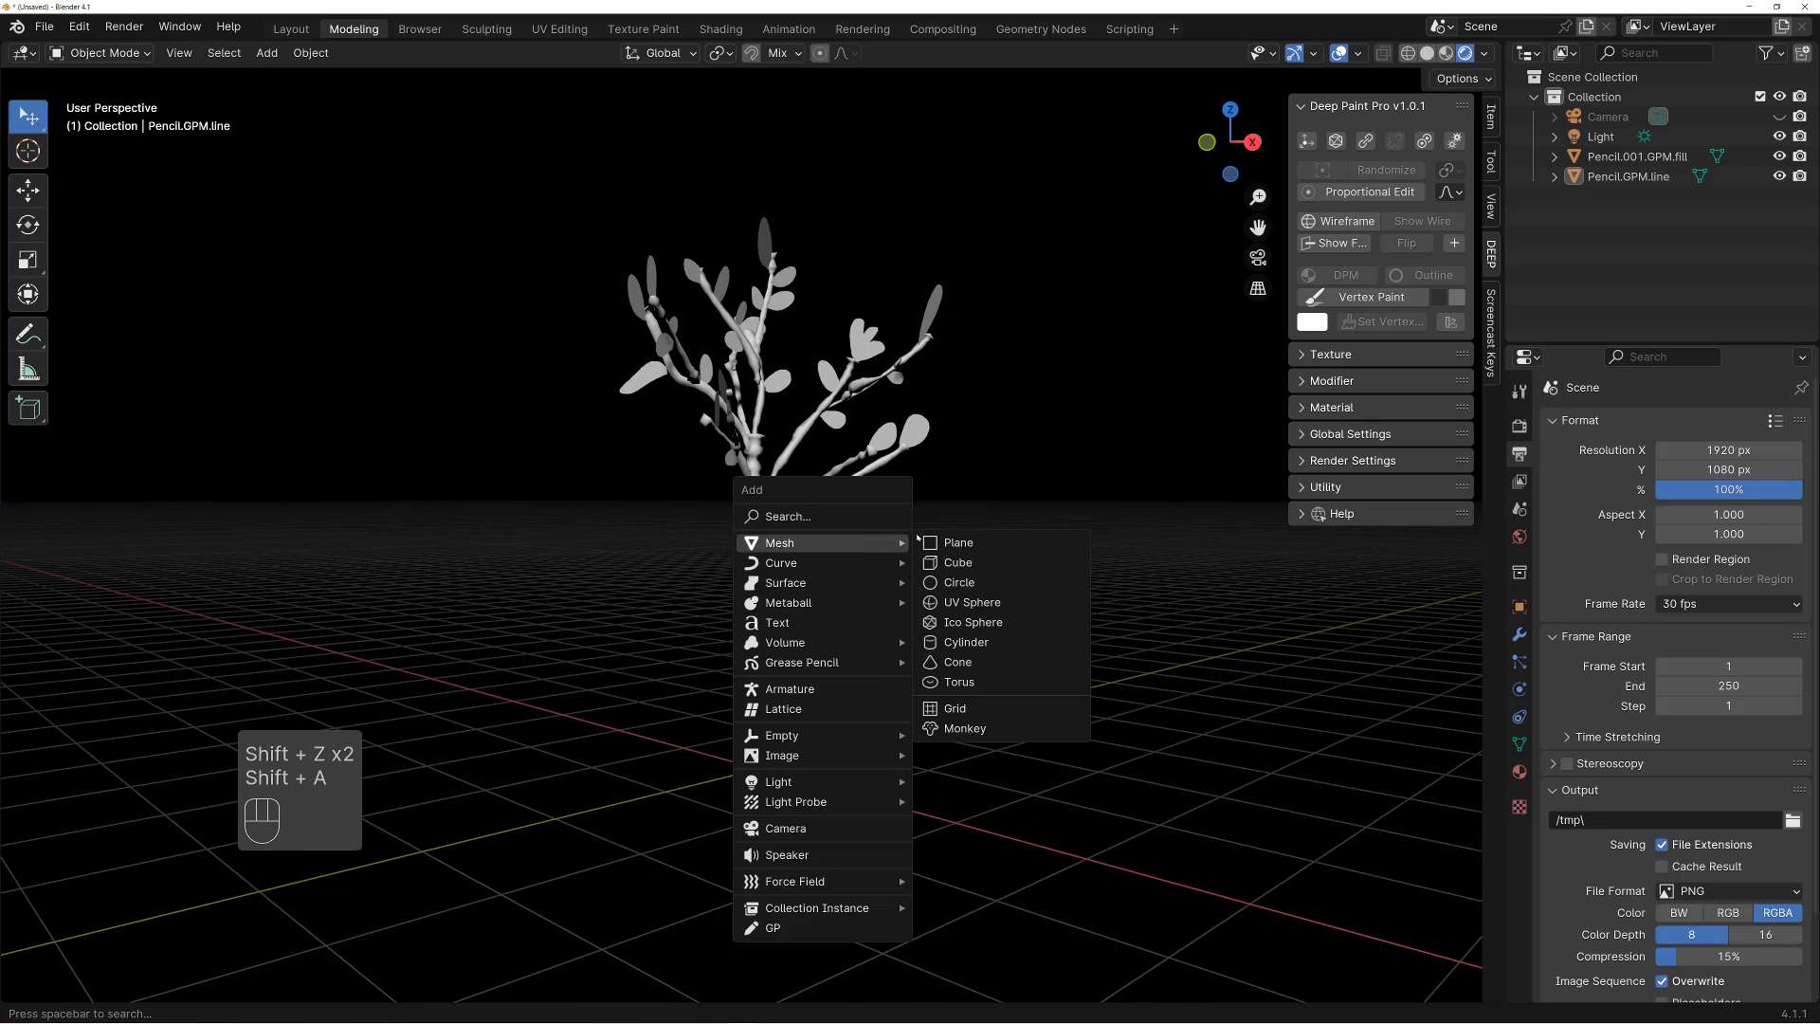
pyautogui.click(959, 543)
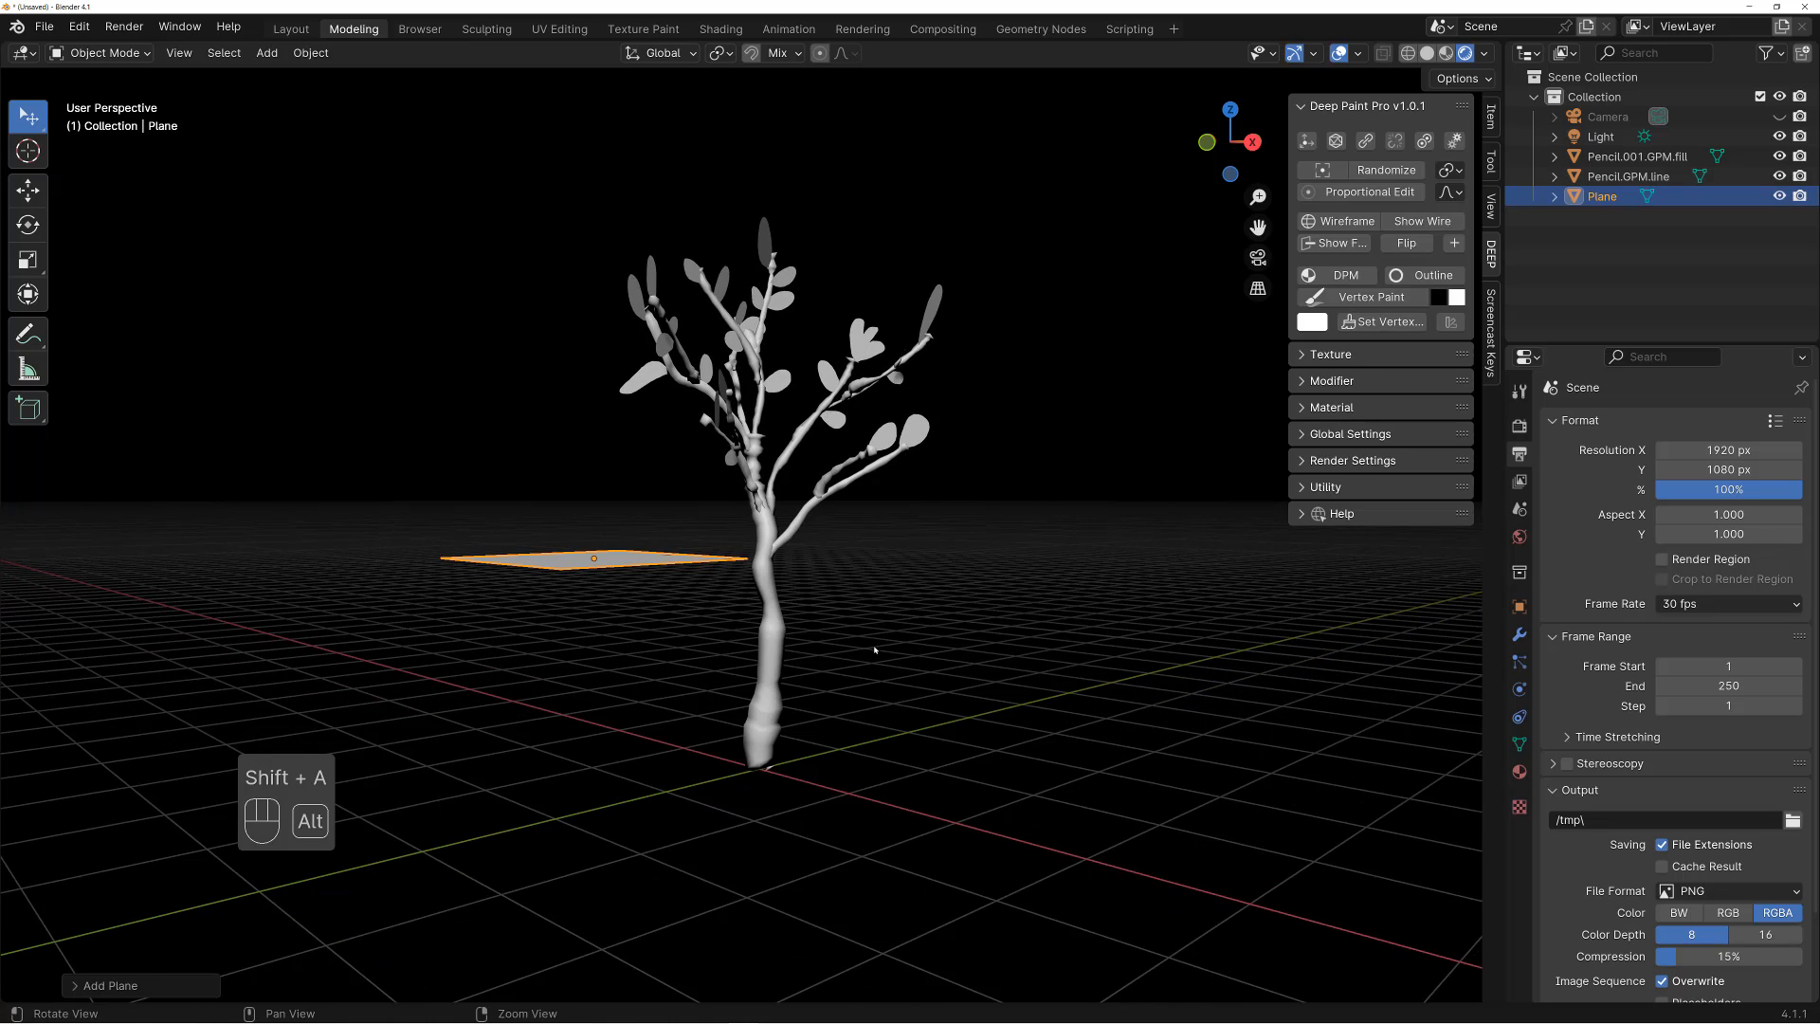
pyautogui.hotkey('alt', 'g')
pyautogui.press('s')
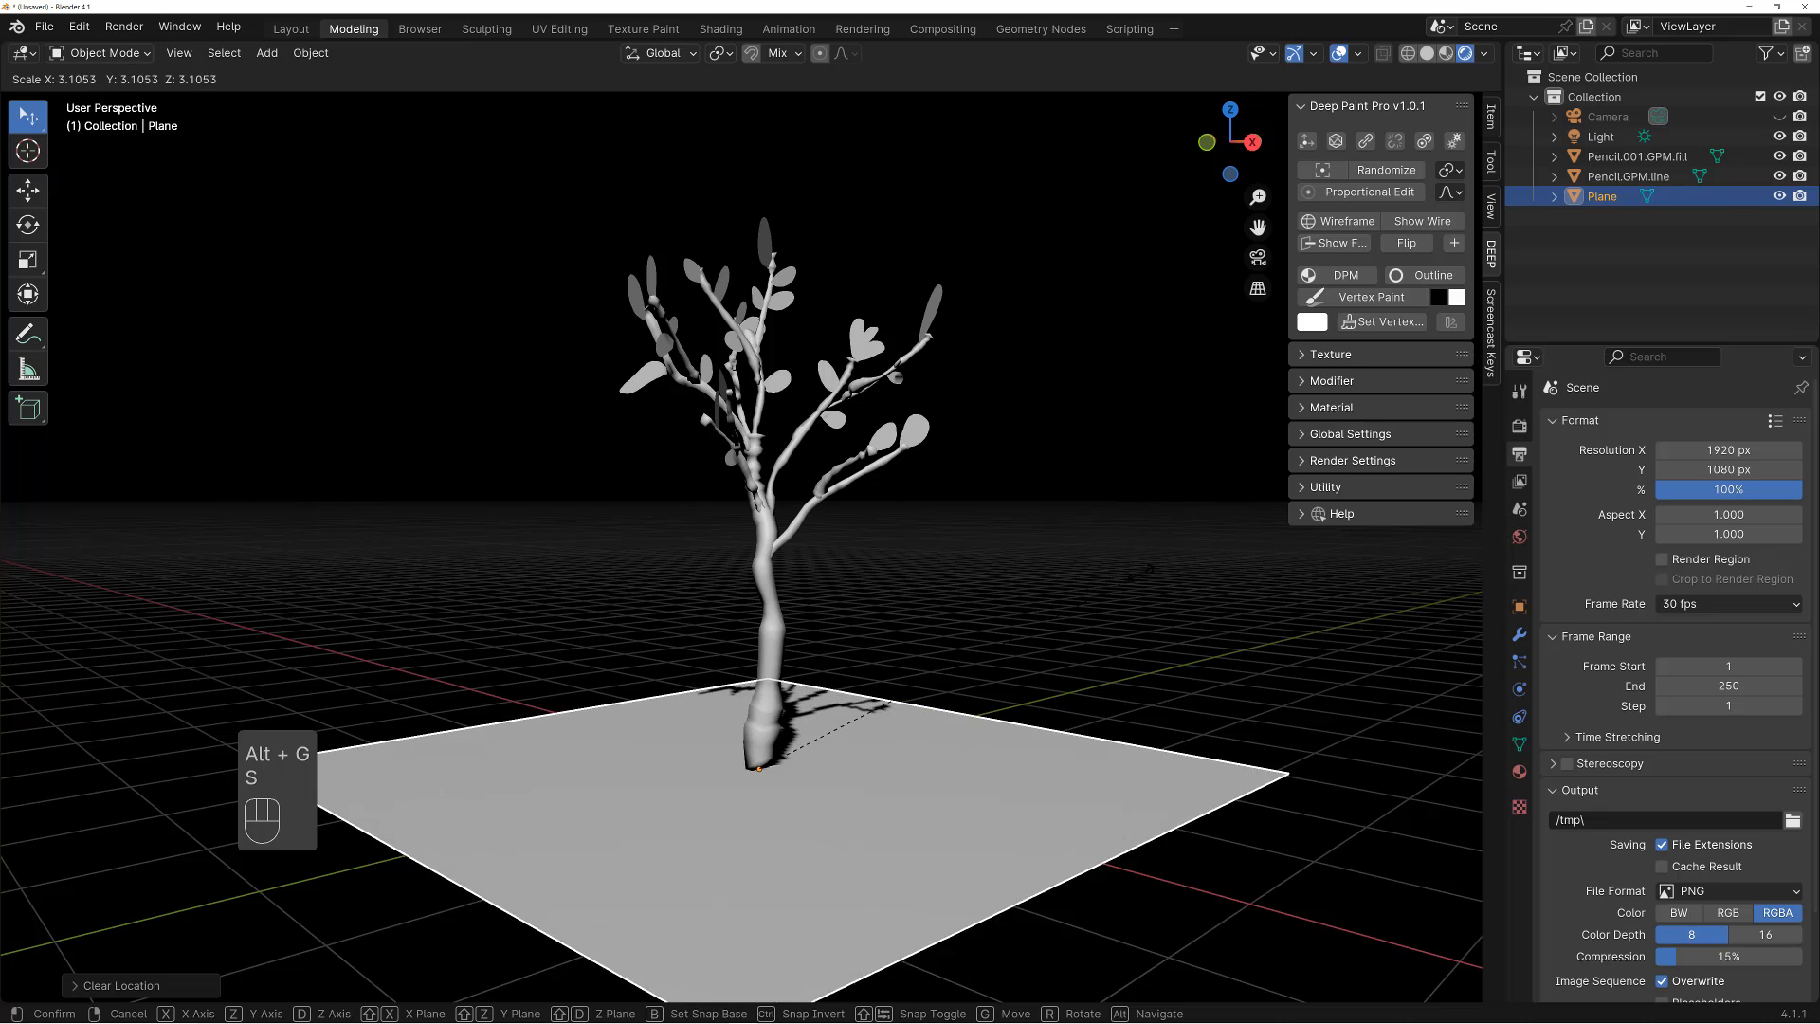
pyautogui.click(1064, 622)
pyautogui.keyDown('alt'); pyautogui.moveTo(1064, 622); pyautogui.dragTo(1117, 691); pyautogui.keyUp('alt')
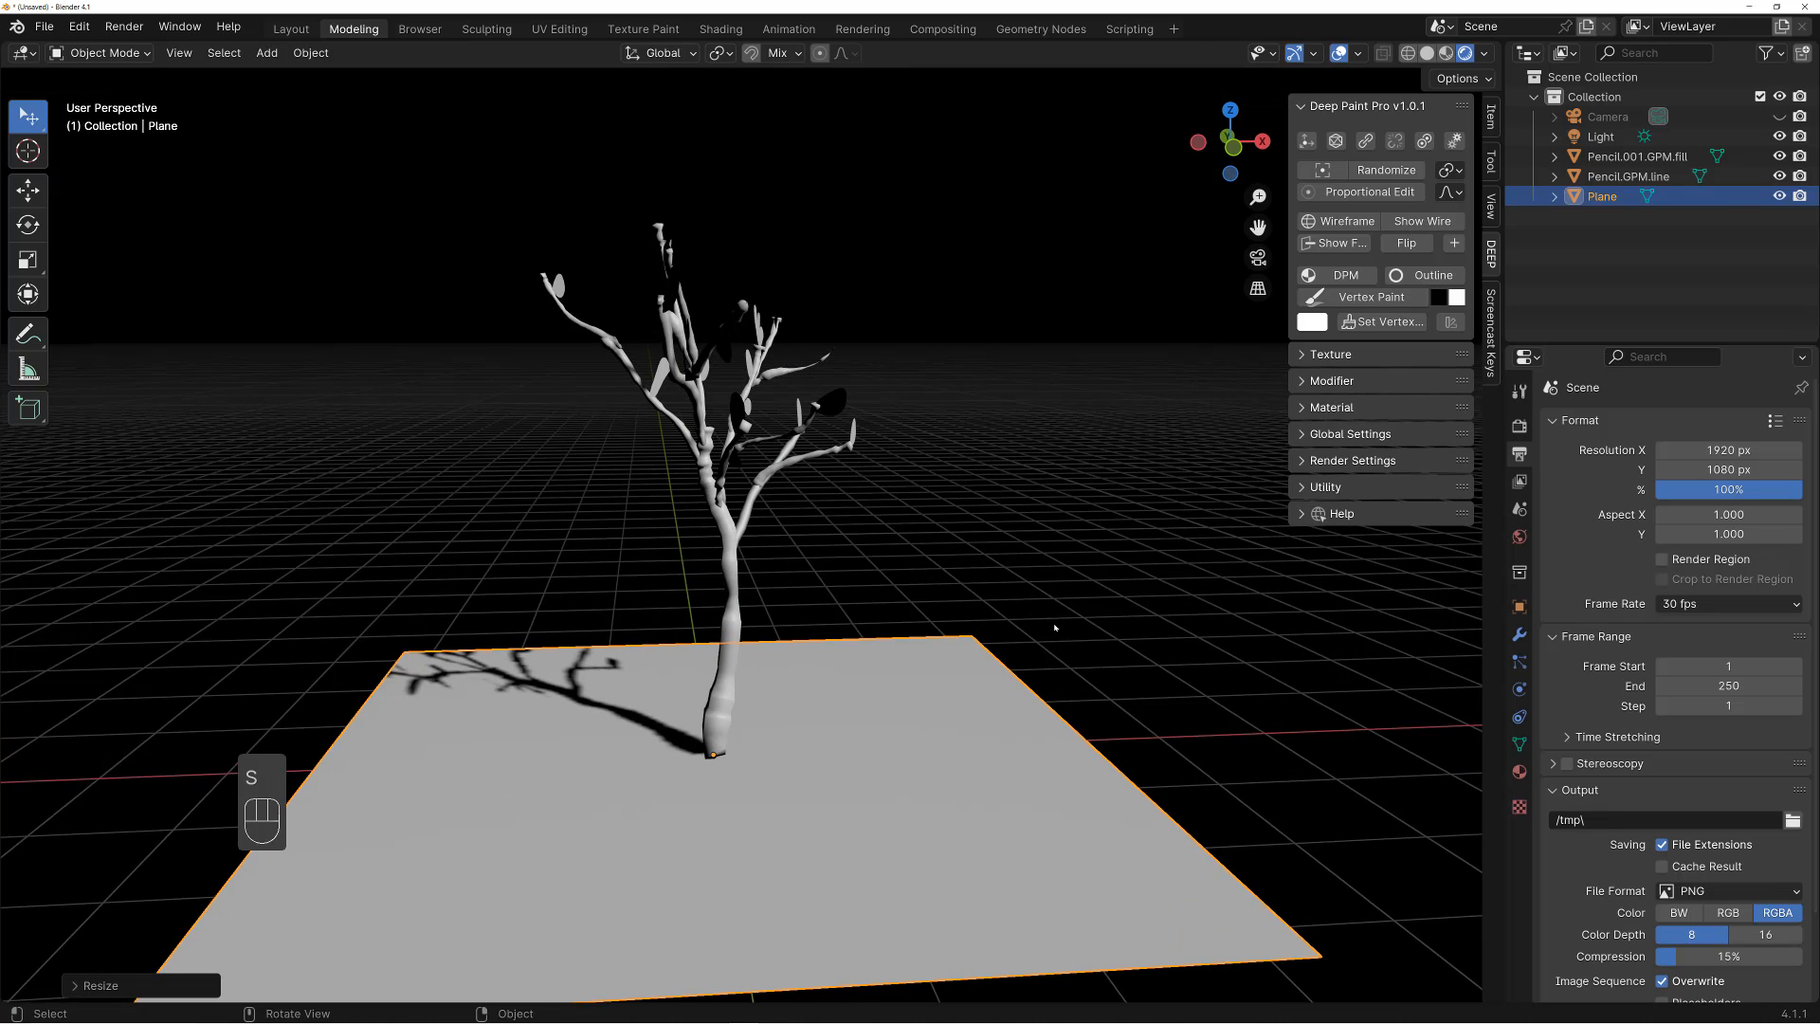
# Undo the plane's scaling and location reset, and delete the plane
pyautogui.hotkey('ctrl', 'z')
pyautogui.hotkey('ctrl', 'z')
pyautogui.moveTo(1054, 627); pyautogui.dragTo(984, 619, button='middle')
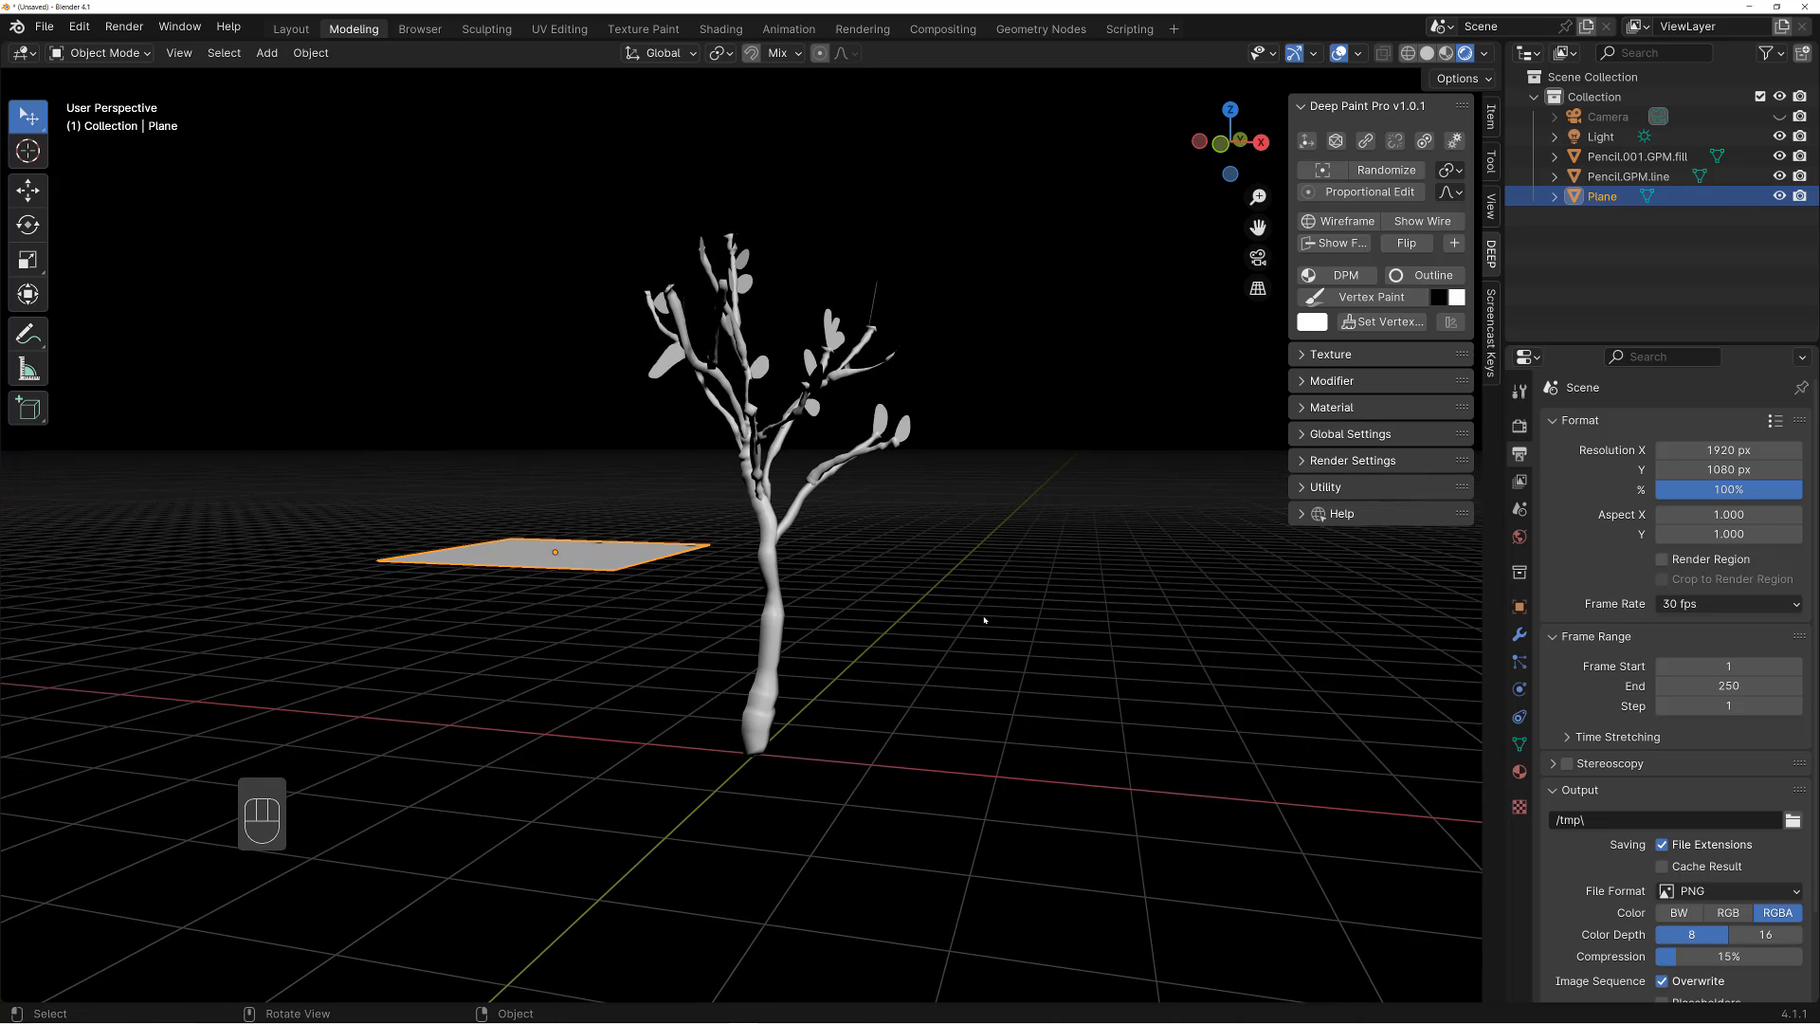
pyautogui.press('x')
pyautogui.click(982, 622)
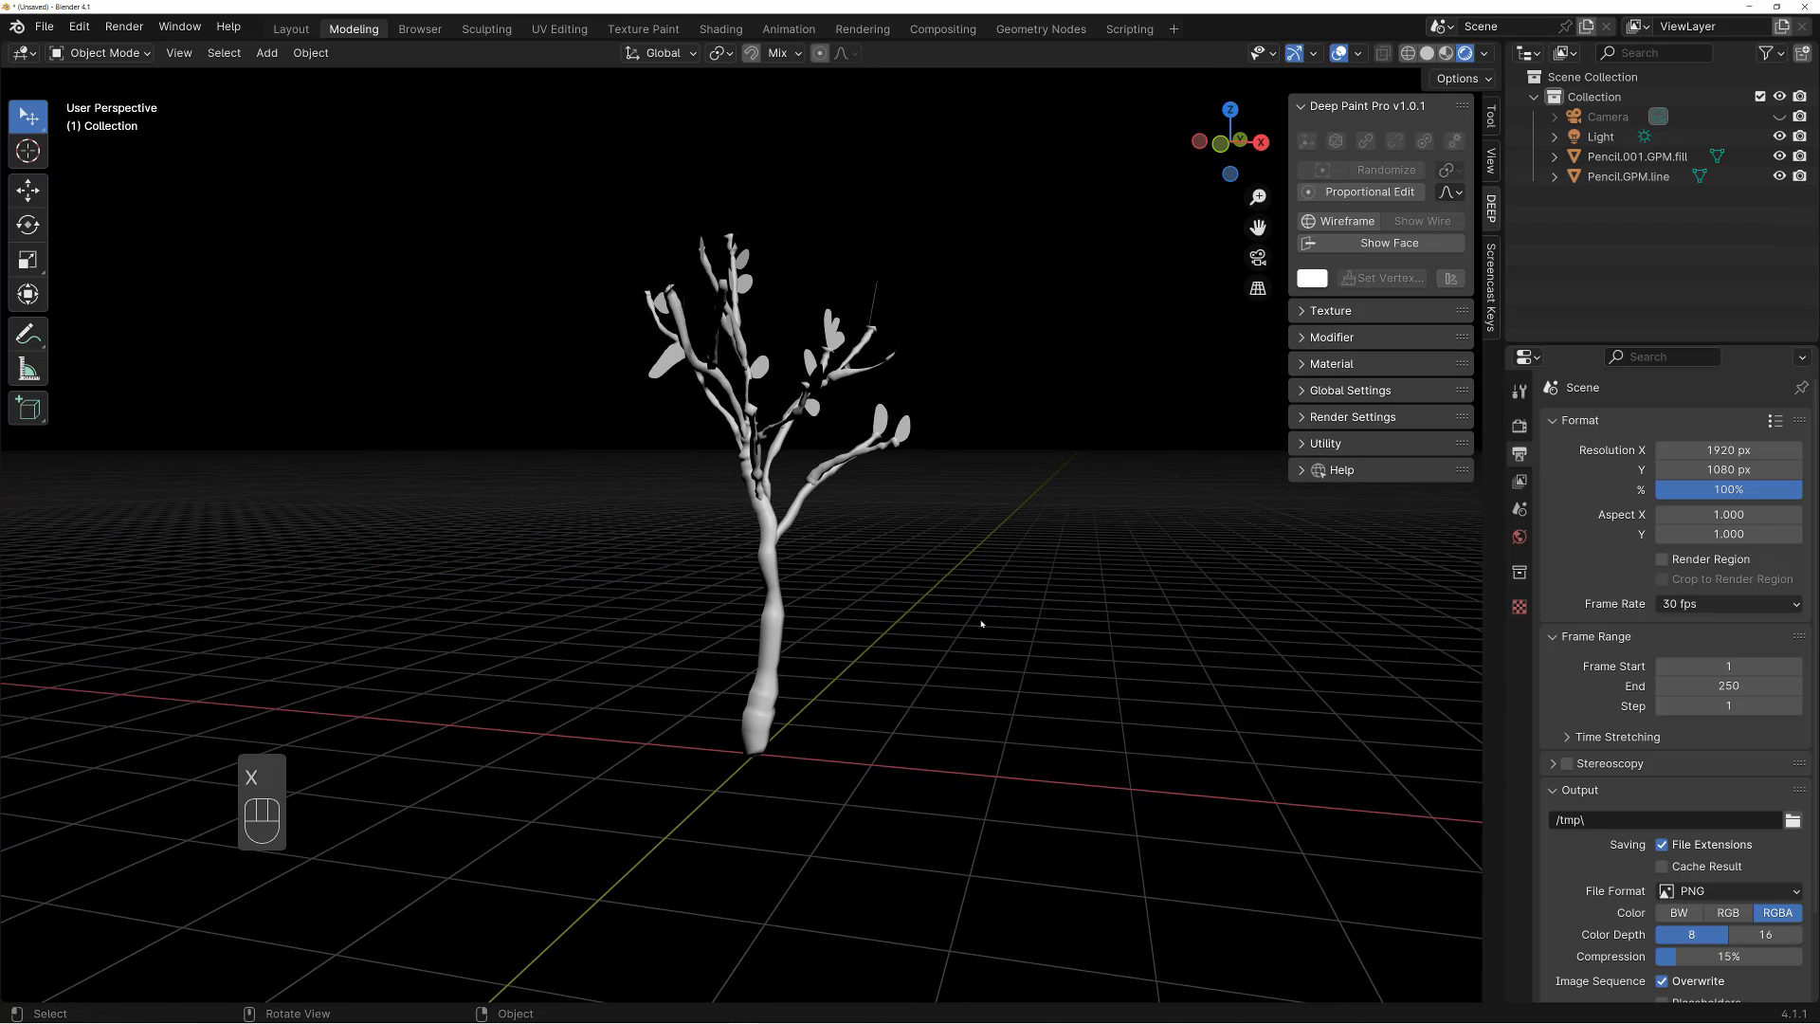
# Snap the 3D cursor to the world origin
pyautogui.hotkey('shift', 's')
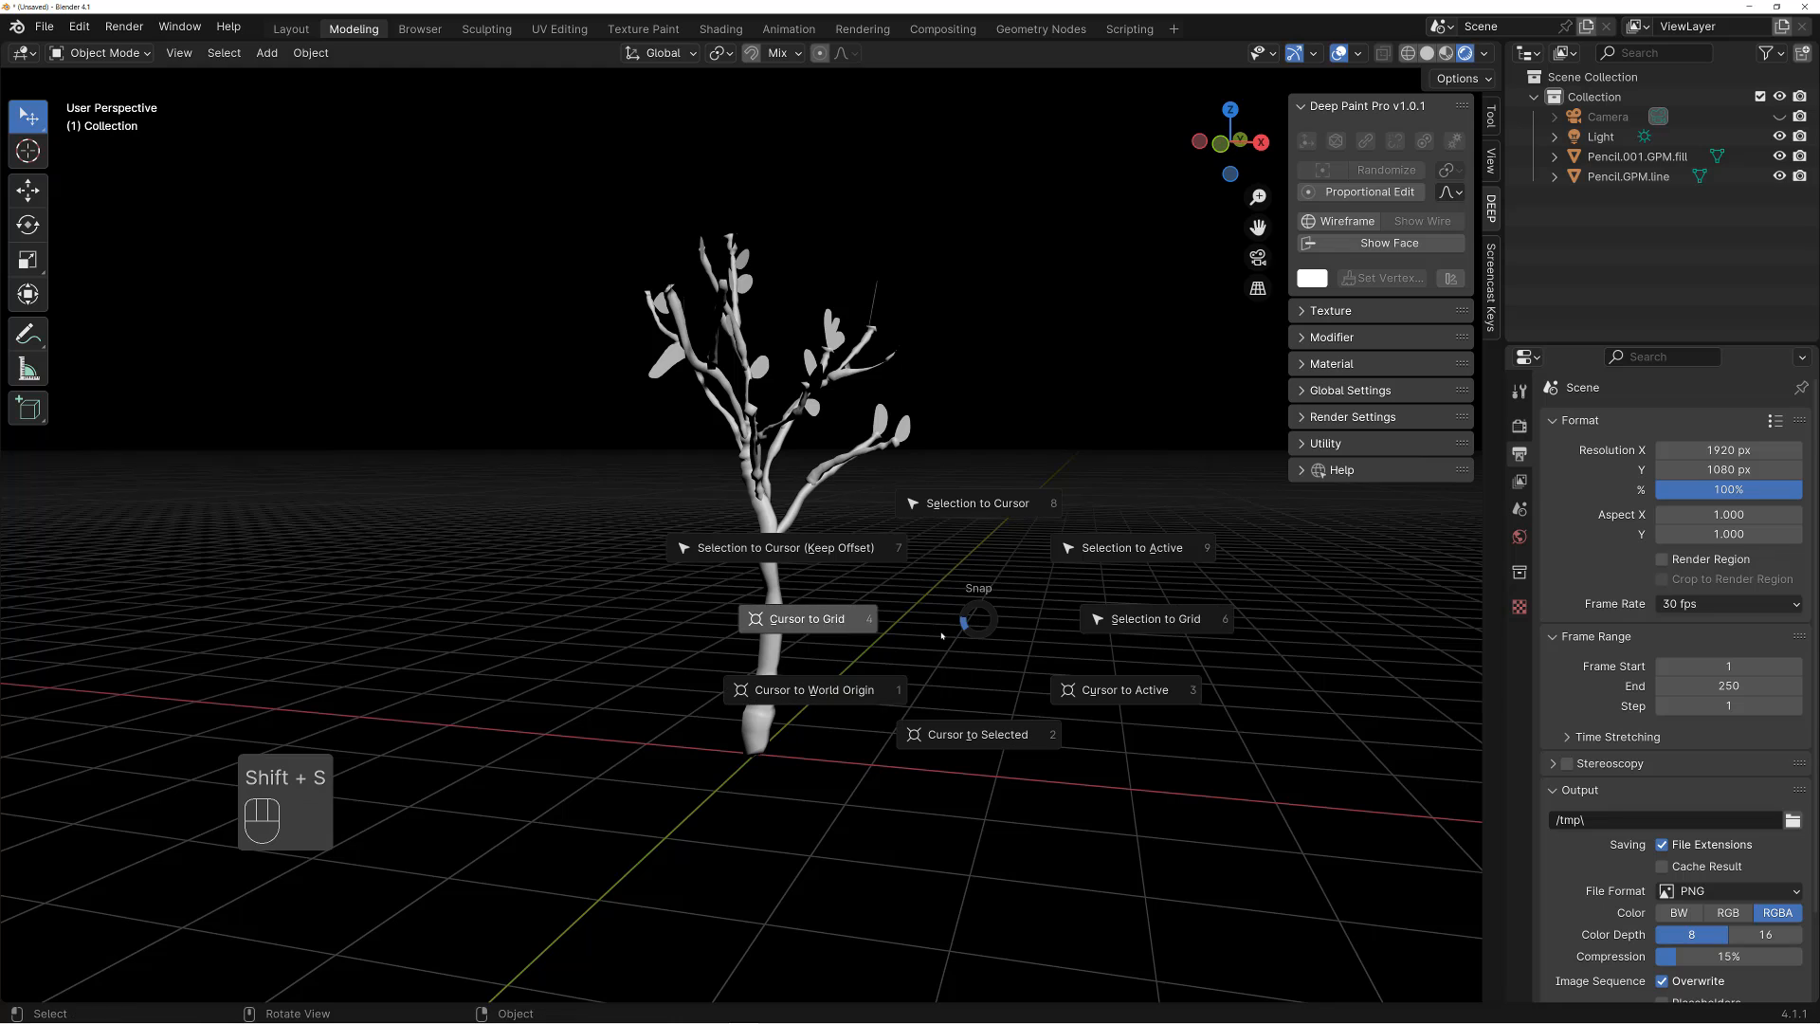
pyautogui.click(875, 692)
pyautogui.moveTo(891, 683); pyautogui.dragTo(947, 616, button='middle')
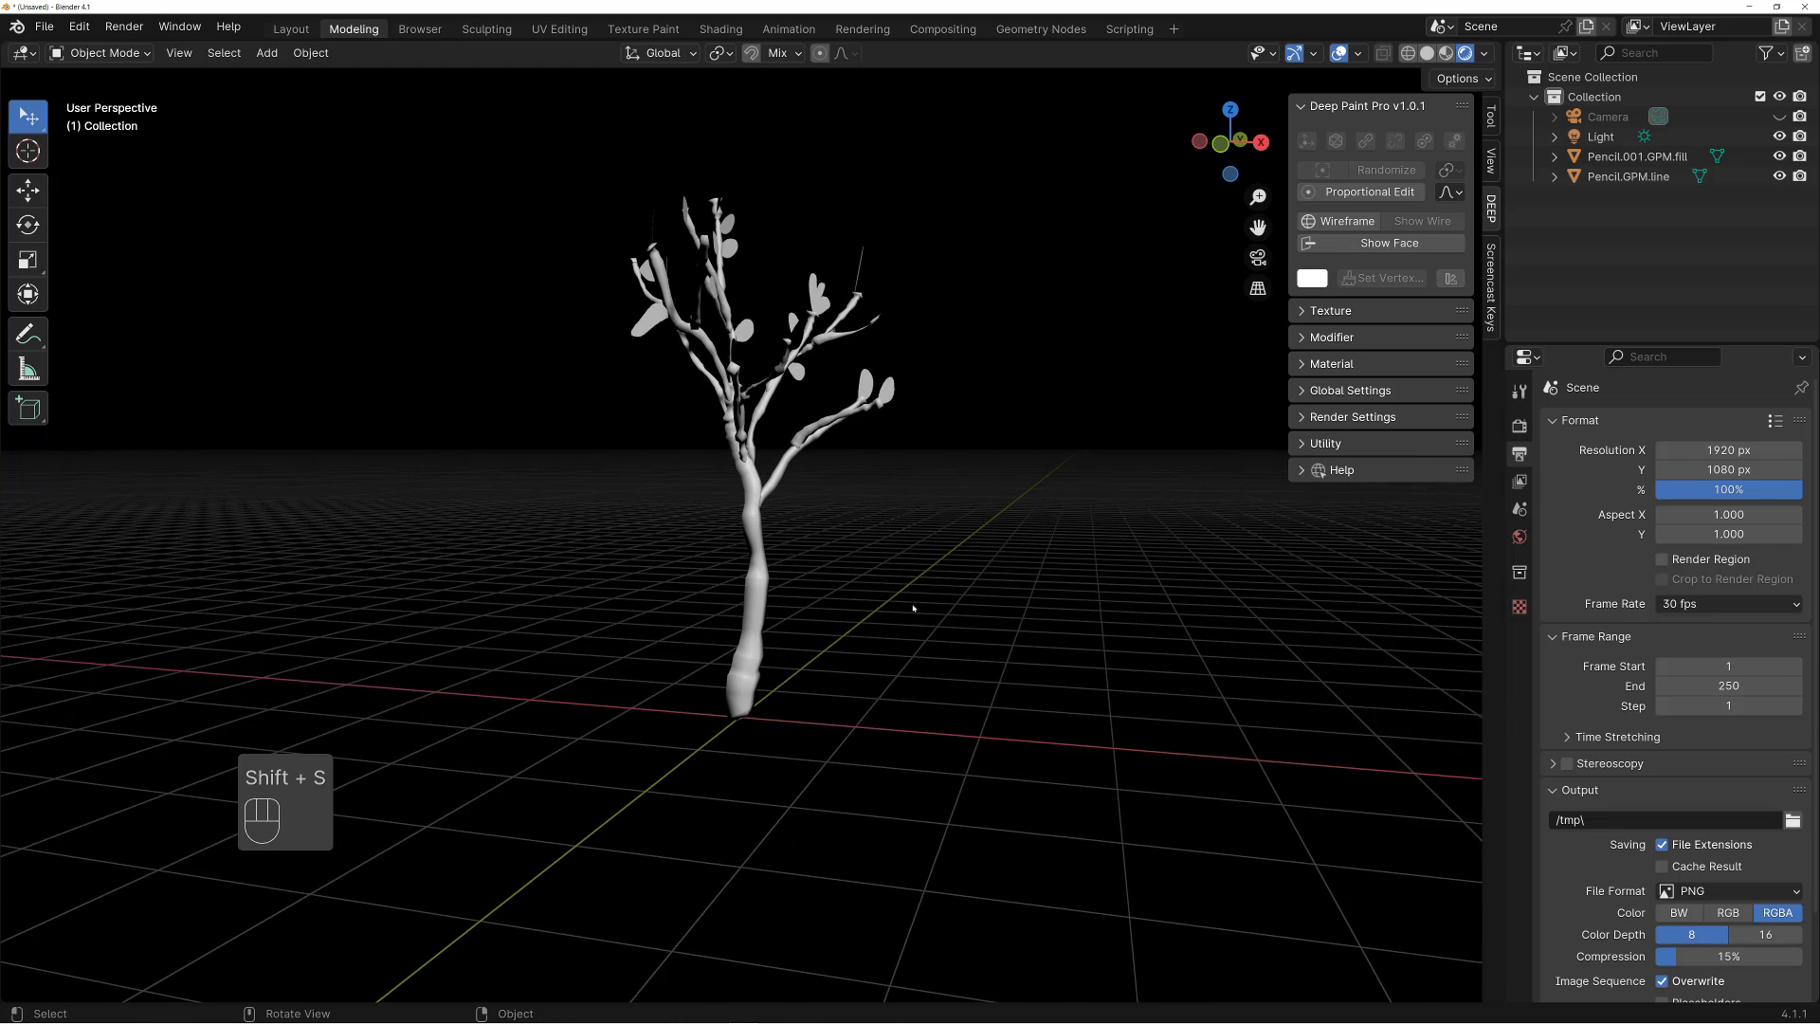
# Add a mesh plane at the world origin and scale it up as ground under the tree
pyautogui.hotkey('shift', 'a')
pyautogui.click(1004, 611)
pyautogui.press('s')
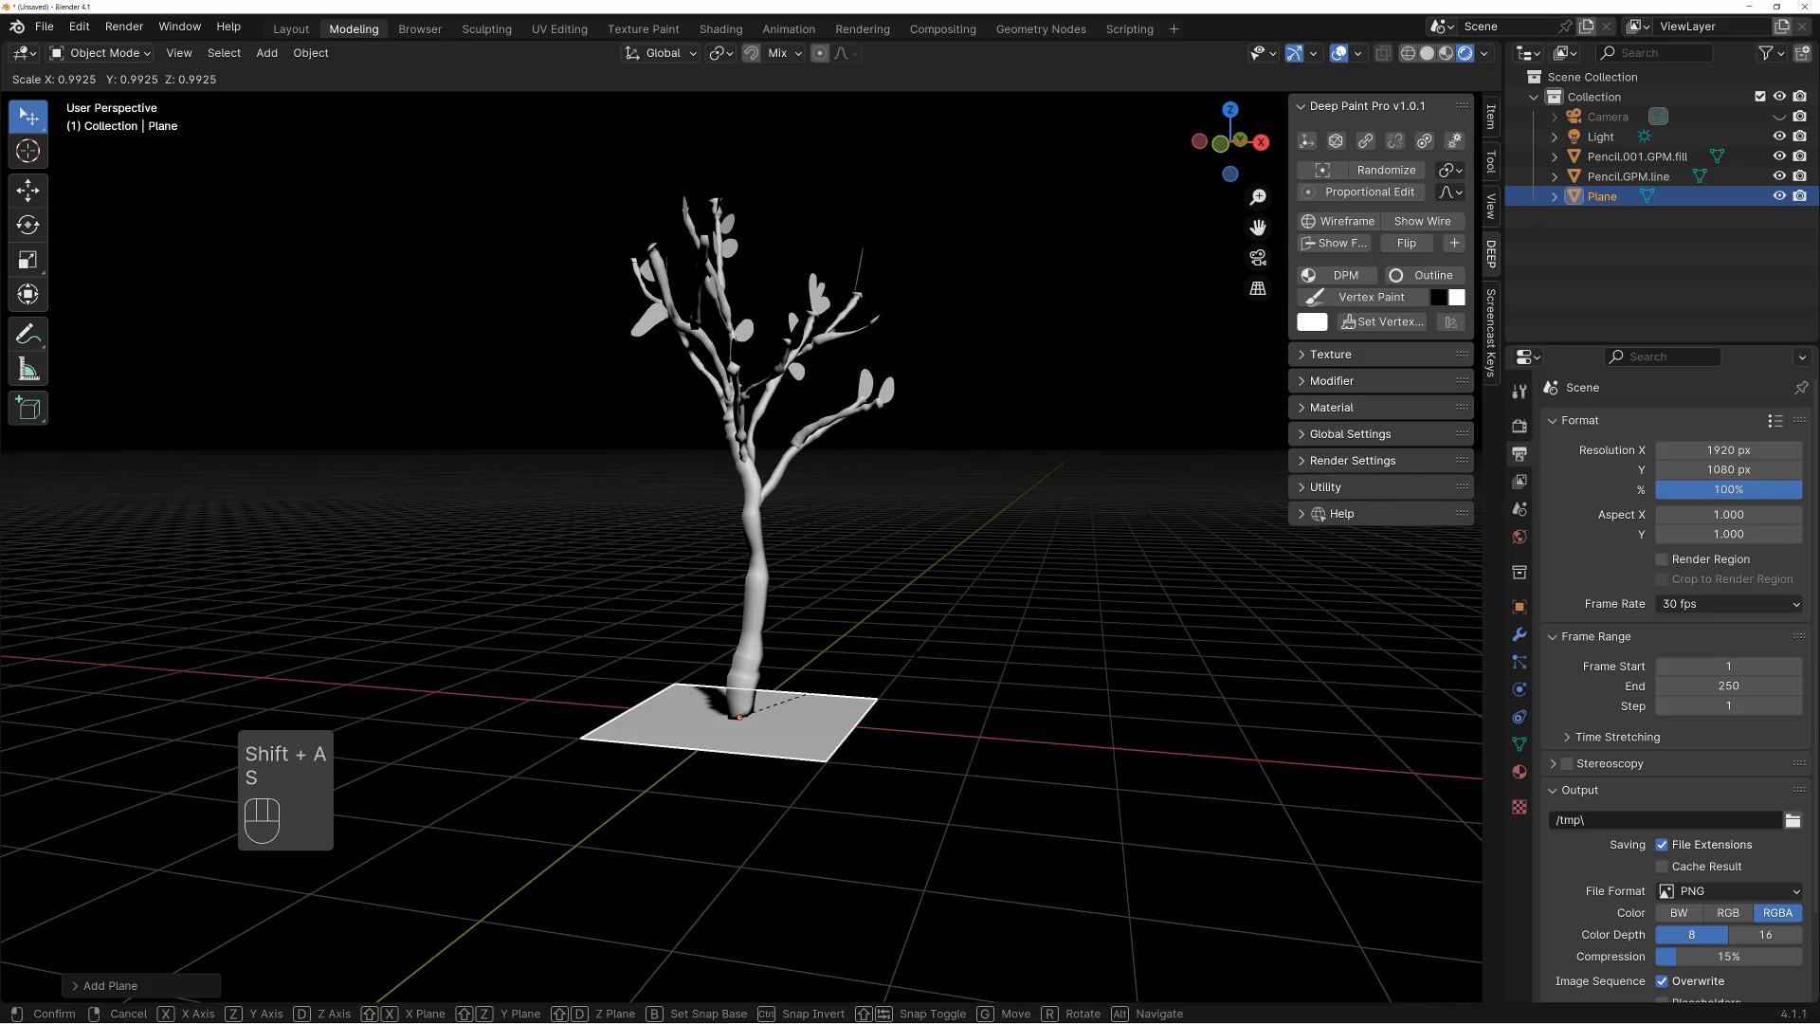
pyautogui.press('s')
pyautogui.click(1068, 577)
pyautogui.keyDown('alt'); pyautogui.moveTo(1068, 577); pyautogui.dragTo(976, 633, button='right'); pyautogui.keyUp('alt')
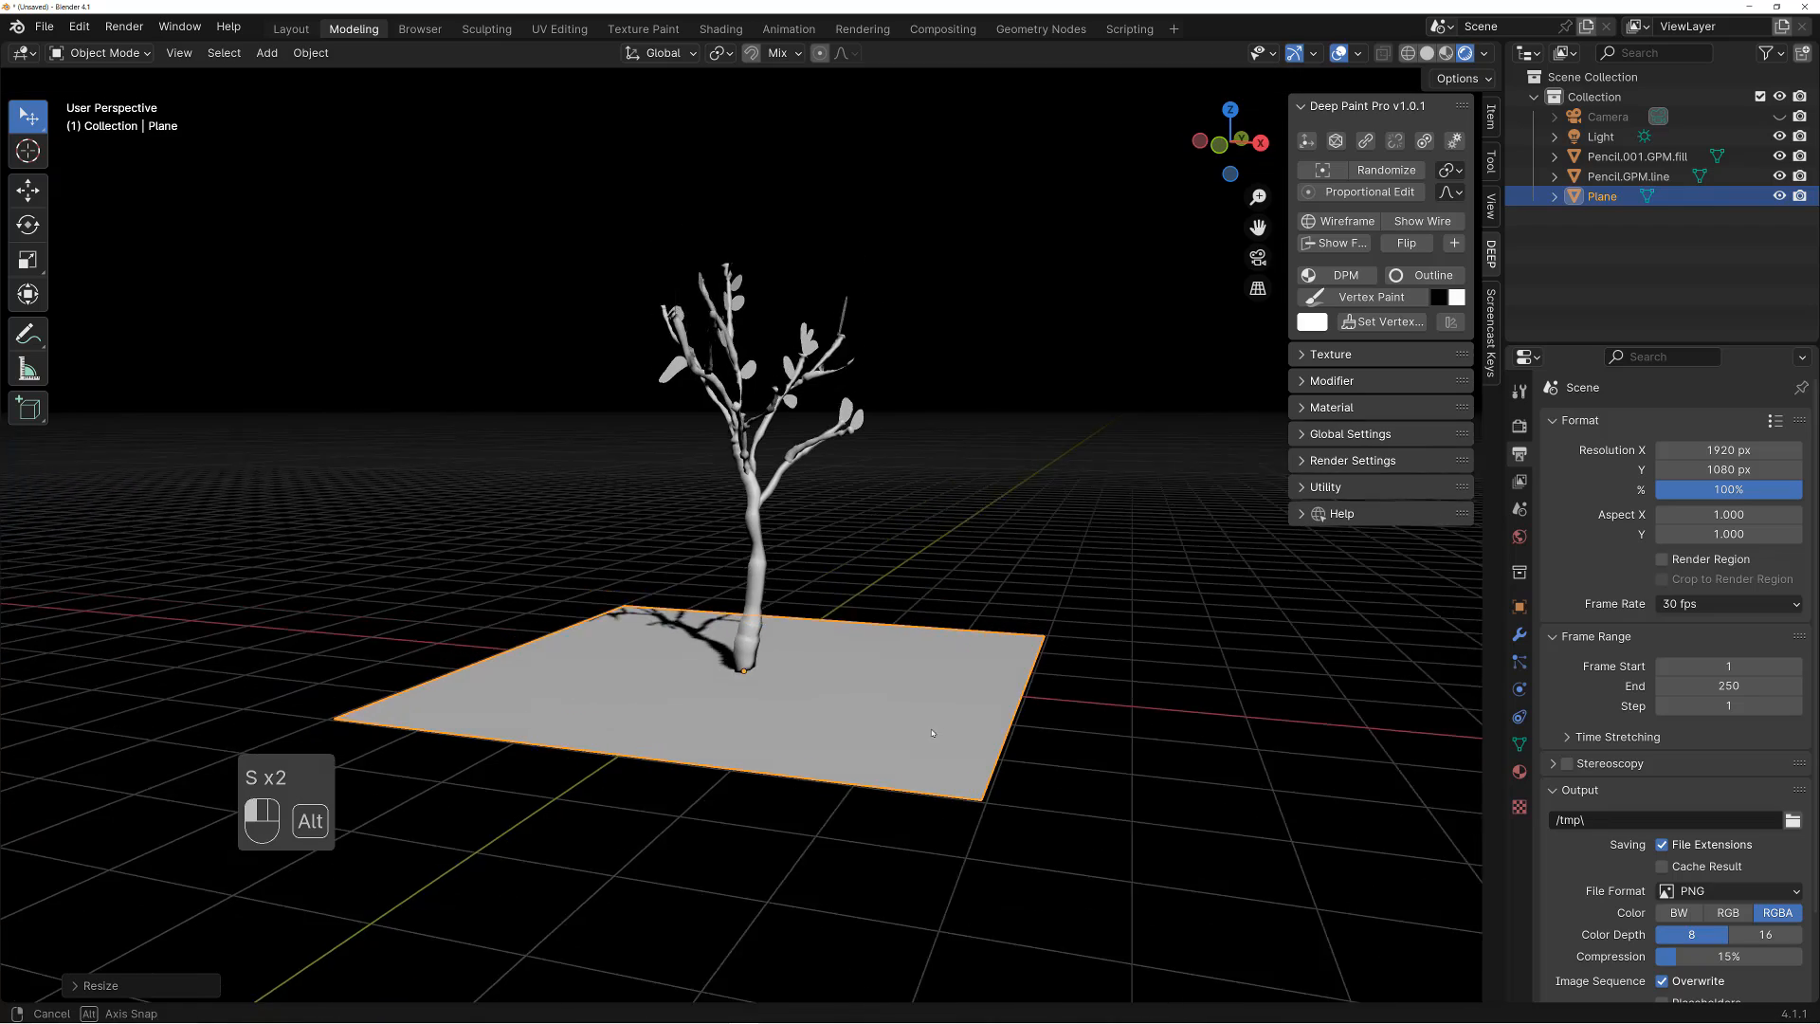
pyautogui.moveTo(977, 633)
pyautogui.keyDown('alt'); pyautogui.mouseDown()
pyautogui.moveTo(934, 660)
pyautogui.moveTo(954, 639)
pyautogui.mouseUp(); pyautogui.keyUp('alt')
pyautogui.keyDown('alt'); pyautogui.moveTo(955, 639); pyautogui.dragTo(1003, 572, button='right'); pyautogui.keyUp('alt')
pyautogui.keyDown('alt'); pyautogui.moveTo(1003, 573); pyautogui.dragTo(975, 561); pyautogui.keyUp('alt')
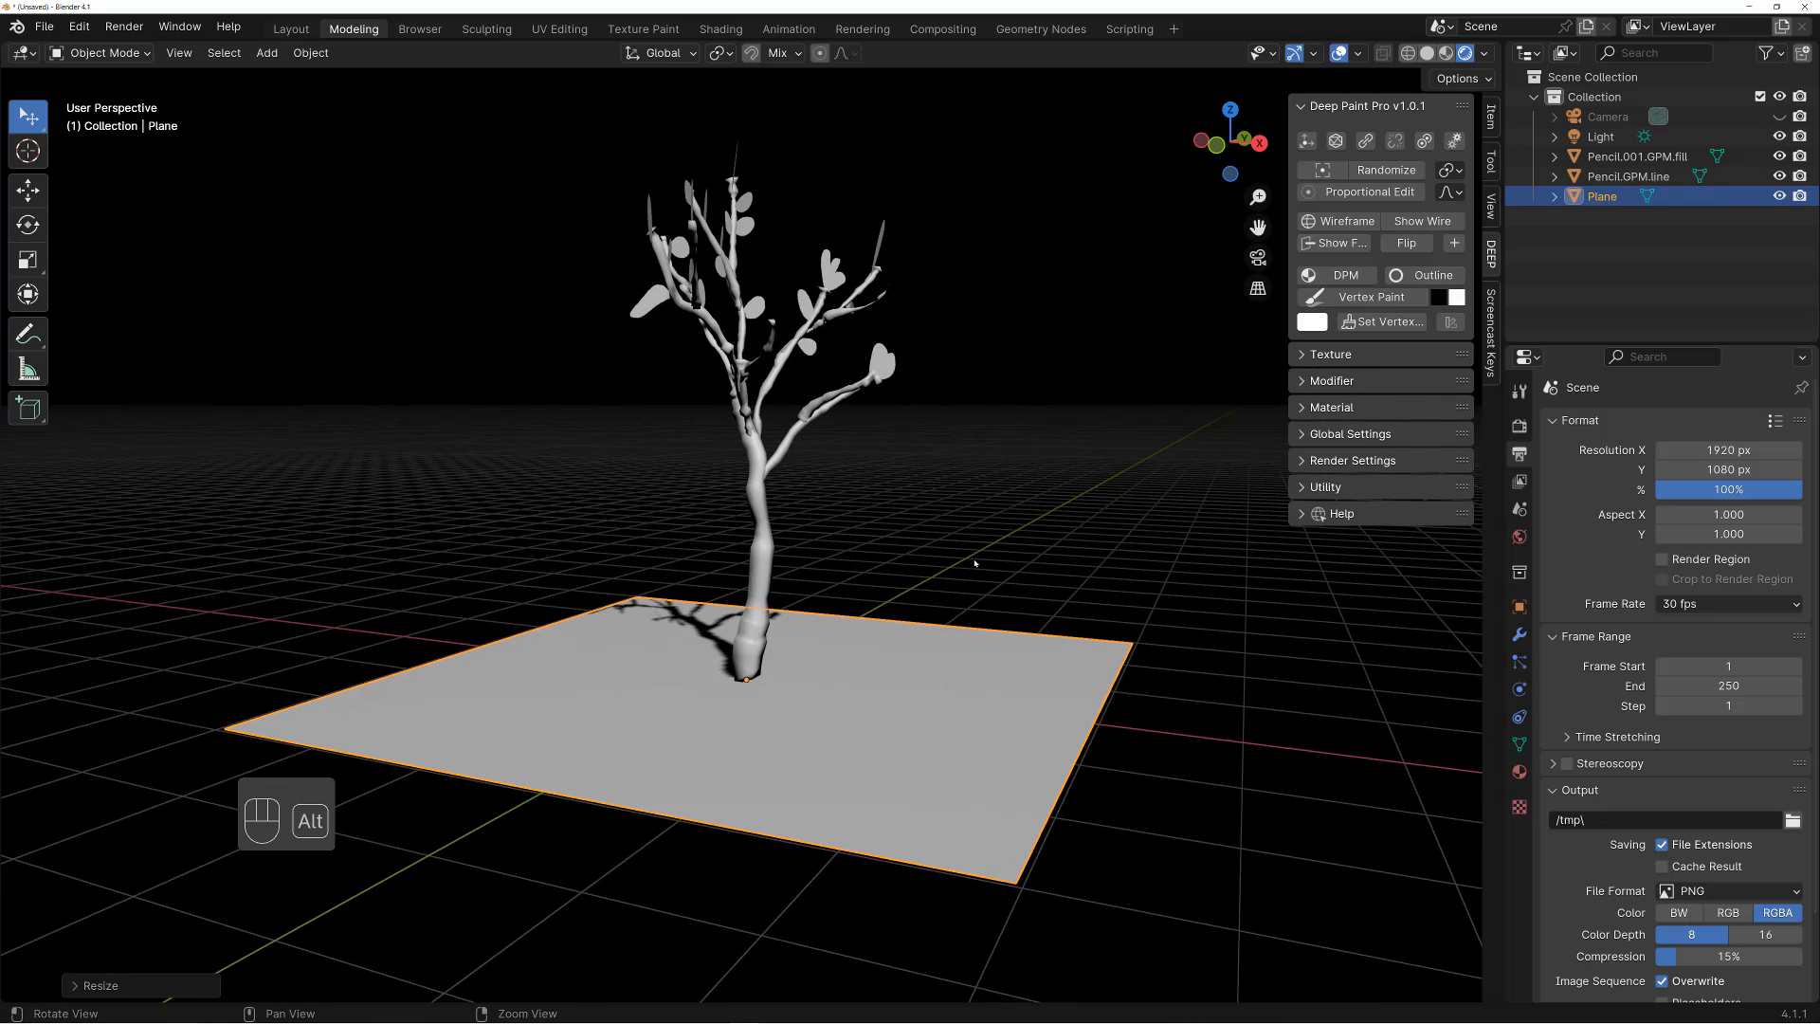
# Scale the ground plane up further so it extends well beyond the tree's shadow, and deselect it
pyautogui.keyDown('alt'); pyautogui.moveTo(919, 630); pyautogui.dragTo(981, 659); pyautogui.keyUp('alt')
pyautogui.click(883, 649)
pyautogui.press('s')
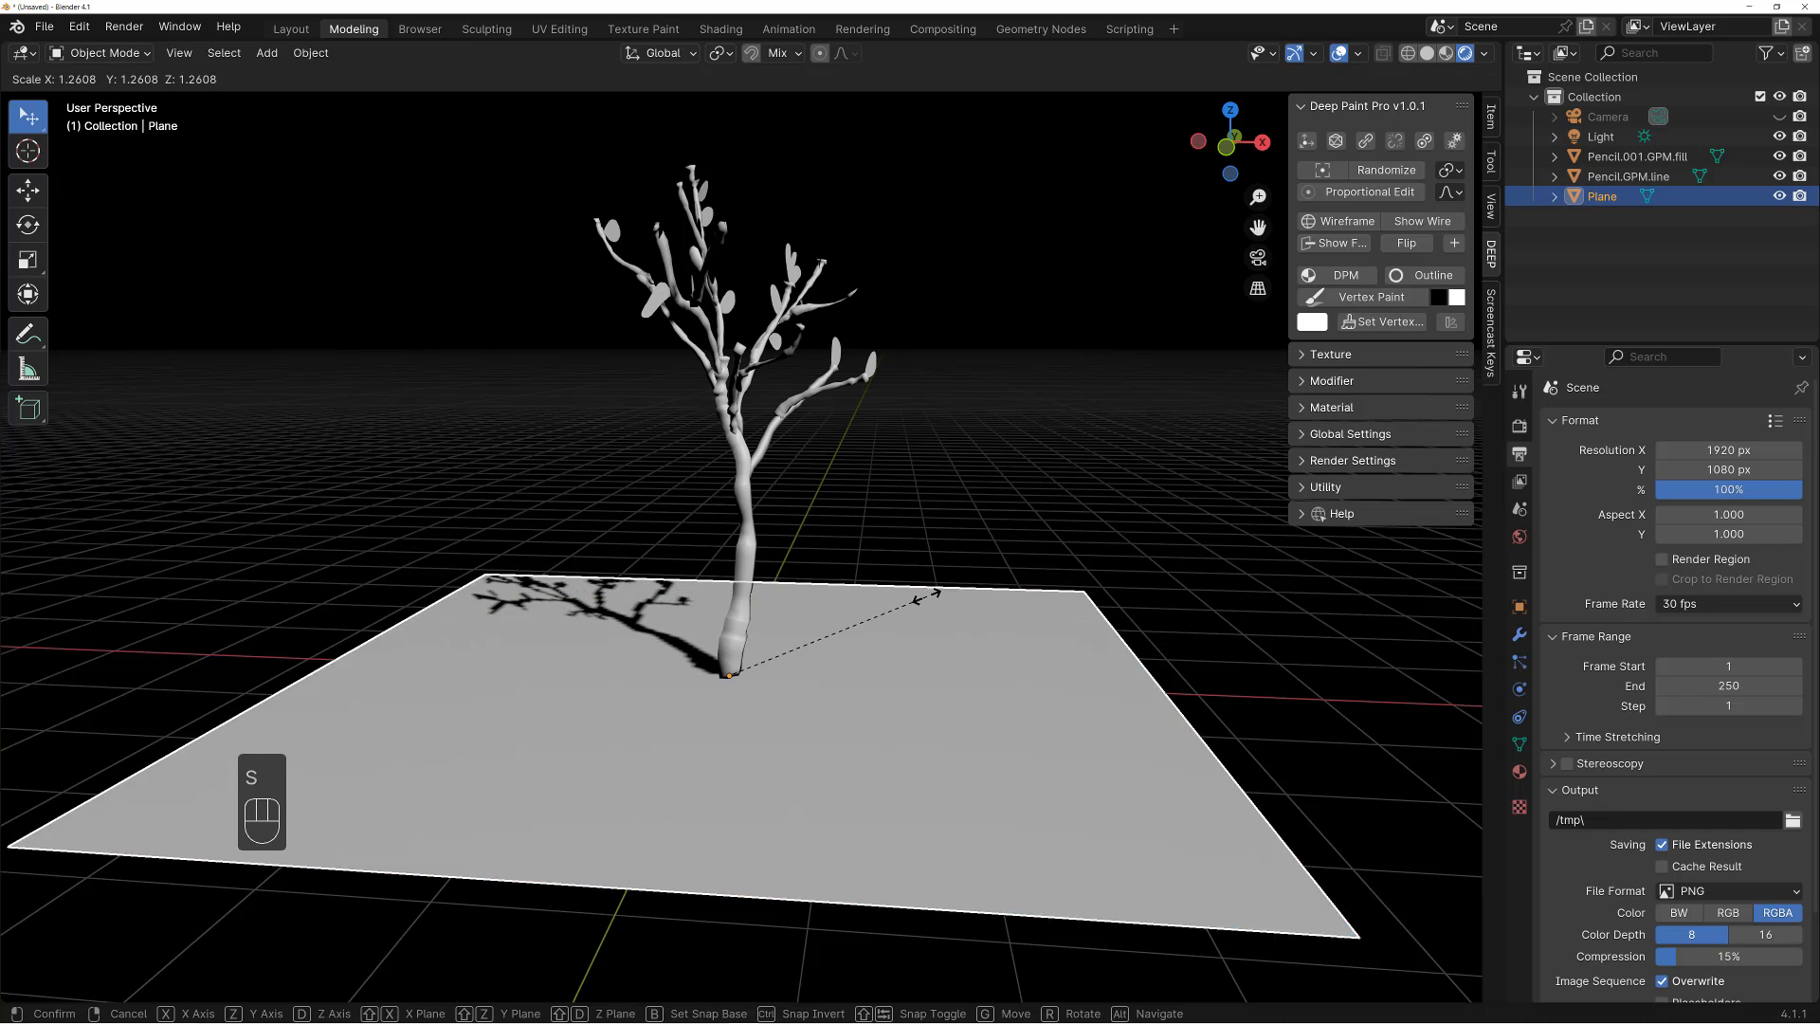
pyautogui.click(964, 525)
pyautogui.keyDown('alt'); pyautogui.moveTo(905, 610); pyautogui.dragTo(906, 540); pyautogui.keyUp('alt')
pyautogui.click(906, 540)
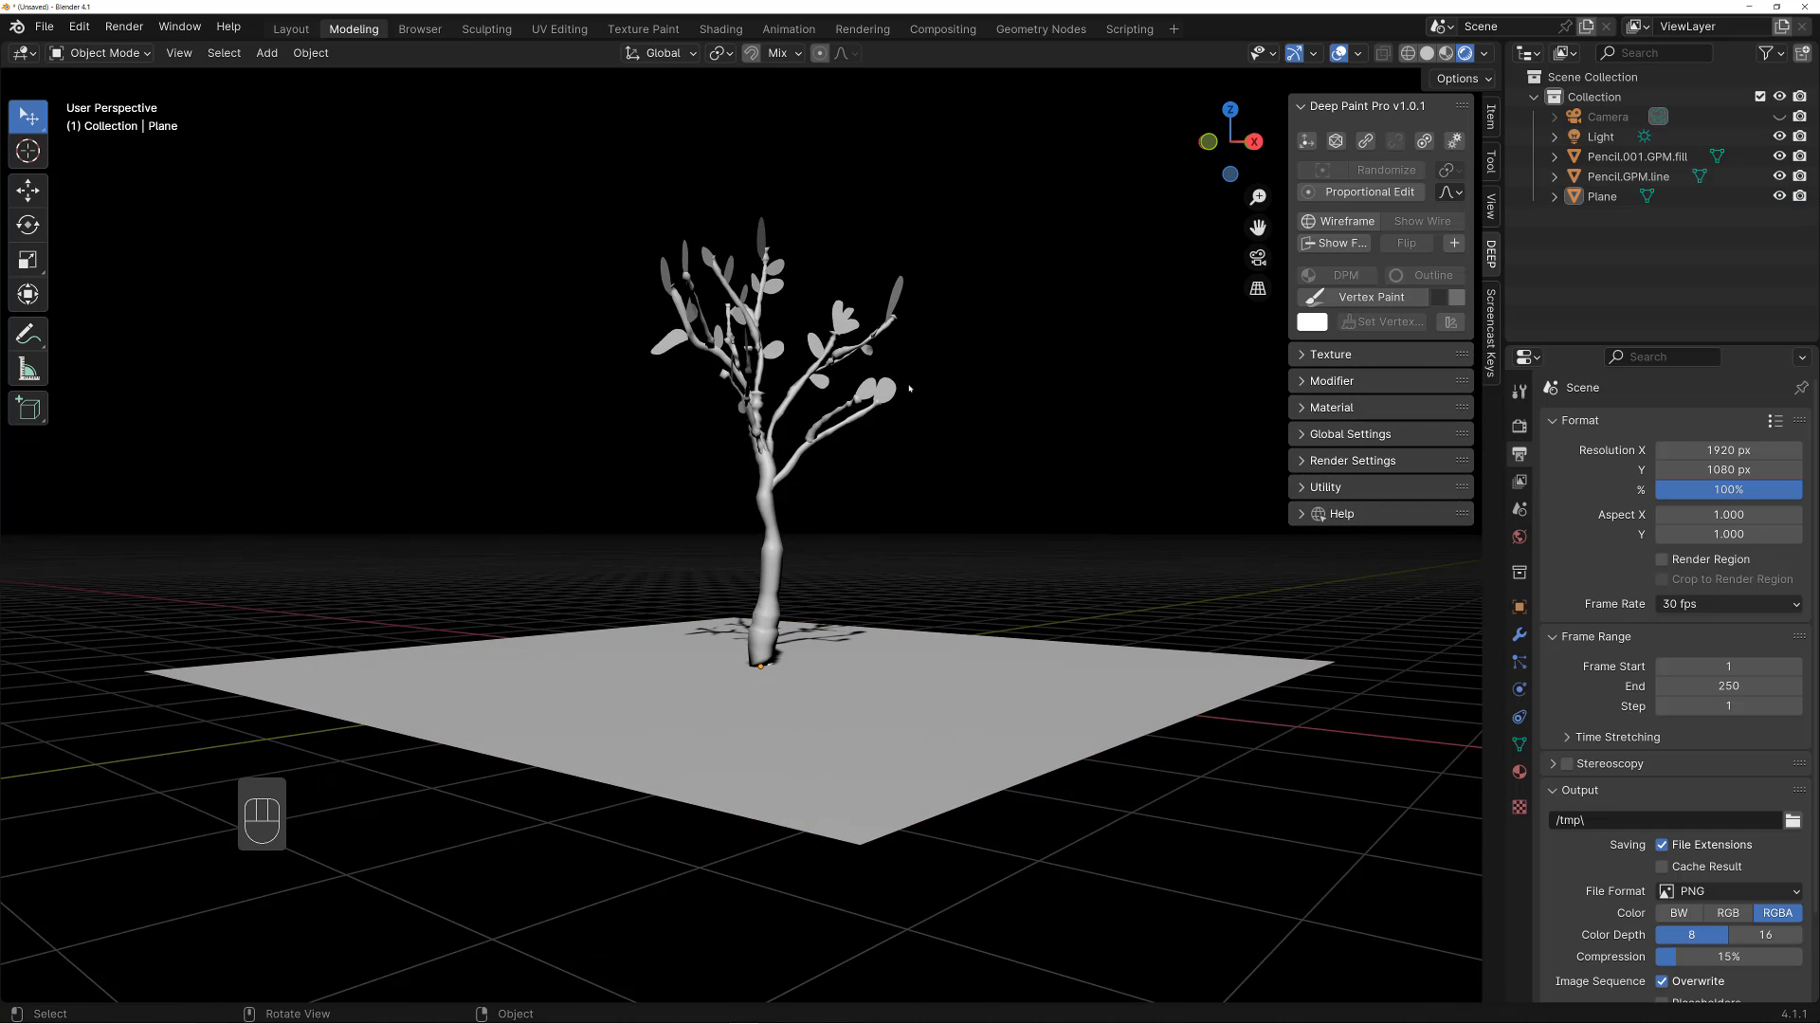
# Select the trunk mesh, leaves mesh and ground plane together and assign the DPM preset material to them
pyautogui.moveTo(759, 258); pyautogui.dragTo(896, 418)
pyautogui.hotkey('shift', 'b')
pyautogui.keyDown('shift'); pyautogui.moveTo(876, 642); pyautogui.dragTo(874, 652); pyautogui.keyUp('shift')
pyautogui.keyDown('alt'); pyautogui.moveTo(875, 652); pyautogui.dragTo(877, 679); pyautogui.keyUp('alt')
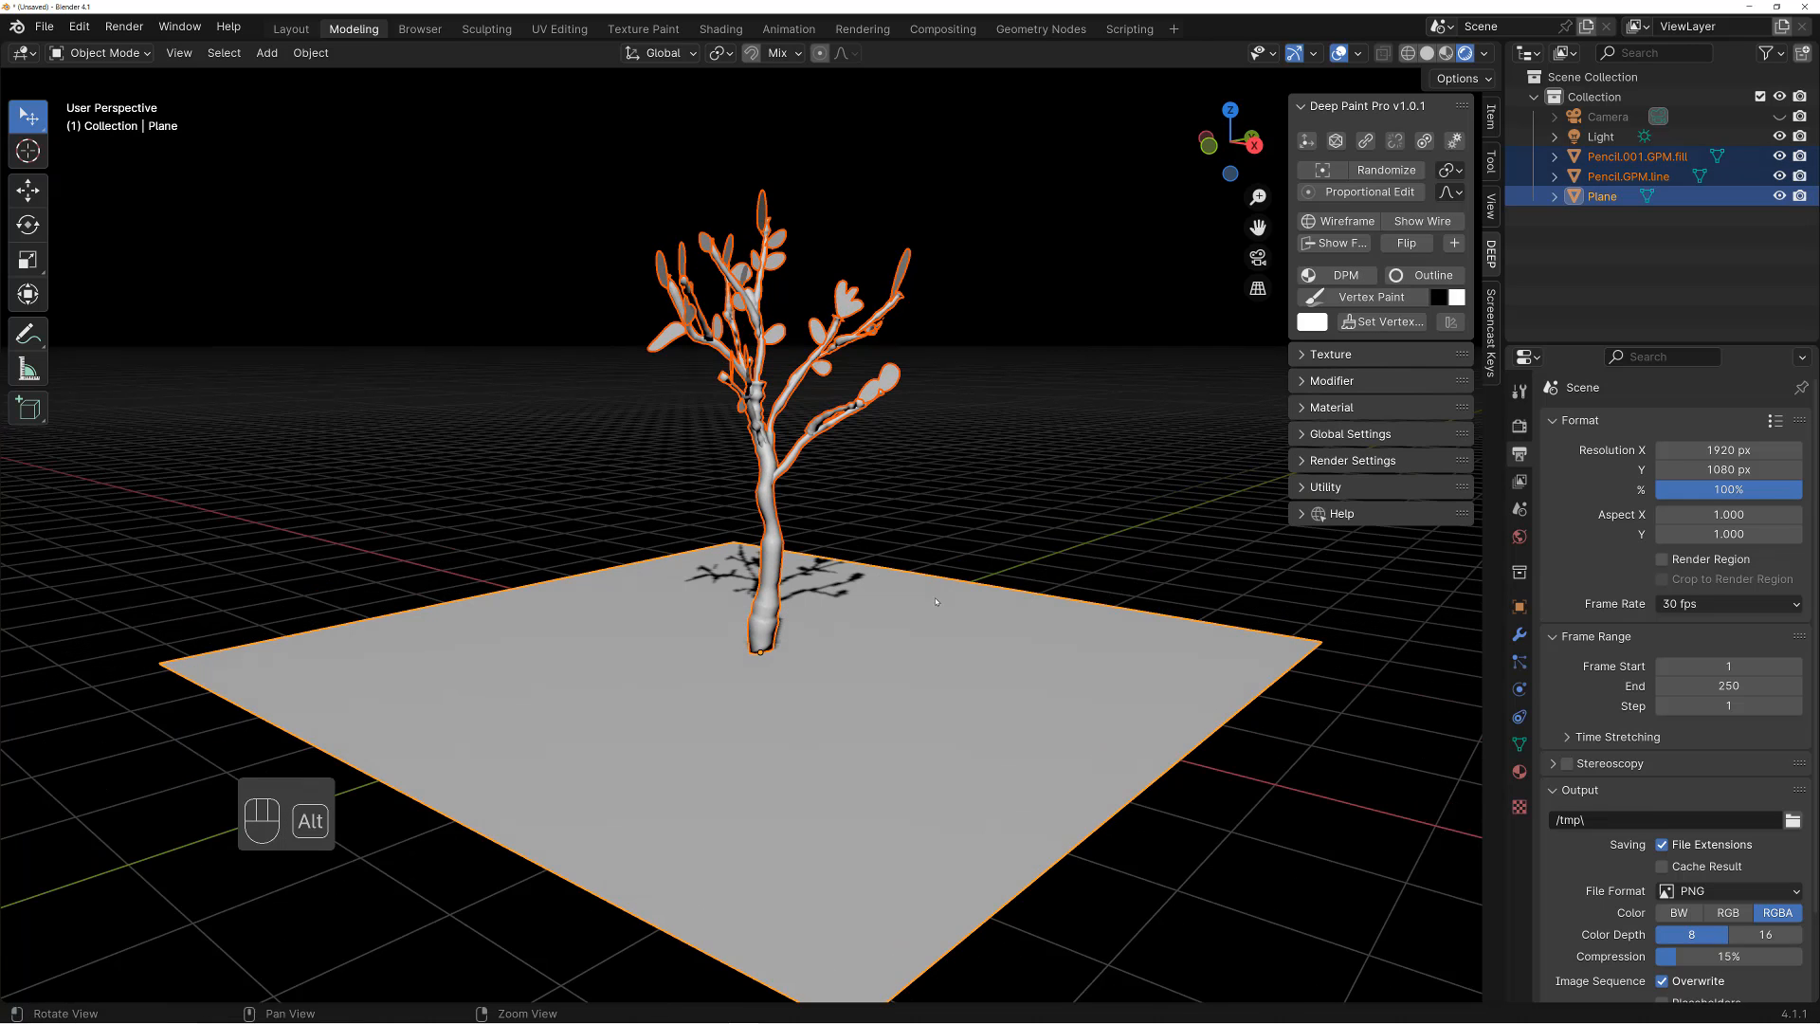
pyautogui.click(1315, 282)
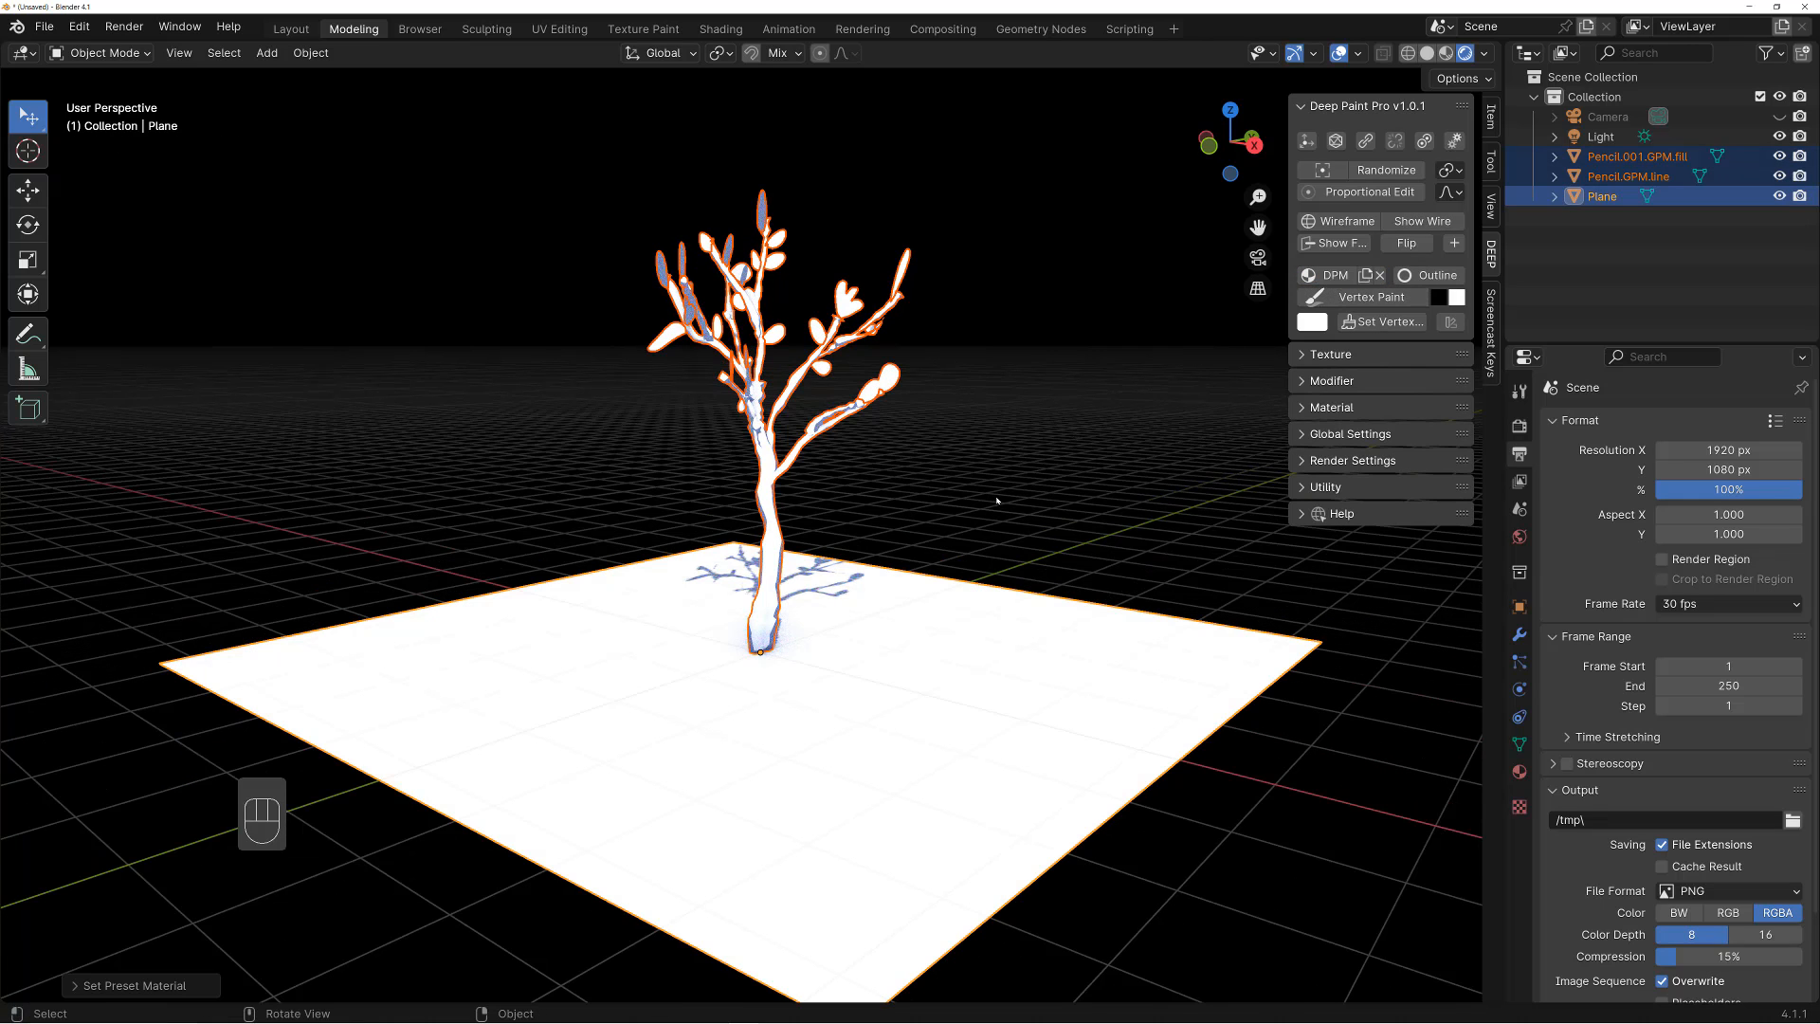
pyautogui.keyDown('alt'); pyautogui.moveTo(957, 454); pyautogui.dragTo(857, 575); pyautogui.keyUp('alt')
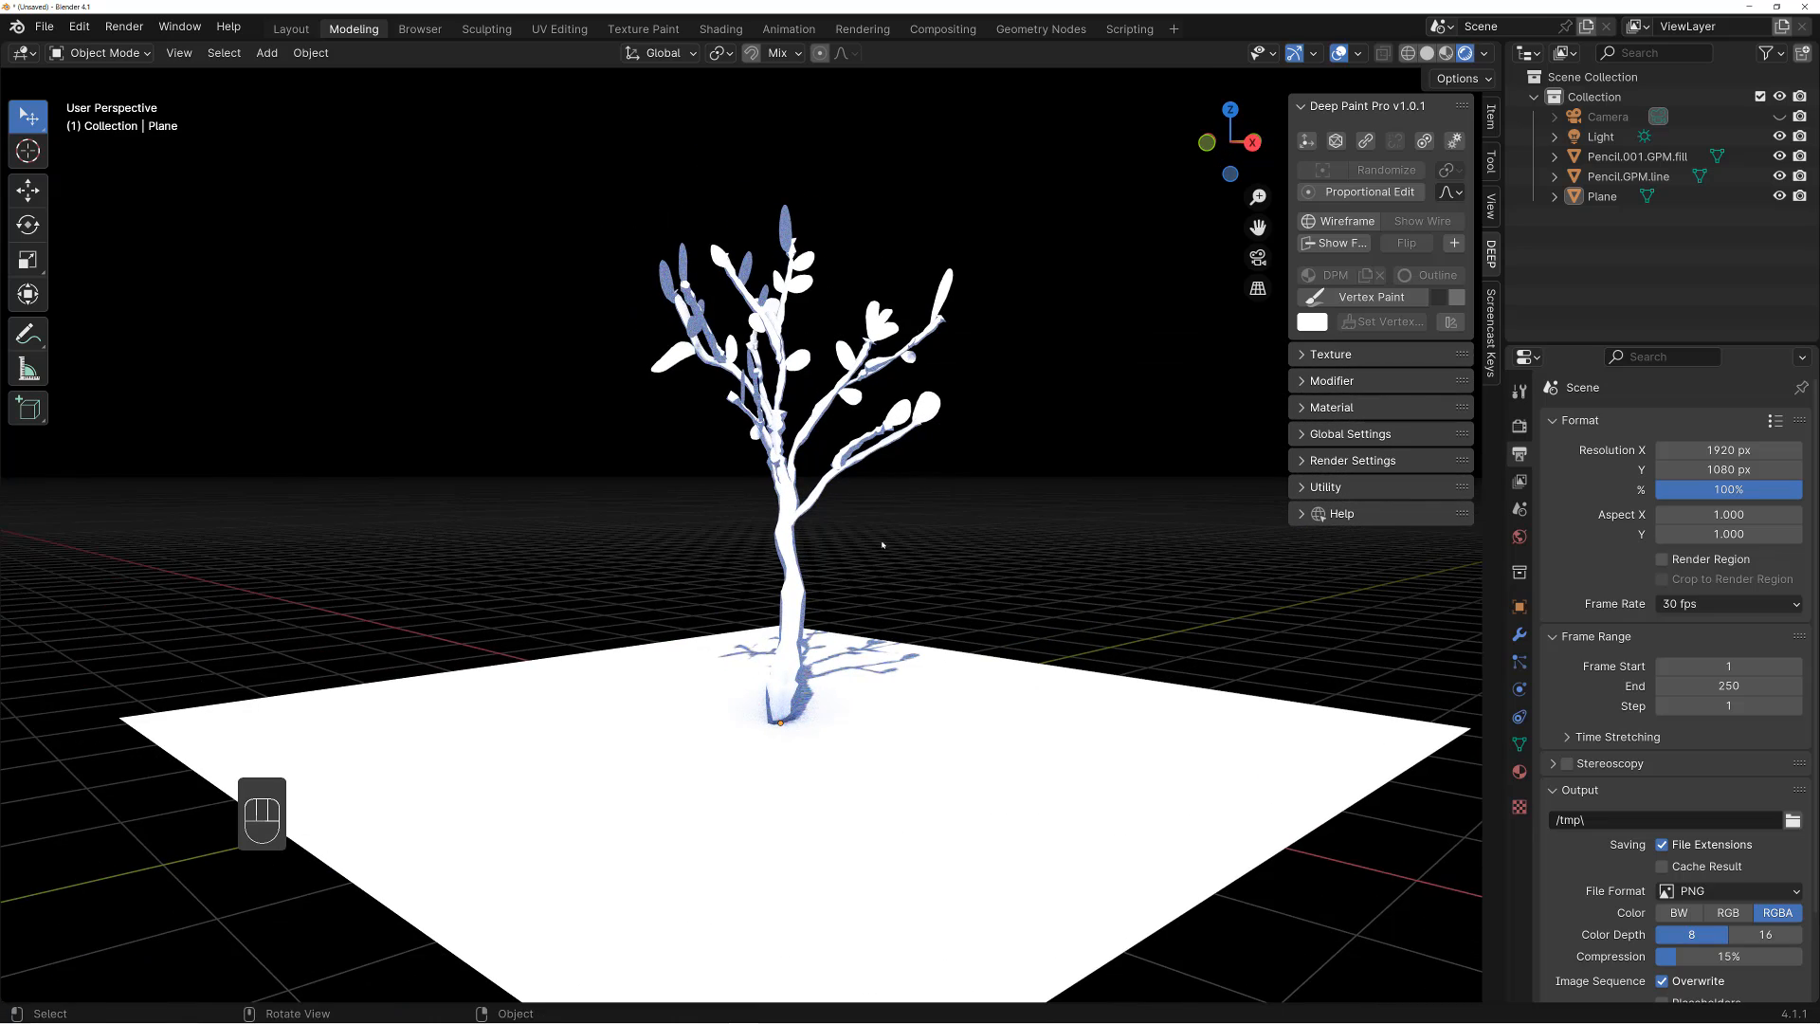
# Set the trunk and branches mesh's vertex color to brown with hue 0.058, saturation 0.423 and value 0.794
pyautogui.click(931, 410)
pyautogui.click(910, 428)
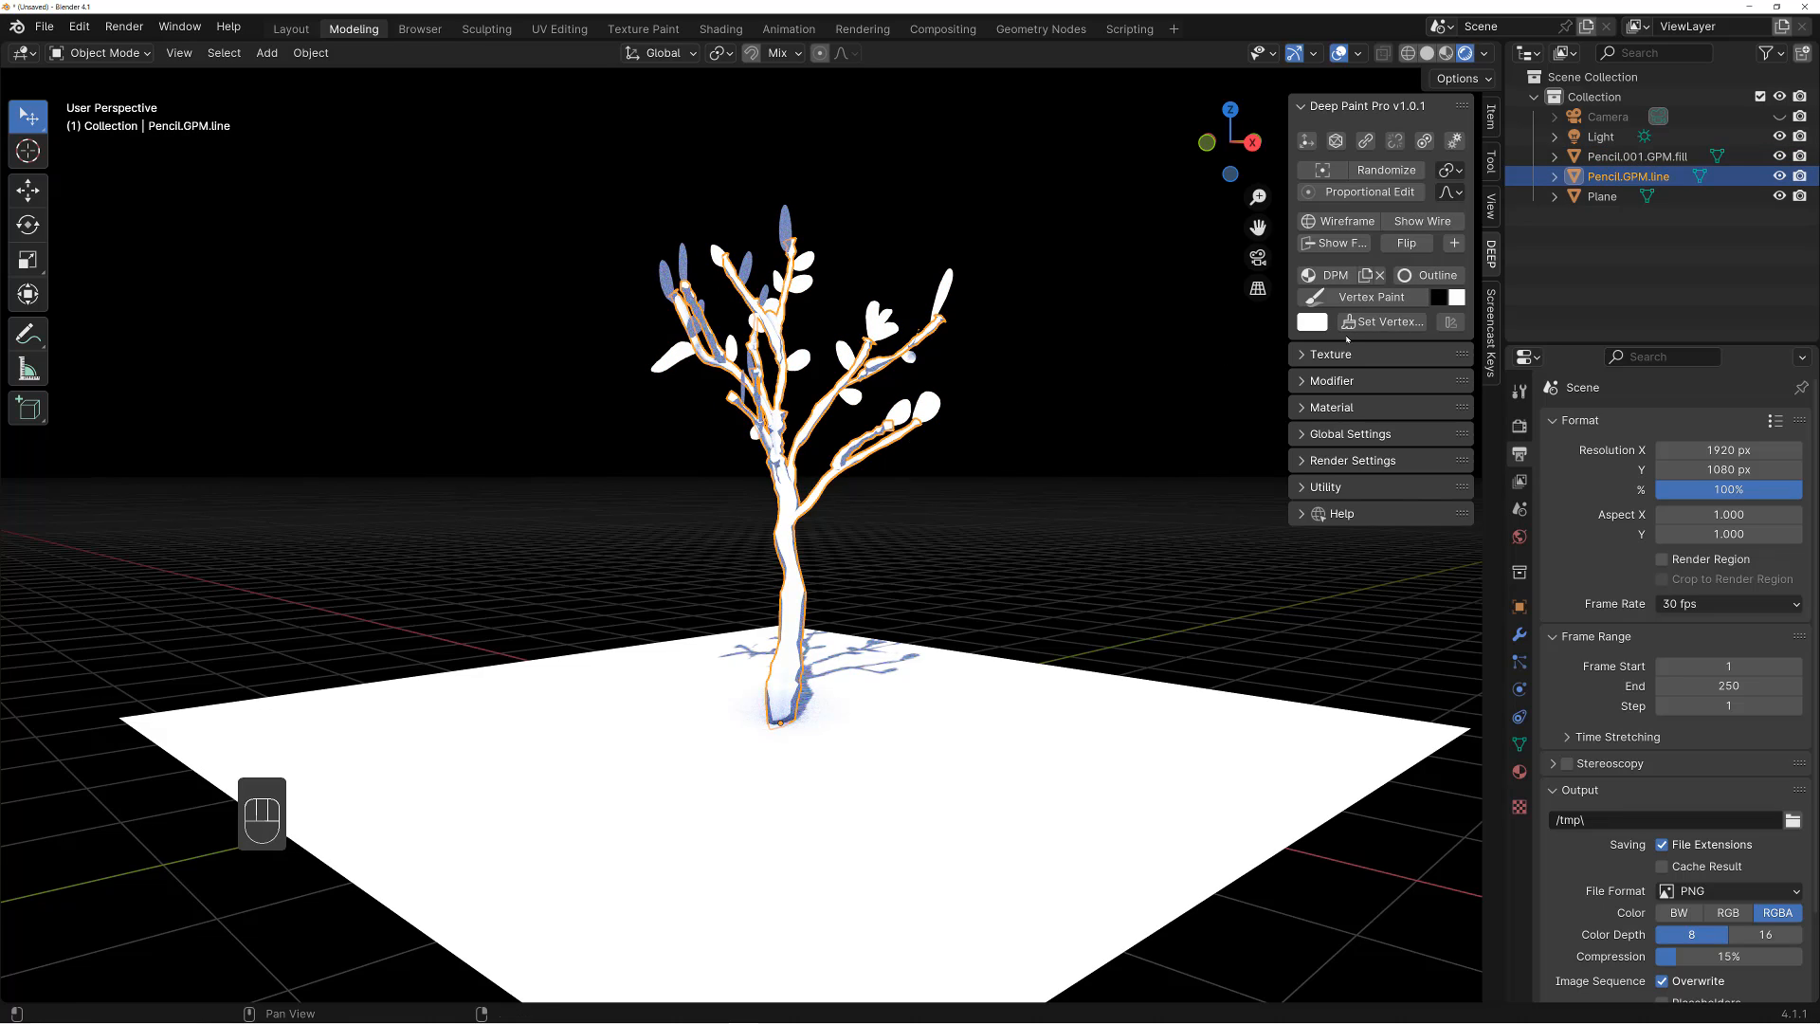
pyautogui.click(1312, 323)
pyautogui.click(1382, 454)
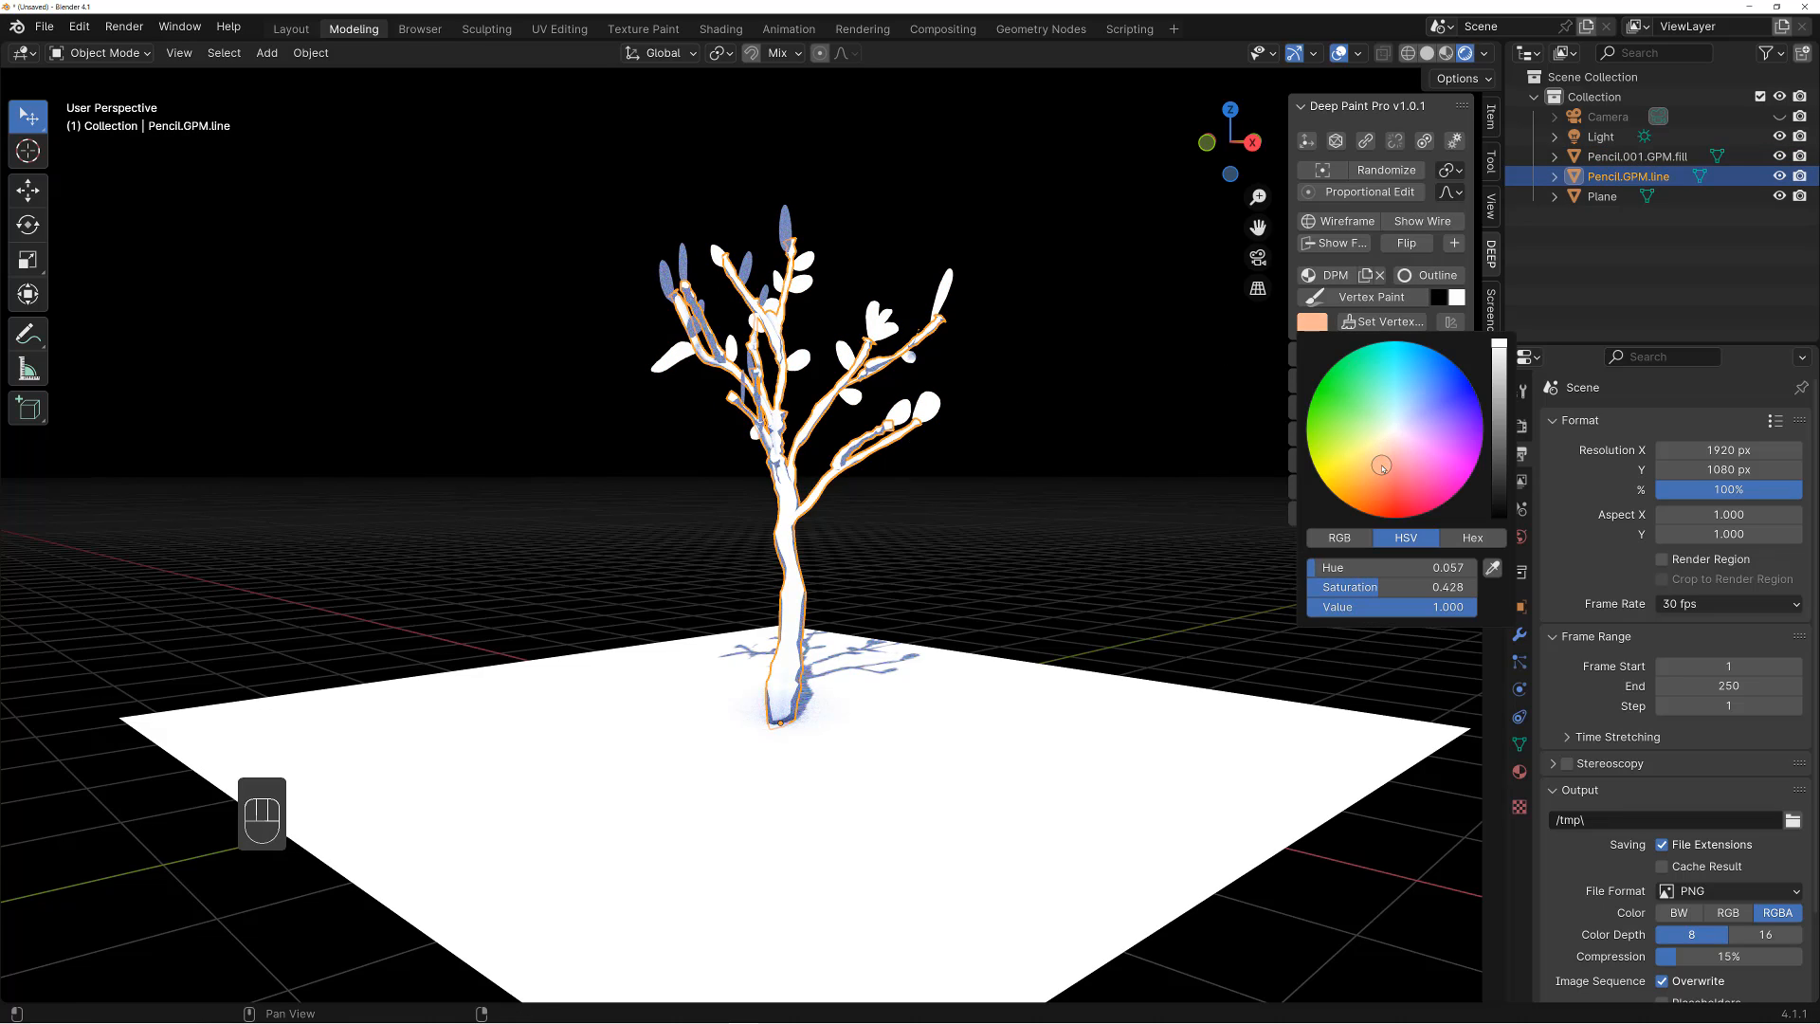
pyautogui.click(1312, 323)
pyautogui.moveTo(1501, 363); pyautogui.dragTo(1499, 380)
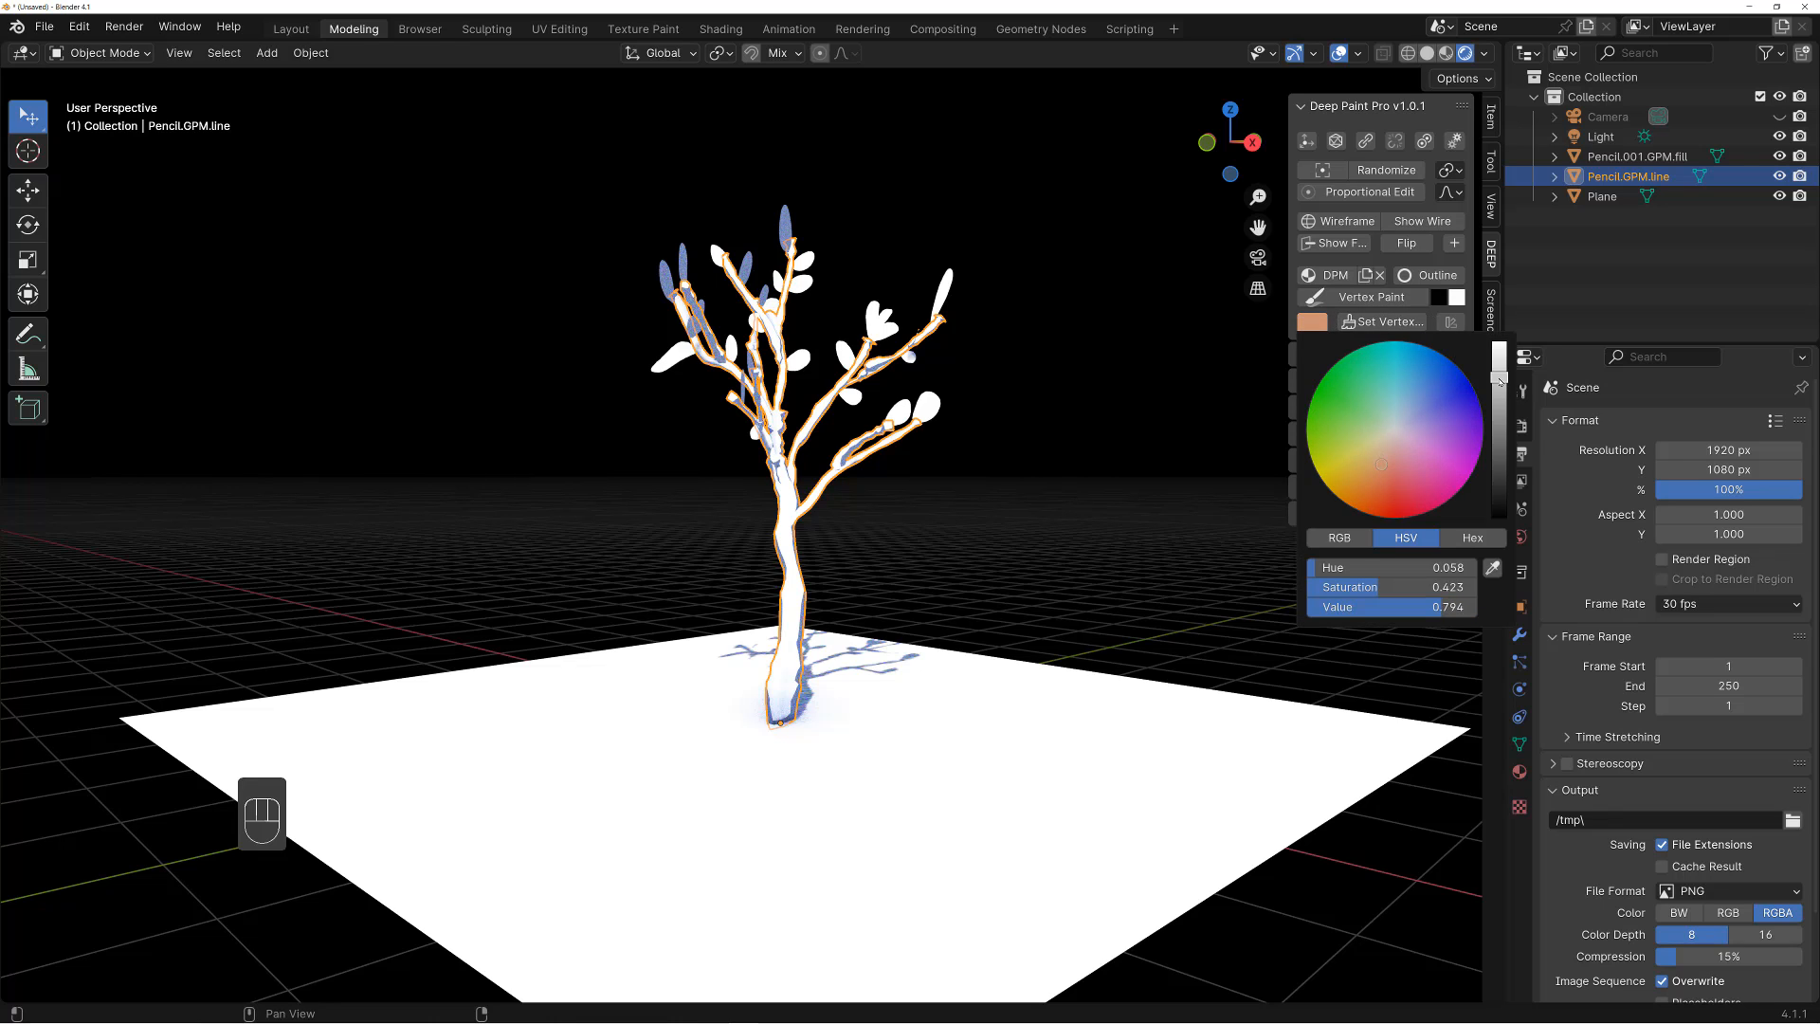
pyautogui.click(1396, 324)
pyautogui.keyDown('alt'); pyautogui.moveTo(1014, 408); pyautogui.dragTo(975, 410); pyautogui.keyUp('alt')
# Set the leaves mesh's vertex color to green with hue 0.363, saturation 0.459 and value 0.783
pyautogui.click(953, 399)
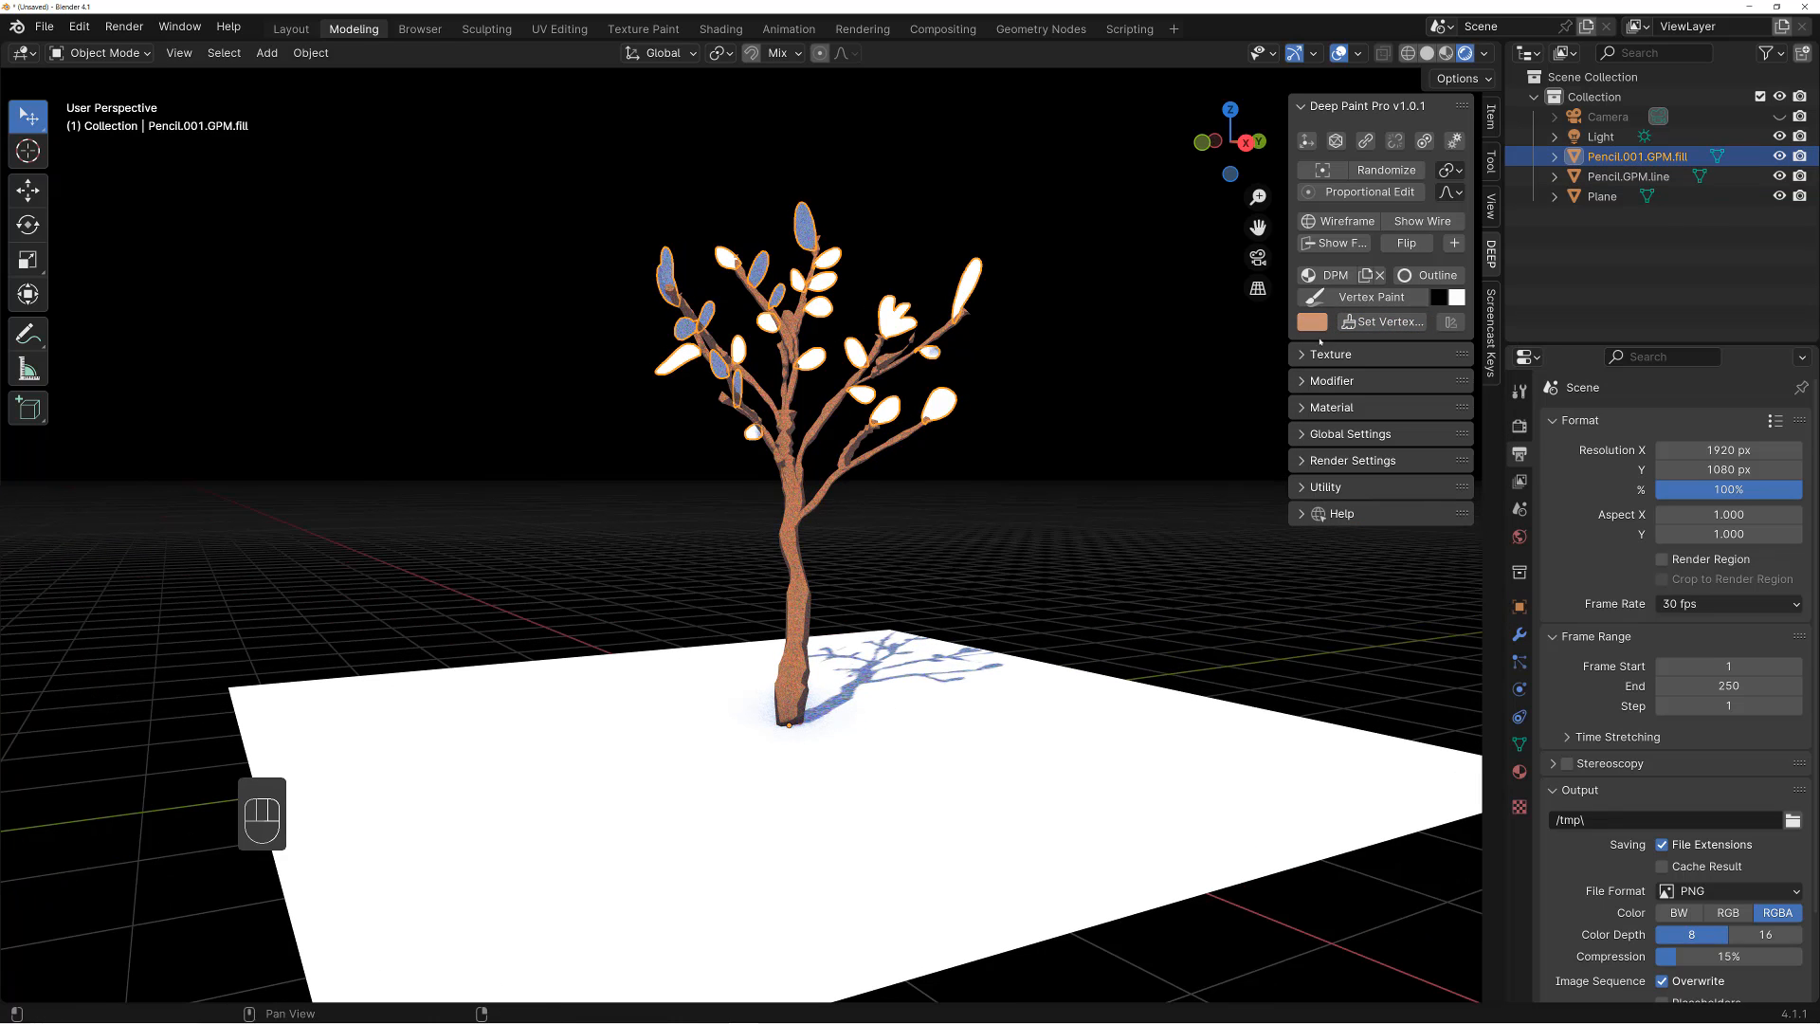
pyautogui.click(1314, 323)
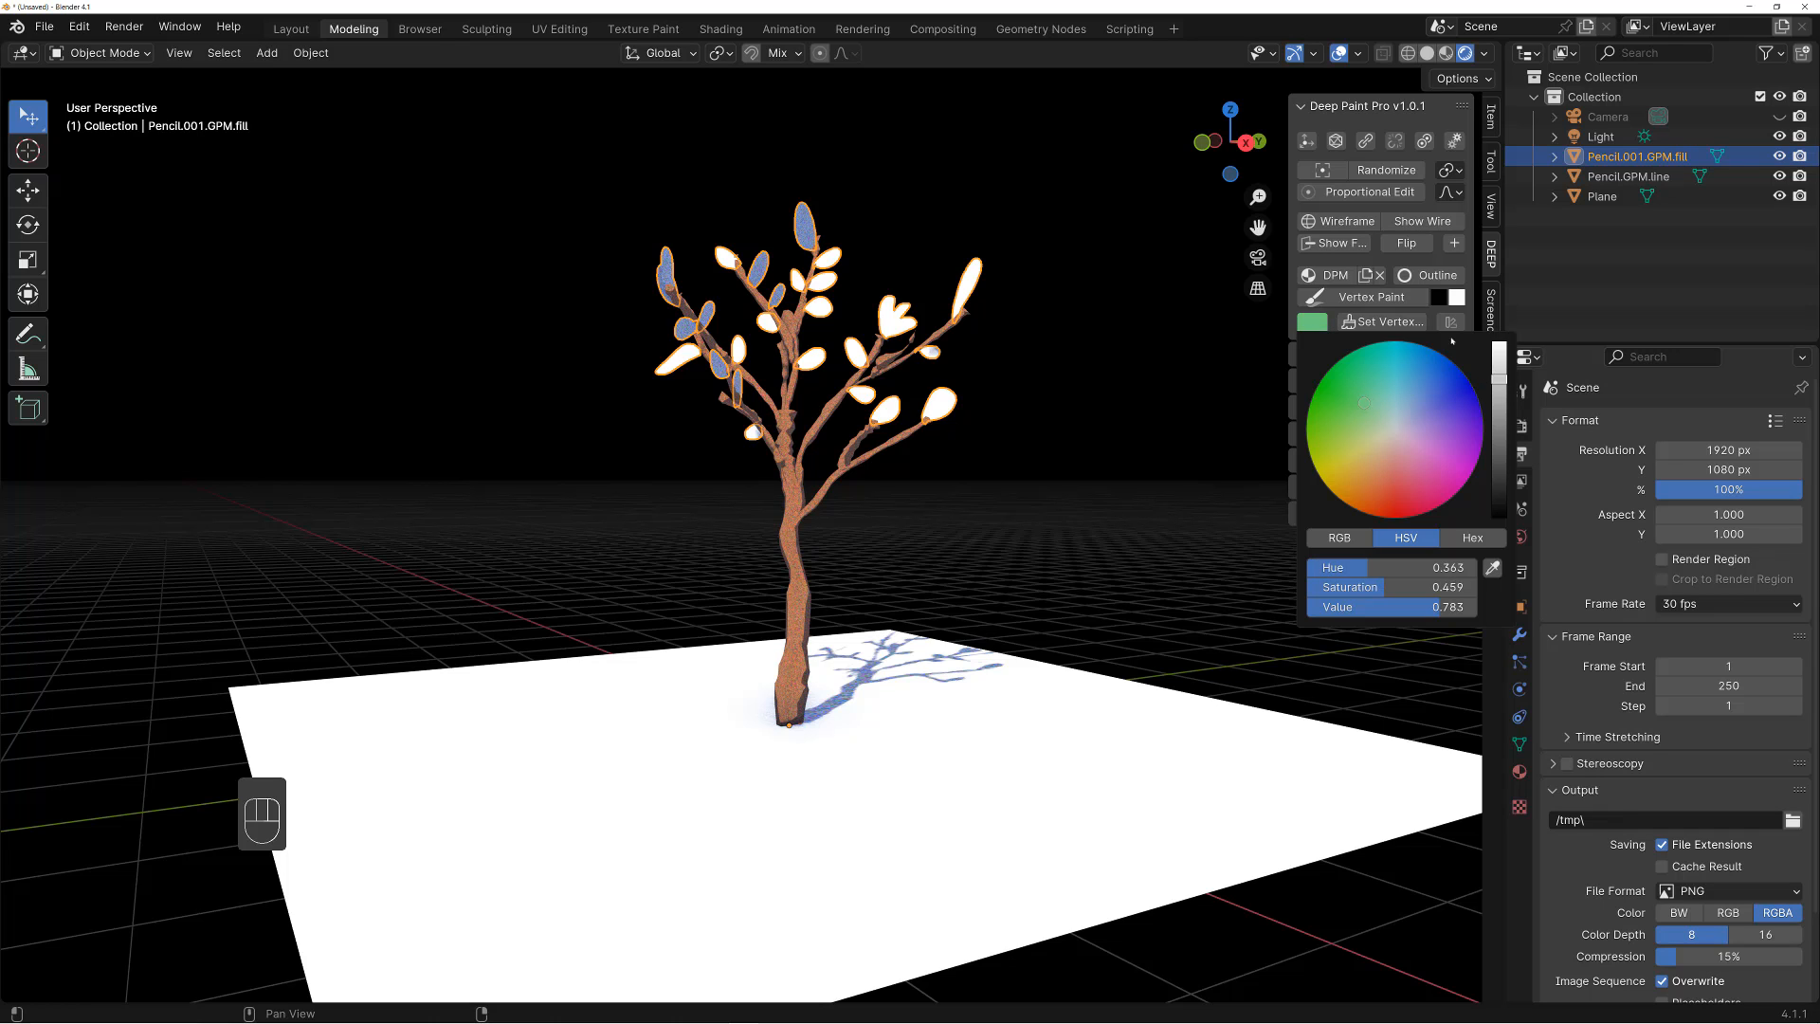
pyautogui.click(1389, 322)
pyautogui.keyDown('alt'); pyautogui.moveTo(1042, 530); pyautogui.dragTo(1068, 540); pyautogui.keyUp('alt')
# Deselect all objects, set the world color to white with strength 1.000 in the Deep Paint global settings, and hide the viewport overlays
pyautogui.click(1028, 675)
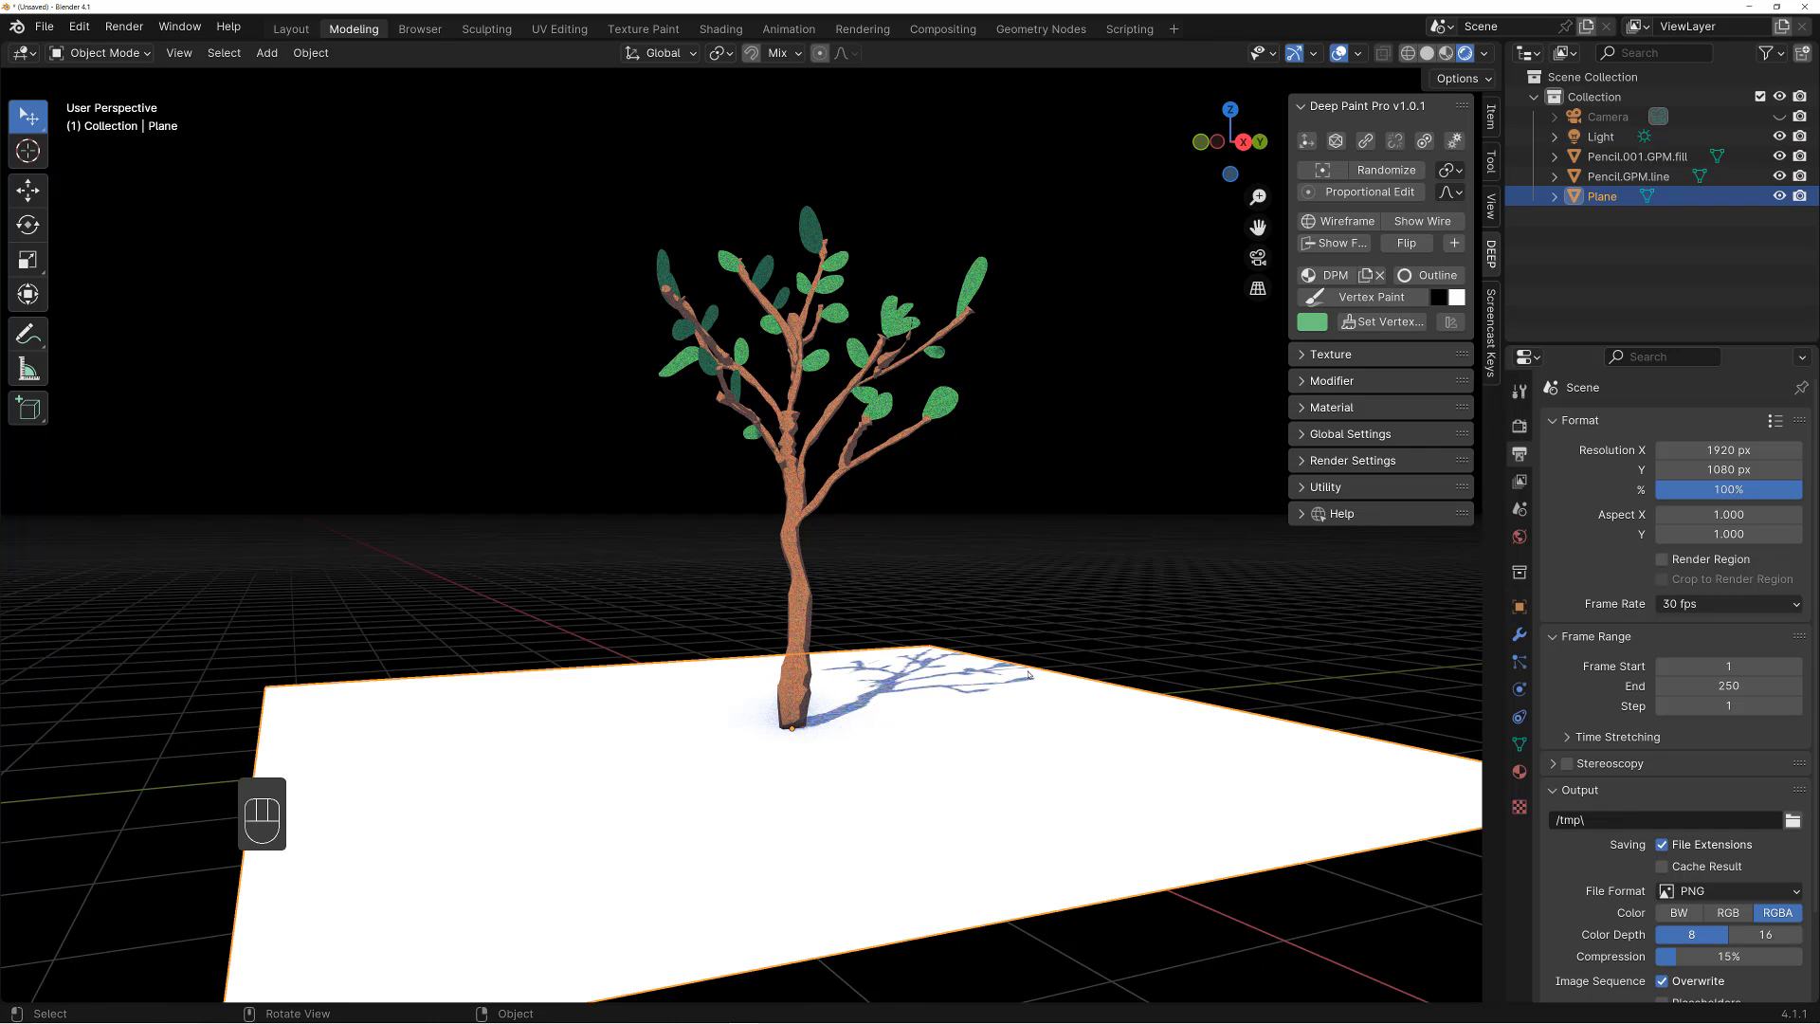
pyautogui.keyDown('alt'); pyautogui.moveTo(1028, 675); pyautogui.dragTo(947, 427); pyautogui.keyUp('alt')
pyautogui.click(1065, 509)
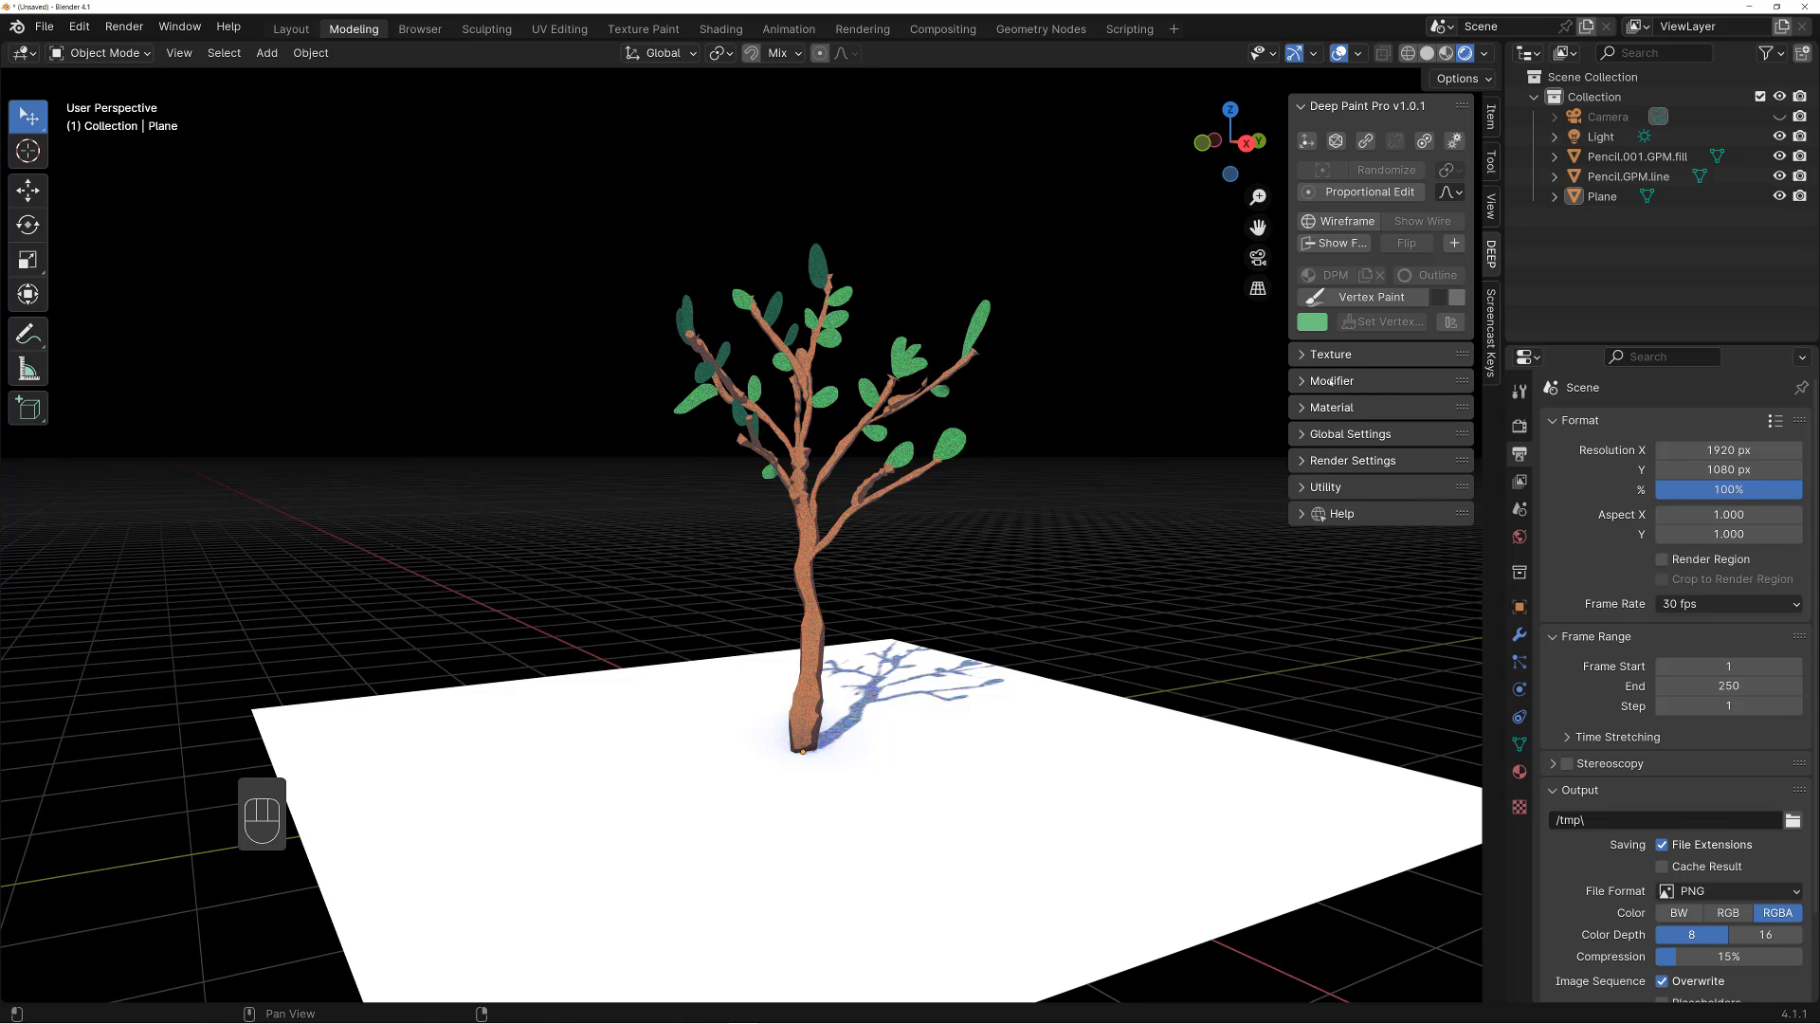
pyautogui.click(1324, 434)
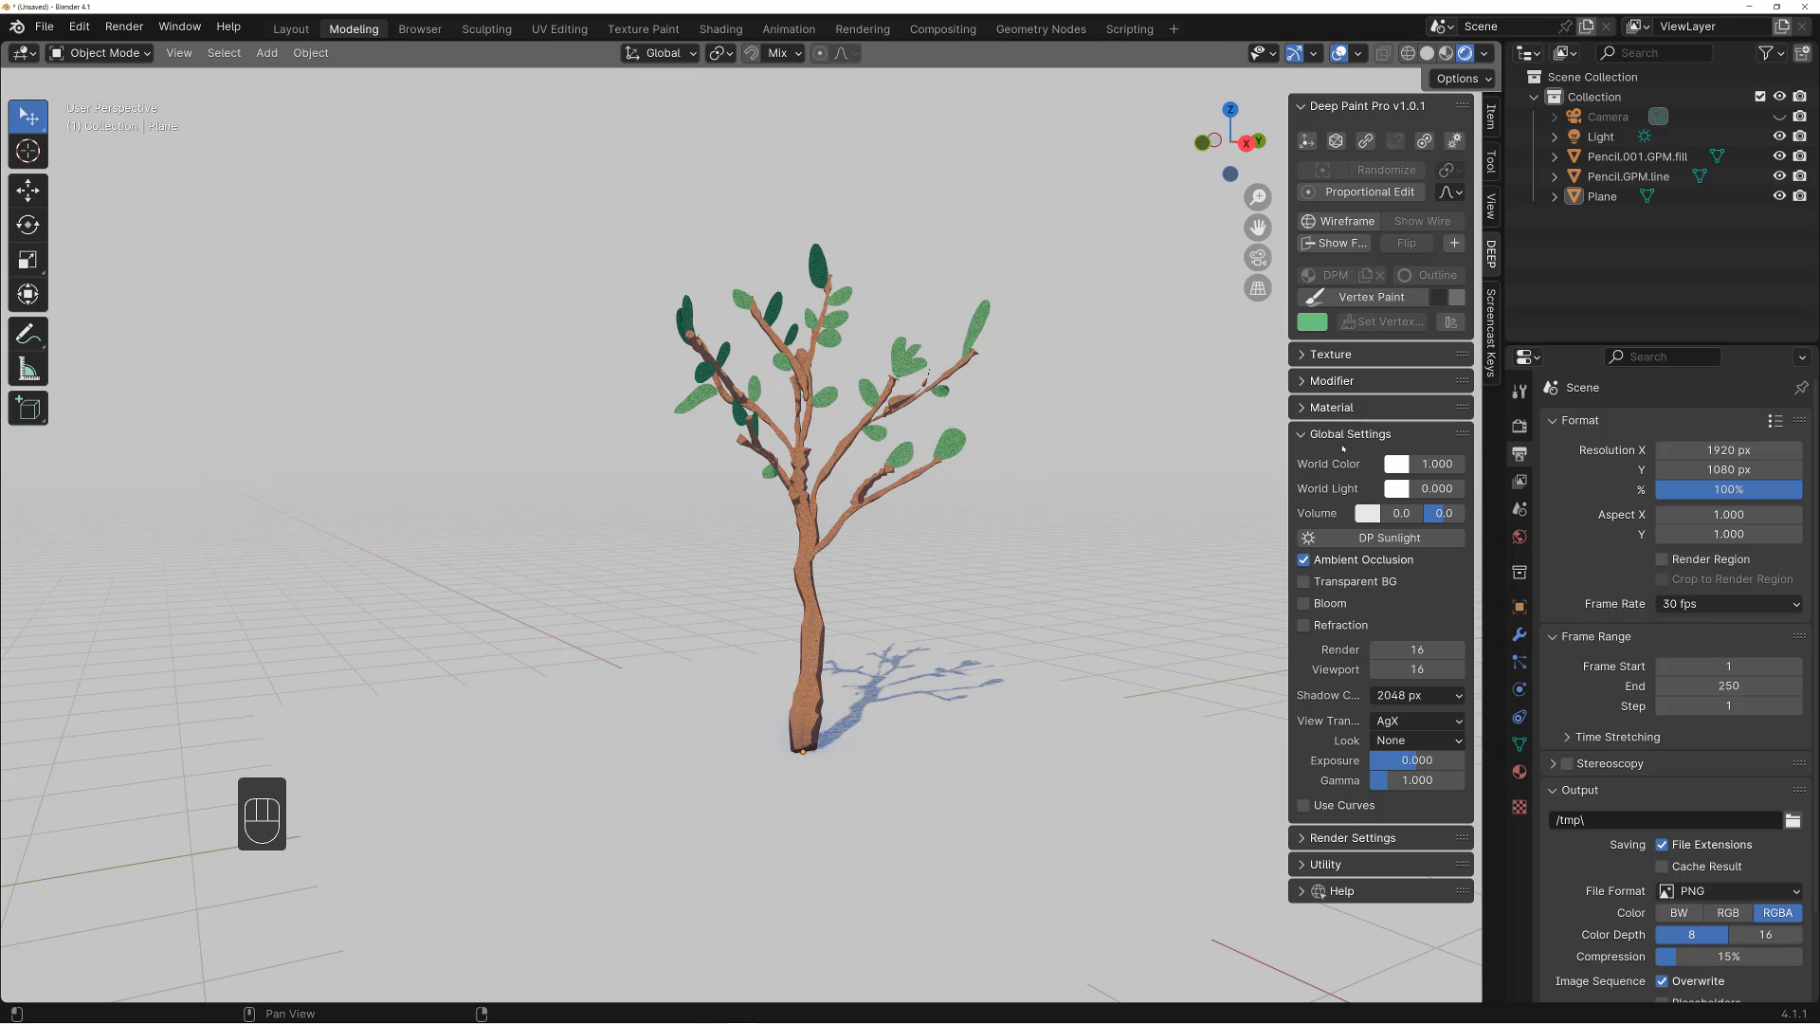
pyautogui.moveTo(1278, 466)
pyautogui.keyDown('alt'); pyautogui.mouseDown()
pyautogui.moveTo(1033, 516)
pyautogui.moveTo(985, 442)
pyautogui.mouseUp(); pyautogui.keyUp('alt')
pyautogui.hotkey('shift', 'alt', 'z')
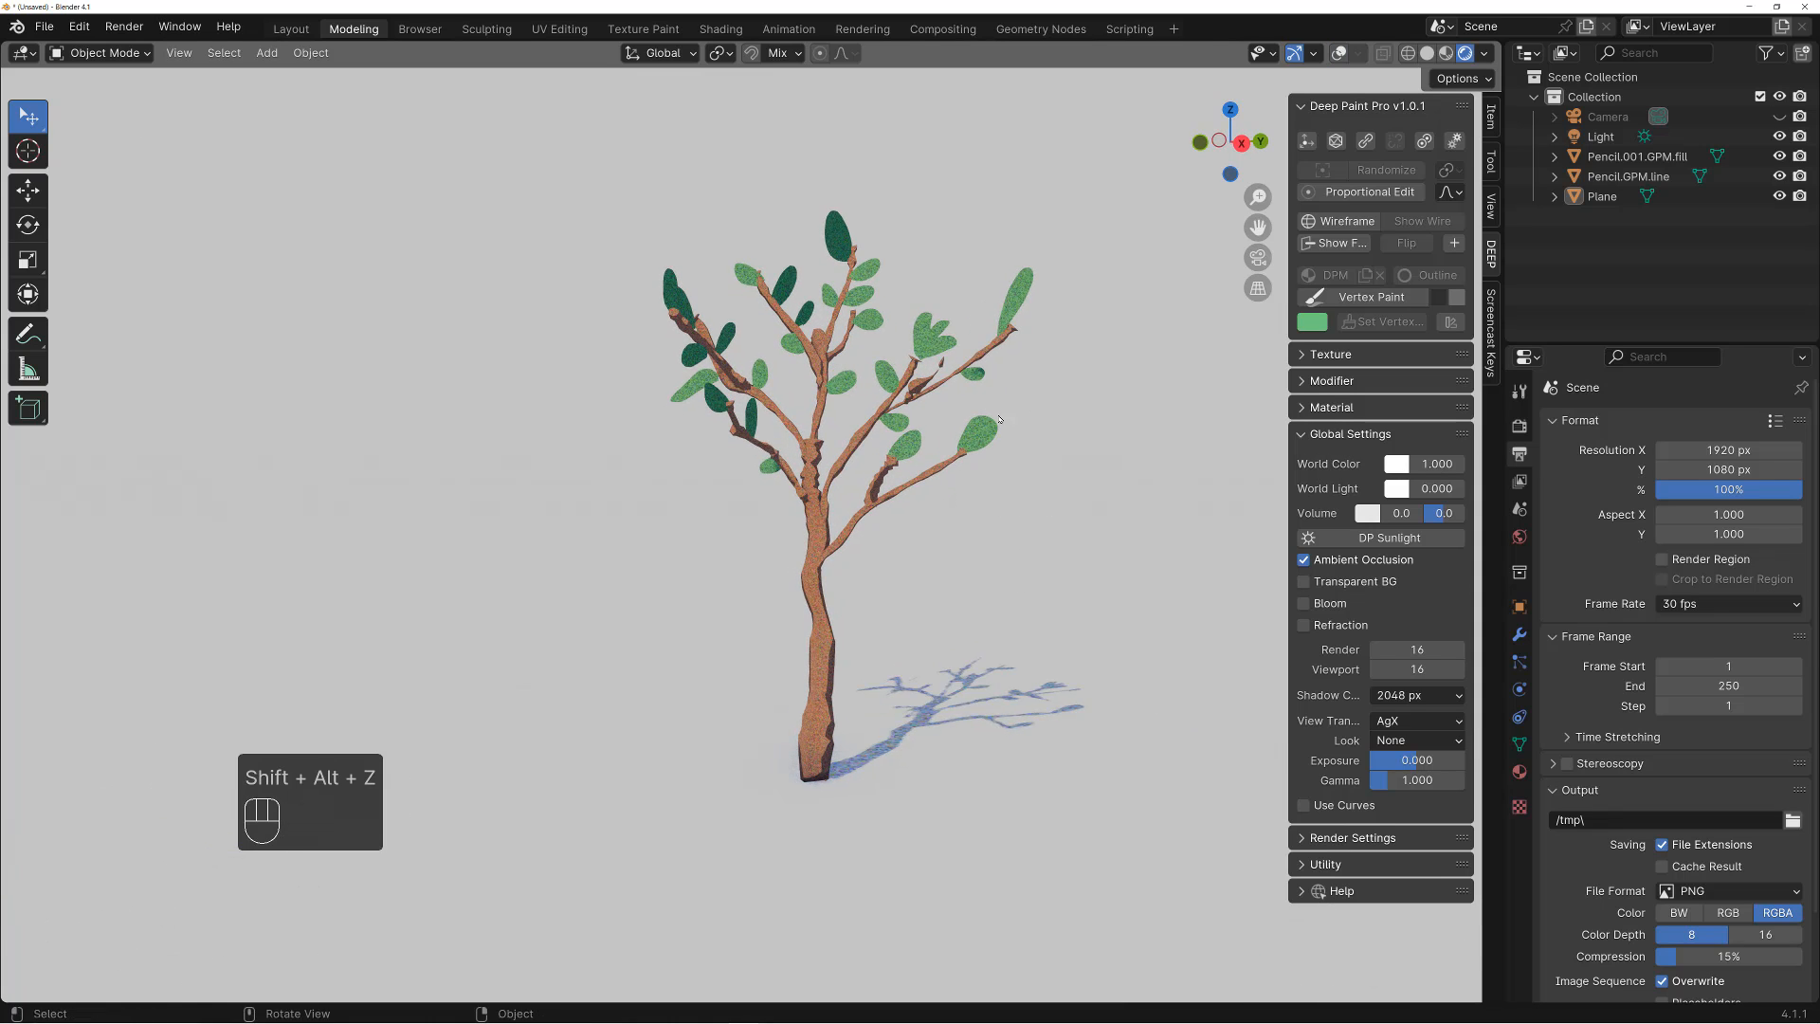
# Switch the trunk and branches mesh to Vertex Paint mode and set the brush radius to 86 px
pyautogui.click(983, 439)
pyautogui.hotkey('shift', 'z')
pyautogui.hotkey('shift', 'z')
pyautogui.click(919, 479)
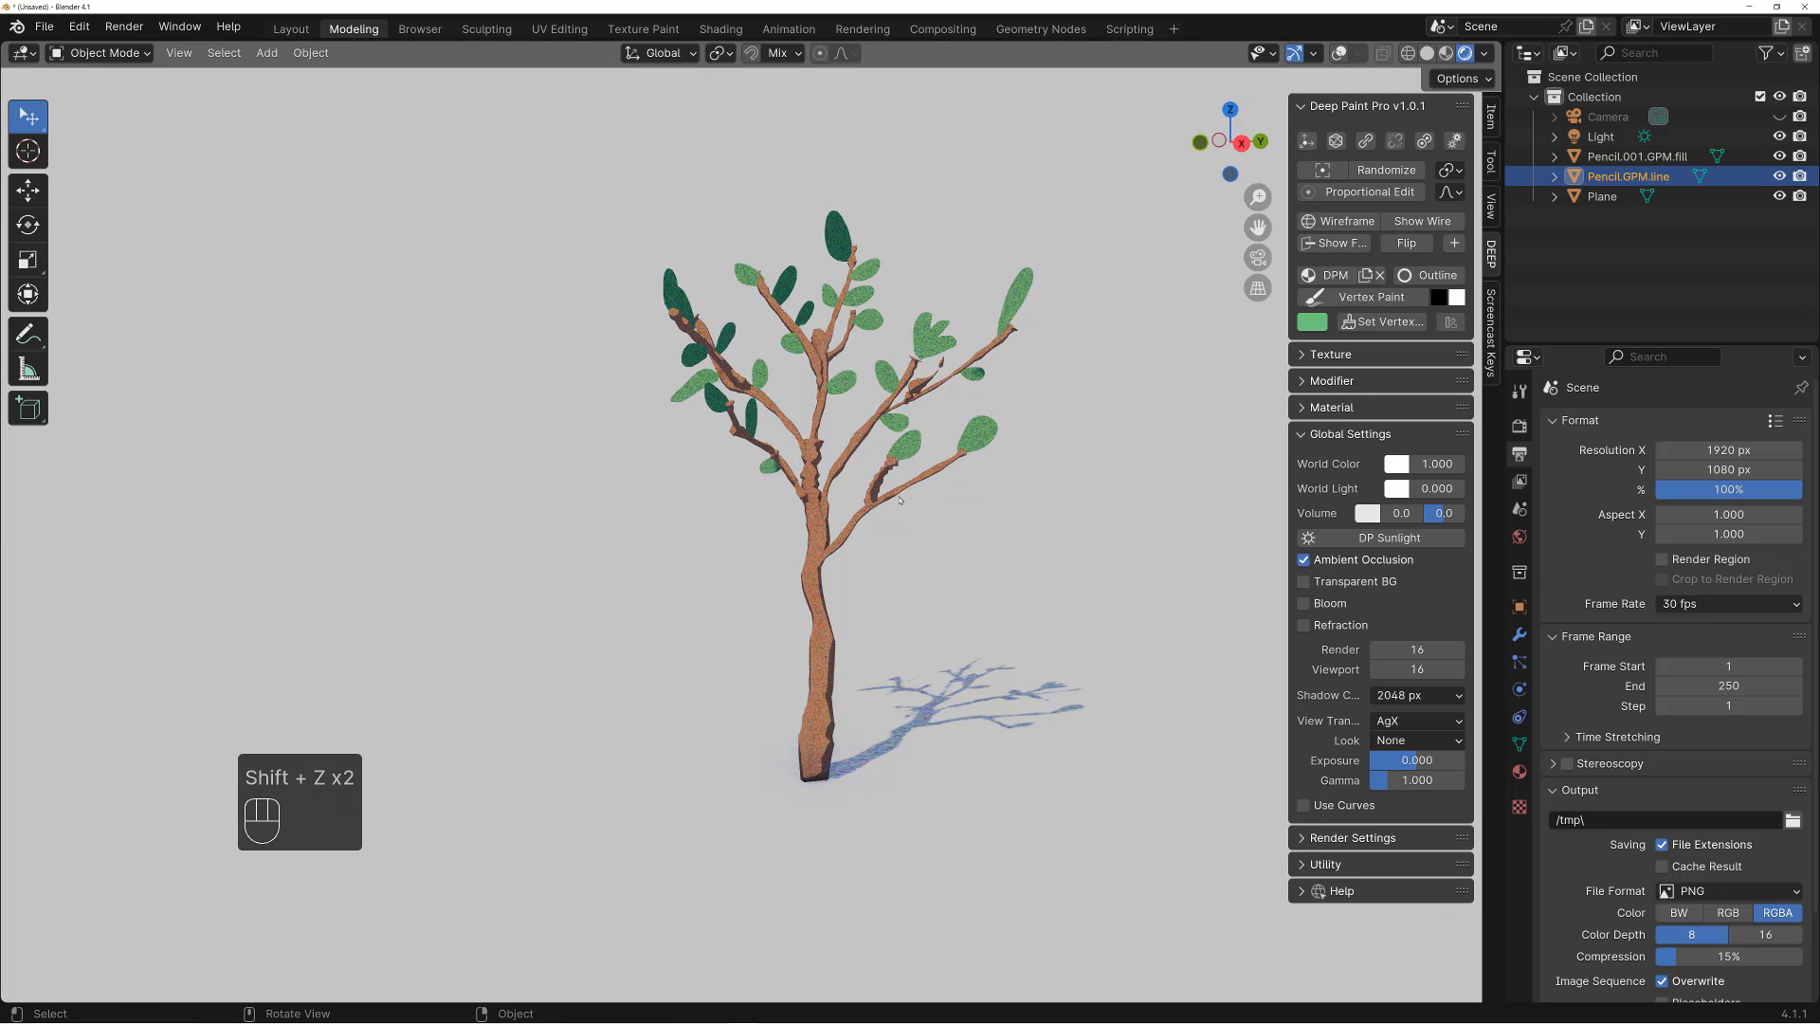
pyautogui.keyDown('alt'); pyautogui.moveTo(919, 512); pyautogui.dragTo(922, 510); pyautogui.keyUp('alt')
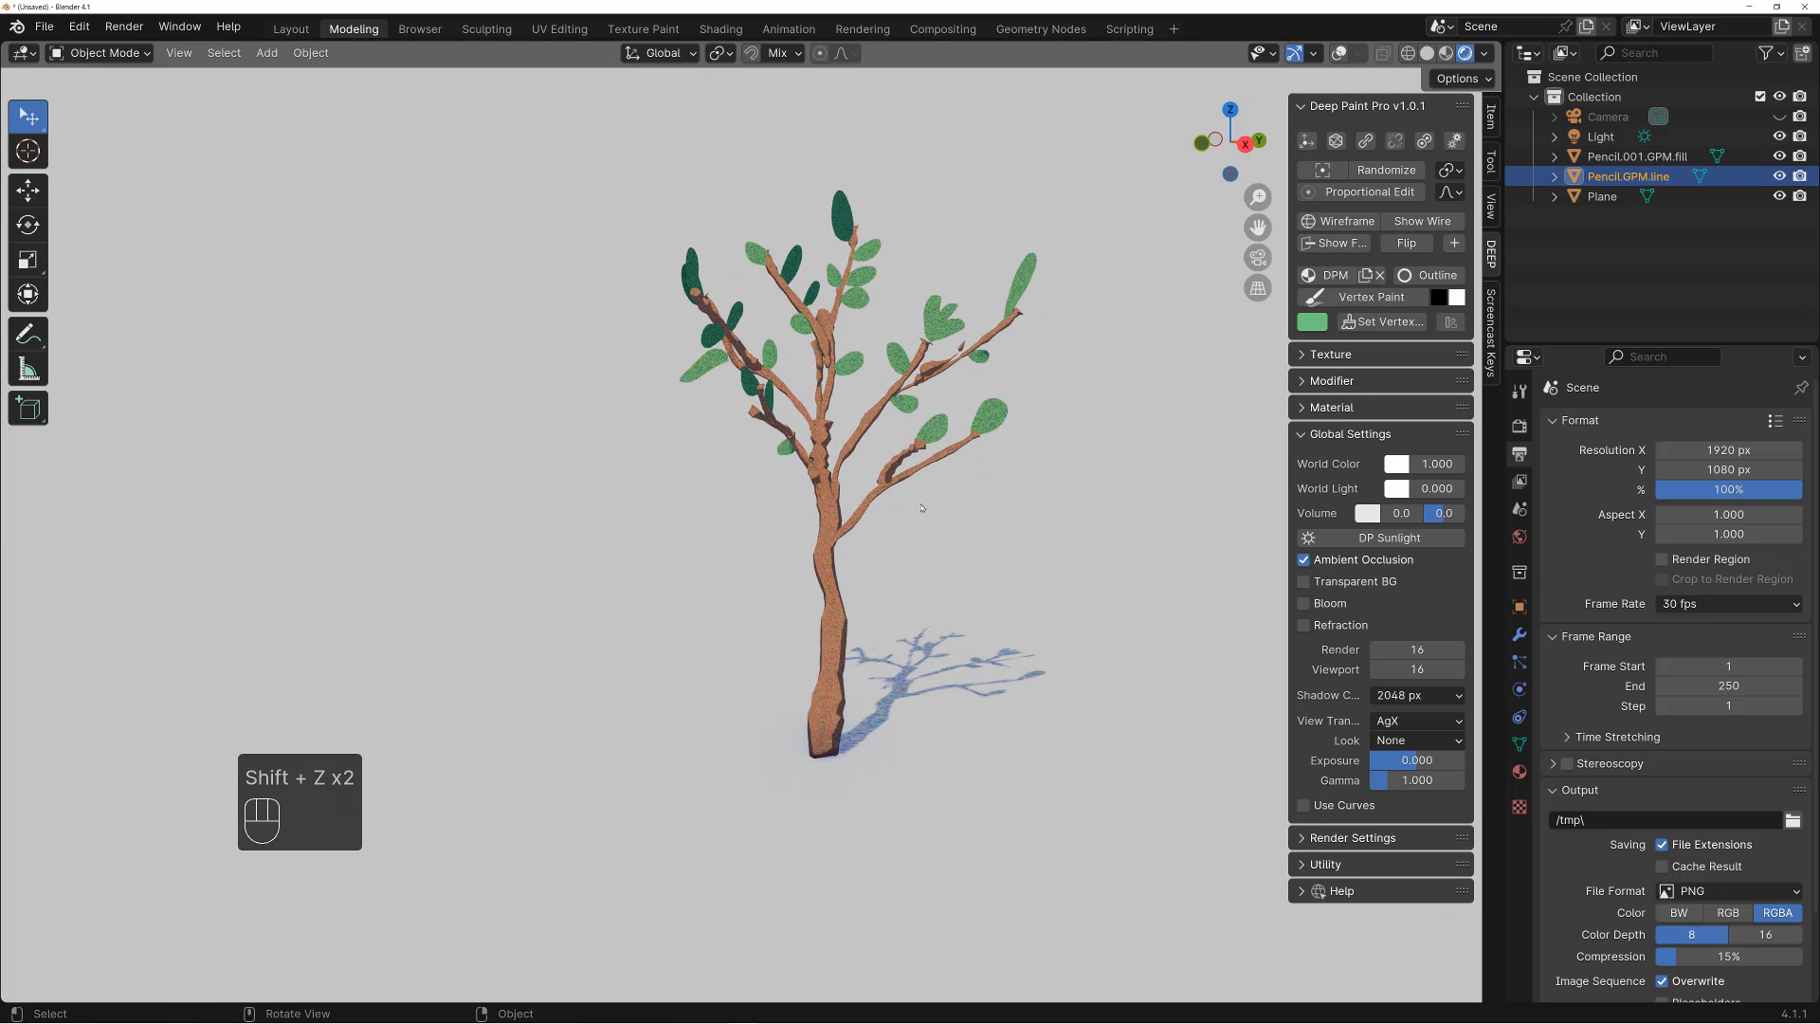
pyautogui.hotkey('ctrl', 'space')
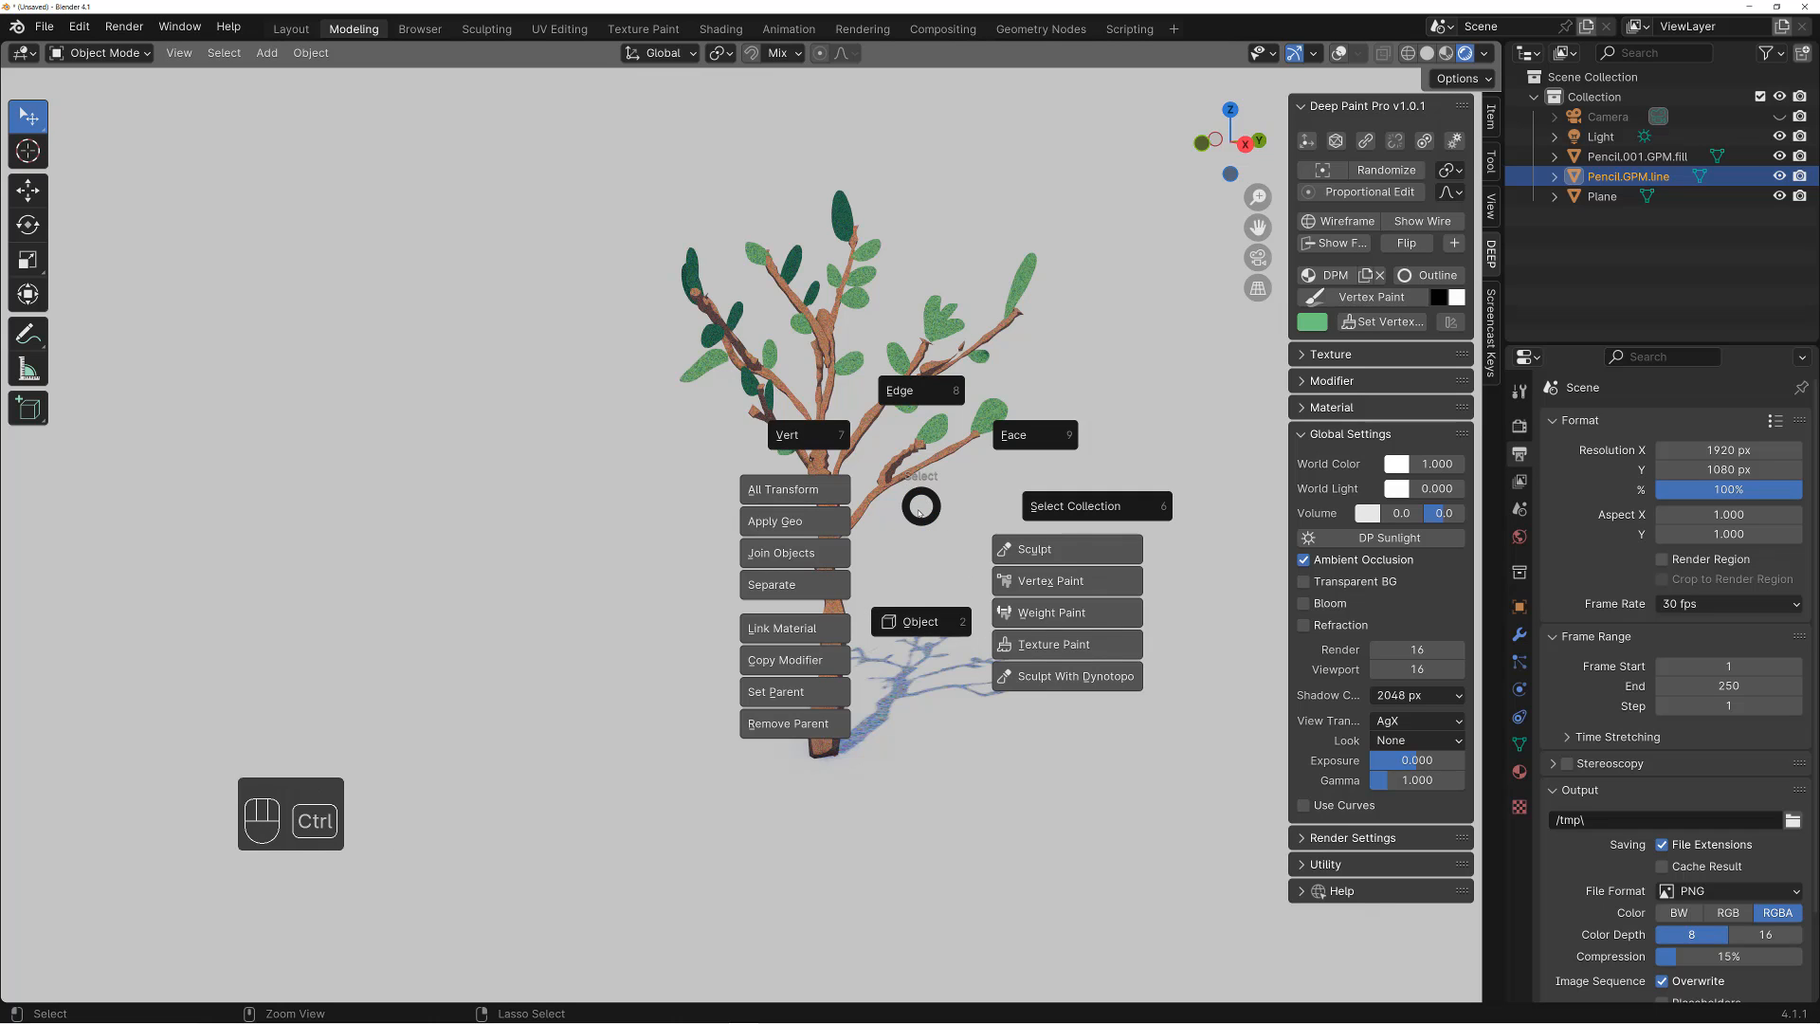
pyautogui.click(1050, 580)
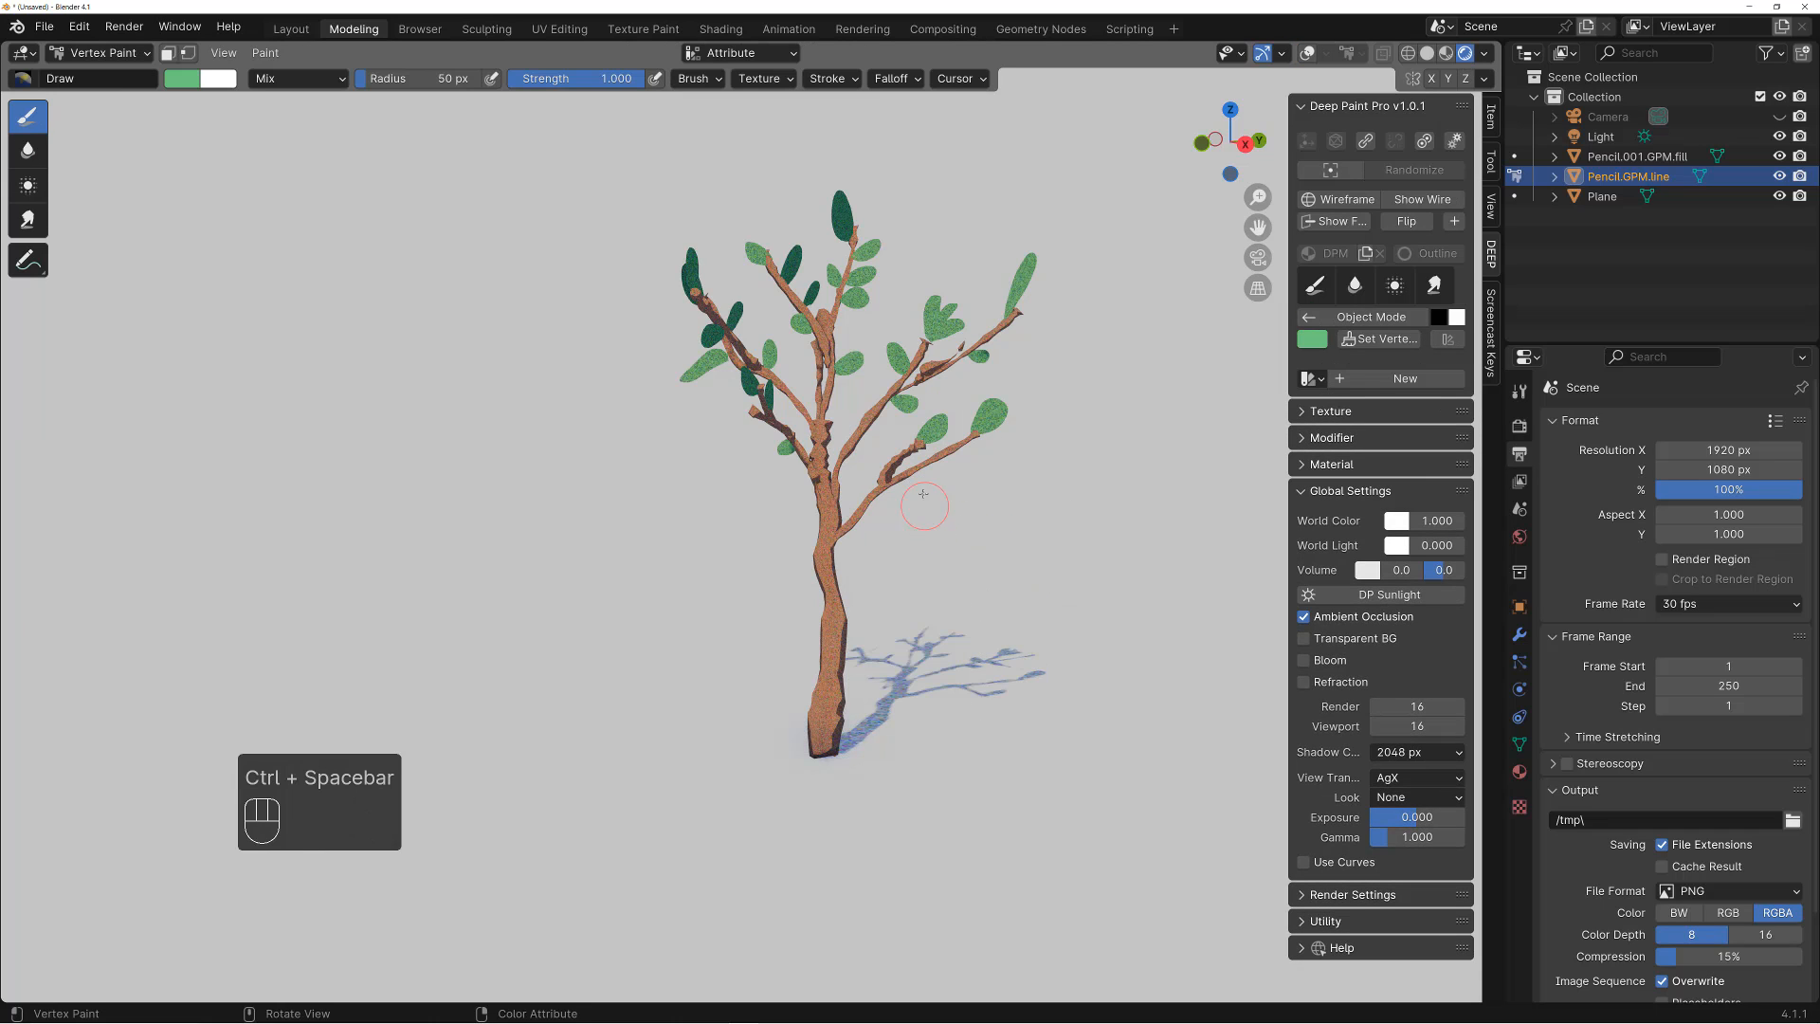
pyautogui.press('f')
pyautogui.click(1001, 481)
# Choose an orange brush color and paint it onto the trunk
pyautogui.rightClick(949, 486)
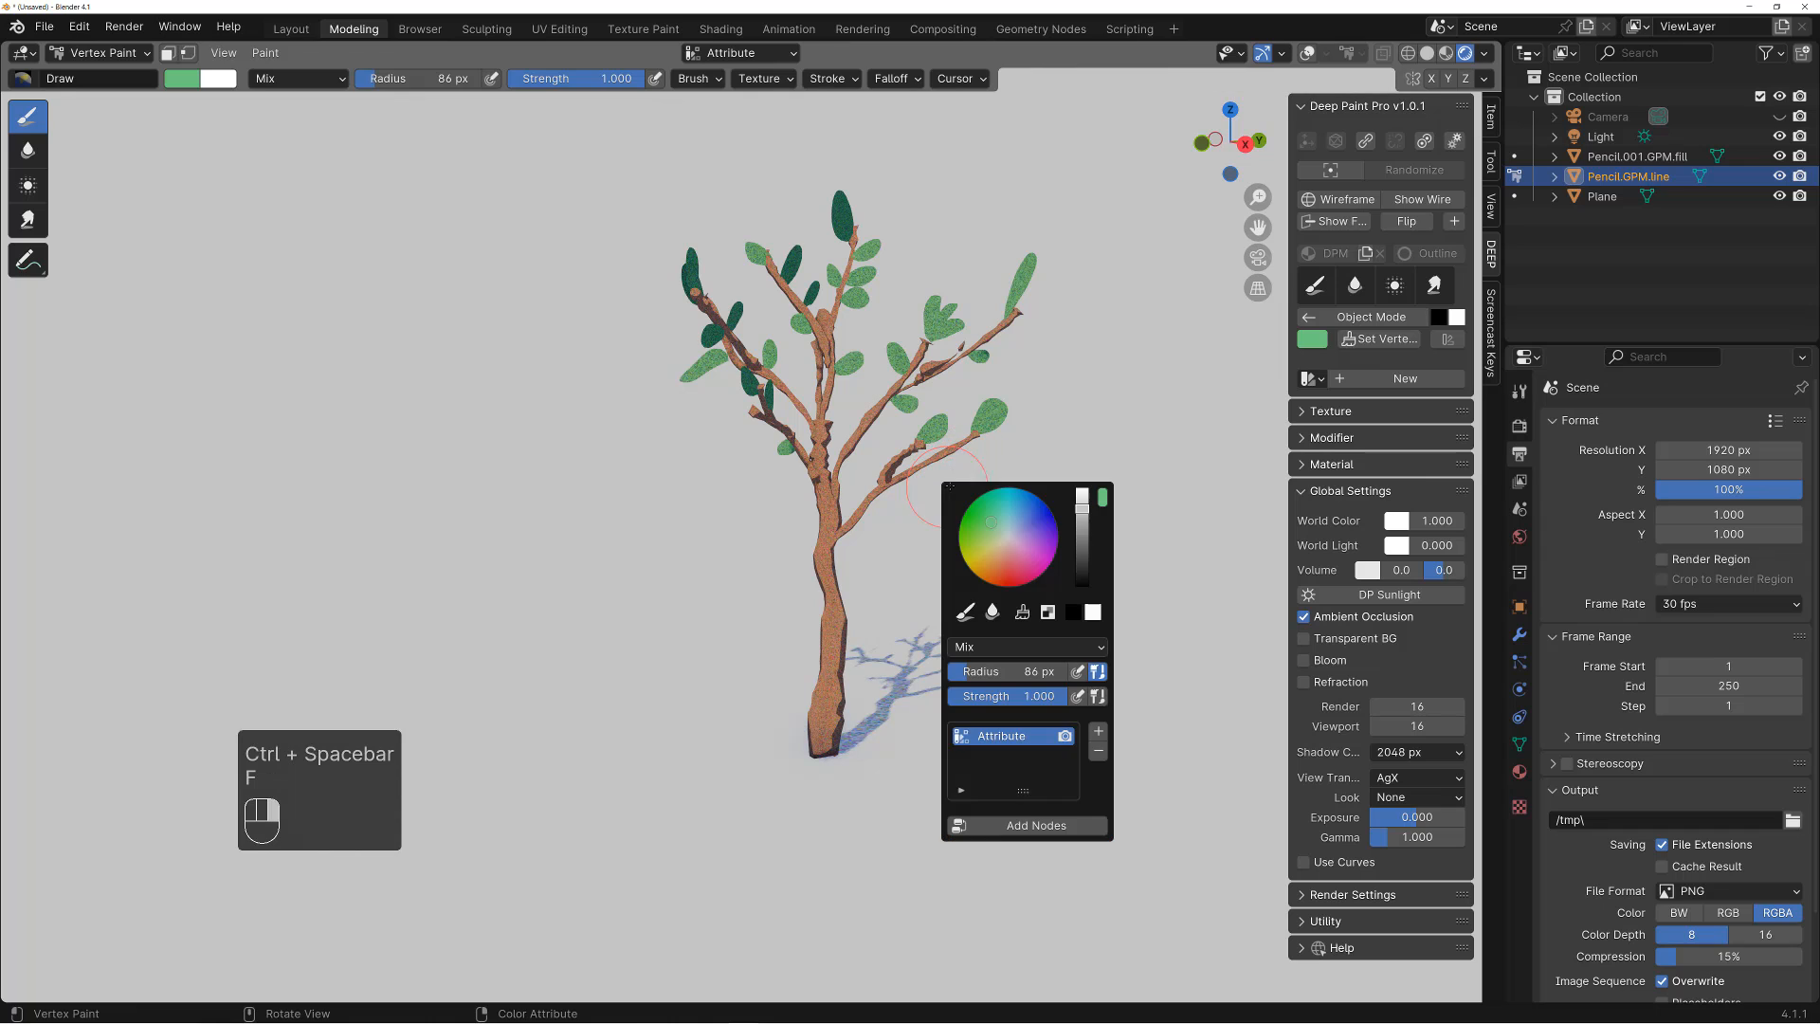
pyautogui.click(997, 557)
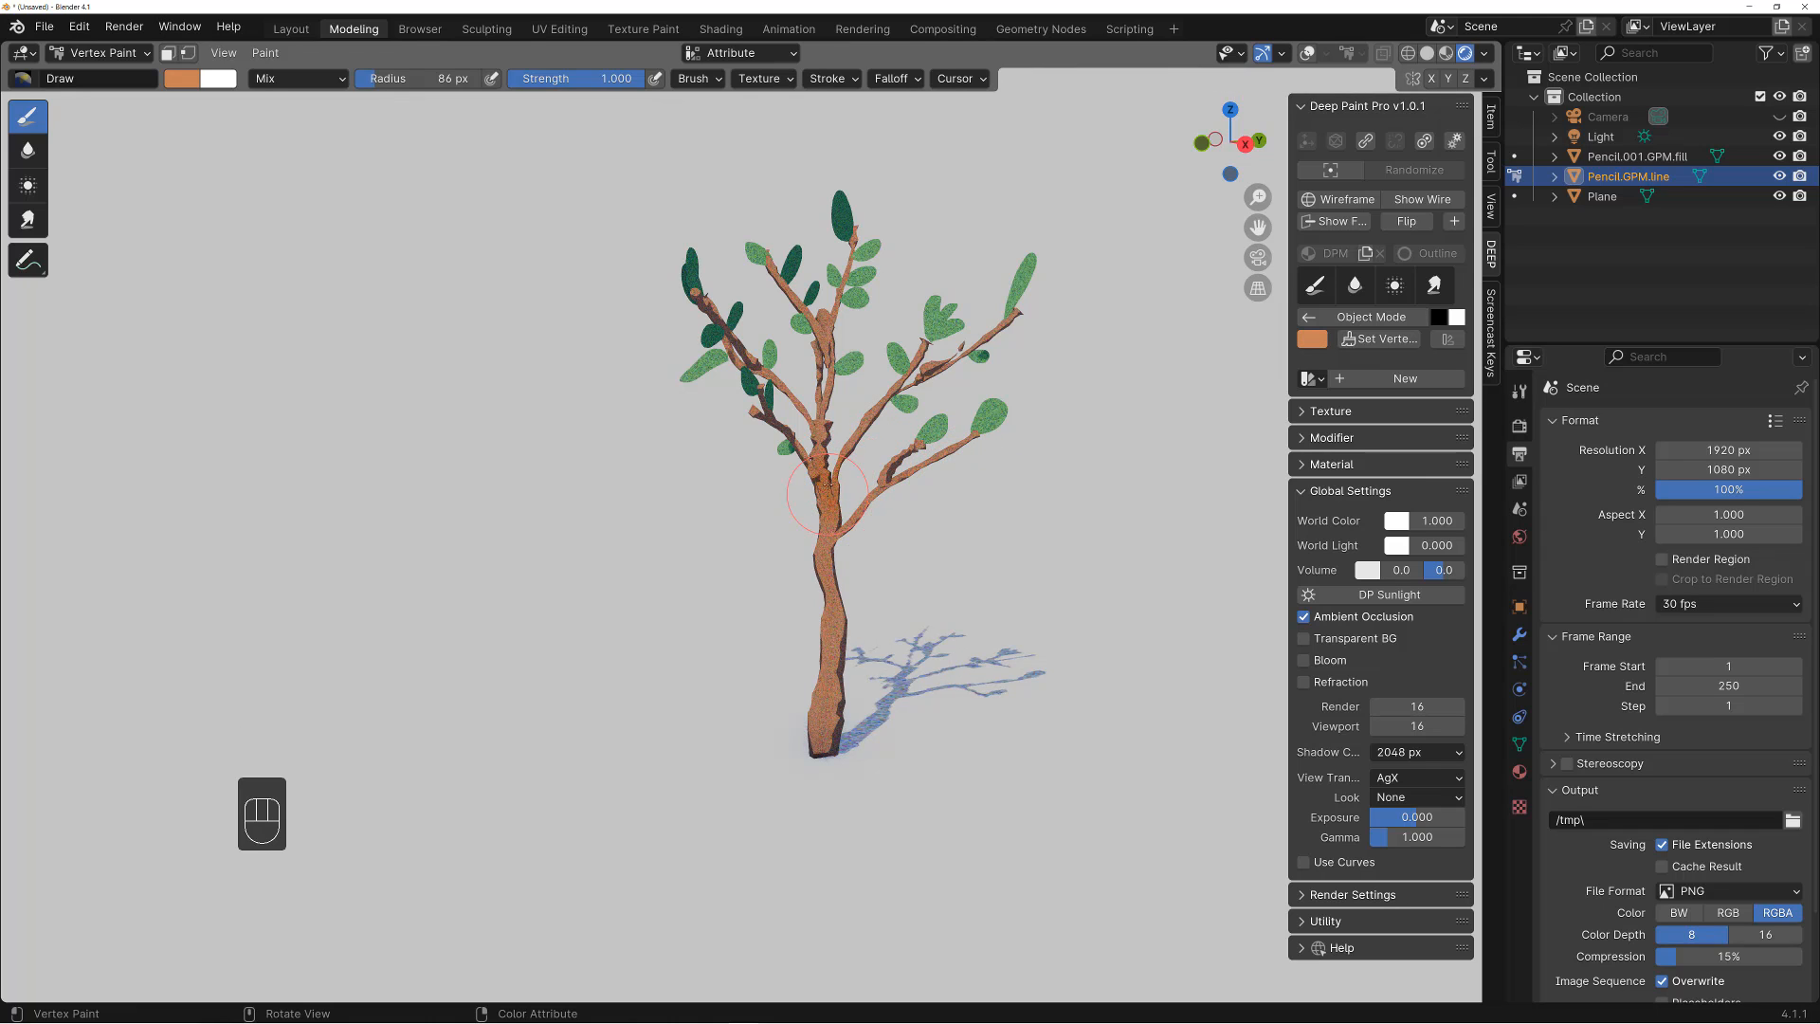
pyautogui.moveTo(838, 629); pyautogui.dragTo(913, 651, button='middle')
# Darken the brush color to brown and paint it onto the trunk's base and parts of the branches
pyautogui.rightClick(916, 527)
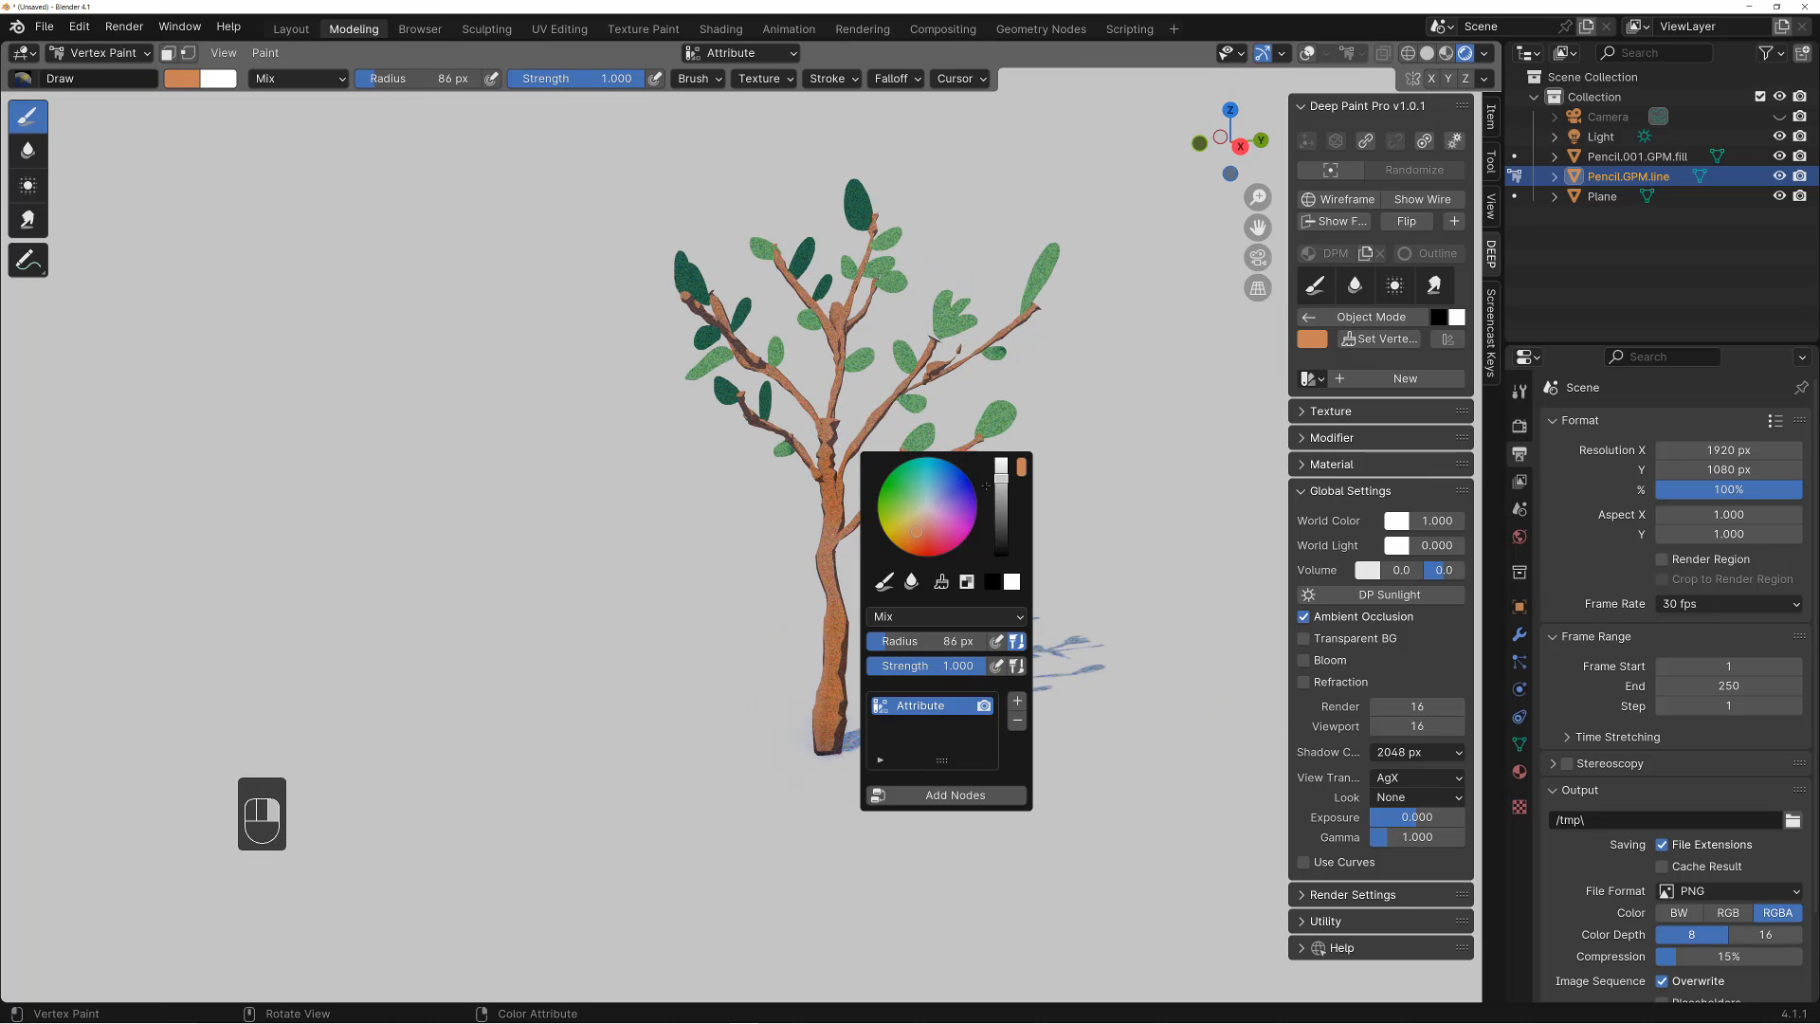
pyautogui.moveTo(1001, 479); pyautogui.dragTo(1001, 499)
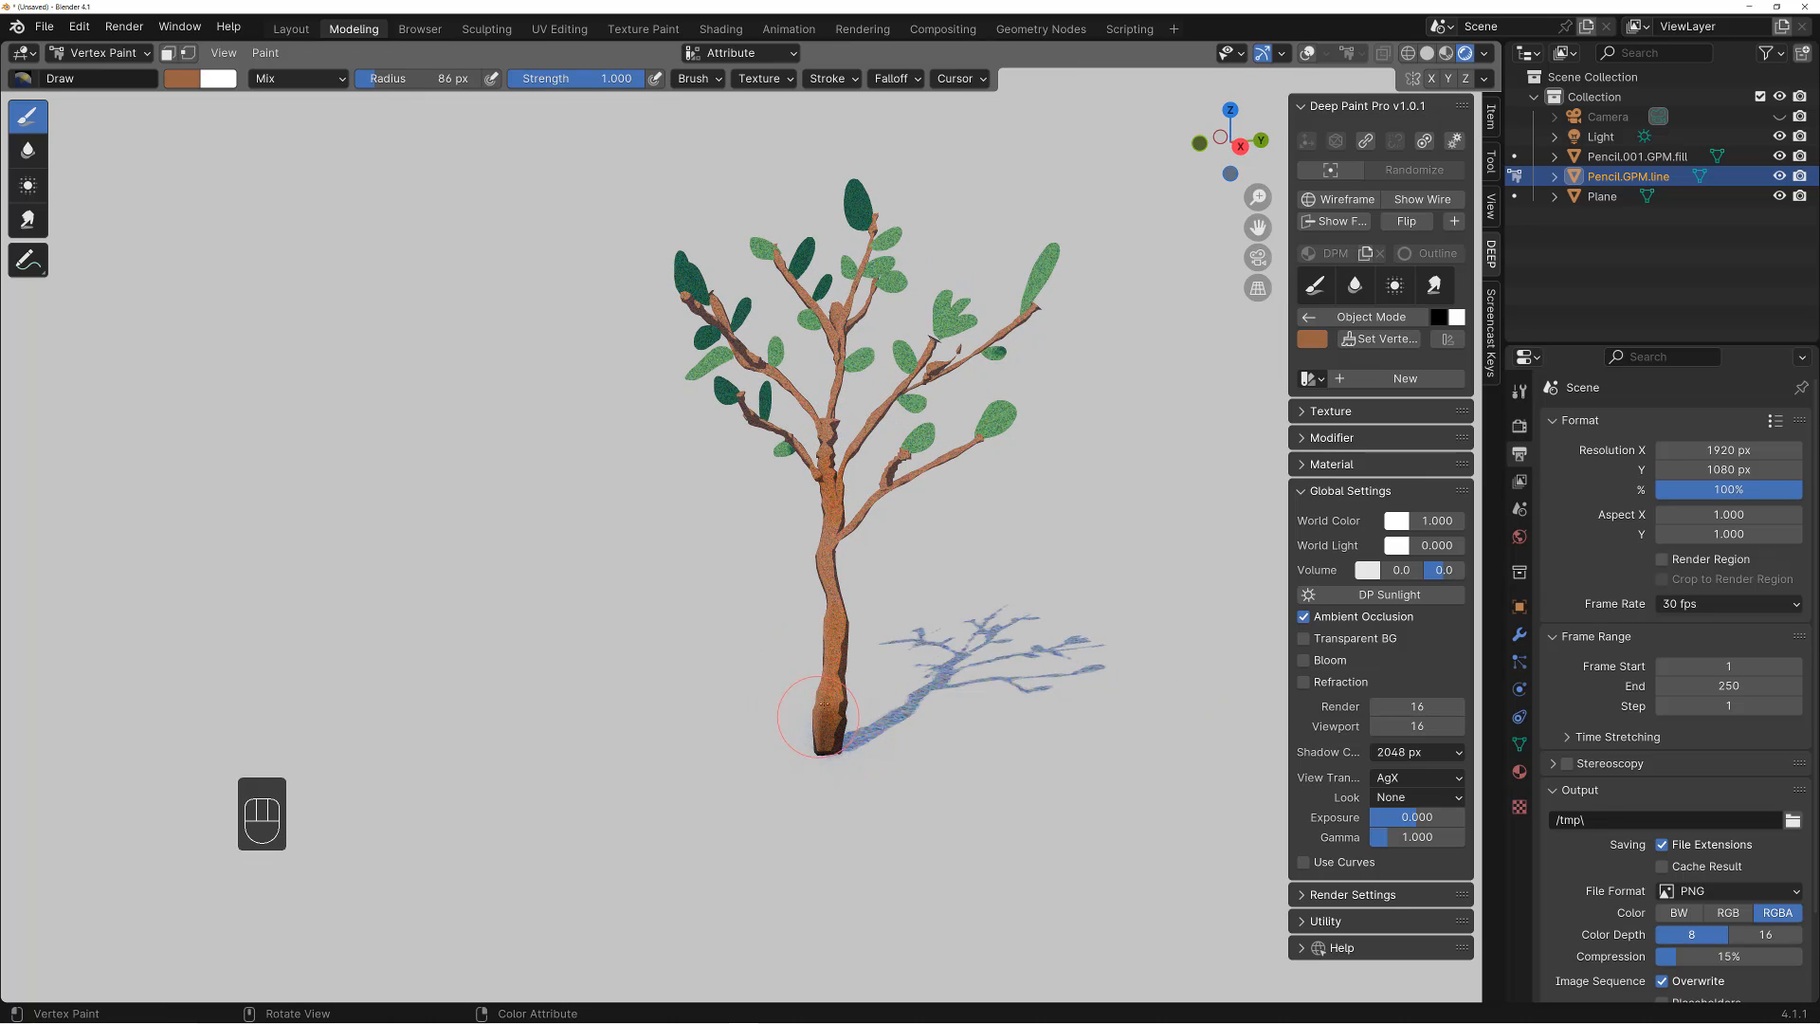
pyautogui.moveTo(823, 459); pyautogui.dragTo(782, 404, button='middle')
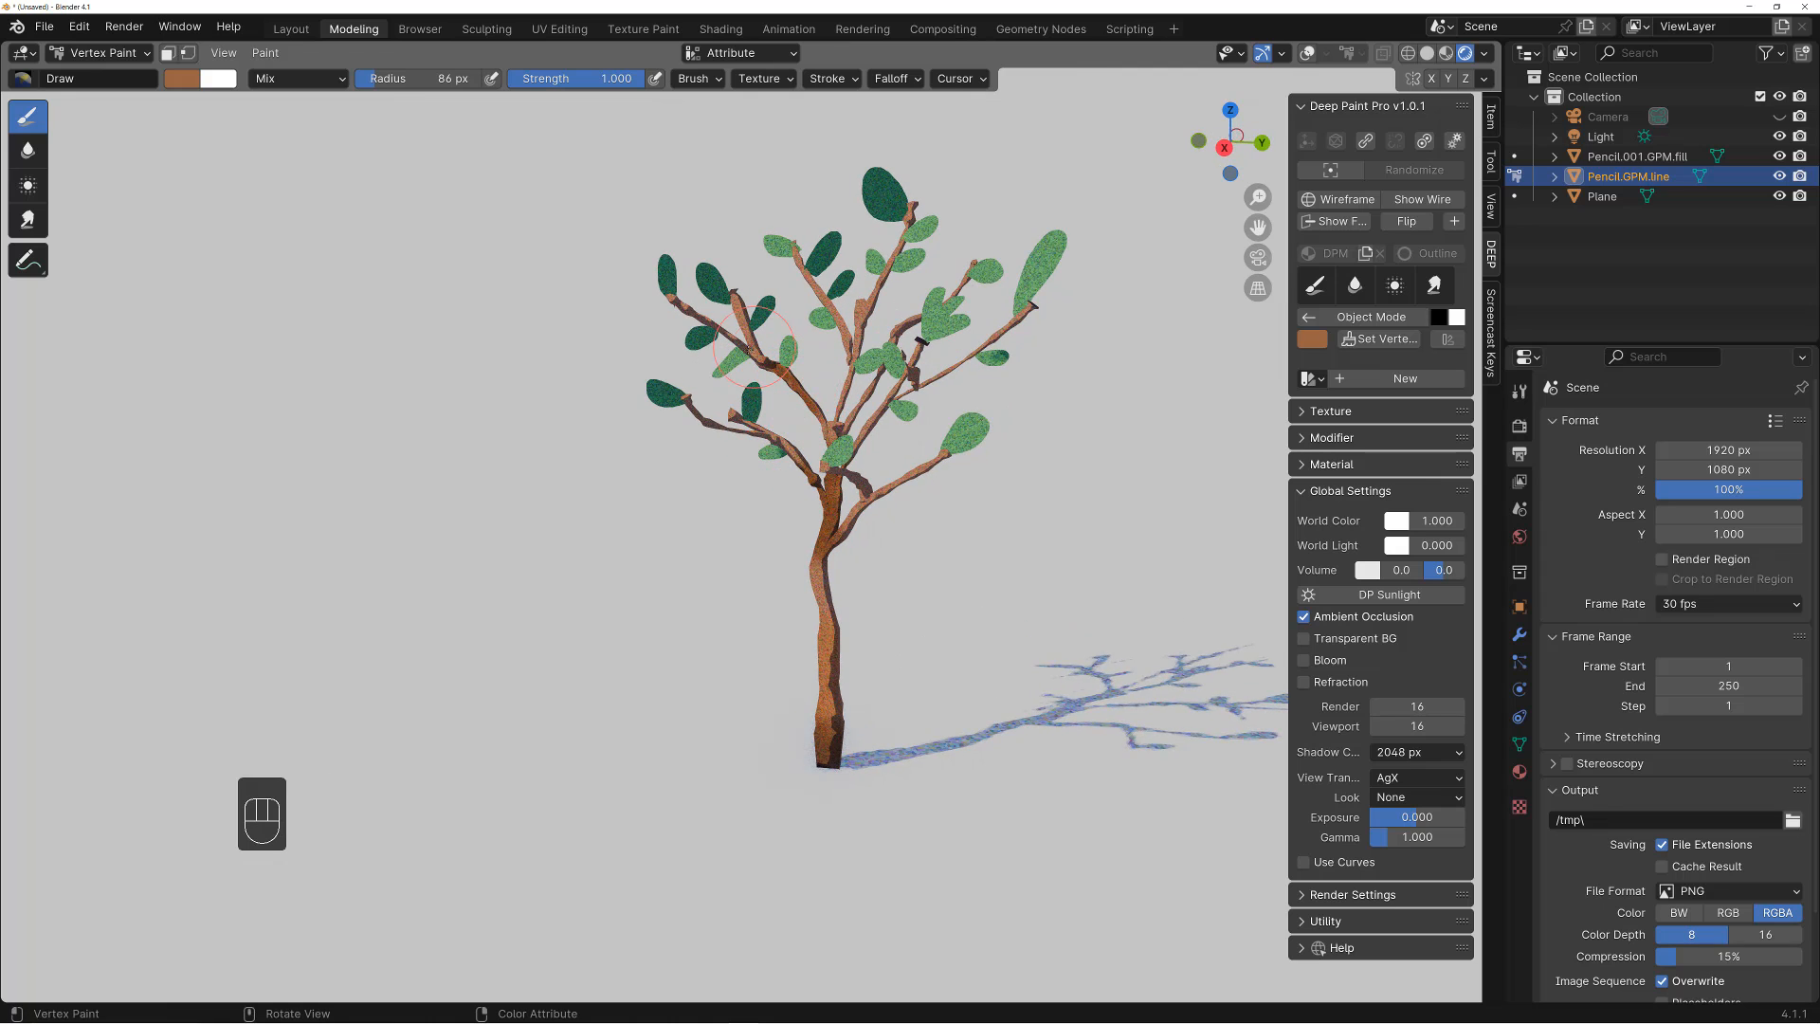
pyautogui.moveTo(855, 329); pyautogui.dragTo(951, 387, button='middle')
# Choose an olive brush color, paint it at the main branch fork and undo the last stroke
pyautogui.rightClick(950, 388)
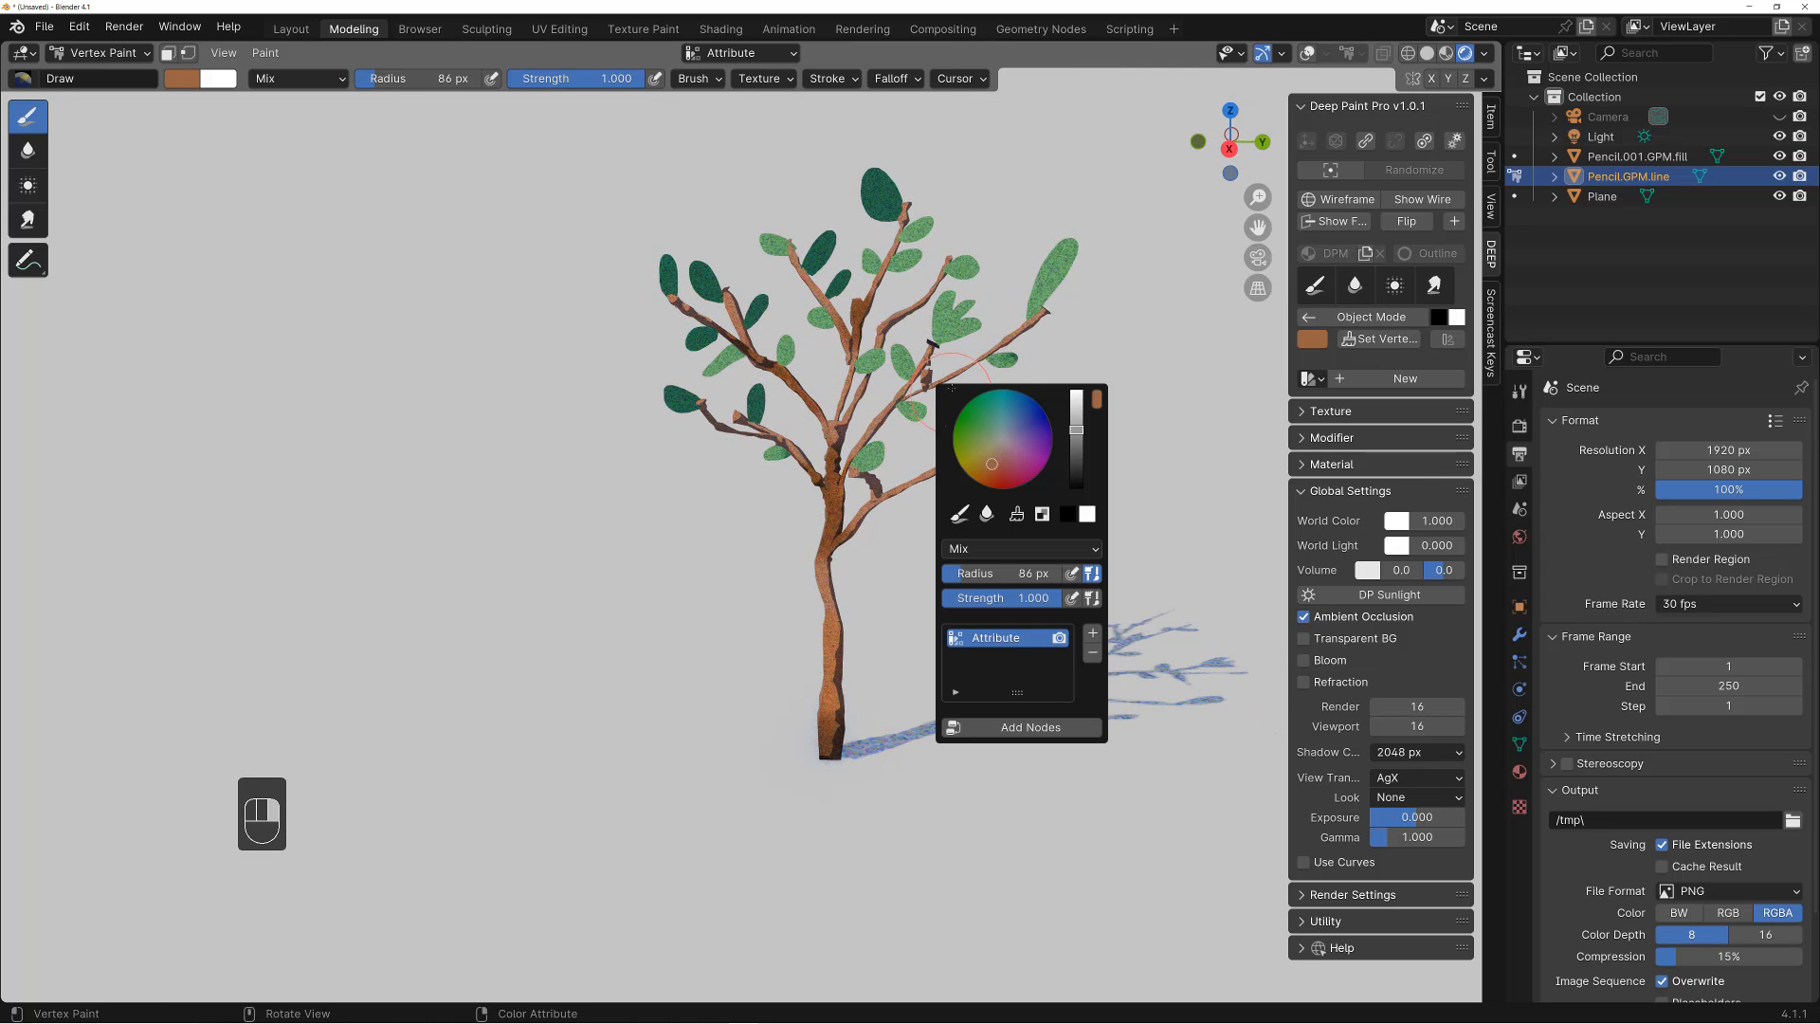
pyautogui.click(991, 462)
pyautogui.click(834, 426)
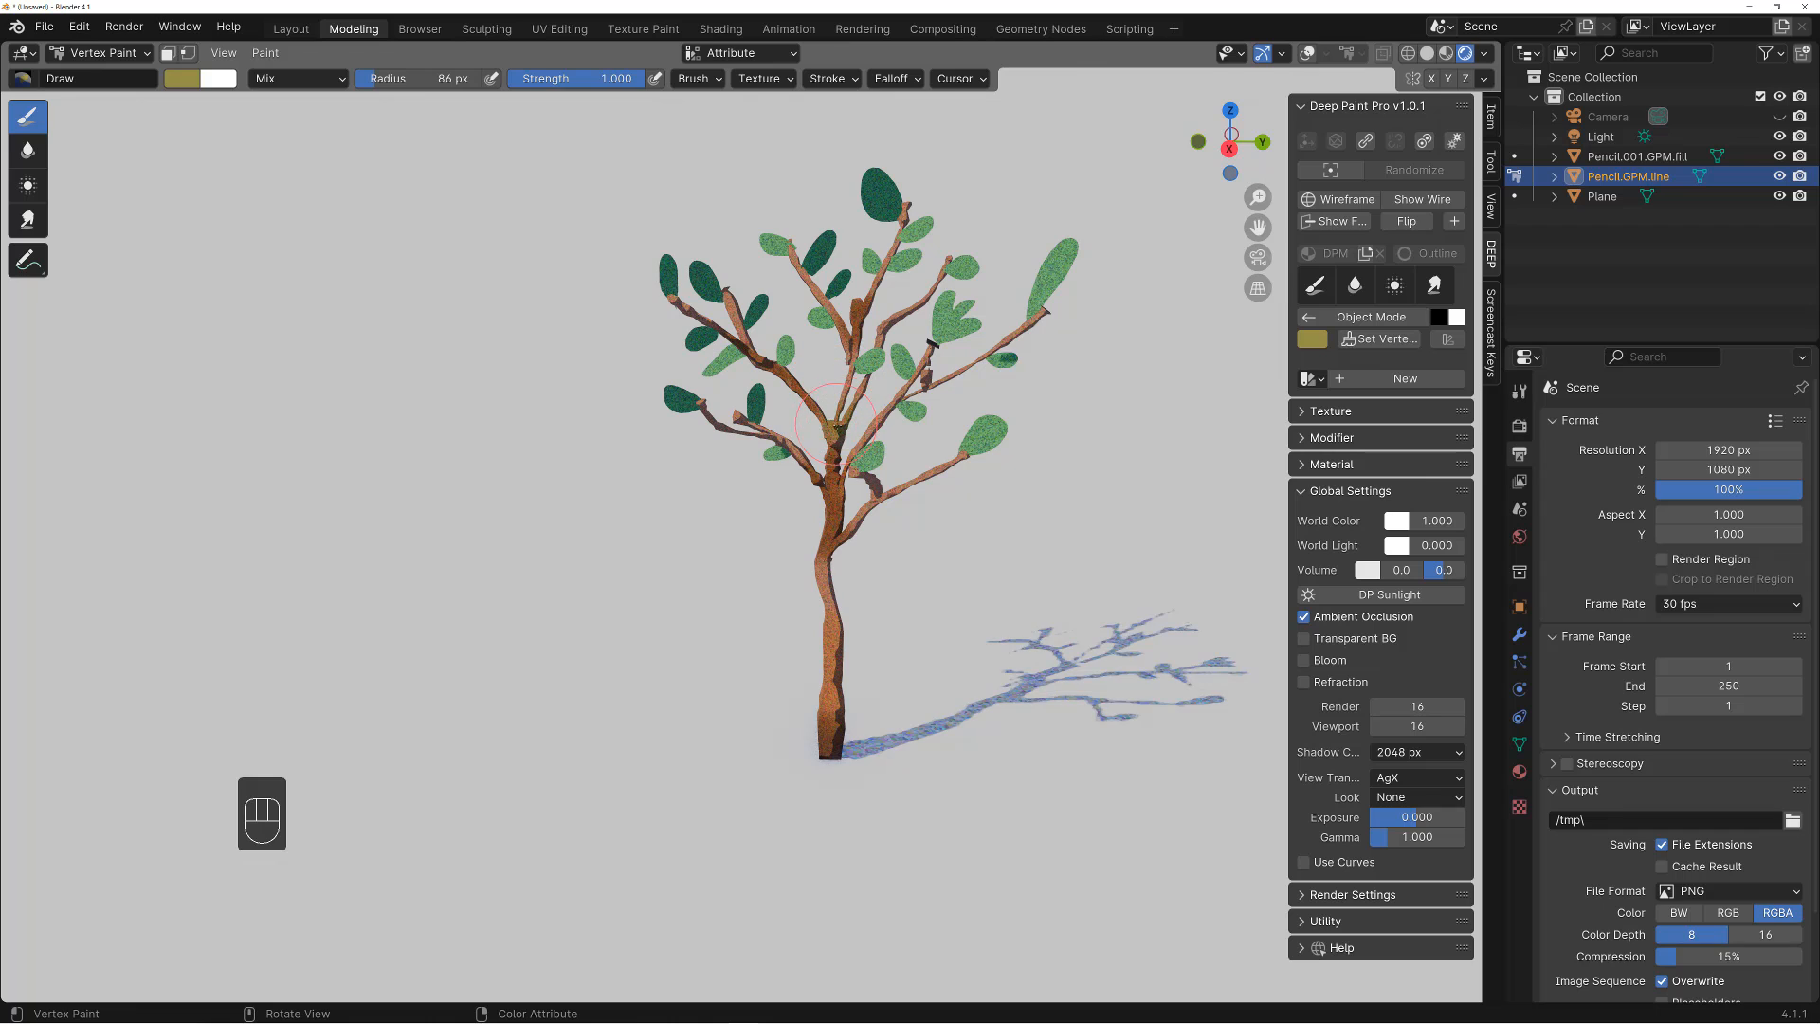
pyautogui.hotkey('ctrl', 'z')
# Change the brush color to a light yellowish tan and paint the central upper branch
pyautogui.rightClick(934, 408)
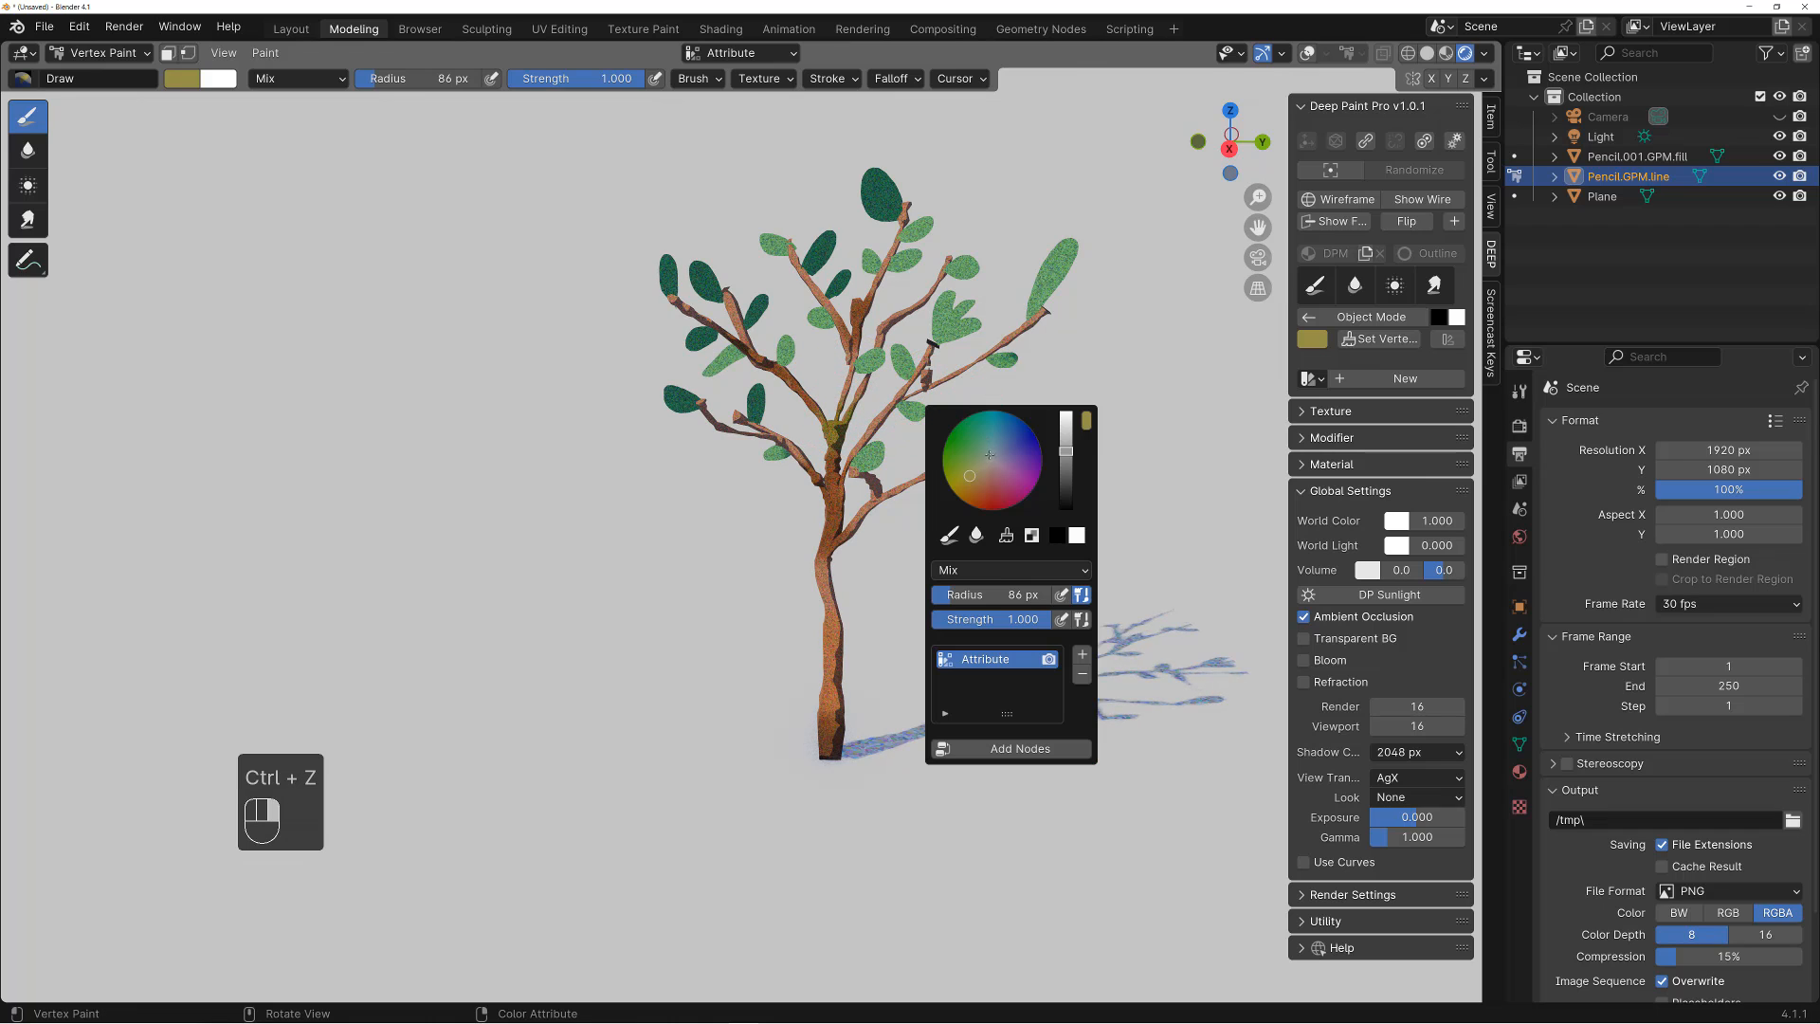
pyautogui.click(1071, 432)
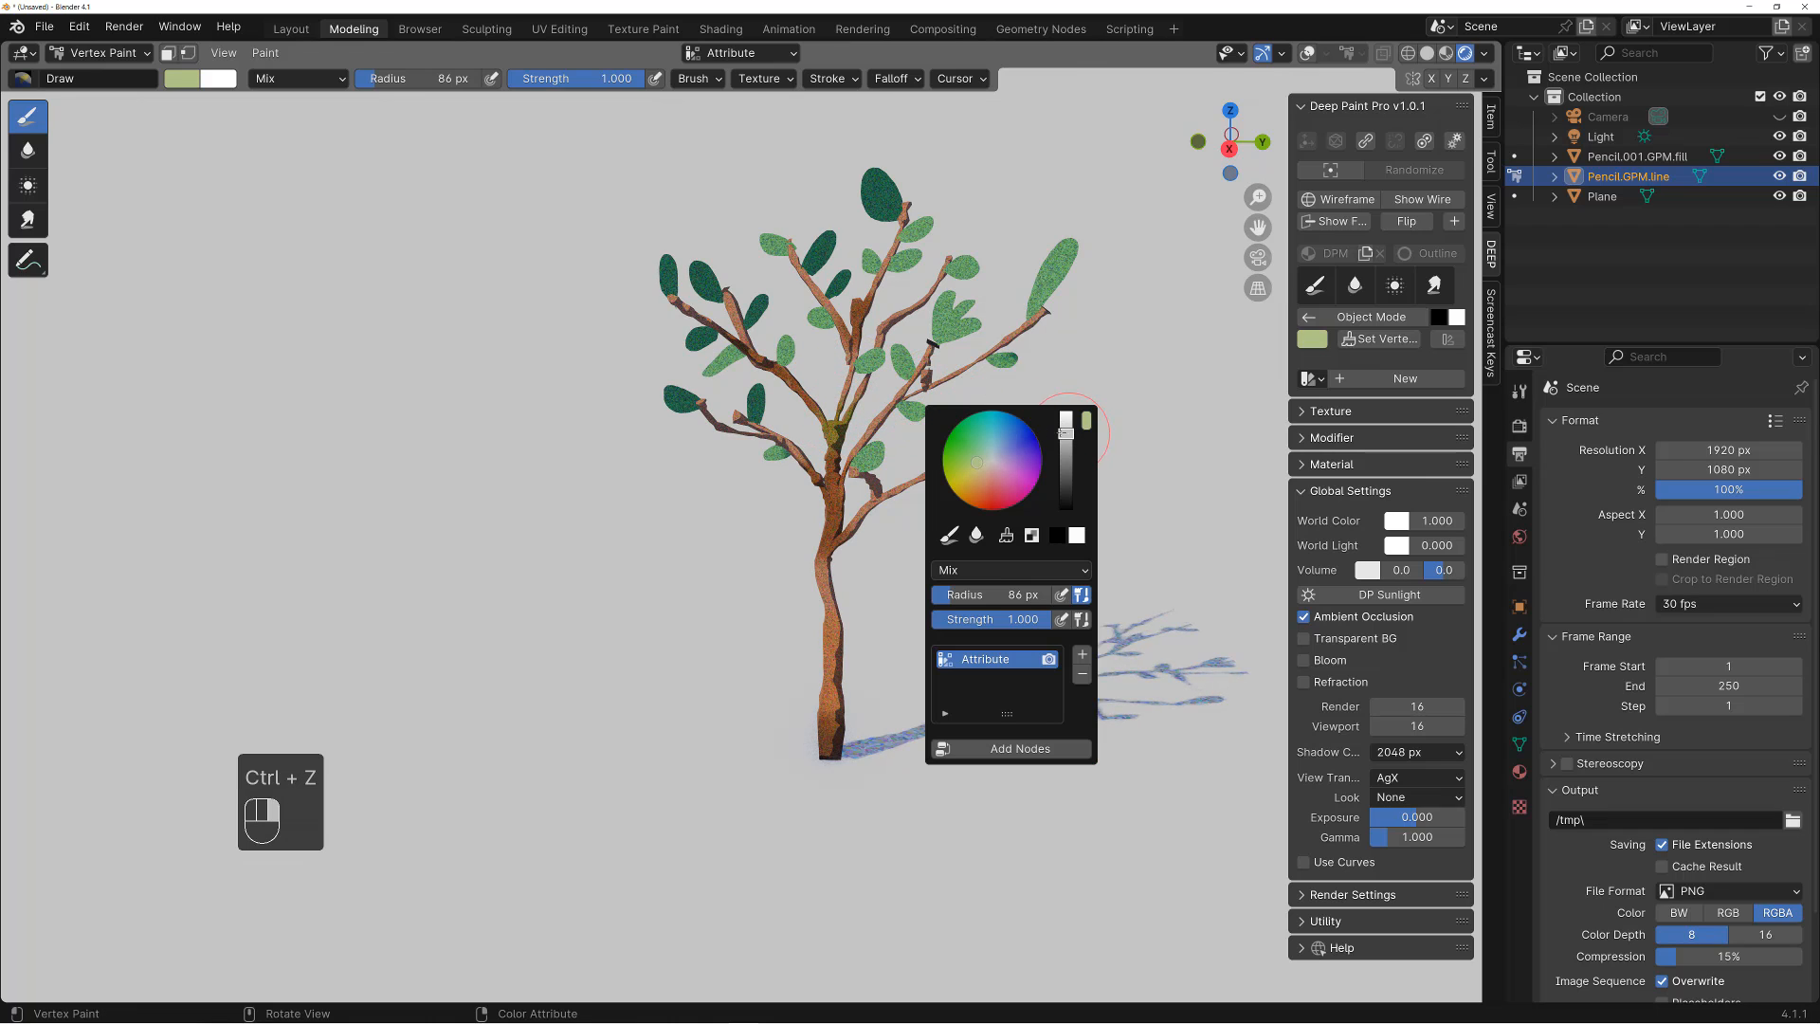
pyautogui.click(970, 474)
pyautogui.click(855, 330)
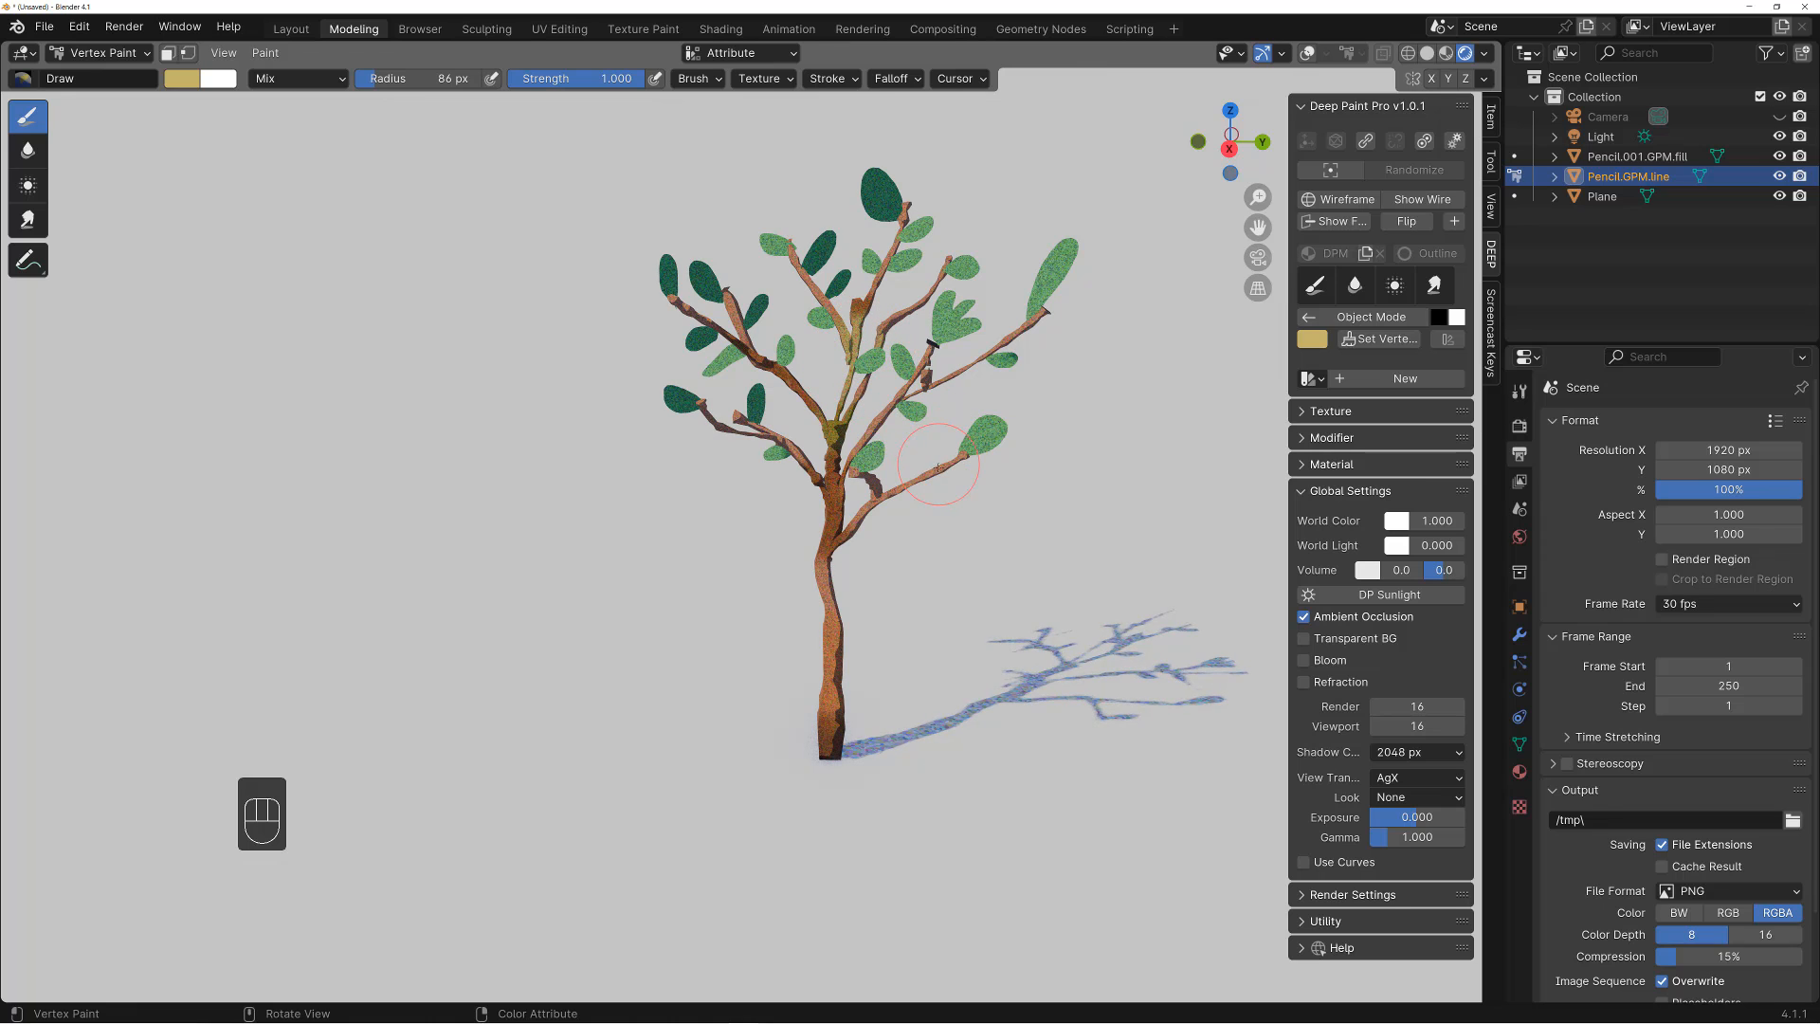
# Paint the yellowish tan onto the remaining branches and the trunk, and return to Object Mode
pyautogui.moveTo(802, 448); pyautogui.dragTo(747, 445)
pyautogui.moveTo(731, 428)
pyautogui.keyDown('shift'); pyautogui.mouseDown()
pyautogui.moveTo(832, 507)
pyautogui.moveTo(892, 463)
pyautogui.moveTo(839, 437)
pyautogui.moveTo(853, 417)
pyautogui.mouseUp(); pyautogui.keyUp('shift')
pyautogui.keyDown('shift'); pyautogui.moveTo(901, 398); pyautogui.dragTo(982, 347); pyautogui.keyUp('shift')
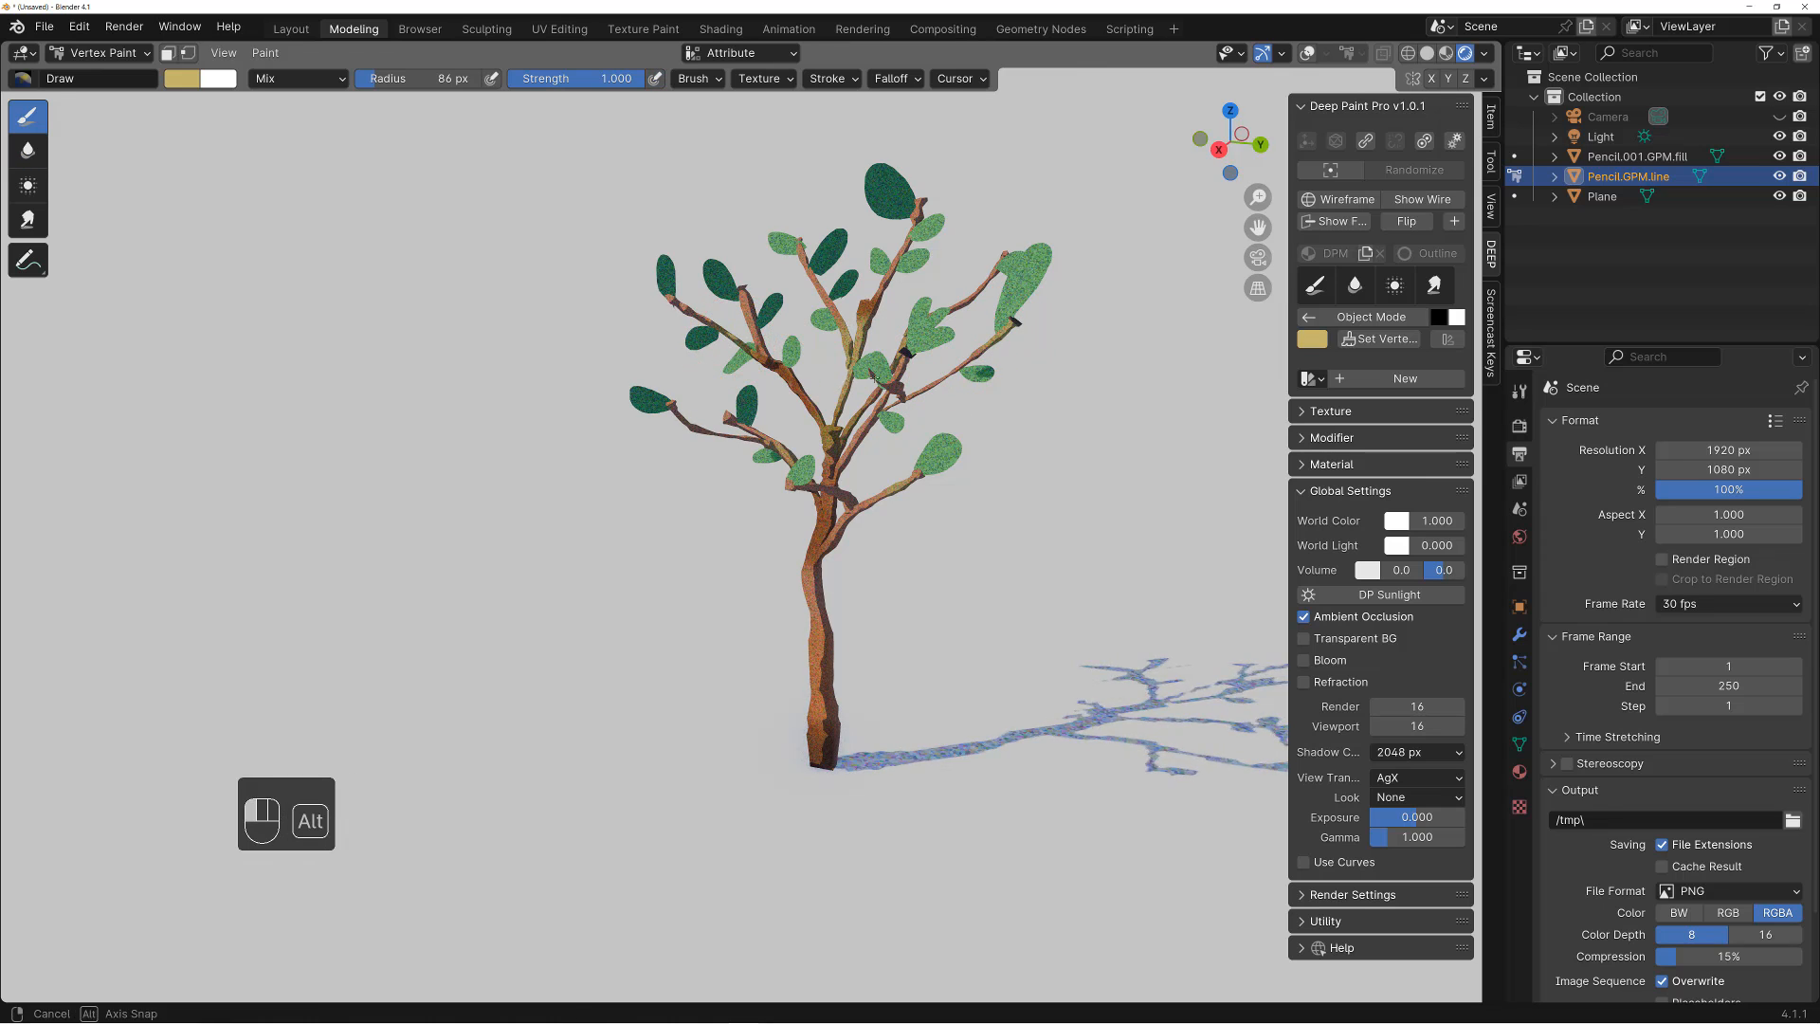
pyautogui.moveTo(730, 358)
pyautogui.keyDown('alt'); pyautogui.mouseDown()
pyautogui.moveTo(893, 473)
pyautogui.moveTo(860, 477)
pyautogui.moveTo(831, 517)
pyautogui.moveTo(815, 469)
pyautogui.moveTo(819, 498)
pyautogui.mouseUp(); pyautogui.keyUp('alt')
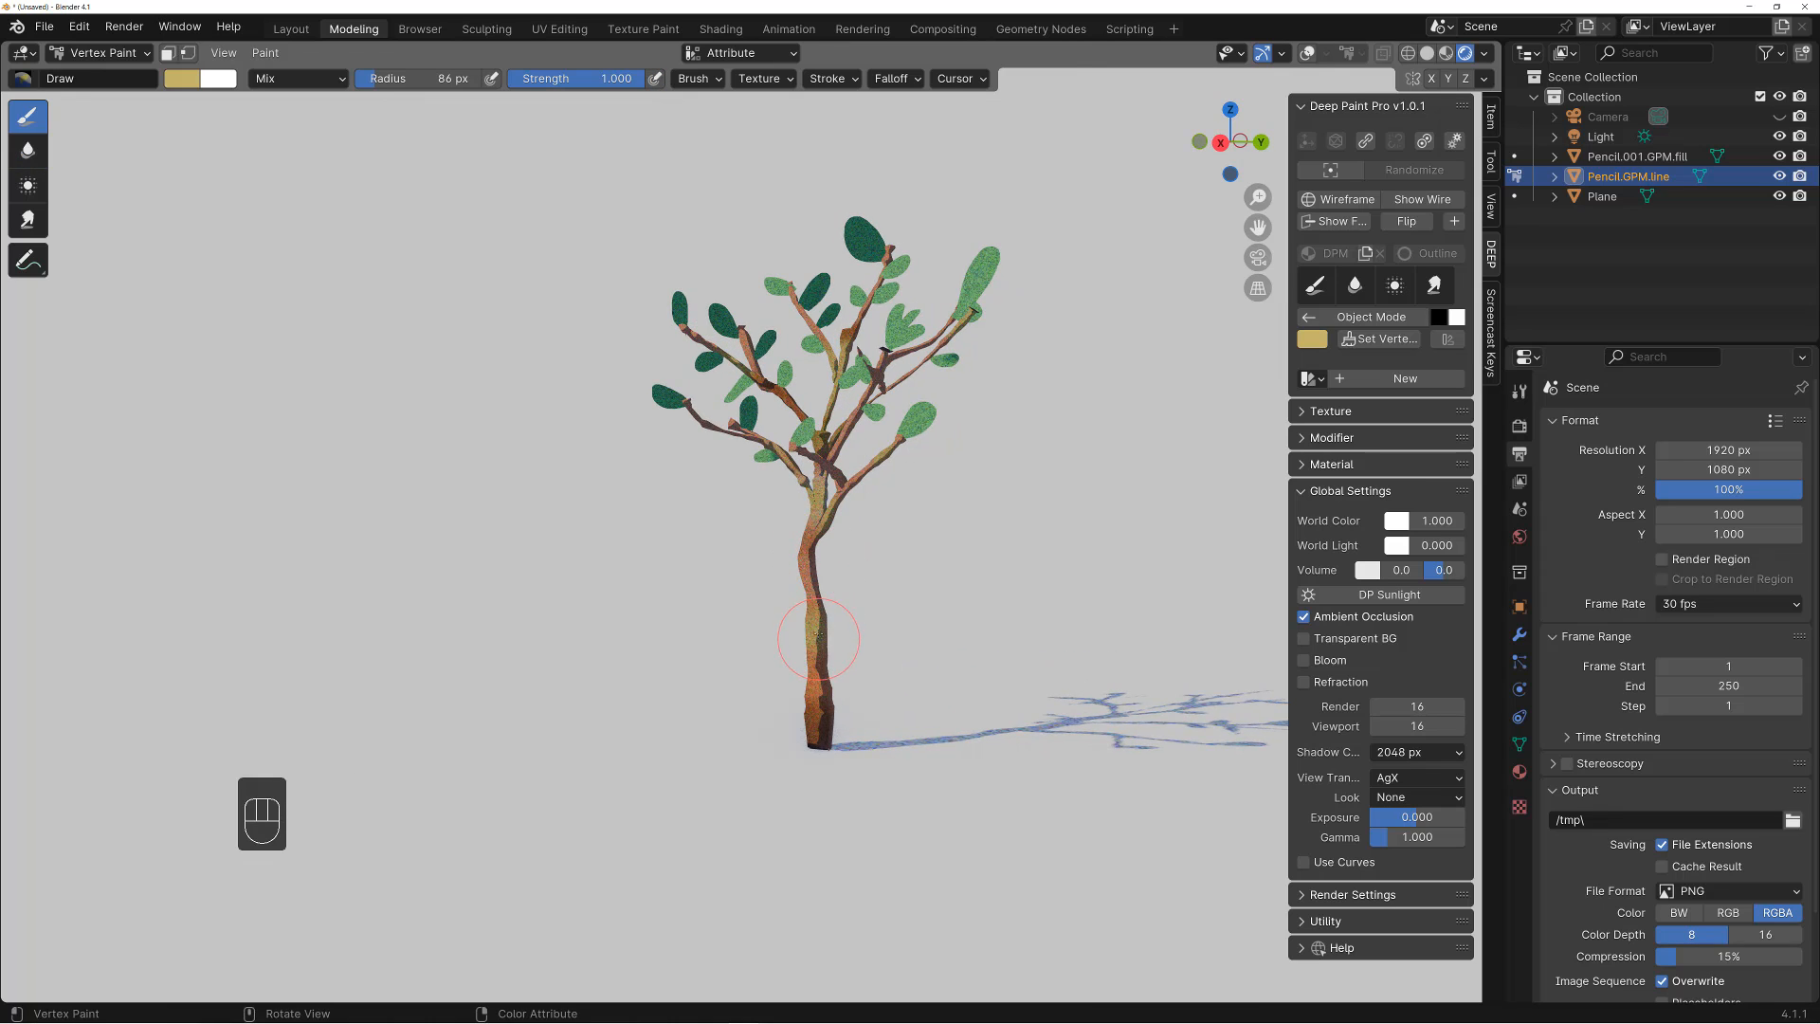
pyautogui.keyDown('alt'); pyautogui.moveTo(839, 625); pyautogui.dragTo(890, 534); pyautogui.keyUp('alt')
pyautogui.keyDown('alt'); pyautogui.moveTo(890, 534); pyautogui.dragTo(876, 532, button='right'); pyautogui.keyUp('alt')
pyautogui.hotkey('ctrl', 'space')
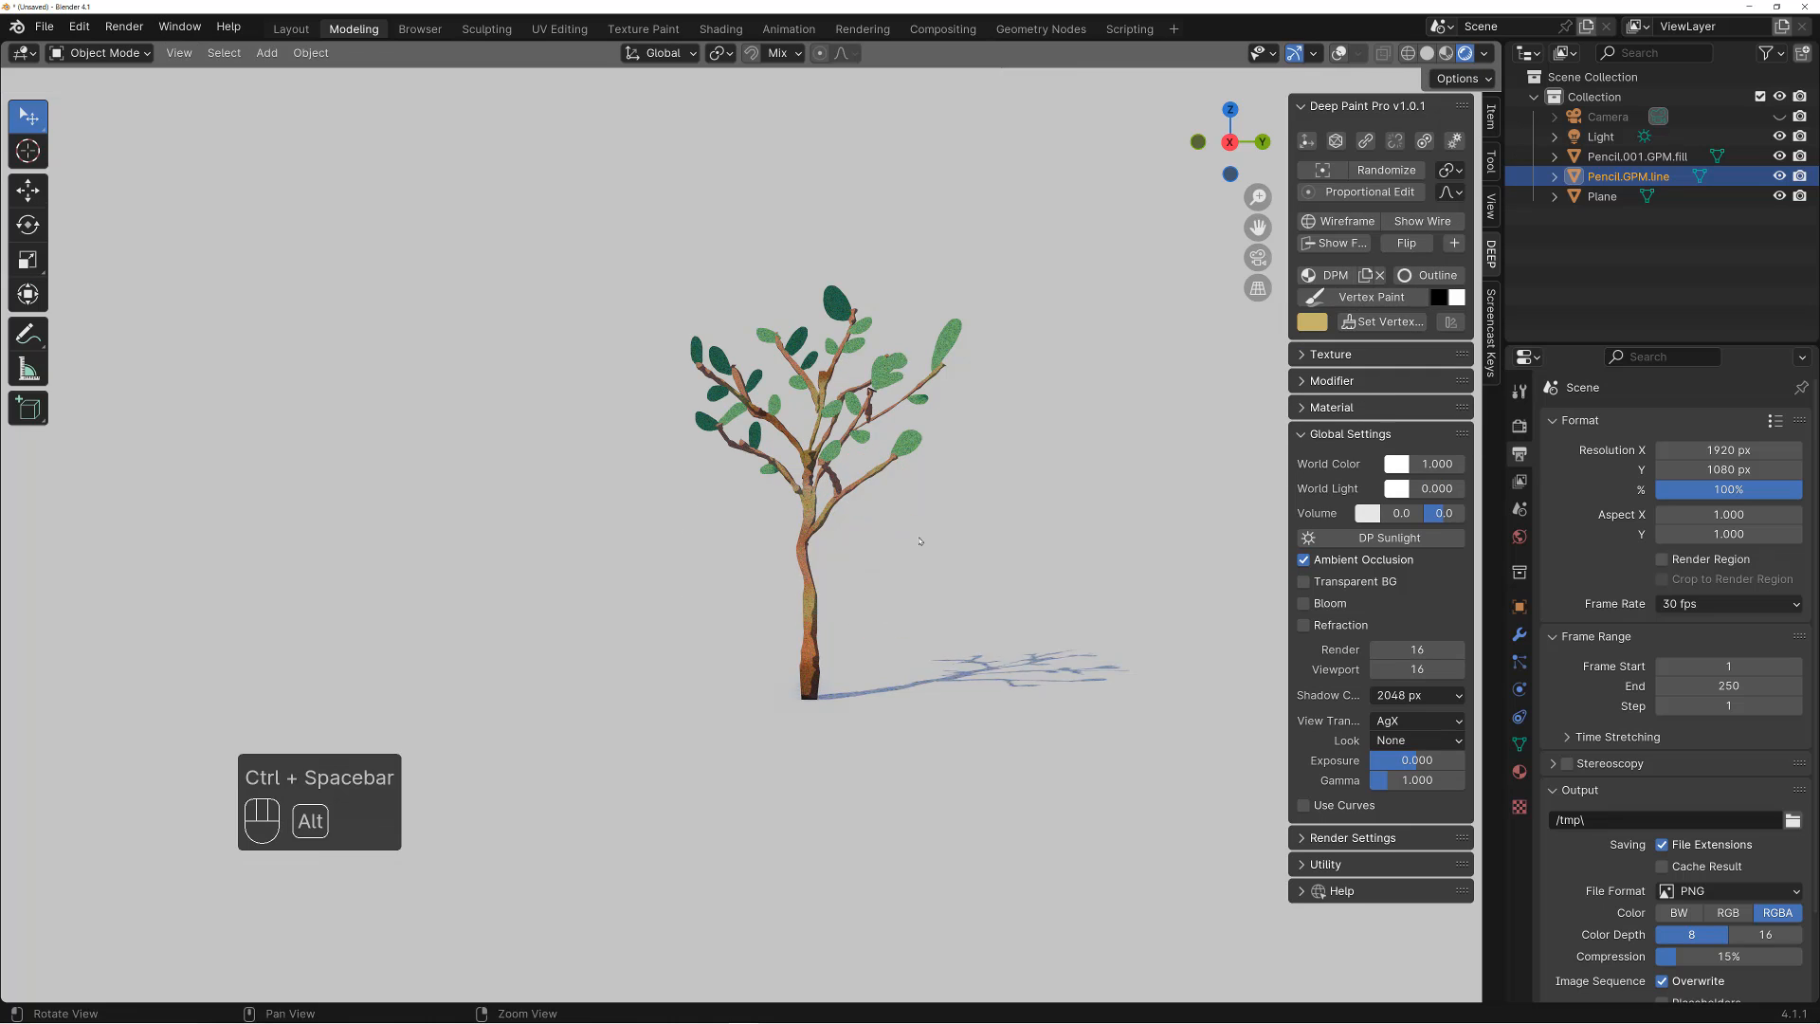
# Select the leaves mesh, show the viewport overlays and turn on the wireframe overlay
pyautogui.keyDown('alt'); pyautogui.scroll(2, 922, 540); pyautogui.keyUp('alt')
pyautogui.click(960, 410)
pyautogui.hotkey('shift', 'z')
pyautogui.hotkey('shift', 'z')
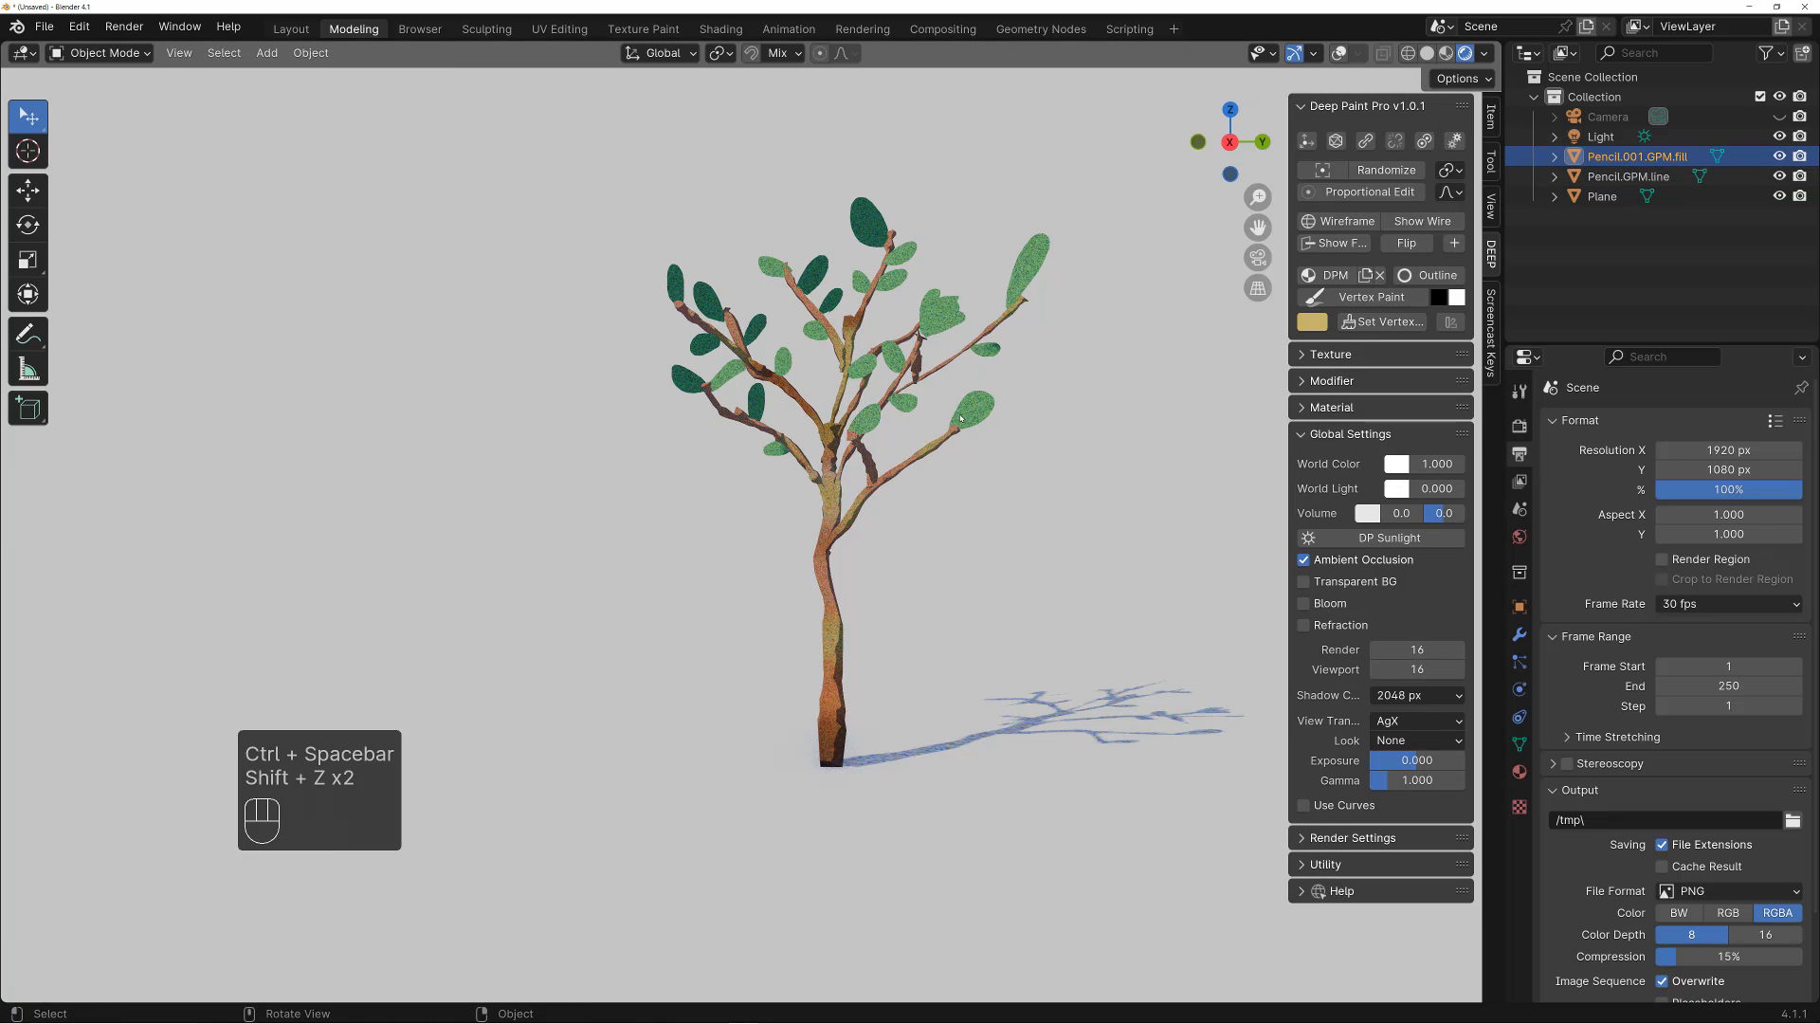
pyautogui.hotkey('shift', 'z')
pyautogui.hotkey('shift', 'z')
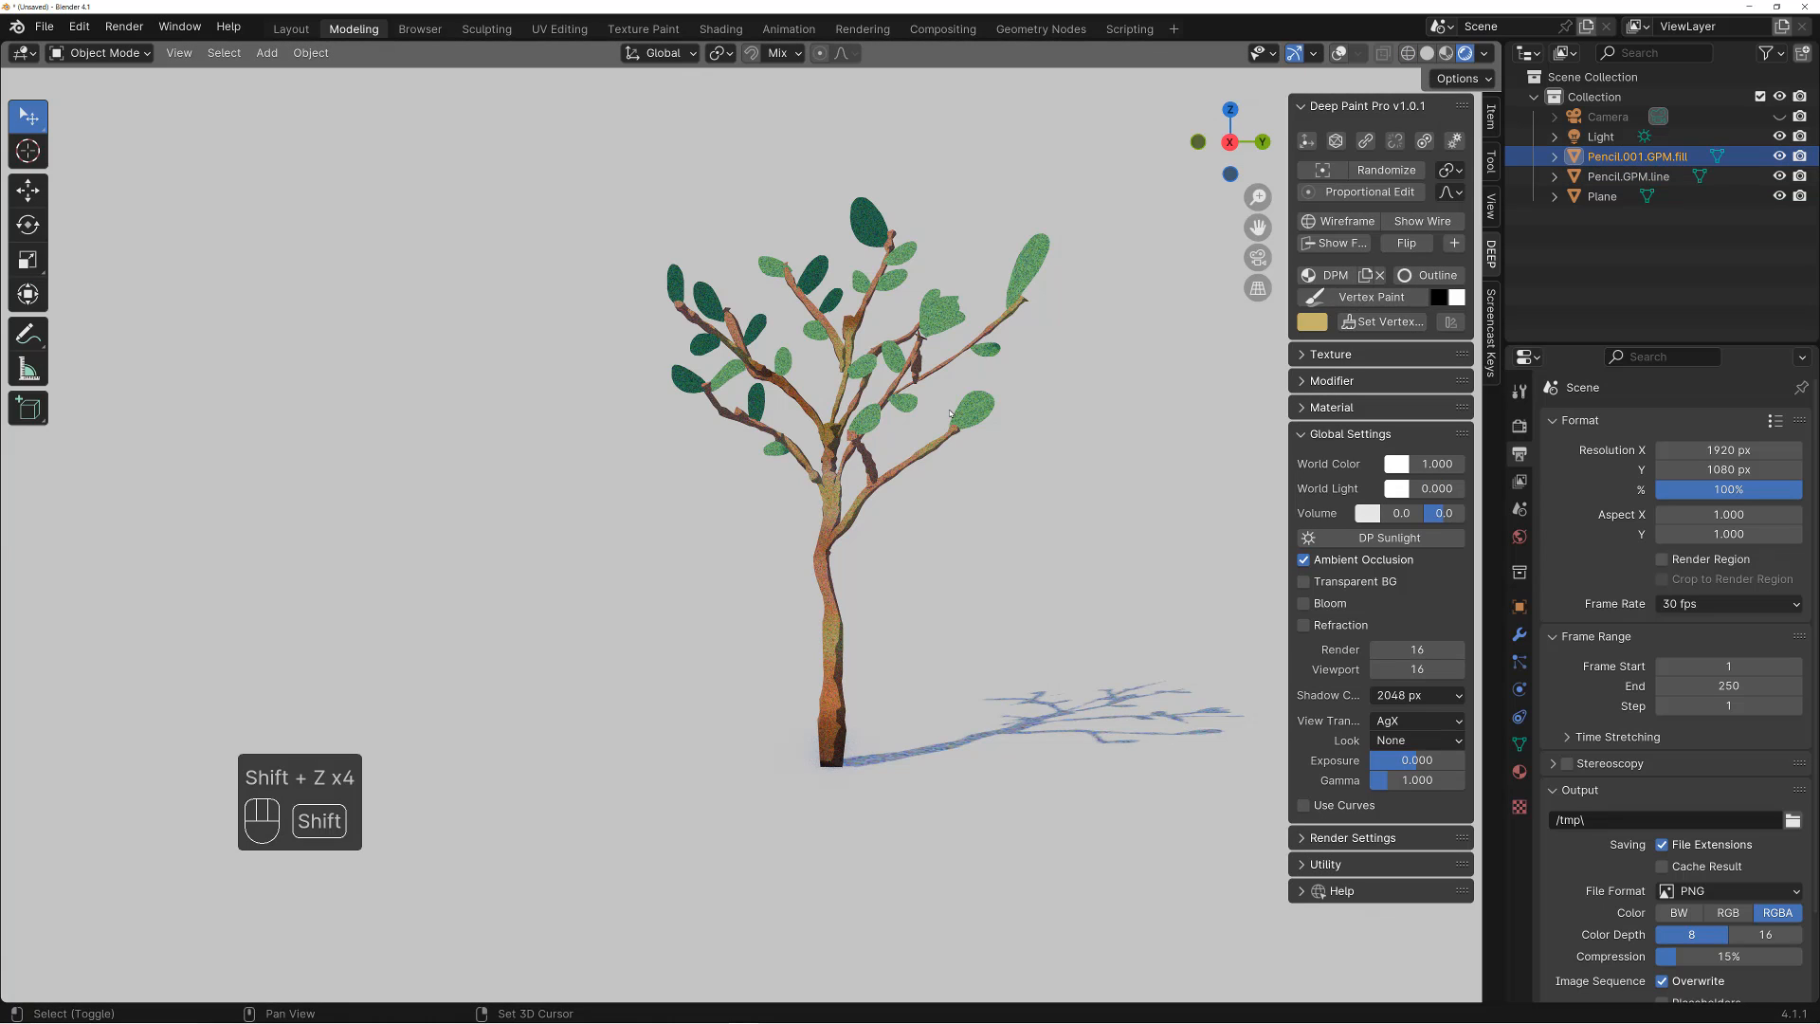
pyautogui.hotkey('shift', 'alt', 'z')
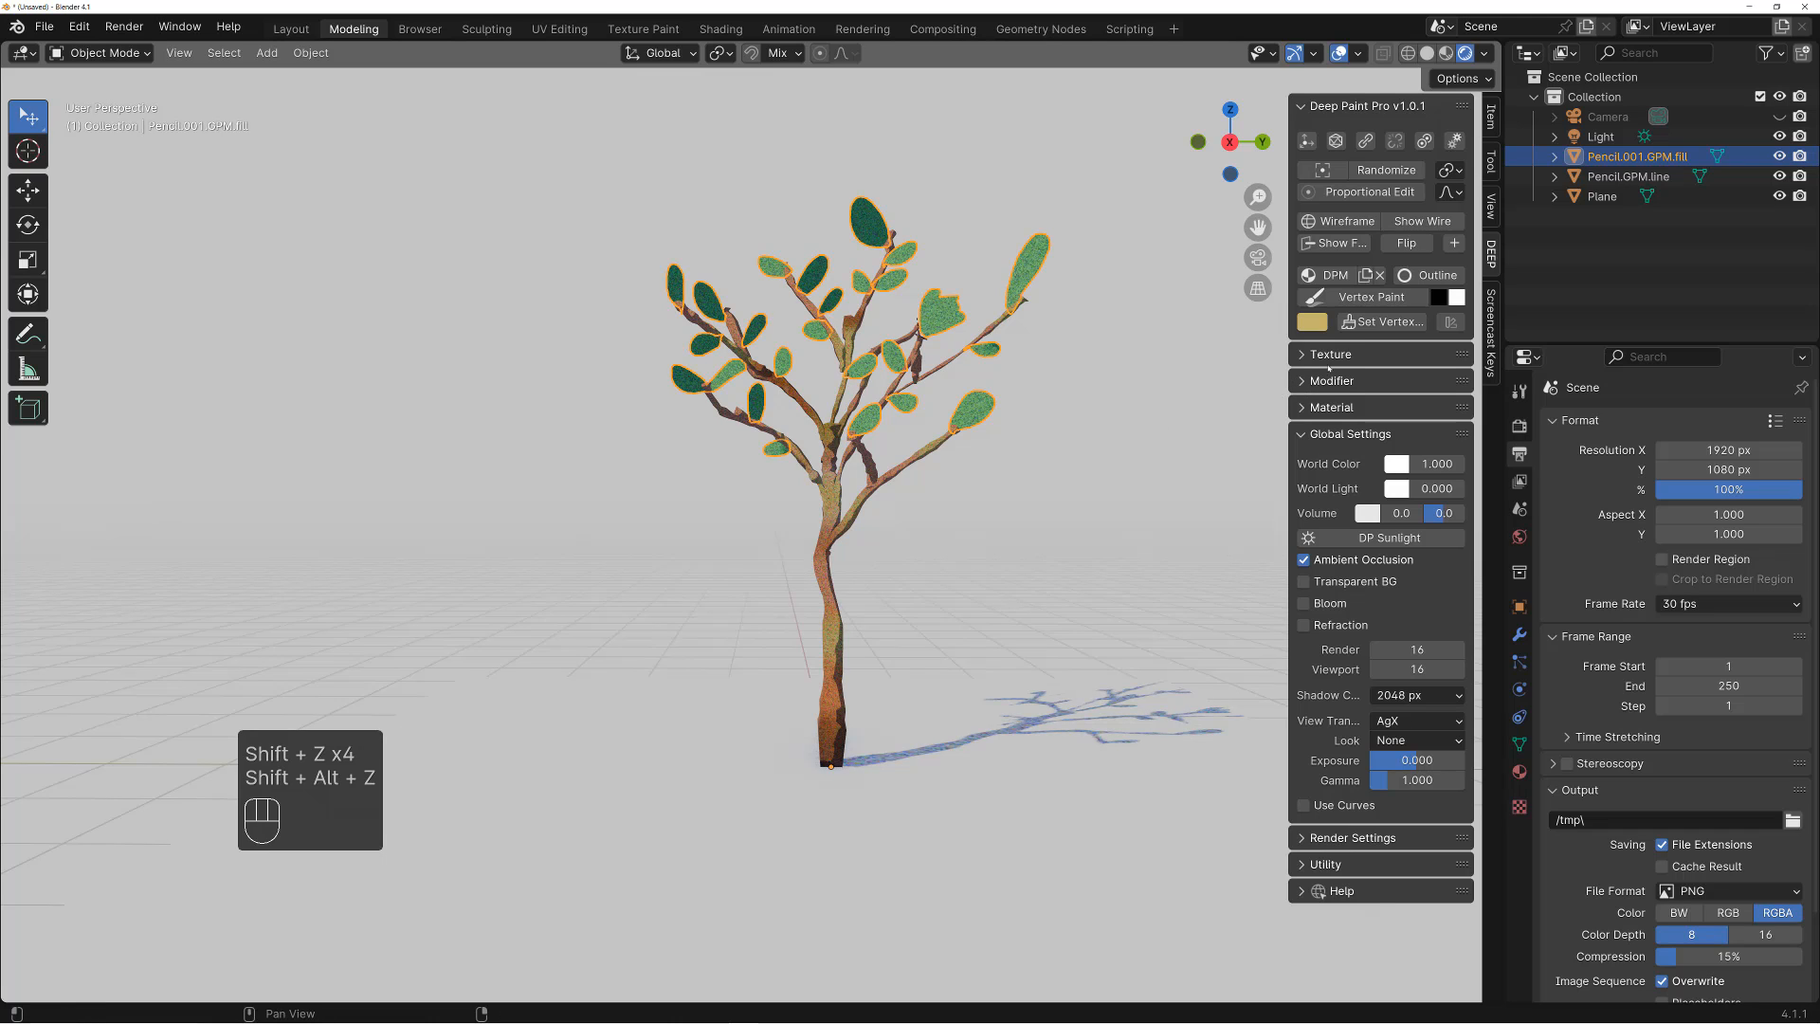
pyautogui.click(1339, 222)
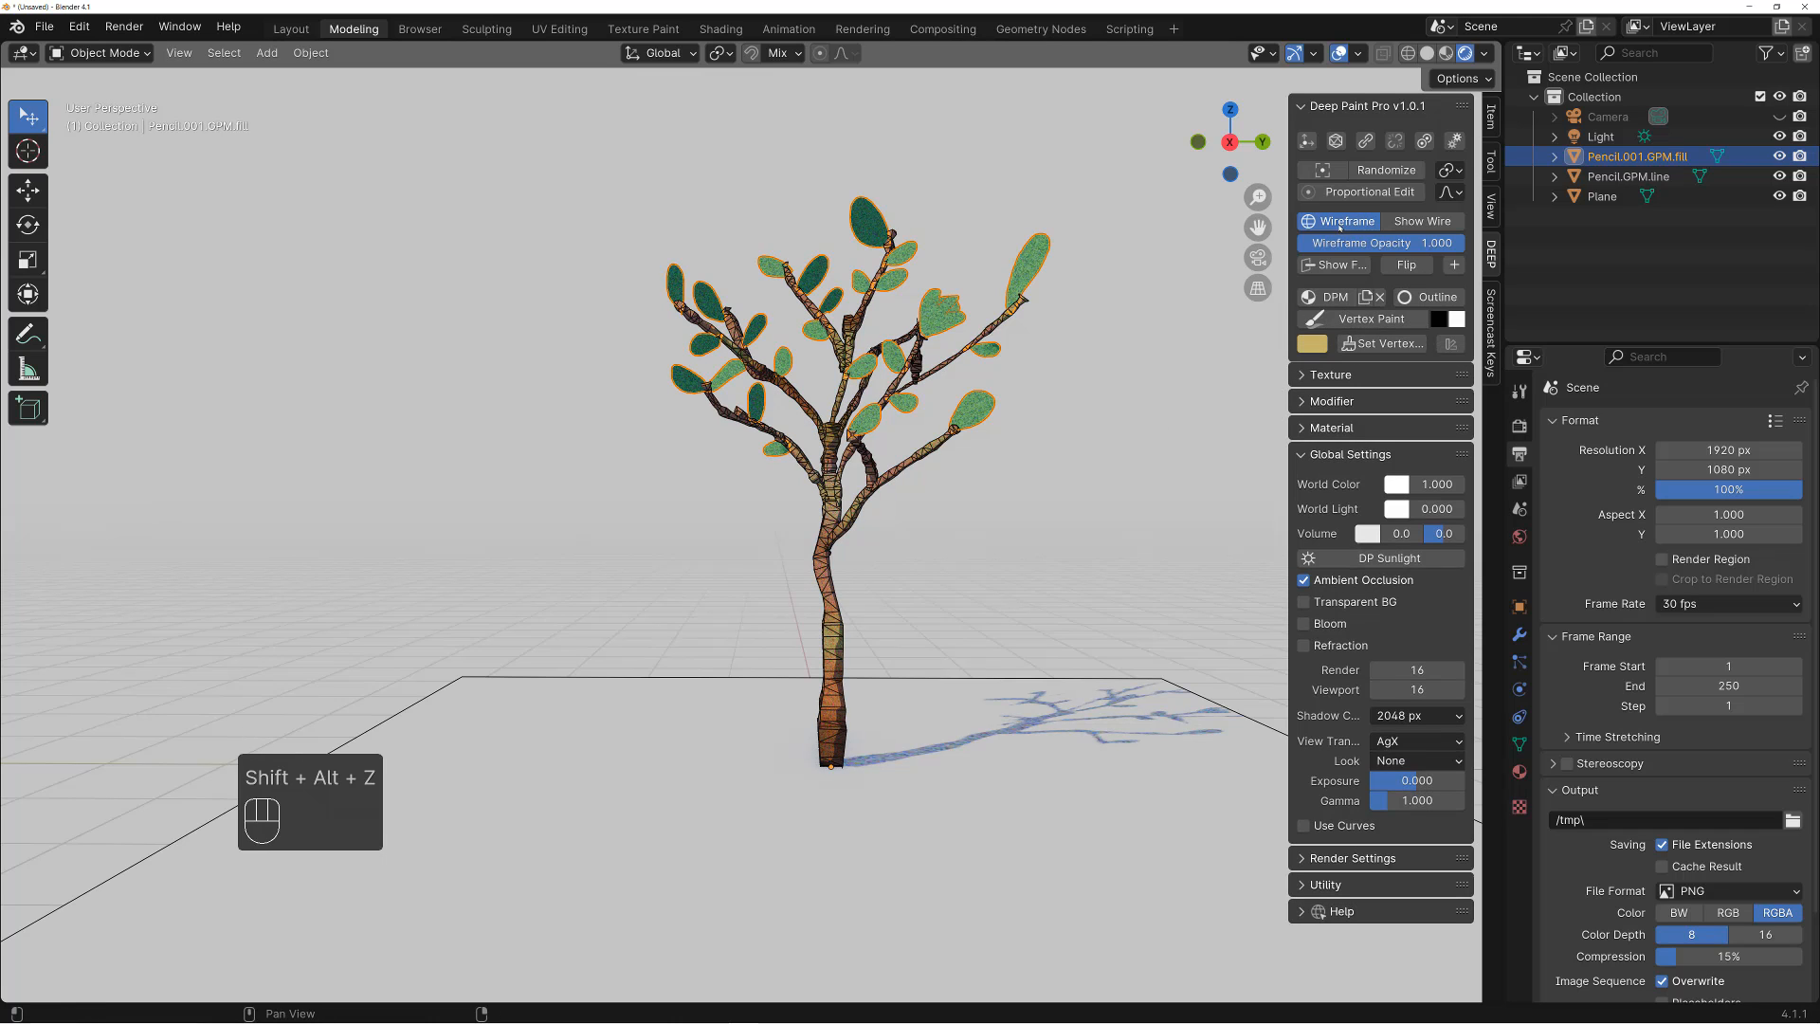
# Rework the leaves mesh topology with Quadify at 5.00, Triangulation at 1.00 and Decimate at 0.50
pyautogui.click(1315, 402)
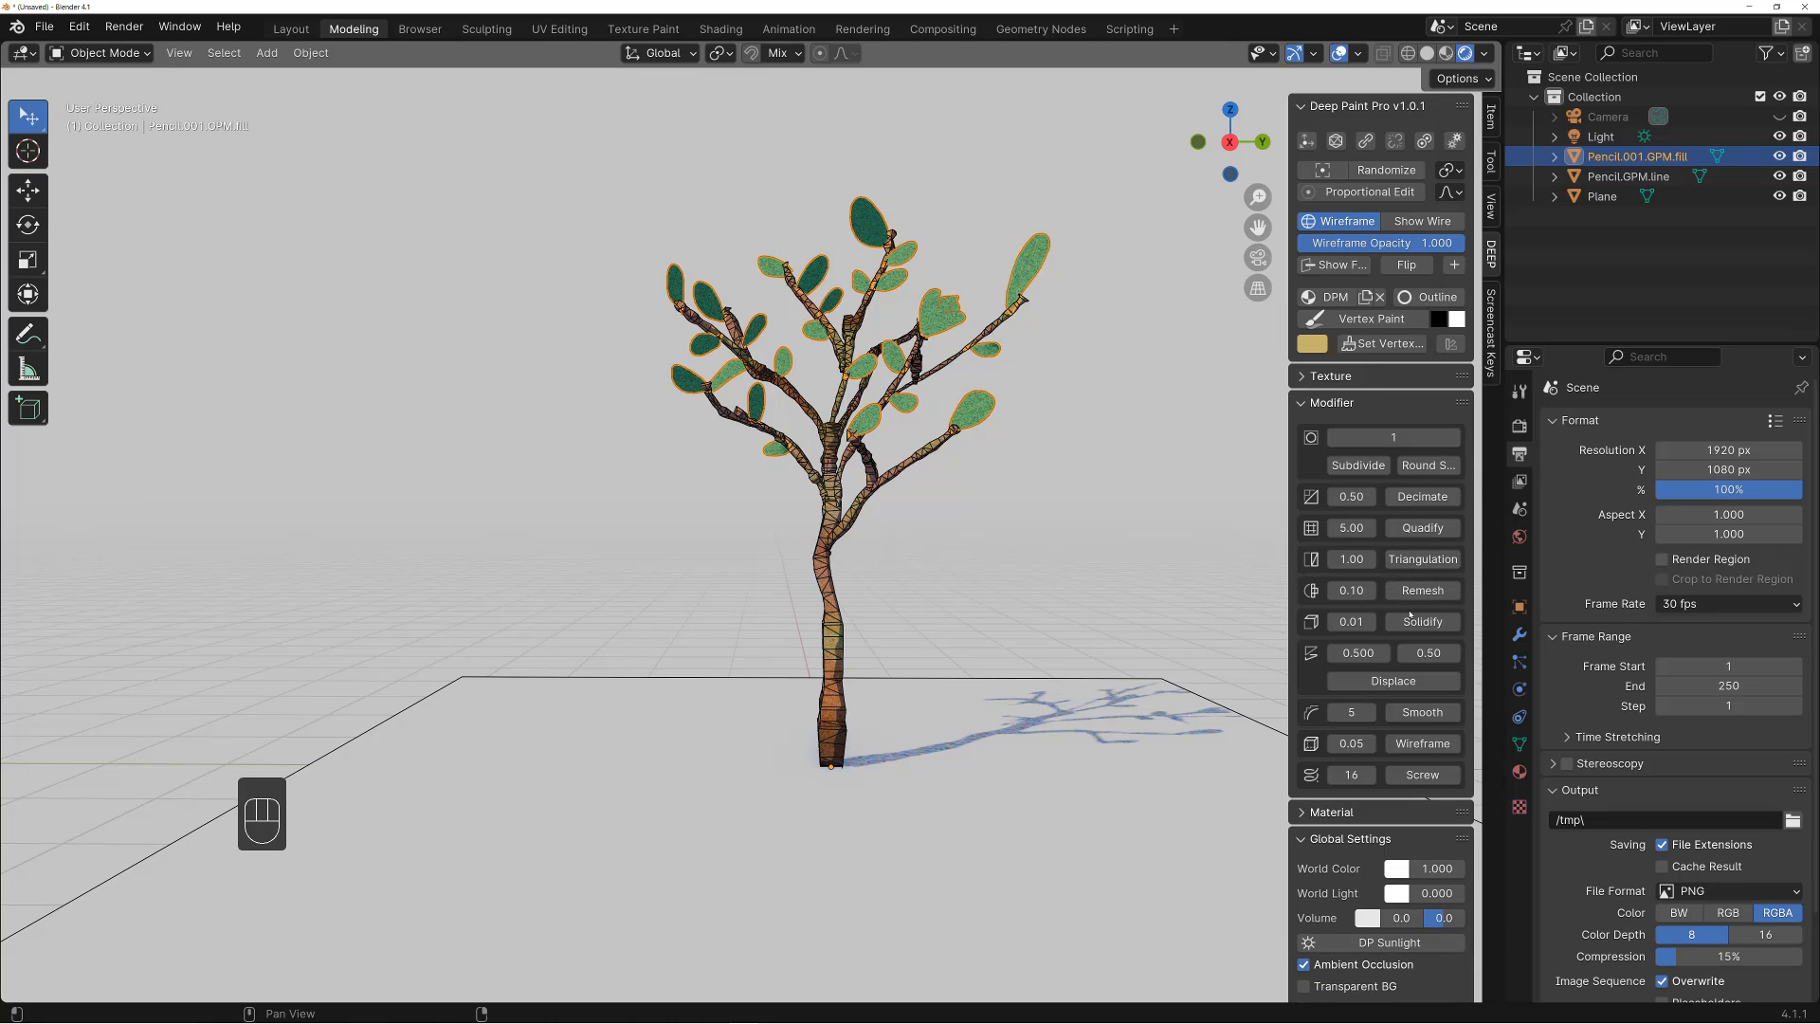
pyautogui.click(1423, 529)
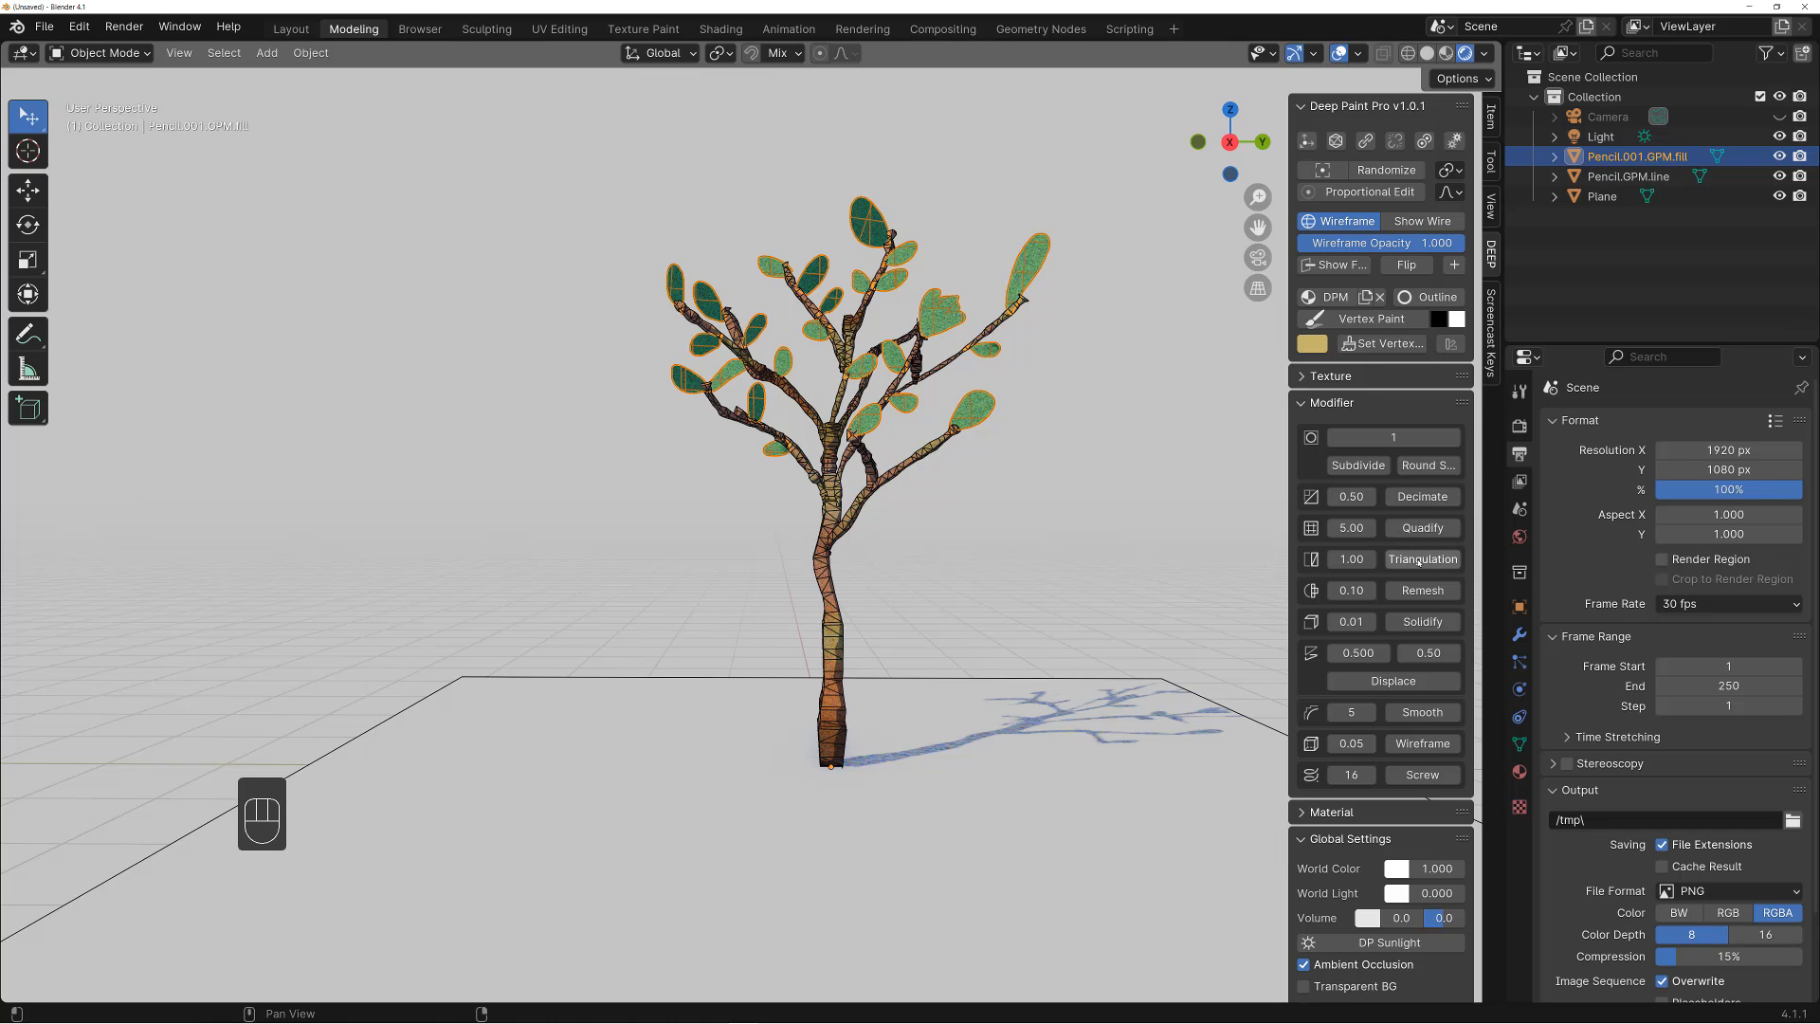
pyautogui.click(1419, 559)
pyautogui.click(1423, 502)
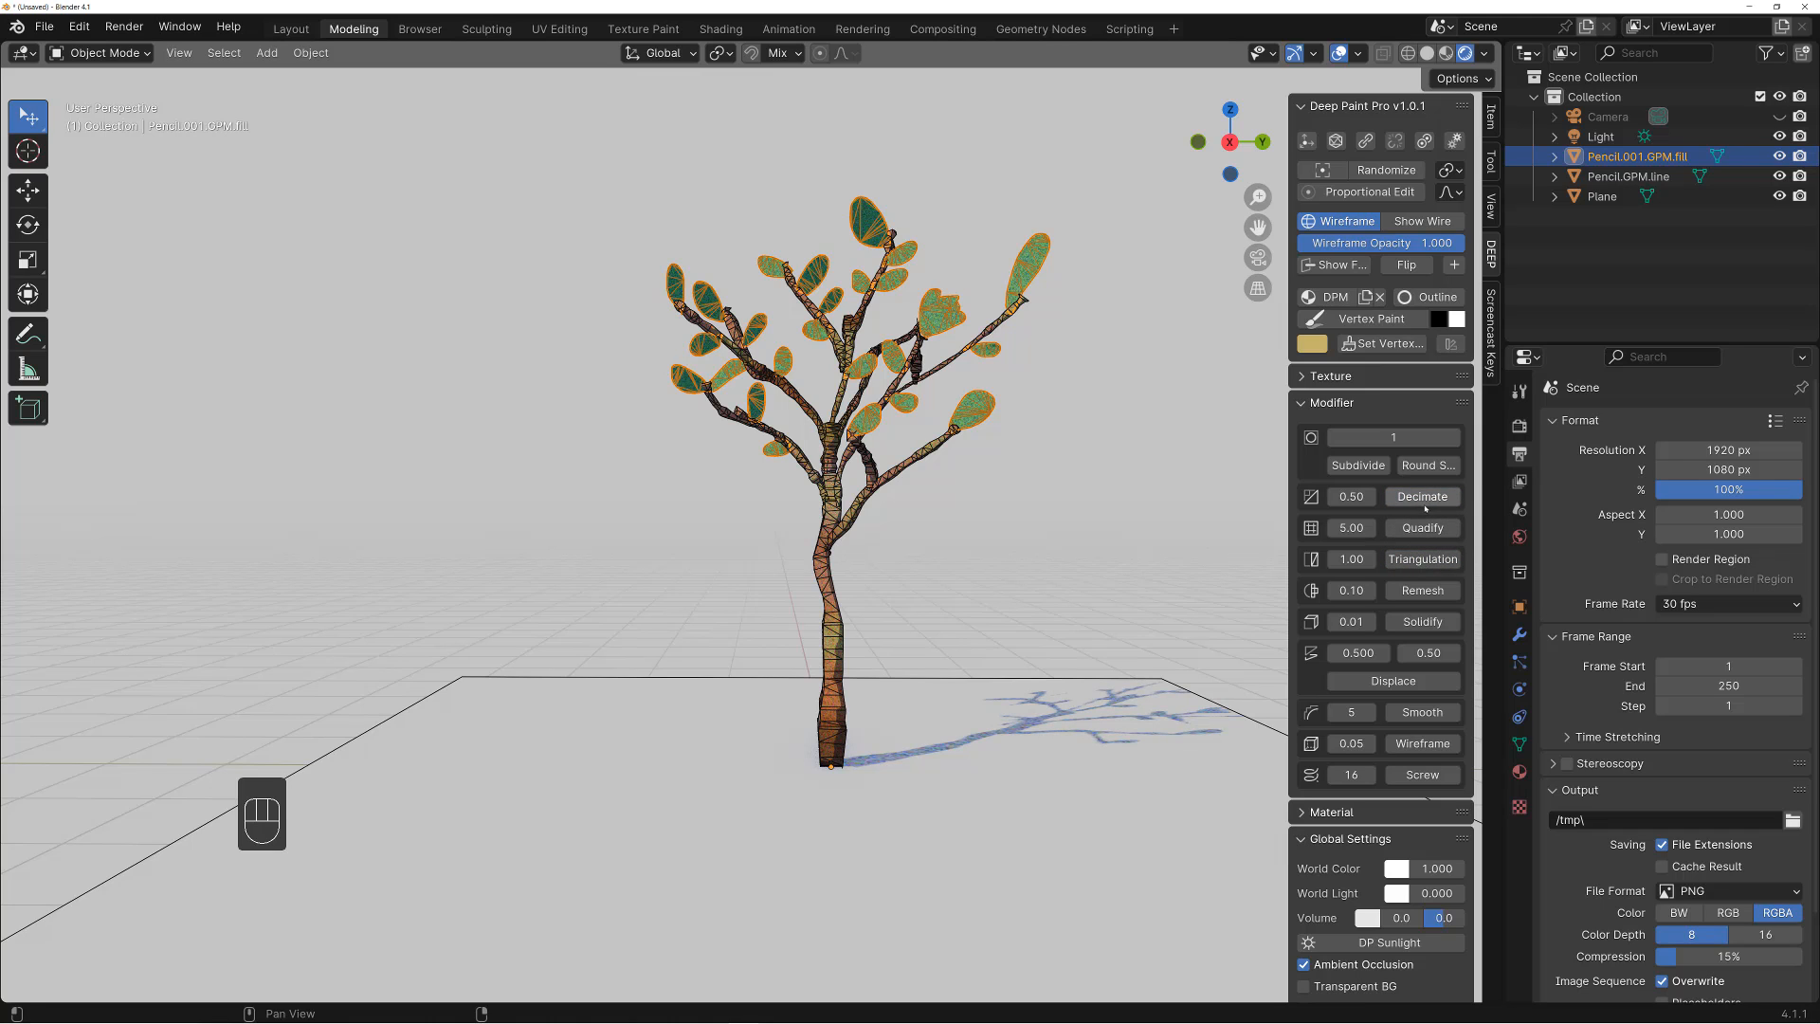
pyautogui.moveTo(1033, 472)
pyautogui.keyDown('alt'); pyautogui.mouseDown()
pyautogui.moveTo(1109, 468)
pyautogui.moveTo(1016, 447)
pyautogui.mouseUp(); pyautogui.keyUp('alt')
pyautogui.click(1102, 467)
pyautogui.click(997, 406)
pyautogui.hotkey('shift', 'alt', 'z')
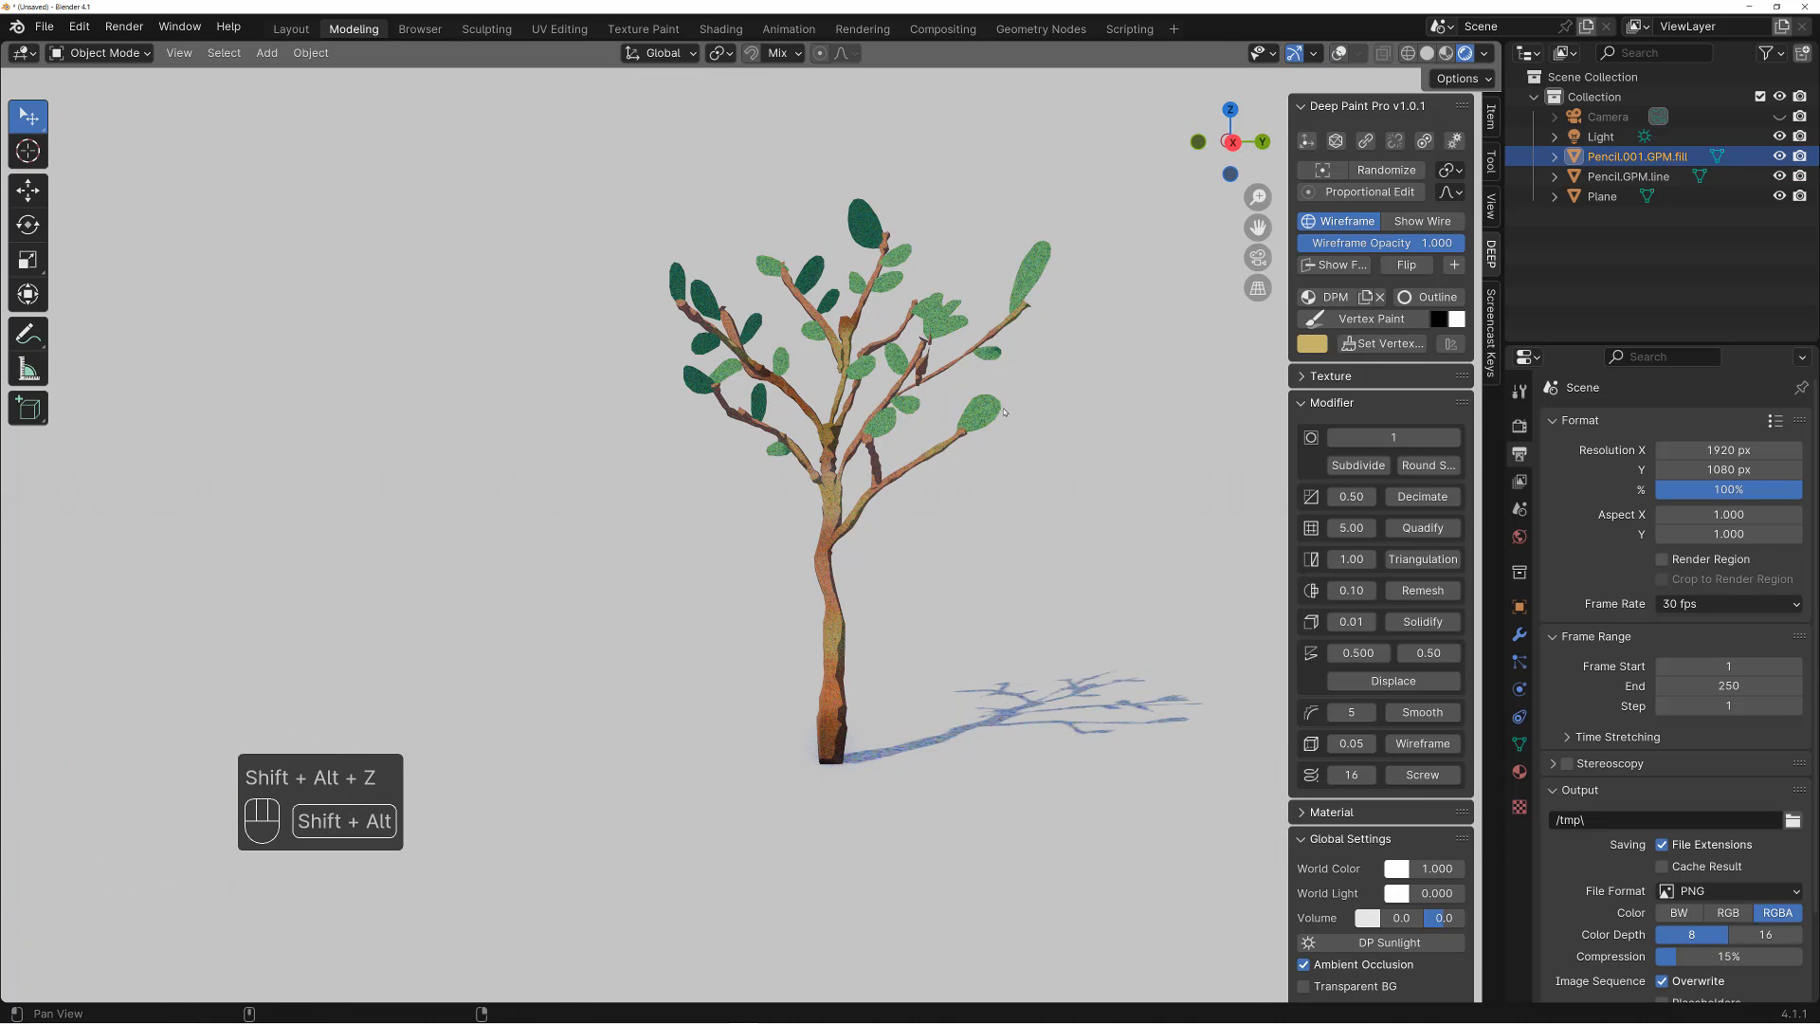
pyautogui.hotkey('shift', 'alt', 'z')
# Enter Vertex Paint mode on the leaves mesh, choose a light teal brush color and paint several leaves across the crown
pyautogui.hotkey('ctrl', 'space')
pyautogui.click(1140, 482)
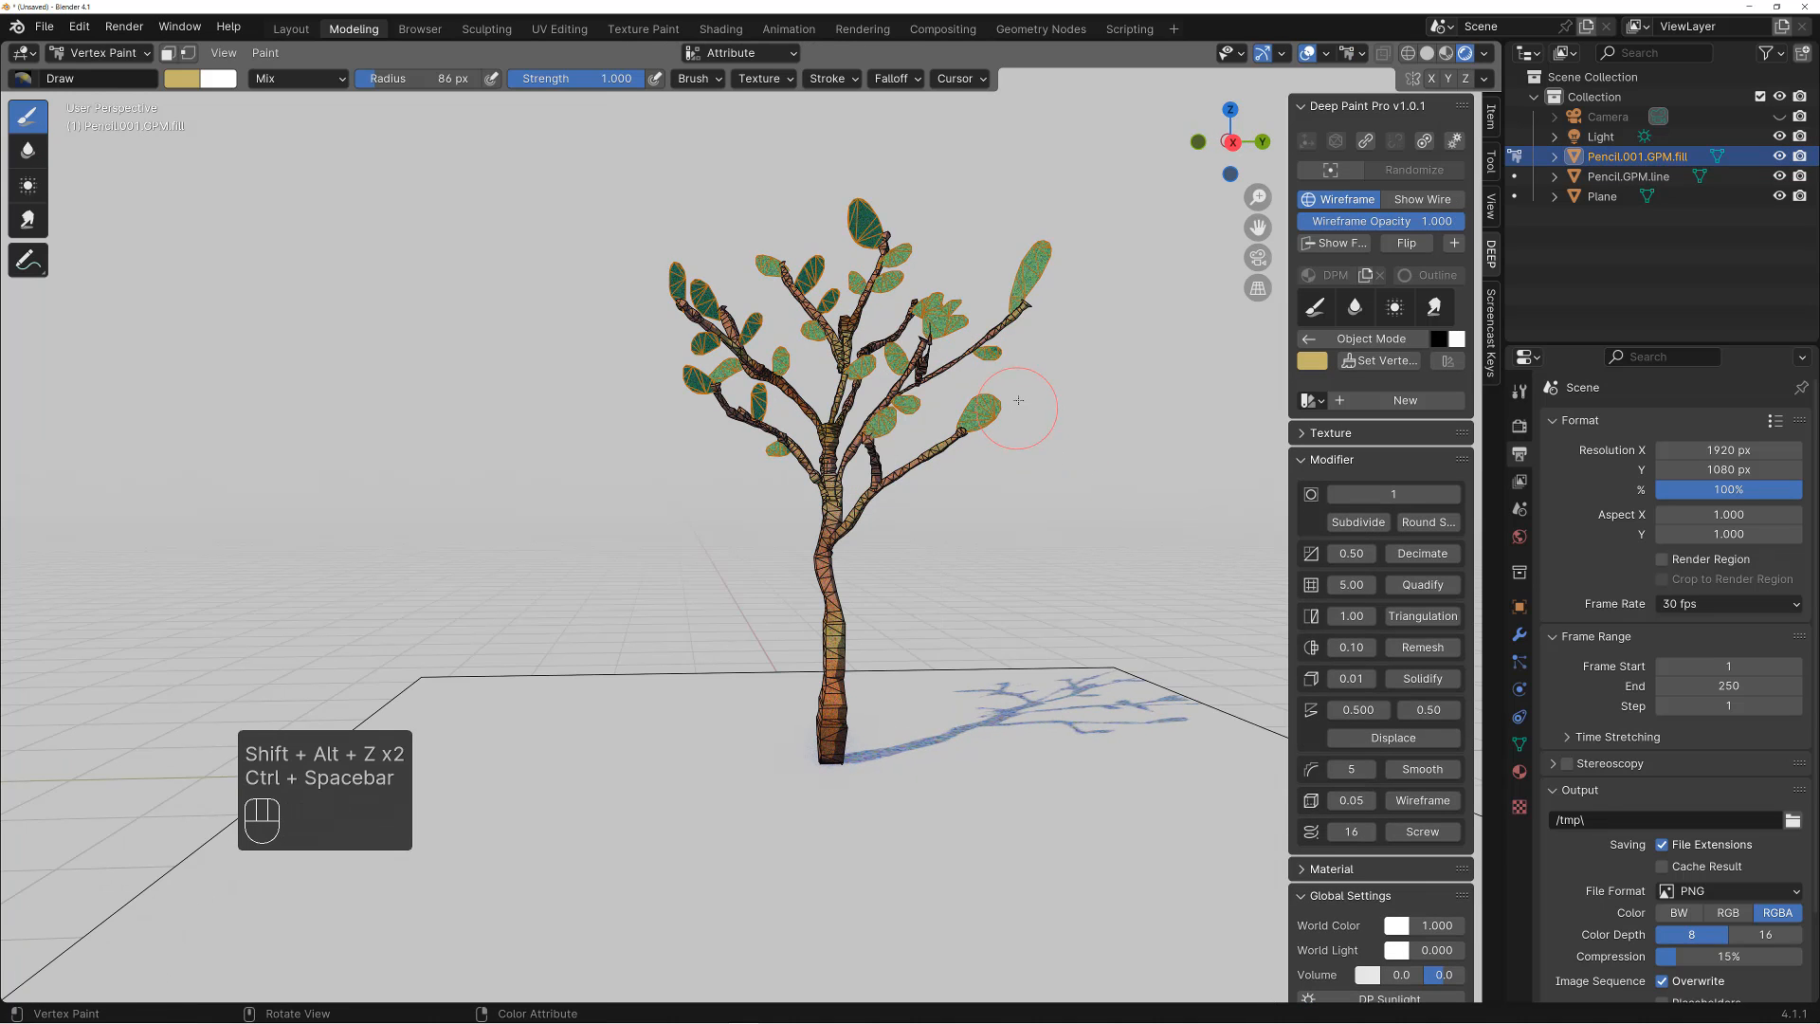
pyautogui.rightClick(1033, 415)
pyautogui.moveTo(1078, 457); pyautogui.dragTo(1083, 446)
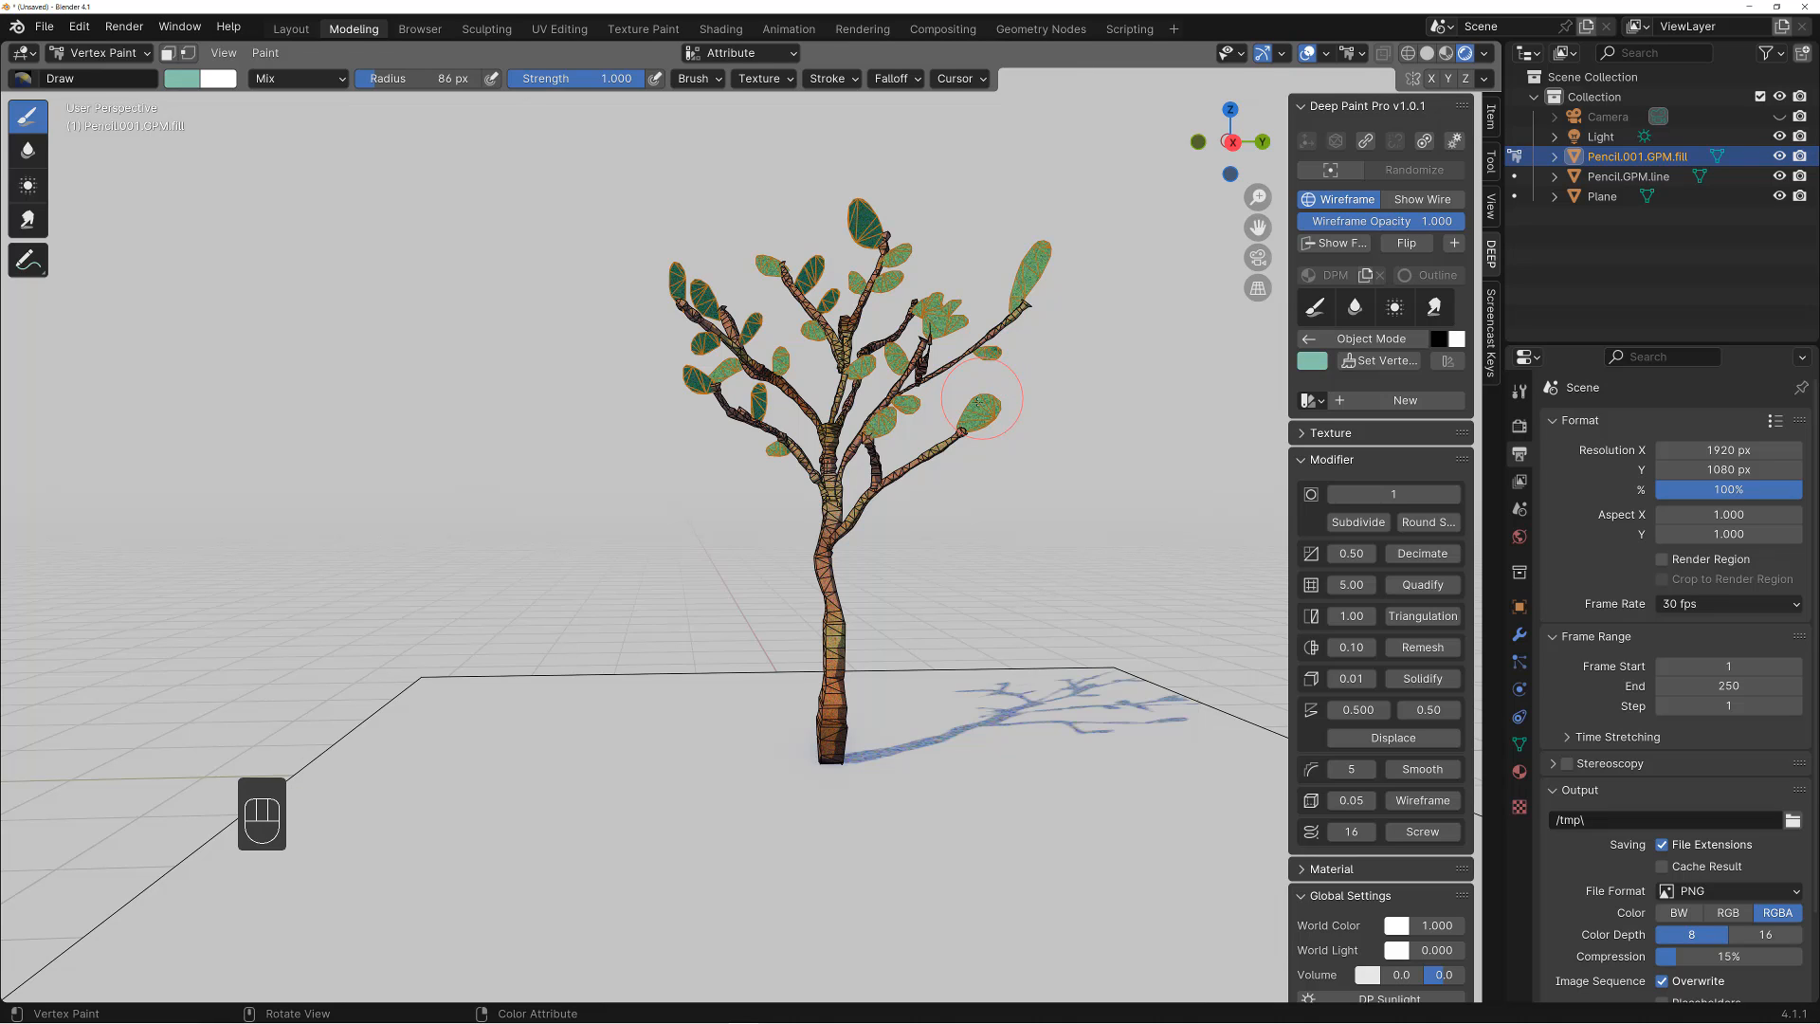
pyautogui.hotkey('shift', 'alt', 'z')
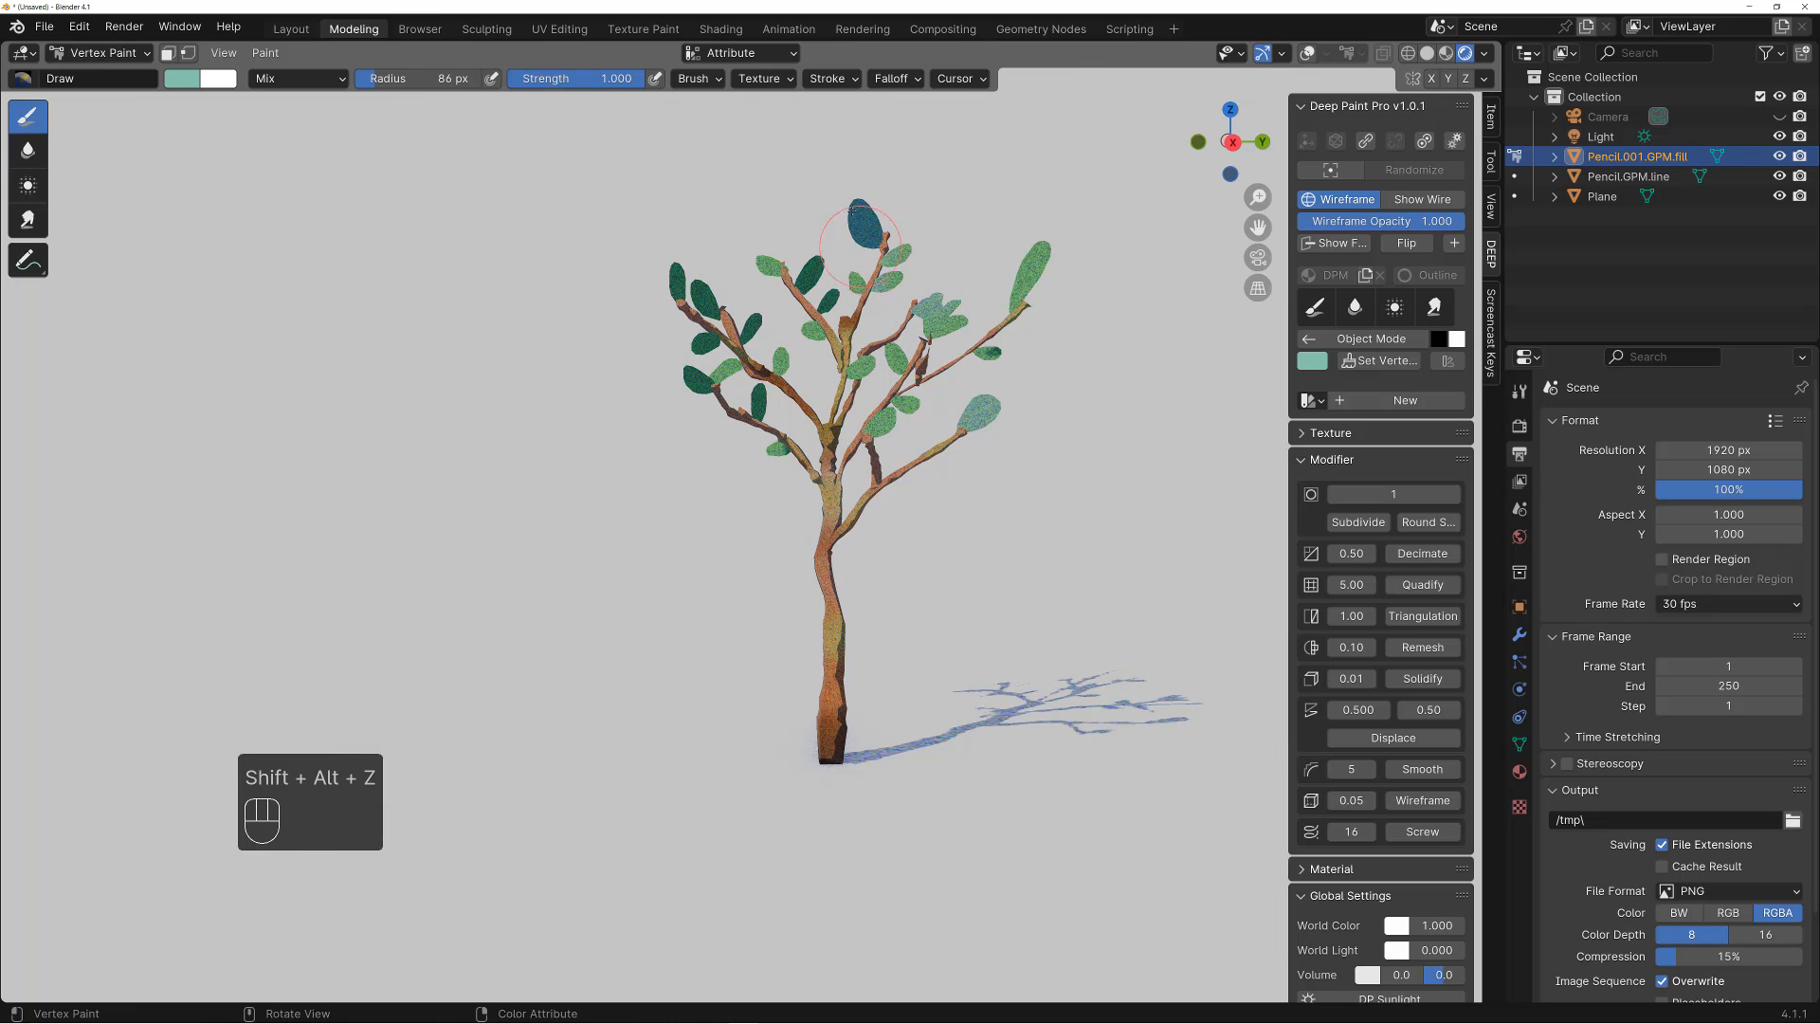
# Change the brush color to light orange, paint a few more leaves with it and return to Object Mode
pyautogui.rightClick(821, 371)
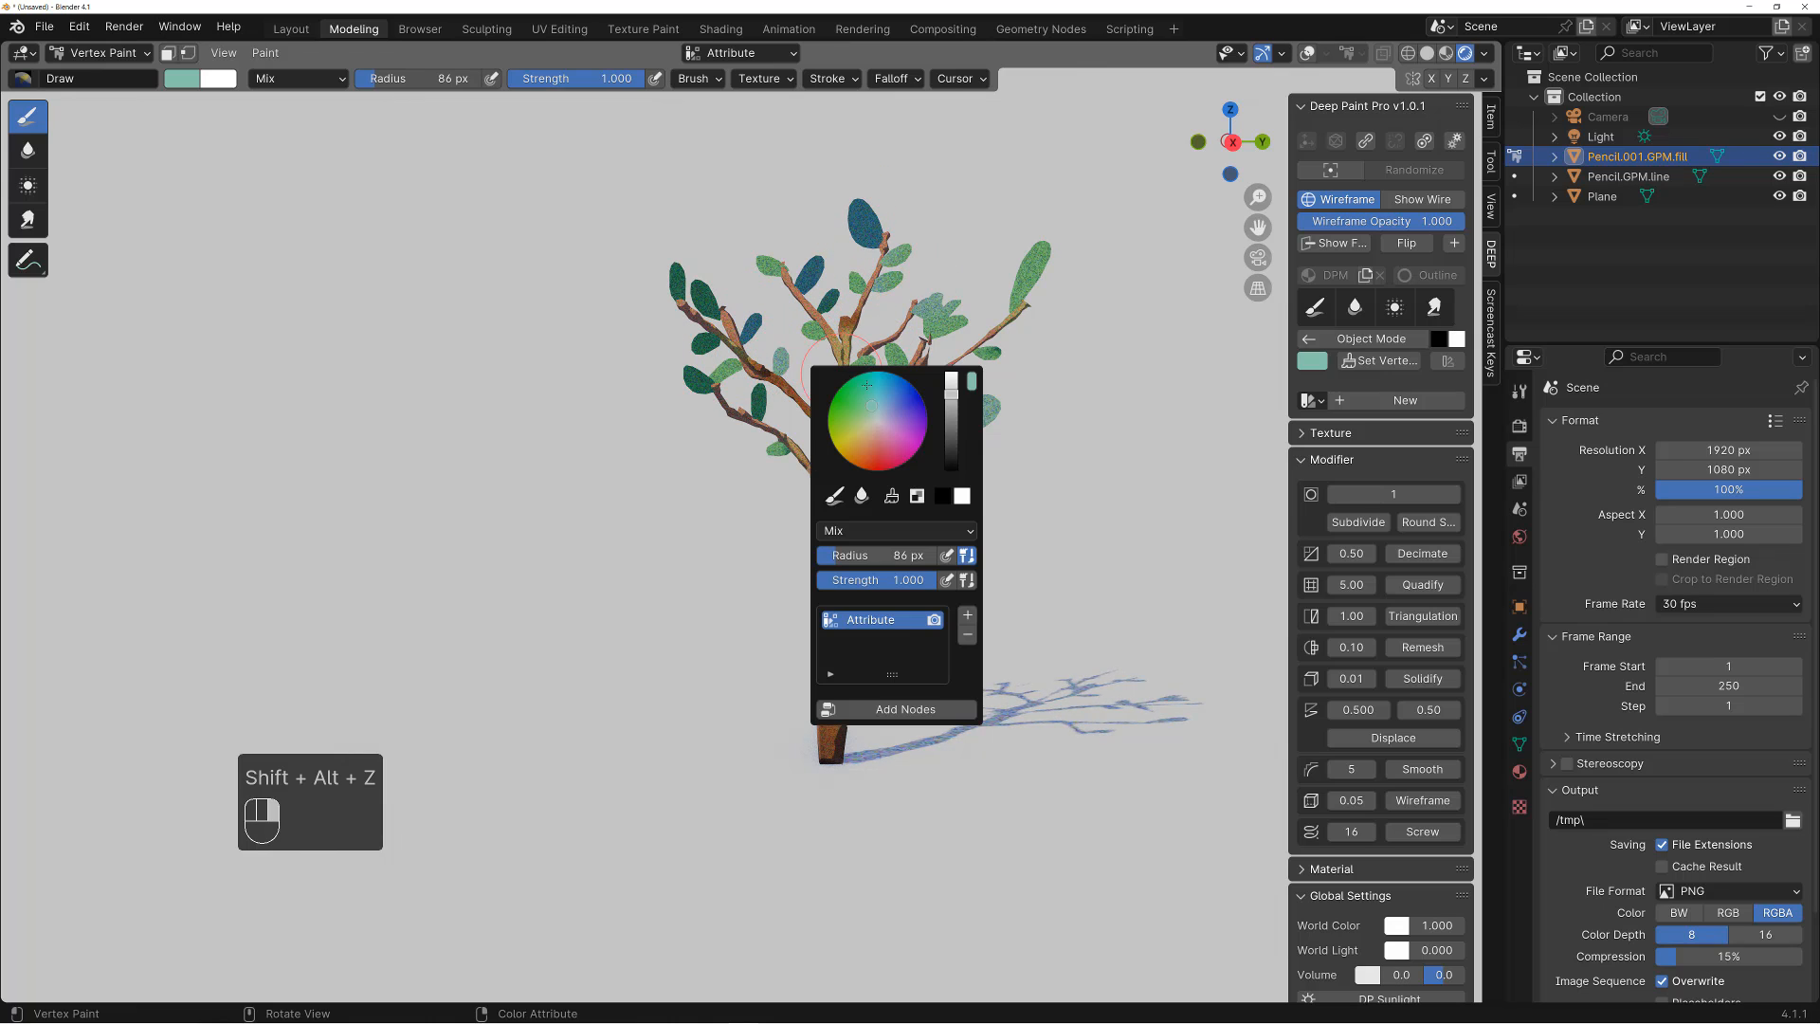
pyautogui.click(870, 451)
pyautogui.click(944, 309)
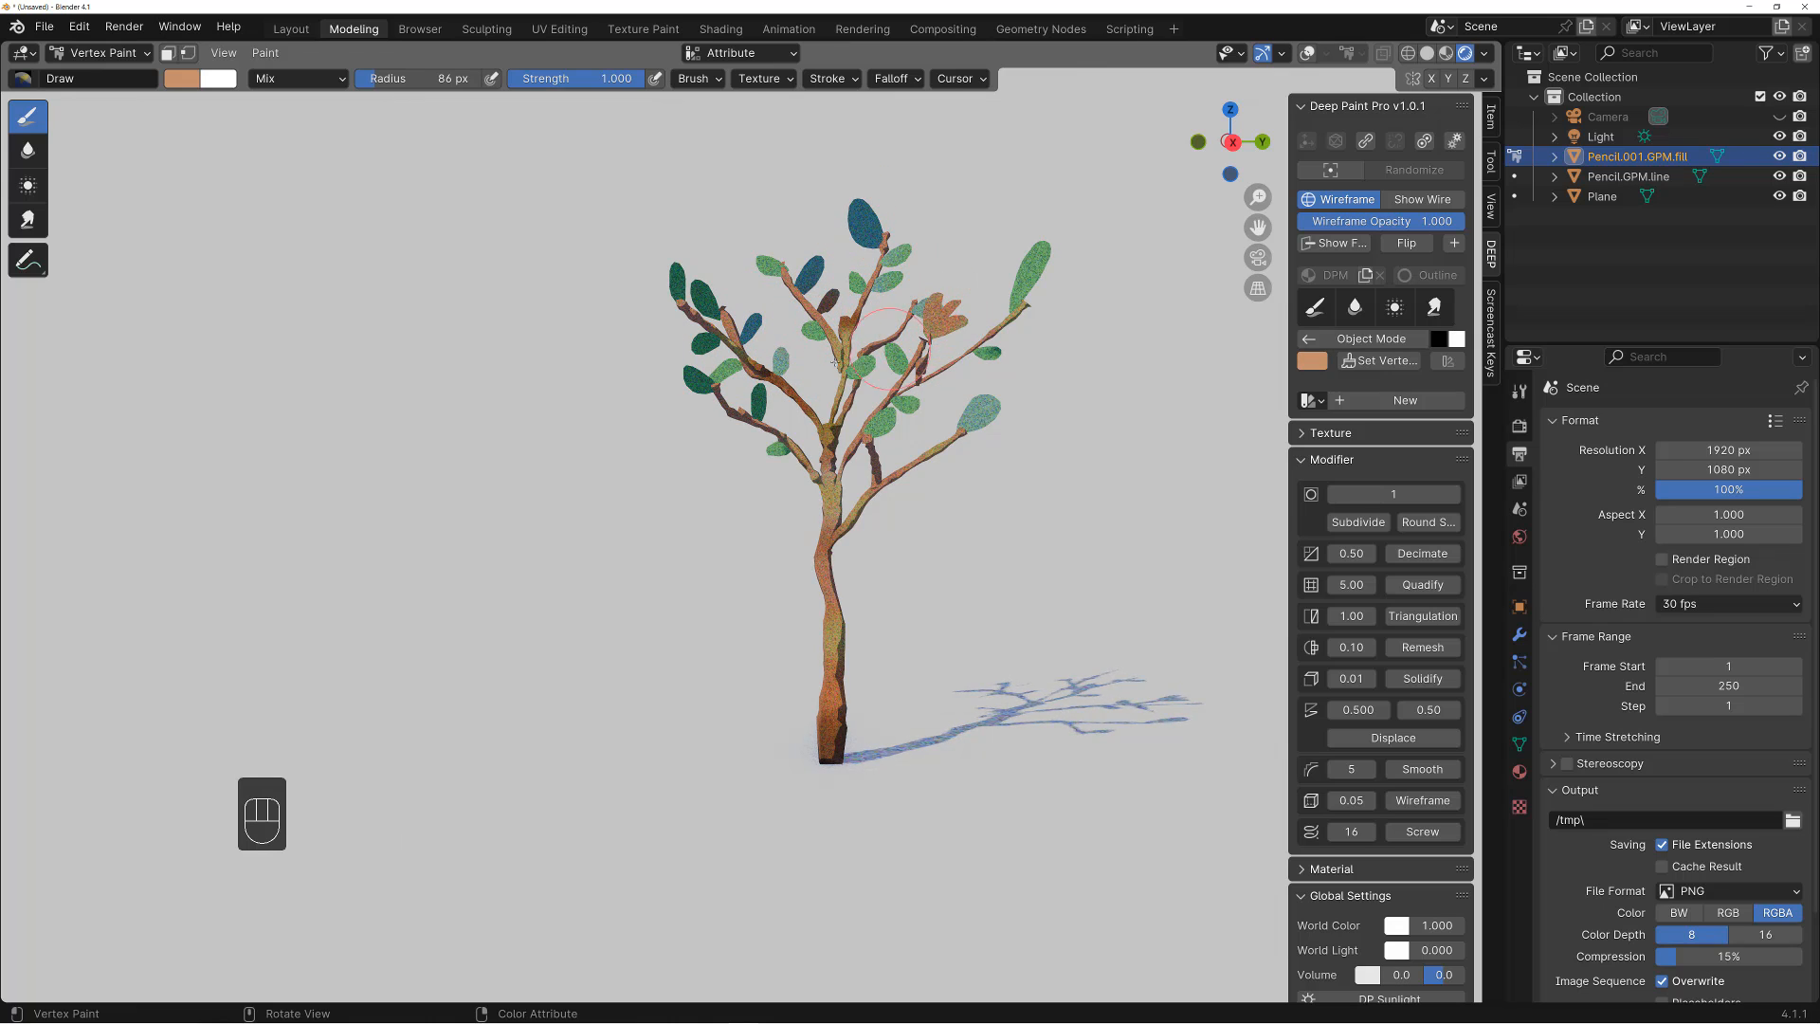
pyautogui.keyDown('alt'); pyautogui.moveTo(889, 335); pyautogui.dragTo(934, 408, button='right'); pyautogui.keyUp('alt')
pyautogui.moveTo(933, 407)
pyautogui.keyDown('alt'); pyautogui.mouseDown()
pyautogui.moveTo(999, 512)
pyautogui.moveTo(851, 473)
pyautogui.moveTo(983, 460)
pyautogui.moveTo(873, 494)
pyautogui.moveTo(953, 507)
pyautogui.moveTo(897, 512)
pyautogui.moveTo(927, 489)
pyautogui.mouseUp(); pyautogui.keyUp('alt')
pyautogui.hotkey('ctrl', 'space')
# Add an Outline to the trunk and branches mesh and set its second value to 0.030
pyautogui.hotkey('shift', 'z')
pyautogui.hotkey('shift', 'z')
pyautogui.click(897, 512)
pyautogui.hotkey('shift', 'z')
pyautogui.hotkey('shift', 'z')
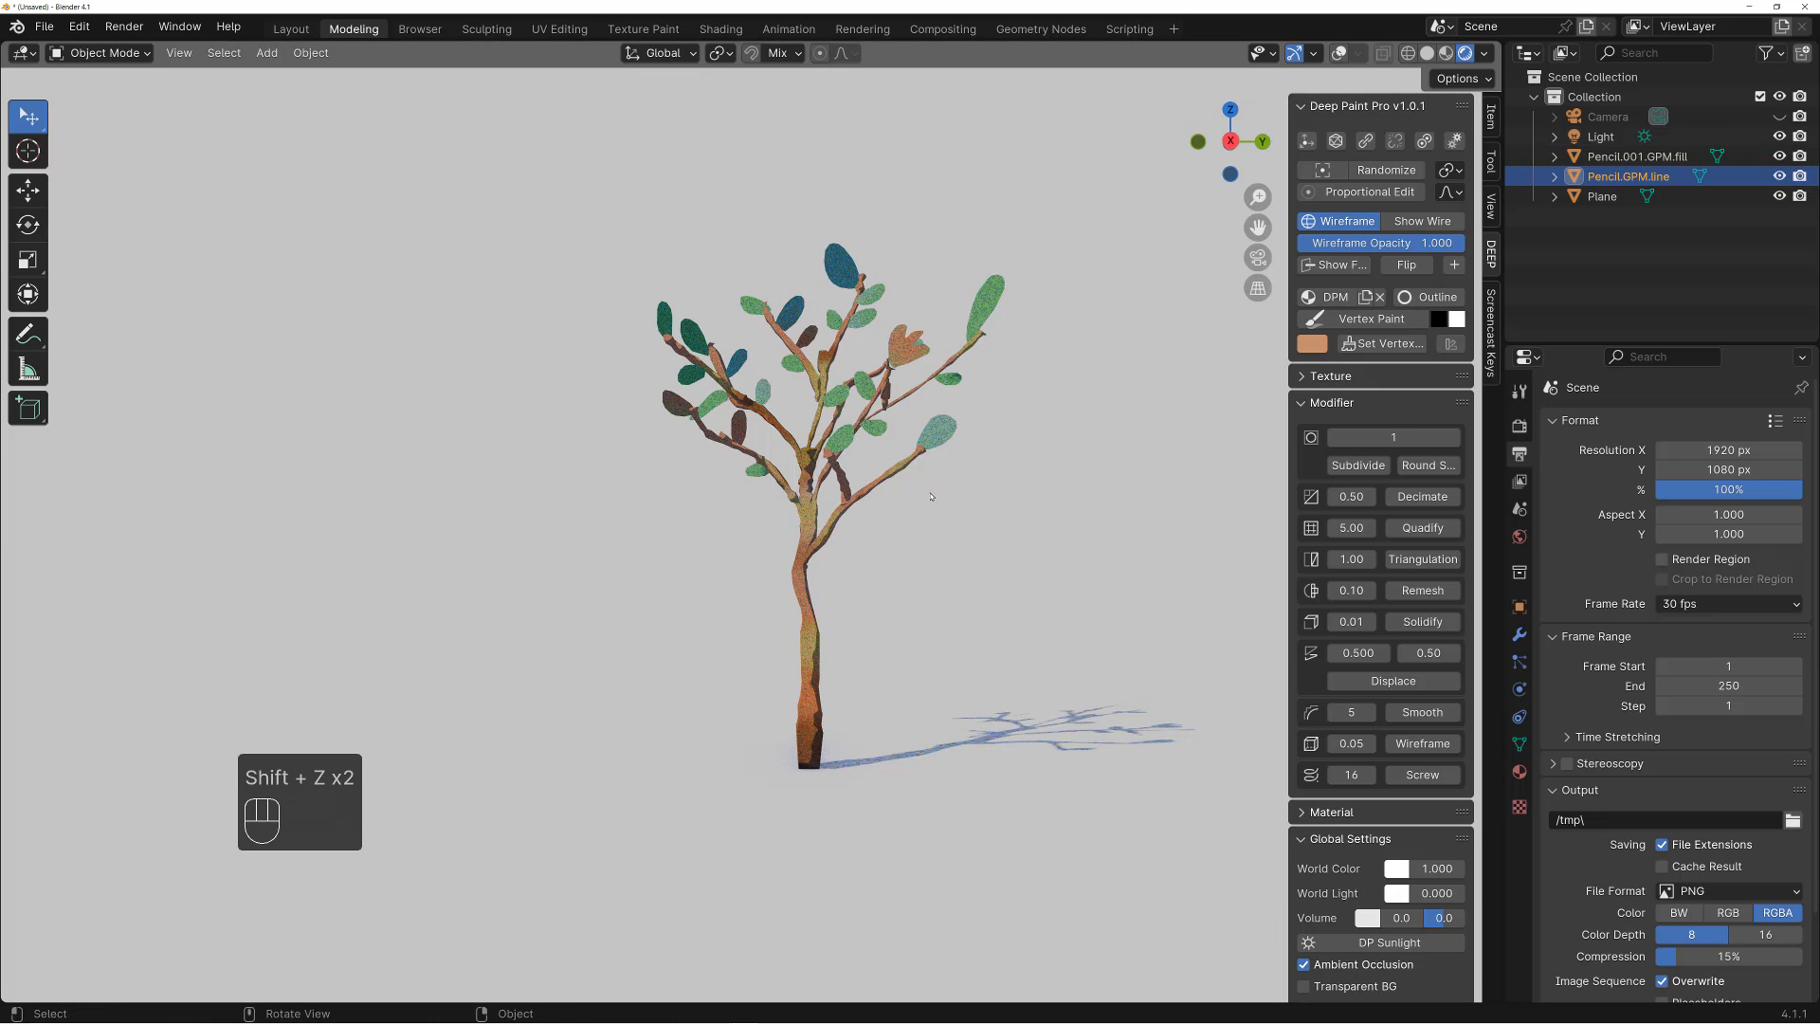
pyautogui.click(1425, 297)
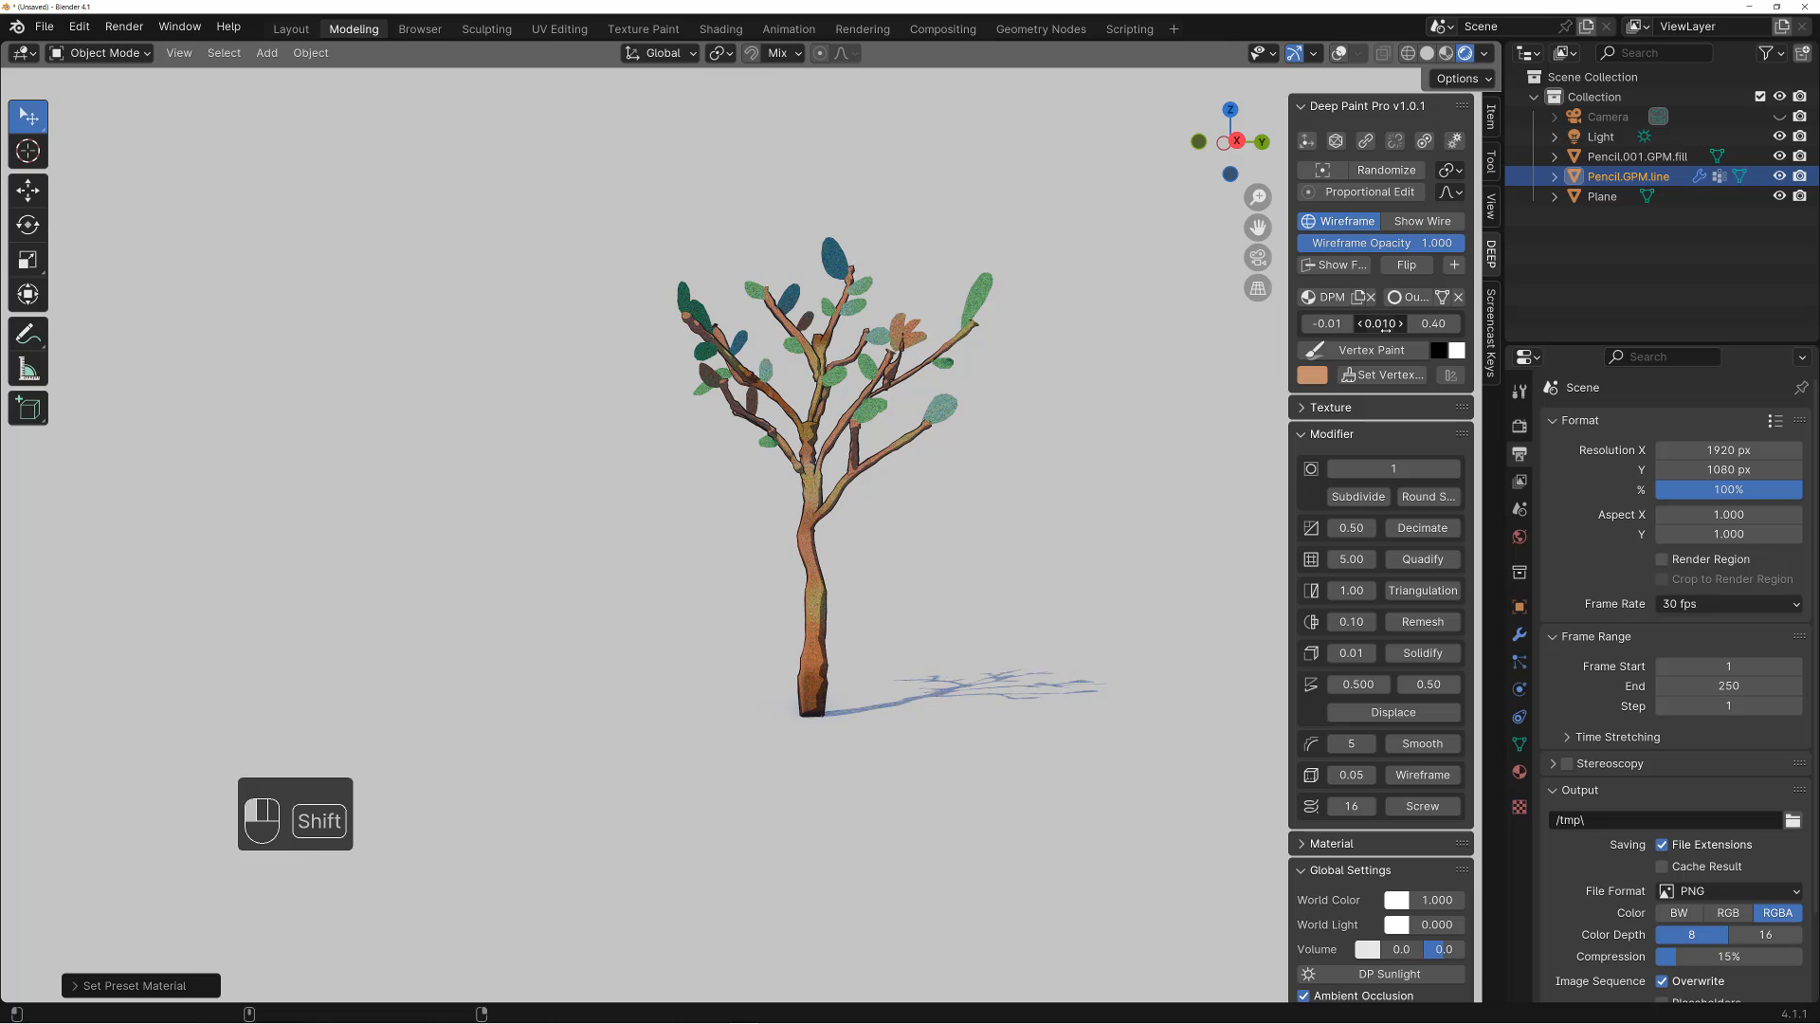
pyautogui.keyDown('shift'); pyautogui.moveTo(1388, 326); pyautogui.dragTo(1388, 331); pyautogui.keyUp('shift')
pyautogui.moveTo(1007, 403)
pyautogui.keyDown('alt'); pyautogui.mouseDown()
pyautogui.moveTo(988, 403)
pyautogui.moveTo(1009, 437)
pyautogui.mouseUp(); pyautogui.keyUp('alt')
# Select the leaves mesh and apply the Leaf Outline material preset to it
pyautogui.click(939, 412)
pyautogui.hotkey('shift', 'z')
pyautogui.hotkey('shift', 'z')
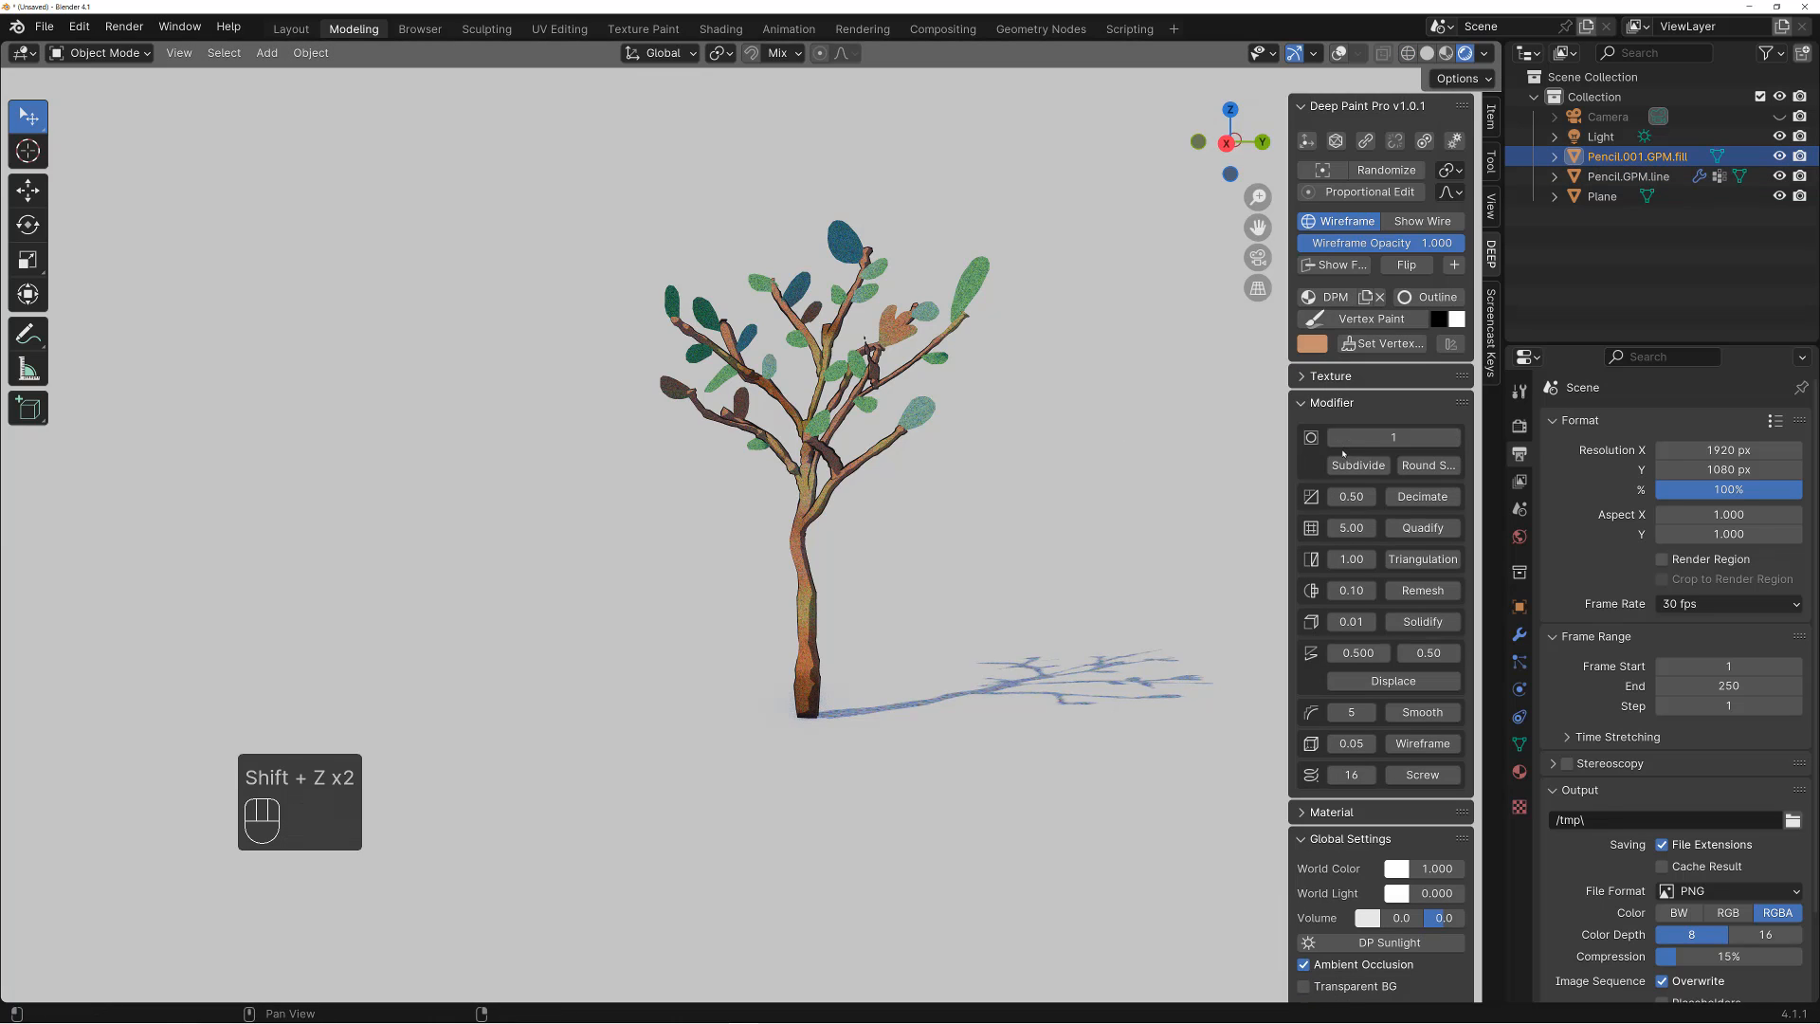
pyautogui.click(1336, 405)
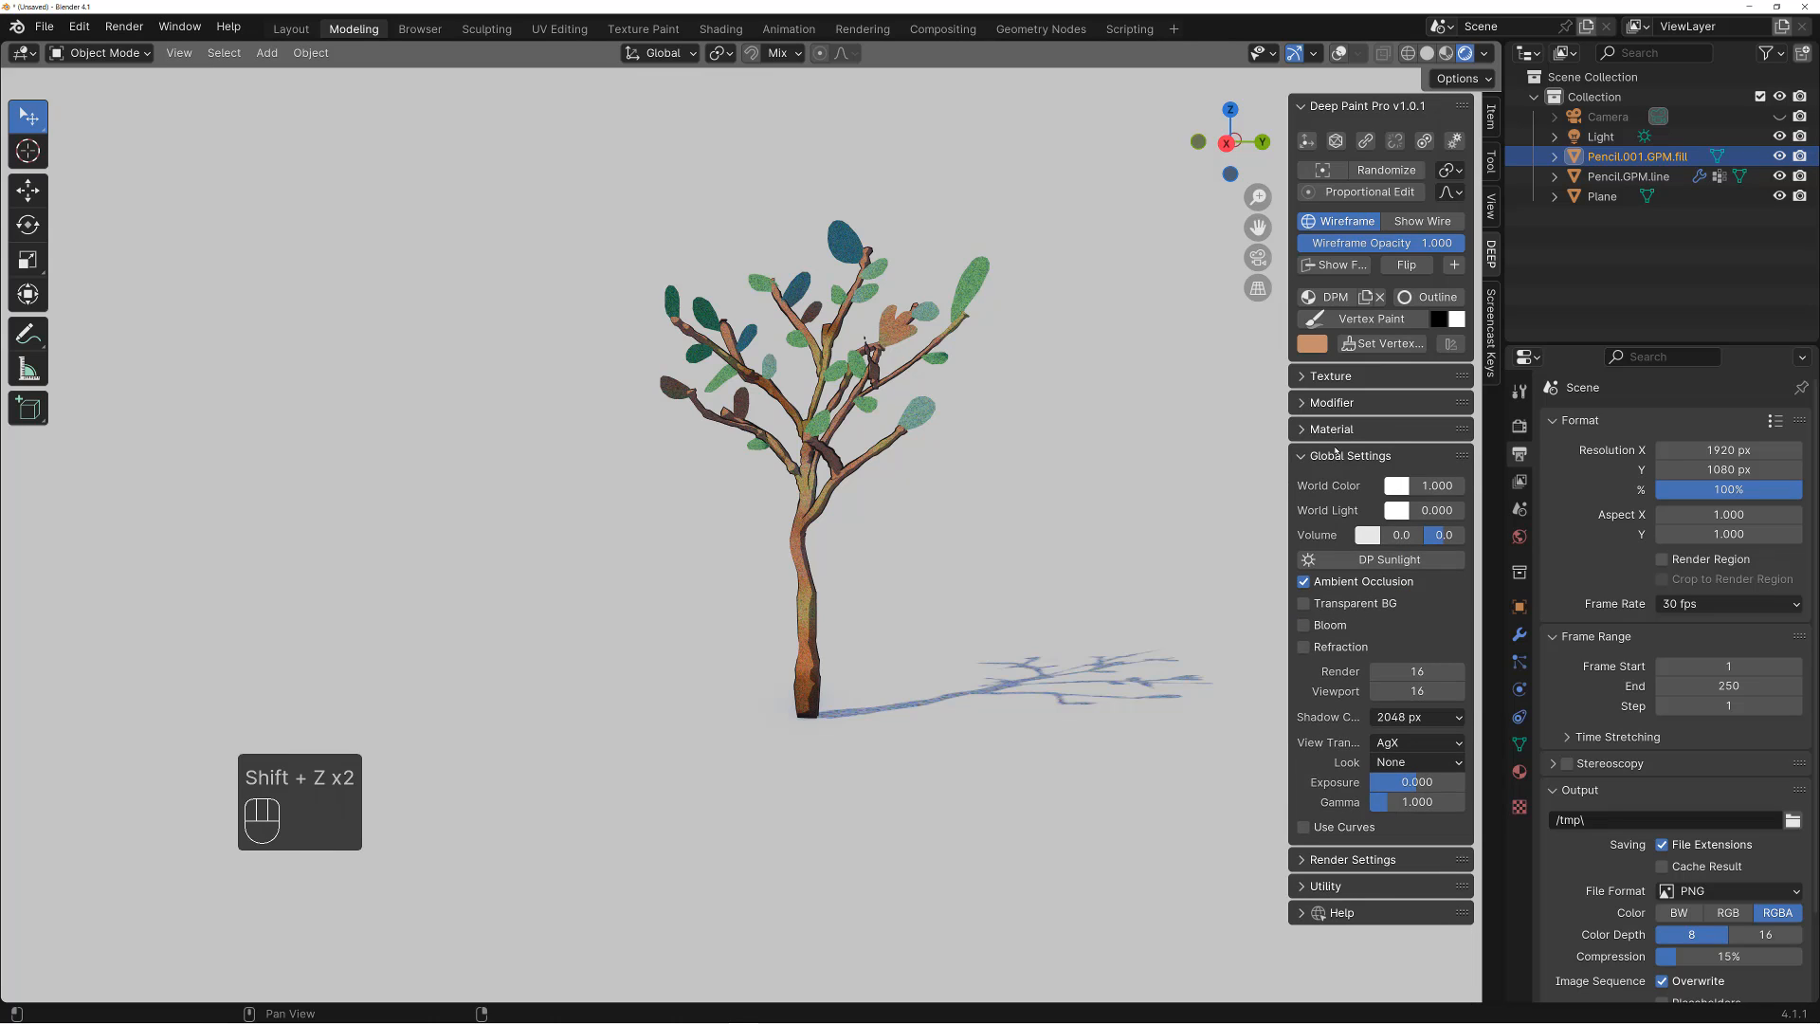
pyautogui.click(1336, 455)
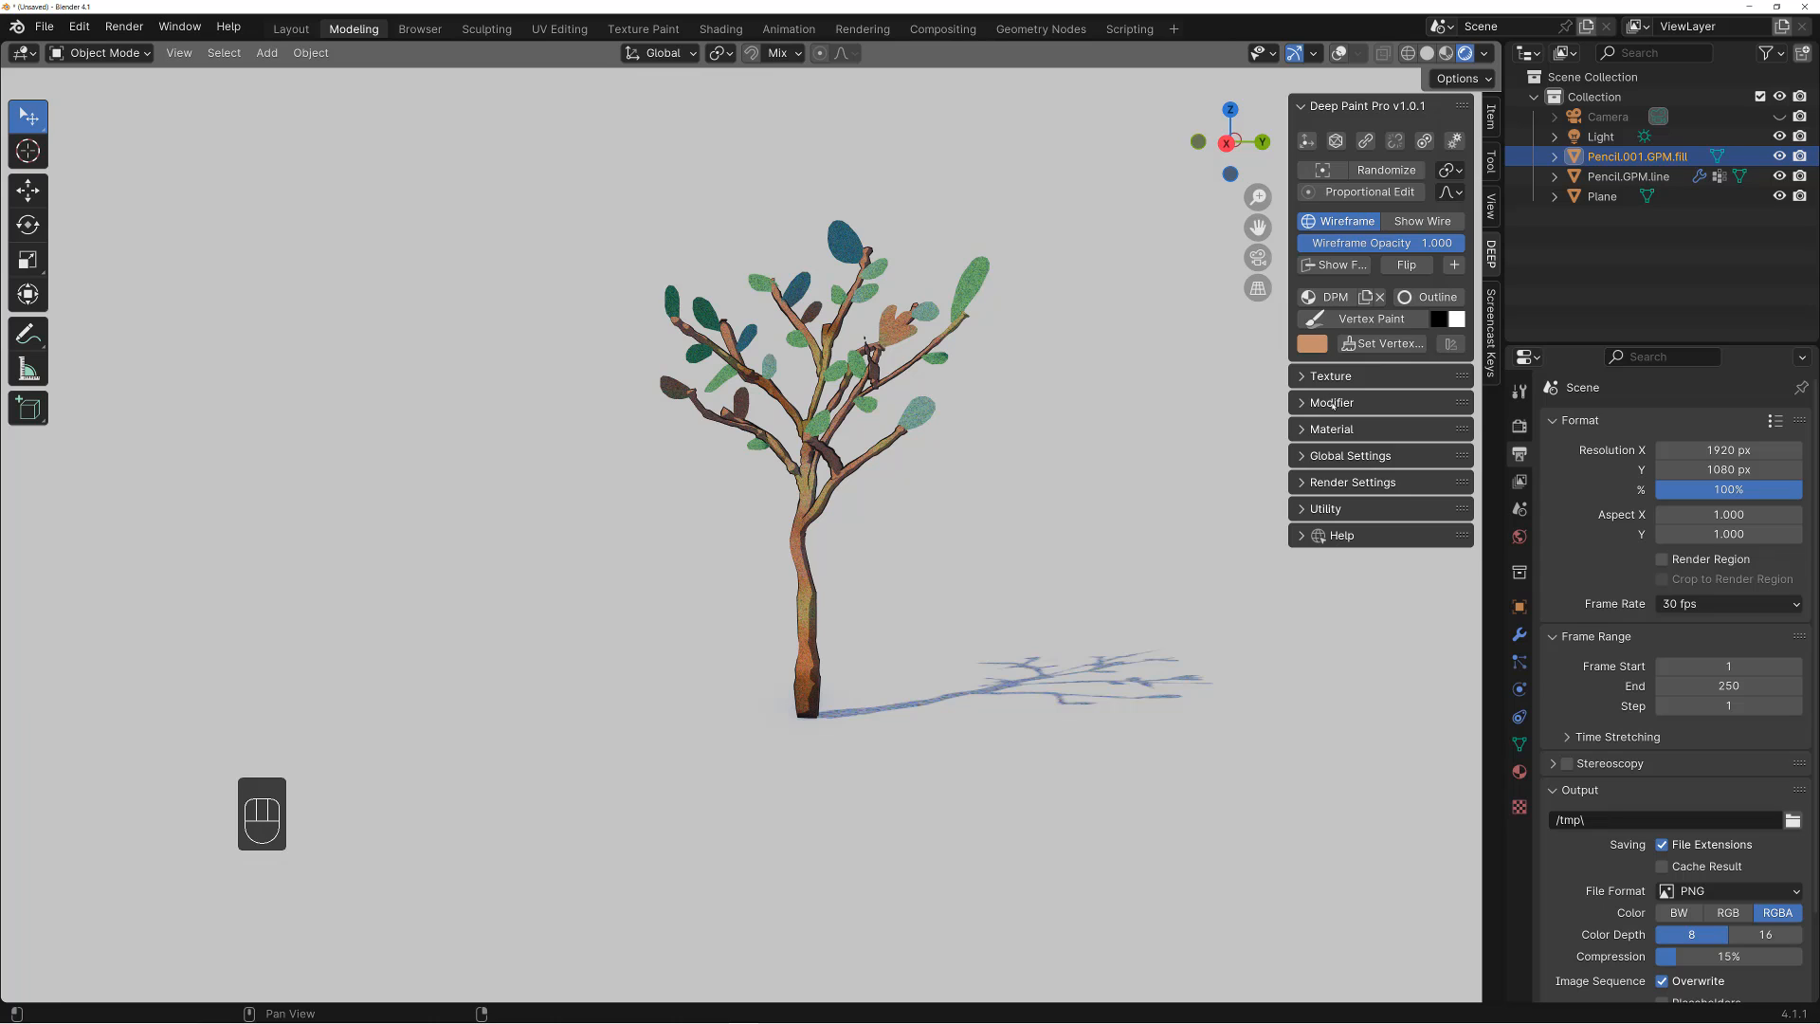
pyautogui.click(1332, 430)
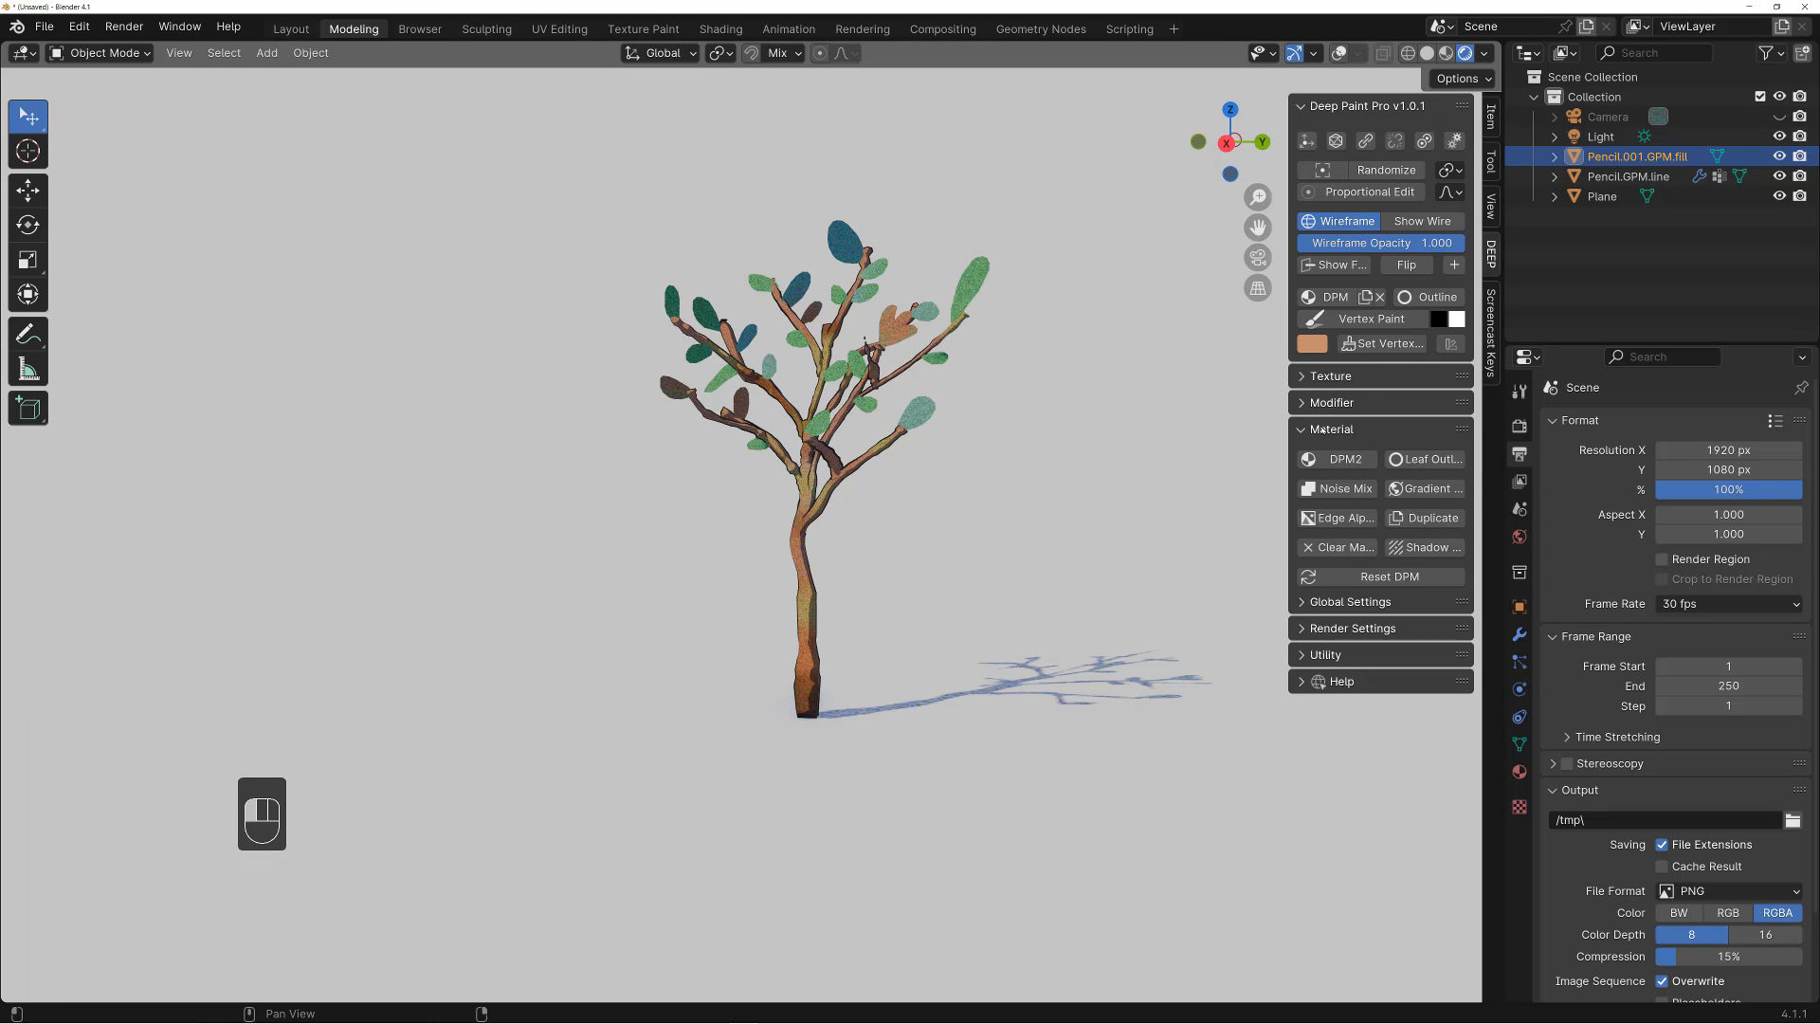
pyautogui.click(1415, 461)
# Adjust the leaf outline's first value to 0.01 and its second value to 0.080
pyautogui.press('shift')
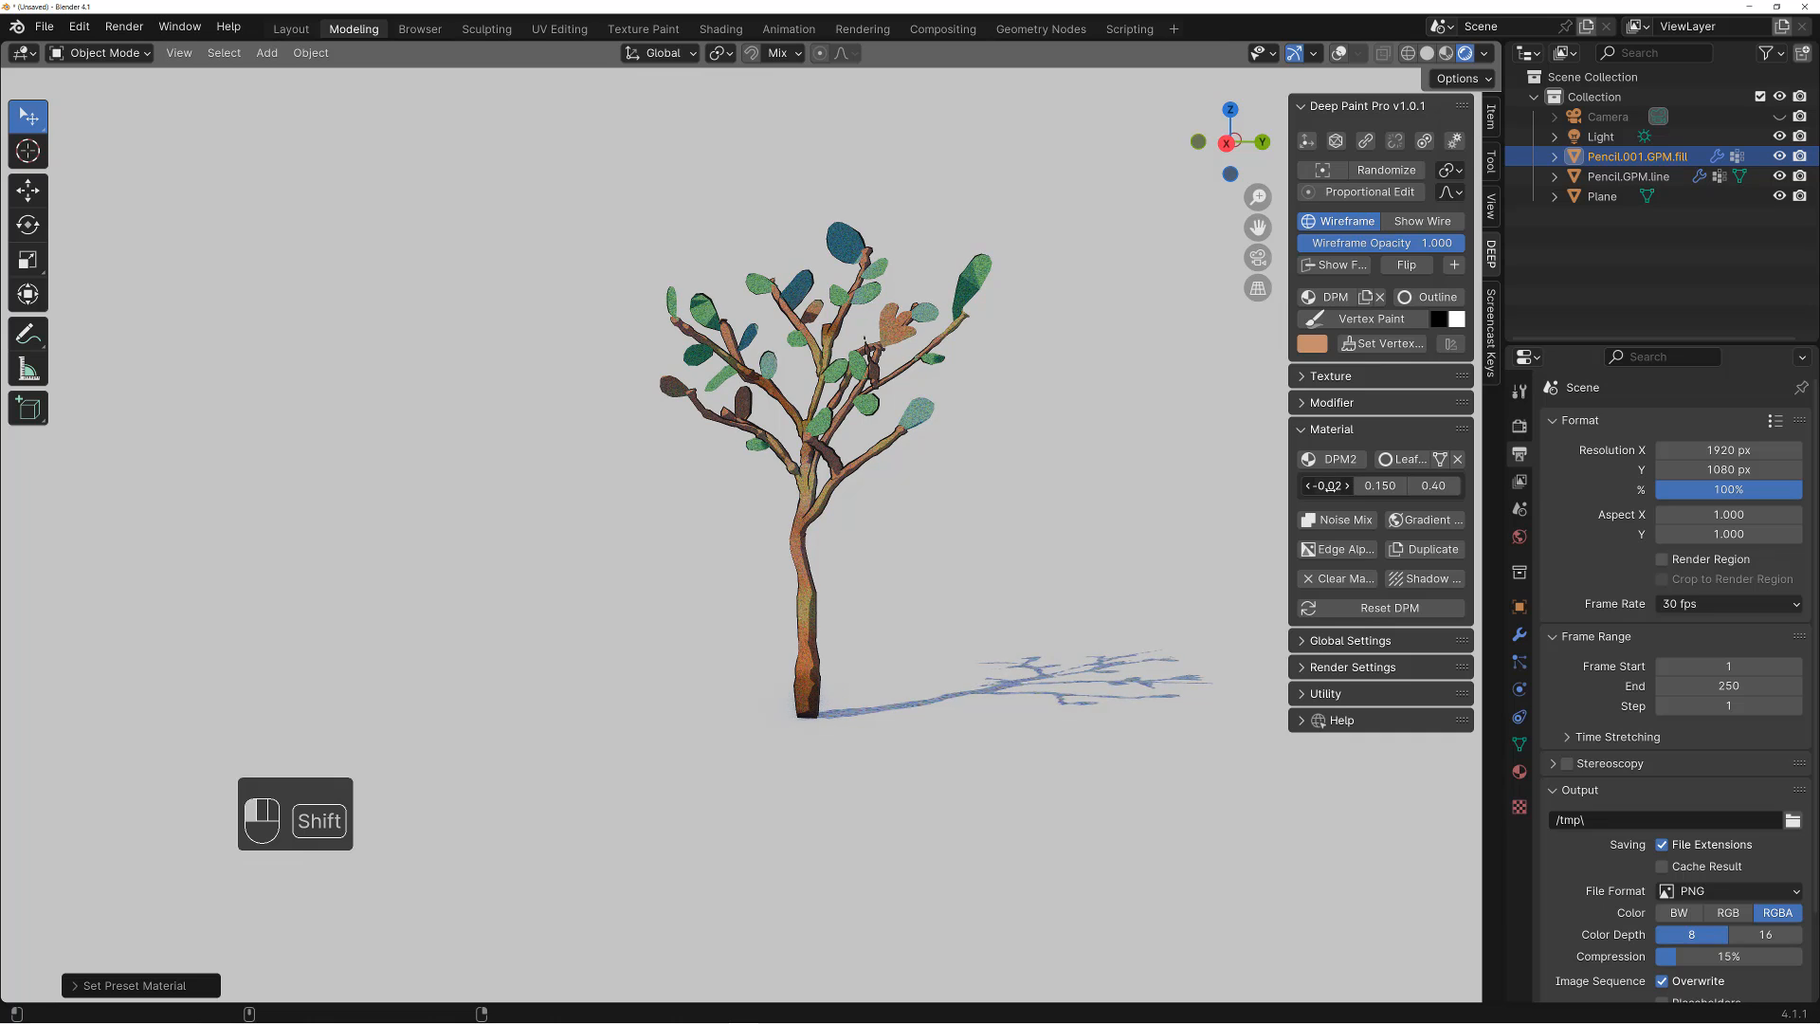
pyautogui.click(1440, 460)
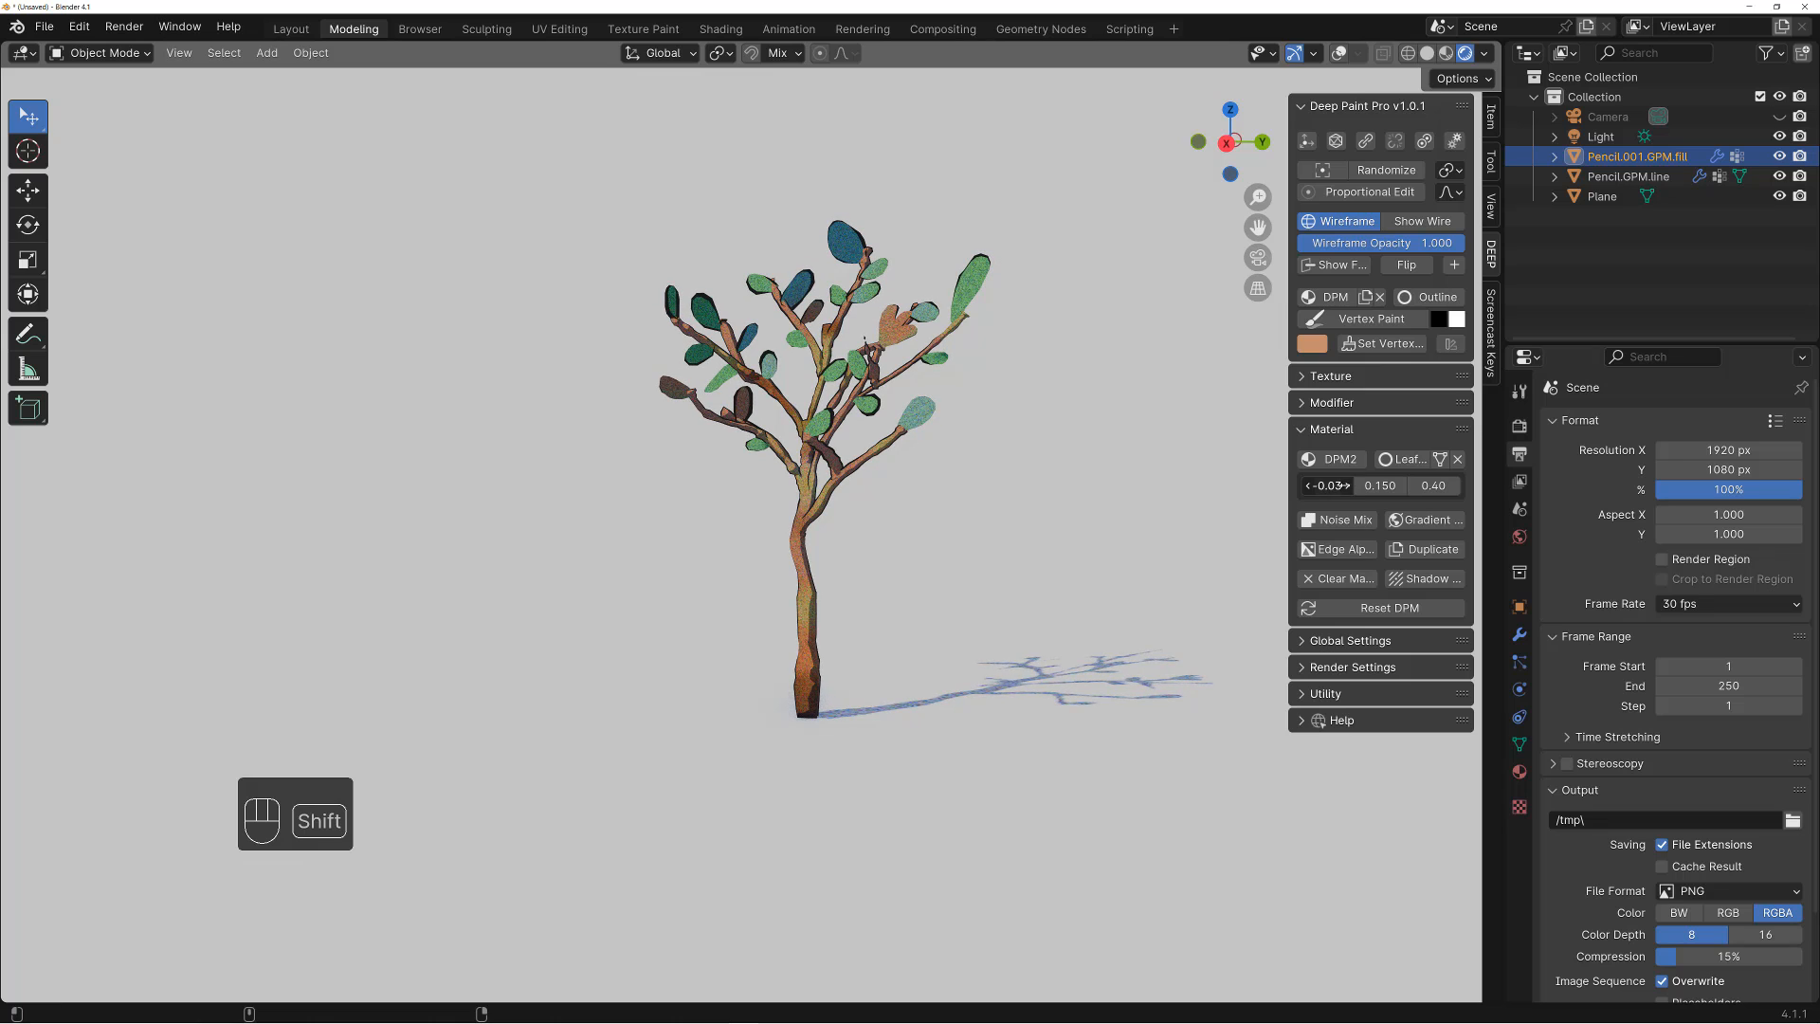
pyautogui.moveTo(1344, 486)
pyautogui.keyDown('shift'); pyautogui.mouseDown()
pyautogui.moveTo(1381, 487)
pyautogui.moveTo(1342, 485)
pyautogui.mouseUp(); pyautogui.keyUp('shift')
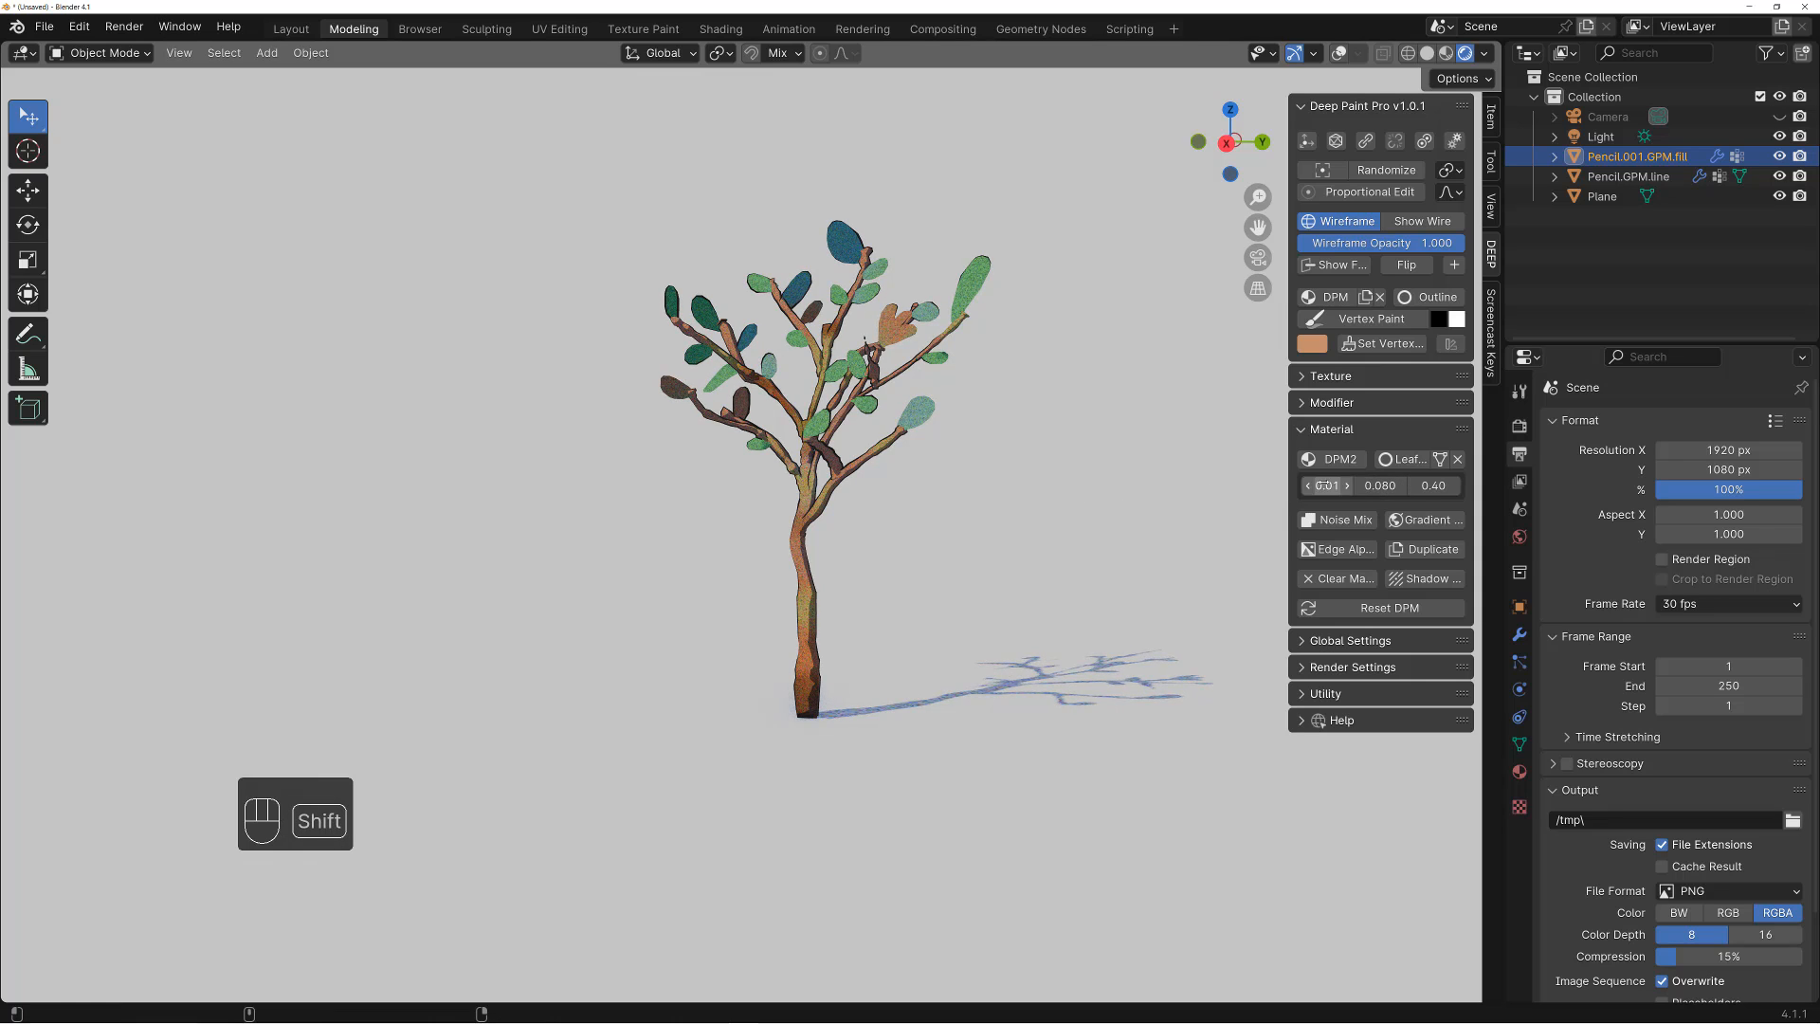
# Examine the outlined tree from several angles in wireframe and rendered shading
pyautogui.keyDown('alt'); pyautogui.moveTo(1056, 458); pyautogui.dragTo(979, 549); pyautogui.keyUp('alt')
pyautogui.hotkey('shift', 'z')
pyautogui.hotkey('shift', 'z')
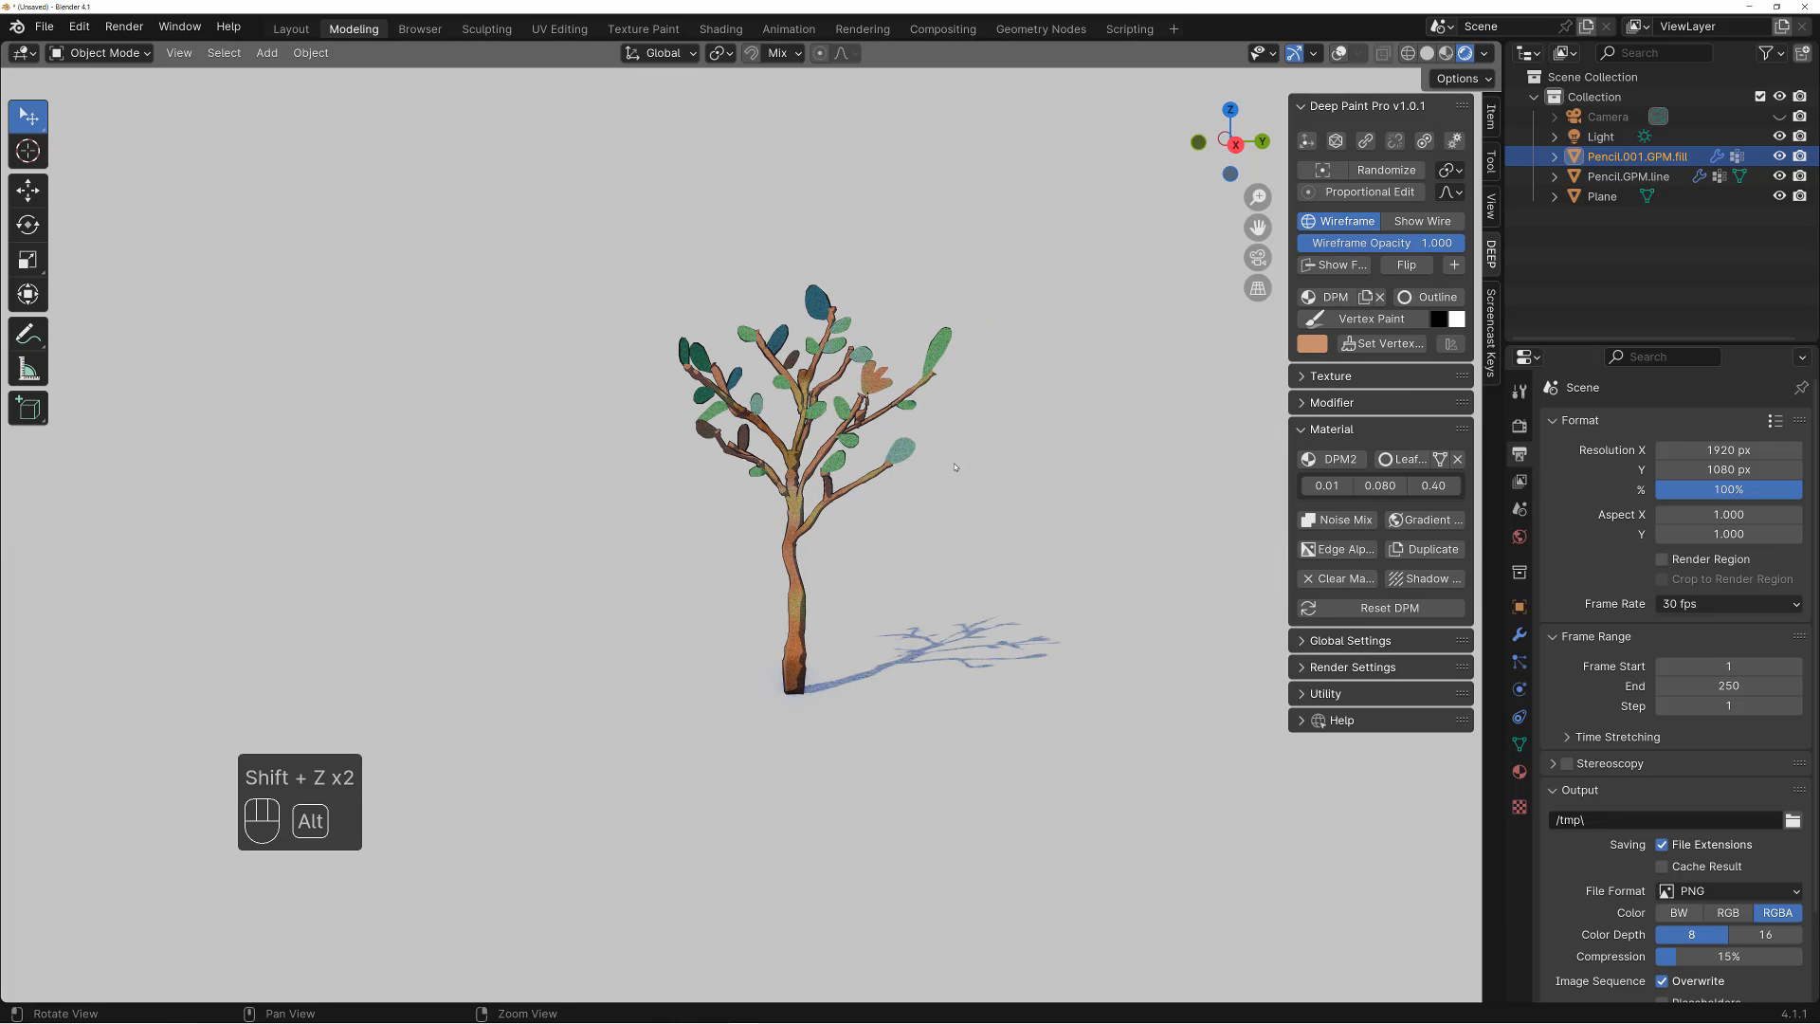
pyautogui.keyDown('alt'); pyautogui.moveTo(955, 466); pyautogui.dragTo(902, 527); pyautogui.keyUp('alt')
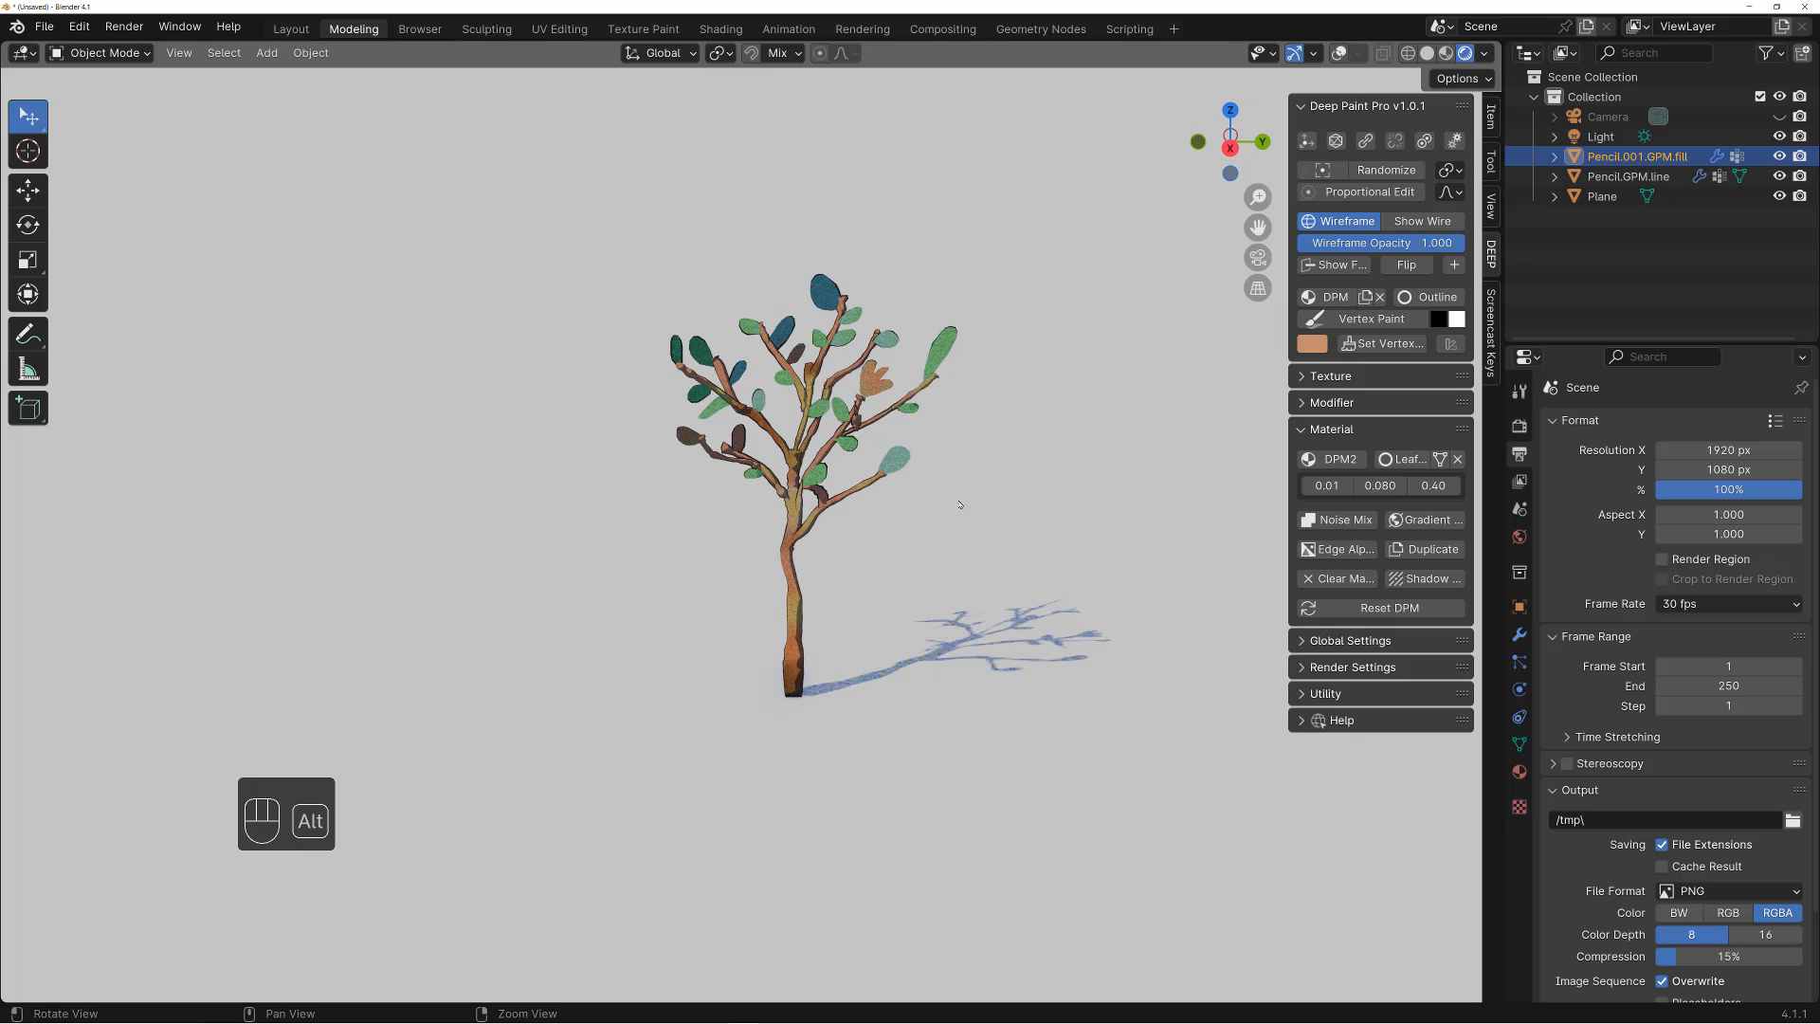
pyautogui.moveTo(922, 451); pyautogui.dragTo(967, 522, button='middle')
pyautogui.hotkey('shift', 'z')
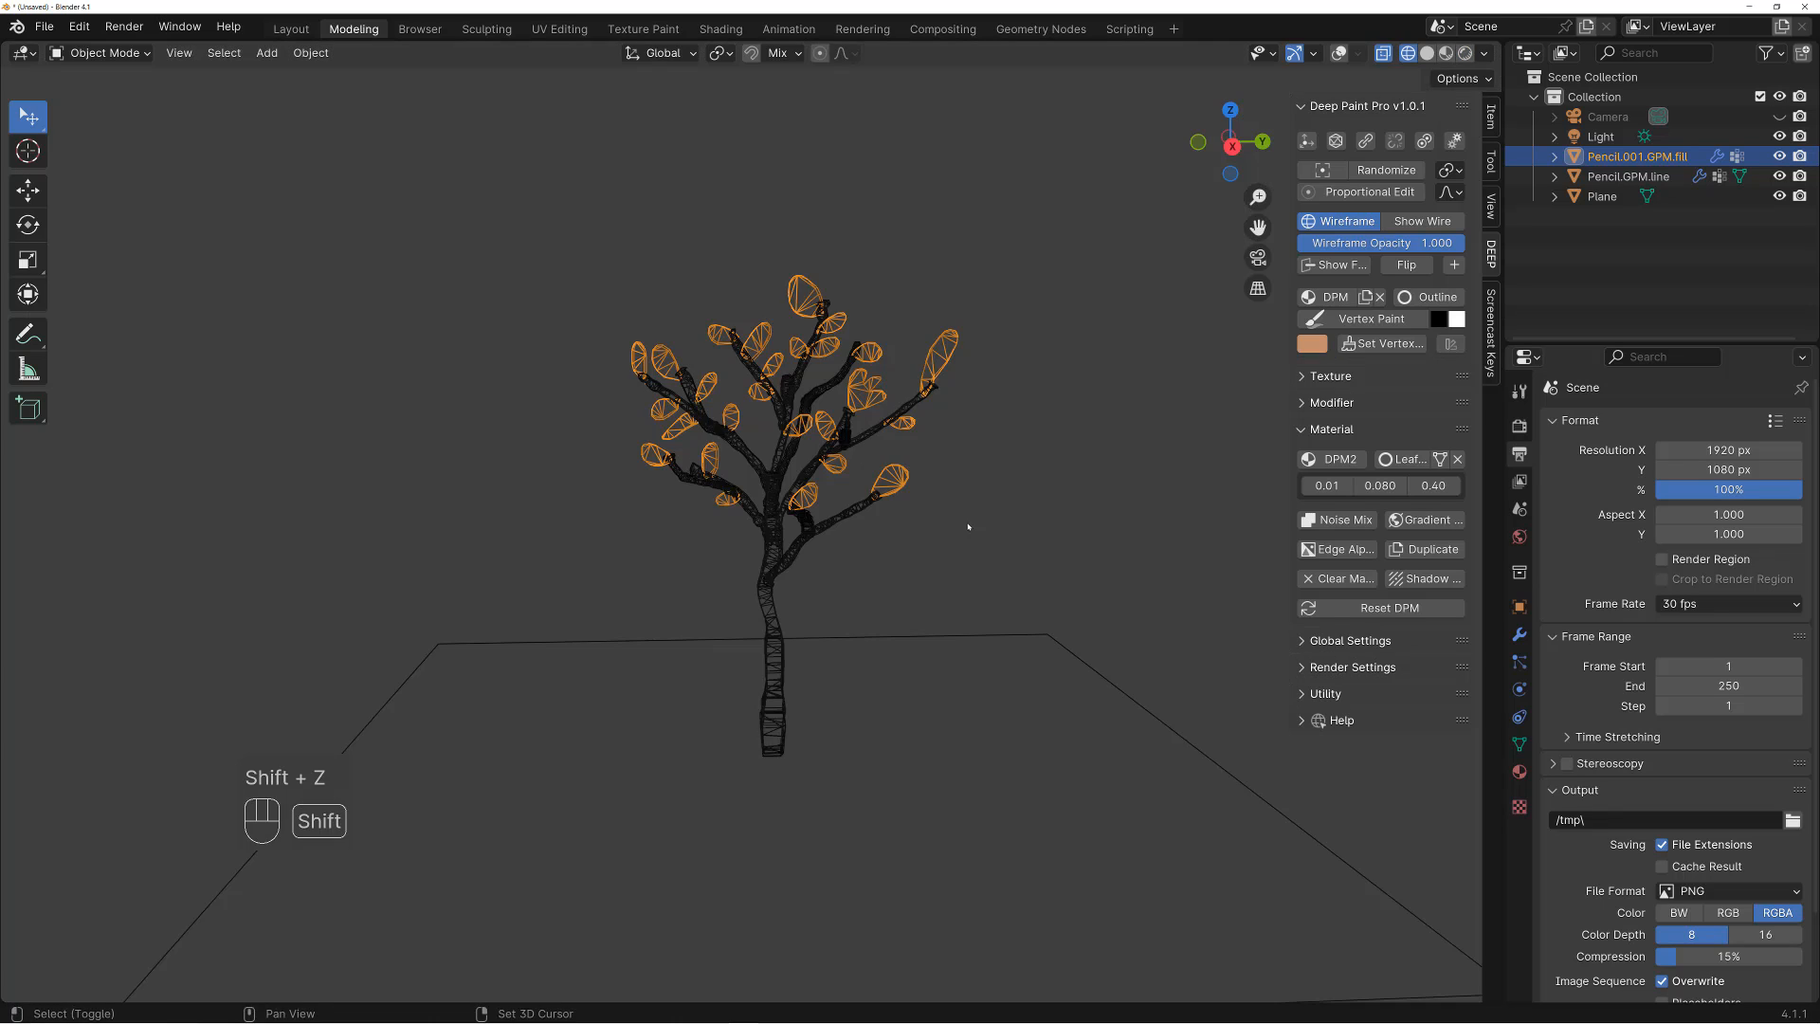
pyautogui.hotkey('shift', 'z')
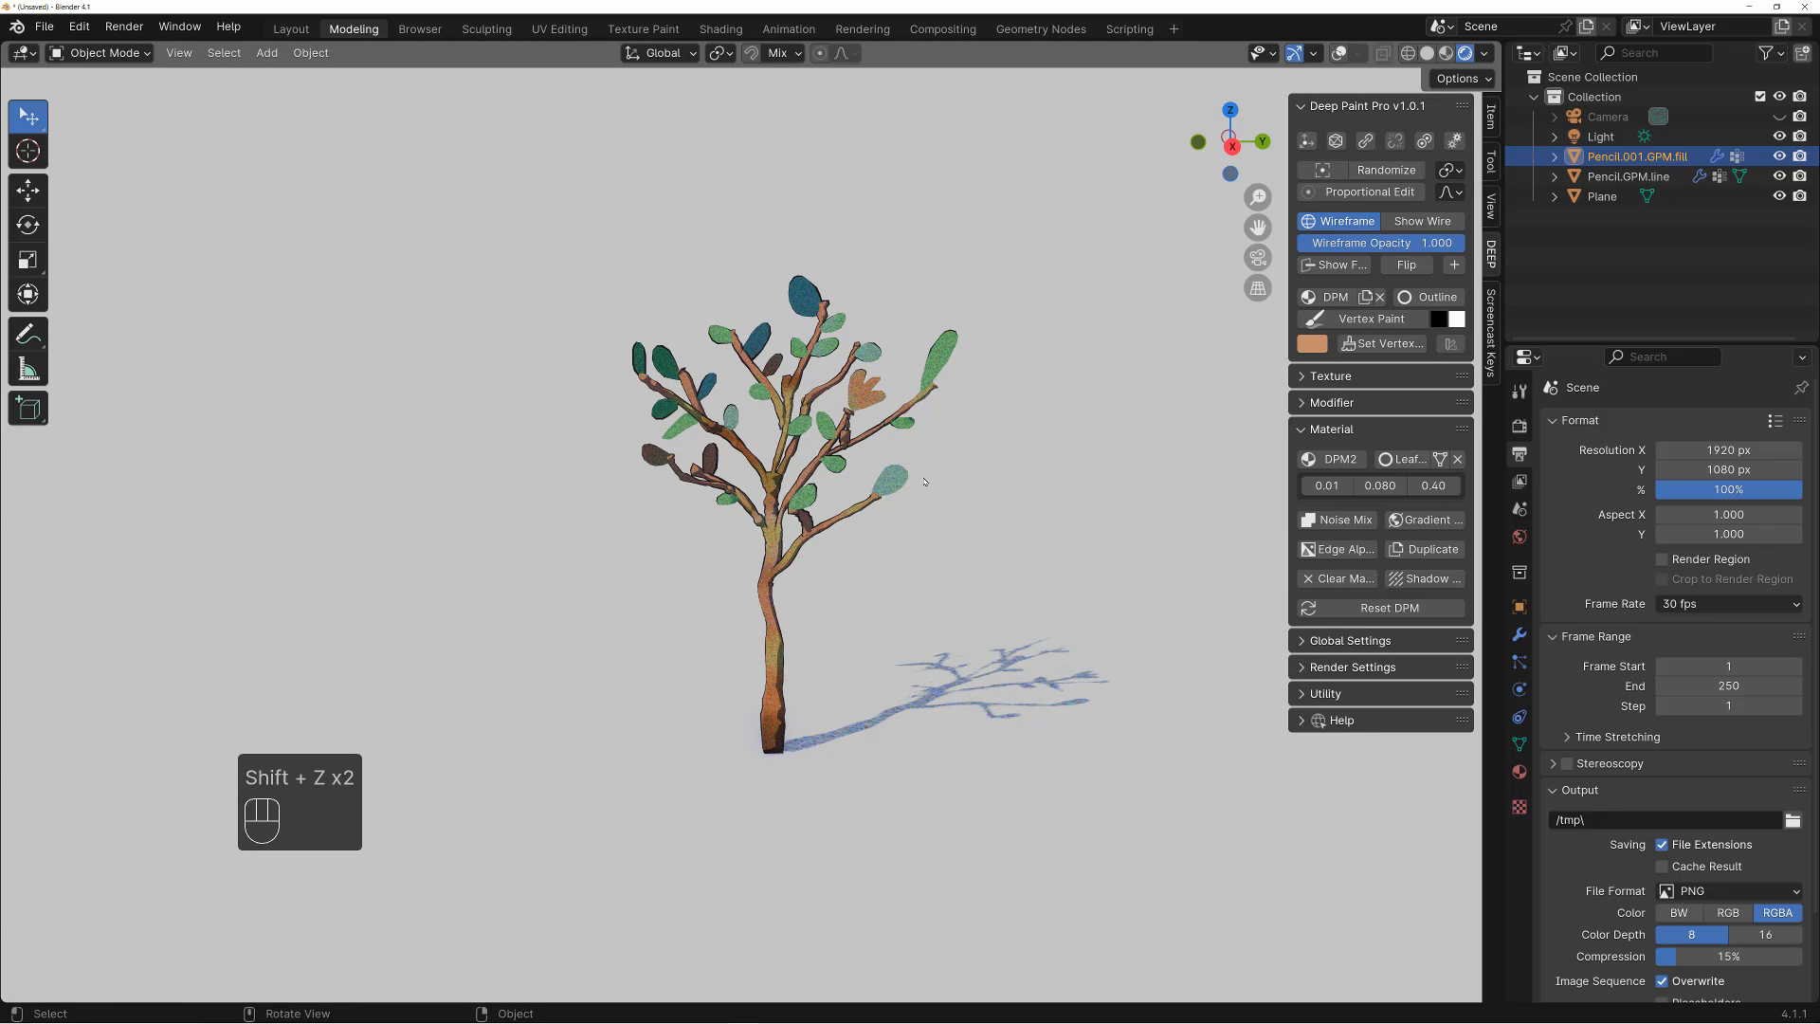
pyautogui.keyDown('alt'); pyautogui.moveTo(924, 481); pyautogui.dragTo(920, 410); pyautogui.keyUp('alt')
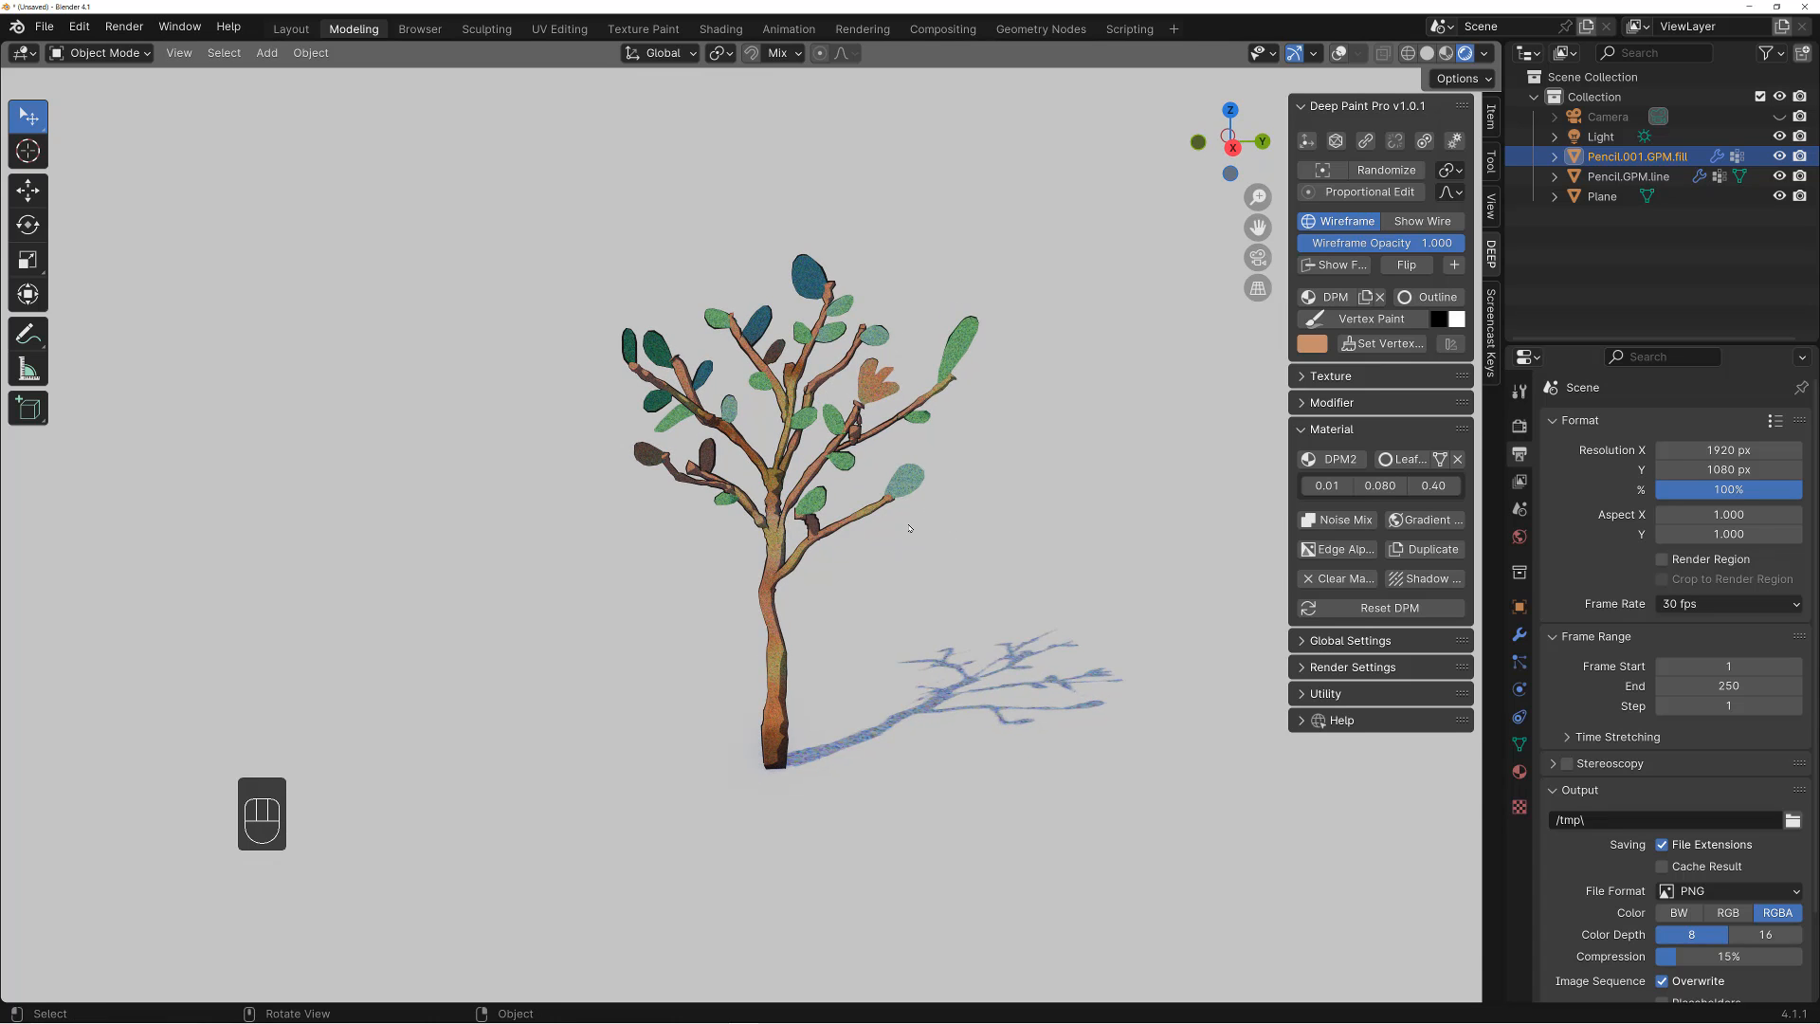
# Duplicate the leaves and trunk meshes together and move the copy along the negative Y axis, clear of the original tree
pyautogui.hotkey('shift', 'alt', 'z')
pyautogui.keyDown('shift'); pyautogui.click(888, 522); pyautogui.keyUp('shift')
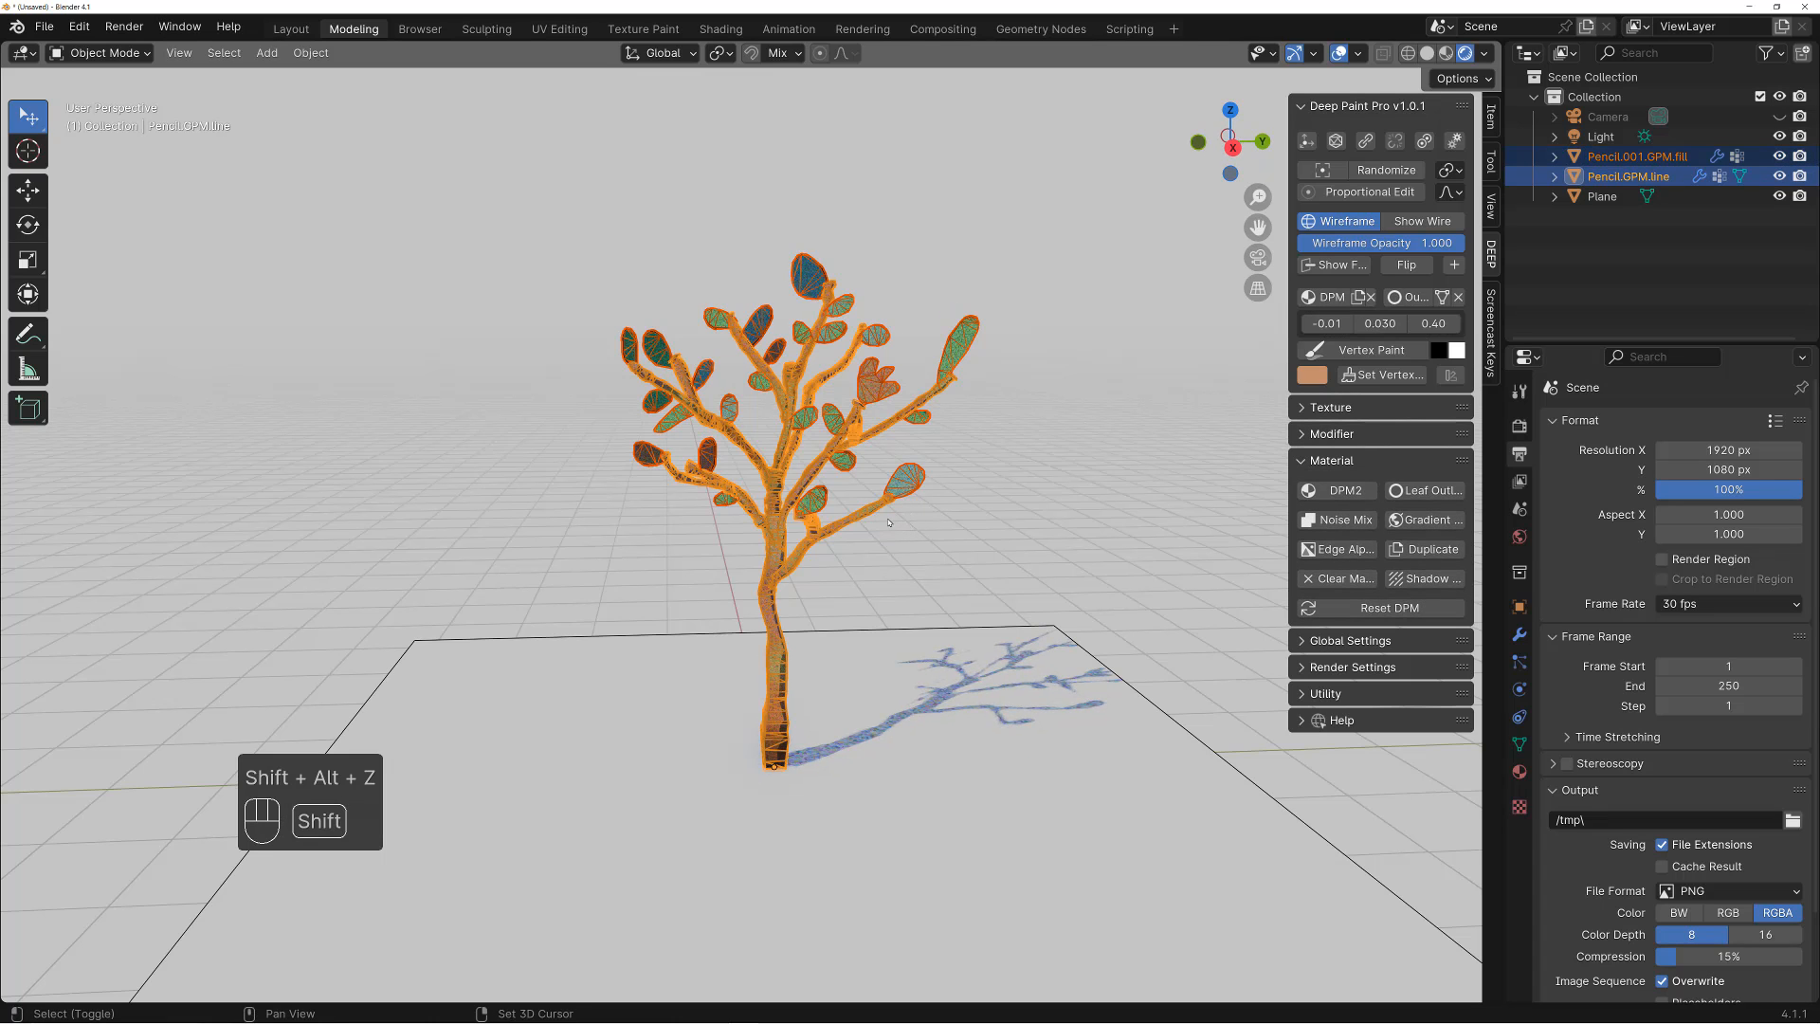
pyautogui.hotkey('shift', 'd')
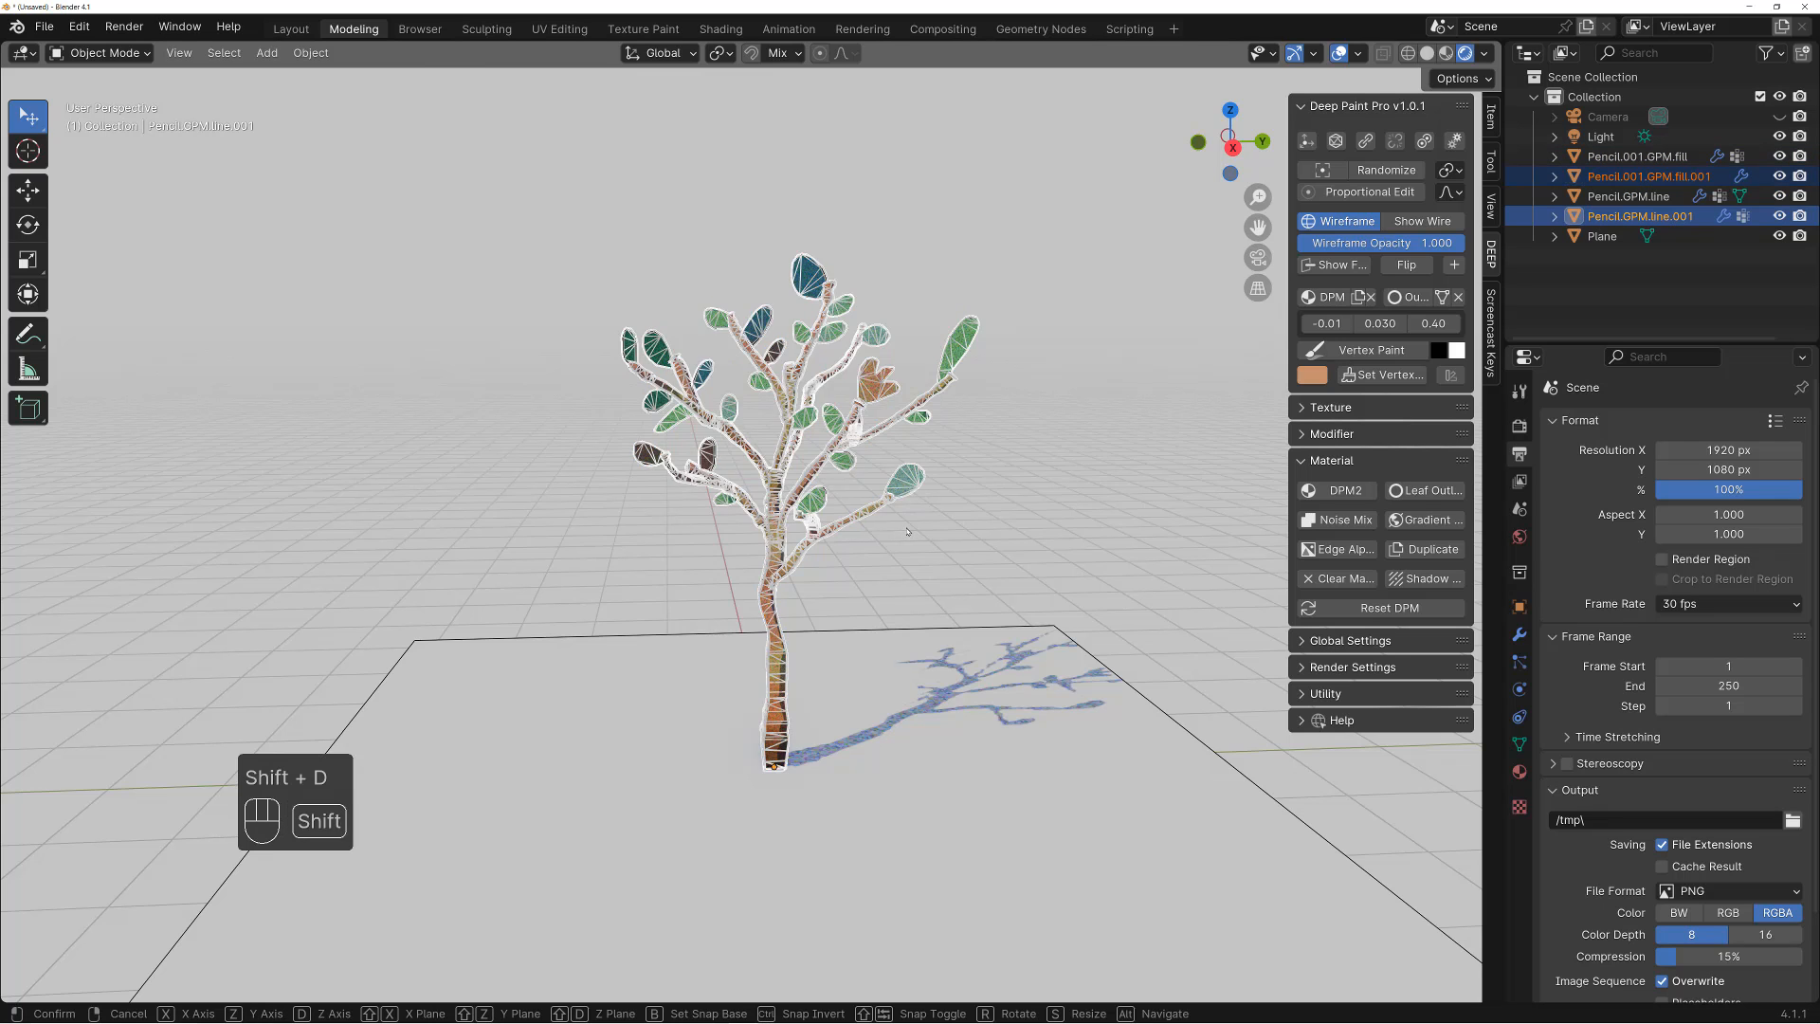
pyautogui.press('y')
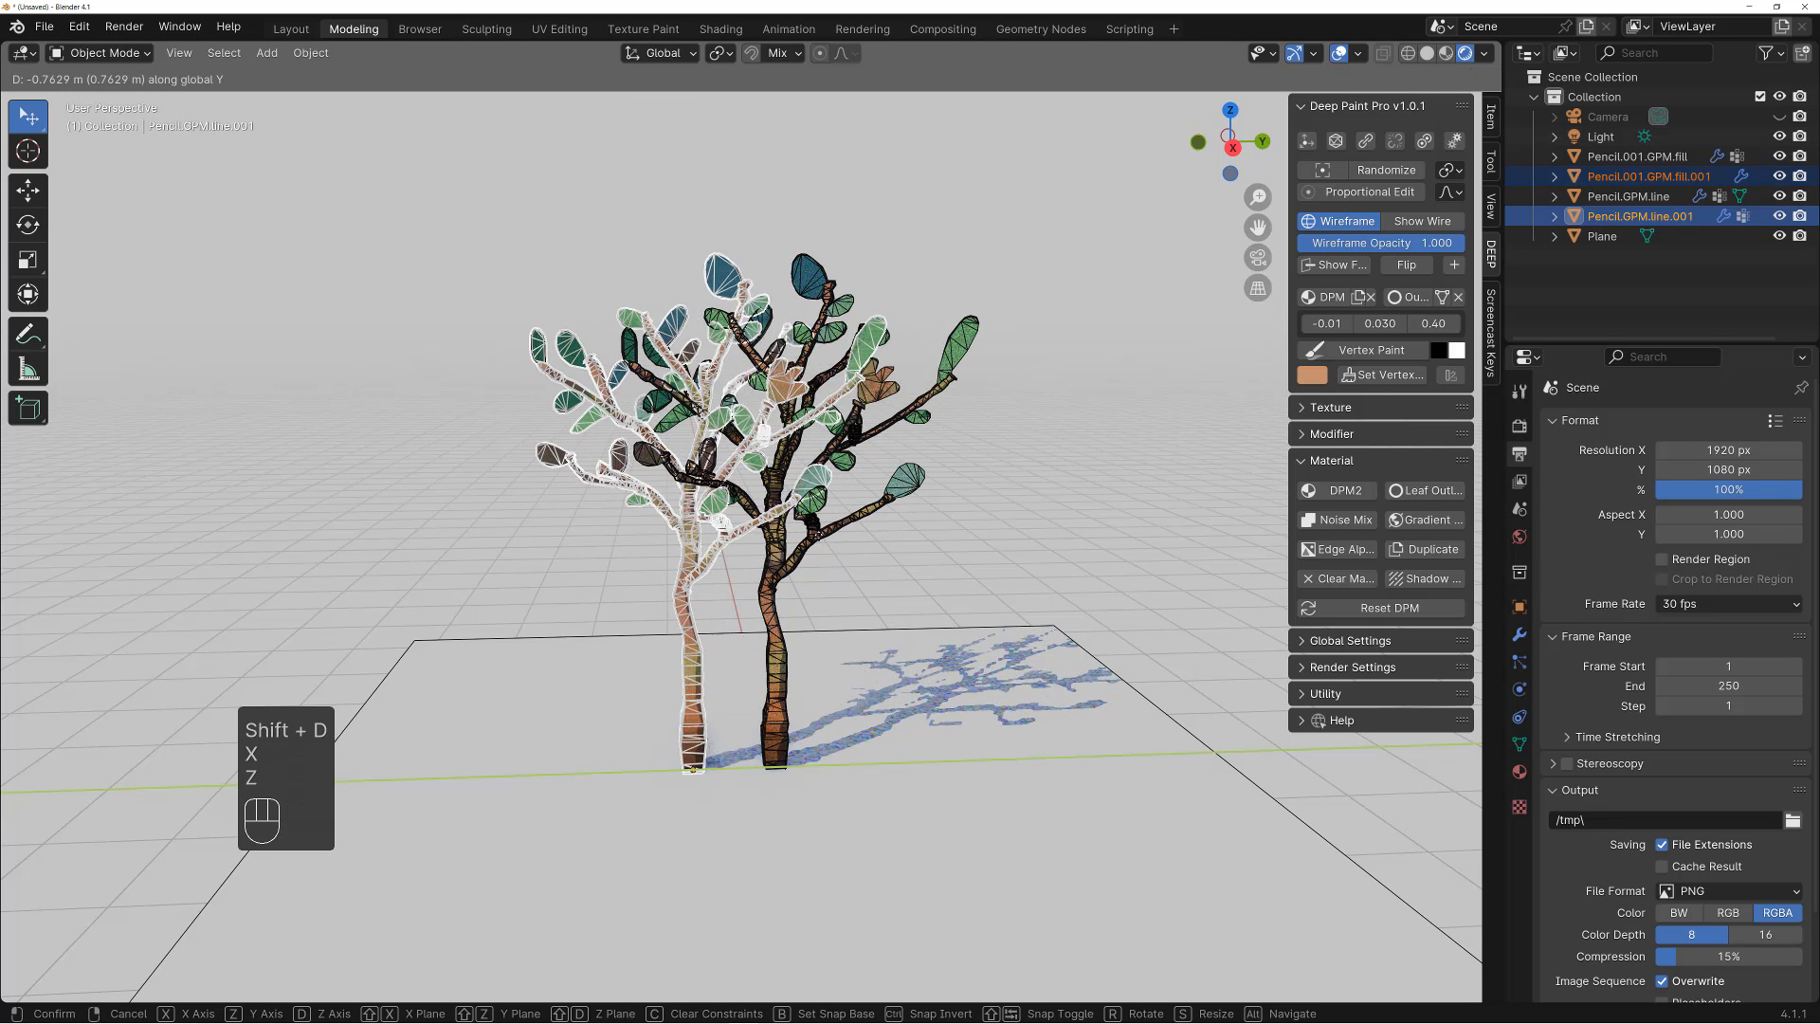
pyautogui.click(540, 572)
pyautogui.click(540, 572)
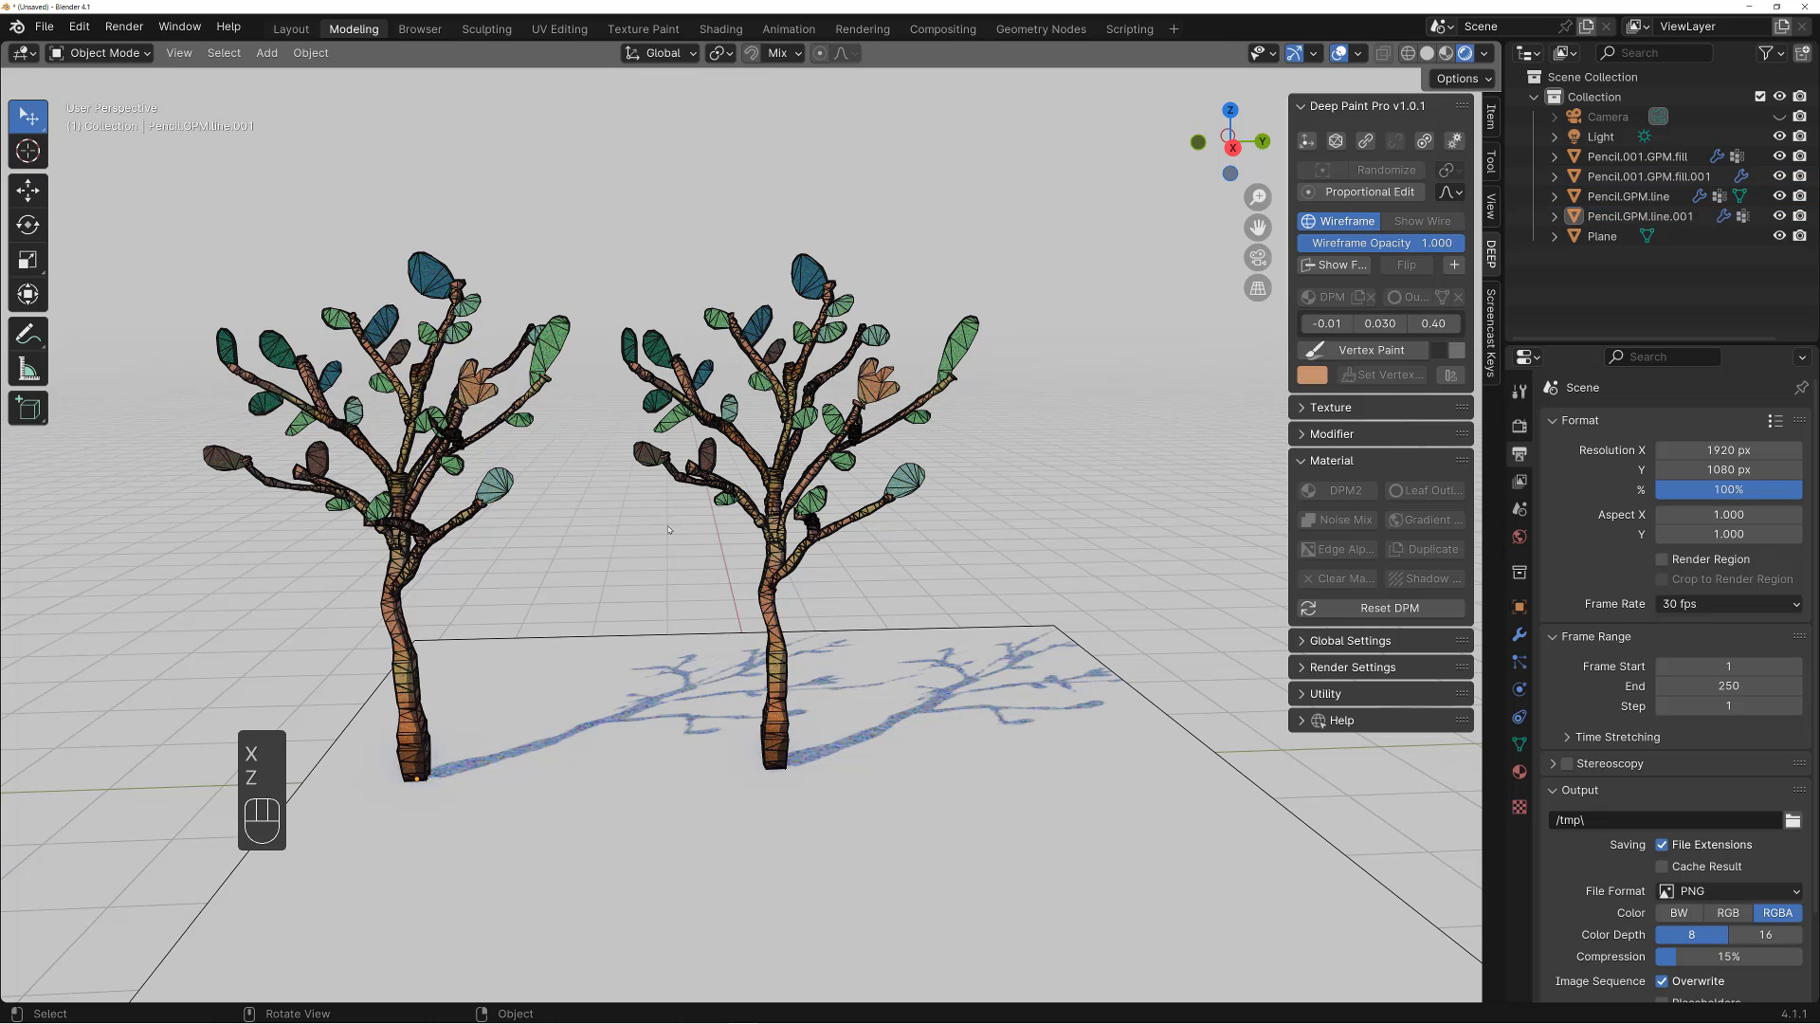
pyautogui.hotkey('shift', 'z')
pyautogui.hotkey('shift', 'z')
pyautogui.hotkey('shift', 'alt', 'z')
# Select the original tree's trunk and leaves in turn and examine both trees in rendered shading without overlays
pyautogui.click(858, 503)
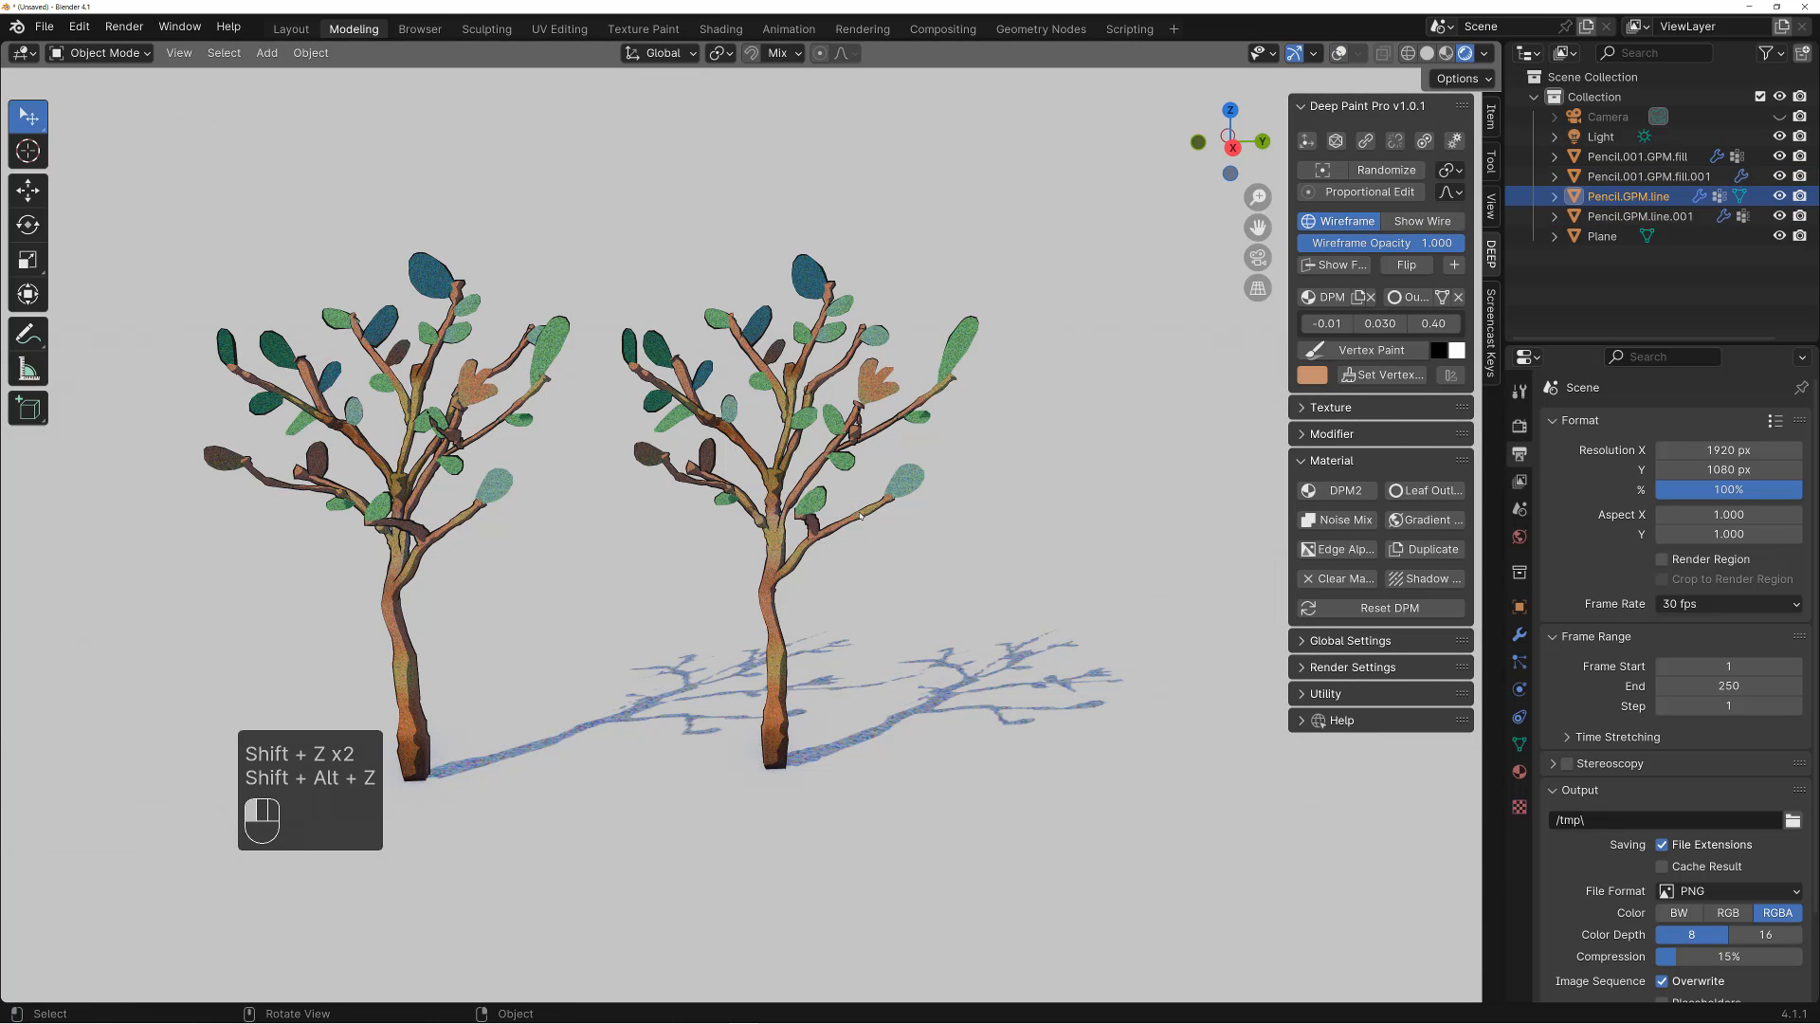
pyautogui.hotkey('shift', 'z')
pyautogui.hotkey('shift', 'z')
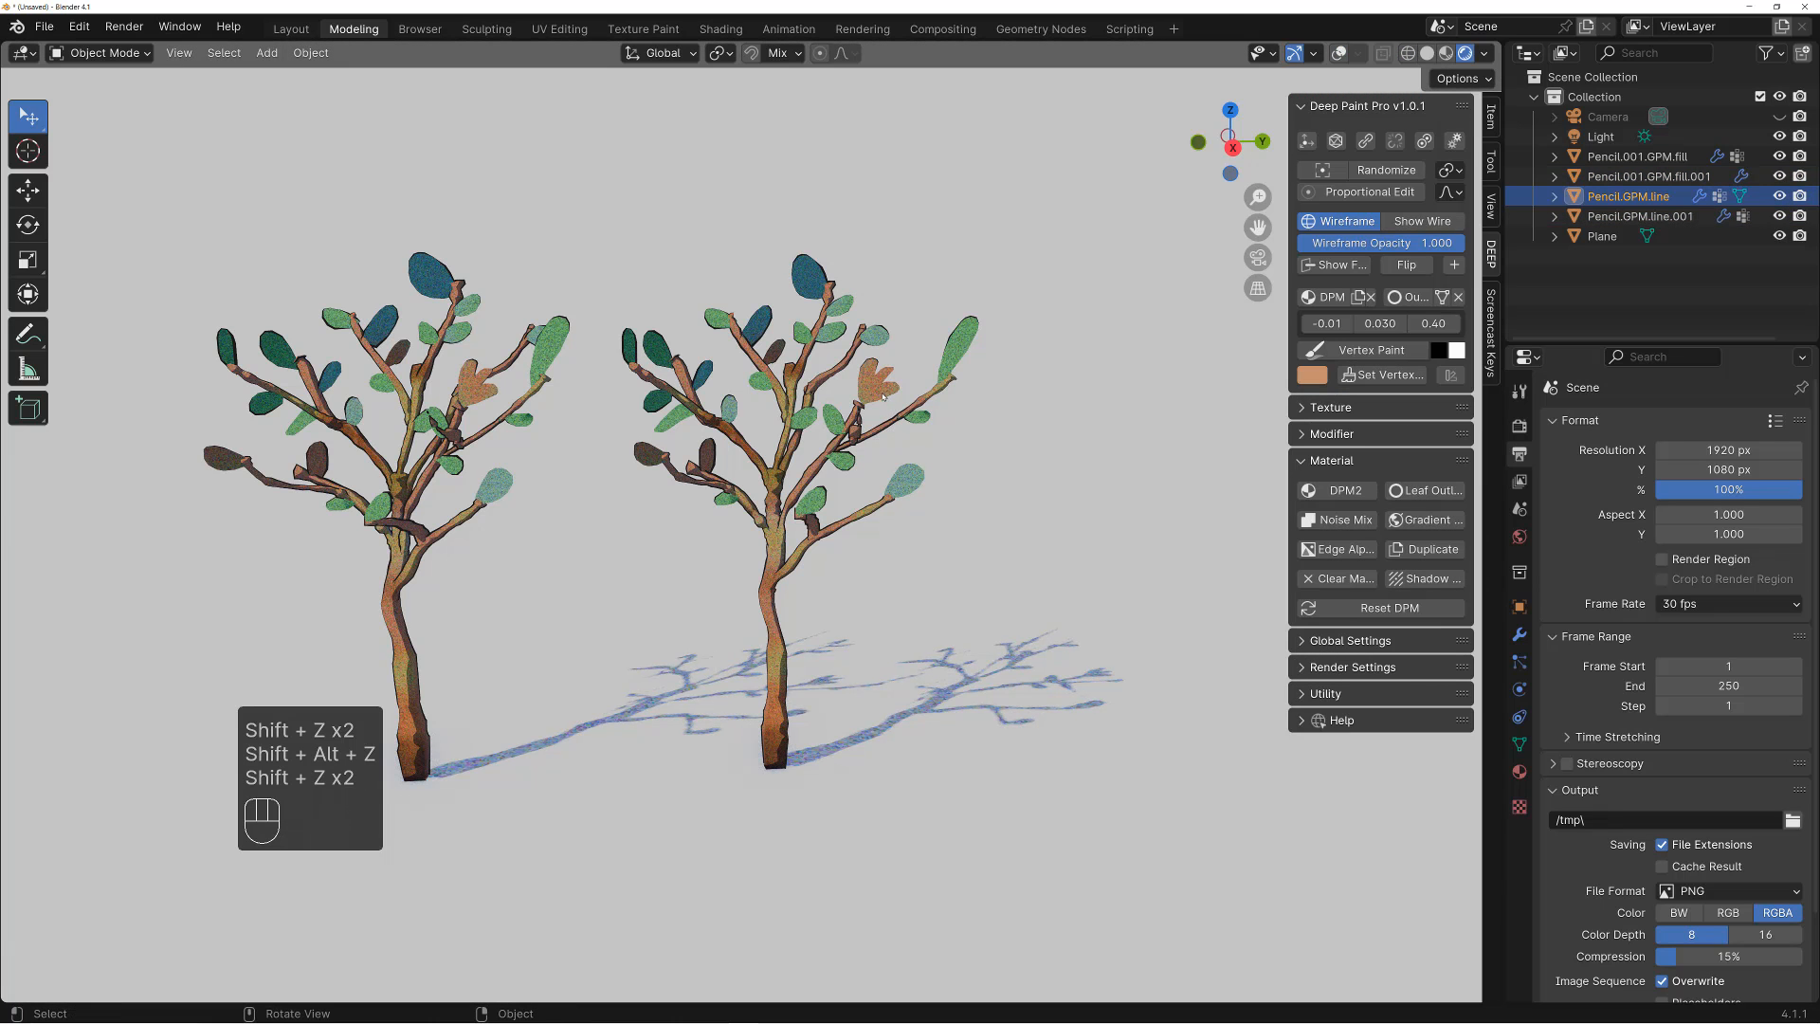
pyautogui.click(881, 396)
pyautogui.hotkey('shift', 'z')
pyautogui.hotkey('shift', 'z')
pyautogui.moveTo(881, 396)
pyautogui.keyDown('alt'); pyautogui.mouseDown()
pyautogui.moveTo(895, 558)
pyautogui.moveTo(921, 519)
pyautogui.mouseUp(); pyautogui.keyUp('alt')
pyautogui.hotkey('shift', 'alt', 'z')
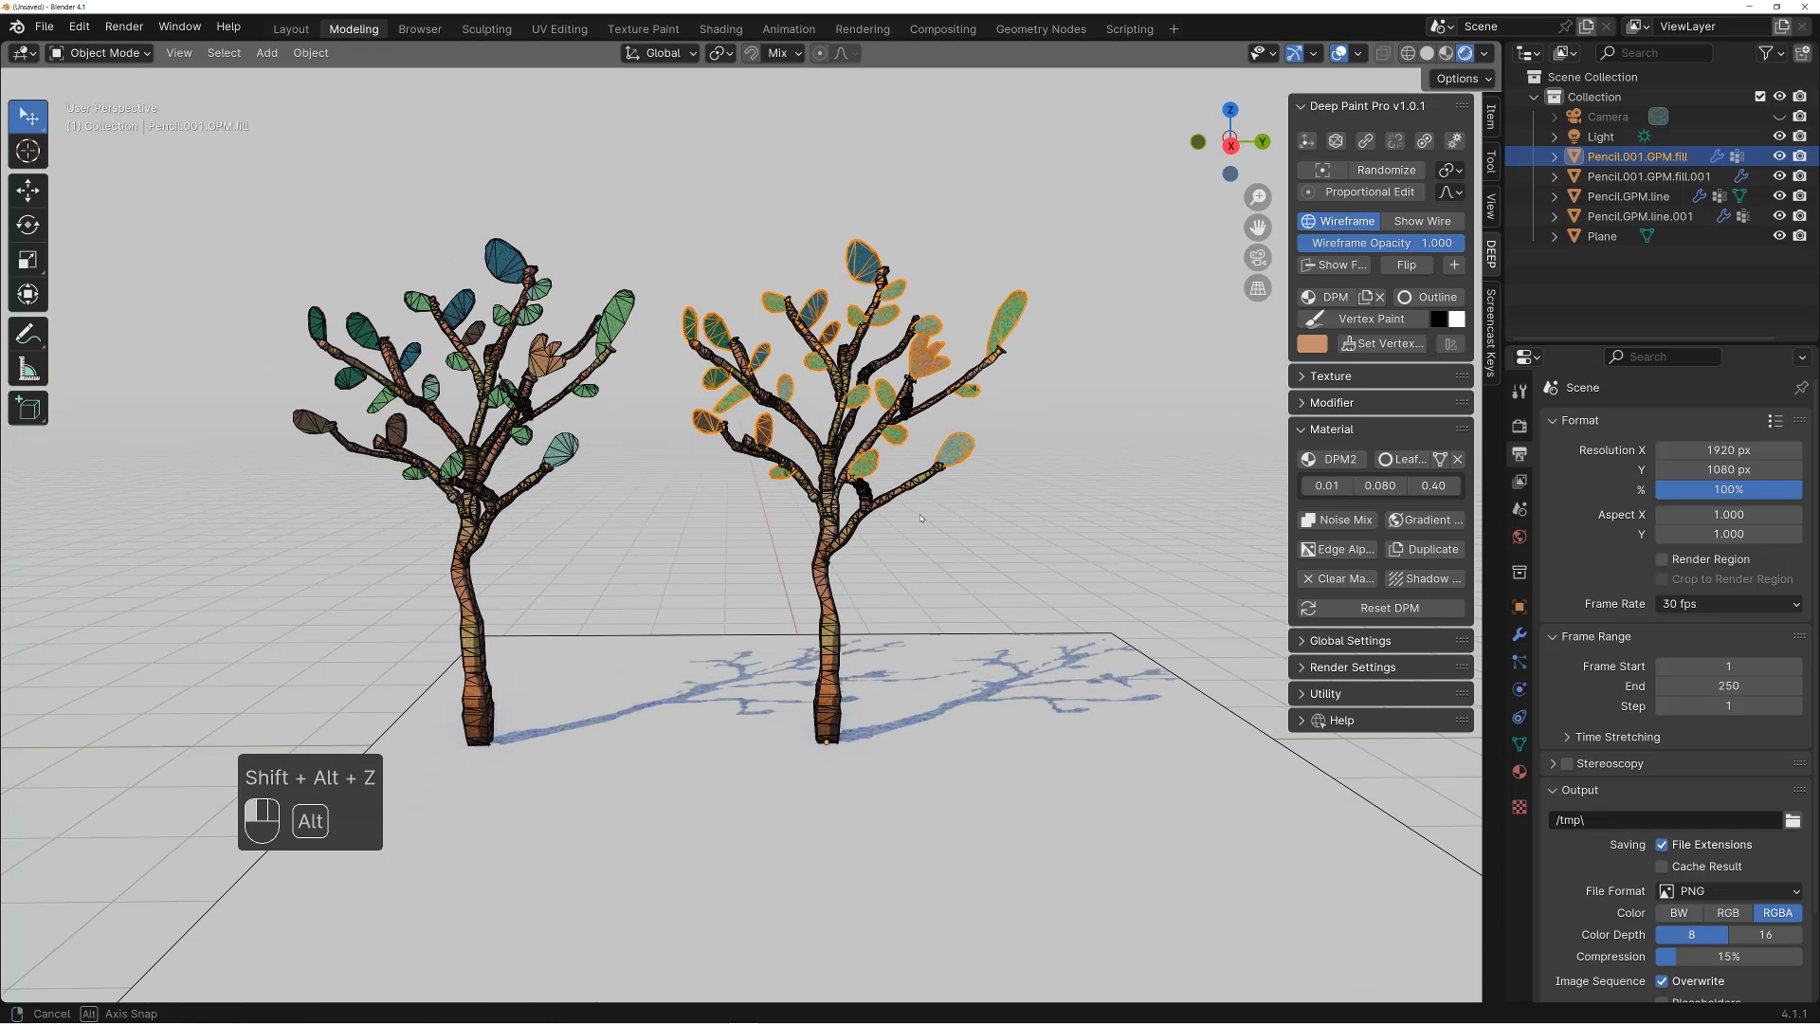
# Select the original tree's leaves and trunk together, display the trunk's modifiers, and compare both trees with and without overlays
pyautogui.keyDown('shift'); pyautogui.click(934, 491); pyautogui.keyUp('shift')
pyautogui.hotkey('shift', 'z')
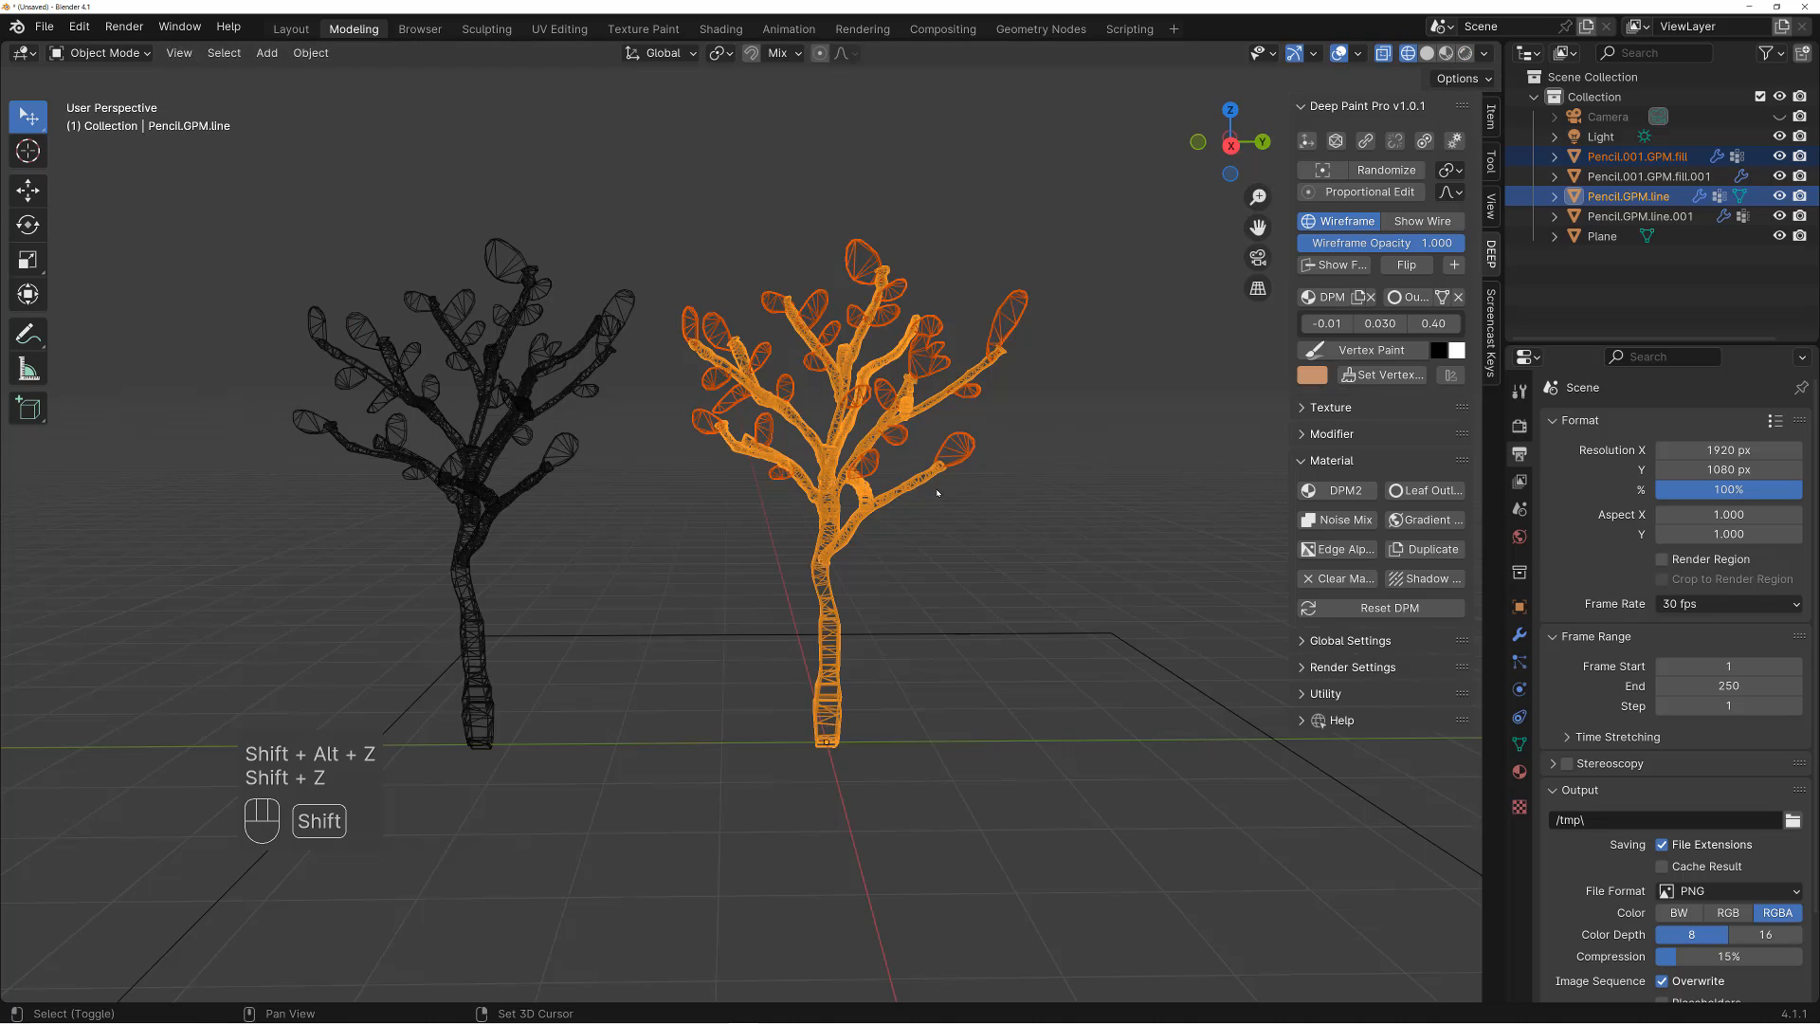
pyautogui.hotkey('shift', 'z')
pyautogui.click(1519, 636)
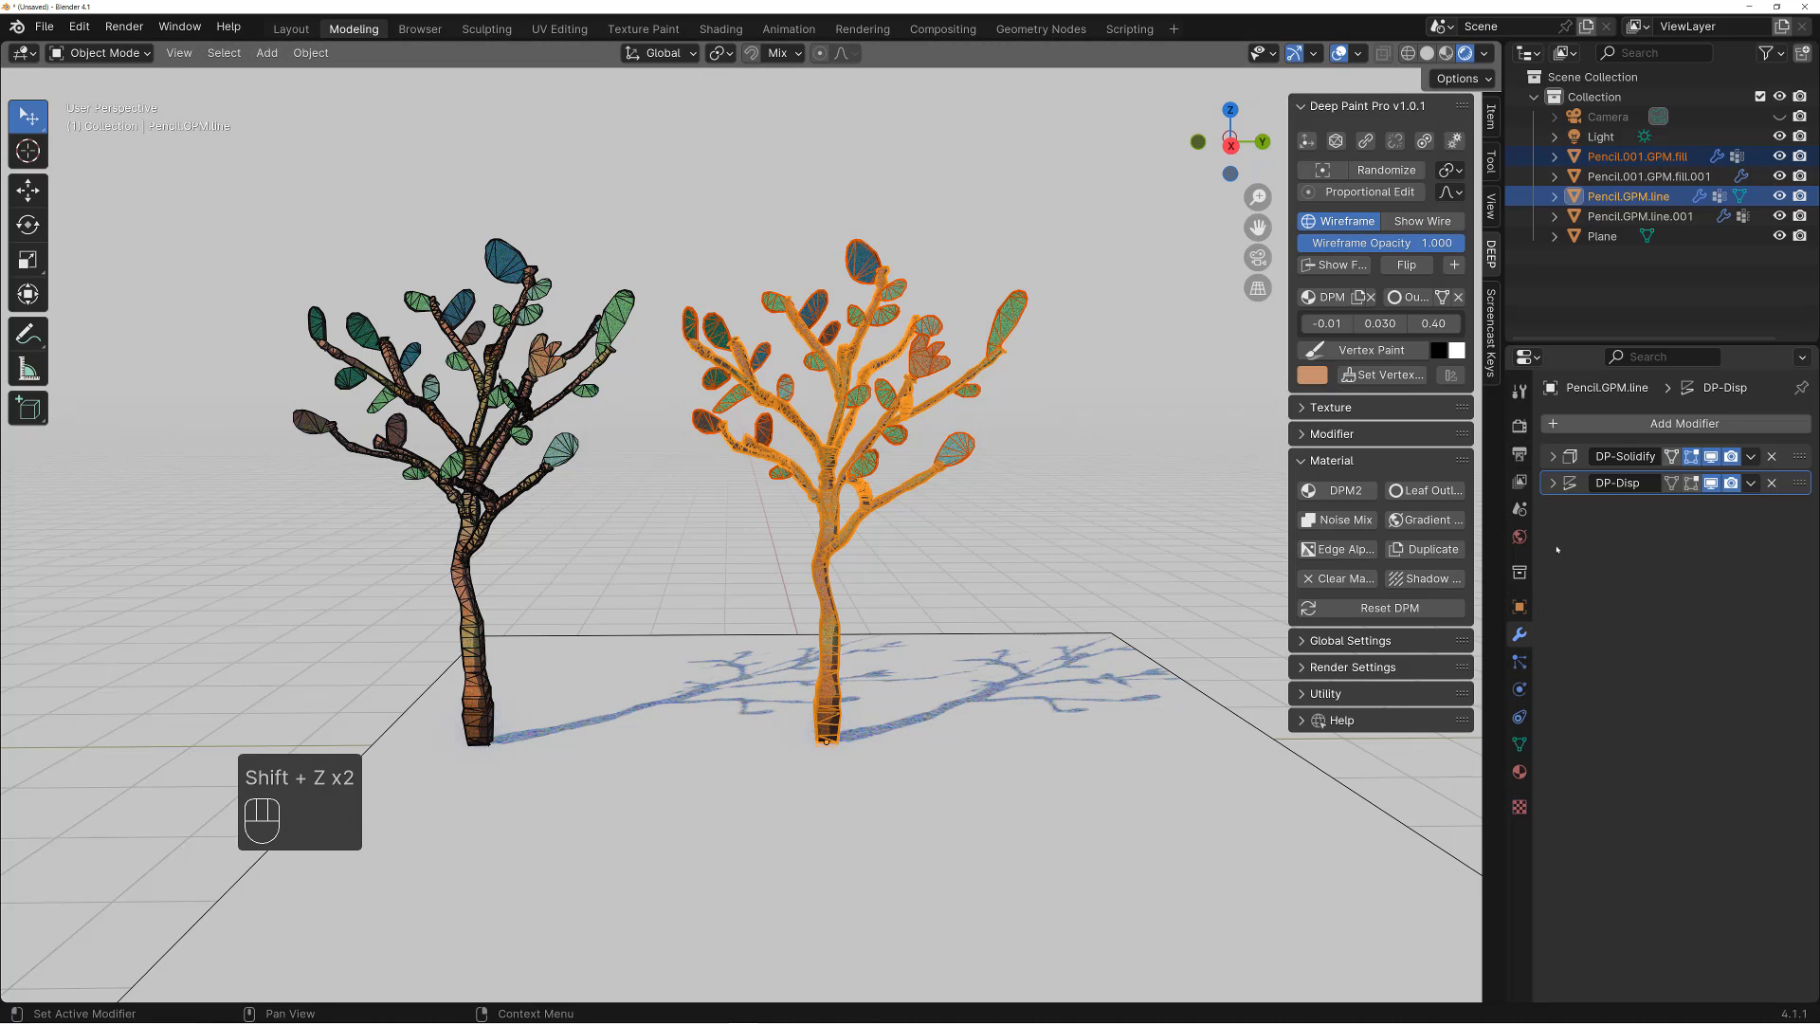
pyautogui.click(1095, 501)
pyautogui.moveTo(1094, 502); pyautogui.dragTo(1047, 508, button='middle')
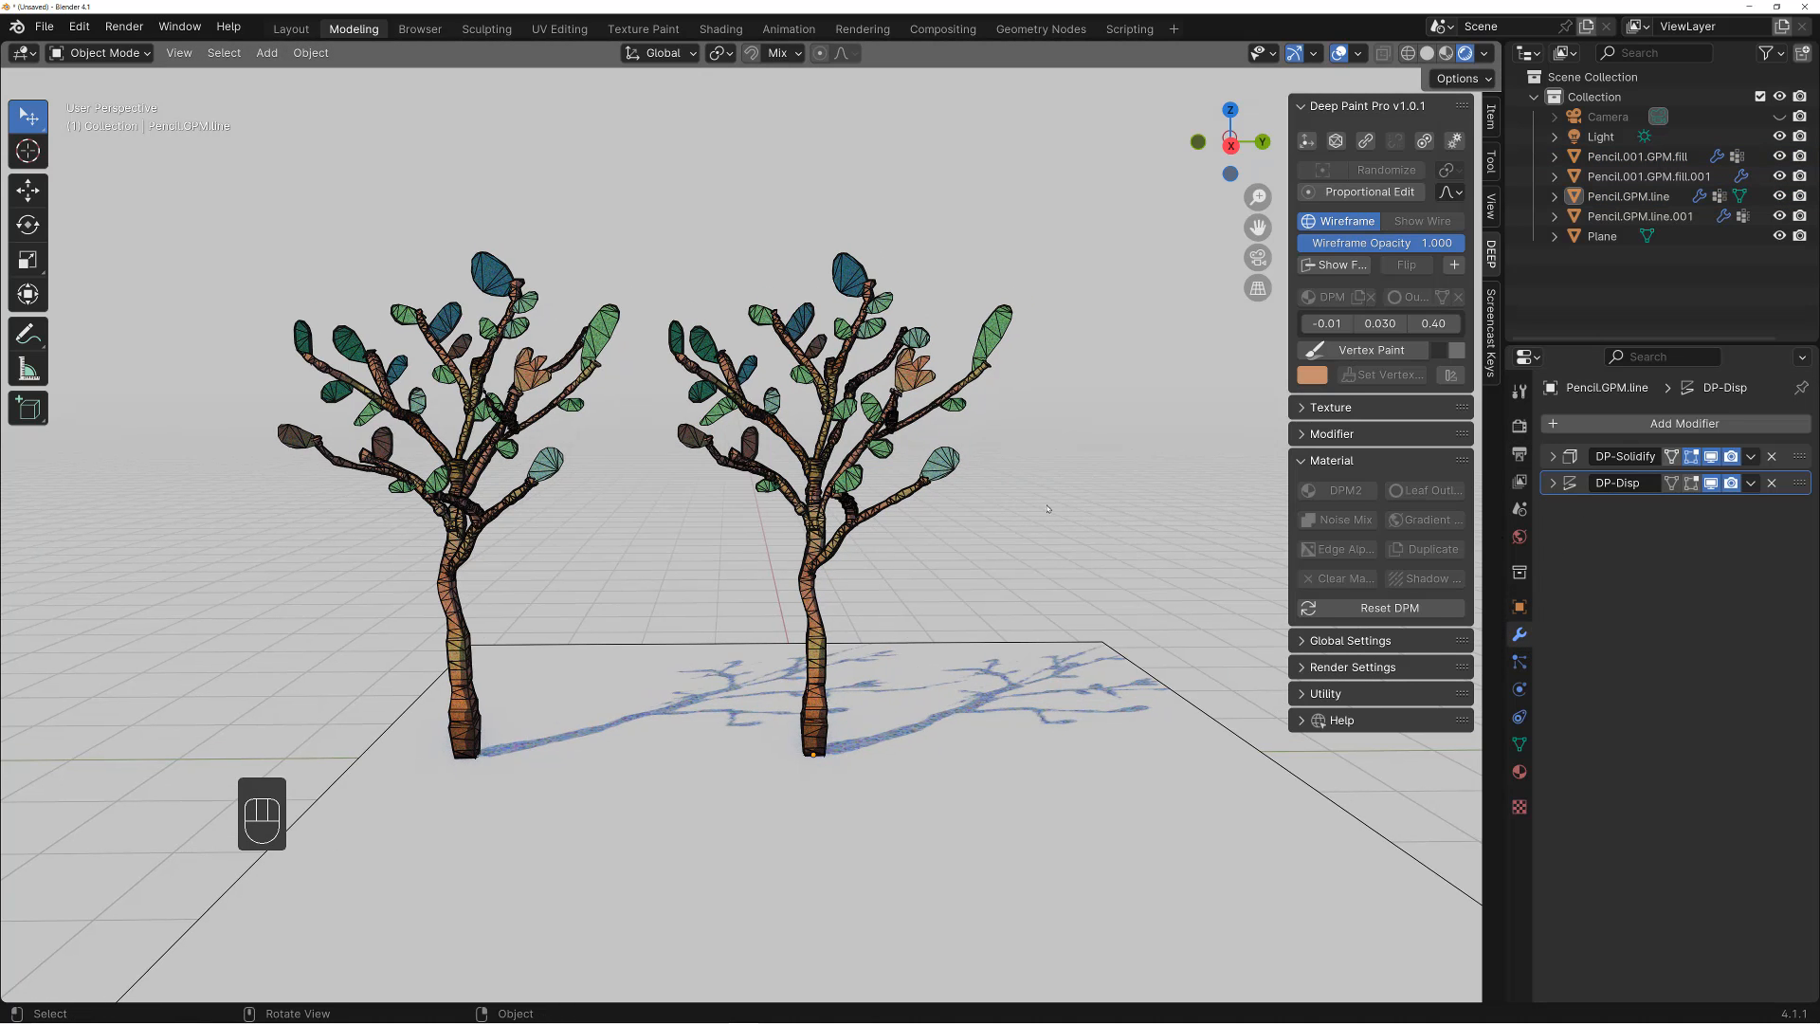
pyautogui.hotkey('shift', 'z')
pyautogui.hotkey('shift', 'z')
pyautogui.hotkey('shift', 'alt', 'z')
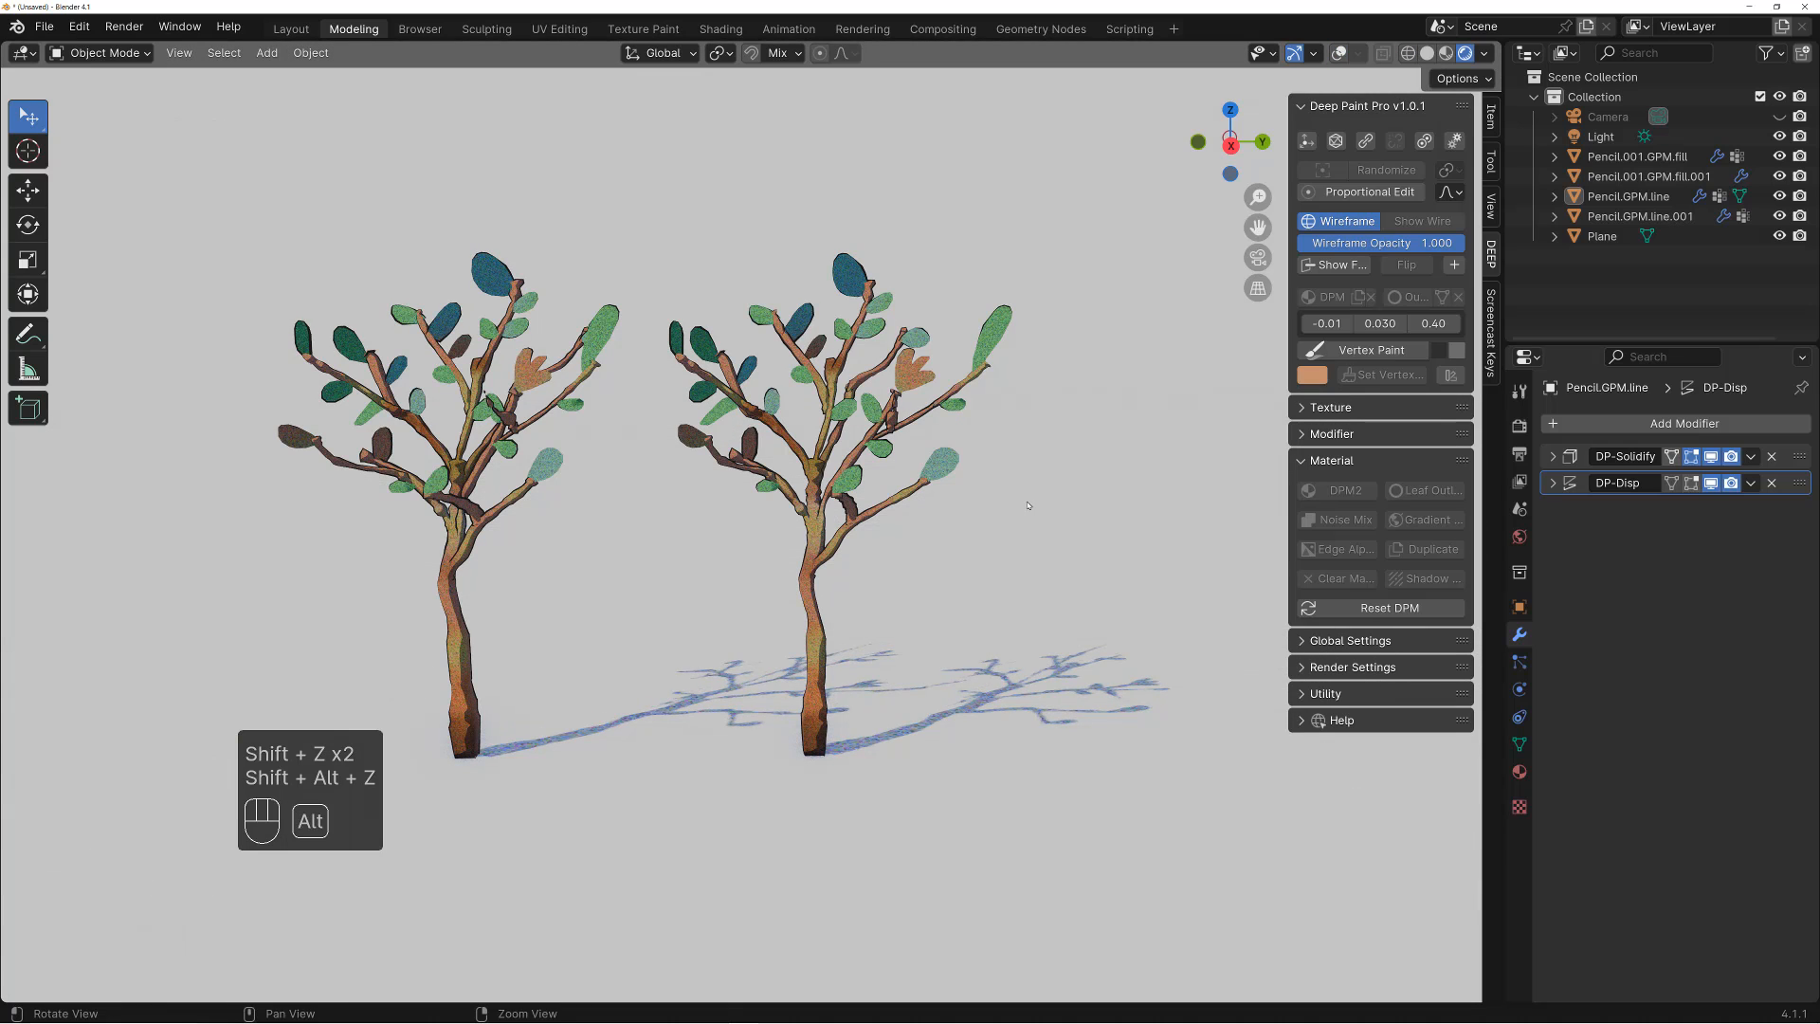
pyautogui.keyDown('alt'); pyautogui.moveTo(1149, 511); pyautogui.dragTo(1015, 502); pyautogui.keyUp('alt')
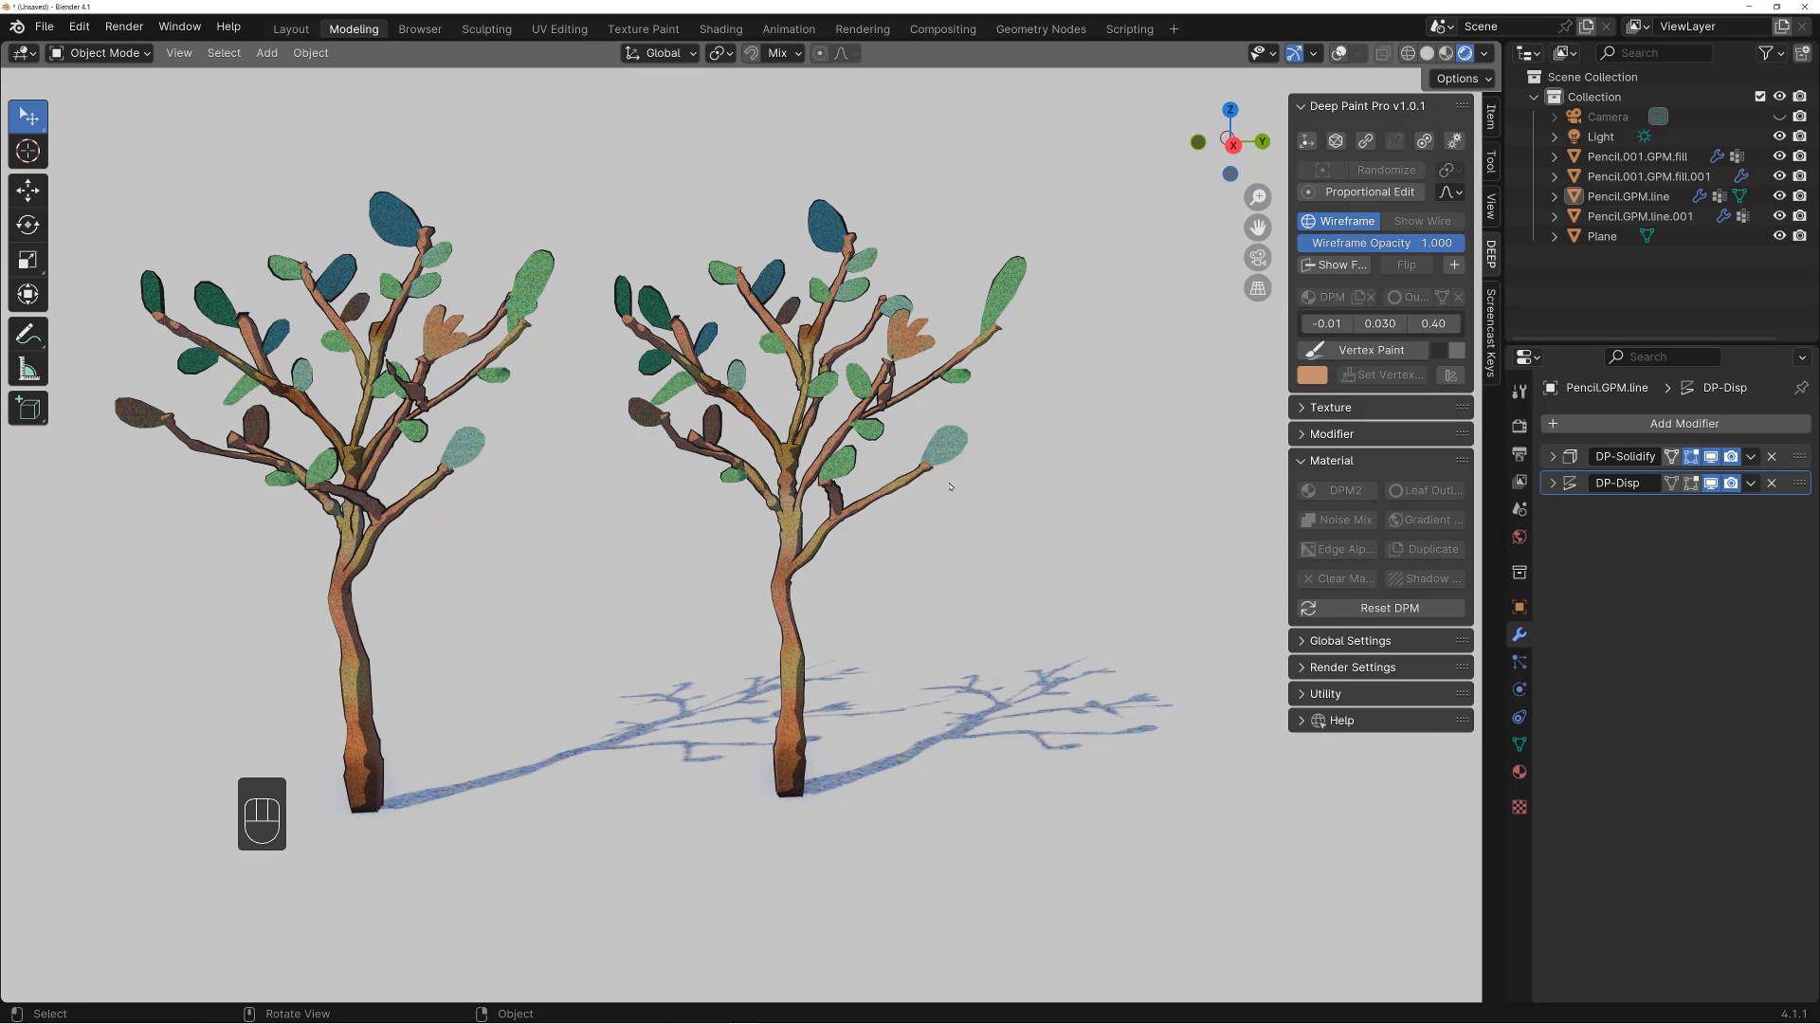
# Convert the original tree's trunk to a plain mesh with Visual Geometry to Mesh, applying its modifiers
pyautogui.hotkey('shift', 'alt', 'z')
pyautogui.click(892, 497)
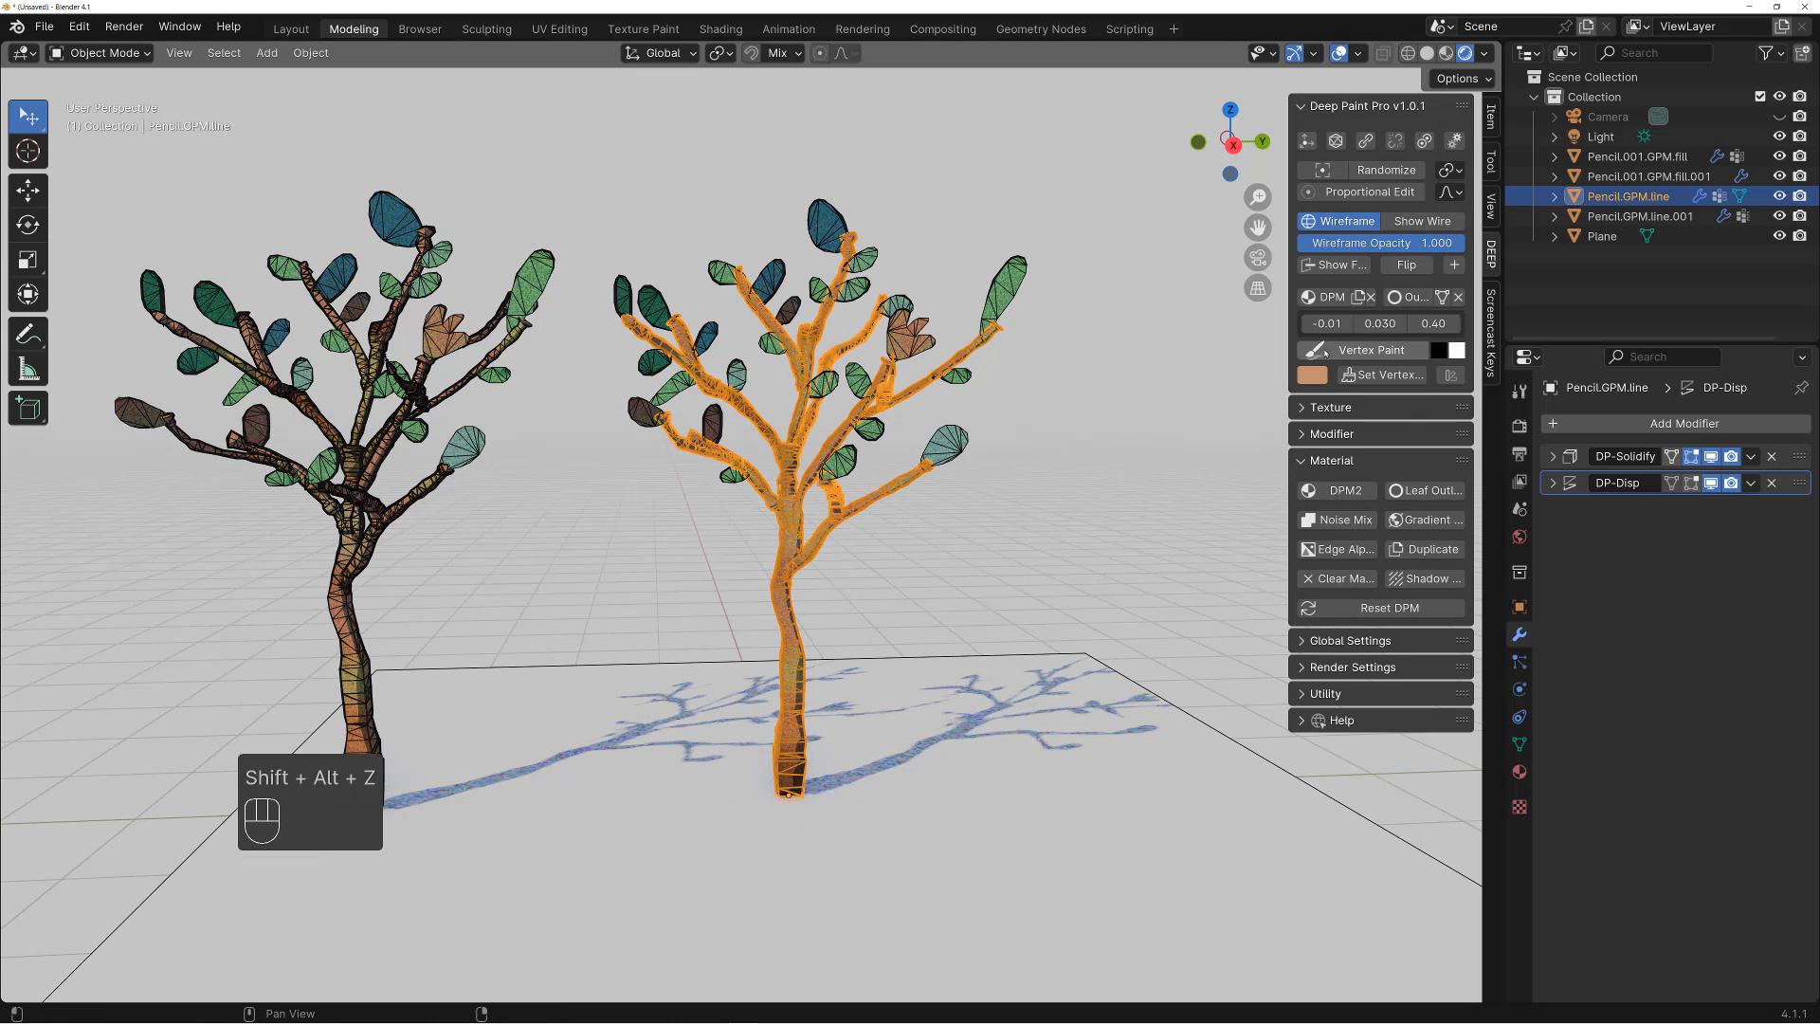
pyautogui.click(1338, 142)
pyautogui.click(1078, 365)
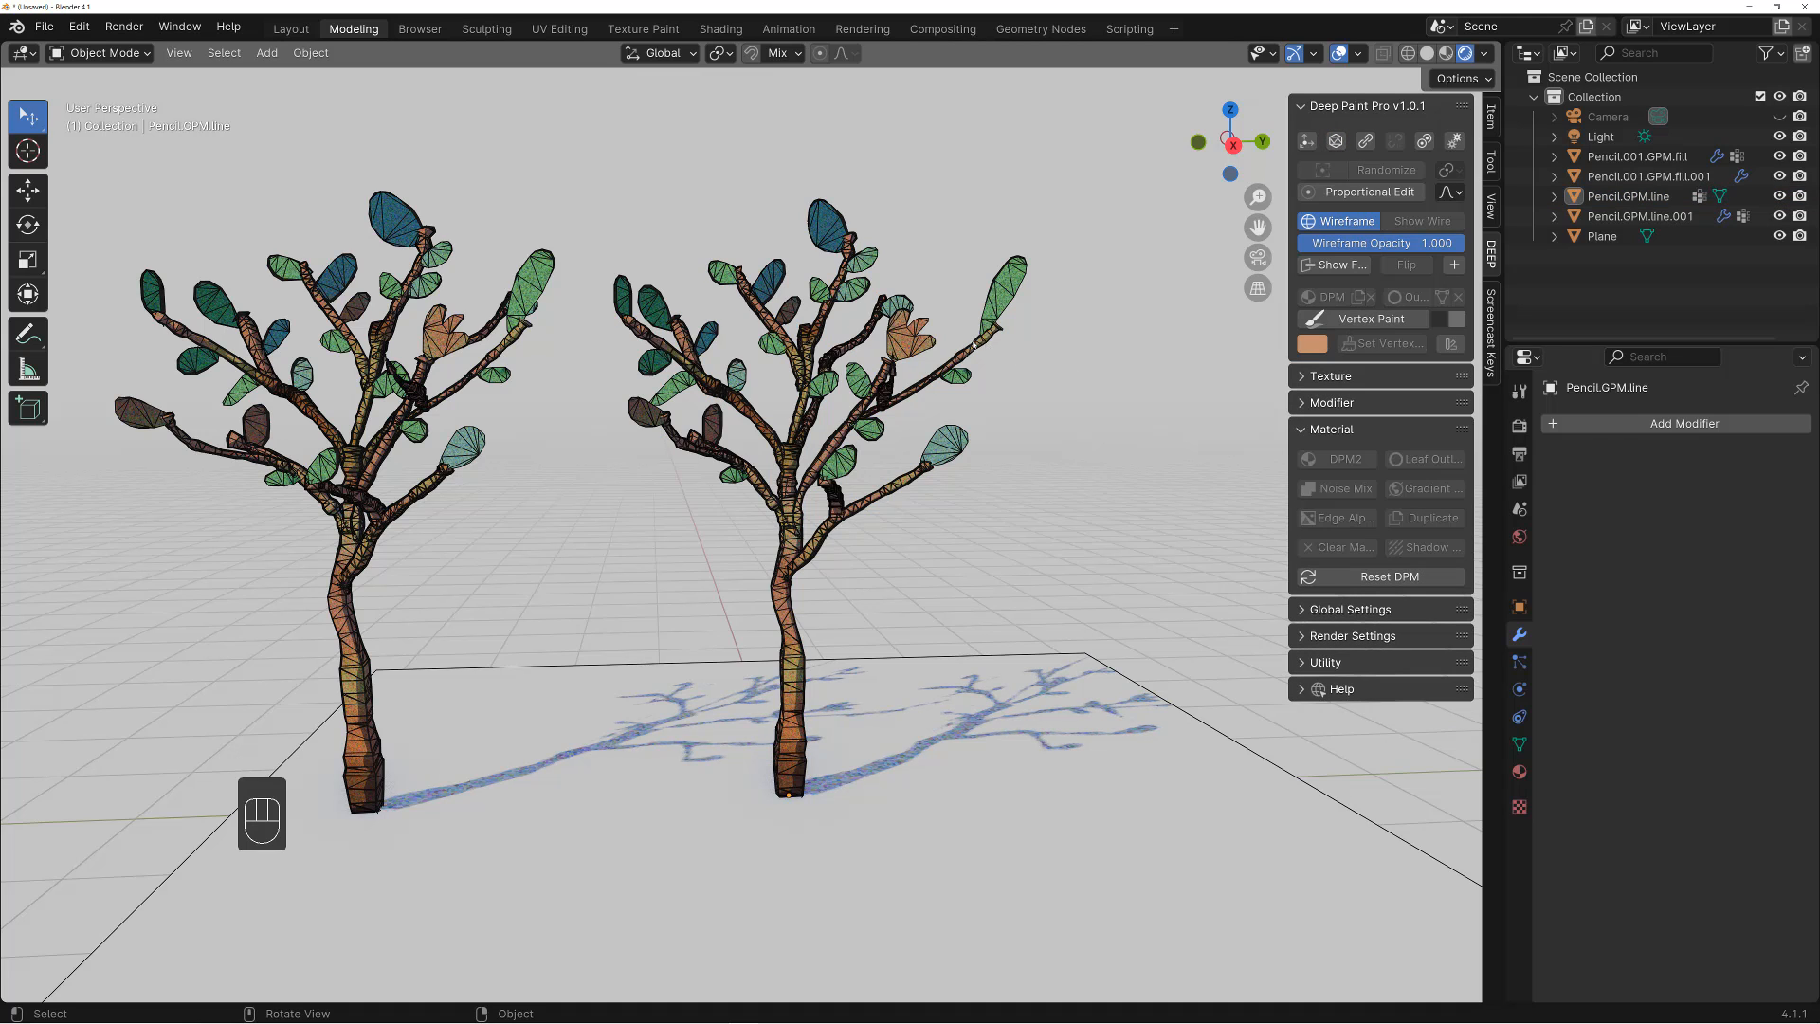
# Convert the original tree's leaves to a plain mesh with Visual Geometry to Mesh
pyautogui.click(970, 347)
pyautogui.moveTo(1068, 358); pyautogui.dragTo(1046, 378, button='middle')
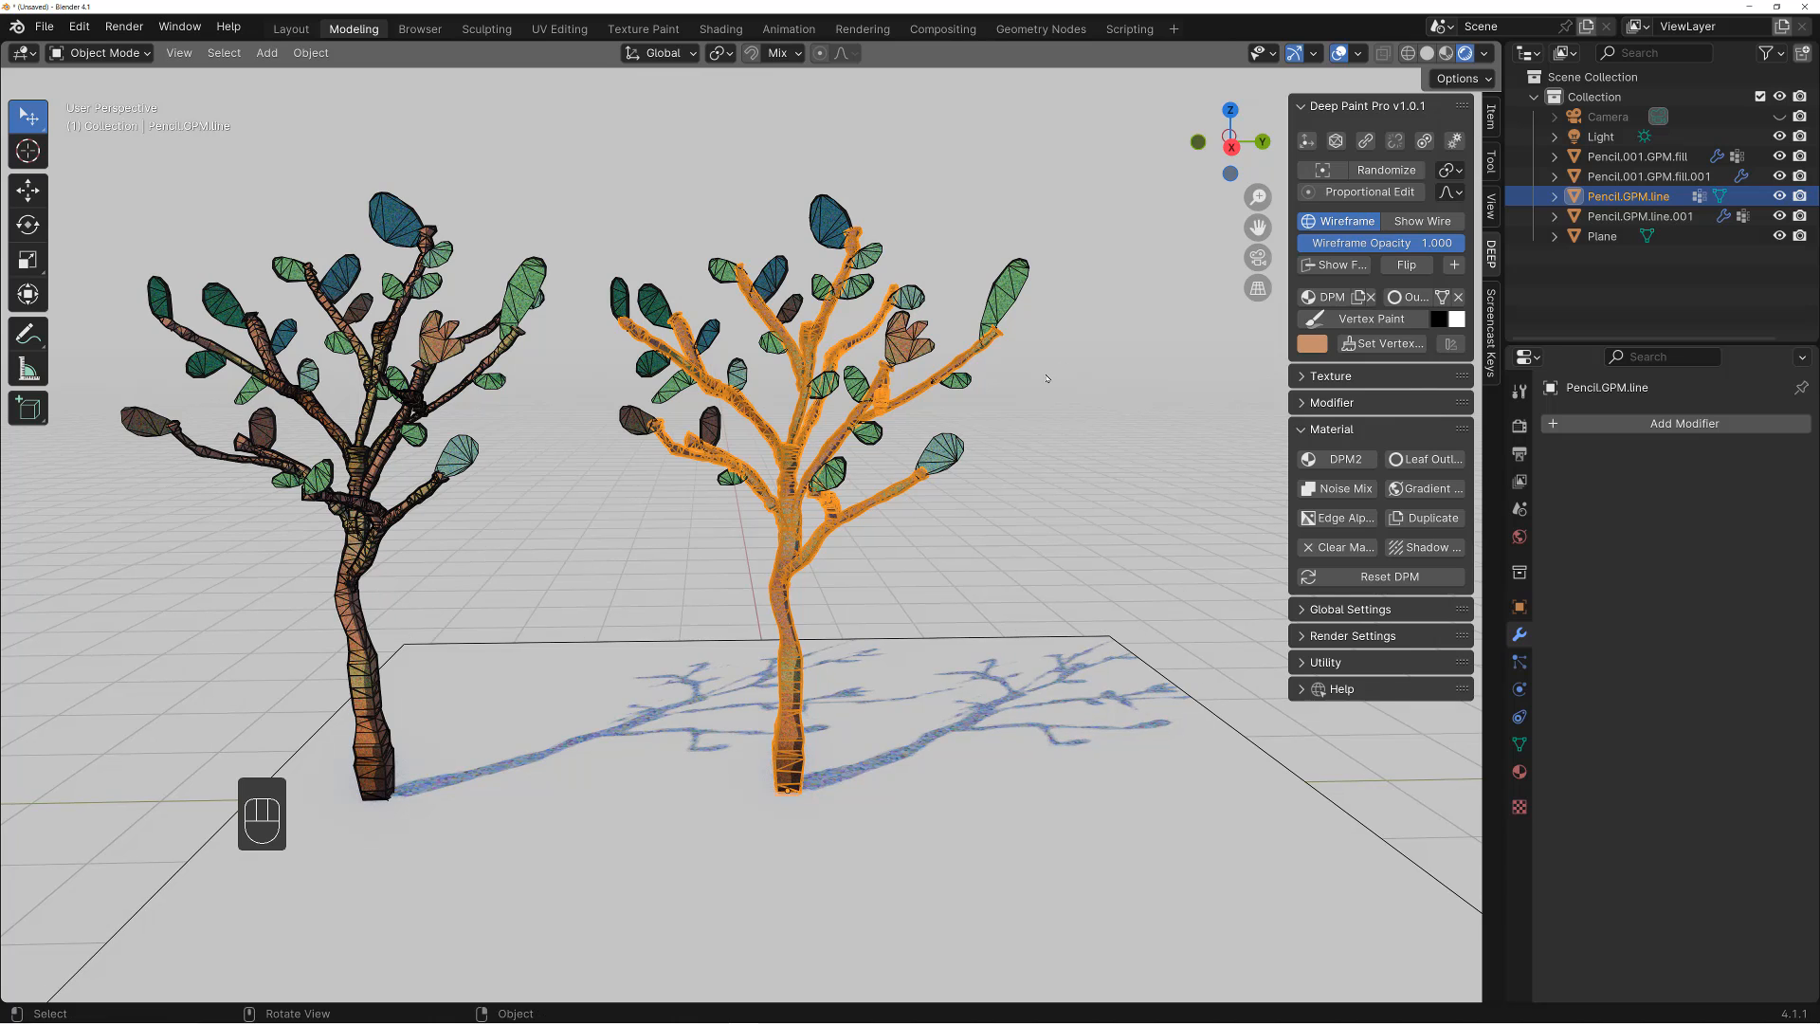
pyautogui.click(1335, 142)
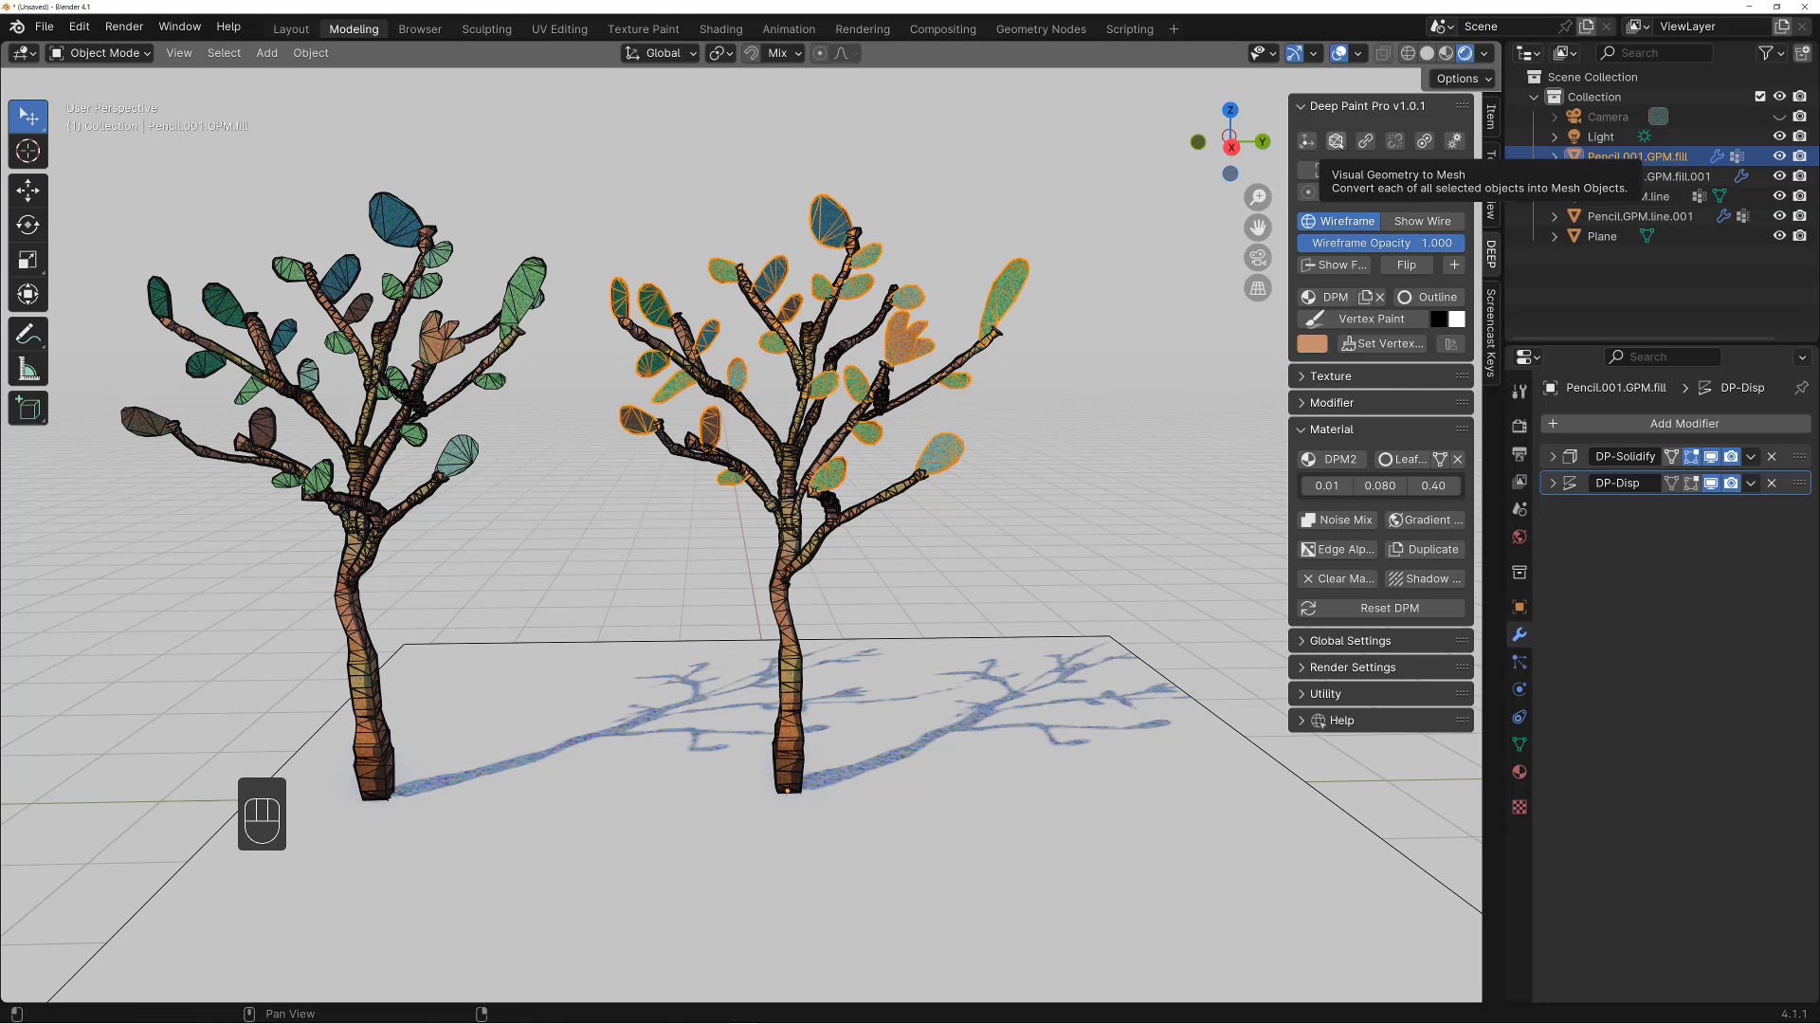
pyautogui.click(1322, 170)
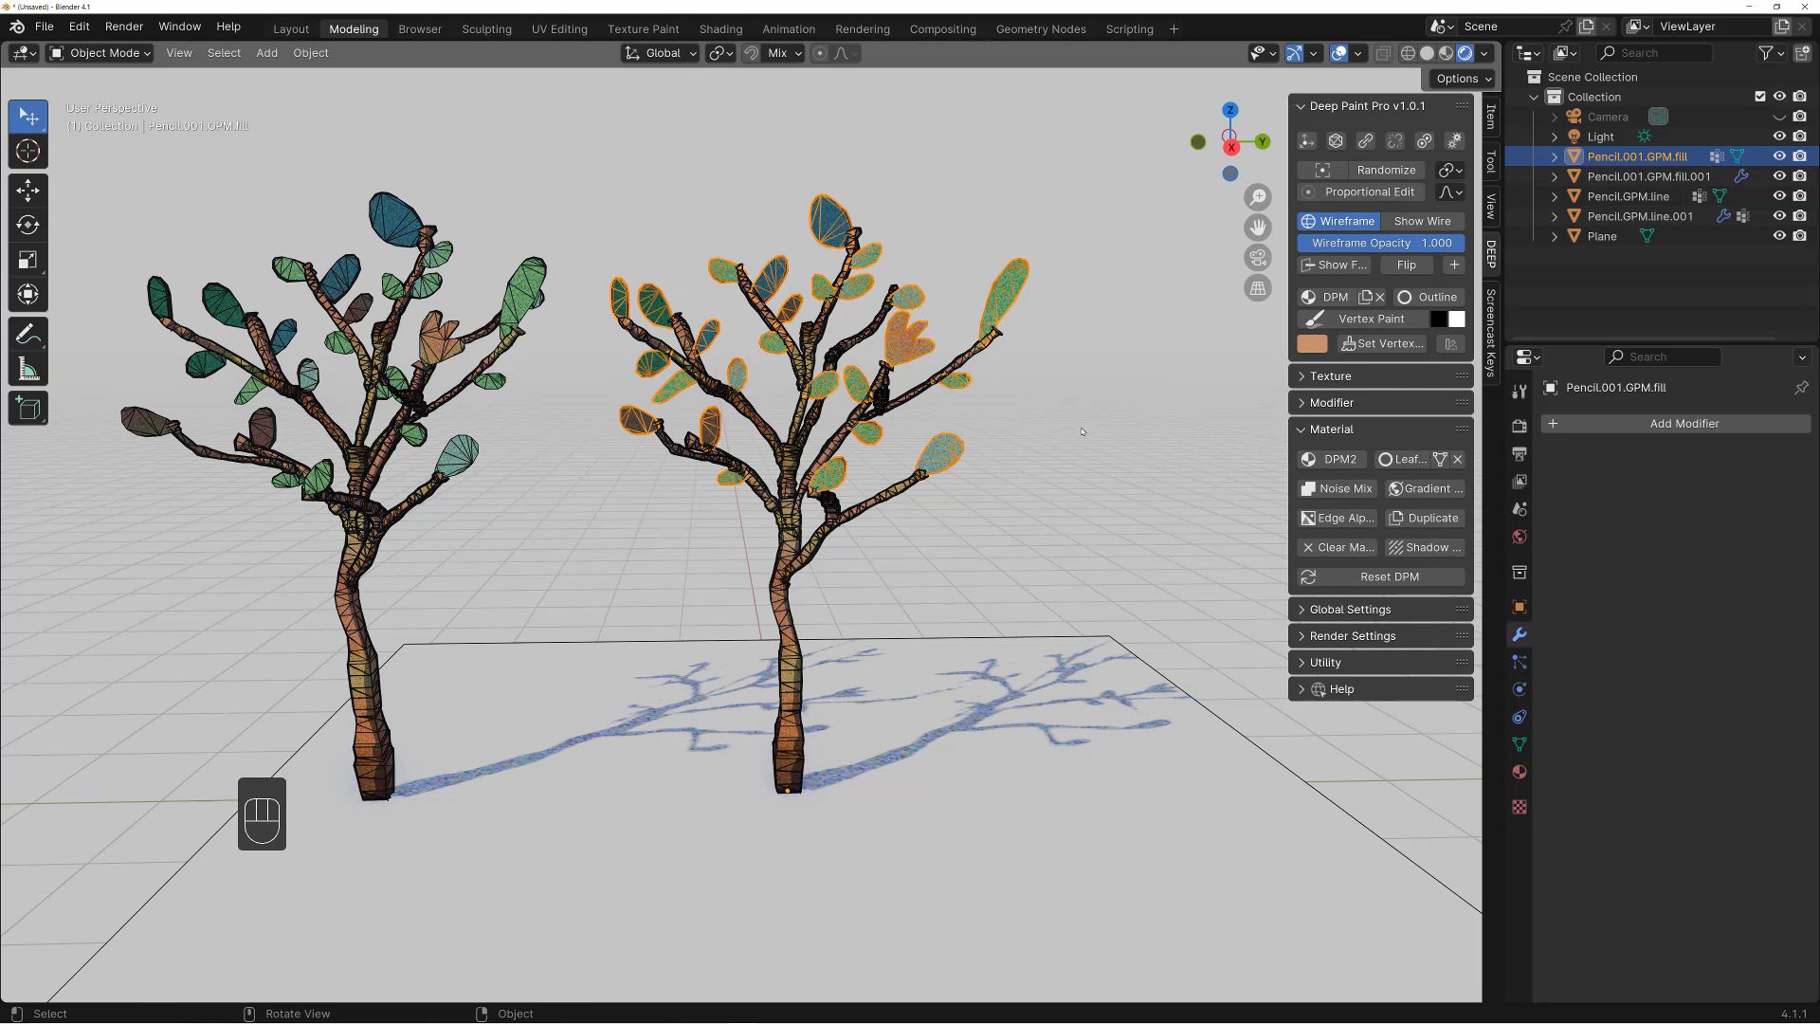
# Add the original trunk to the leaves selection and join both meshes into one object
pyautogui.hotkey('shift', 'alt', 'z')
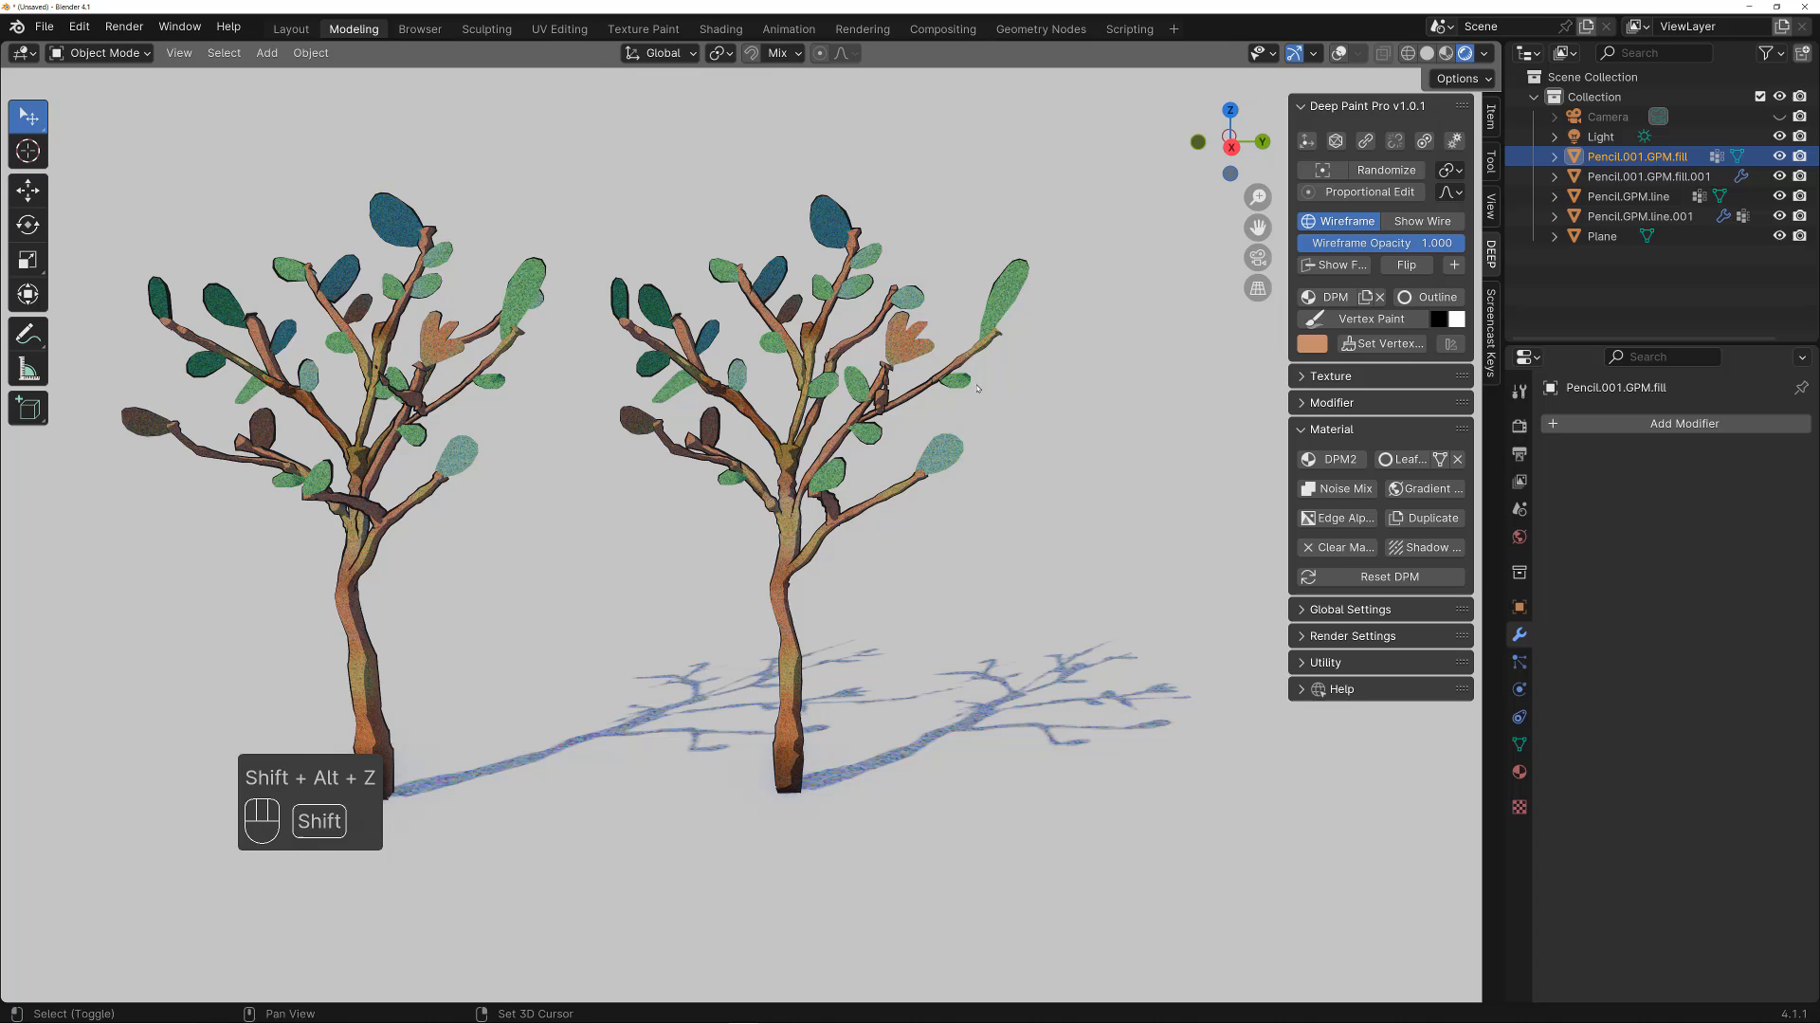
pyautogui.hotkey('shift', 'alt', 'z')
pyautogui.keyDown('shift'); pyautogui.click(894, 493); pyautogui.keyUp('shift')
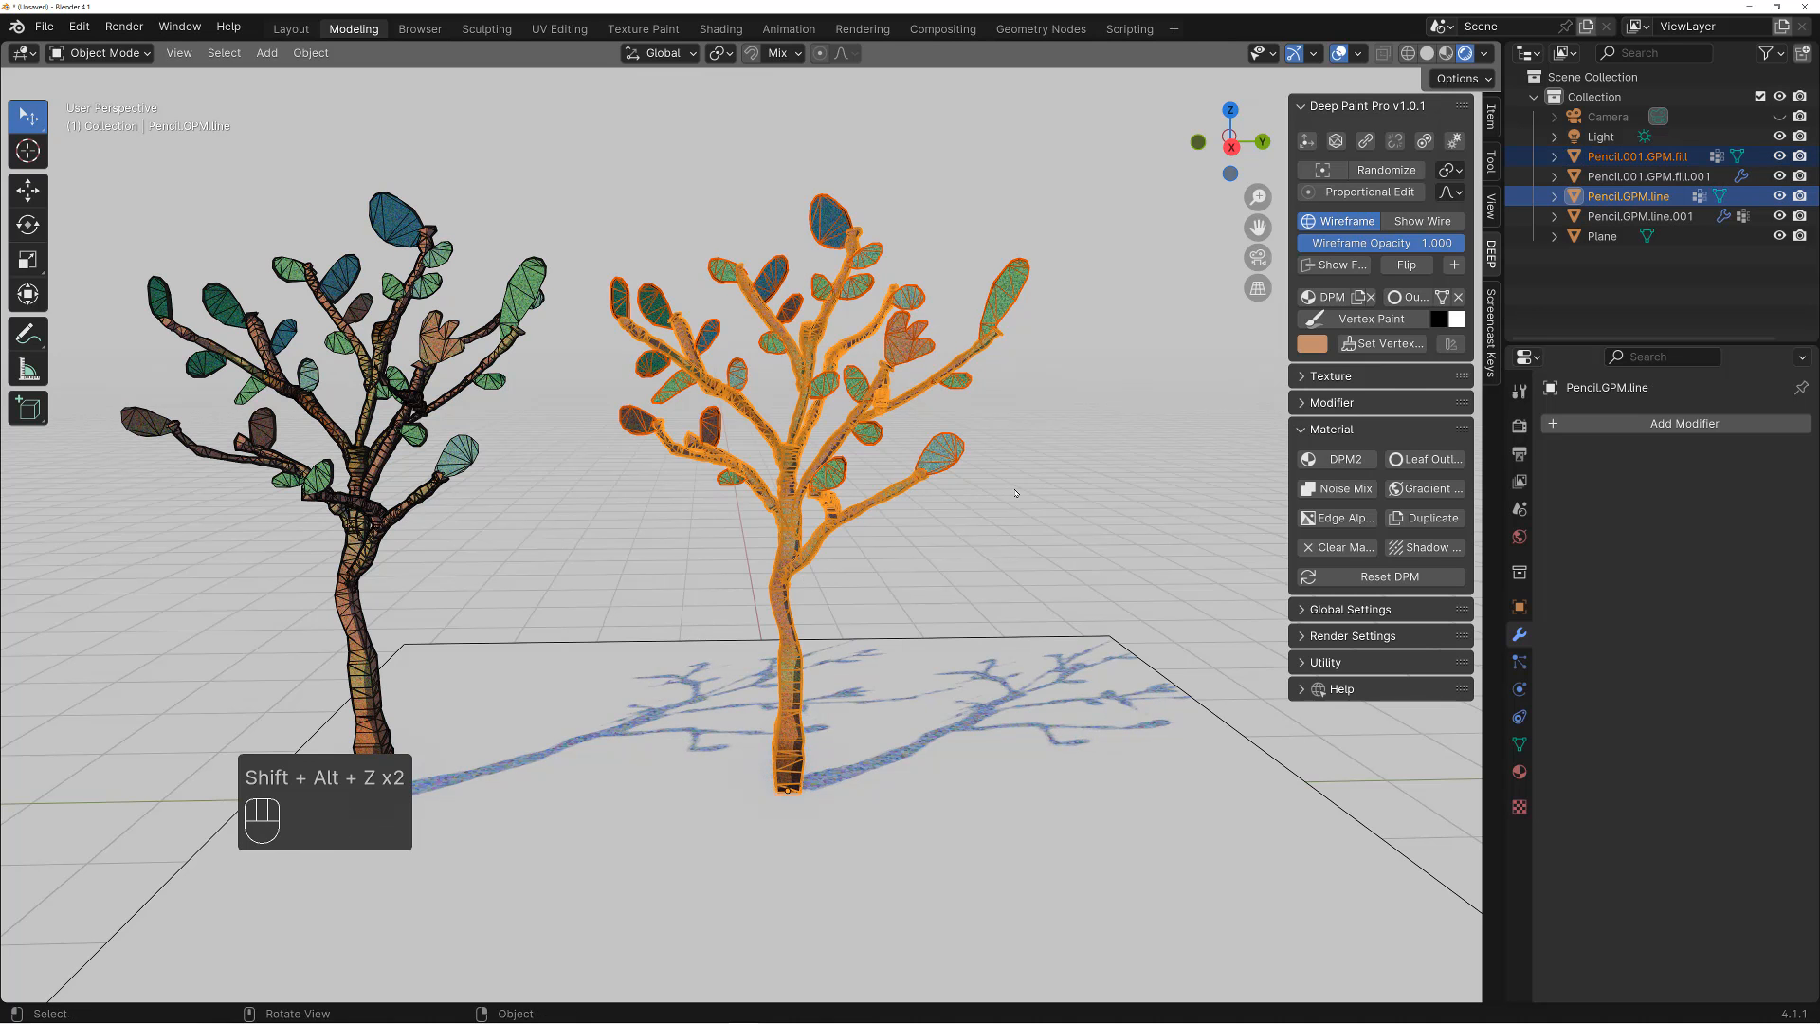
pyautogui.moveTo(1015, 492); pyautogui.dragTo(1172, 395, button='middle')
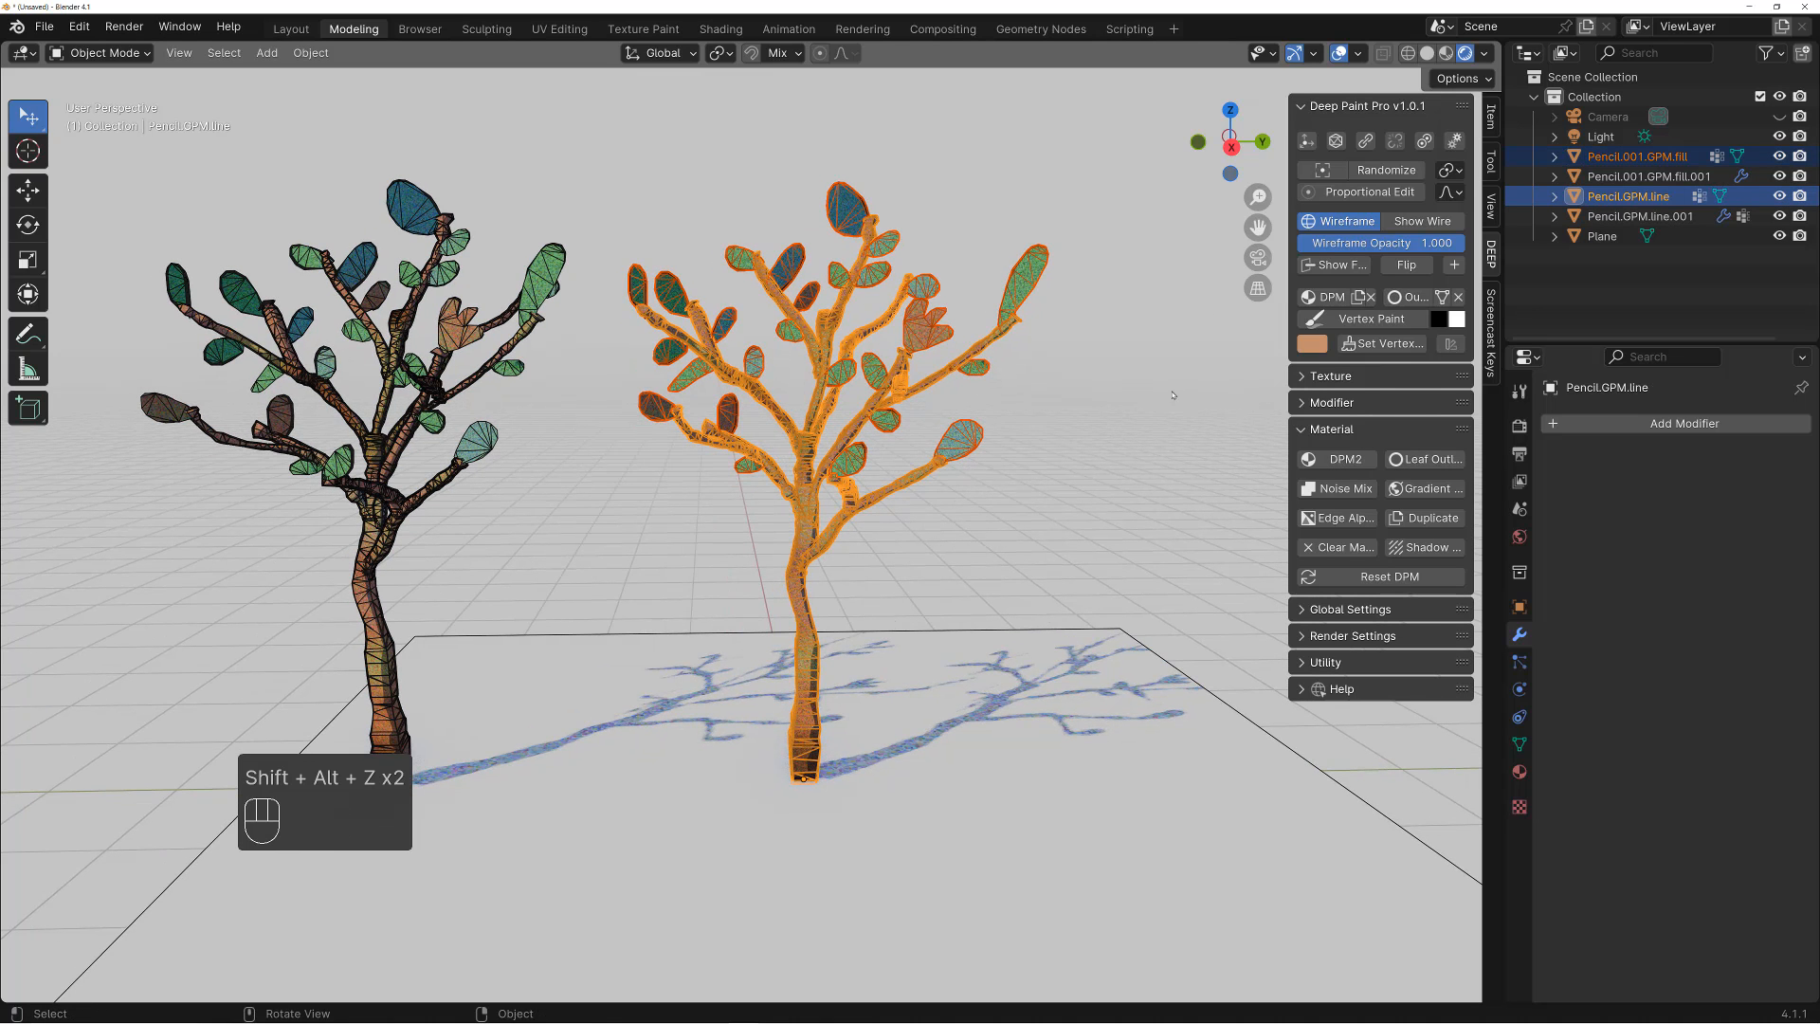
pyautogui.click(1367, 142)
# Try moving the joined tree freely and along the X axis, undoing each move
pyautogui.click(1015, 440)
pyautogui.click(758, 453)
pyautogui.press('space')
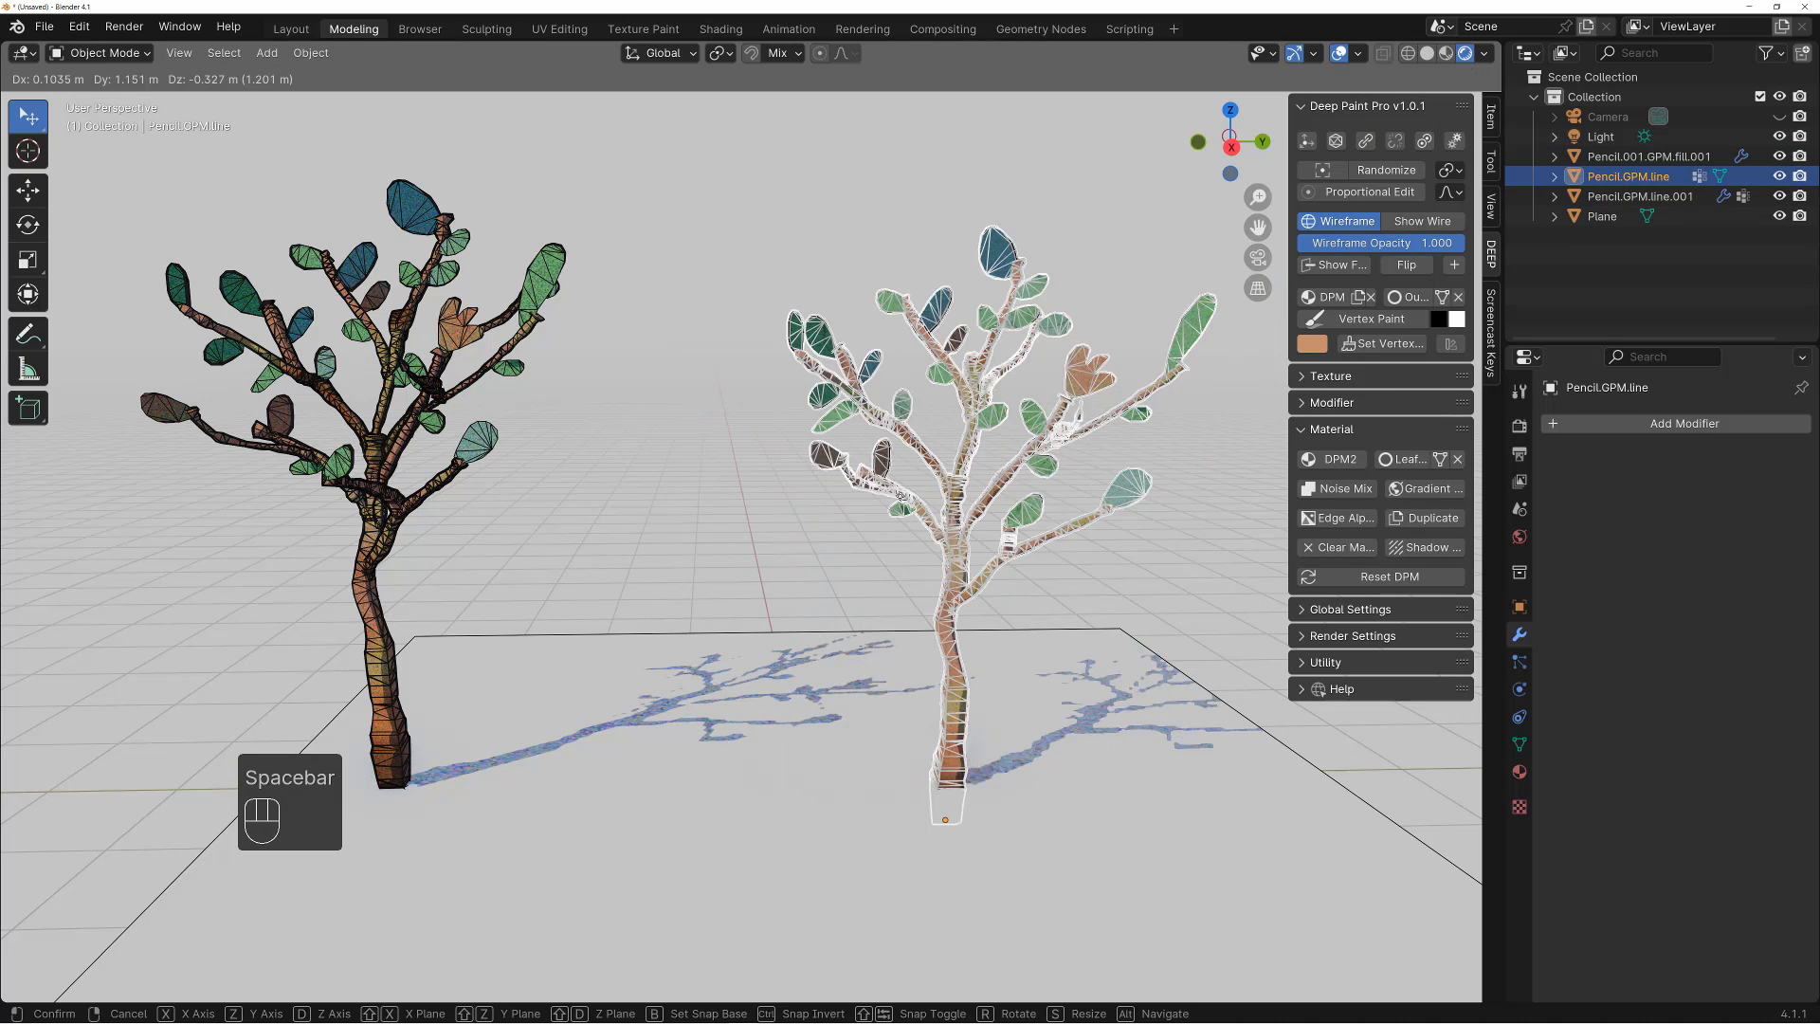
pyautogui.click(900, 495)
pyautogui.hotkey('ctrl', 'z')
pyautogui.scroll(-2, 900, 494)
pyautogui.keyDown('alt'); pyautogui.moveTo(886, 517); pyautogui.dragTo(862, 527); pyautogui.keyUp('alt')
pyautogui.press('space')
pyautogui.press('x')
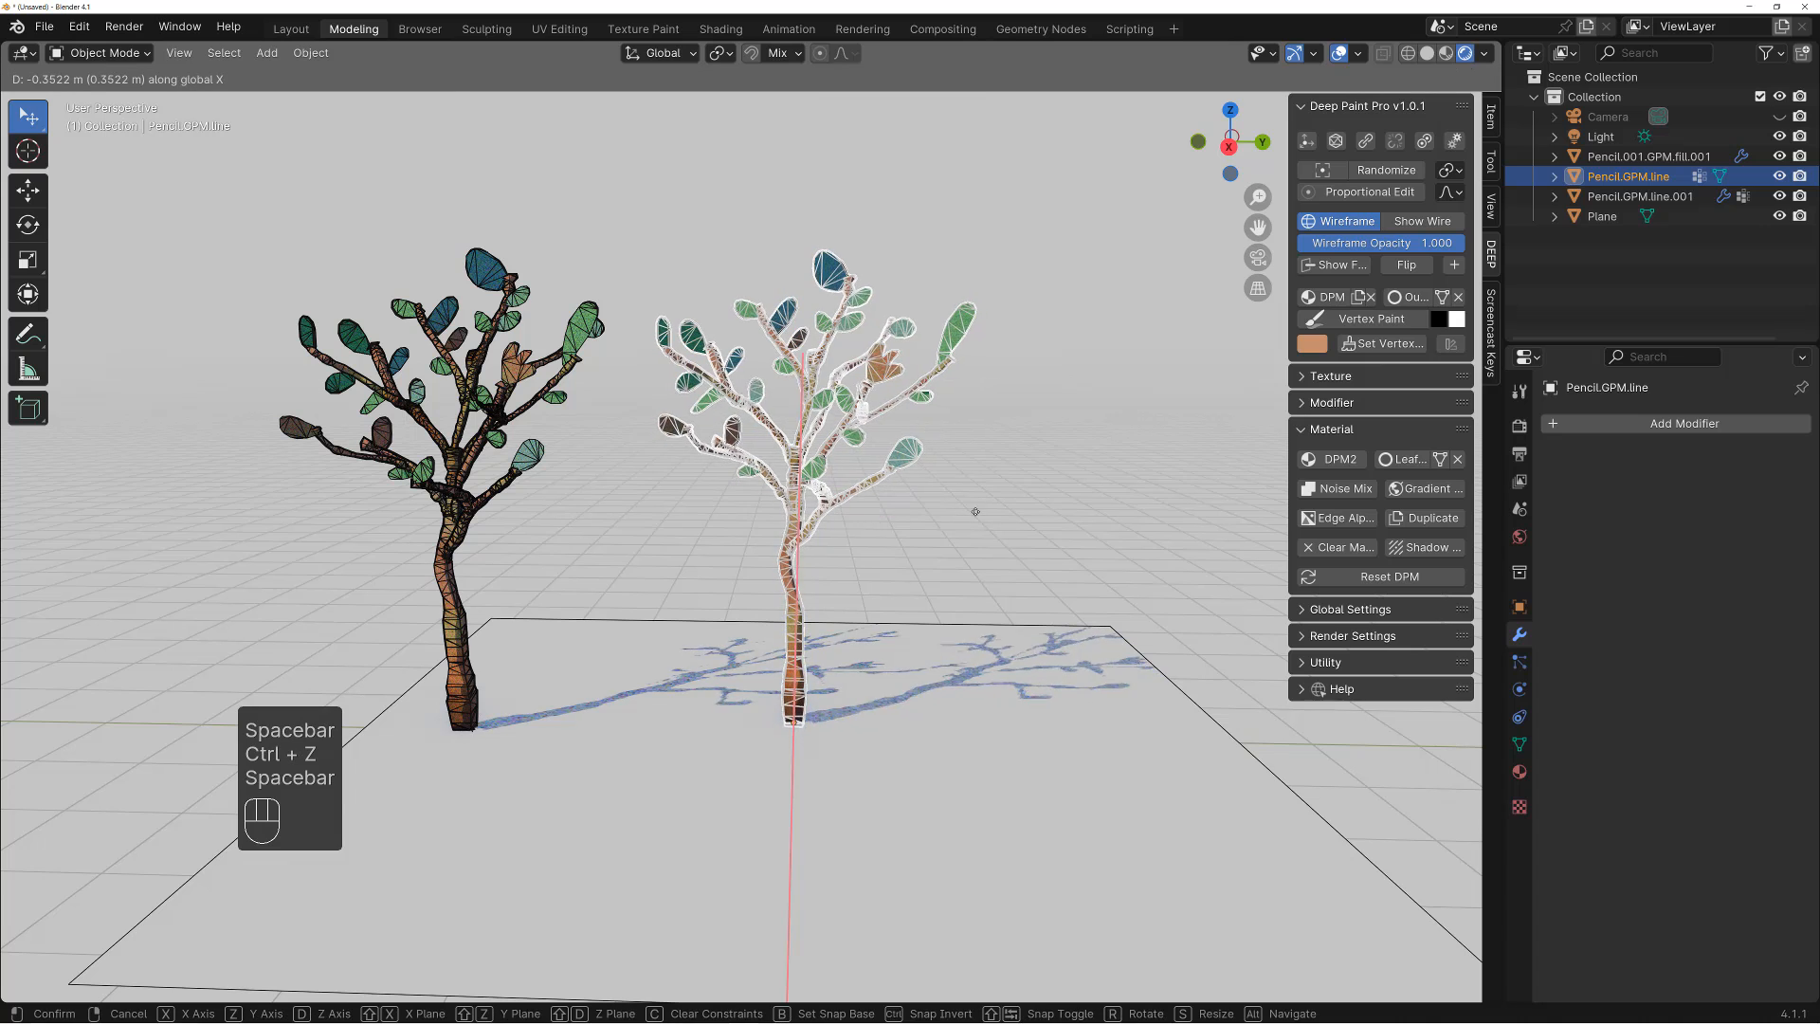
pyautogui.press('z')
pyautogui.hotkey('ctrl', 'z')
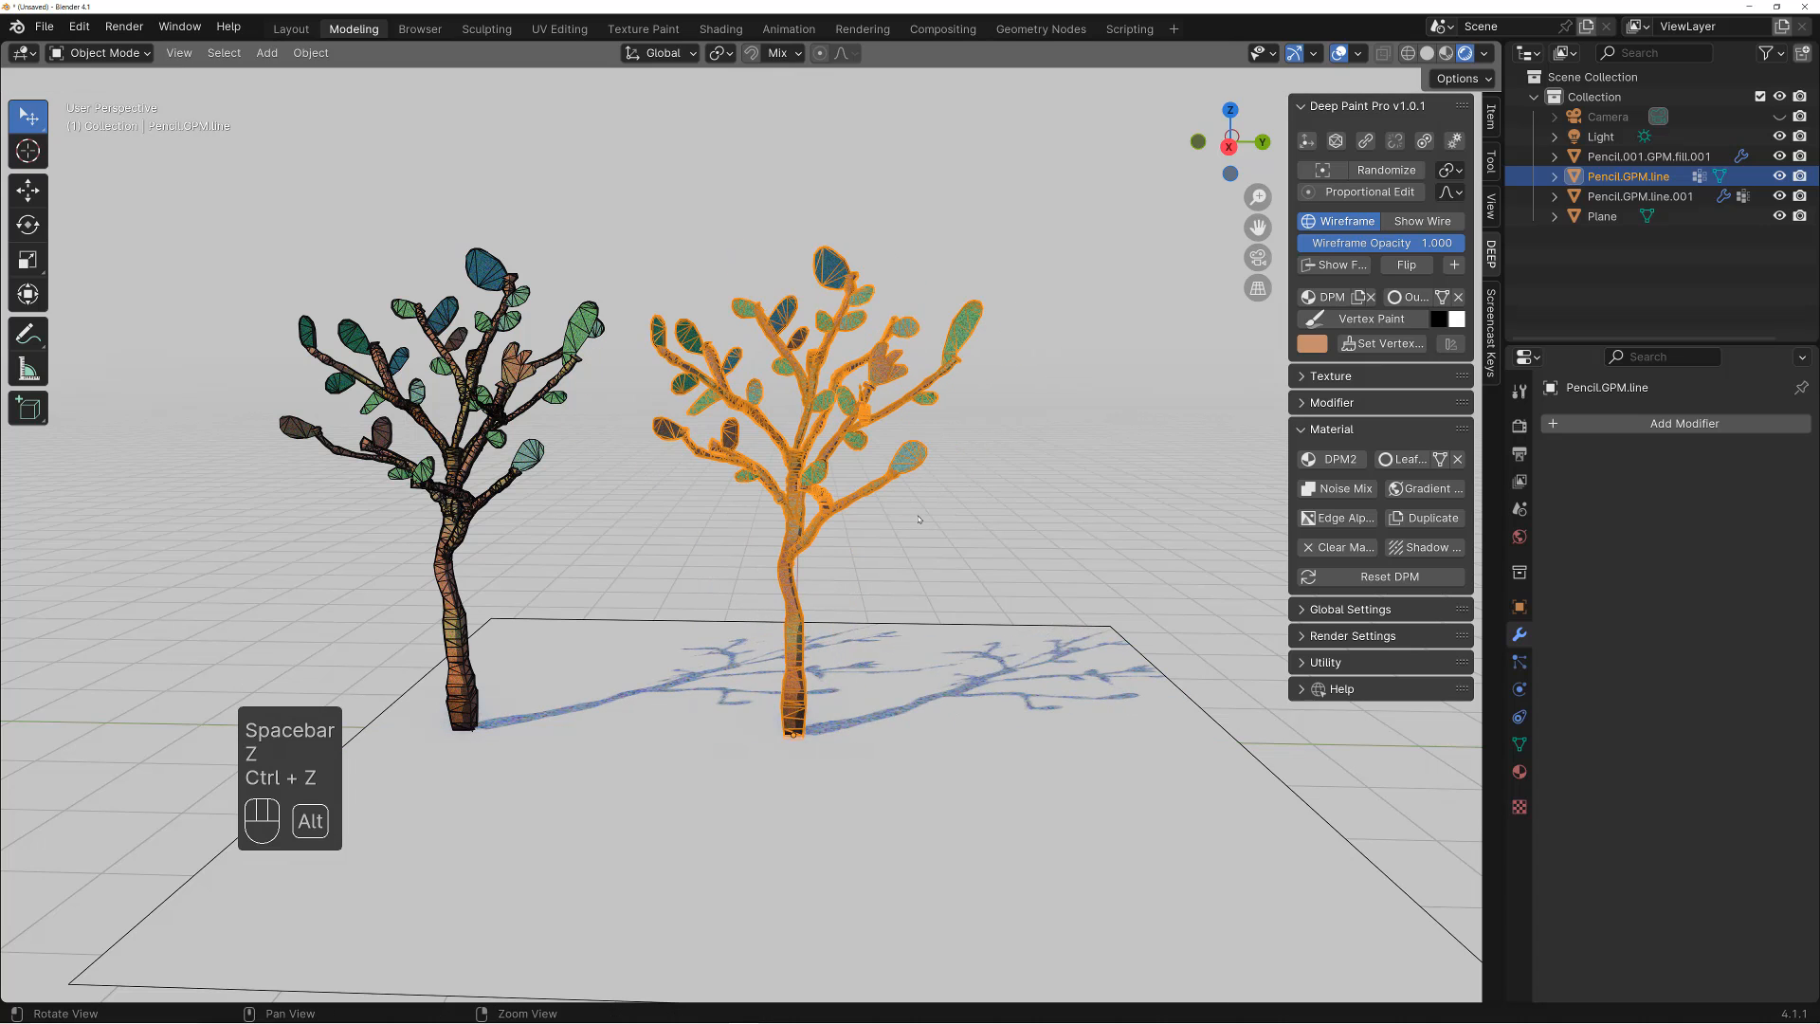
# Move the joined tree along the positive Y axis, farther away from the duplicate tree
pyautogui.keyDown('alt'); pyautogui.moveTo(918, 519); pyautogui.dragTo(920, 516, button='middle'); pyautogui.keyUp('alt')
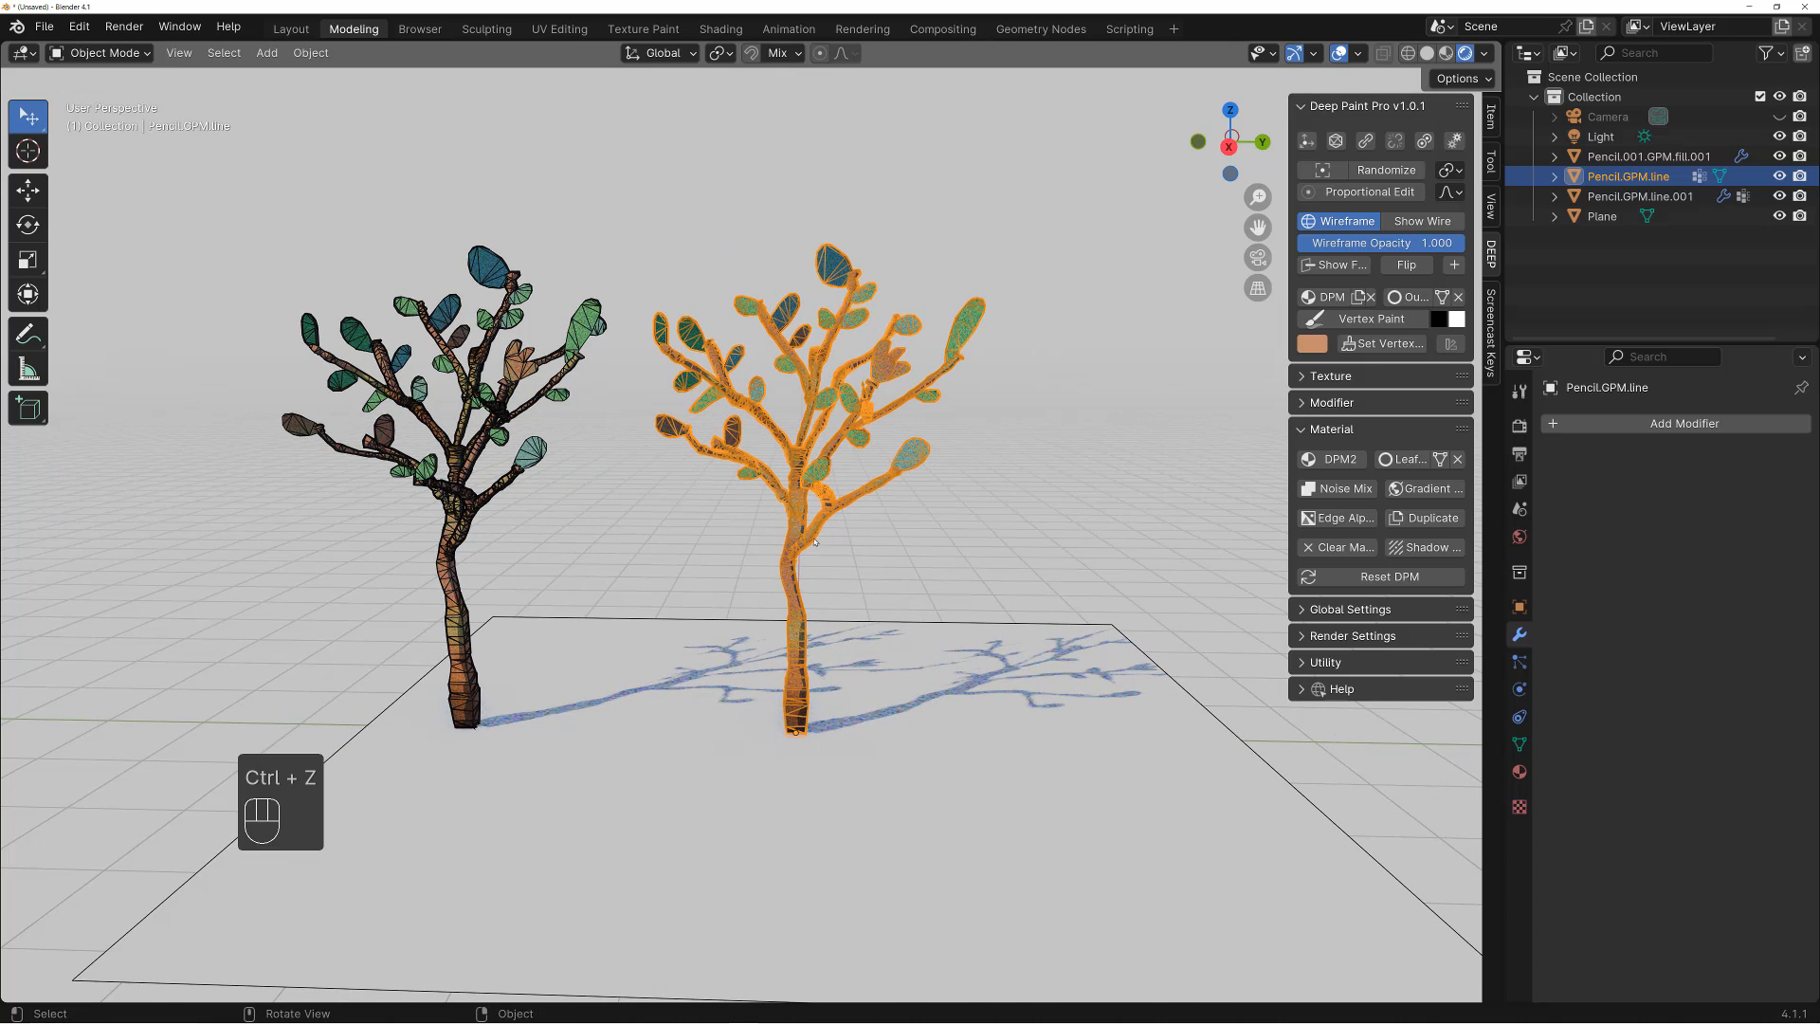
pyautogui.press('space')
pyautogui.press('x')
pyautogui.press('z')
pyautogui.click(1086, 527)
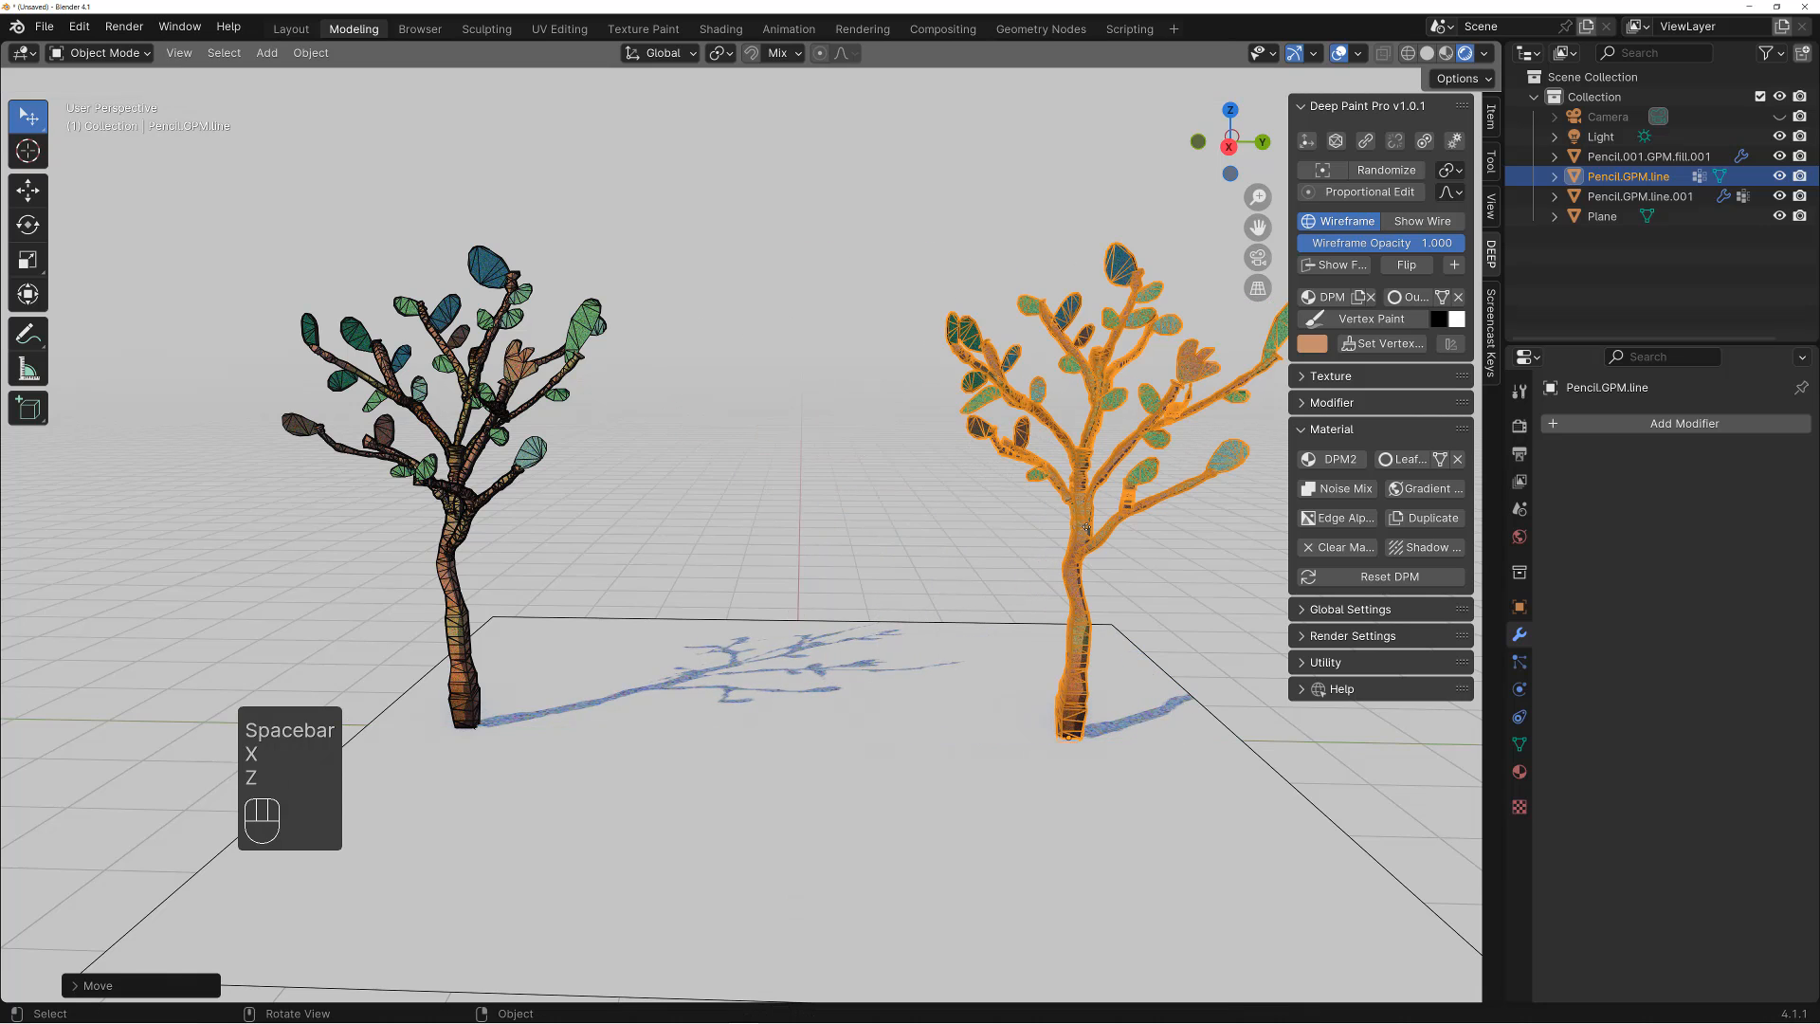
# Clear the duplicate trunk's location, then move its separate leaves mesh aside and hide it
pyautogui.click(462, 597)
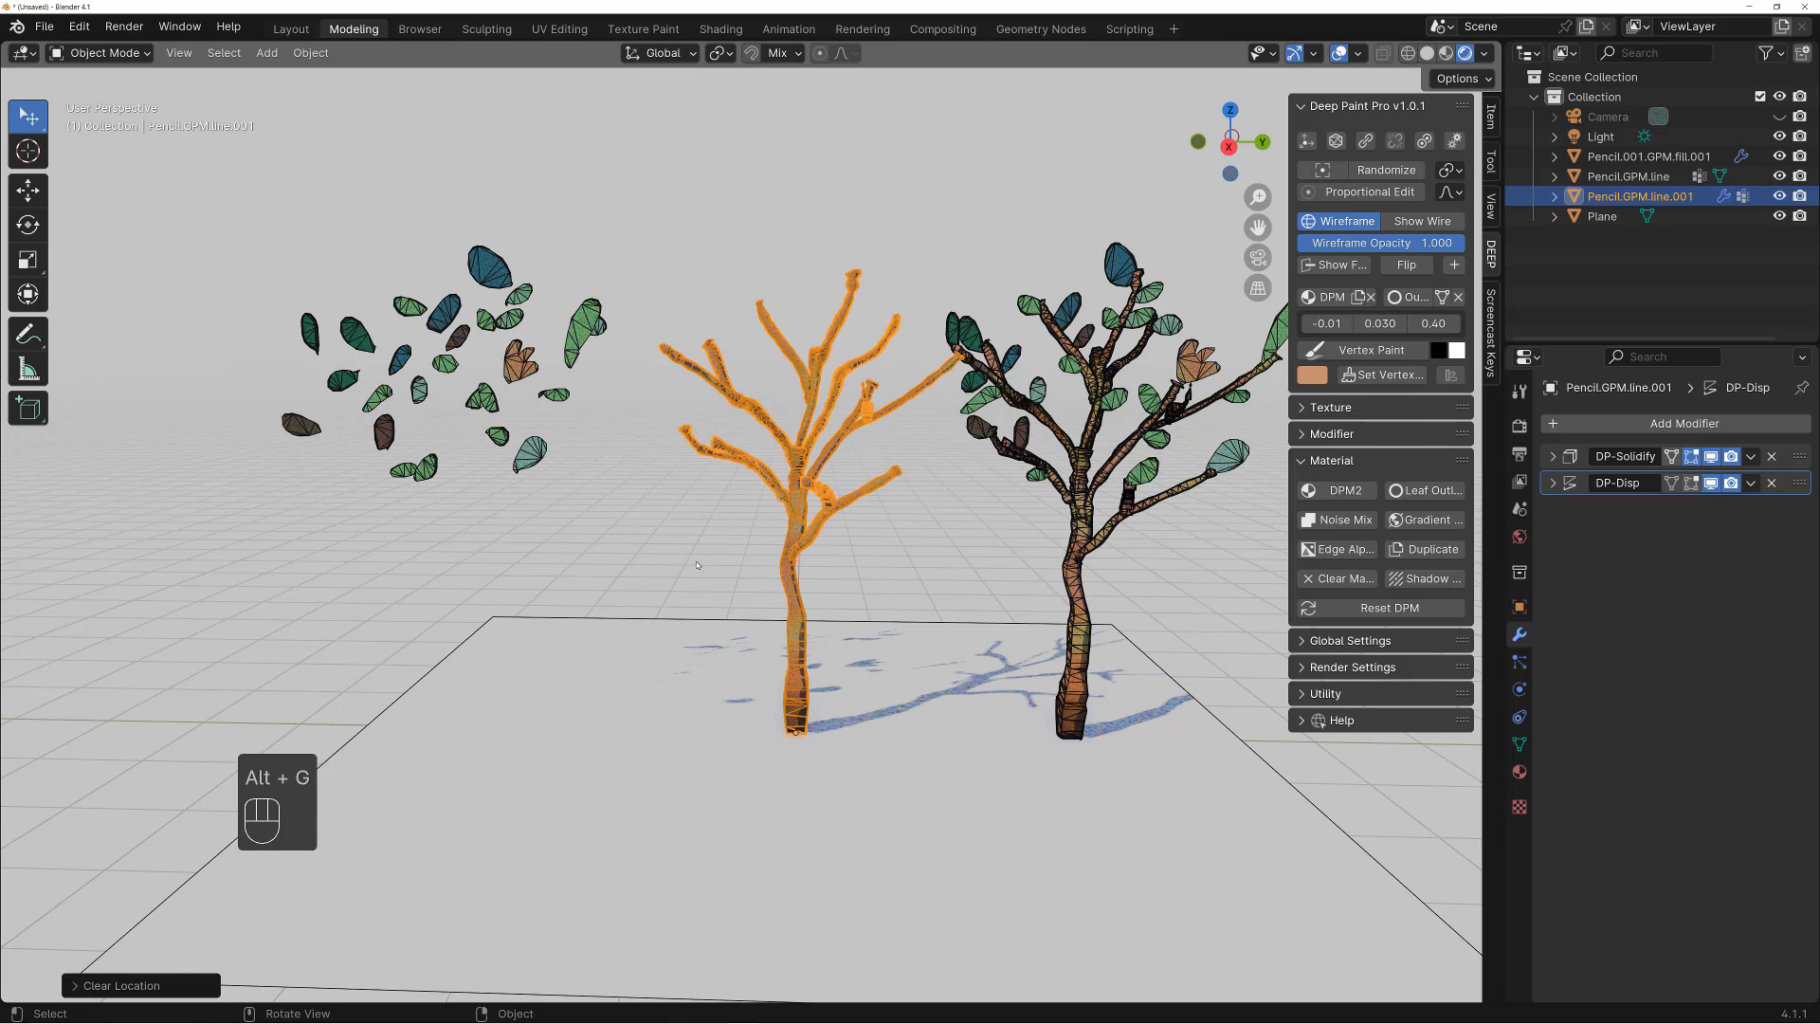
pyautogui.hotkey('alt', 'g')
pyautogui.click(573, 318)
pyautogui.press('space')
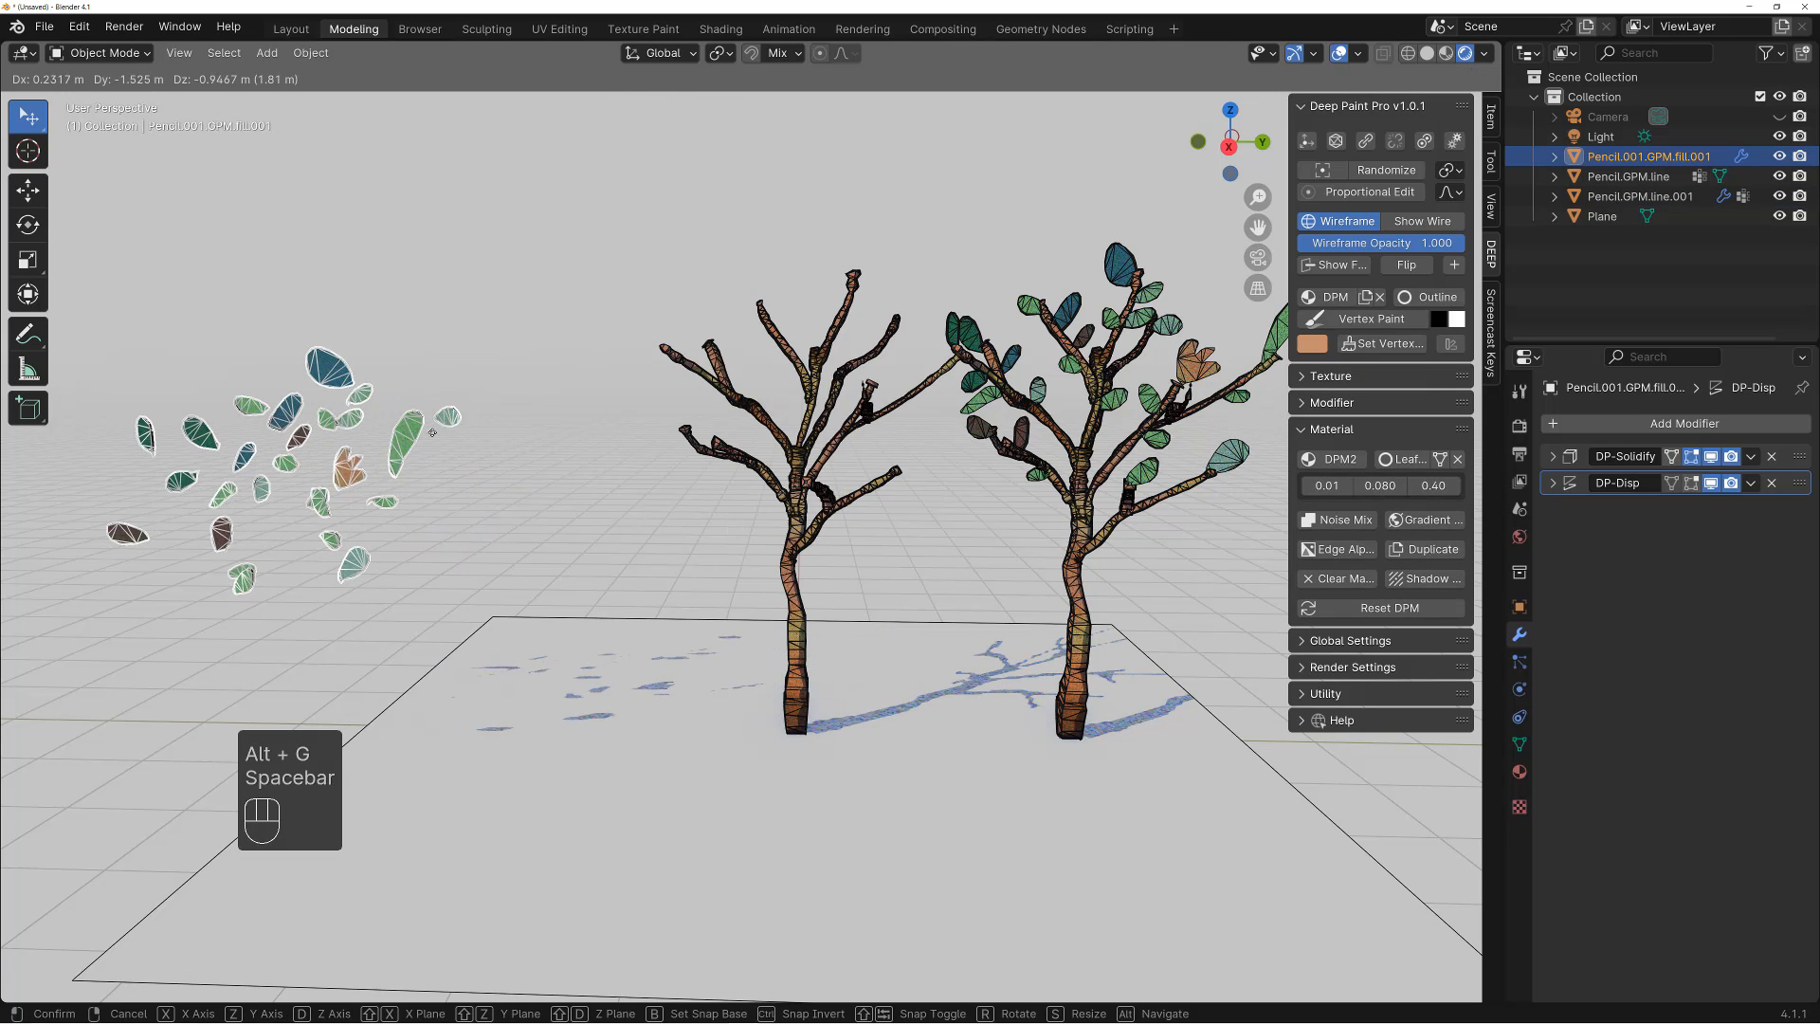
pyautogui.click(432, 439)
pyautogui.press('h')
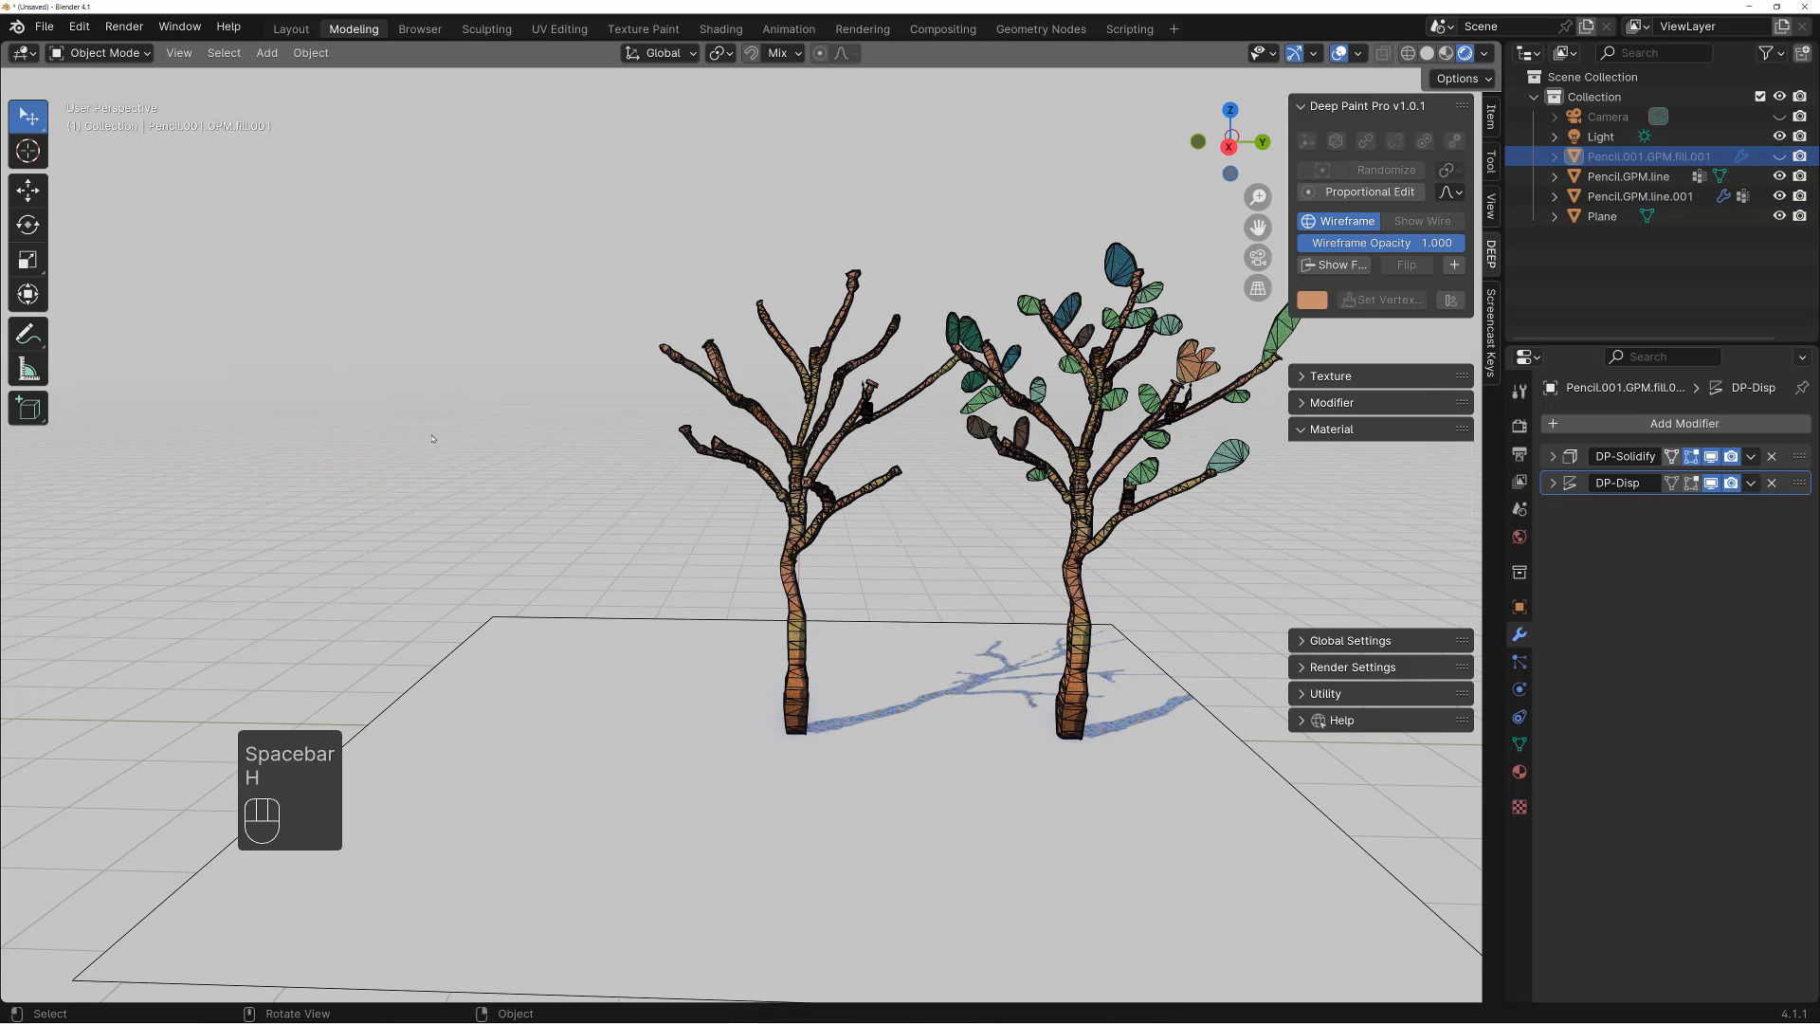
# Try moving the joined tree twice, undoing each move, and compare it with the bare trunk in rendered shading
pyautogui.keyDown('alt'); pyautogui.moveTo(432, 439); pyautogui.dragTo(1060, 513); pyautogui.keyUp('alt')
pyautogui.hotkey('shift', 'alt', 'z')
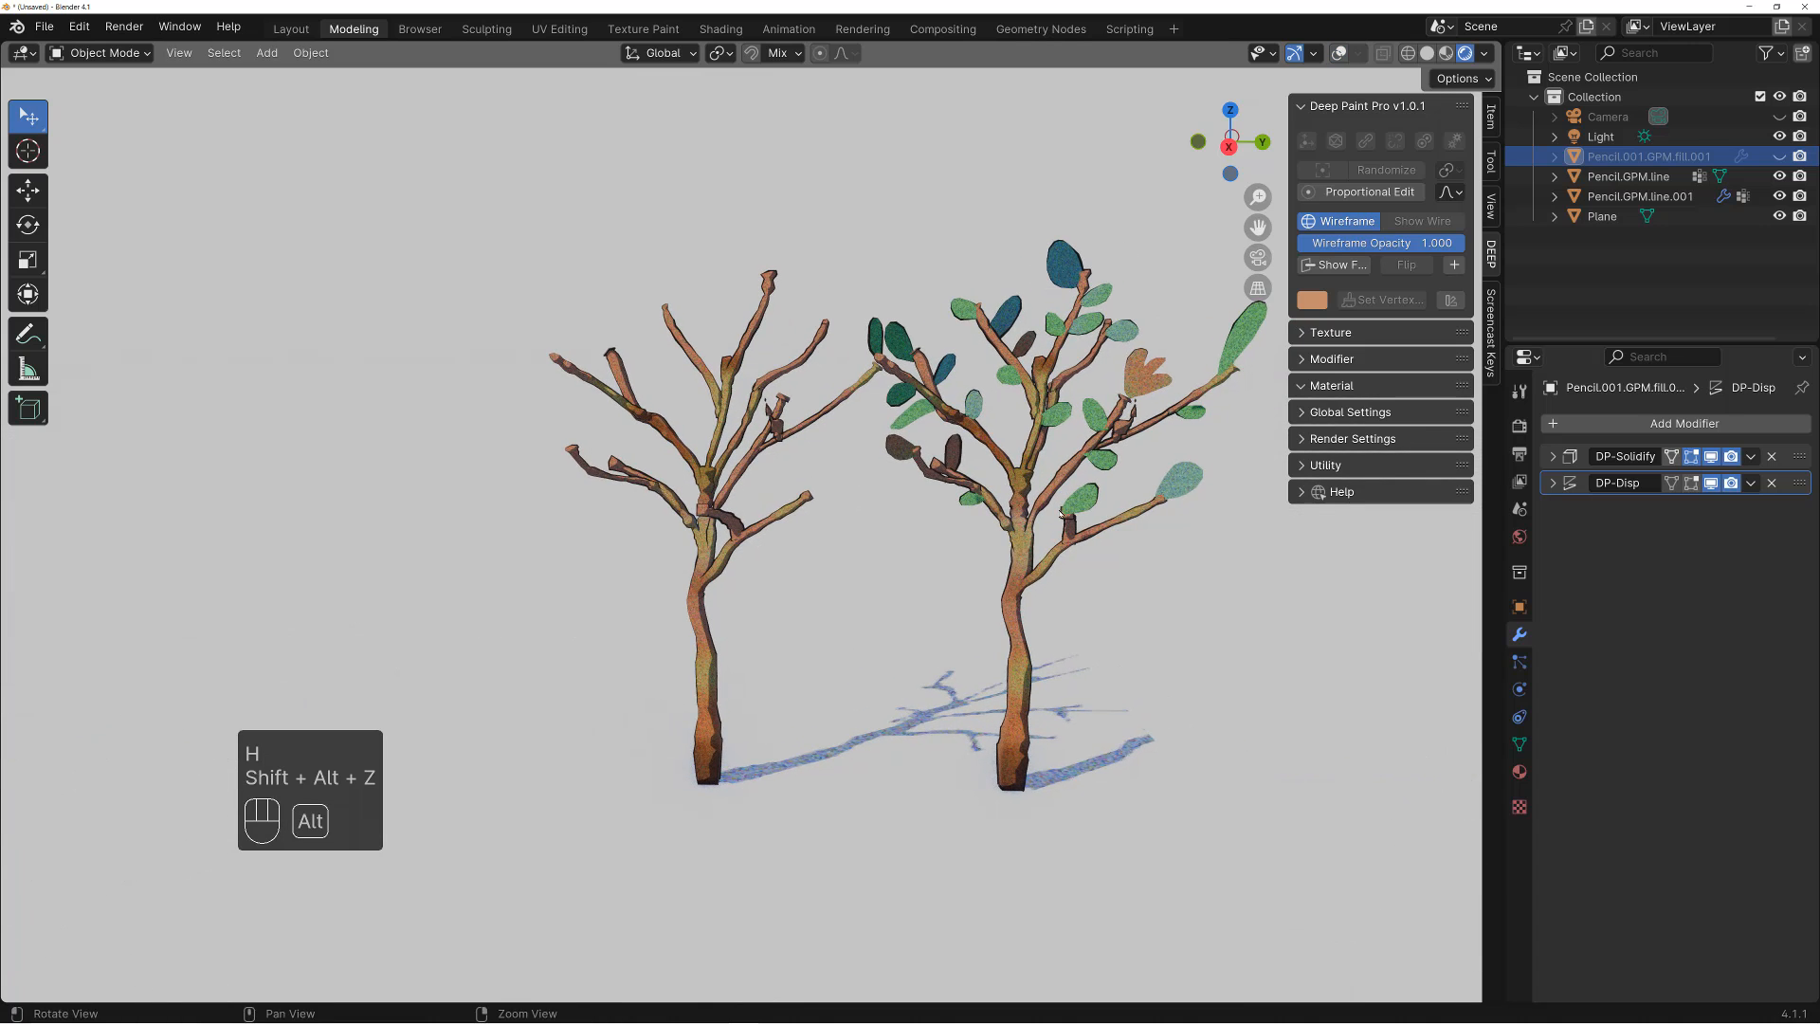
pyautogui.click(1028, 556)
pyautogui.press('space')
pyautogui.click(980, 537)
pyautogui.hotkey('ctrl', 'z')
pyautogui.click(792, 506)
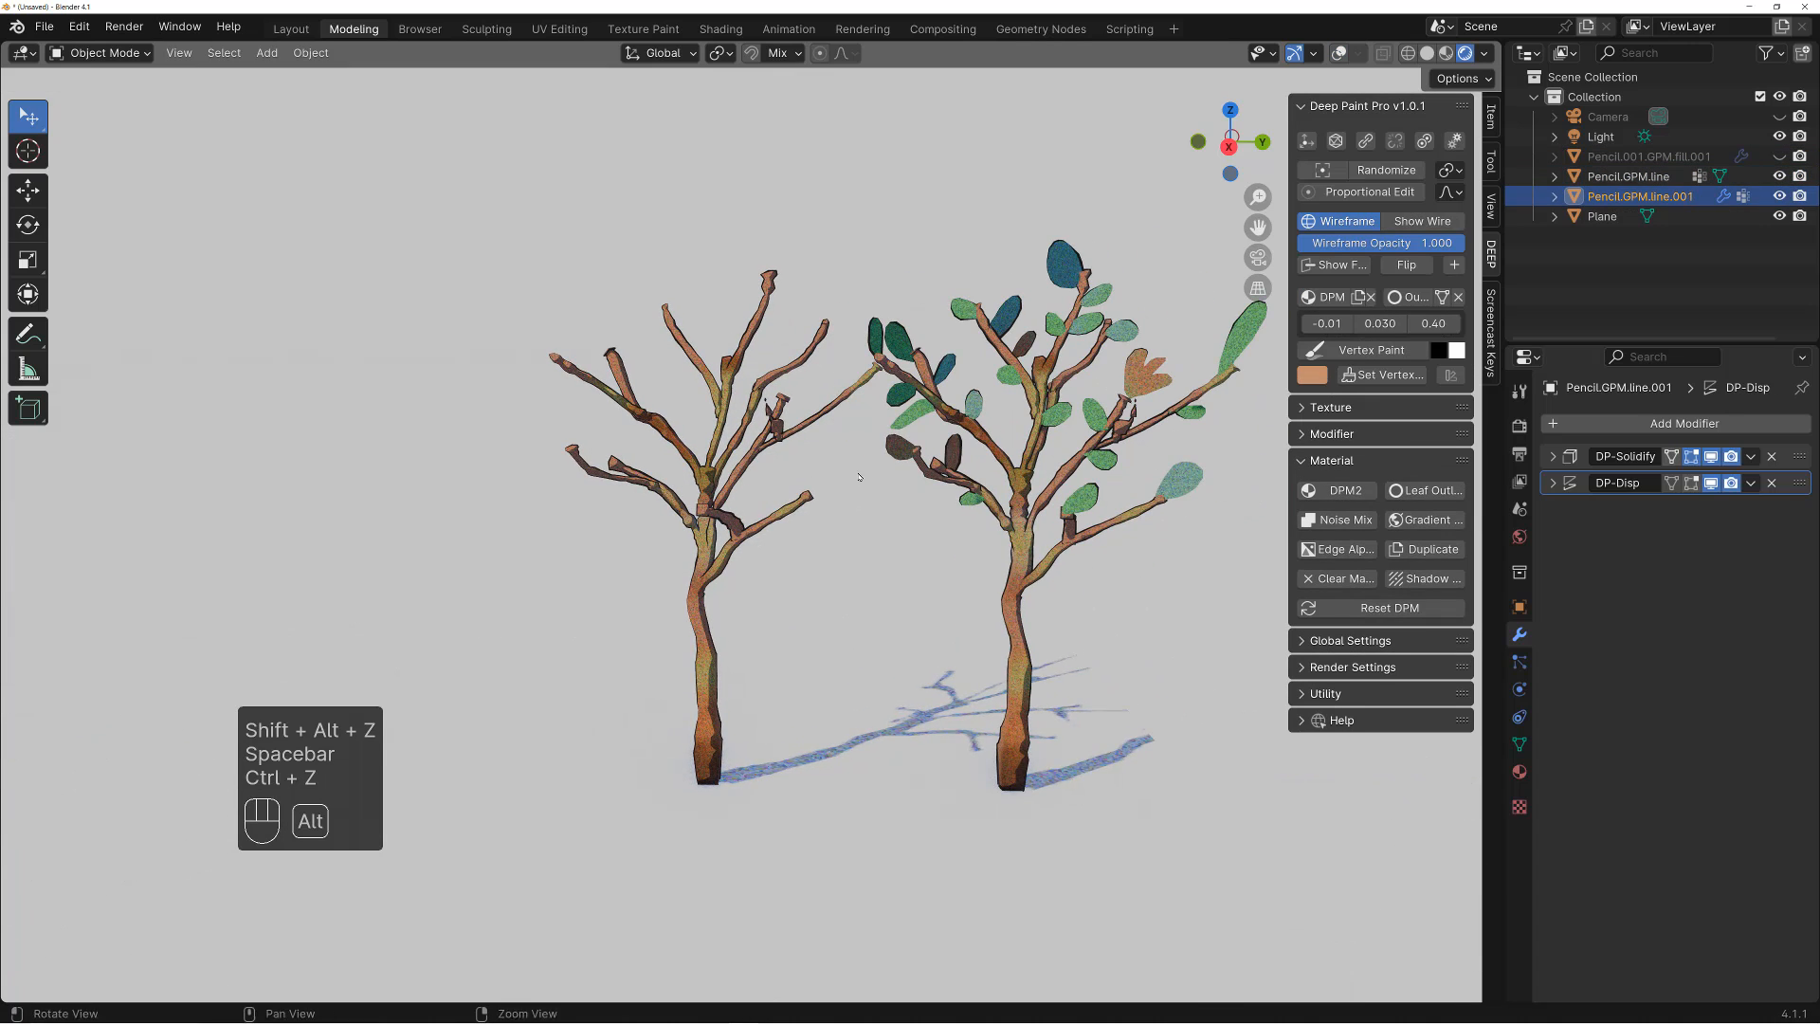
pyautogui.moveTo(809, 512)
pyautogui.keyDown('alt'); pyautogui.mouseDown()
pyautogui.moveTo(957, 563)
pyautogui.moveTo(1044, 545)
pyautogui.moveTo(999, 594)
pyautogui.moveTo(920, 590)
pyautogui.moveTo(1014, 588)
pyautogui.moveTo(950, 601)
pyautogui.mouseUp(); pyautogui.keyUp('alt')
pyautogui.hotkey('shift', 'z')
pyautogui.hotkey('shift', 'z')
pyautogui.click(1008, 584)
pyautogui.press('space')
pyautogui.click(1062, 581)
pyautogui.hotkey('ctrl', 'z')
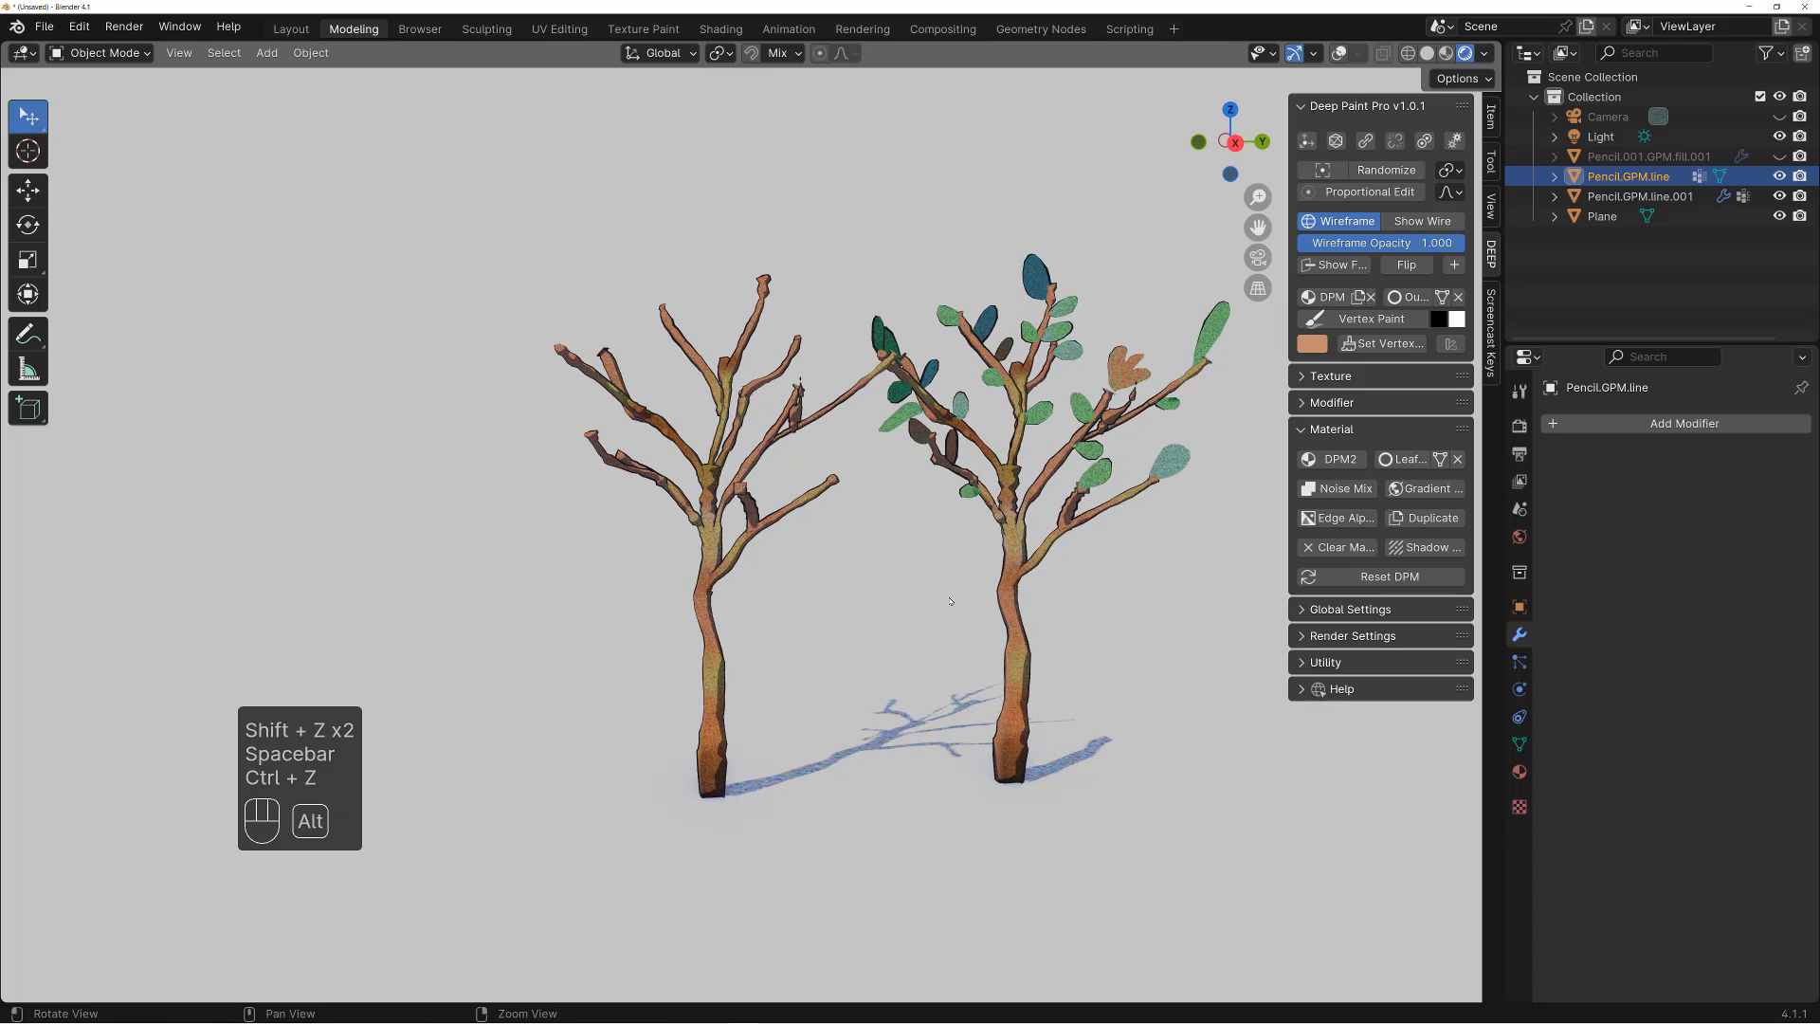
# Apply the Deep Paint Tree Gen utility to the bare duplicate trunk
pyautogui.click(737, 548)
pyautogui.hotkey('shift', 'alt', 'z')
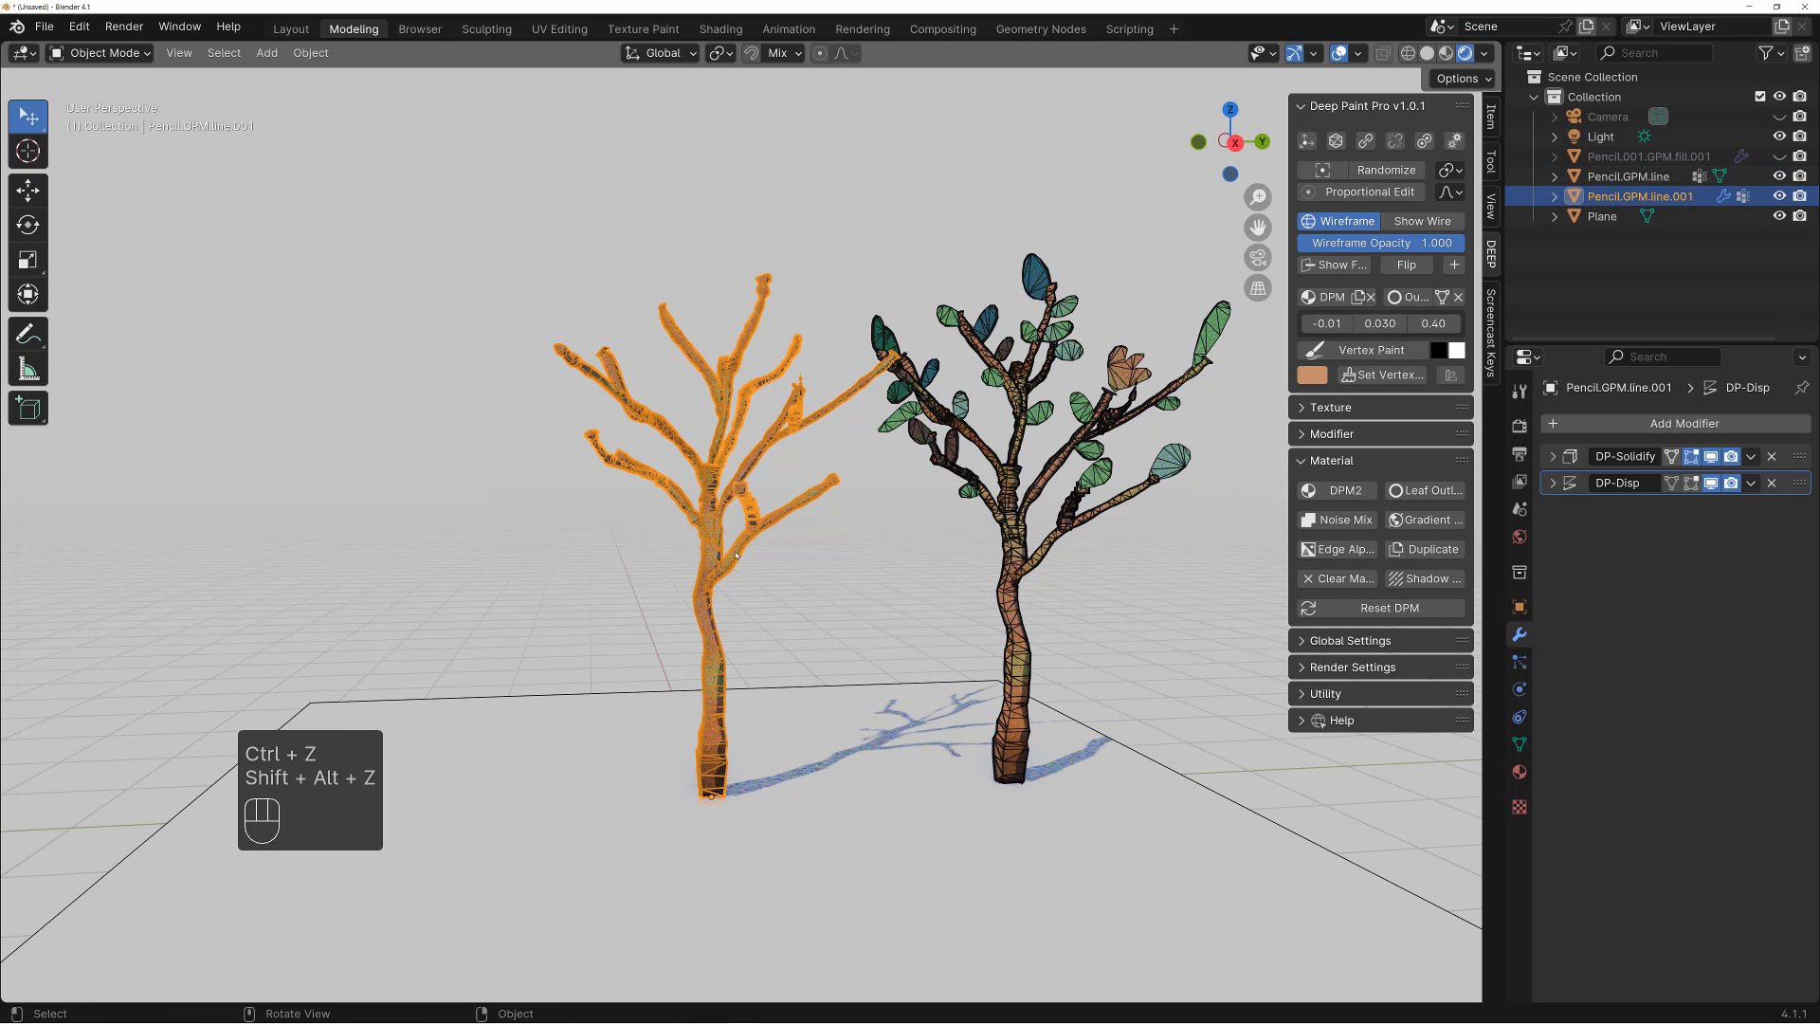
pyautogui.click(1346, 460)
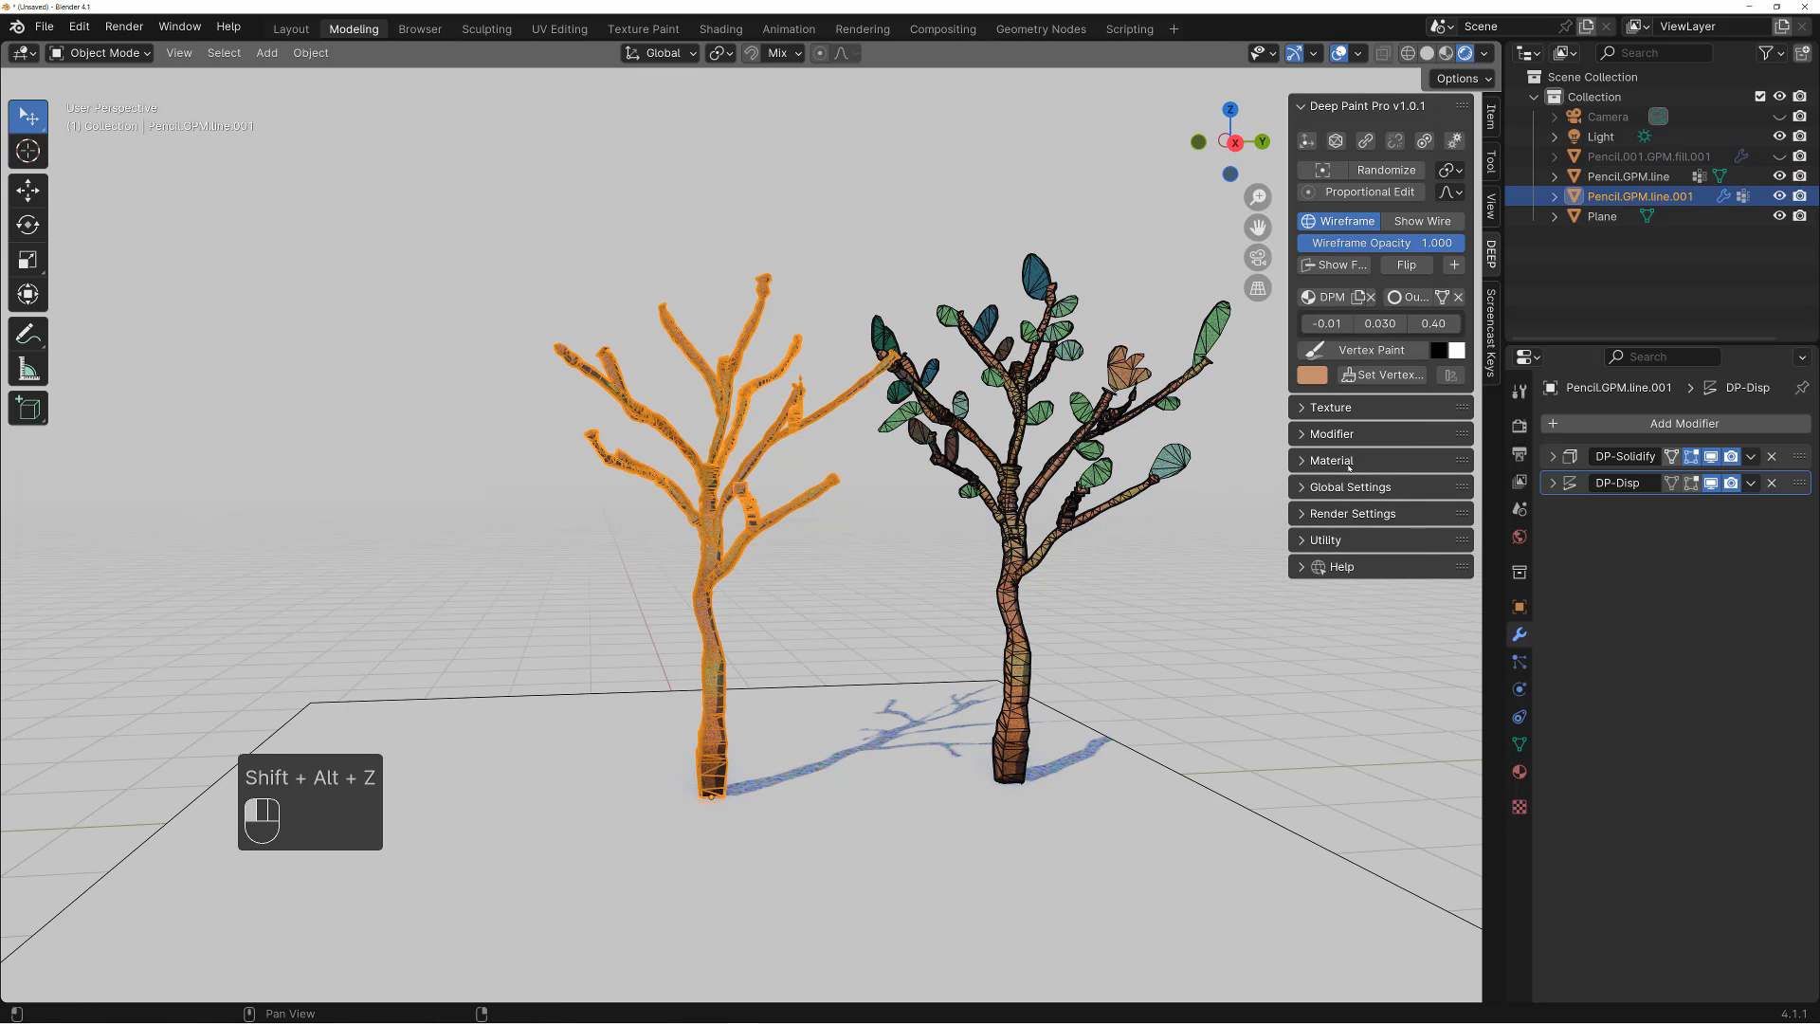
pyautogui.click(1321, 539)
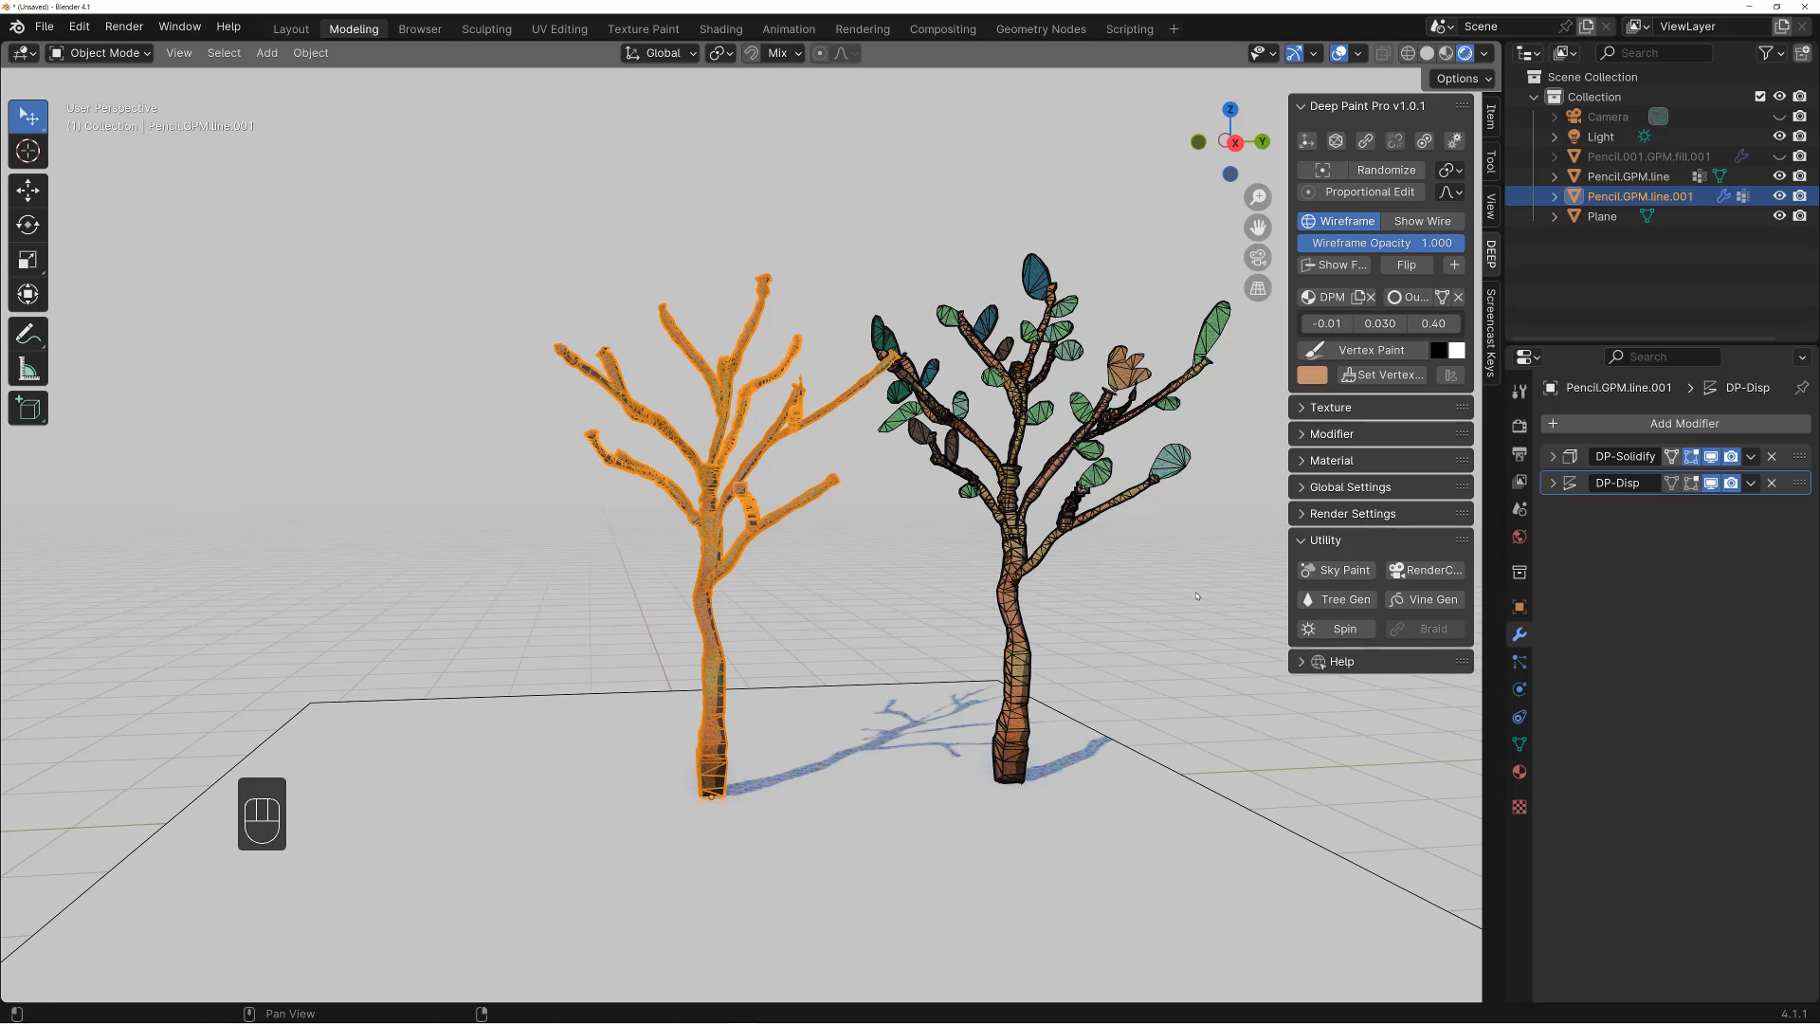
pyautogui.moveTo(1120, 592)
pyautogui.keyDown('alt'); pyautogui.mouseDown()
pyautogui.moveTo(1151, 570)
pyautogui.moveTo(1136, 572)
pyautogui.mouseUp(); pyautogui.keyUp('alt')
pyautogui.click(1128, 589)
pyautogui.click(750, 570)
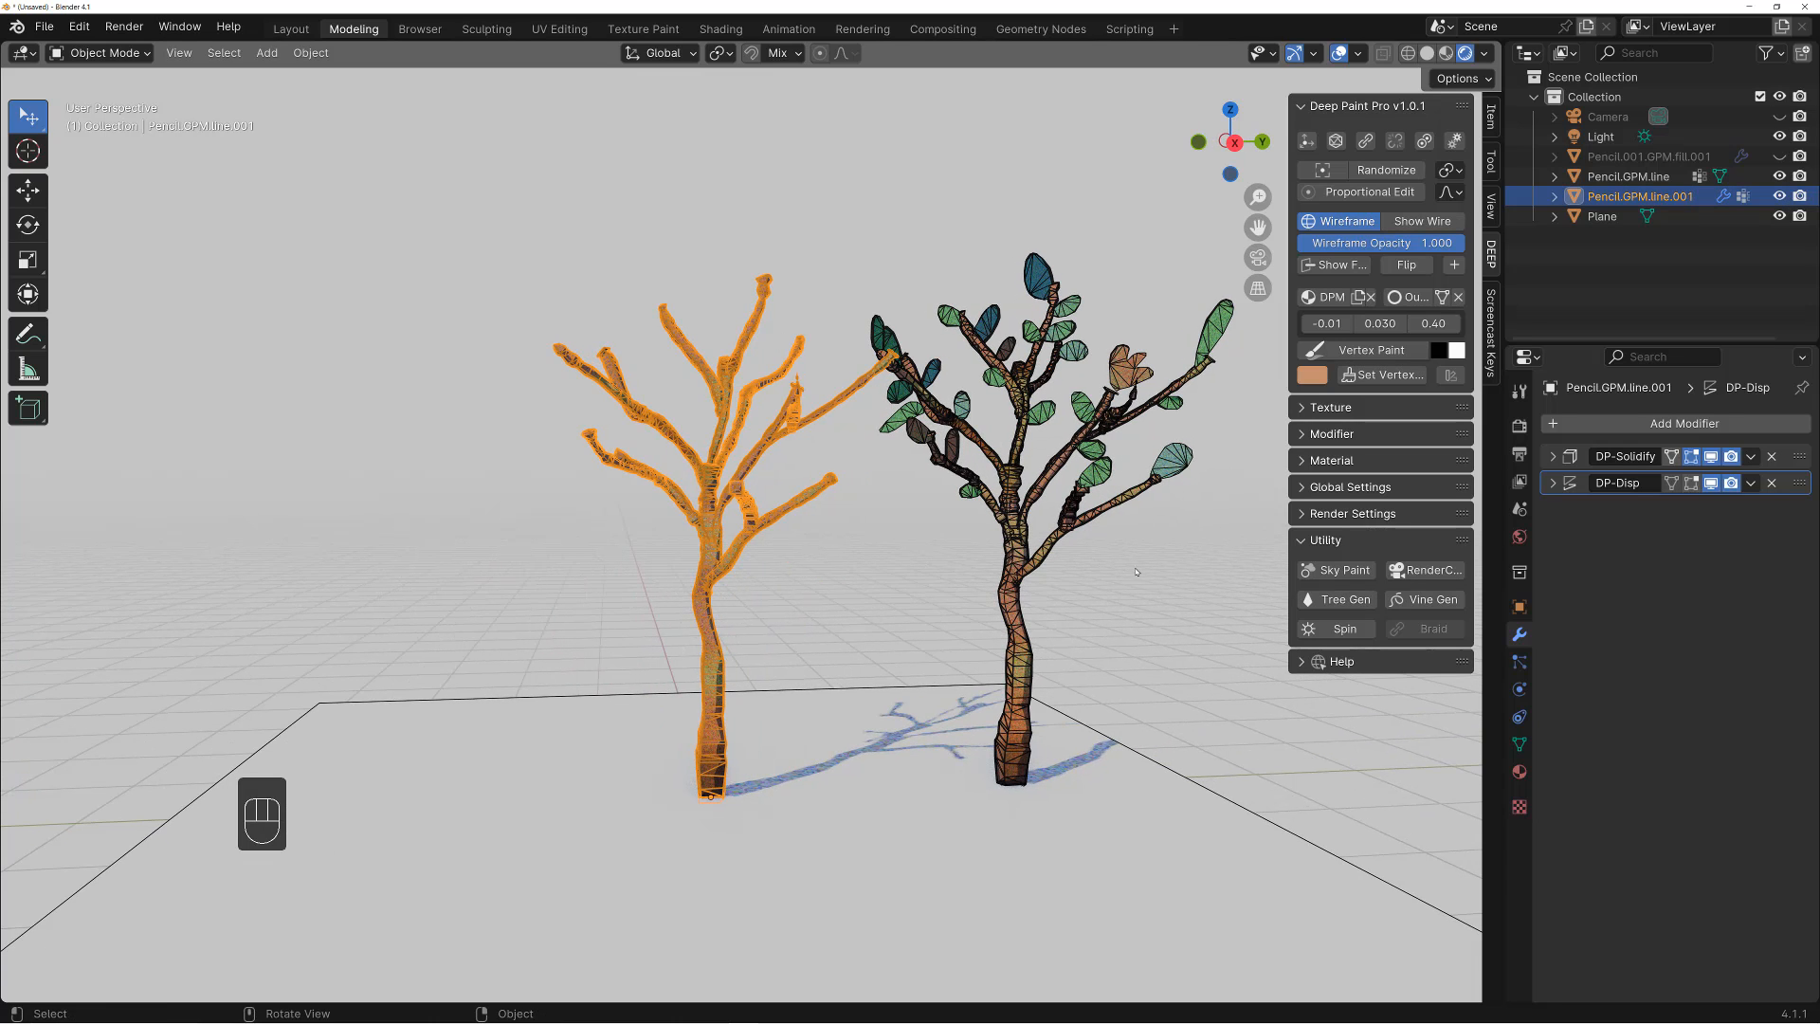
pyautogui.click(1324, 598)
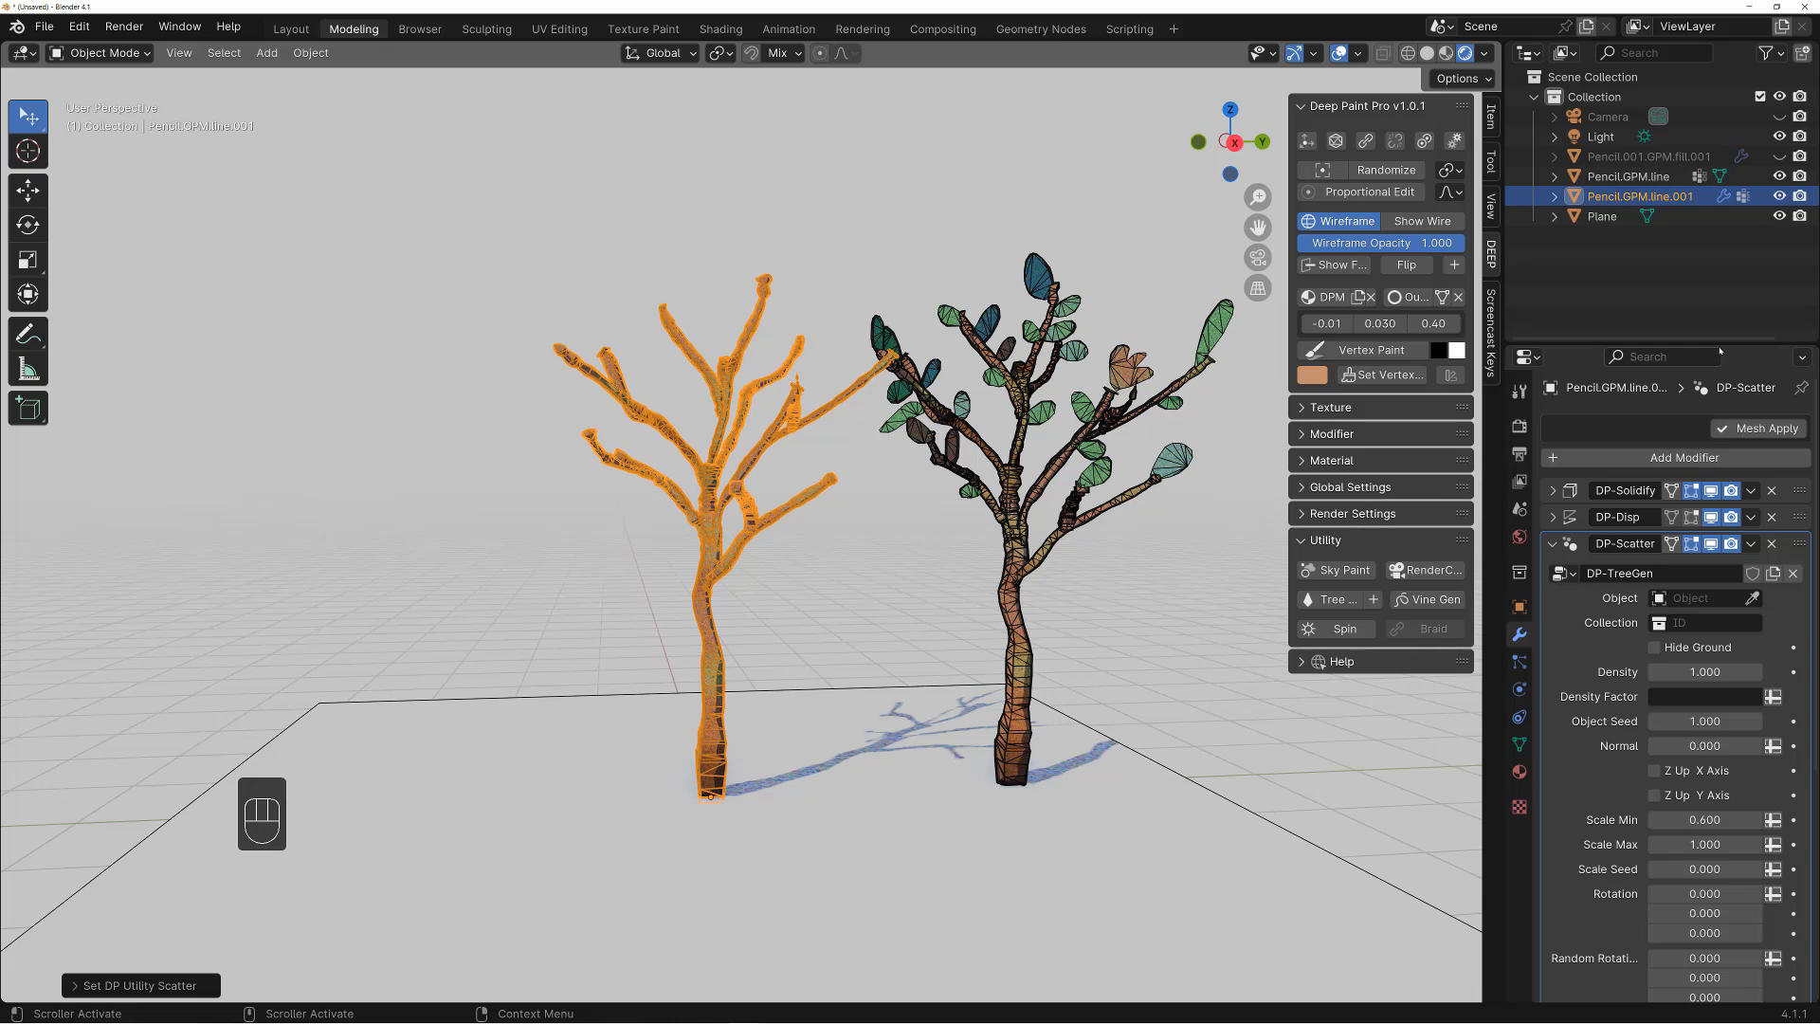
# Enlarge the Properties editor to reveal more of the DP-TreeGen settings and clear the trunk selection
pyautogui.moveTo(1722, 346); pyautogui.dragTo(1726, 257)
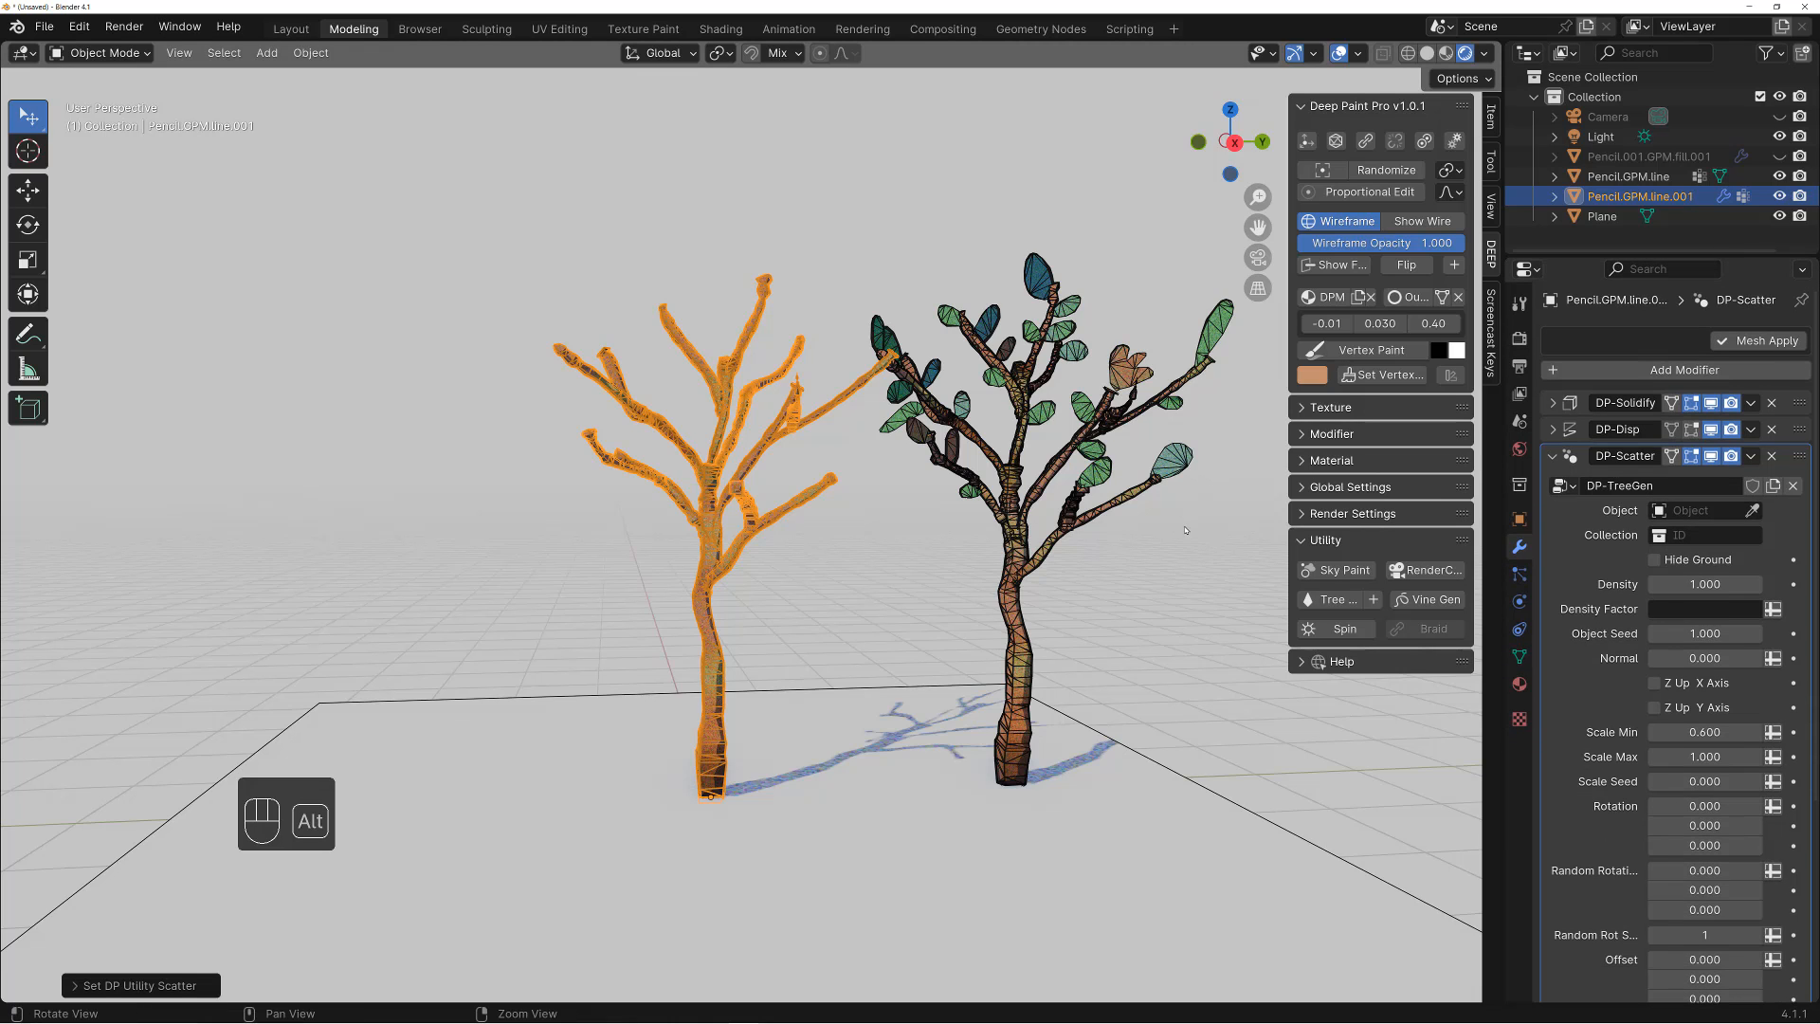
pyautogui.keyDown('alt'); pyautogui.moveTo(1184, 529); pyautogui.dragTo(1147, 545); pyautogui.keyUp('alt')
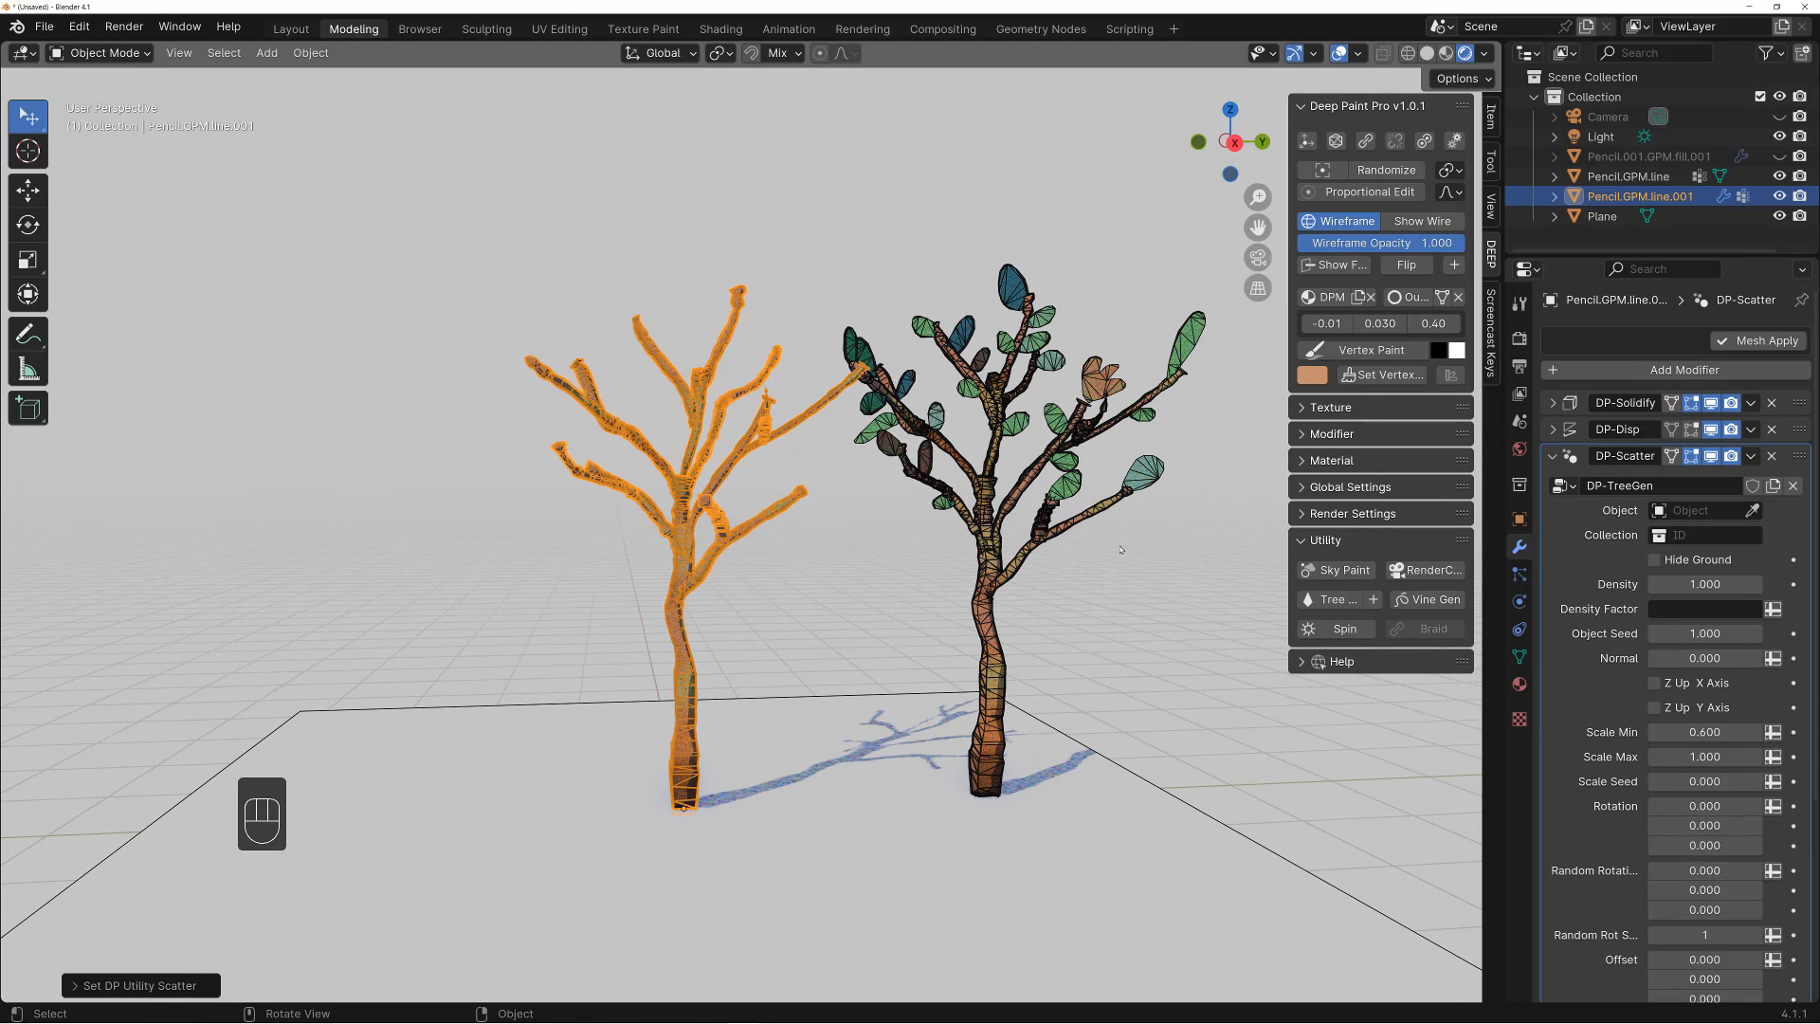
pyautogui.hotkey('shift', 'alt', 'z')
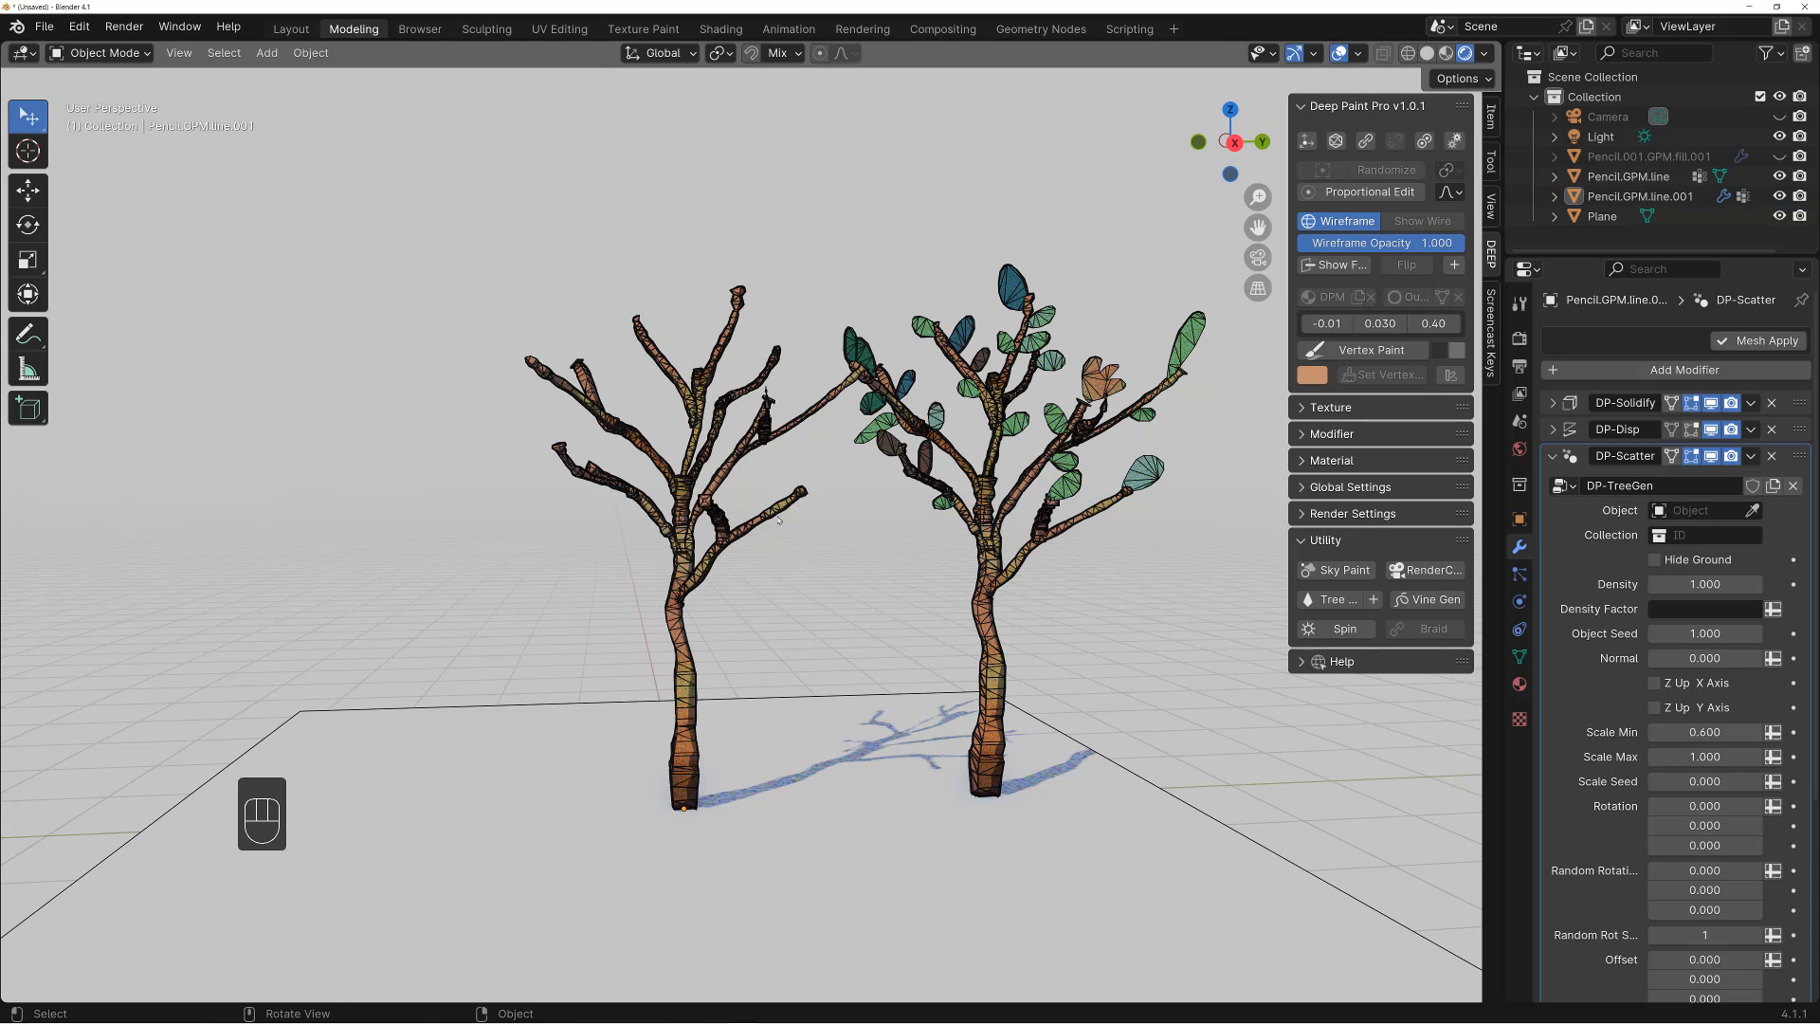
# Assign the joined painted tree as the DP-TreeGen scatter object for the bare trunk and view it without overlays
pyautogui.hotkey('shift', 'alt', 'z')
pyautogui.hotkey('shift', 'alt', 'z')
pyautogui.hotkey('shift', 'alt', 'z')
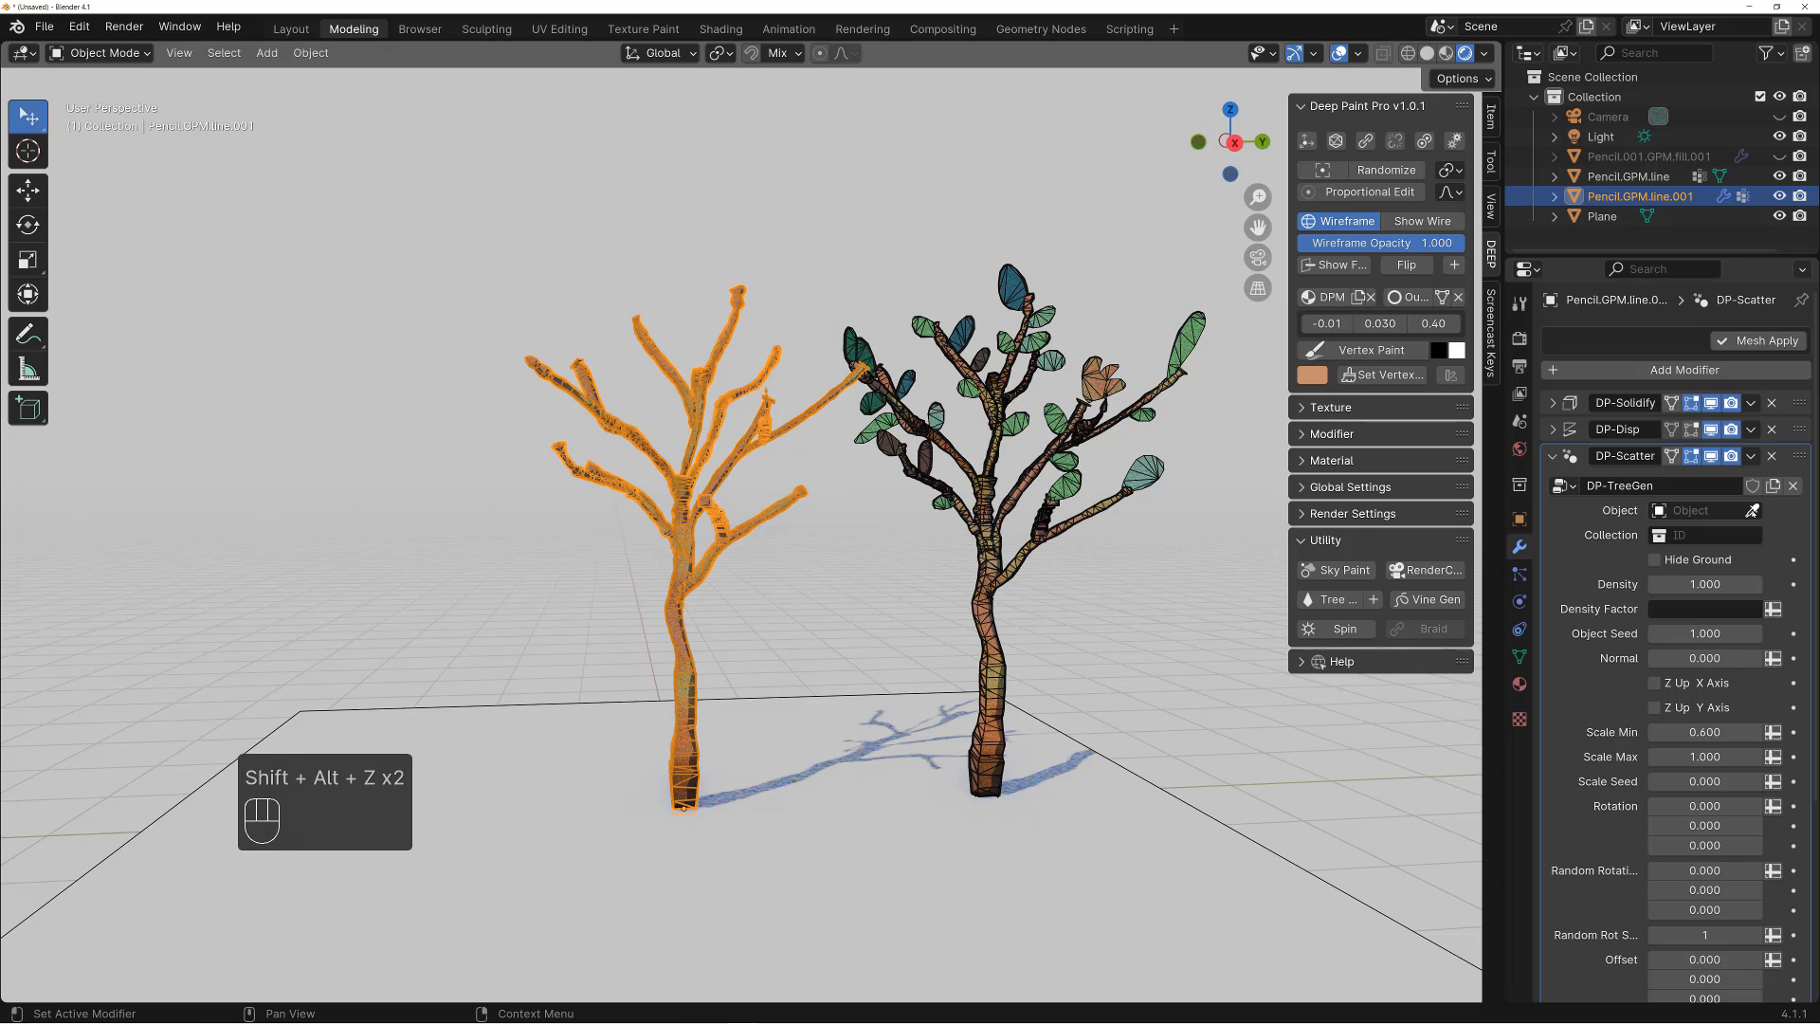
pyautogui.click(1751, 510)
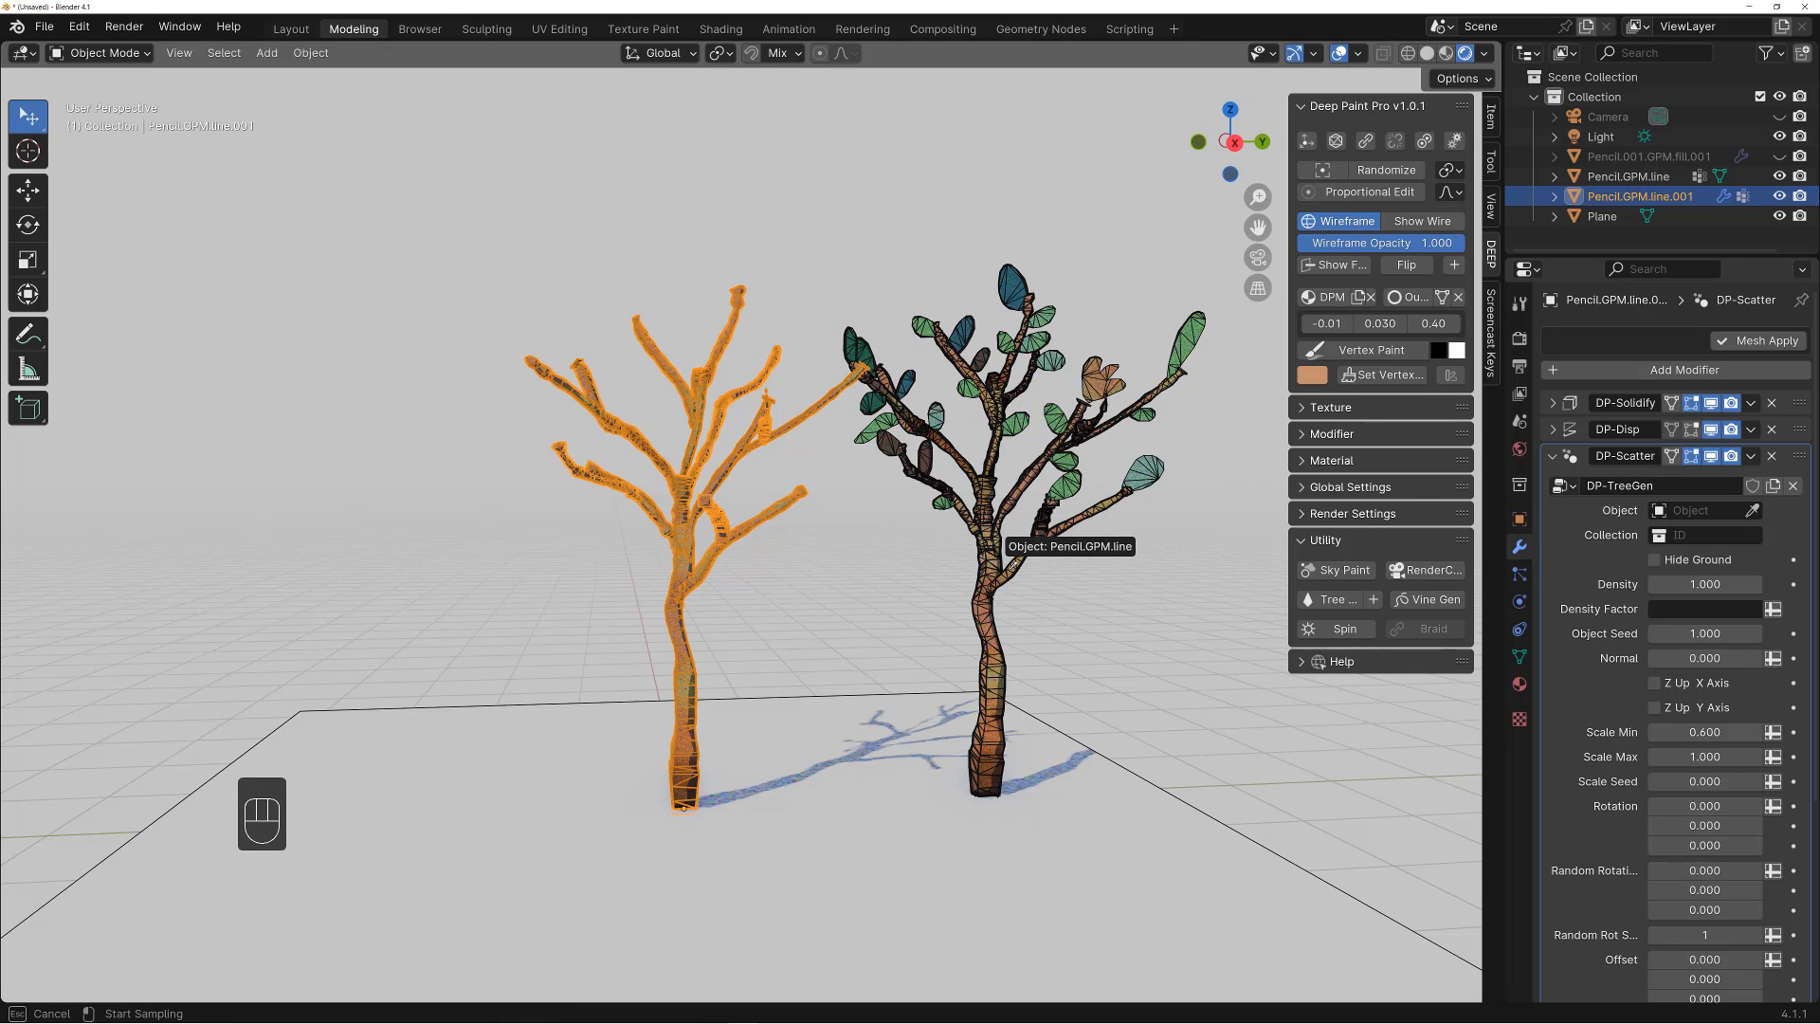
pyautogui.click(1002, 538)
pyautogui.click(1099, 583)
pyautogui.hotkey('shift', 'alt', 'z')
pyautogui.scroll(-2, 1100, 583)
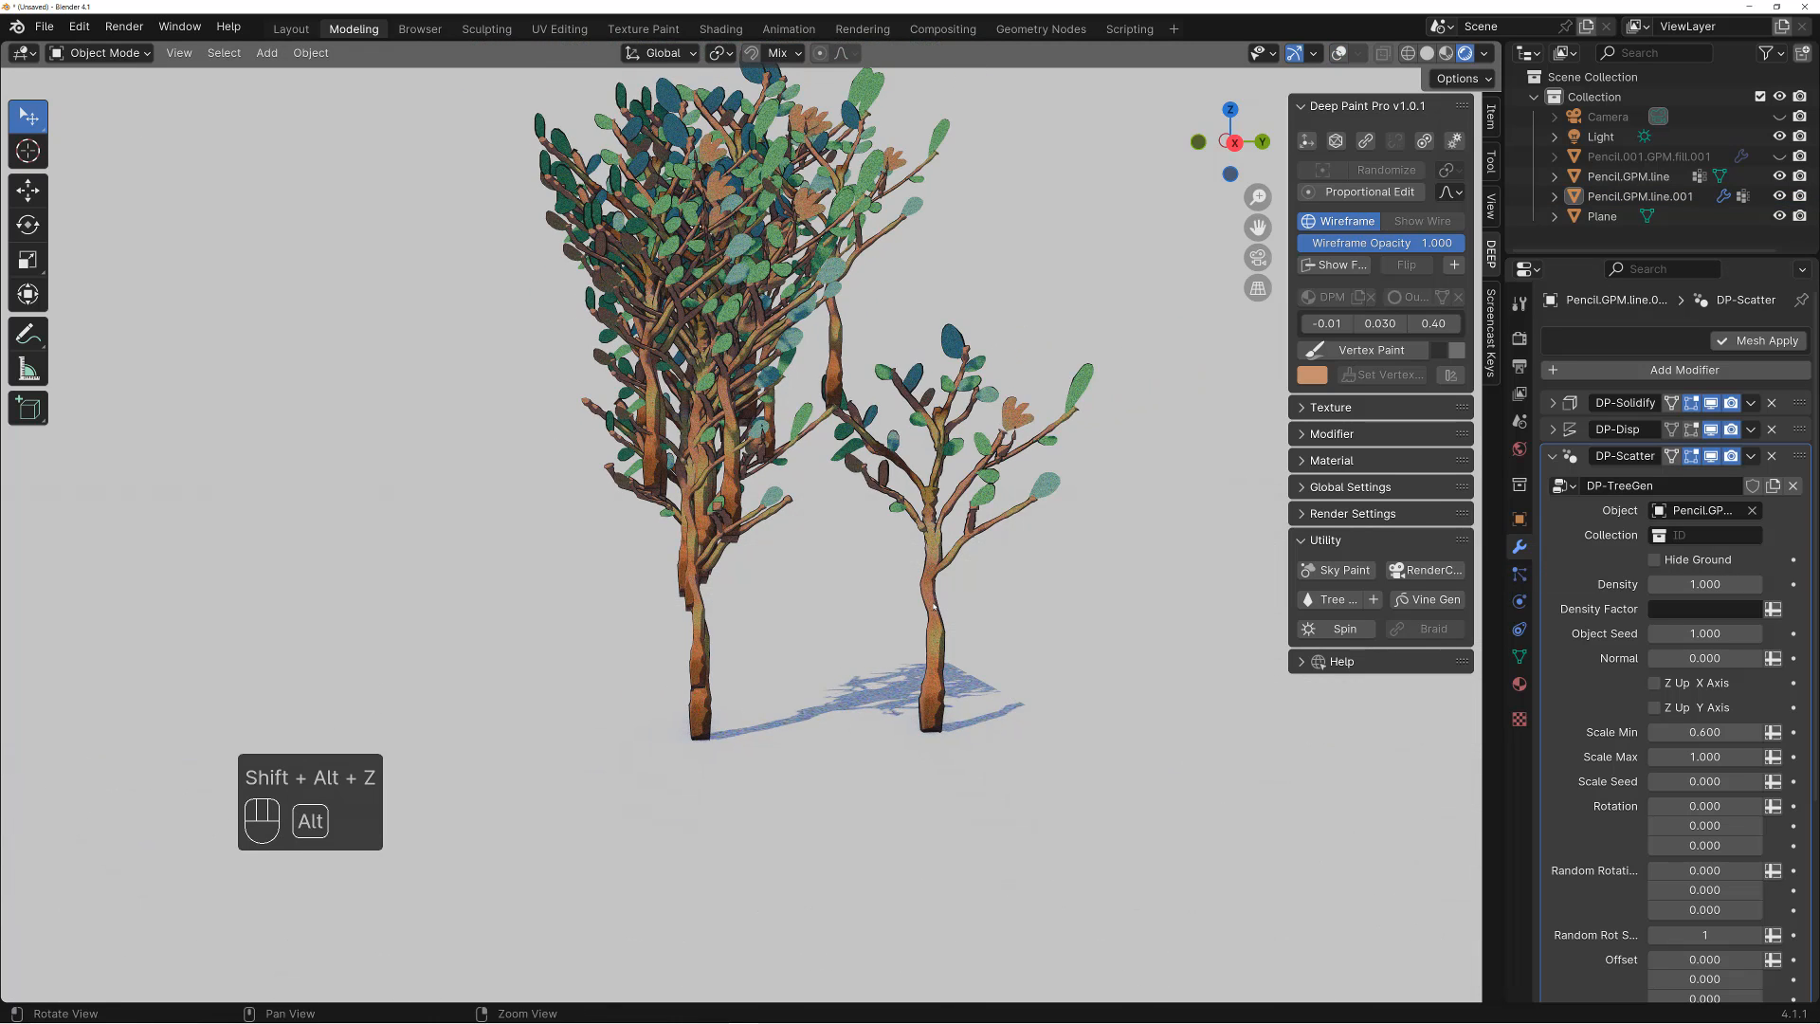
pyautogui.keyDown('alt'); pyautogui.moveTo(1080, 585); pyautogui.dragTo(926, 622); pyautogui.keyUp('alt')
pyautogui.keyDown('alt'); pyautogui.moveTo(760, 627); pyautogui.dragTo(991, 618); pyautogui.keyUp('alt')
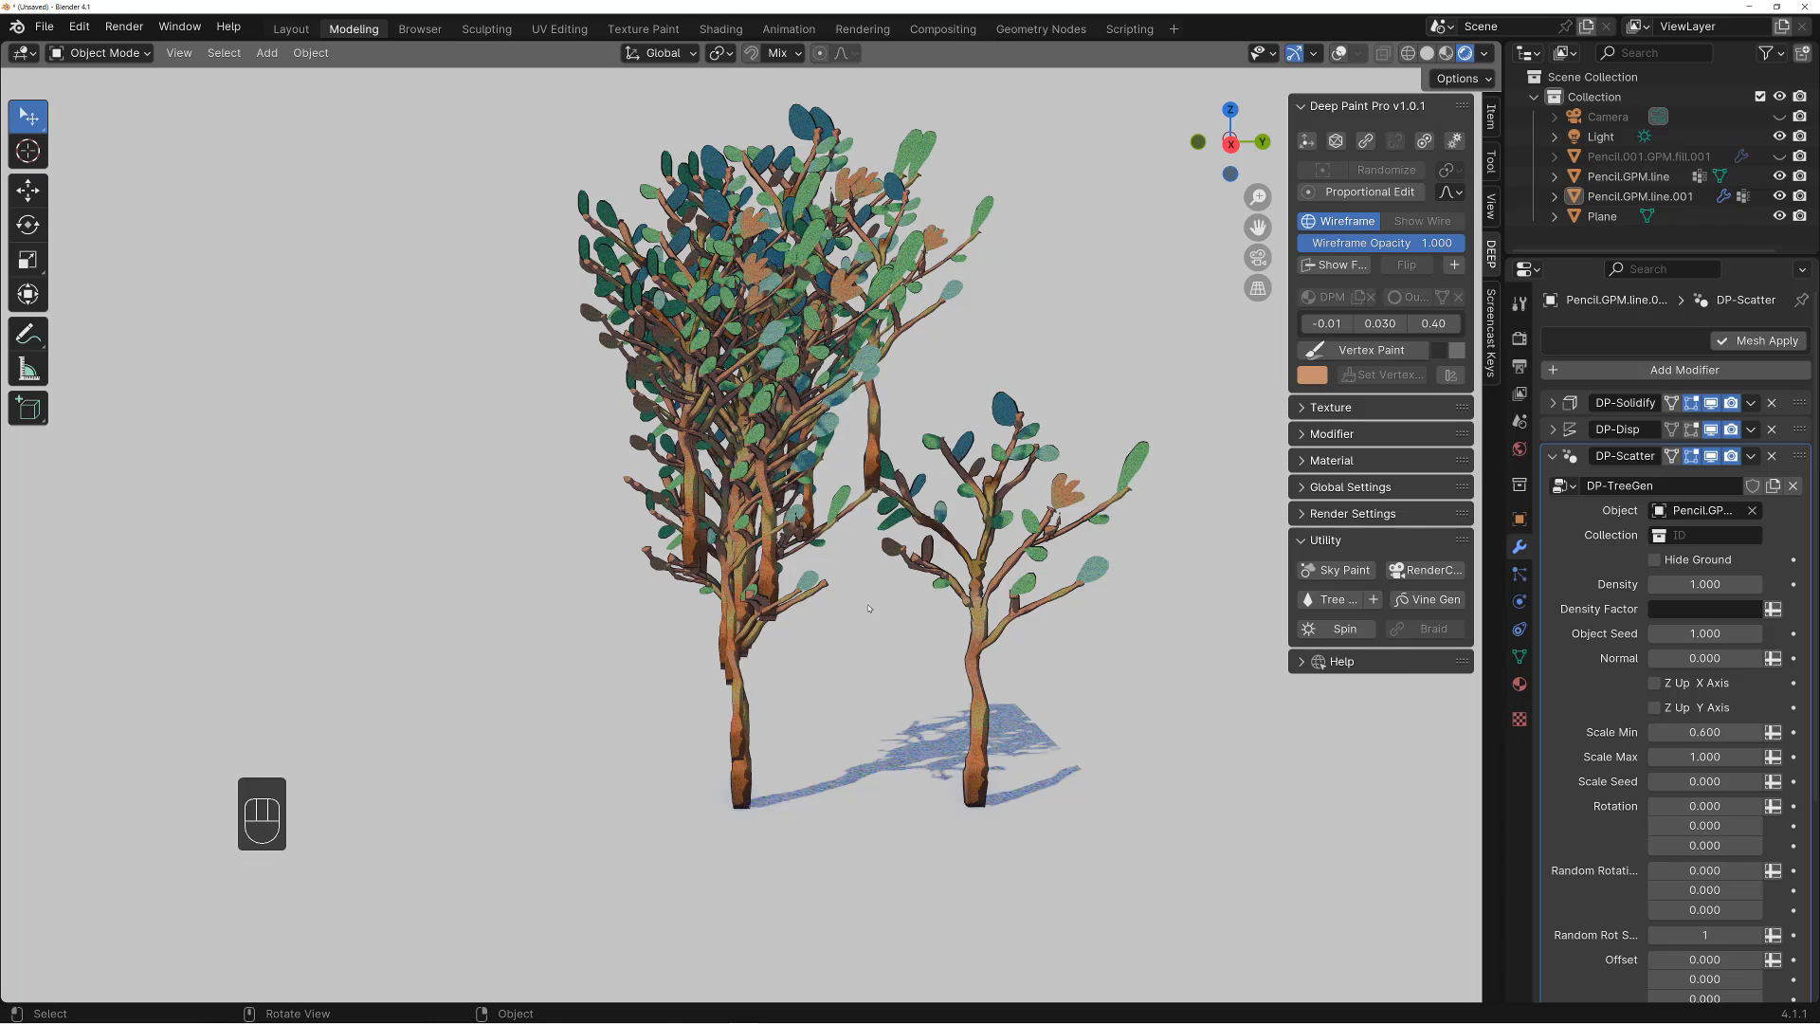
pyautogui.moveTo(869, 608)
pyautogui.keyDown('alt'); pyautogui.mouseDown()
pyautogui.moveTo(929, 618)
pyautogui.moveTo(888, 618)
pyautogui.mouseUp(); pyautogui.keyUp('alt')
# Try moving the generated tree with its scattered branches, then undo the move
pyautogui.click(745, 691)
pyautogui.press('space')
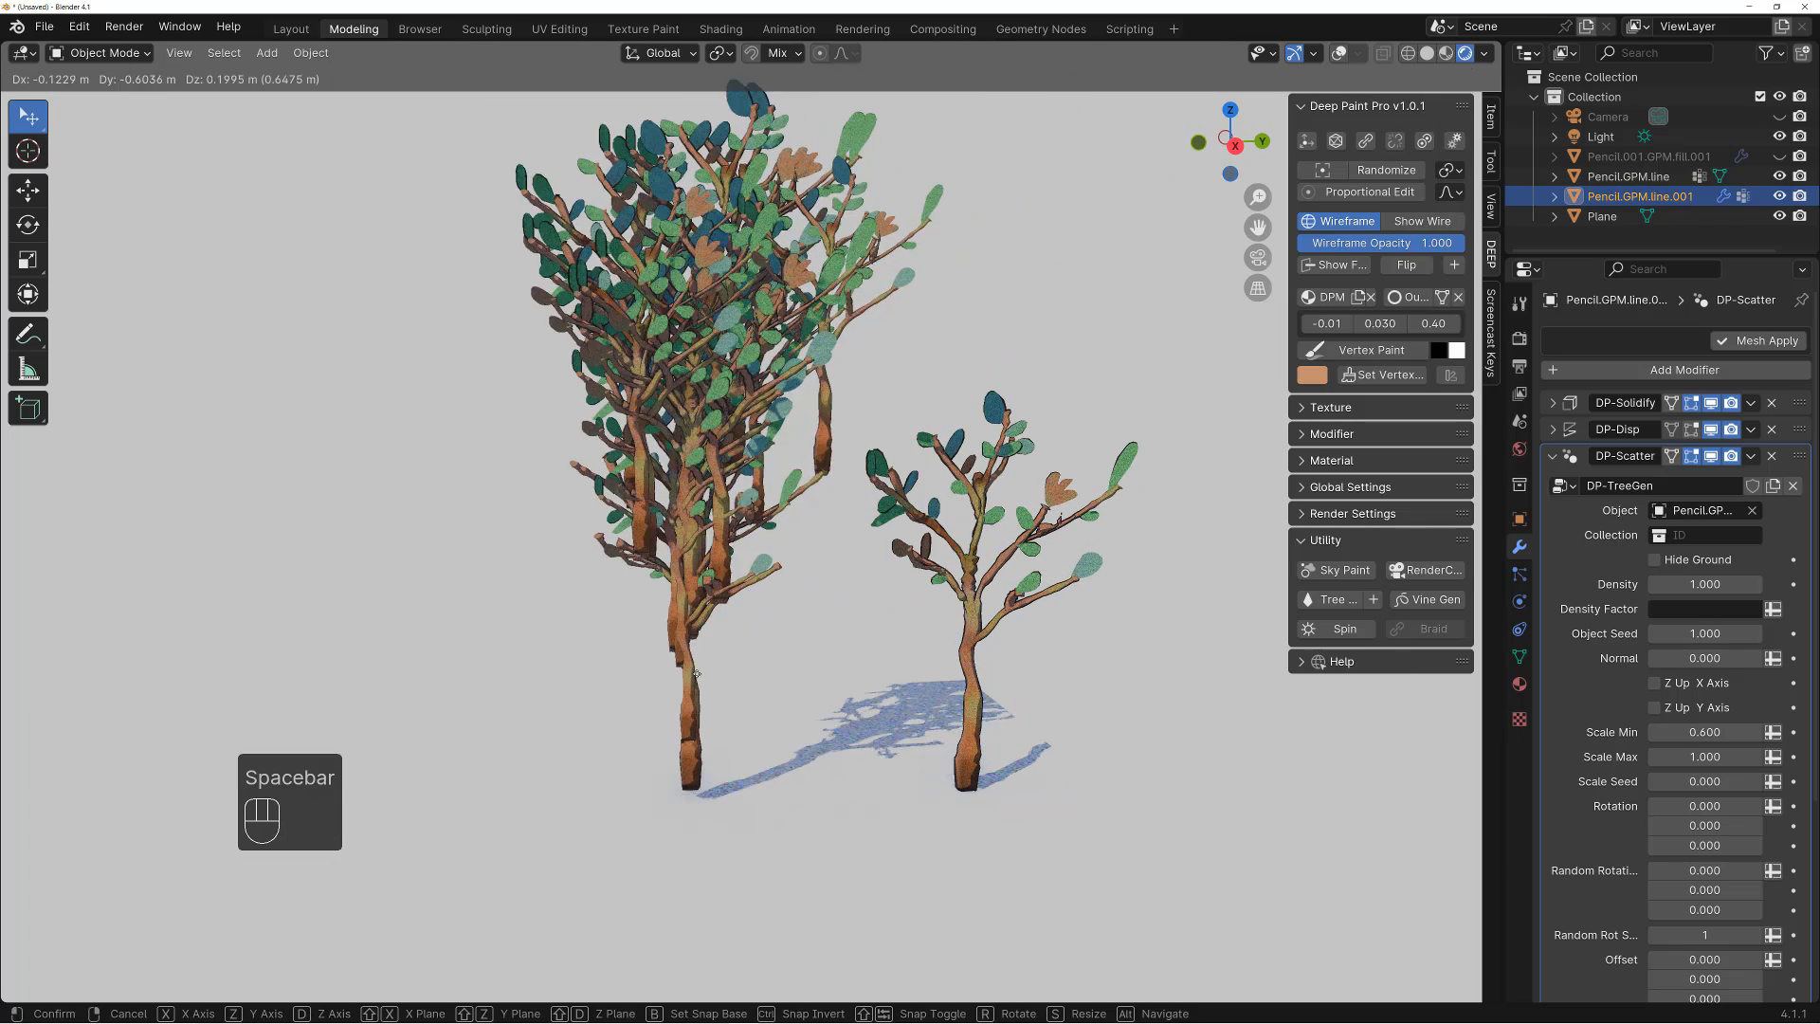
pyautogui.hotkey('ctrl', 'z')
pyautogui.keyDown('alt'); pyautogui.moveTo(848, 552); pyautogui.dragTo(984, 512); pyautogui.keyUp('alt')
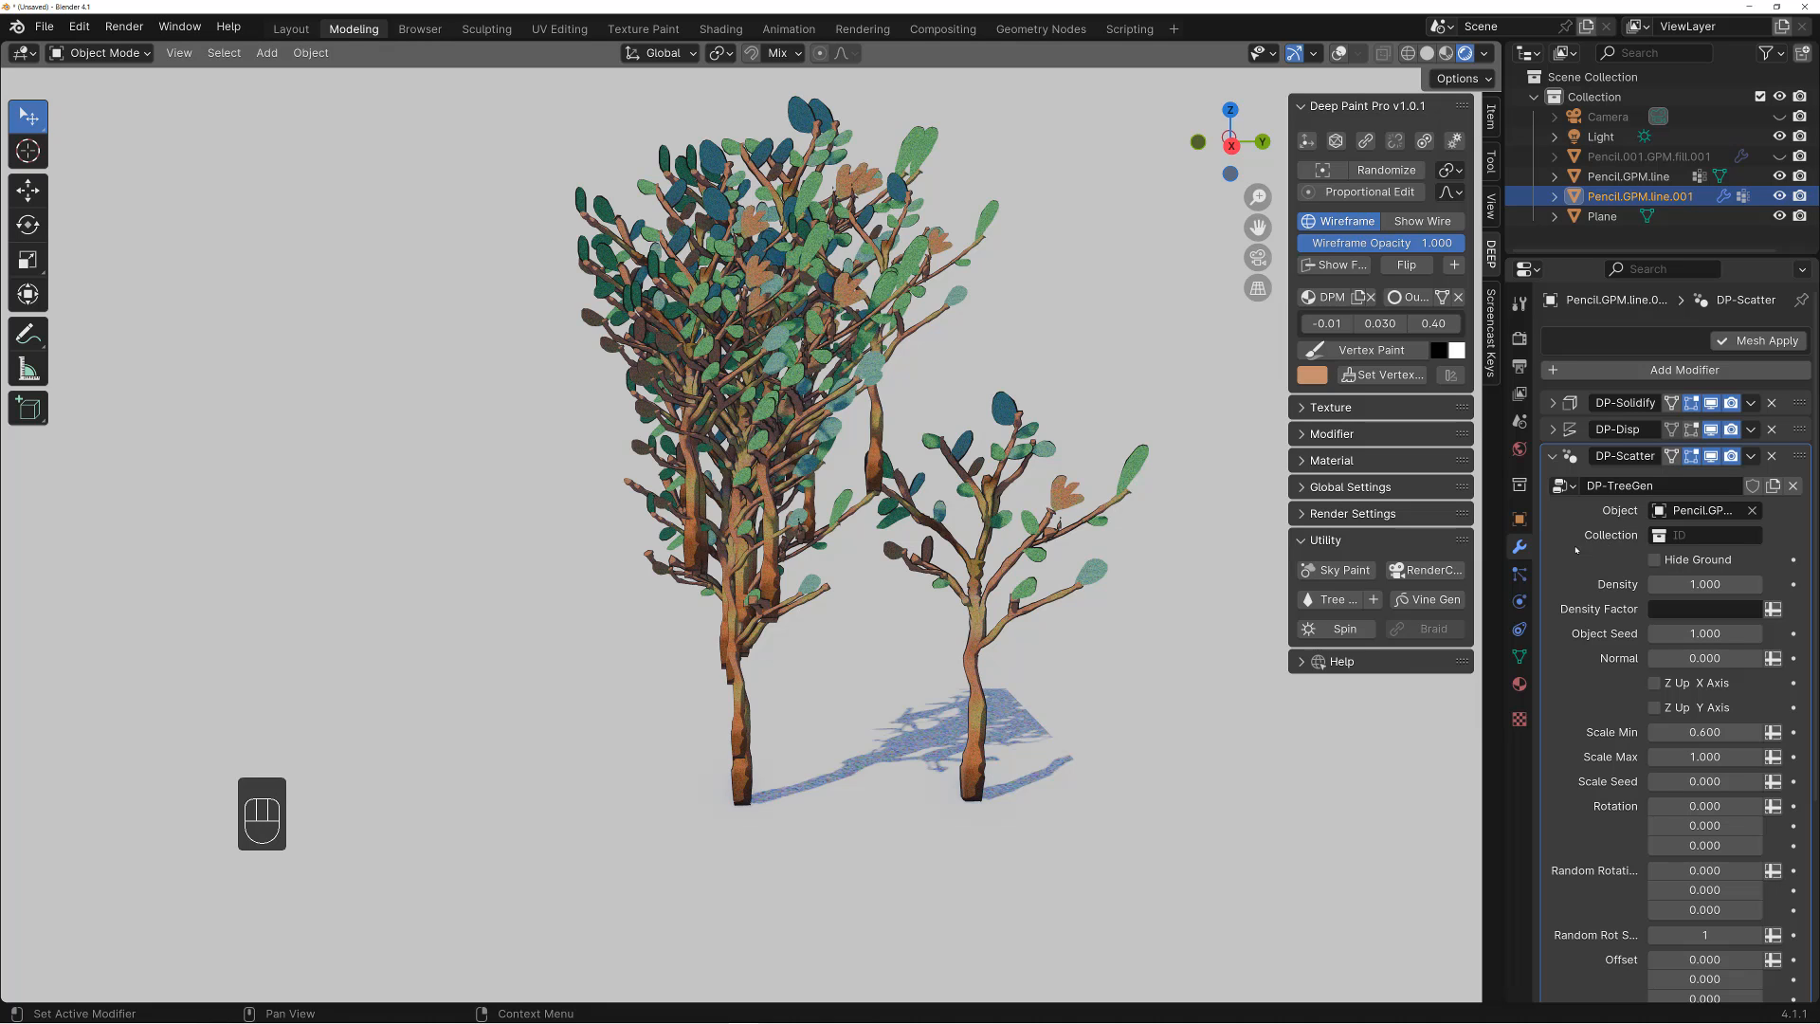
# Set the tree generator's Density to 0.710, Scale Min to 0.394 and Scale Max to 0.468
pyautogui.keyDown('alt'); pyautogui.moveTo(1071, 535); pyautogui.dragTo(1113, 530); pyautogui.keyUp('alt')
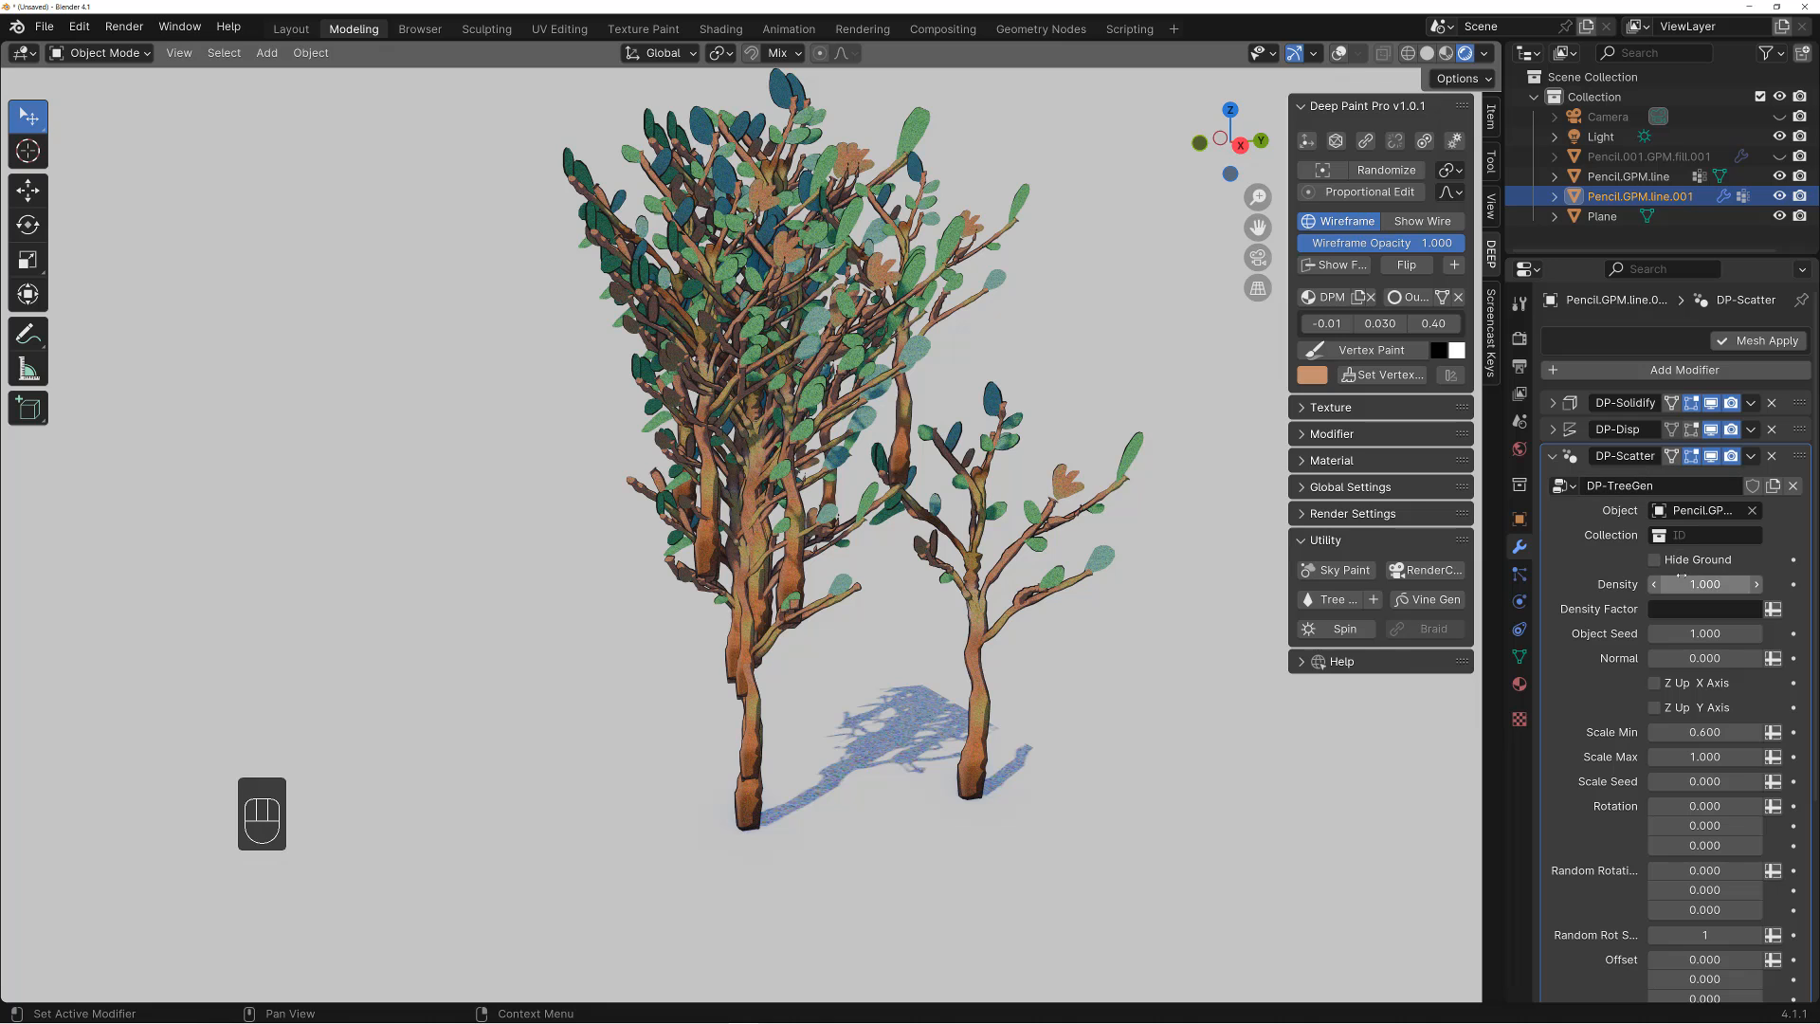
pyautogui.moveTo(1697, 584); pyautogui.dragTo(1071, 595)
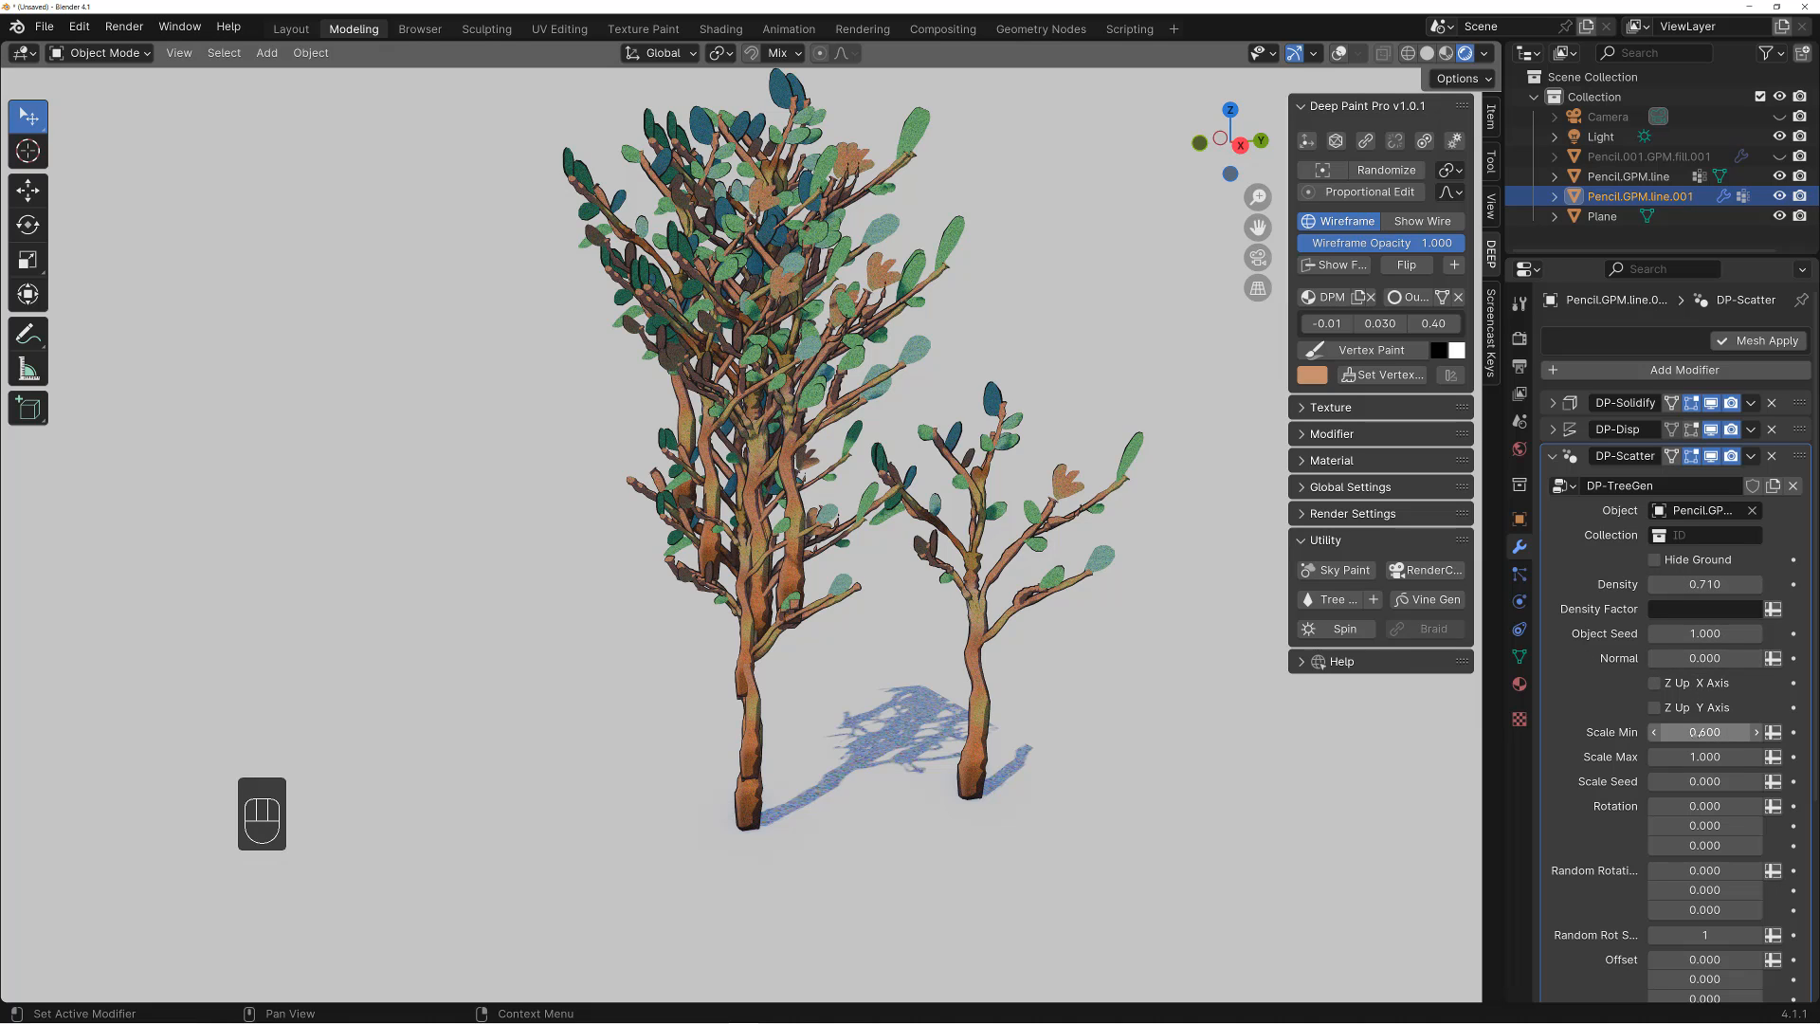
pyautogui.press('shift')
pyautogui.moveTo(1696, 731)
pyautogui.keyDown('shift'); pyautogui.mouseDown()
pyautogui.moveTo(1626, 731)
pyautogui.moveTo(1663, 756)
pyautogui.moveTo(1532, 756)
pyautogui.moveTo(1701, 732)
pyautogui.moveTo(1694, 756)
pyautogui.moveTo(1670, 756)
pyautogui.mouseUp(); pyautogui.keyUp('shift')
pyautogui.keyDown('alt'); pyautogui.moveTo(1040, 494); pyautogui.dragTo(1063, 498); pyautogui.keyUp('alt')
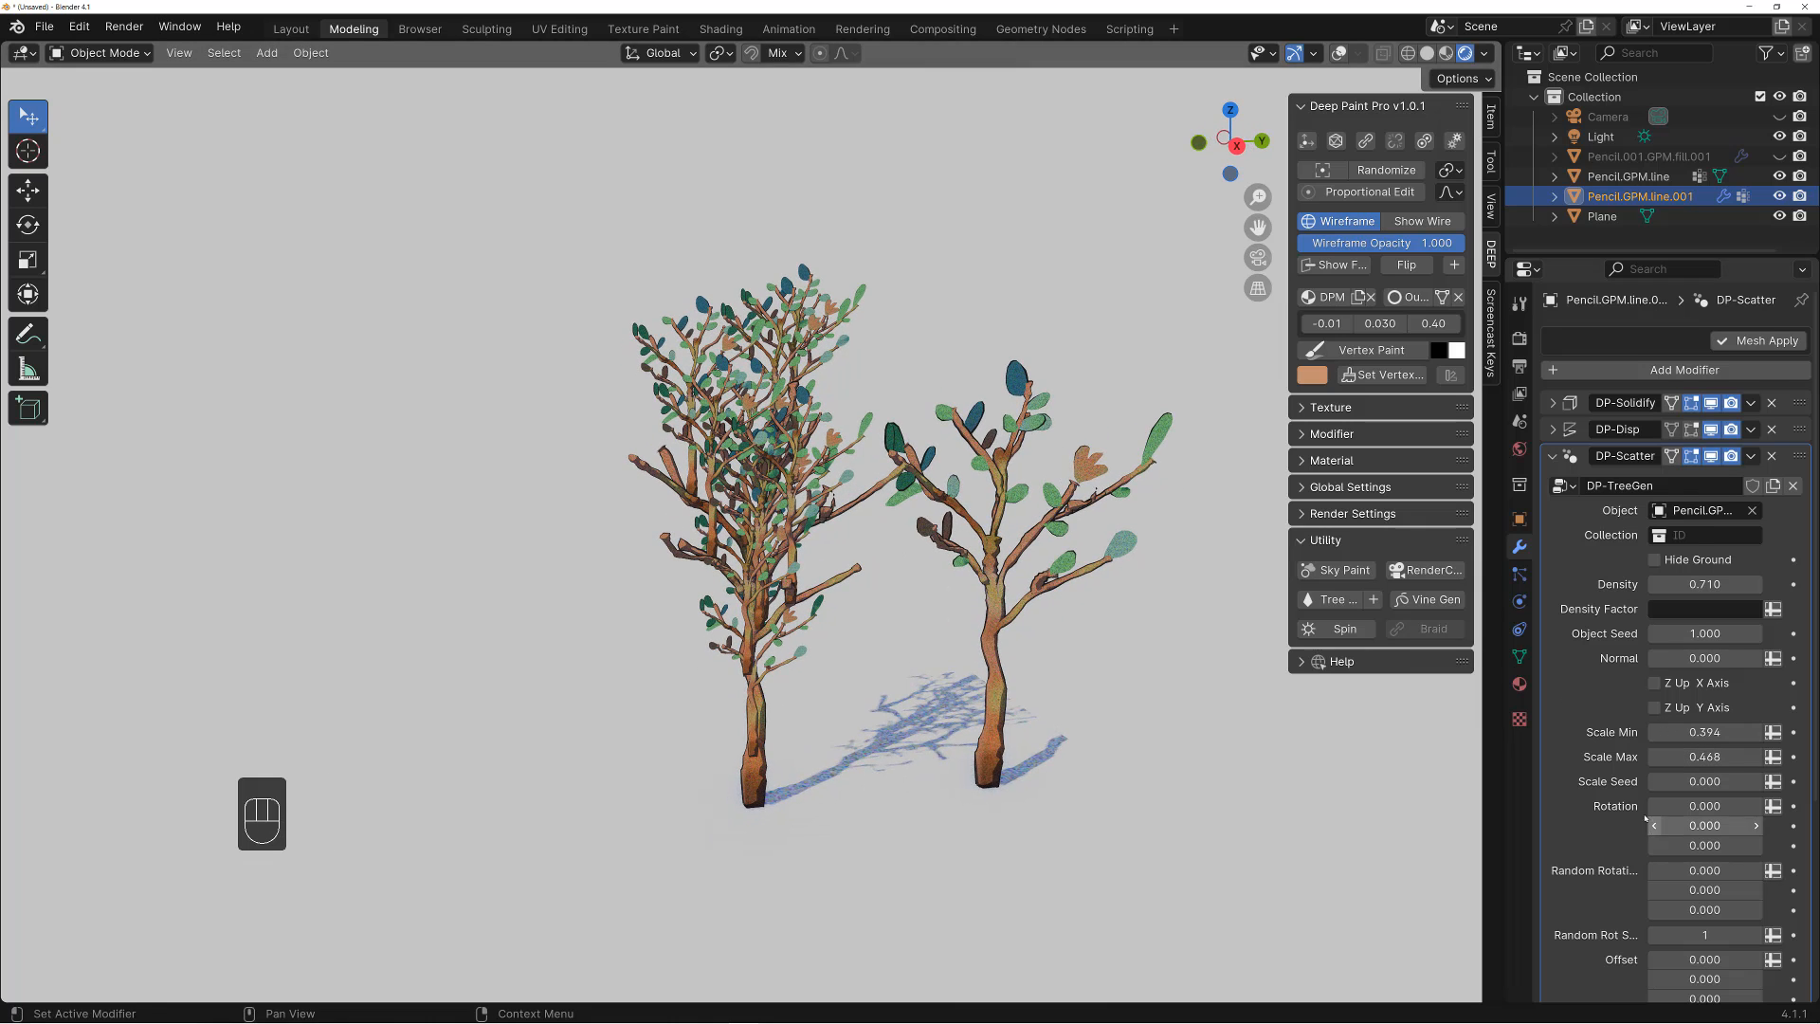
# Try different Rotation and Random Rotation values on the scattered branches, undoing each change
pyautogui.scroll(-1, 1682, 826)
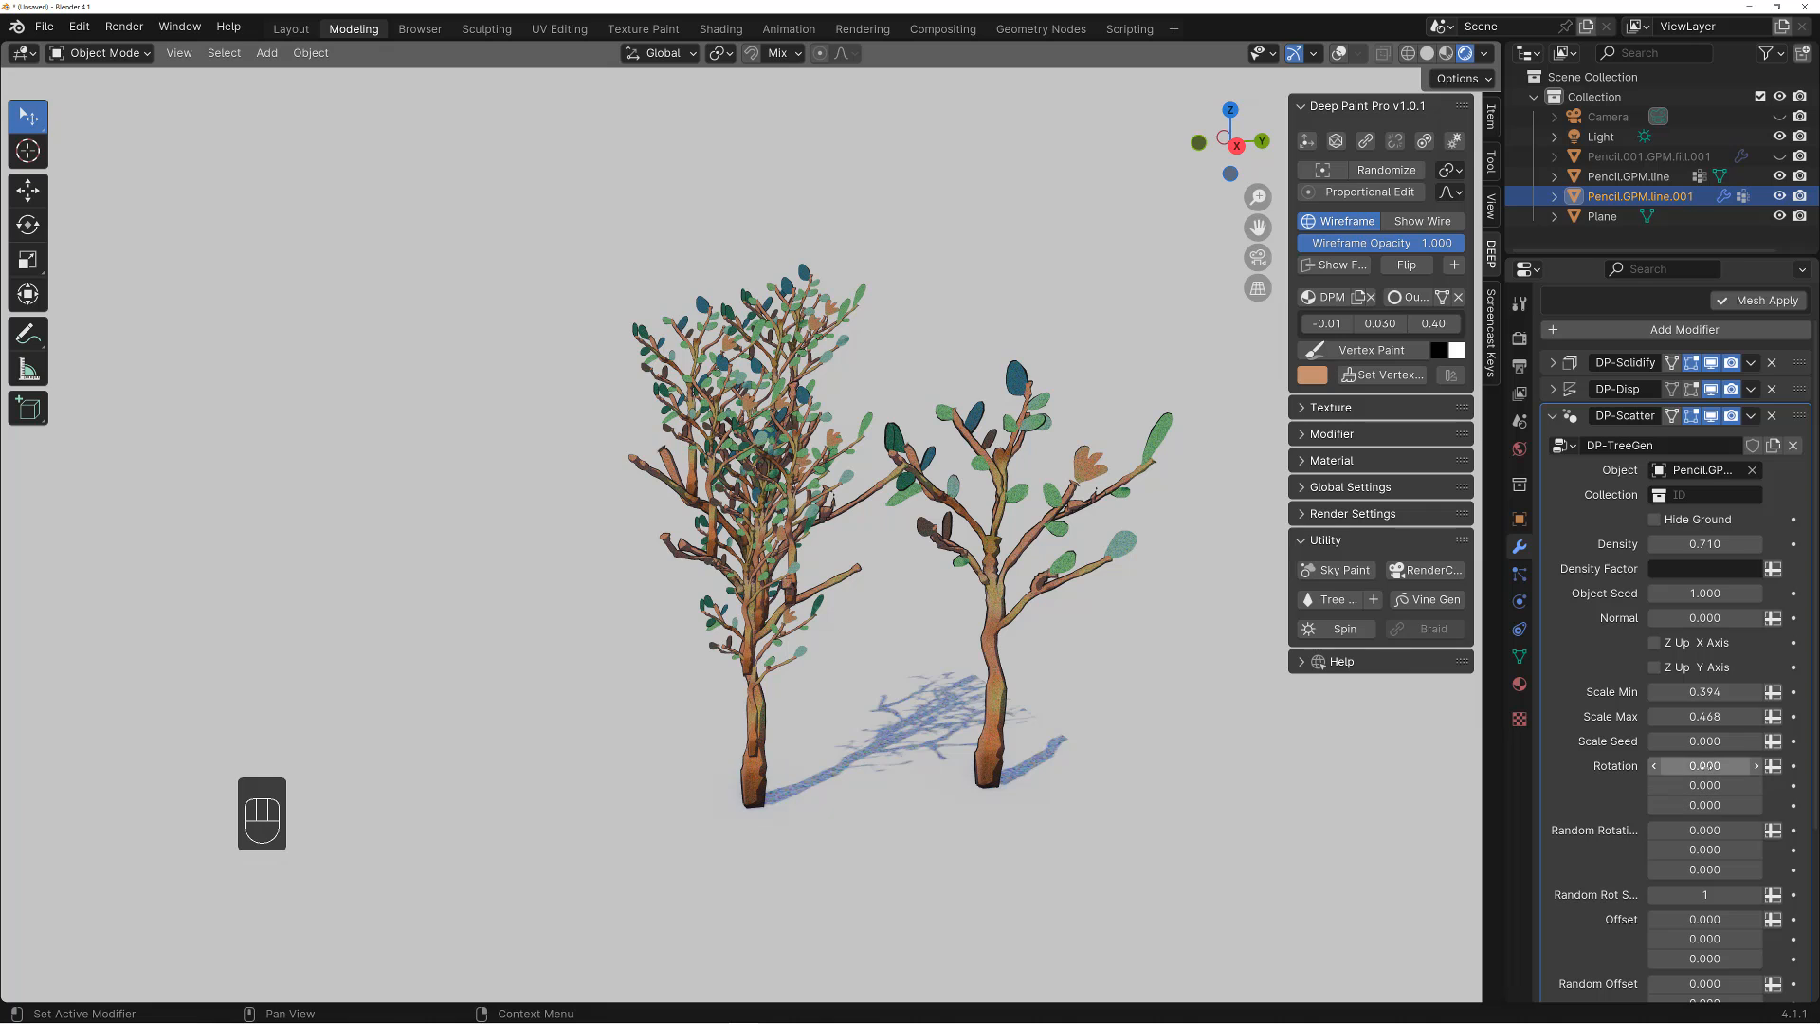
pyautogui.moveTo(1704, 765); pyautogui.dragTo(1697, 830)
pyautogui.hotkey('ctrl', 'z')
pyautogui.hotkey('ctrl', 'z')
pyautogui.hotkey('ctrl', 'z')
pyautogui.moveTo(953, 548)
pyautogui.keyDown('alt'); pyautogui.mouseDown()
pyautogui.moveTo(882, 548)
pyautogui.moveTo(943, 548)
pyautogui.mouseUp(); pyautogui.keyUp('alt')
pyautogui.moveTo(1692, 785); pyautogui.dragTo(1711, 785)
pyautogui.hotkey('ctrl', 'z')
pyautogui.hotkey('ctrl', 'z')
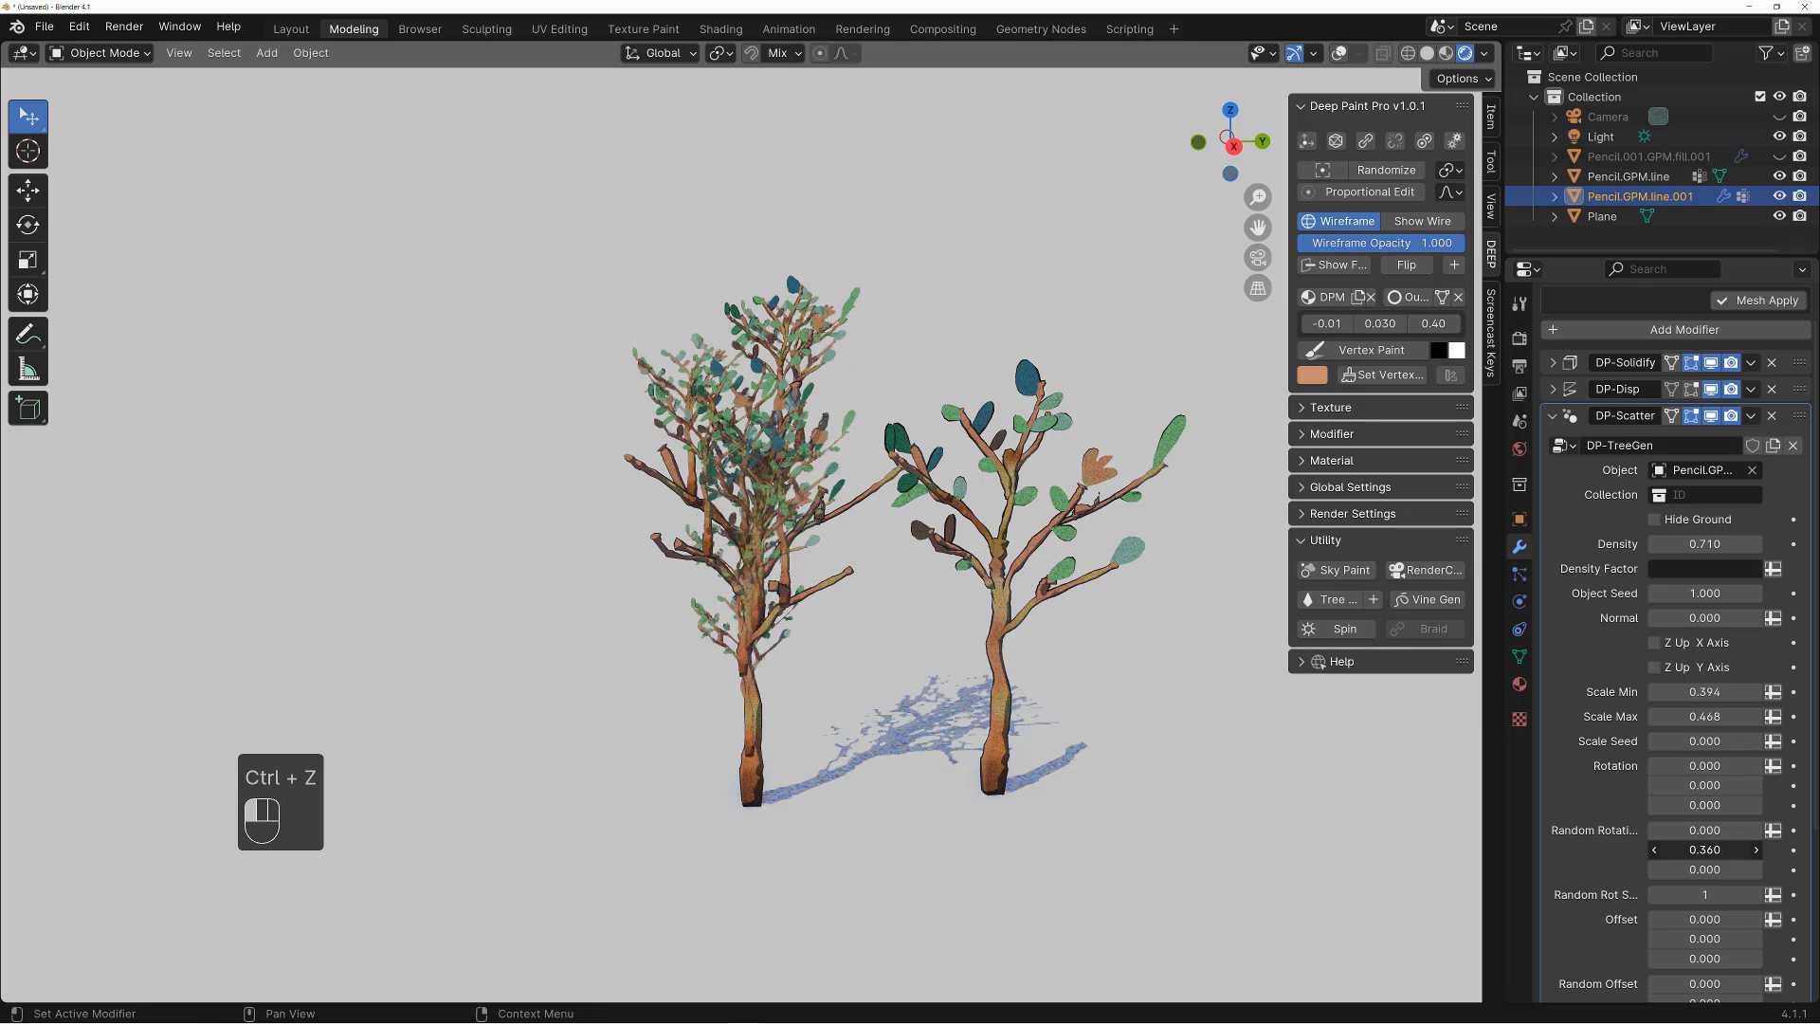
pyautogui.keyDown('alt'); pyautogui.moveTo(1005, 654); pyautogui.dragTo(982, 654); pyautogui.keyUp('alt')
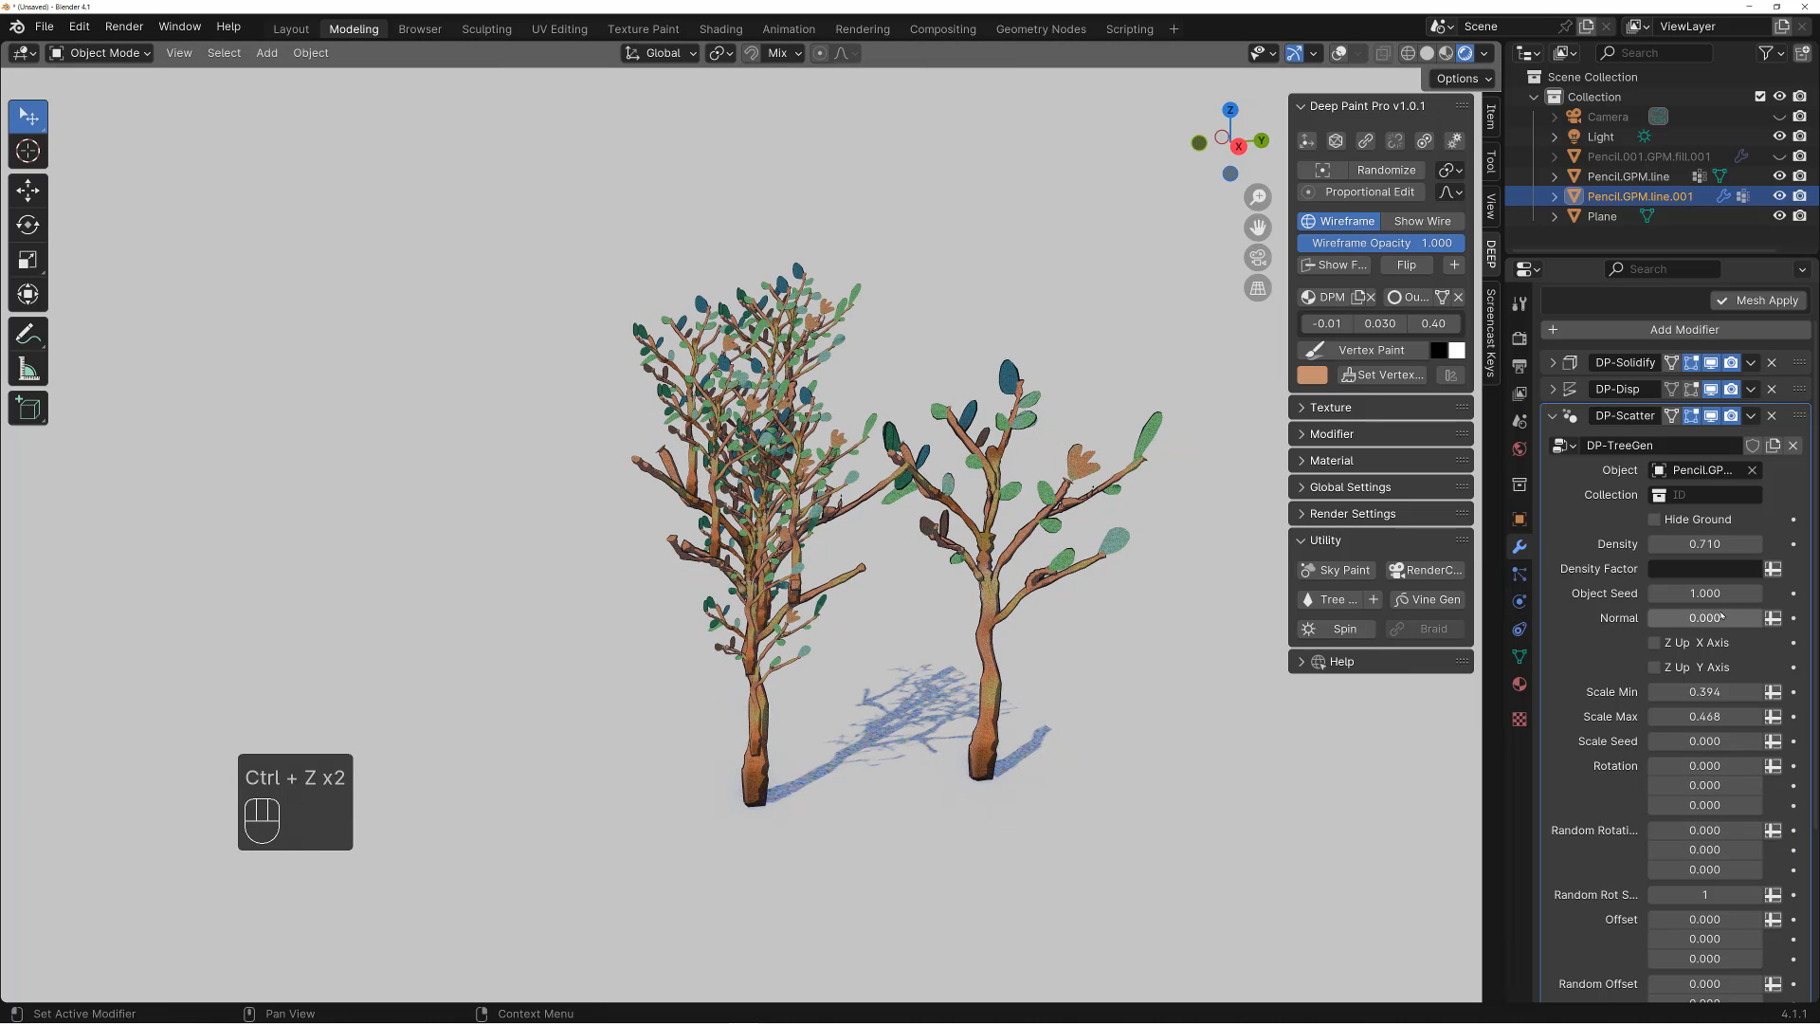
# Adjust the Normal alignment of the scattered branches to 0.236, checking their spread around the trunk
pyautogui.moveTo(1721, 617); pyautogui.dragTo(1744, 617)
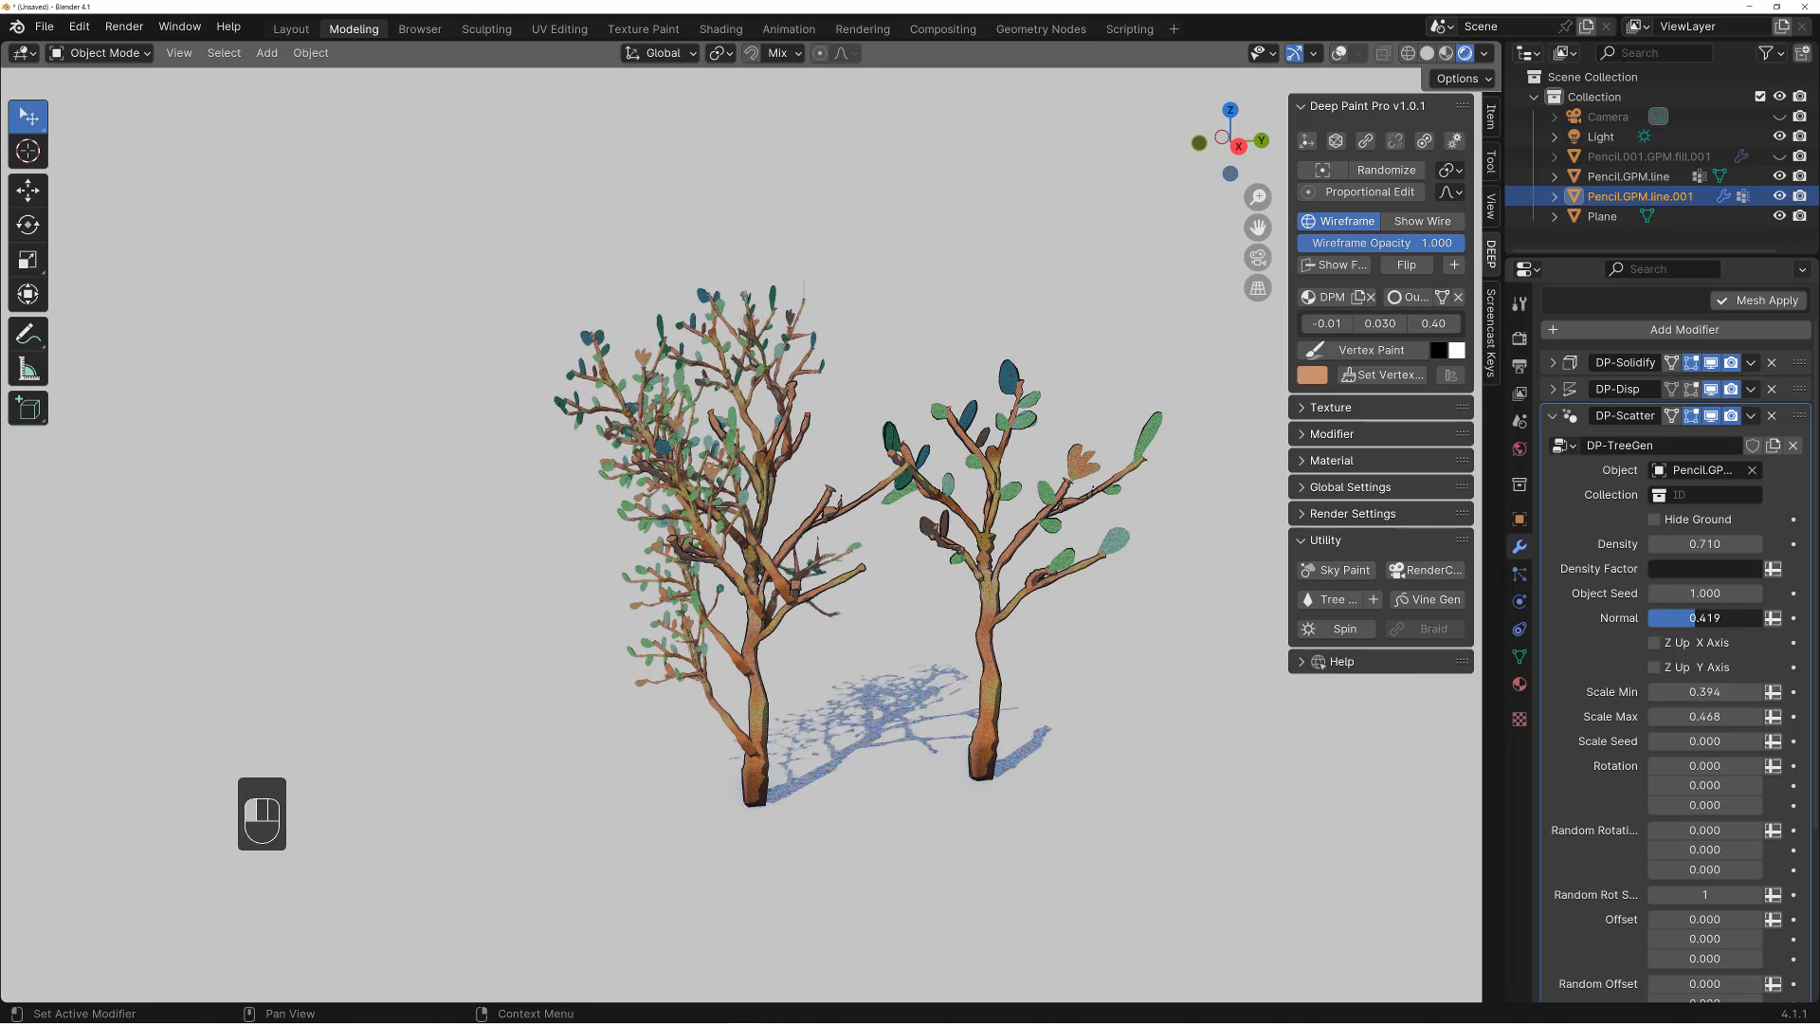
pyautogui.moveTo(1756, 617); pyautogui.dragTo(1753, 617)
pyautogui.keyDown('alt'); pyautogui.moveTo(966, 580); pyautogui.dragTo(719, 572); pyautogui.keyUp('alt')
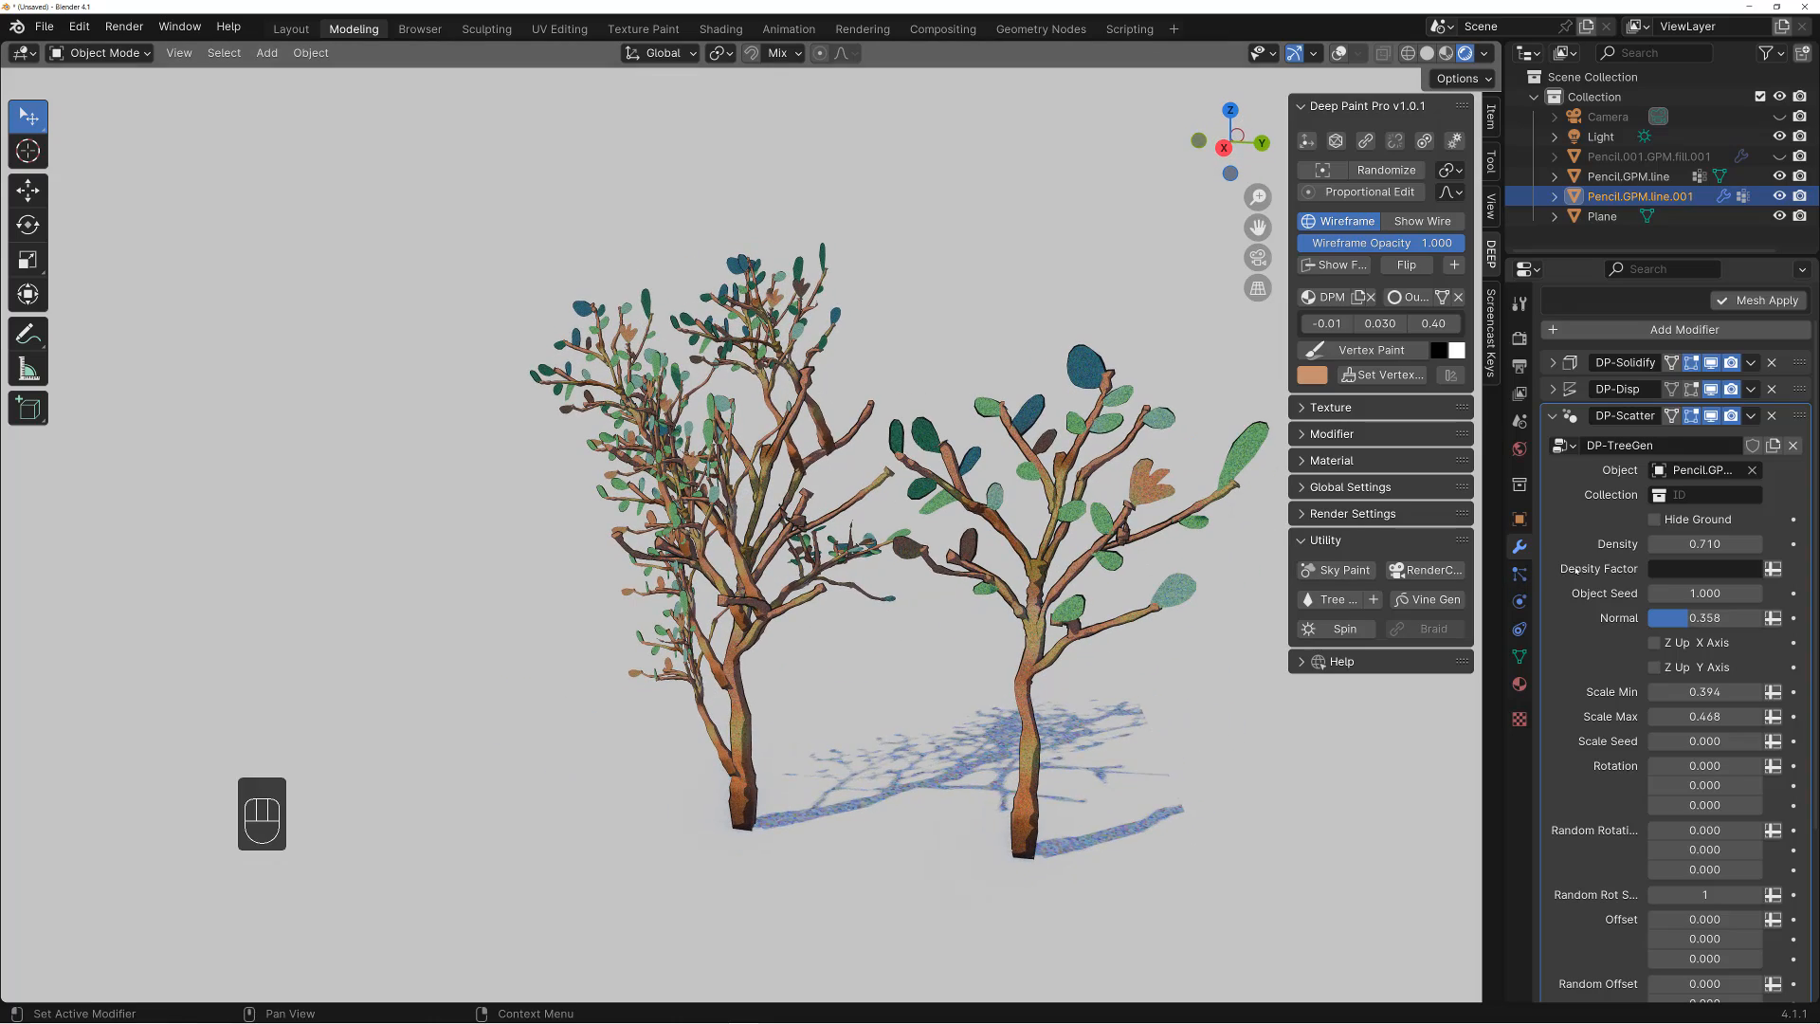
pyautogui.moveTo(1681, 617)
pyautogui.mouseDown()
pyautogui.moveTo(1722, 617)
pyautogui.moveTo(1702, 617)
pyautogui.mouseUp()
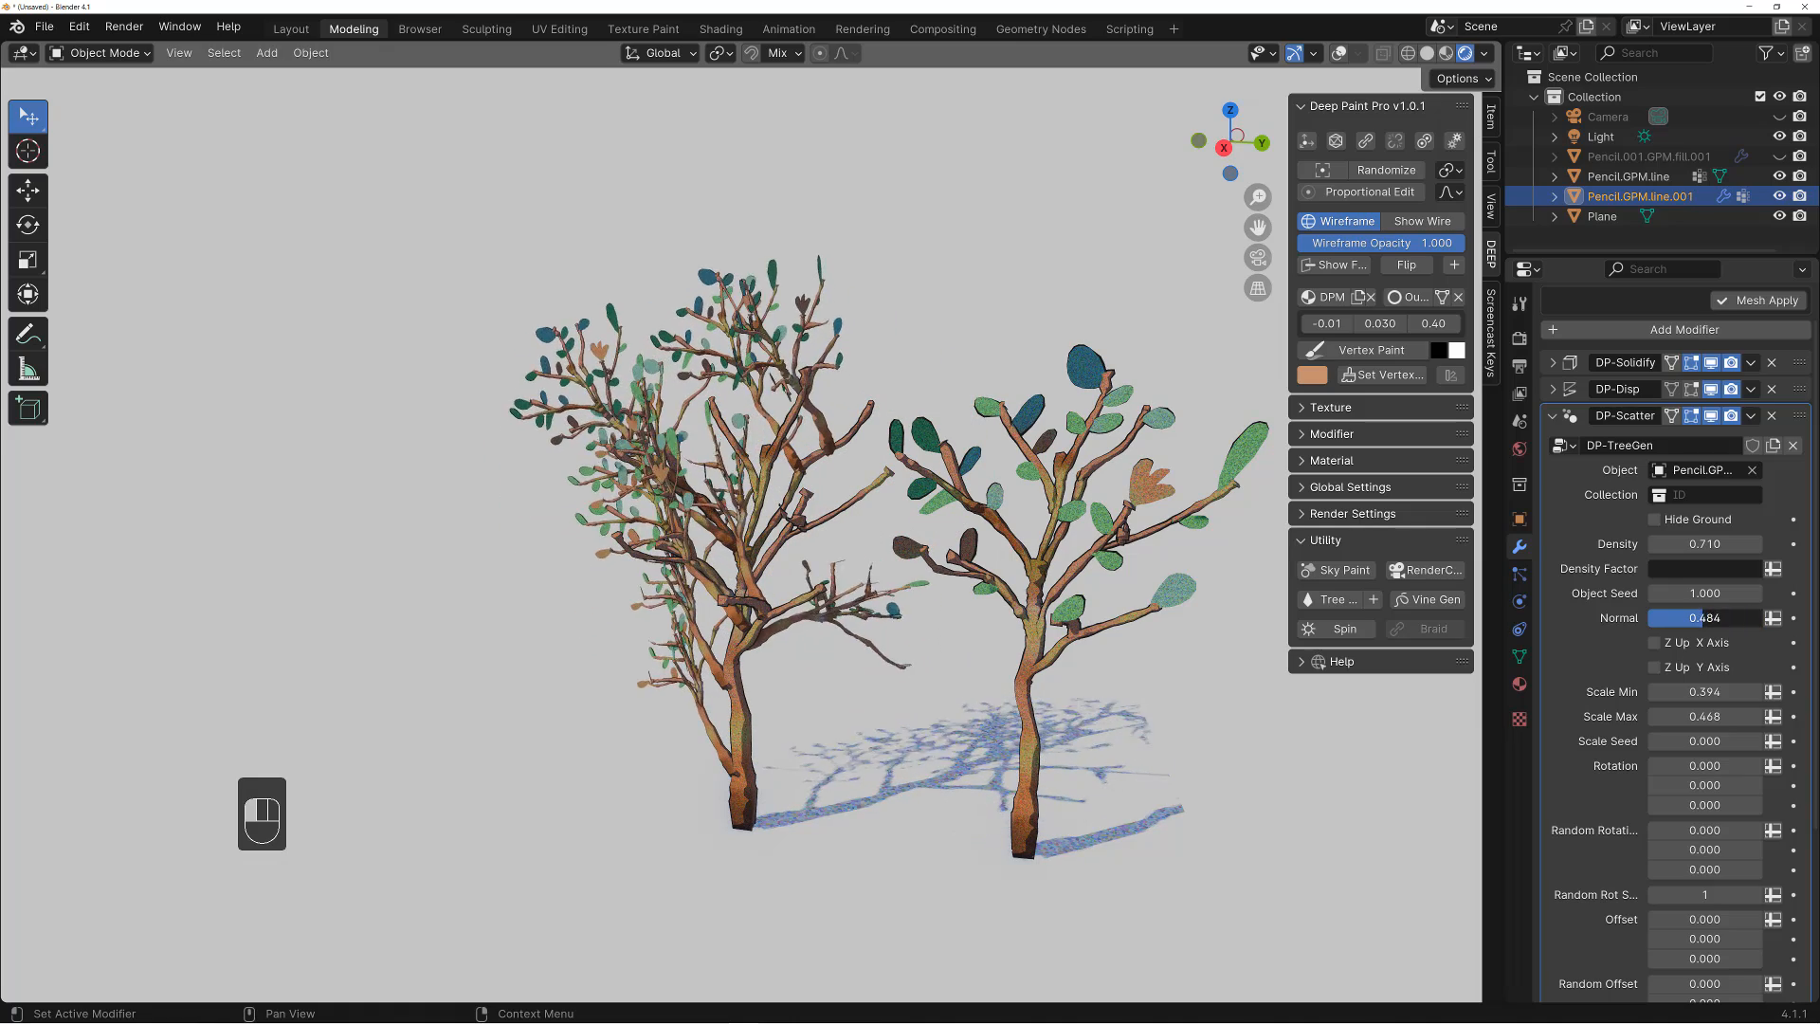
pyautogui.keyDown('alt'); pyautogui.moveTo(1327, 758); pyautogui.dragTo(1411, 776); pyautogui.keyUp('alt')
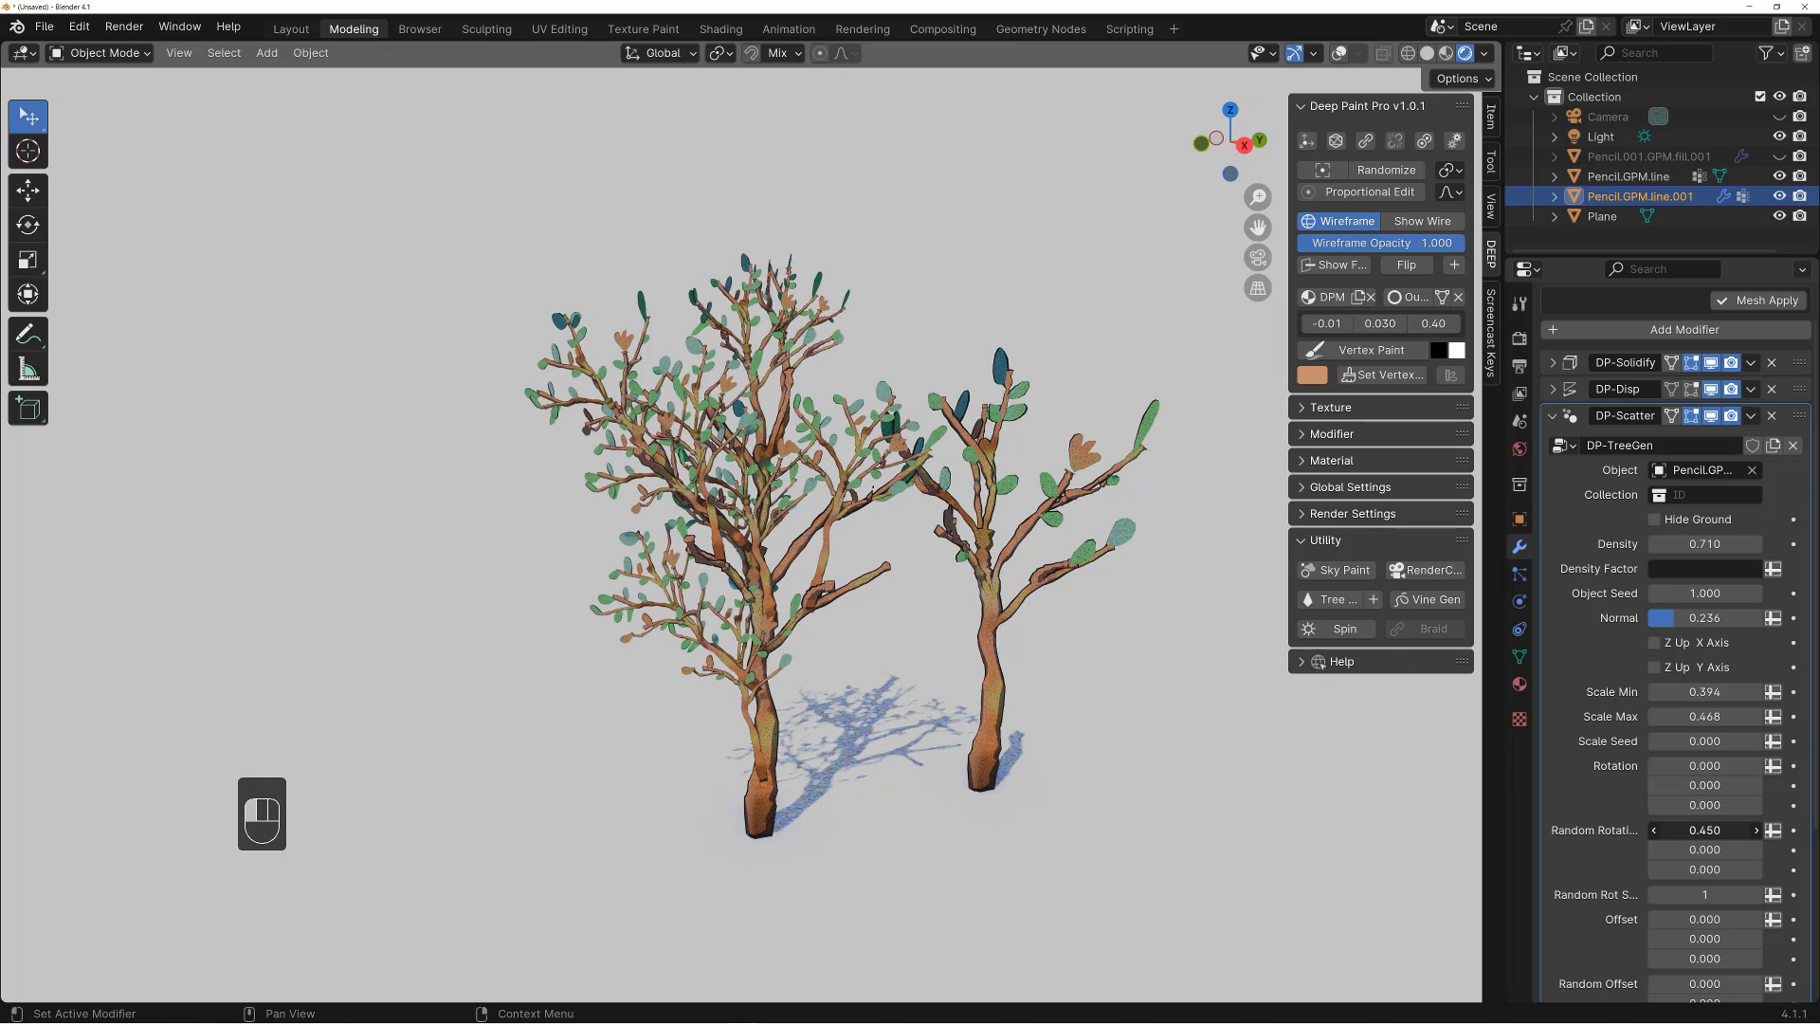
# Set the scattered branches' Random Rotation to 0.440, 0.250 and 0.400
pyautogui.moveTo(1704, 829); pyautogui.dragTo(1680, 844)
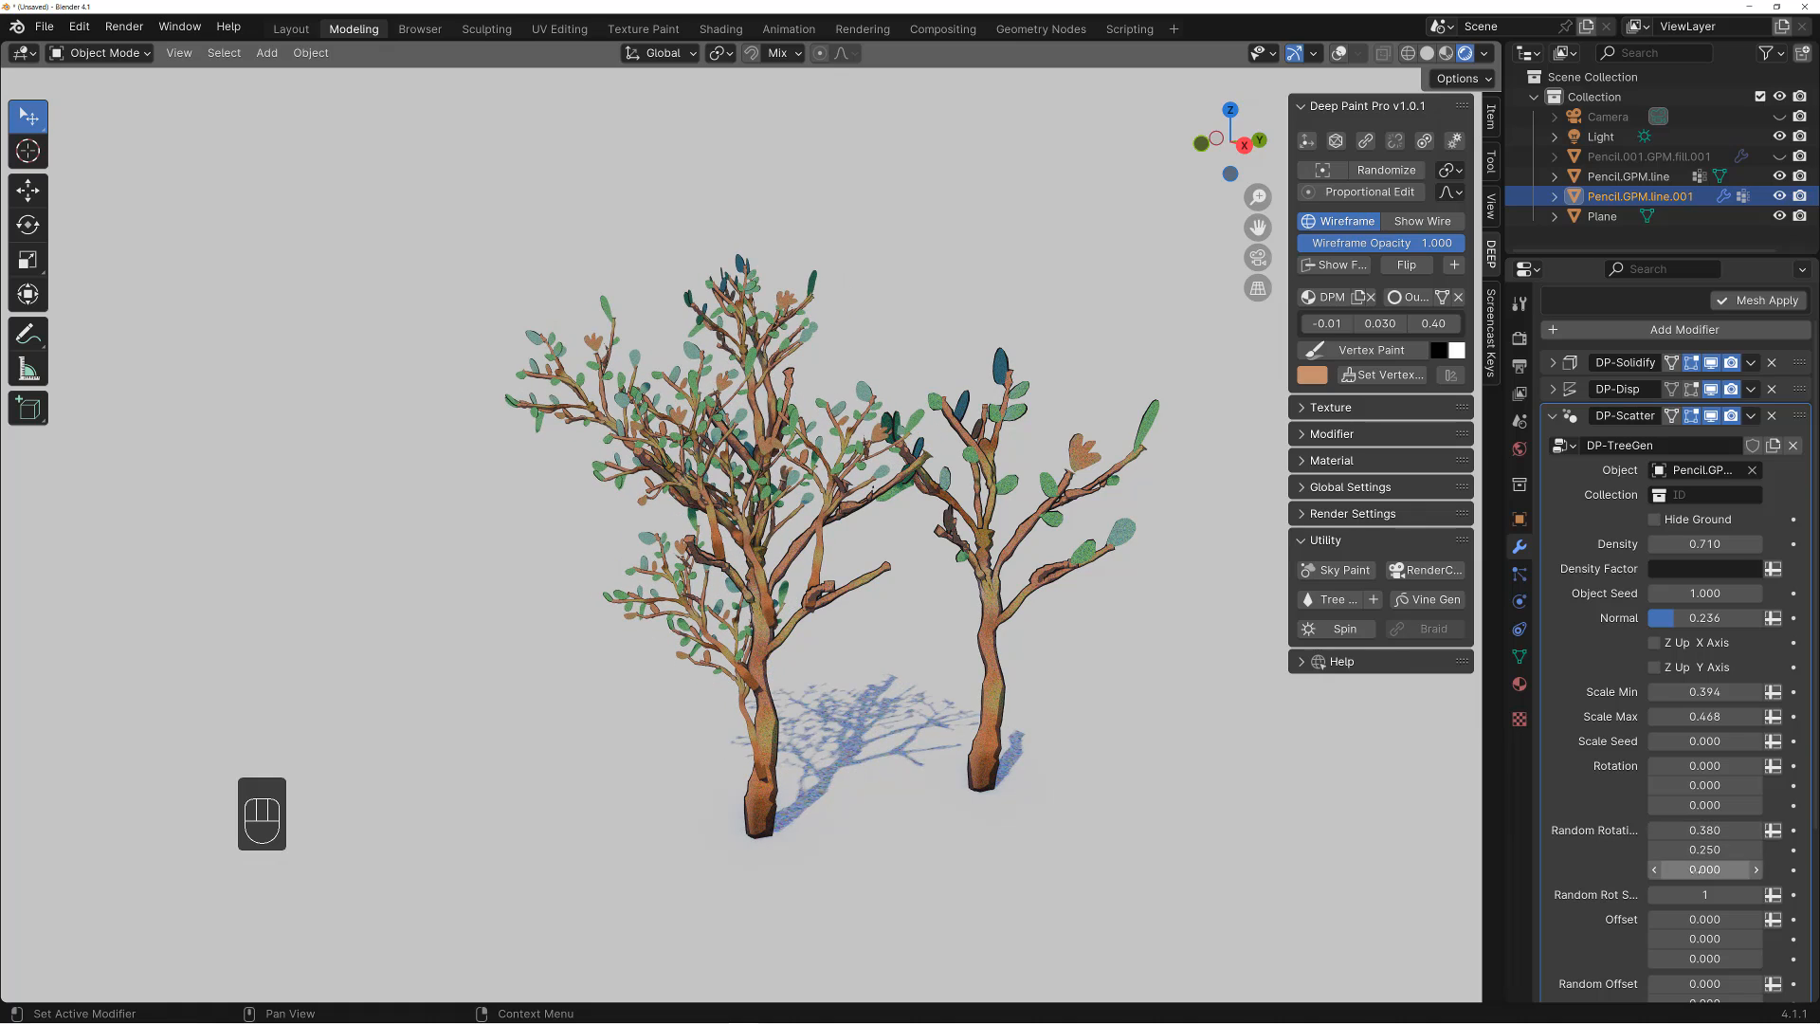
pyautogui.moveTo(1465, 809); pyautogui.dragTo(1336, 811, button='middle')
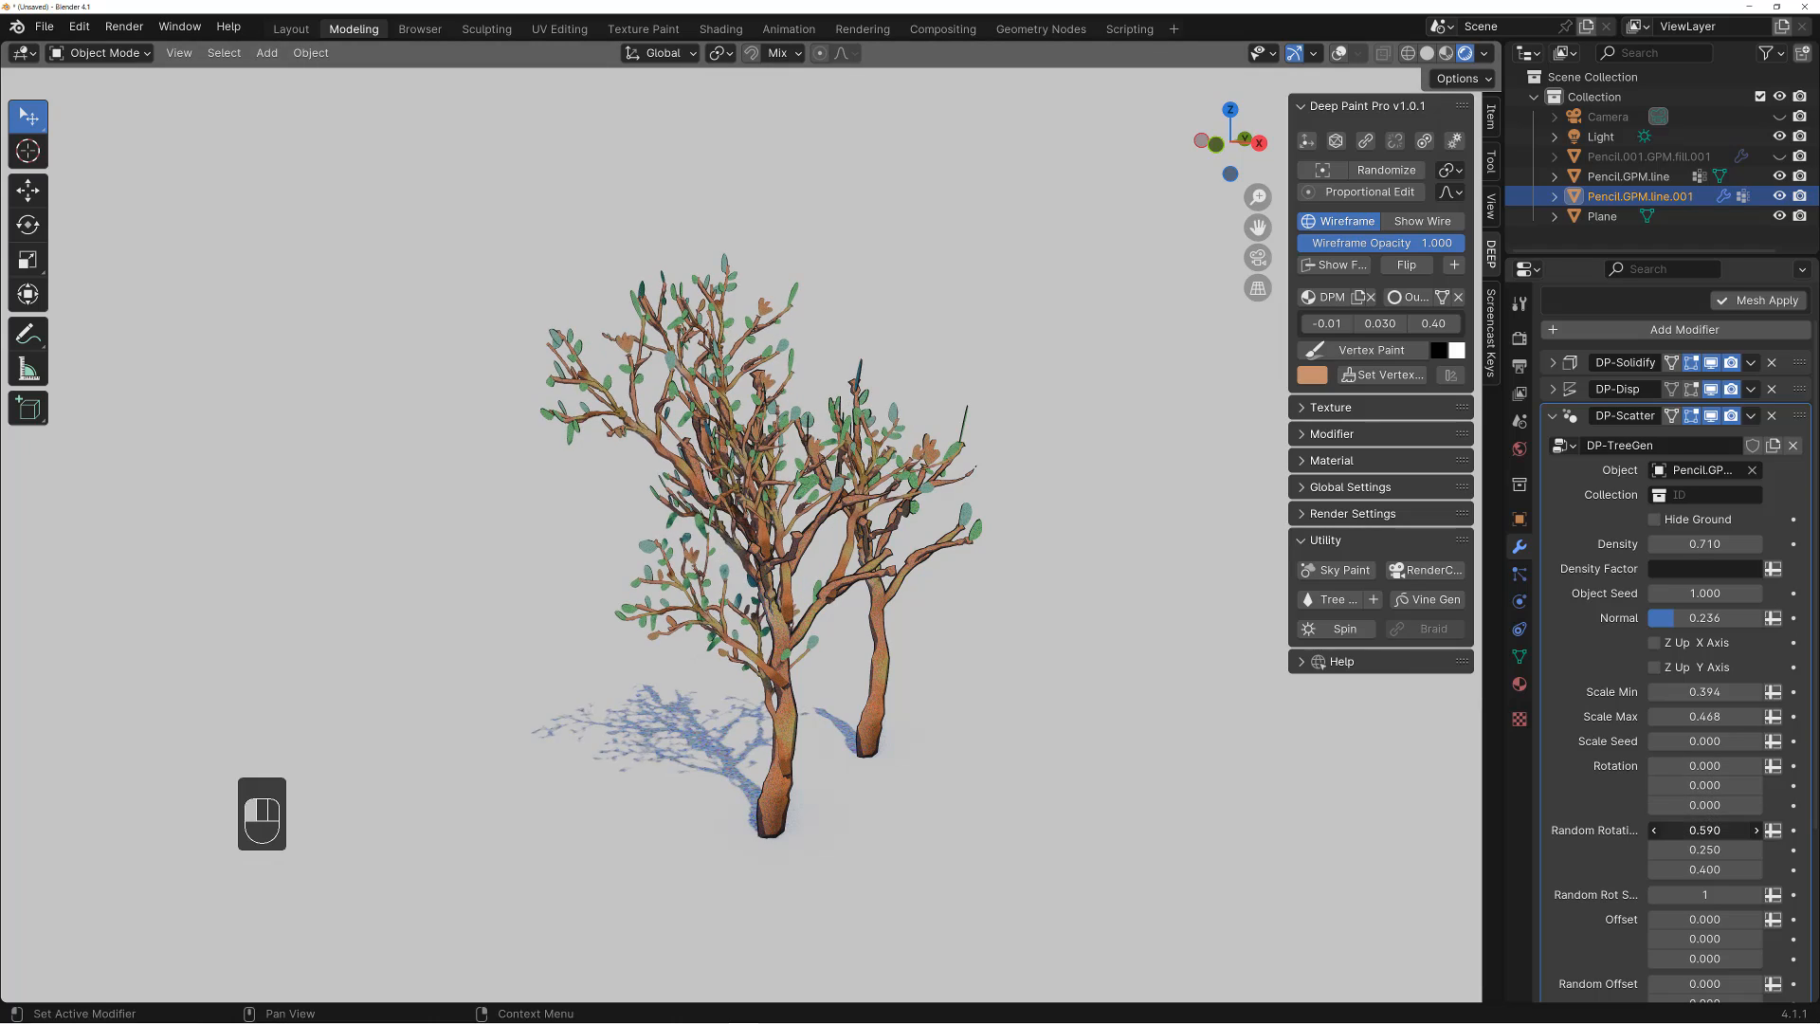
pyautogui.keyDown('alt'); pyautogui.moveTo(1460, 787); pyautogui.dragTo(817, 579, button='middle'); pyautogui.keyUp('alt')
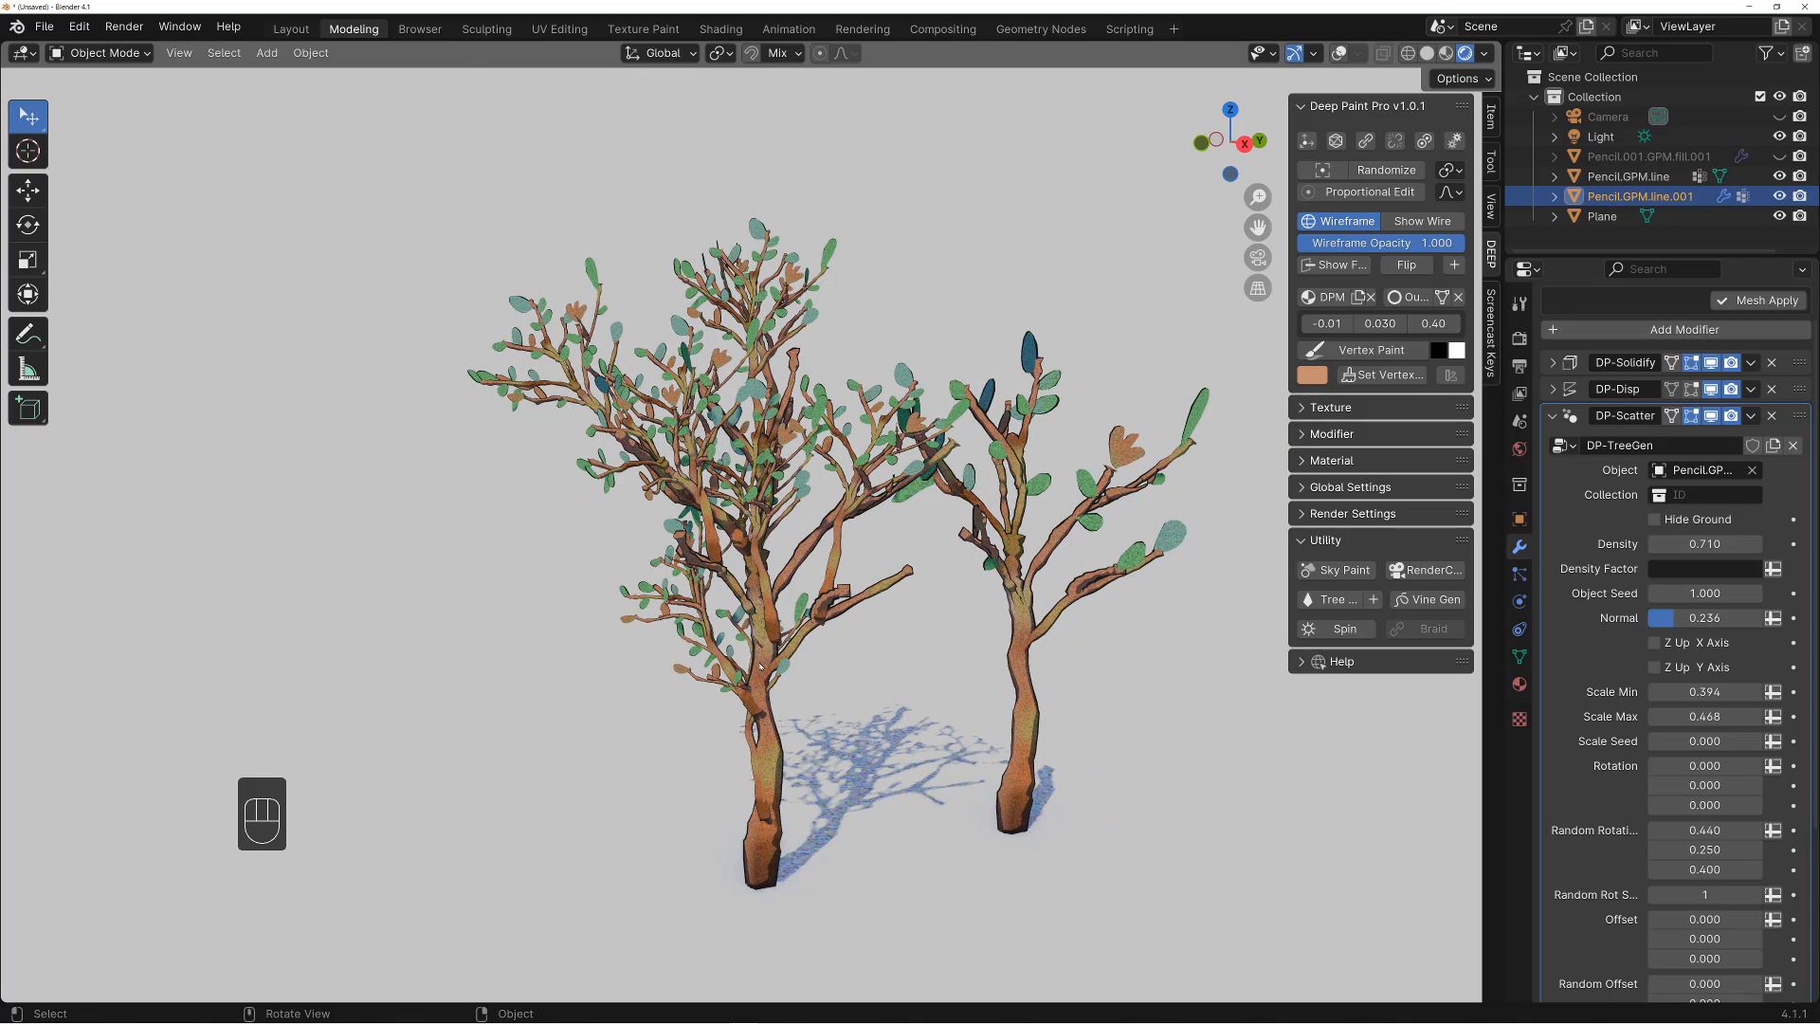
# Try moving the generated tree beside the original, then undo the move
pyautogui.press('space')
pyautogui.click(840, 621)
pyautogui.hotkey('ctrl', 'z')
# Move the original joined tree farther away from the generated tree
pyautogui.keyDown('alt'); pyautogui.moveTo(805, 592); pyautogui.dragTo(824, 547); pyautogui.keyUp('alt')
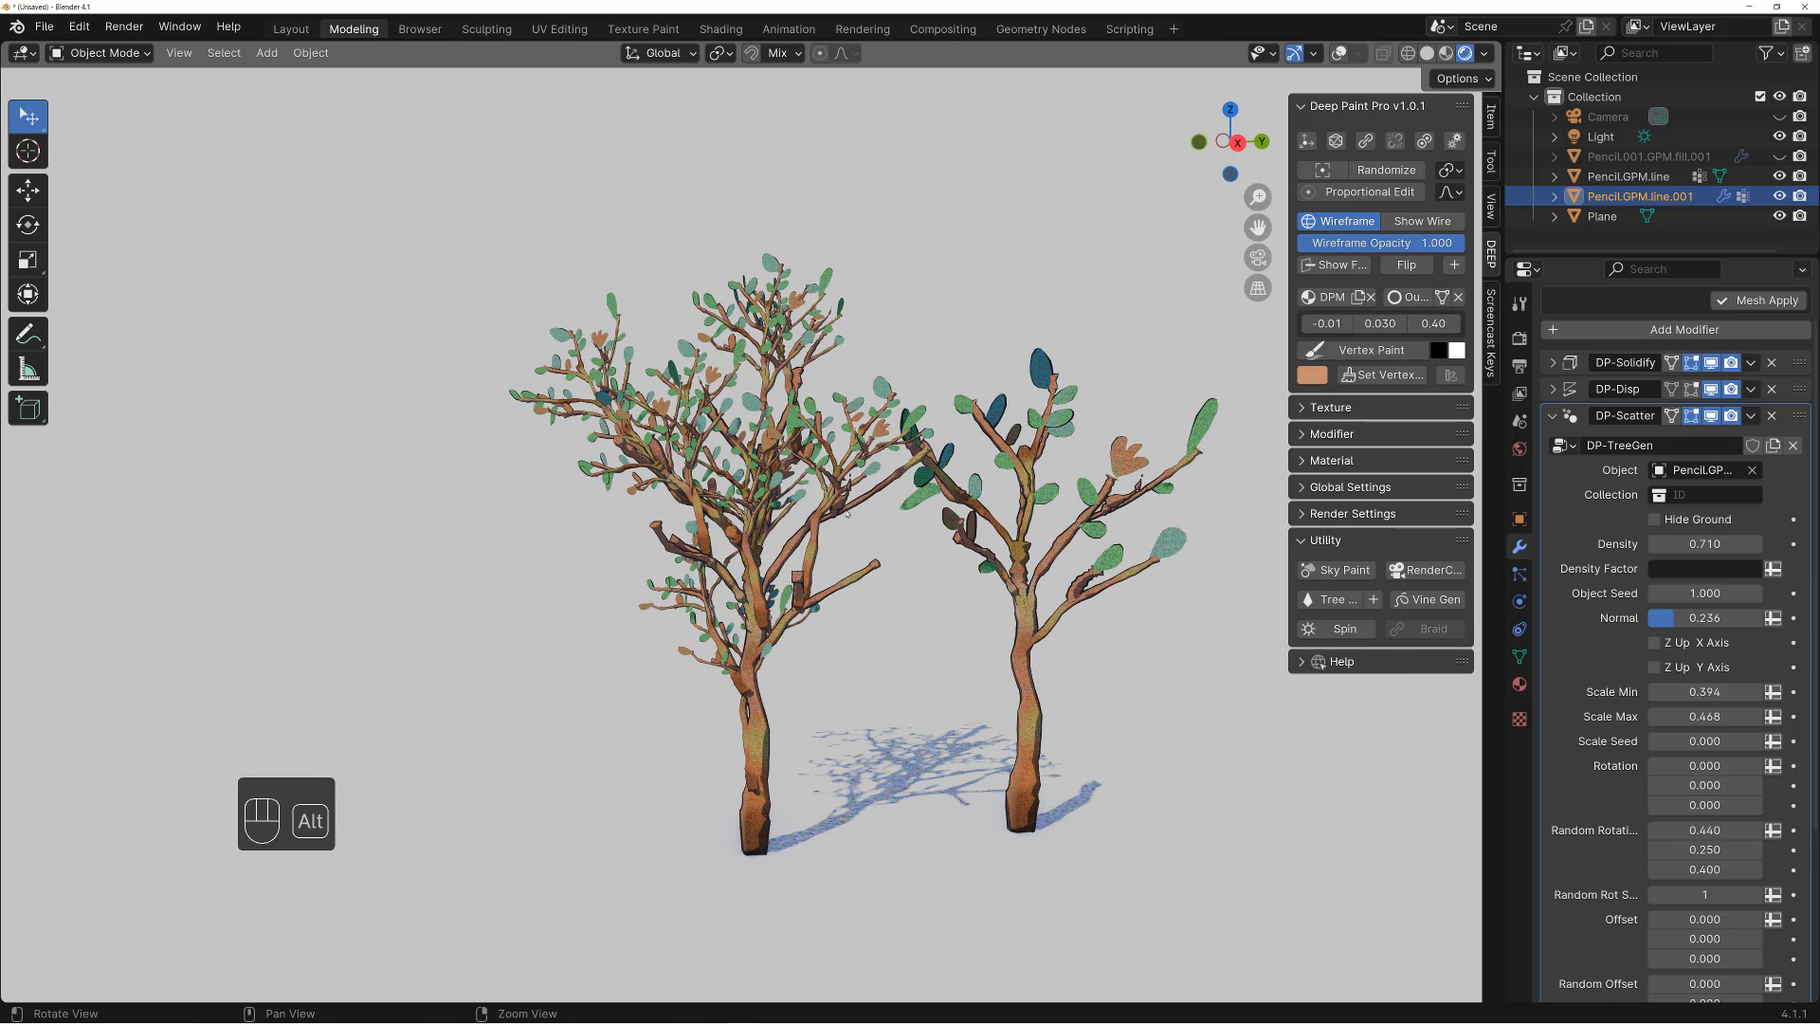
pyautogui.keyDown('alt'); pyautogui.moveTo(847, 513); pyautogui.dragTo(859, 509, button='middle'); pyautogui.keyUp('alt')
pyautogui.click(1035, 677)
pyautogui.press('space')
pyautogui.click(1370, 697)
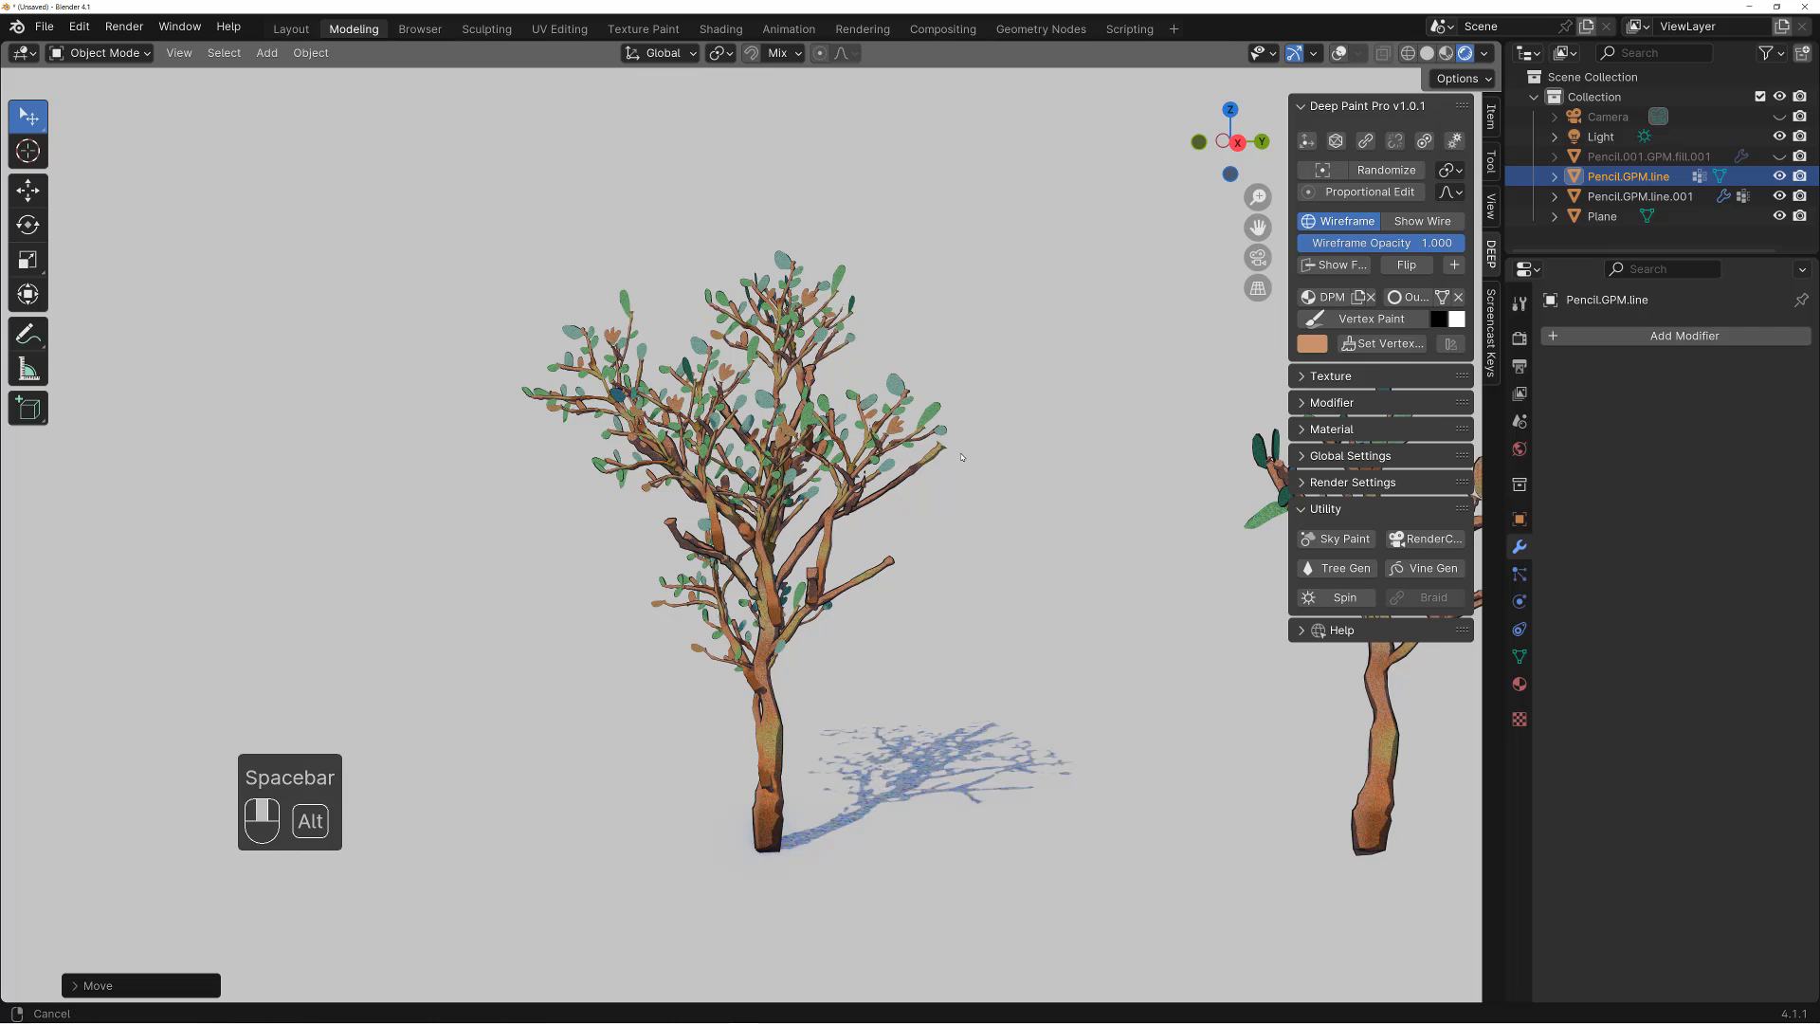
pyautogui.keyDown('alt'); pyautogui.moveTo(961, 457); pyautogui.dragTo(984, 429, button='middle'); pyautogui.keyUp('alt')
pyautogui.keyDown('alt'); pyautogui.moveTo(984, 428); pyautogui.dragTo(959, 440); pyautogui.keyUp('alt')
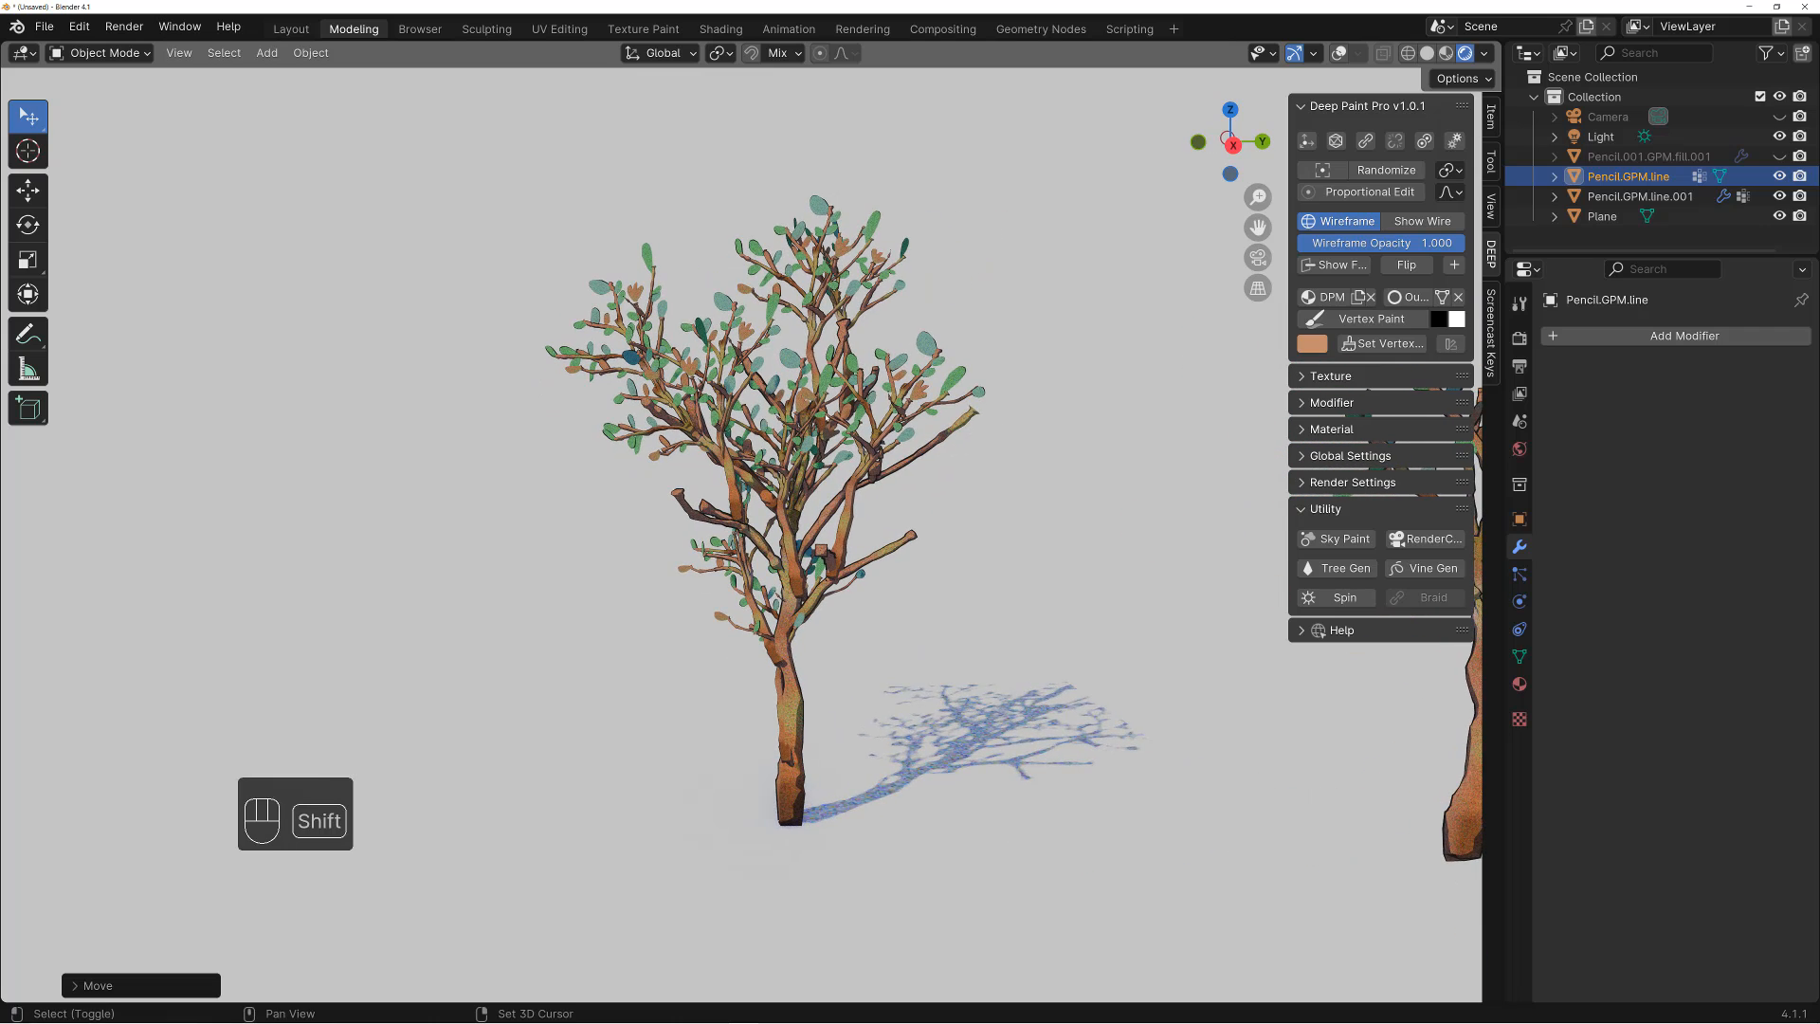
# Select the generated tree and compare its wireframe and rendered shading with overlays shown and hidden
pyautogui.hotkey('shift', 'z')
pyautogui.hotkey('shift', 'z')
pyautogui.hotkey('shift', 'alt', 'z')
pyautogui.hotkey('shift', 'alt', 'z')
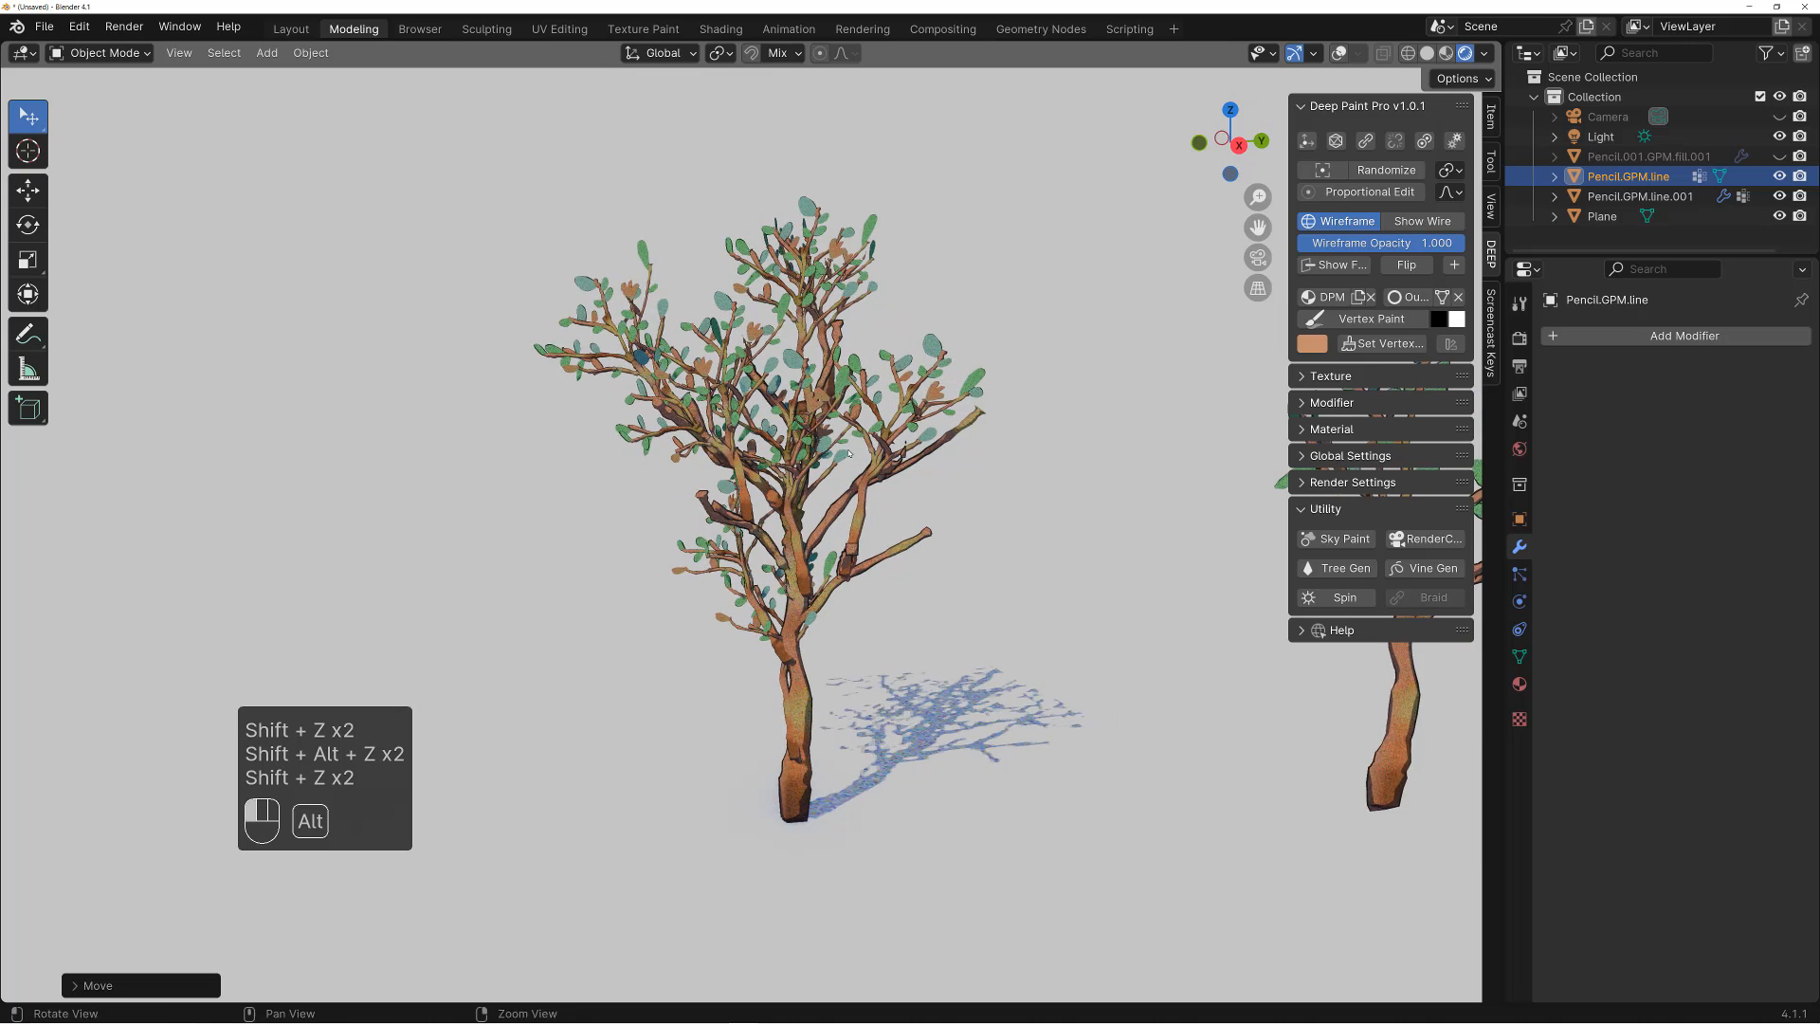
pyautogui.hotkey('shift', 'alt', 'z')
pyautogui.click(836, 520)
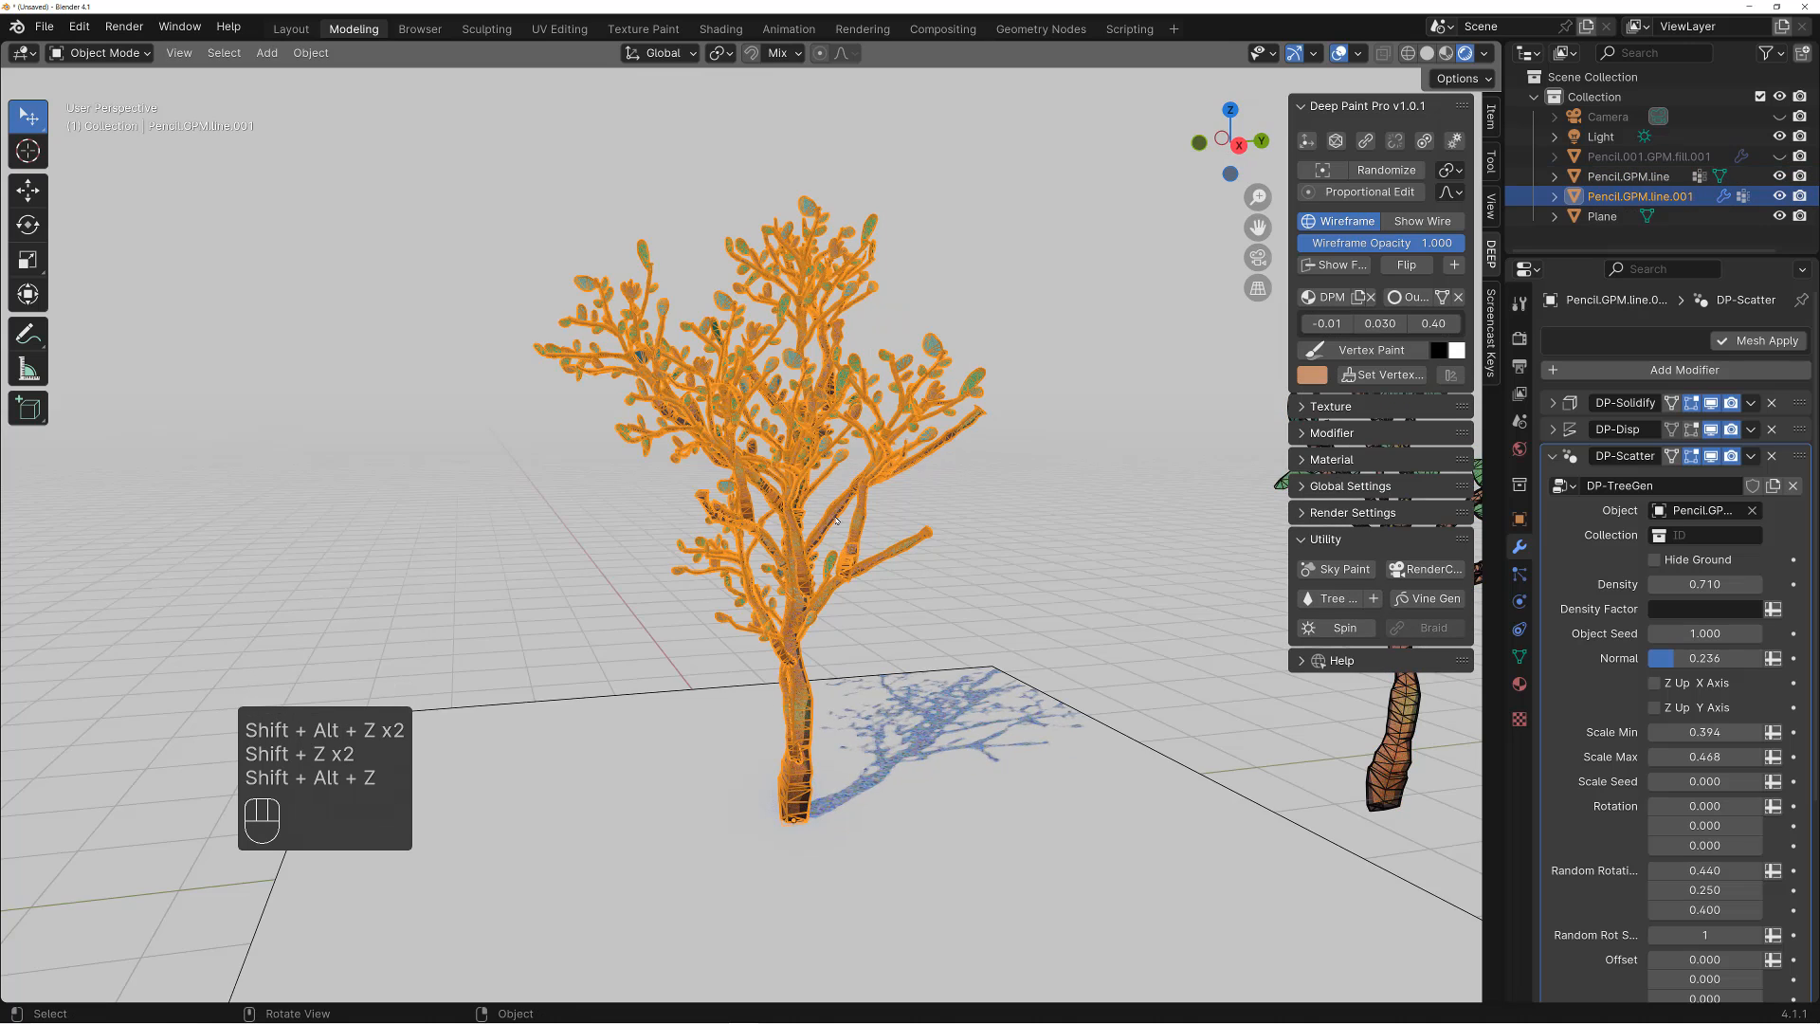
pyautogui.hotkey('shift', 'z')
pyautogui.hotkey('shift', 'z')
pyautogui.hotkey('shift', 'alt', 'z')
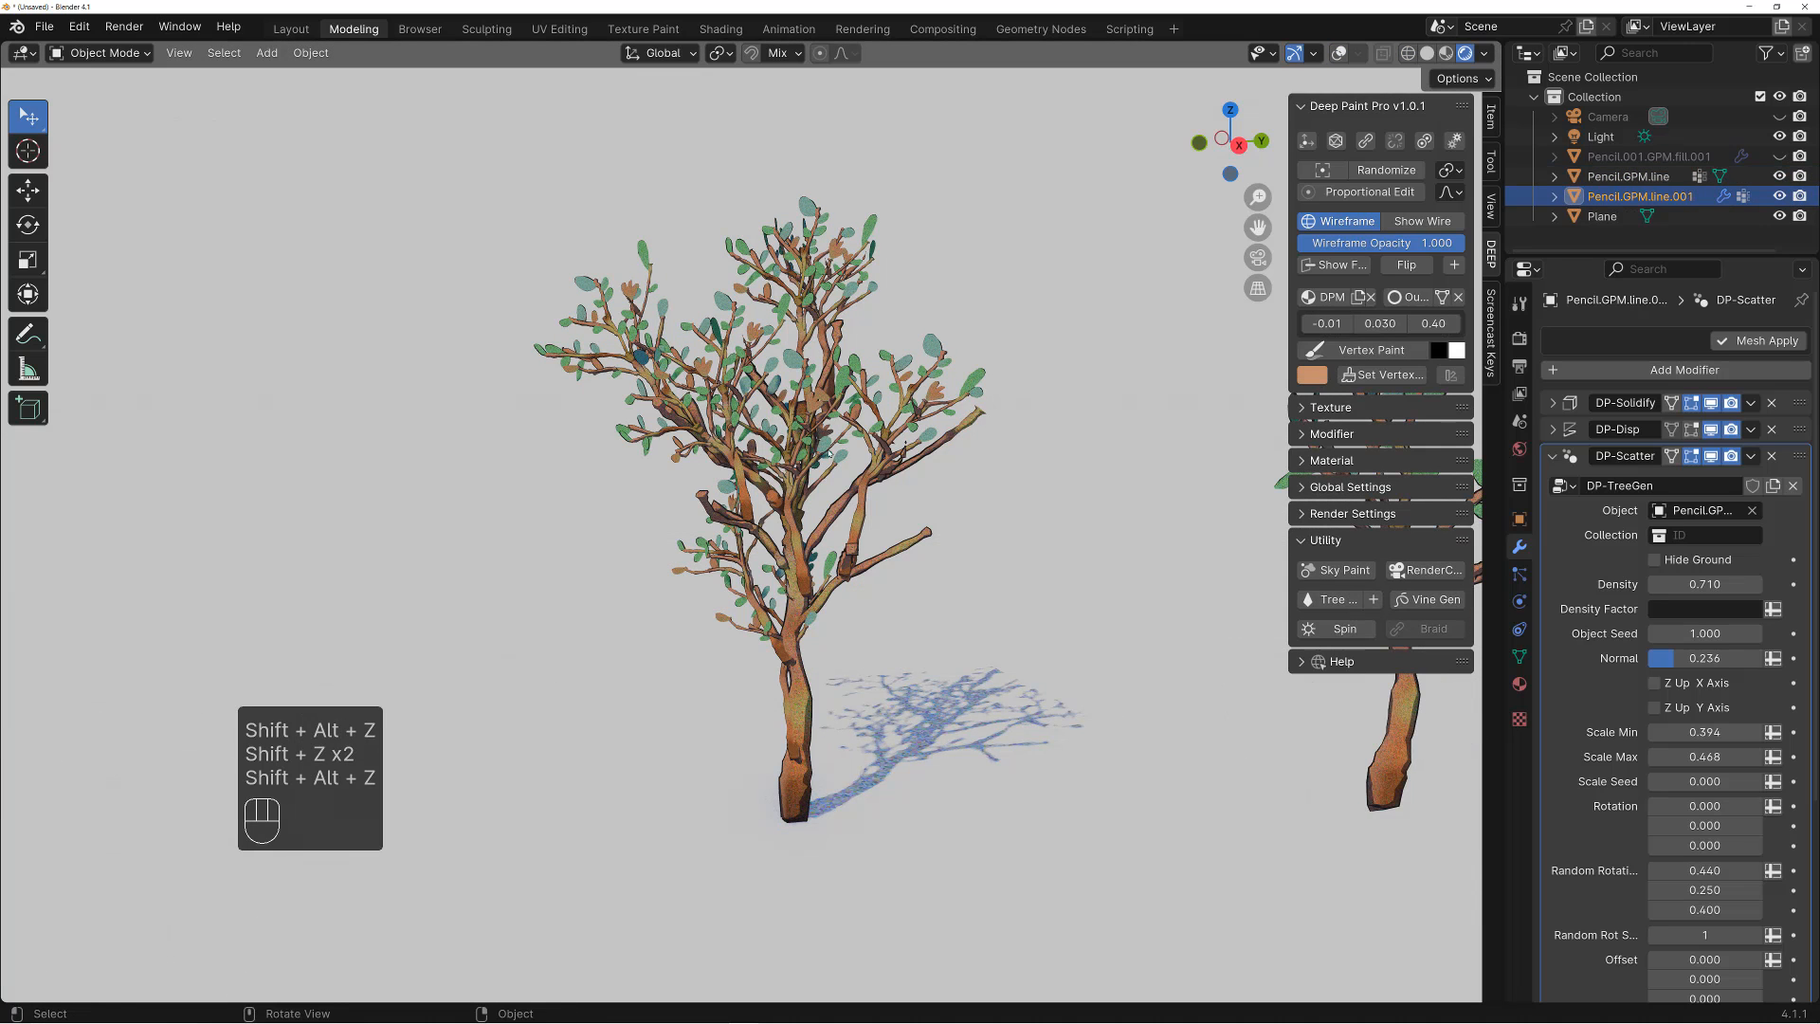
# Switch the generated tree to Weight Paint mode and show the viewport overlays
pyautogui.hotkey('ctrl', 'space')
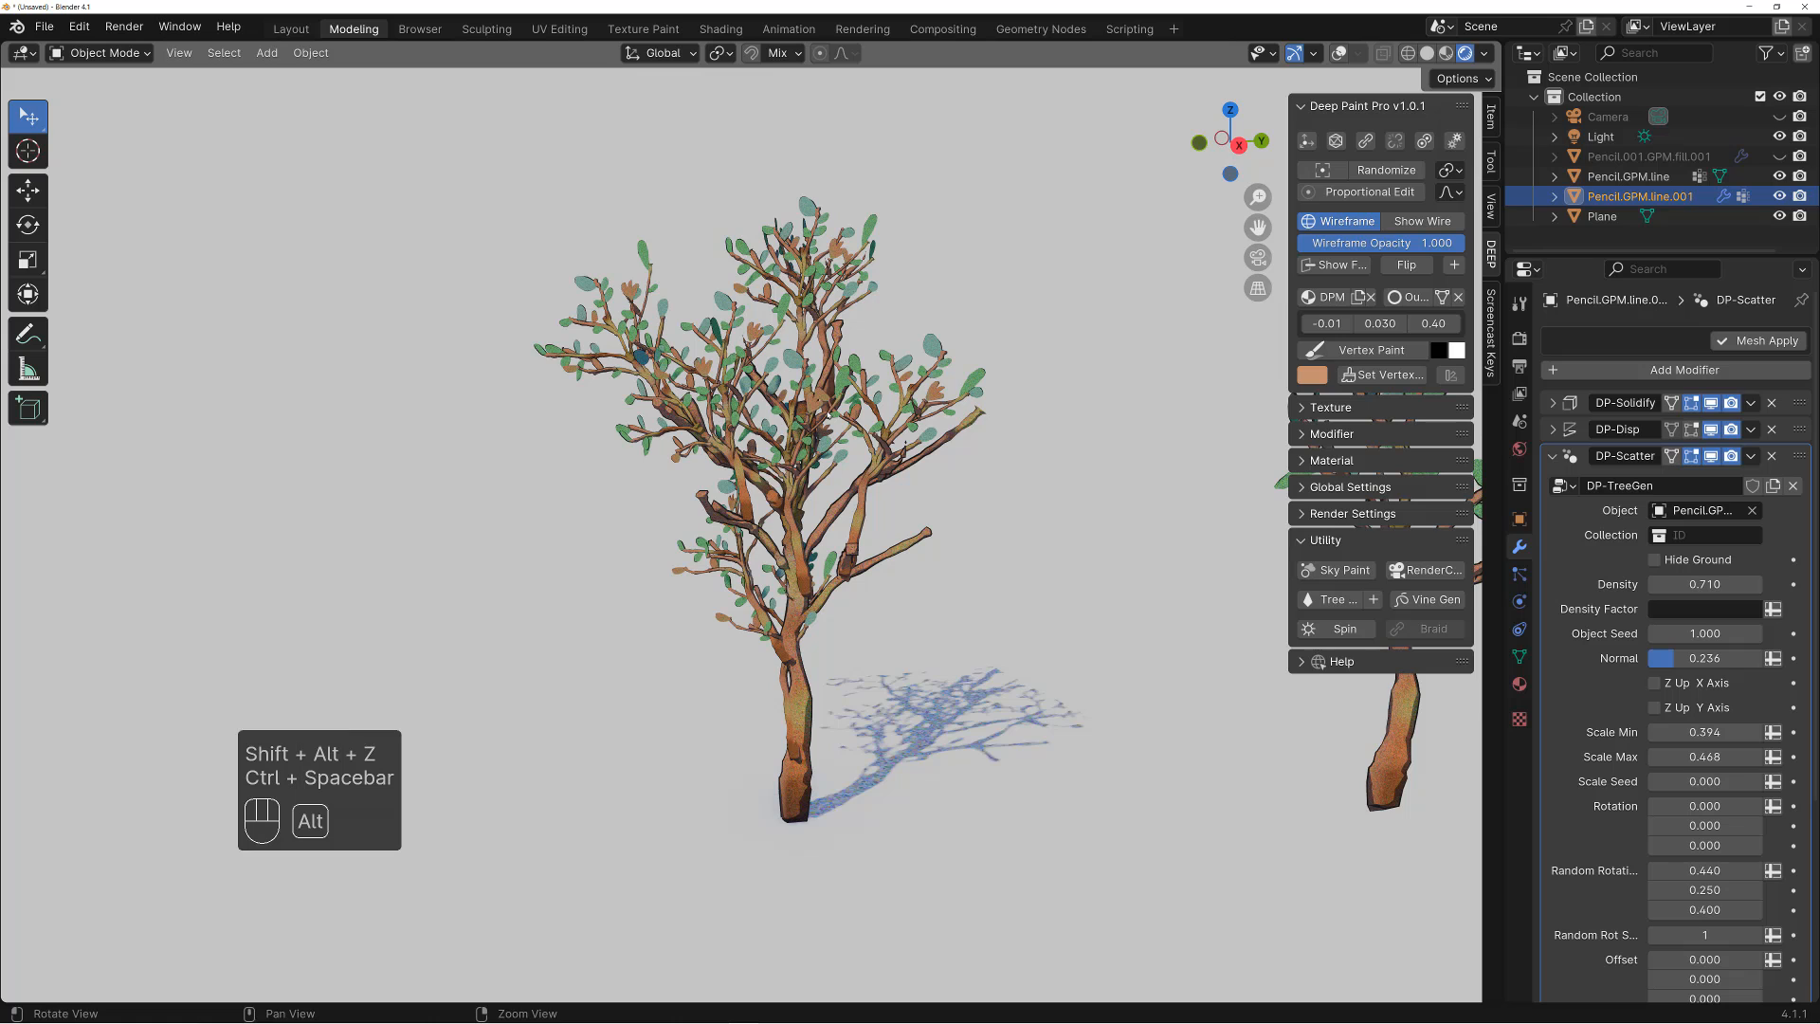
pyautogui.hotkey('ctrl', 'space')
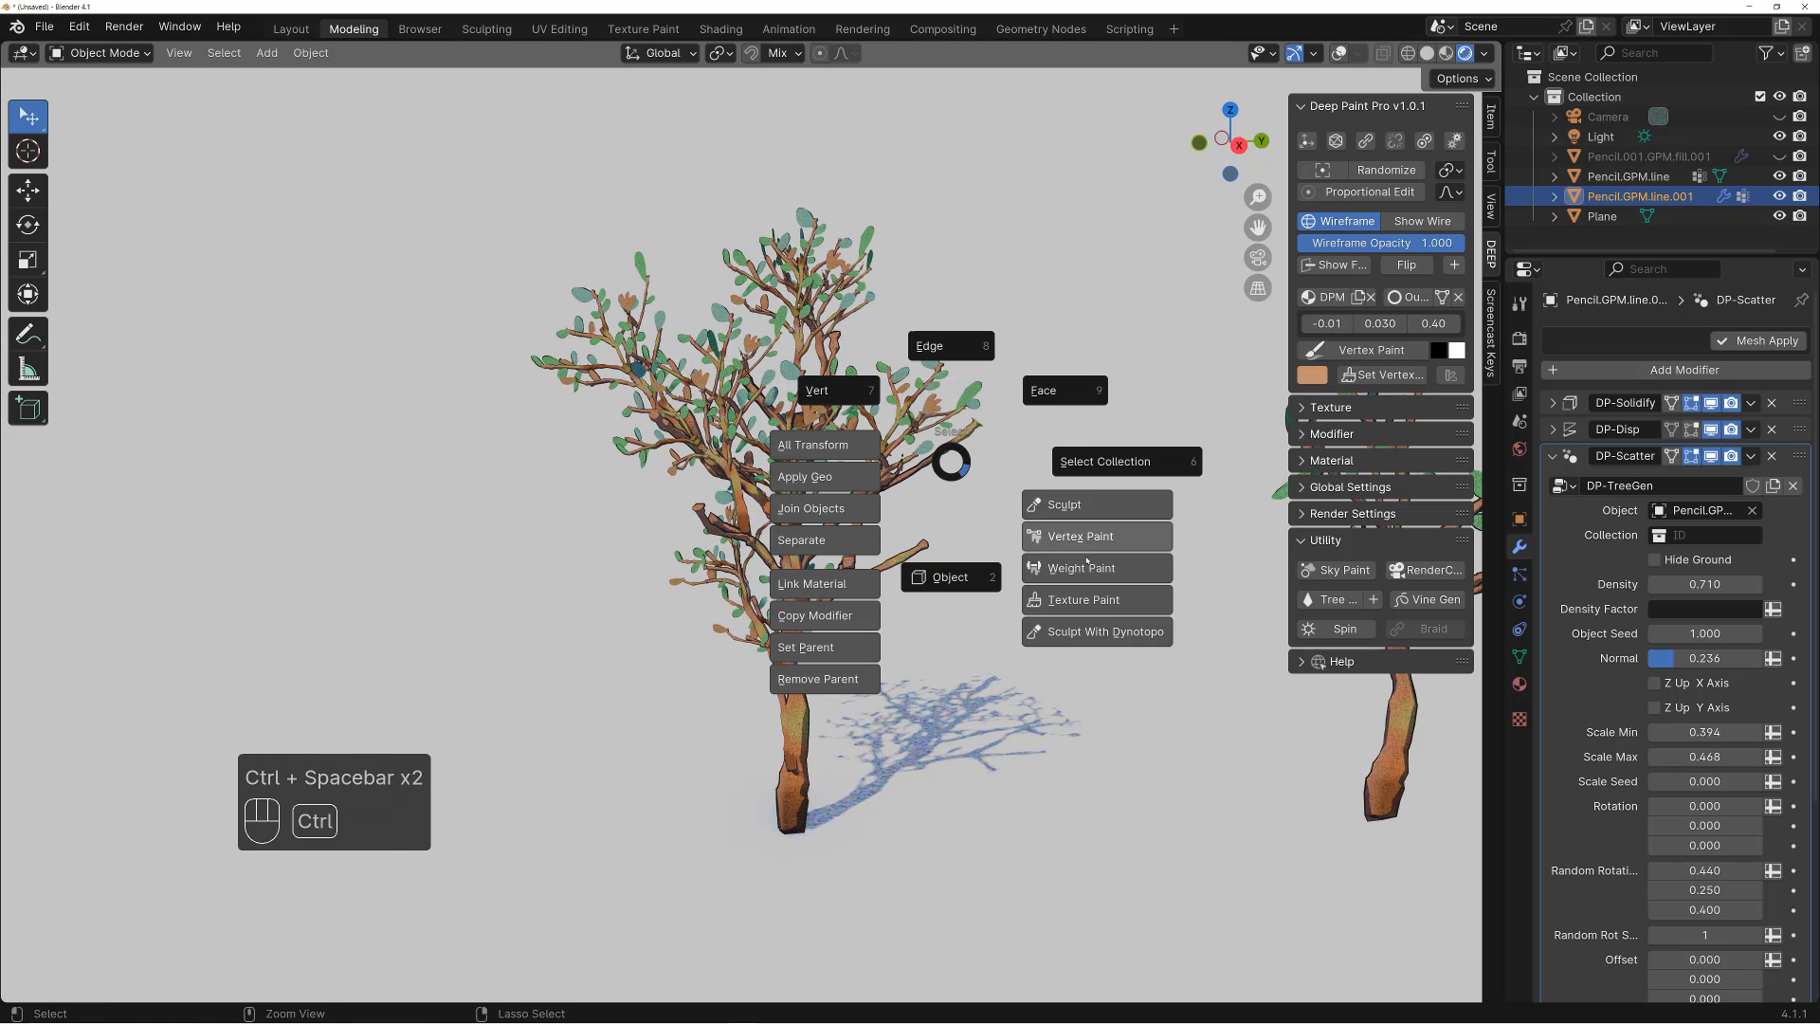
pyautogui.click(1081, 569)
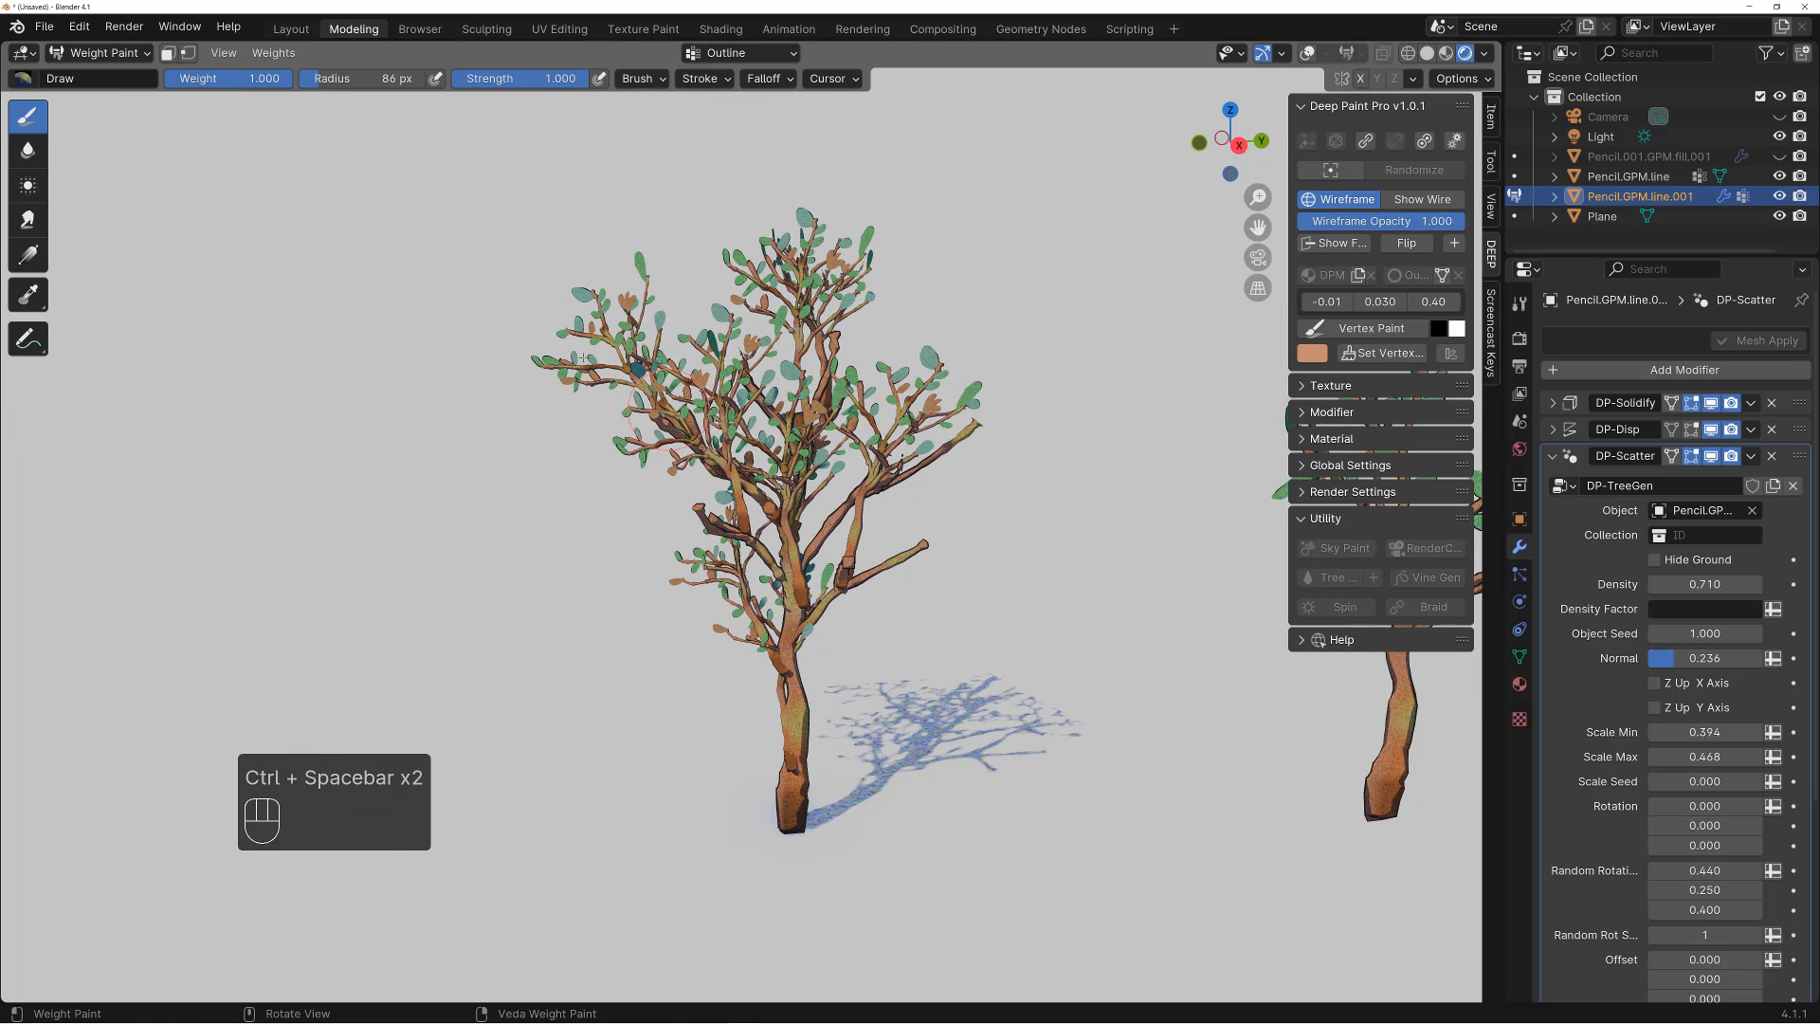
pyautogui.click(99, 52)
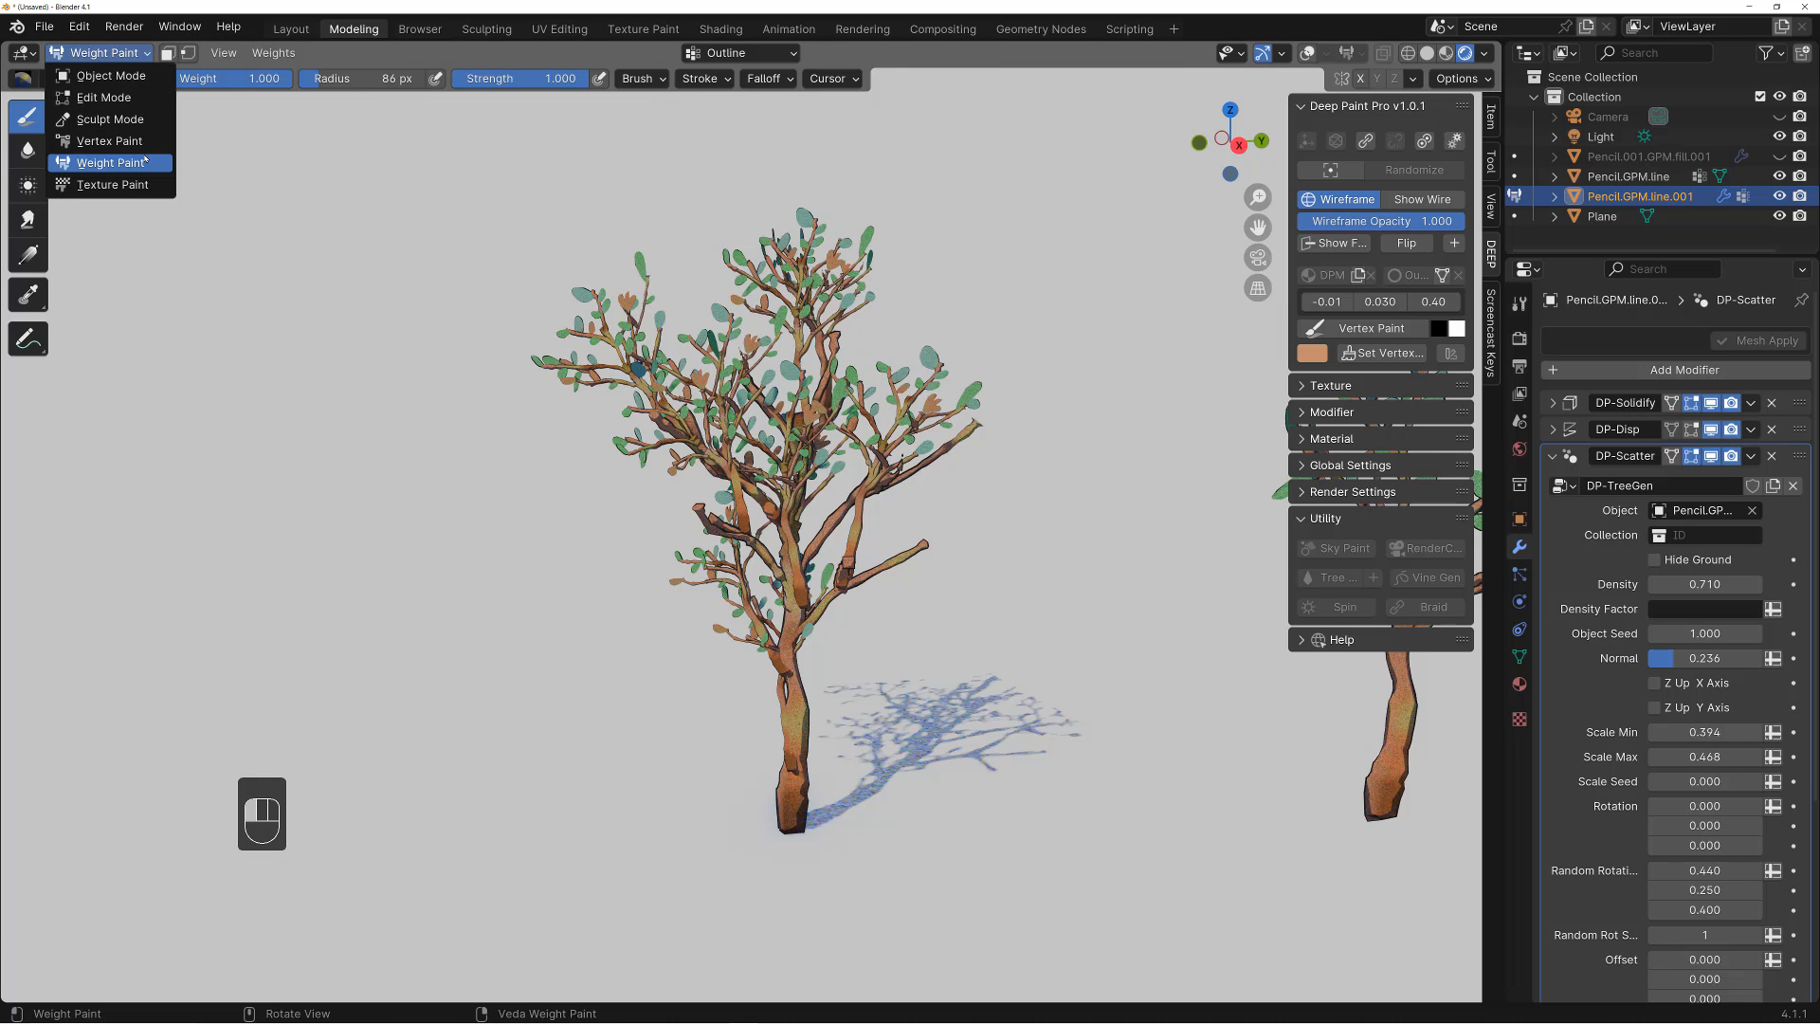
pyautogui.hotkey('shift', 'alt', 'z')
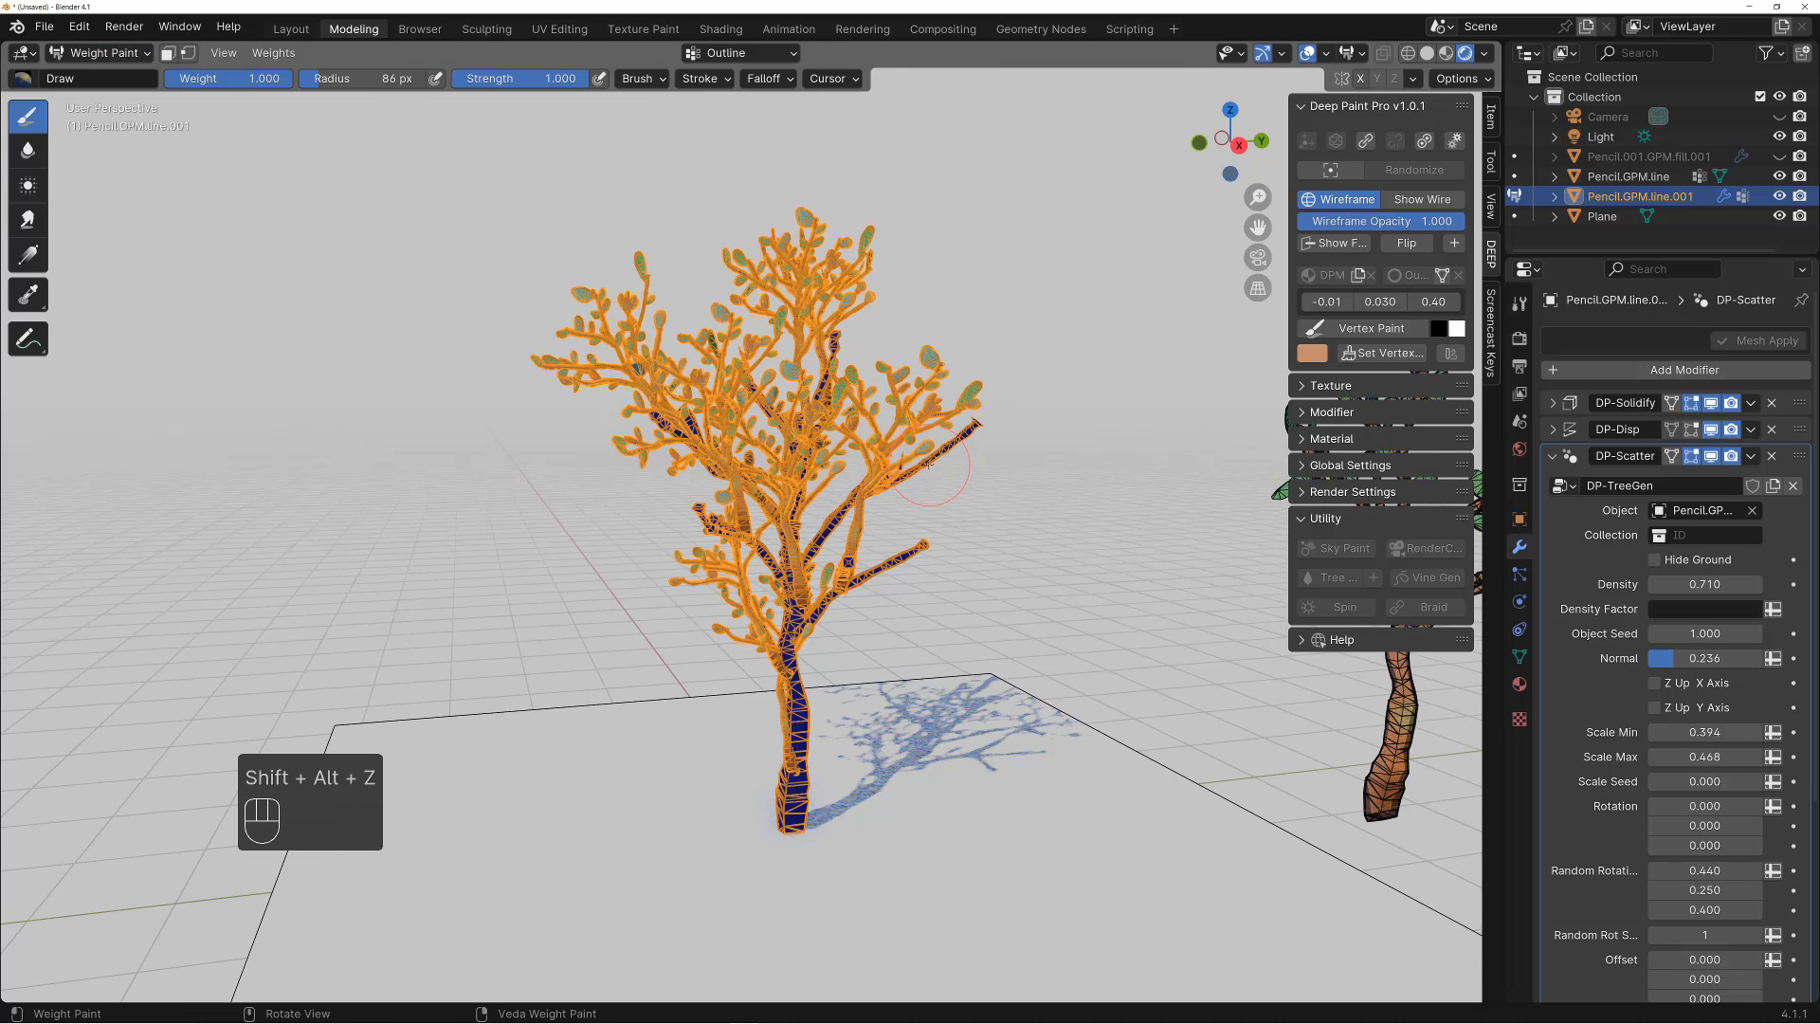
# Examine the generated tree's weight display while toggling overlays and wireframe shading
pyautogui.keyDown('alt'); pyautogui.moveTo(919, 454); pyautogui.dragTo(976, 438); pyautogui.keyUp('alt')
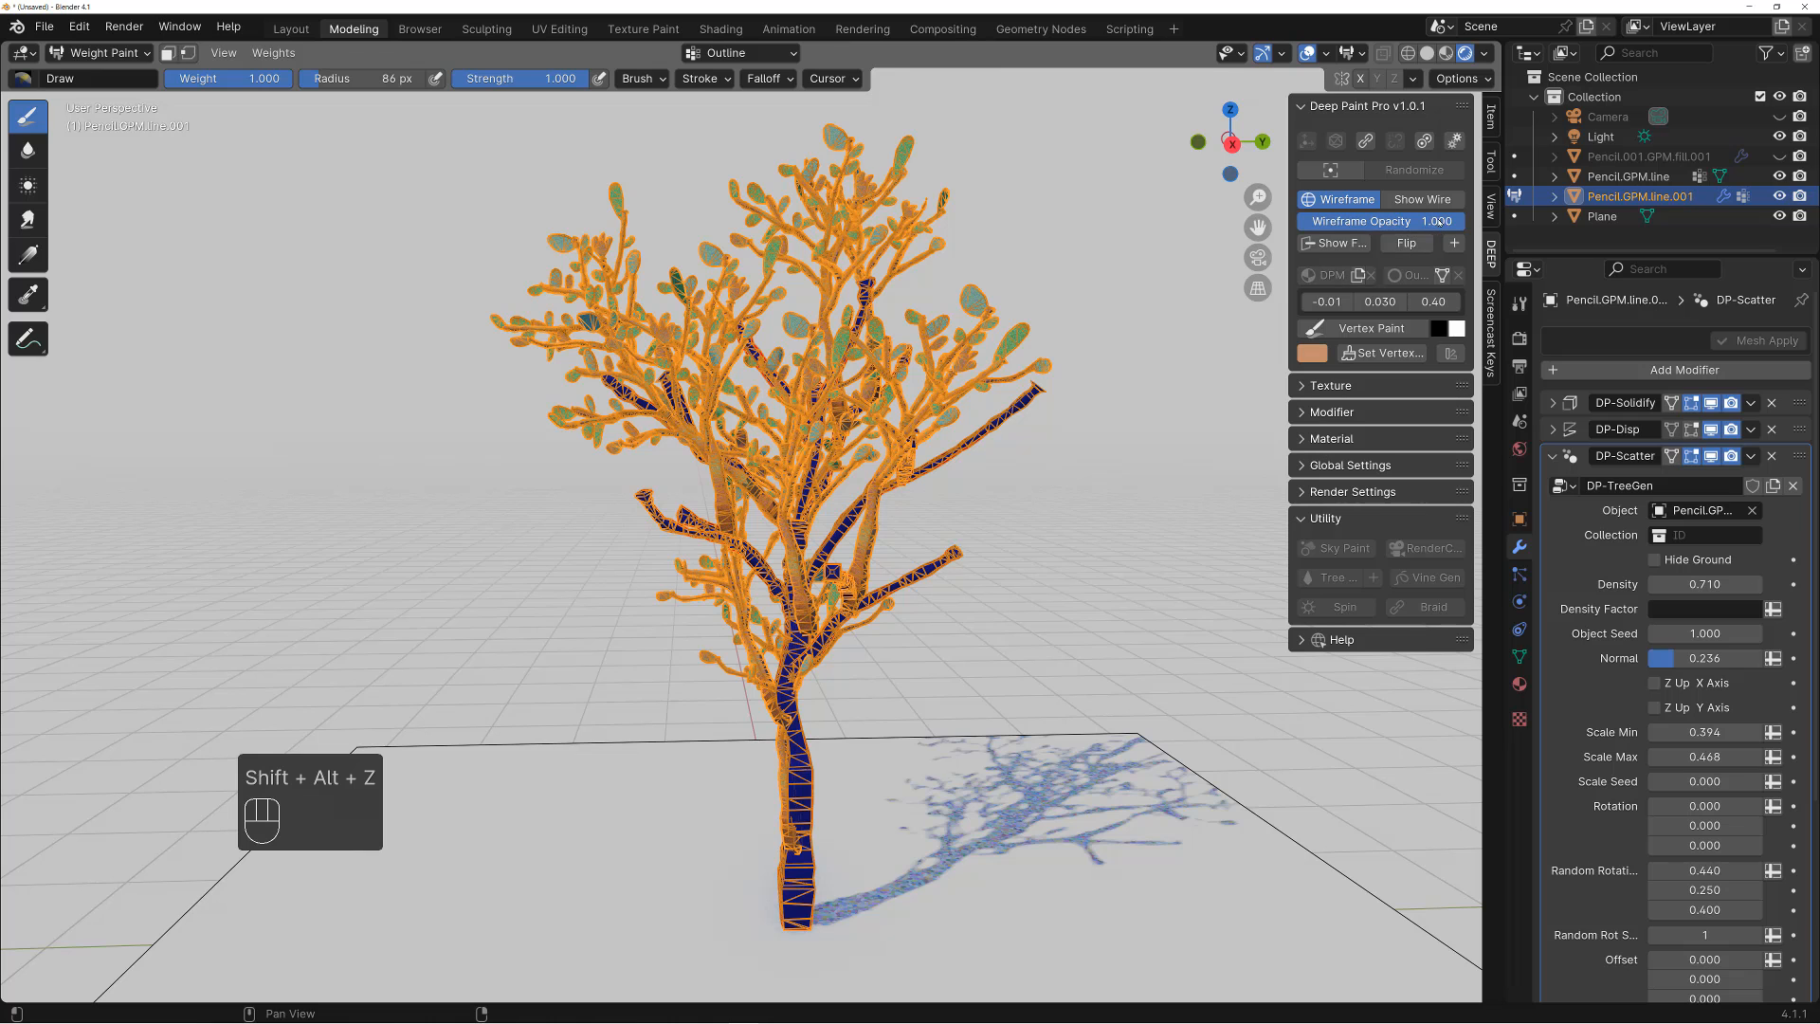
pyautogui.moveTo(1439, 221)
pyautogui.mouseDown()
pyautogui.moveTo(1342, 233)
pyautogui.moveTo(1447, 232)
pyautogui.mouseUp()
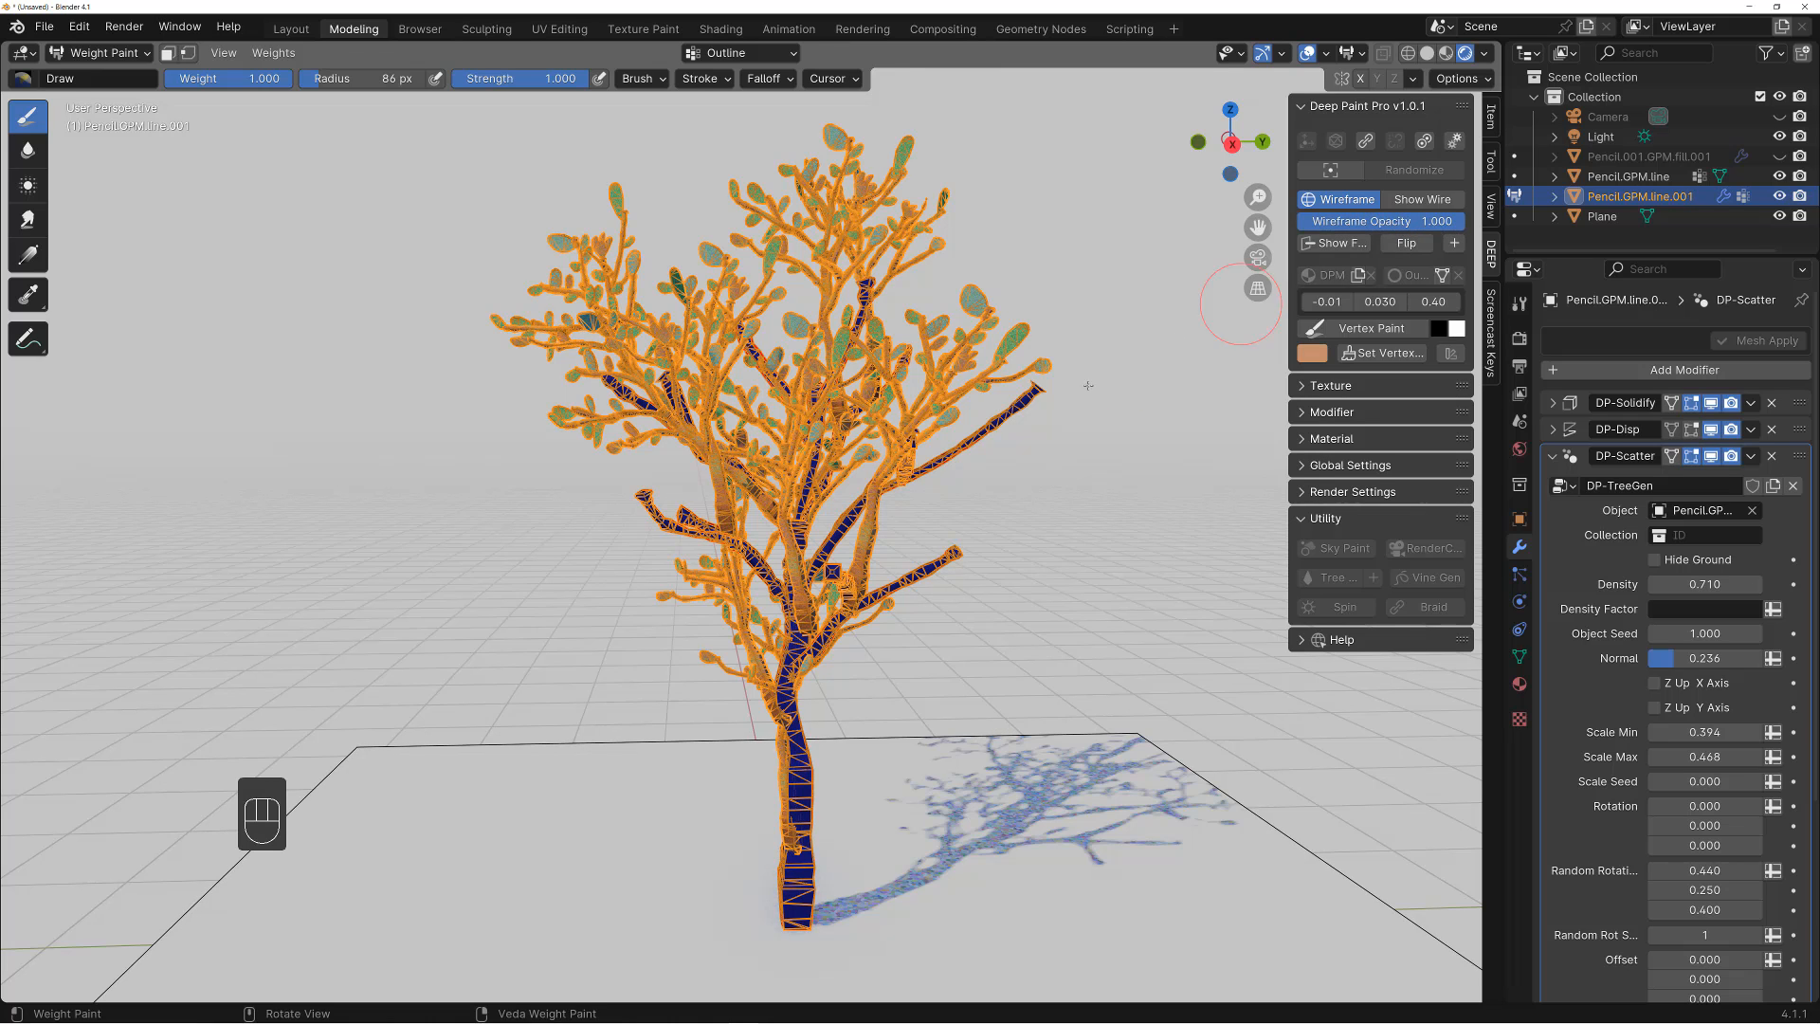
pyautogui.keyDown('shift'); pyautogui.moveTo(962, 455); pyautogui.dragTo(967, 445, button='middle'); pyautogui.keyUp('shift')
pyautogui.hotkey('shift', 'alt', 'z')
pyautogui.hotkey('shift', 'alt', 'z')
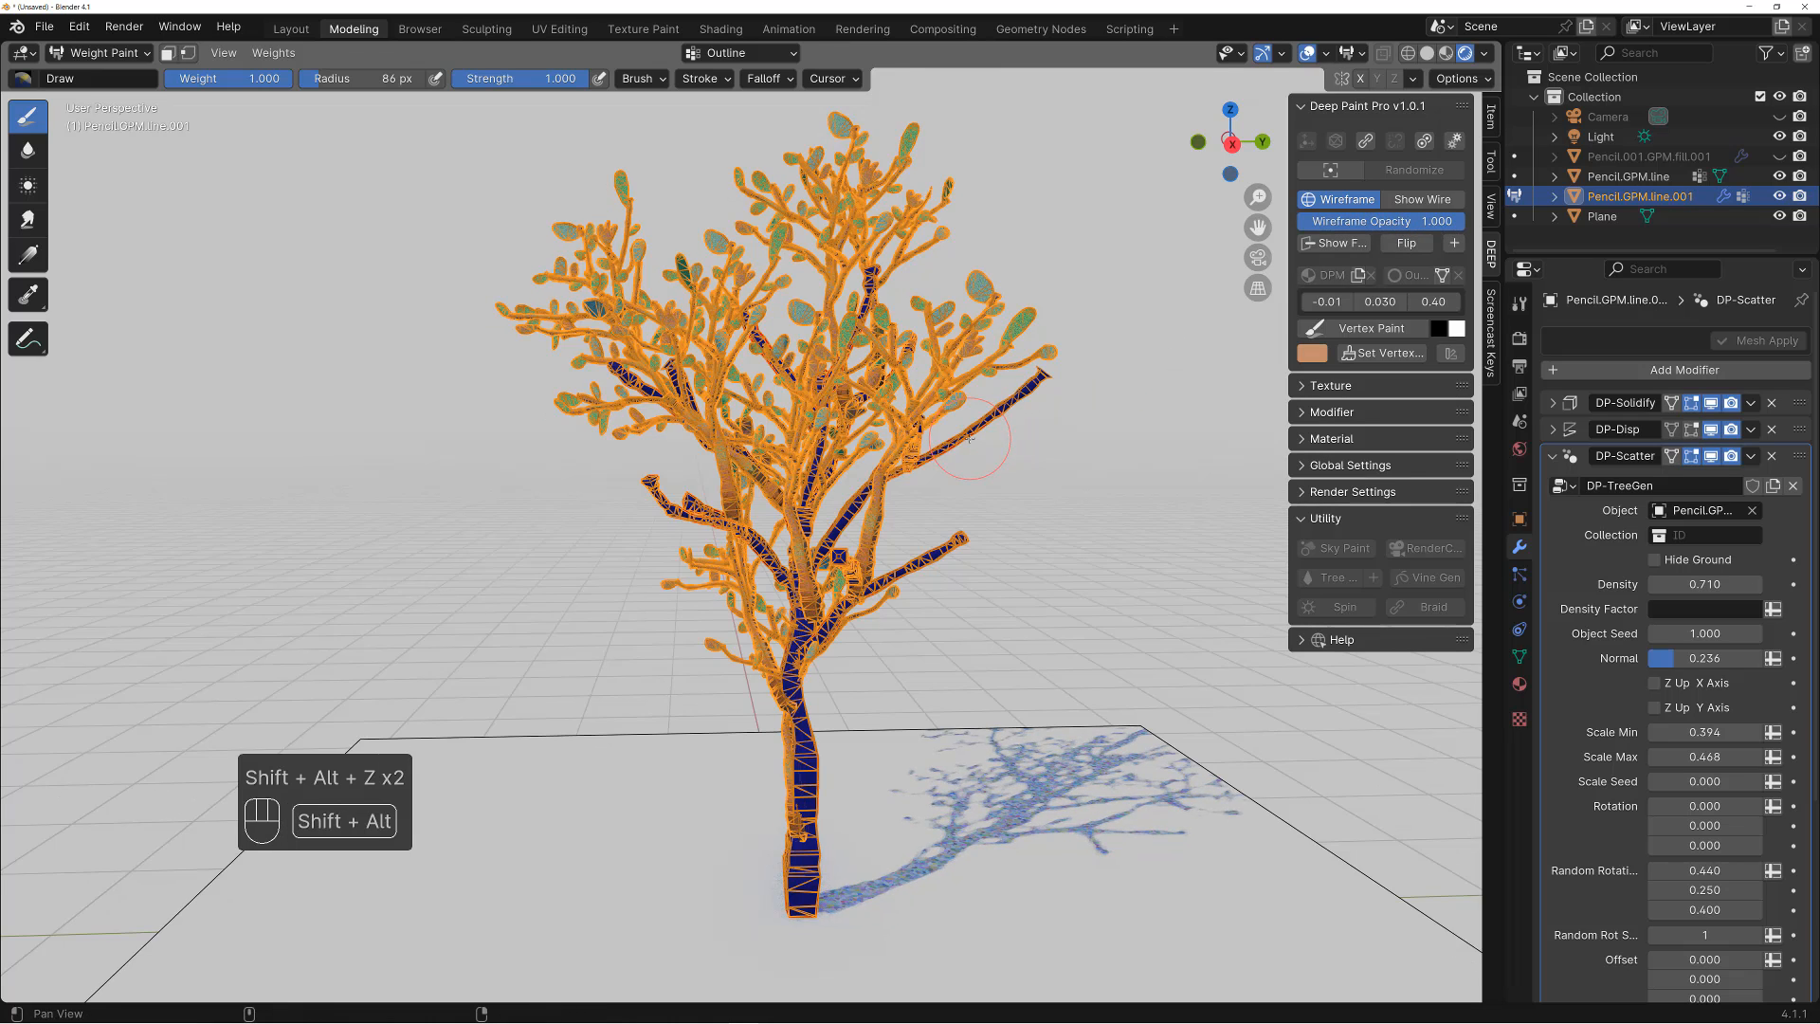
pyautogui.hotkey('shift', 'z')
pyautogui.hotkey('shift', 'z')
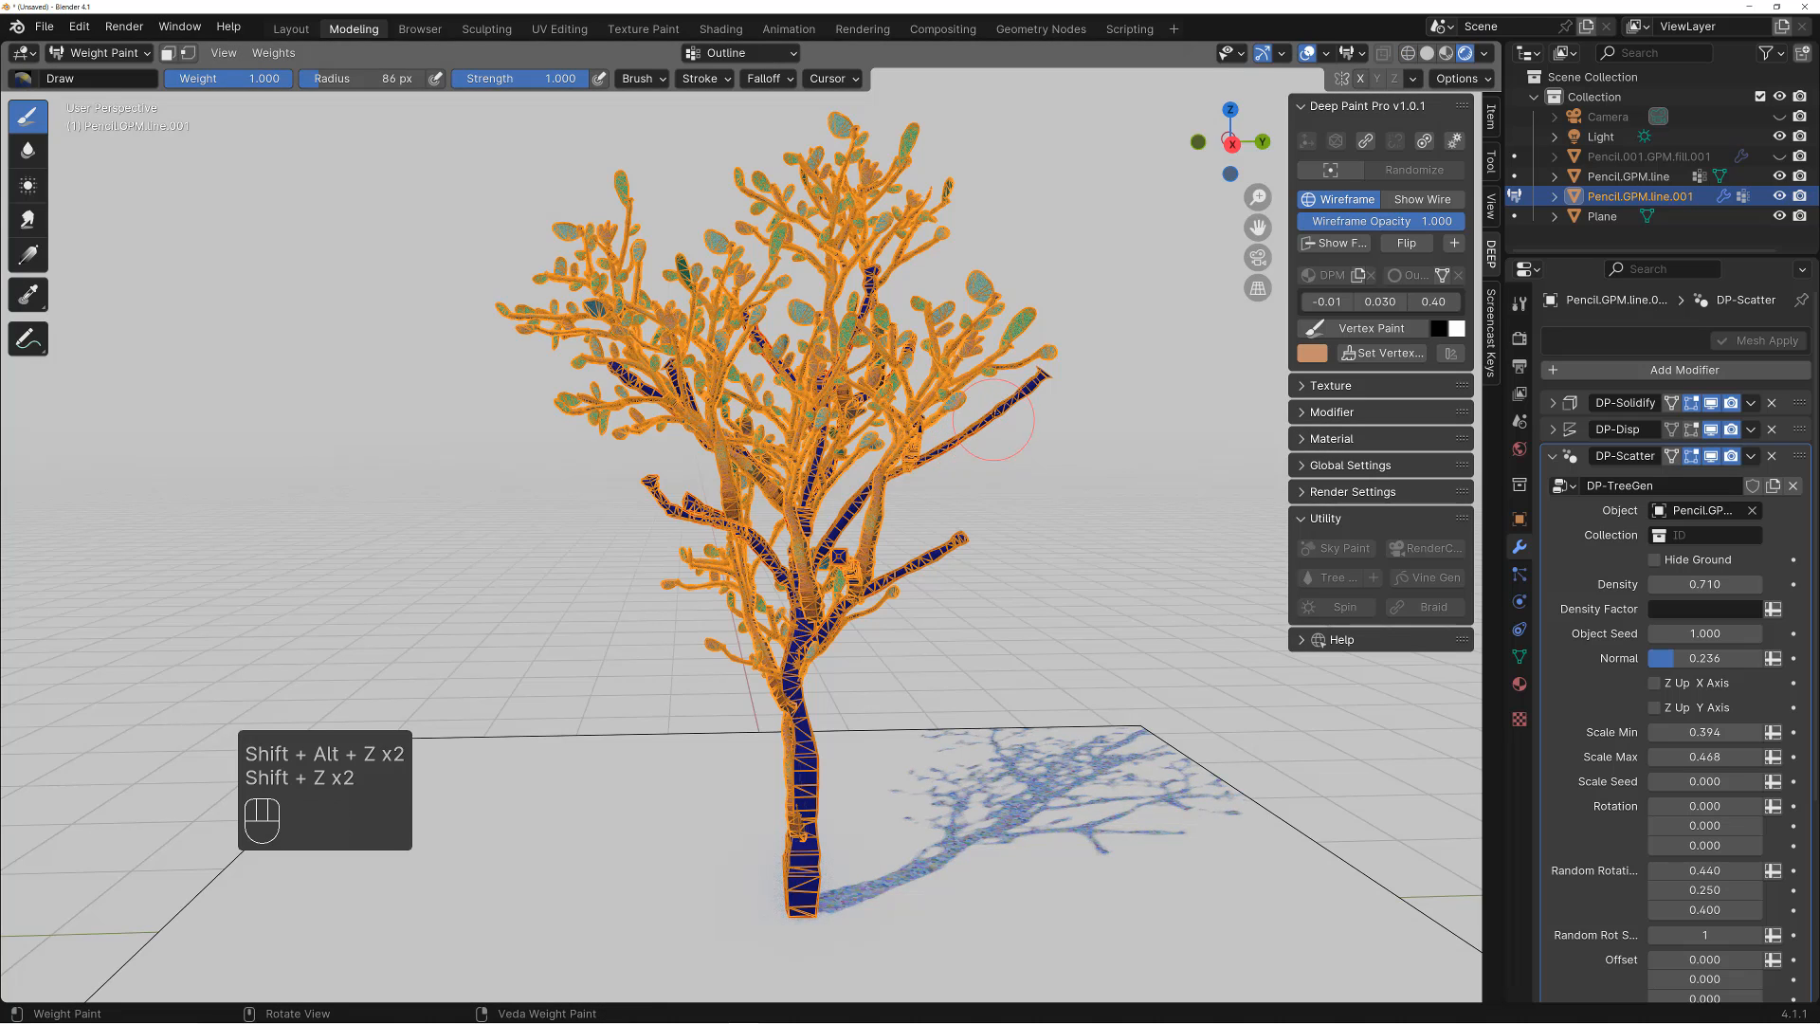
pyautogui.rightClick(1052, 431)
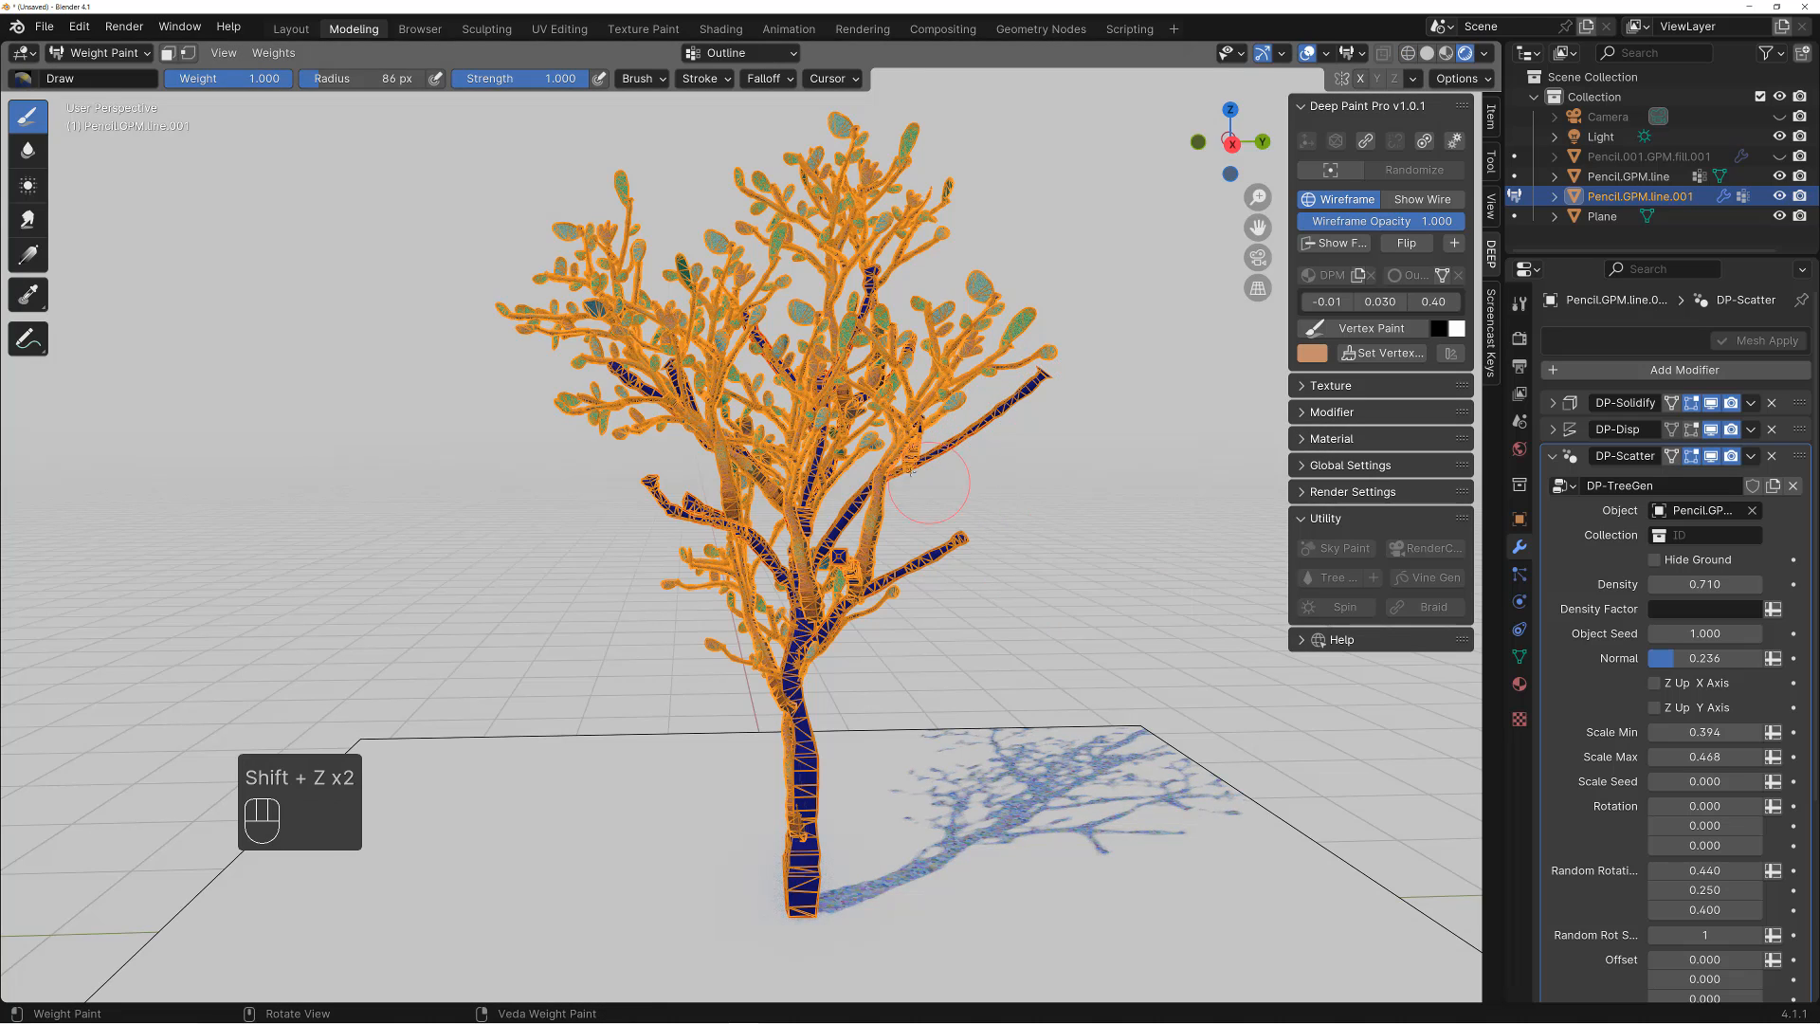
# Add a vertex group named branch to the generated tree
pyautogui.rightClick(1007, 420)
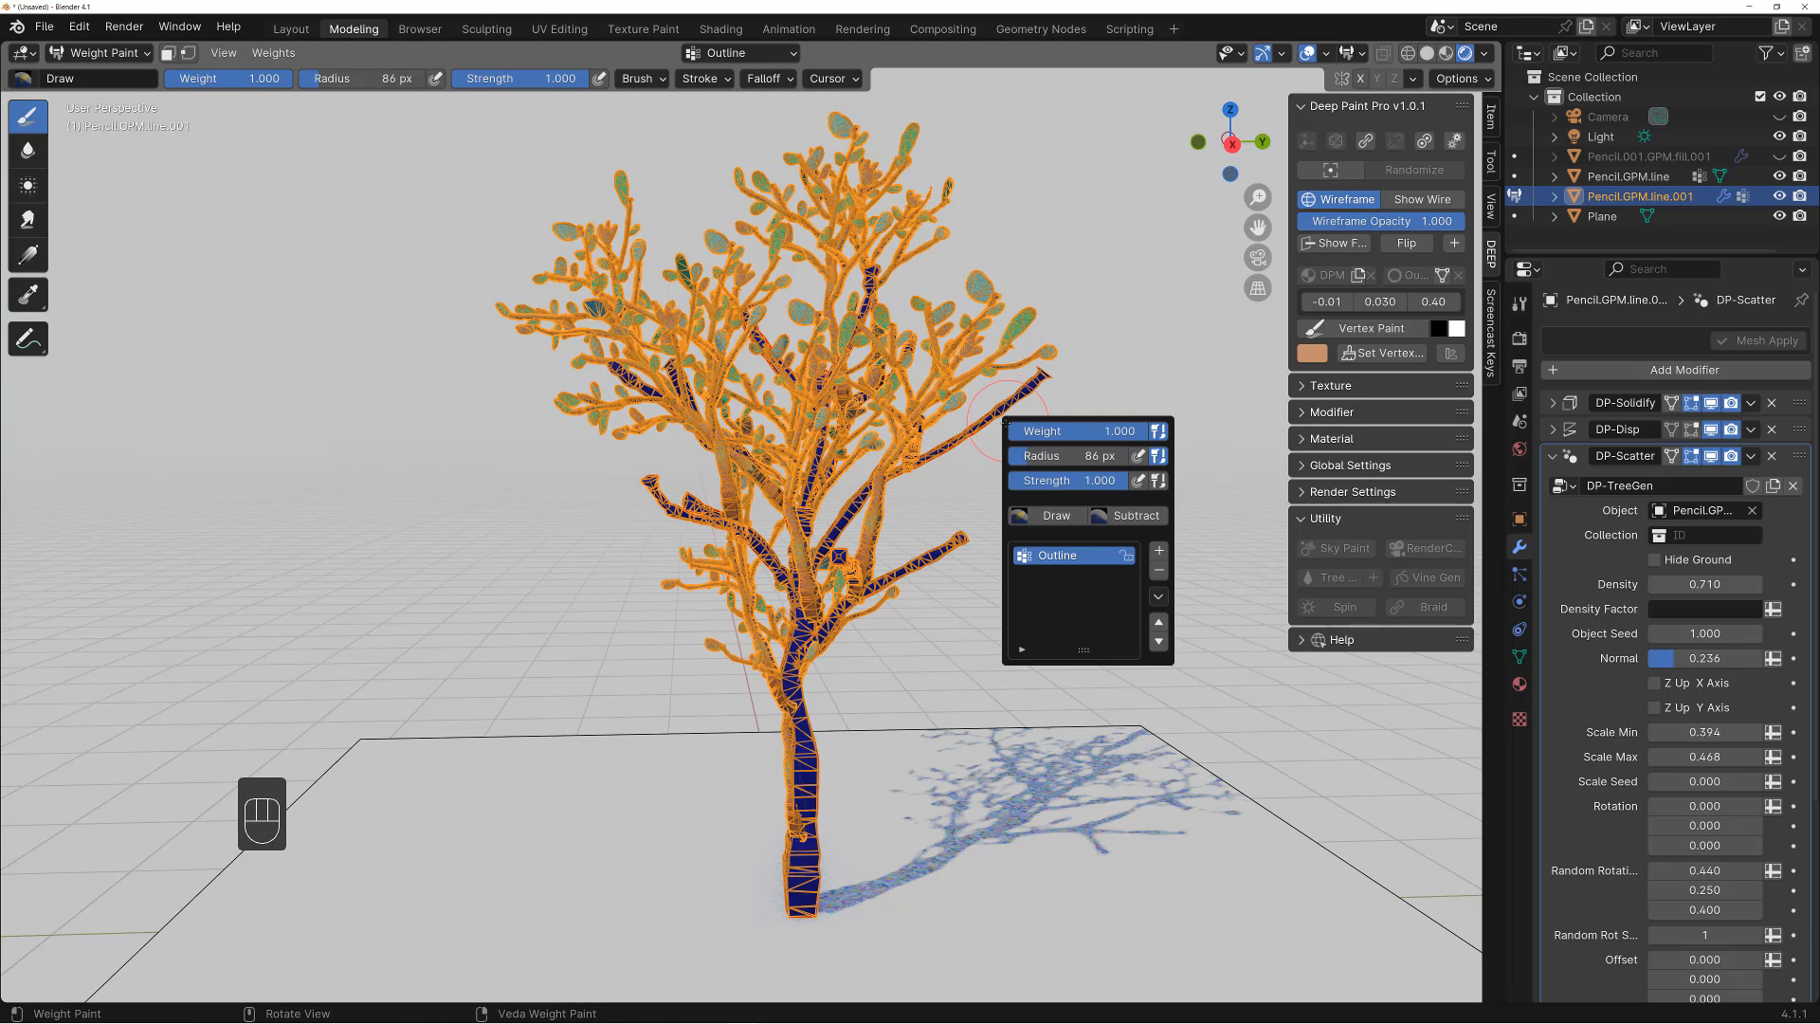
pyautogui.rightClick(987, 471)
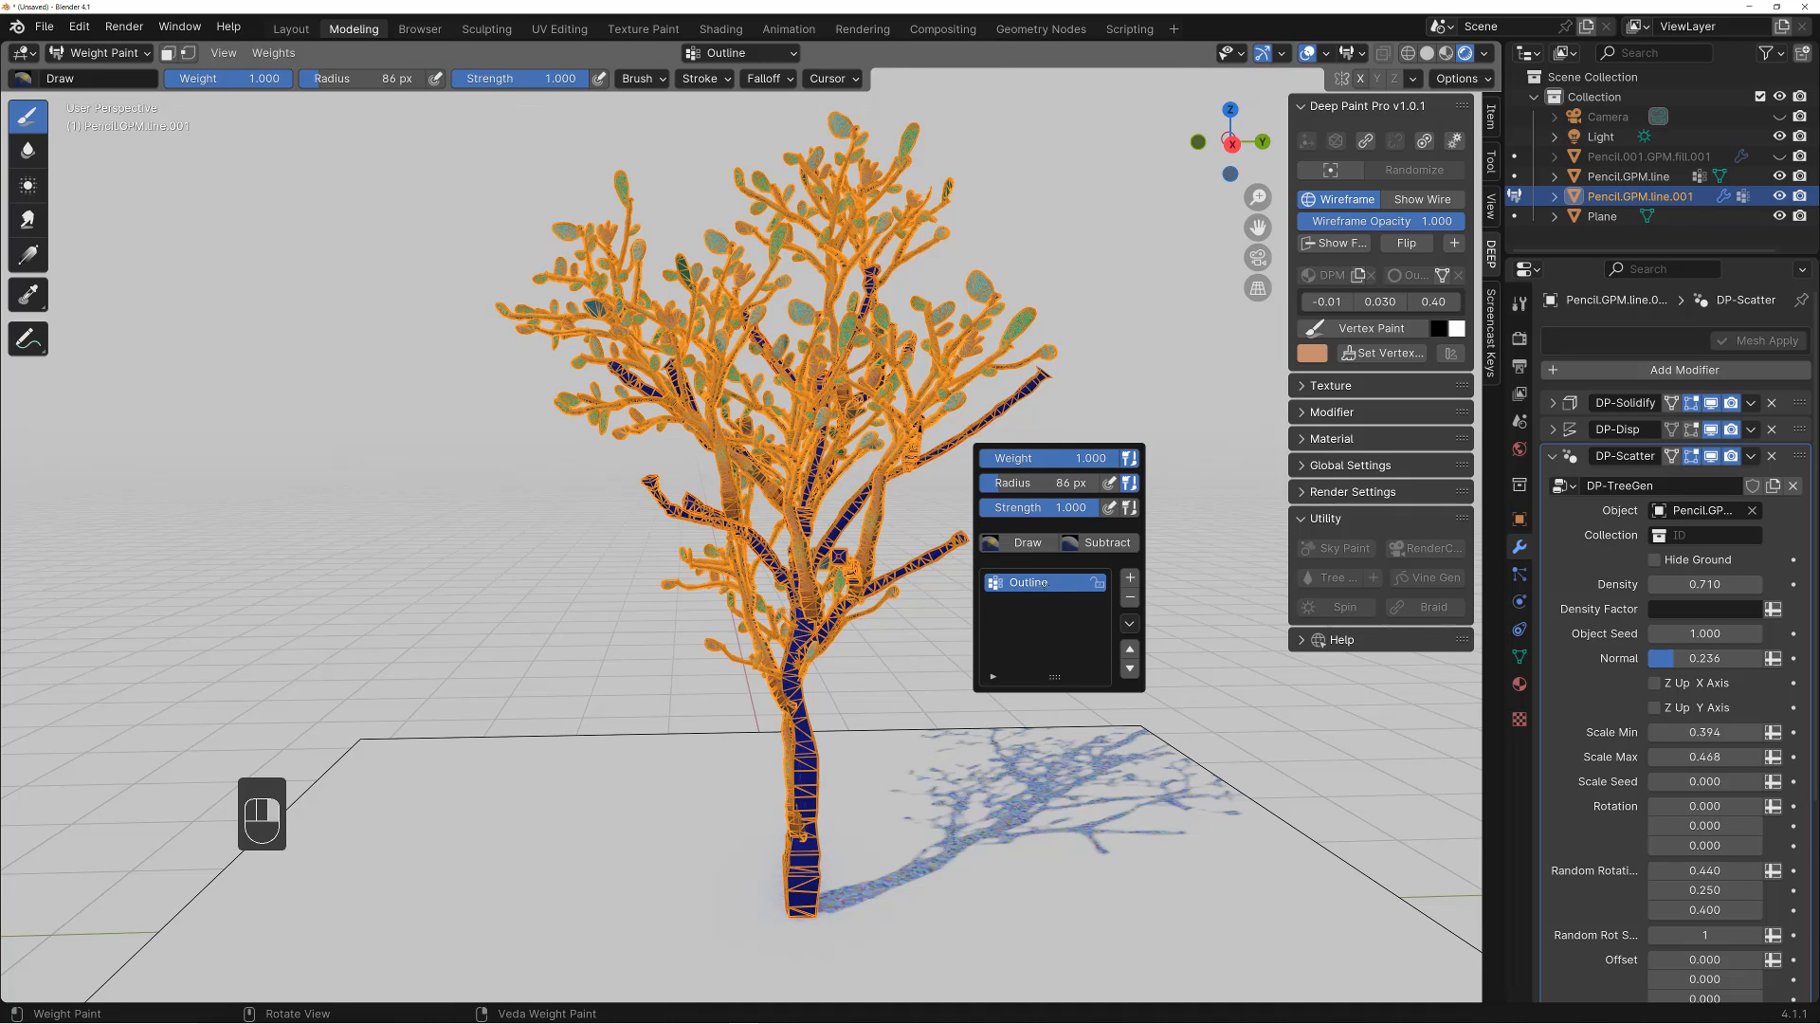
pyautogui.click(1128, 577)
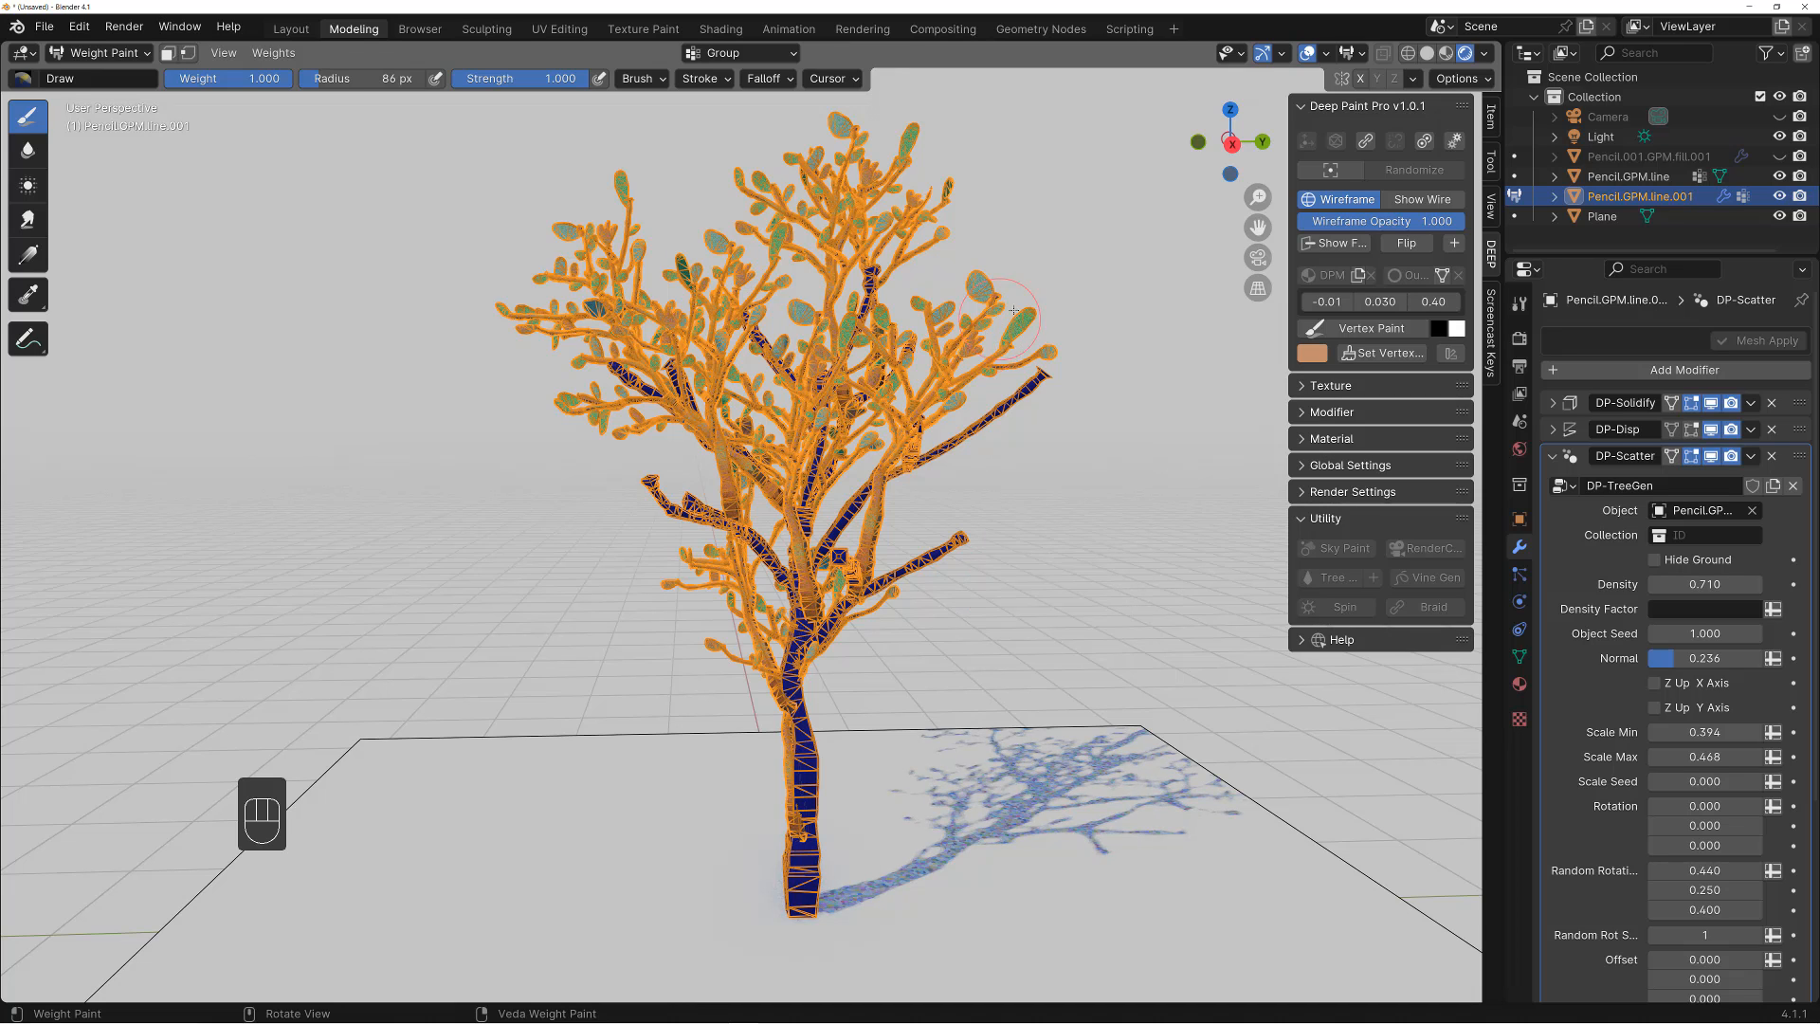
pyautogui.moveTo(987, 425); pyautogui.dragTo(1020, 400)
# Weight-paint the upper branches at weight 1 with a 159 px brush, then return to Object Mode with overlays hidden
pyautogui.press('f')
pyautogui.click(1069, 371)
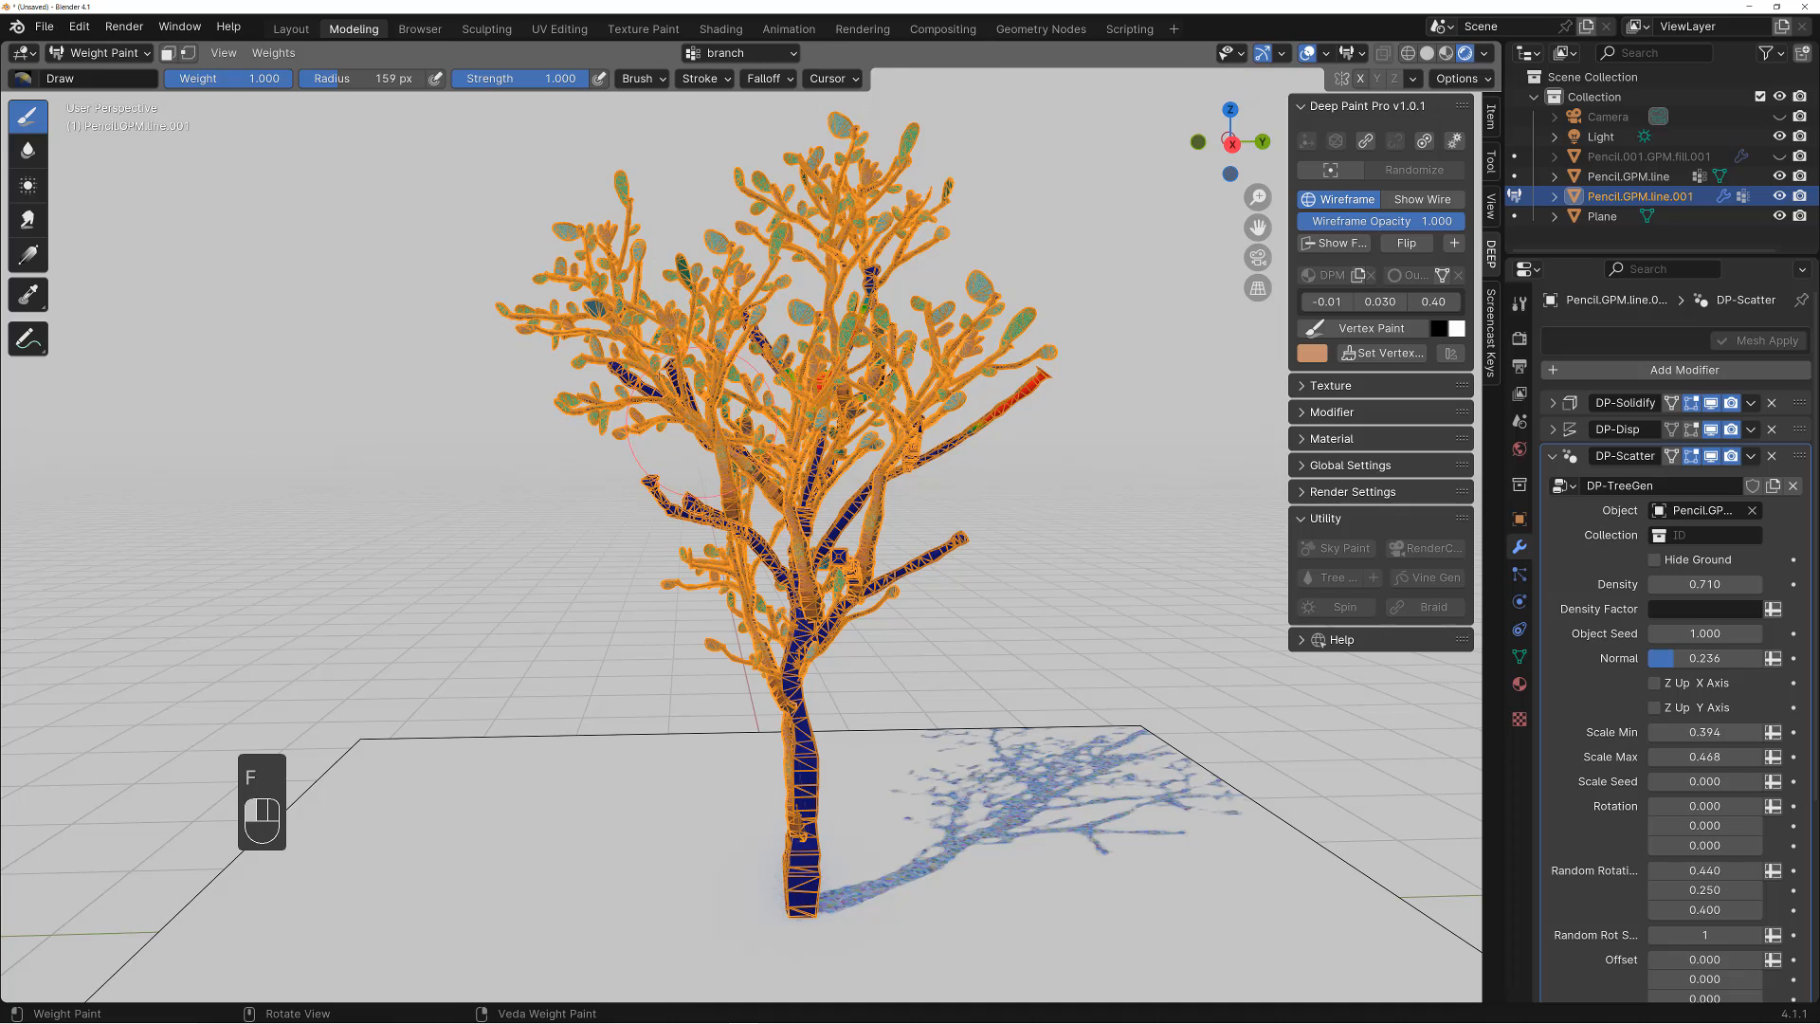
pyautogui.moveTo(766, 432); pyautogui.dragTo(966, 436, button='middle')
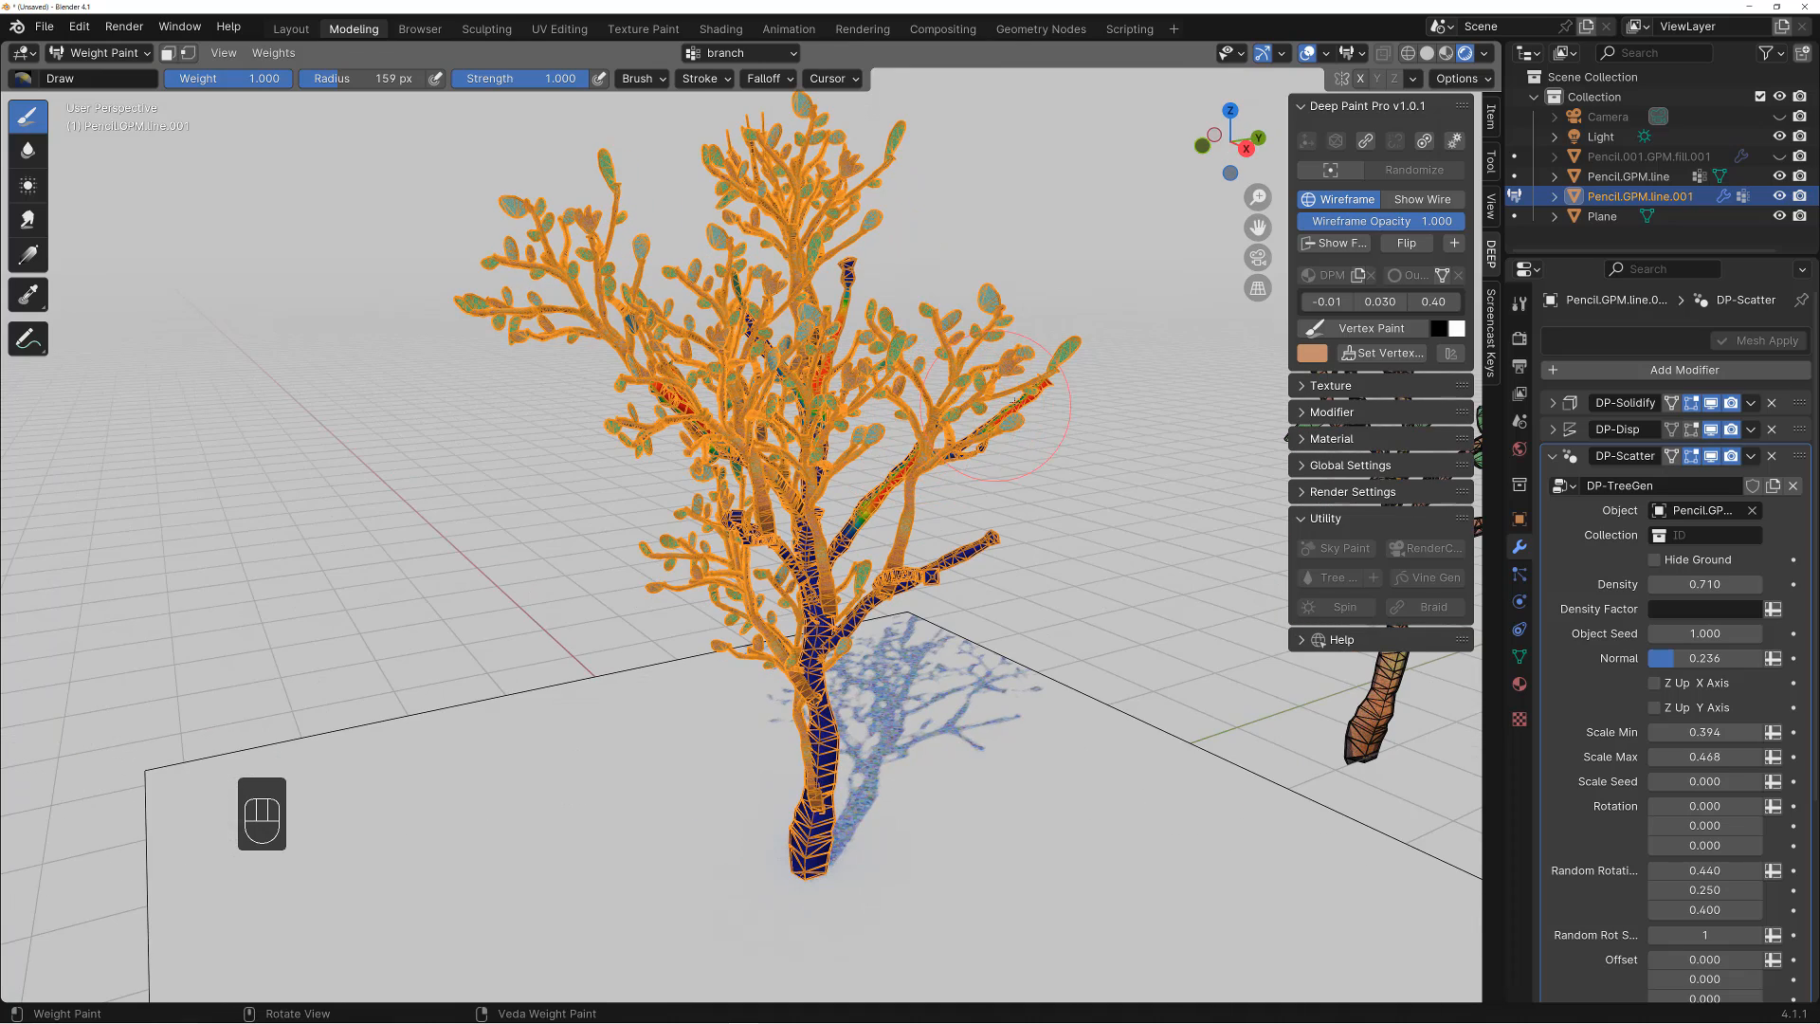
pyautogui.rightClick(1057, 434)
pyautogui.hotkey('ctrl', 'space')
pyautogui.hotkey('shift', 'alt', 'z')
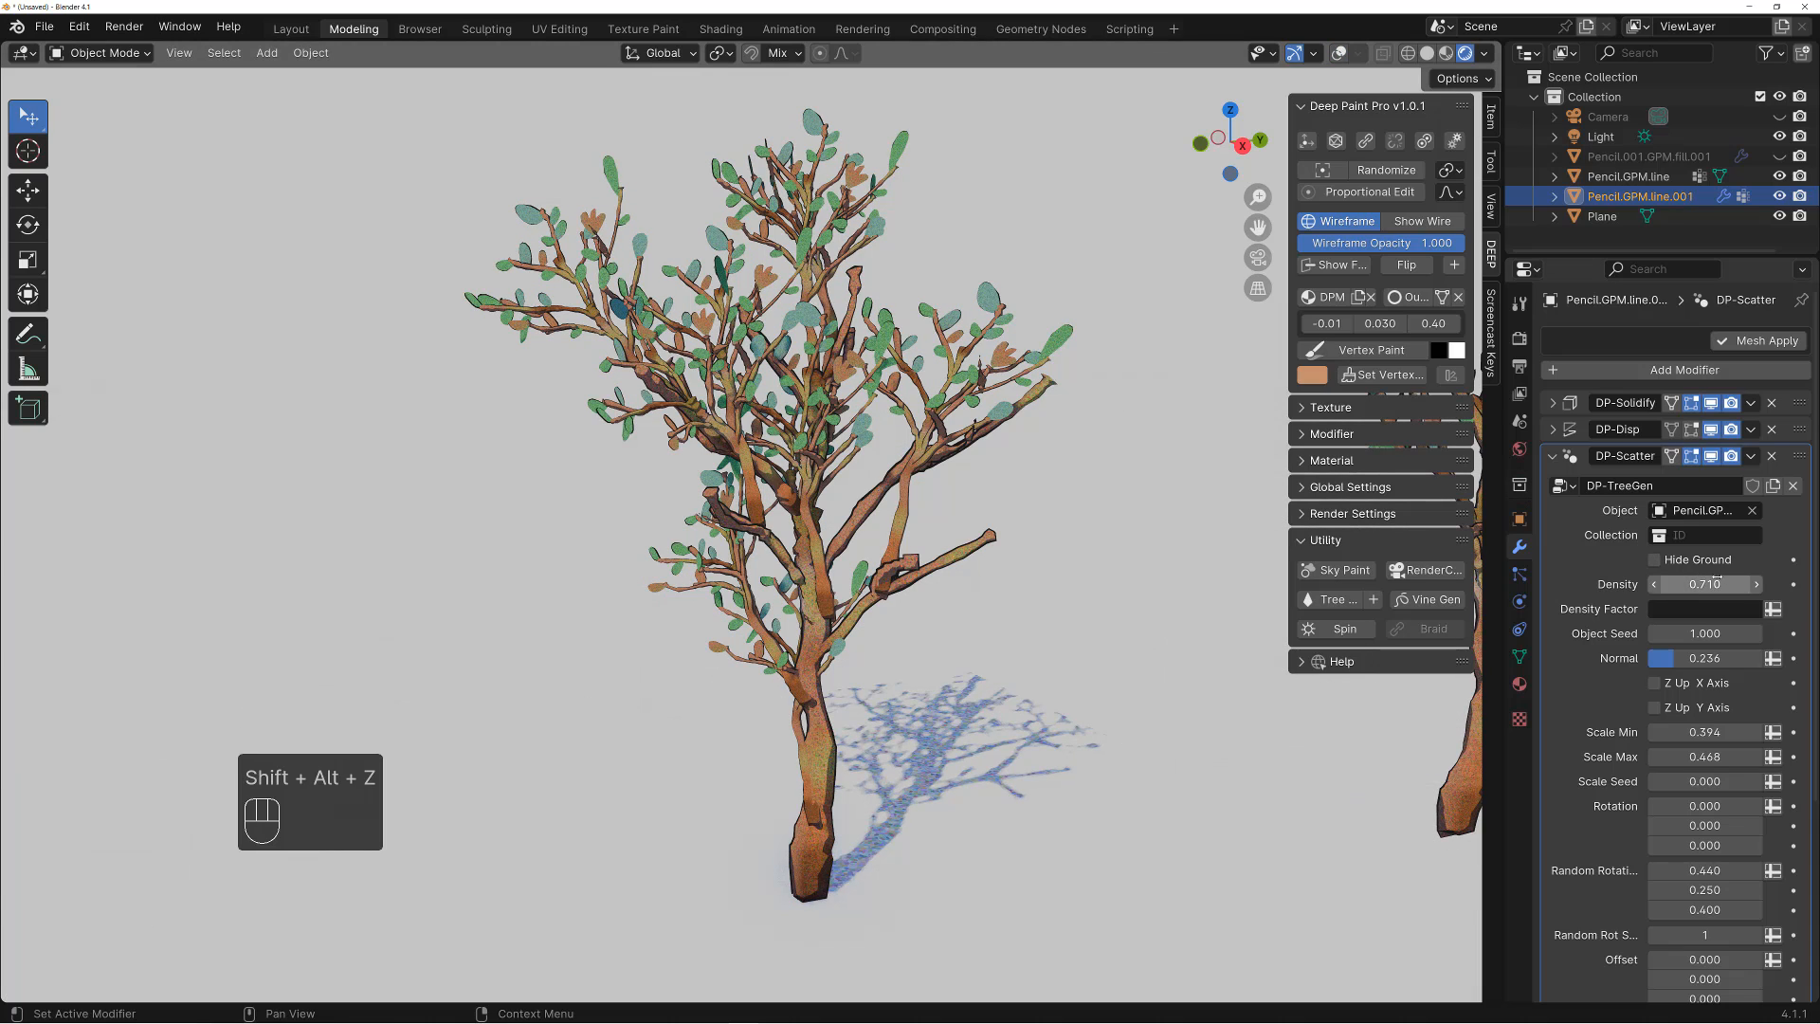
# Use the branch vertex group as the DP-Scatter density factor and set the density to 3.81
pyautogui.click(1686, 612)
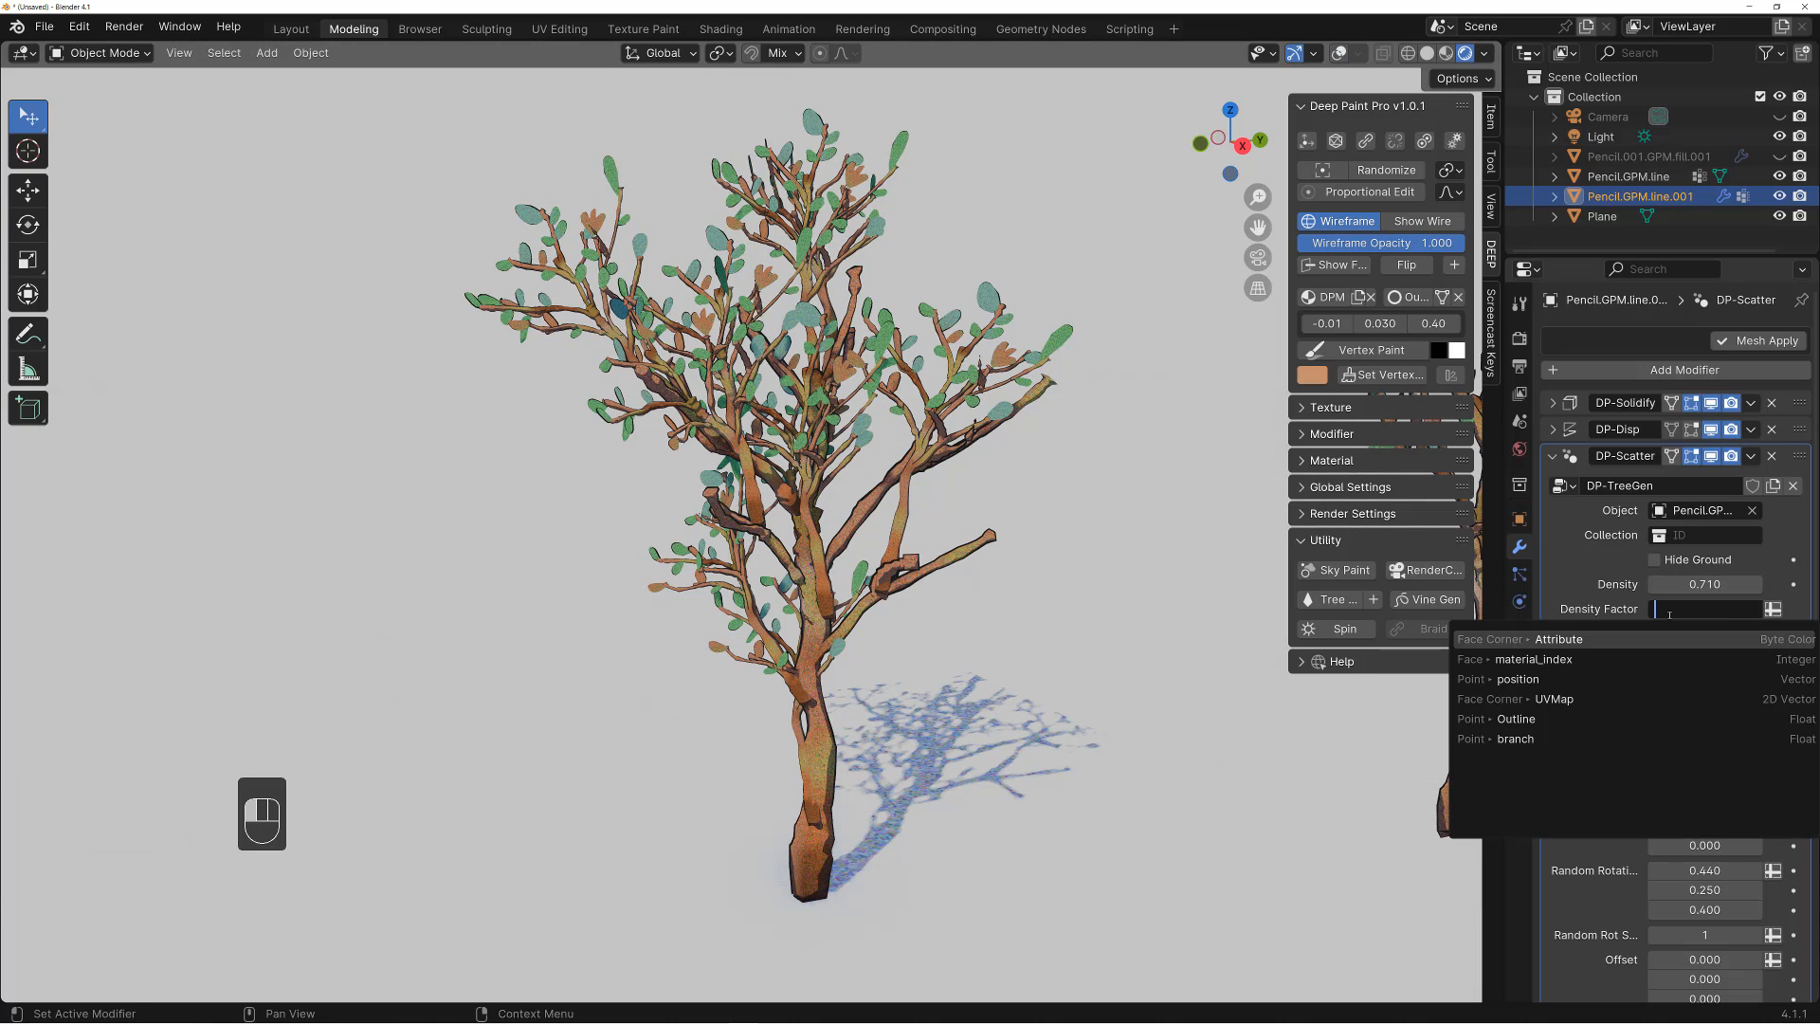
pyautogui.click(1557, 738)
pyautogui.press('alt')
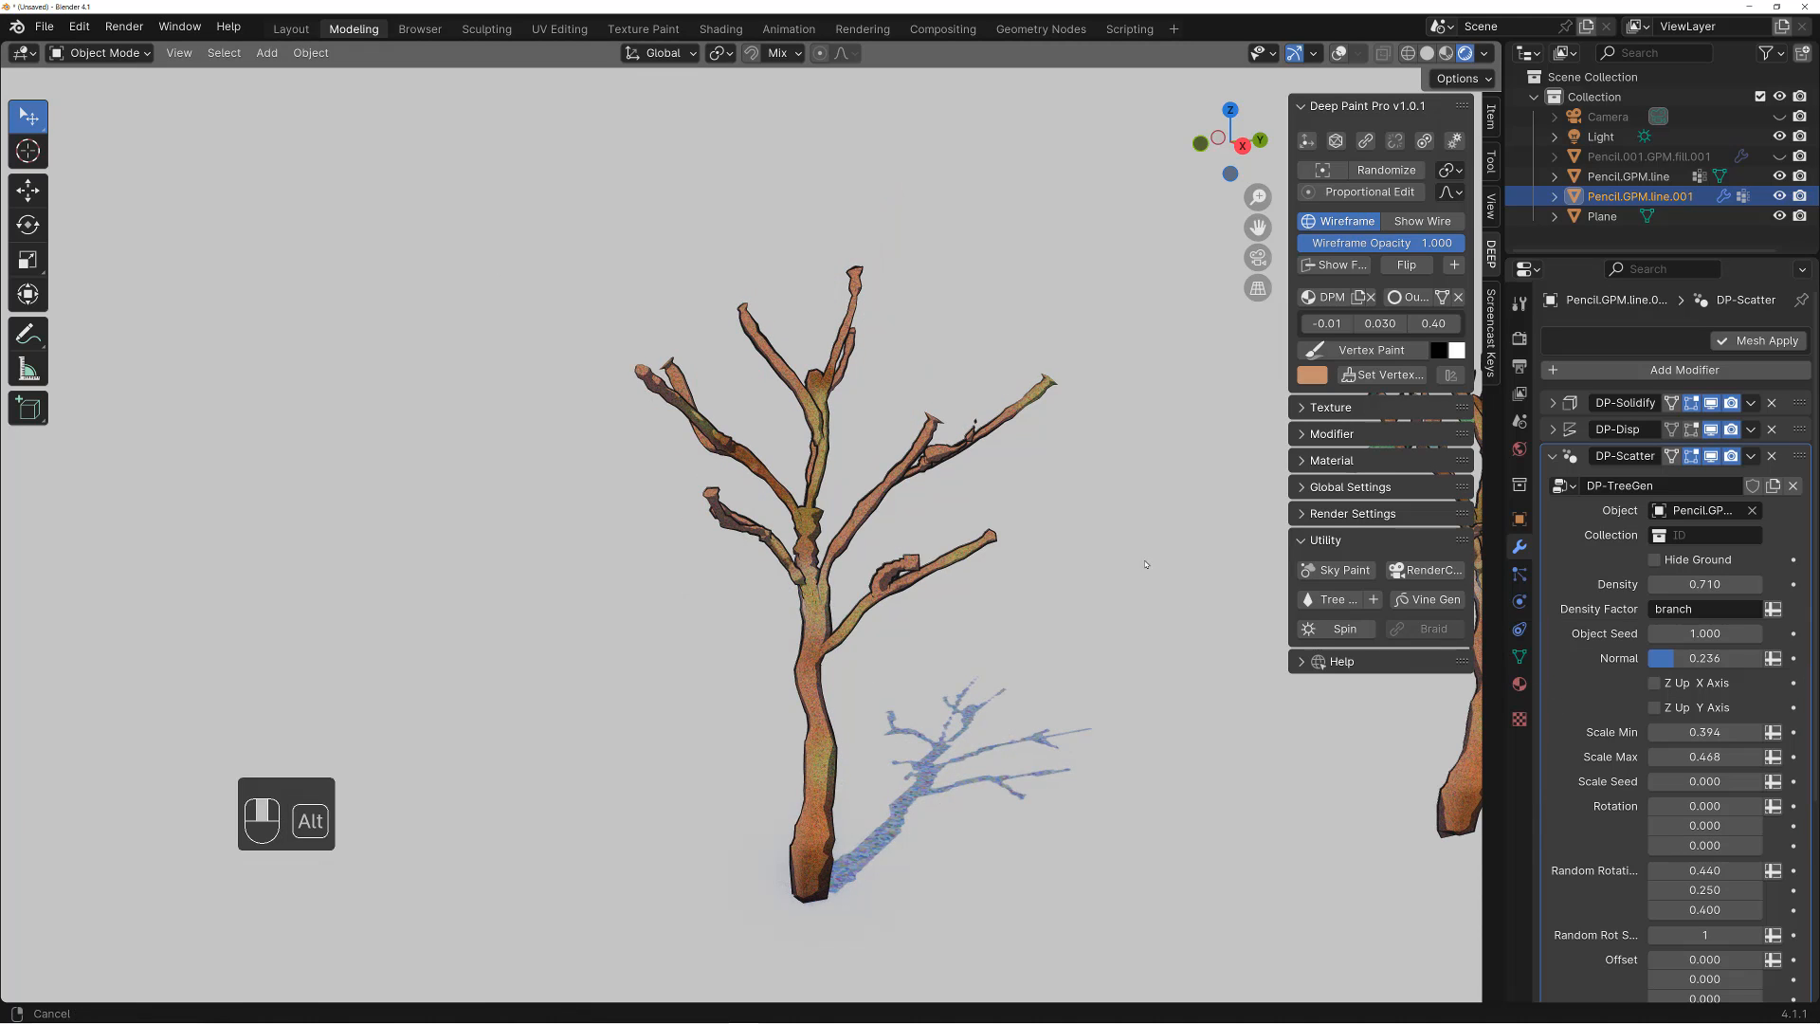
pyautogui.moveTo(1680, 584); pyautogui.dragTo(1753, 584)
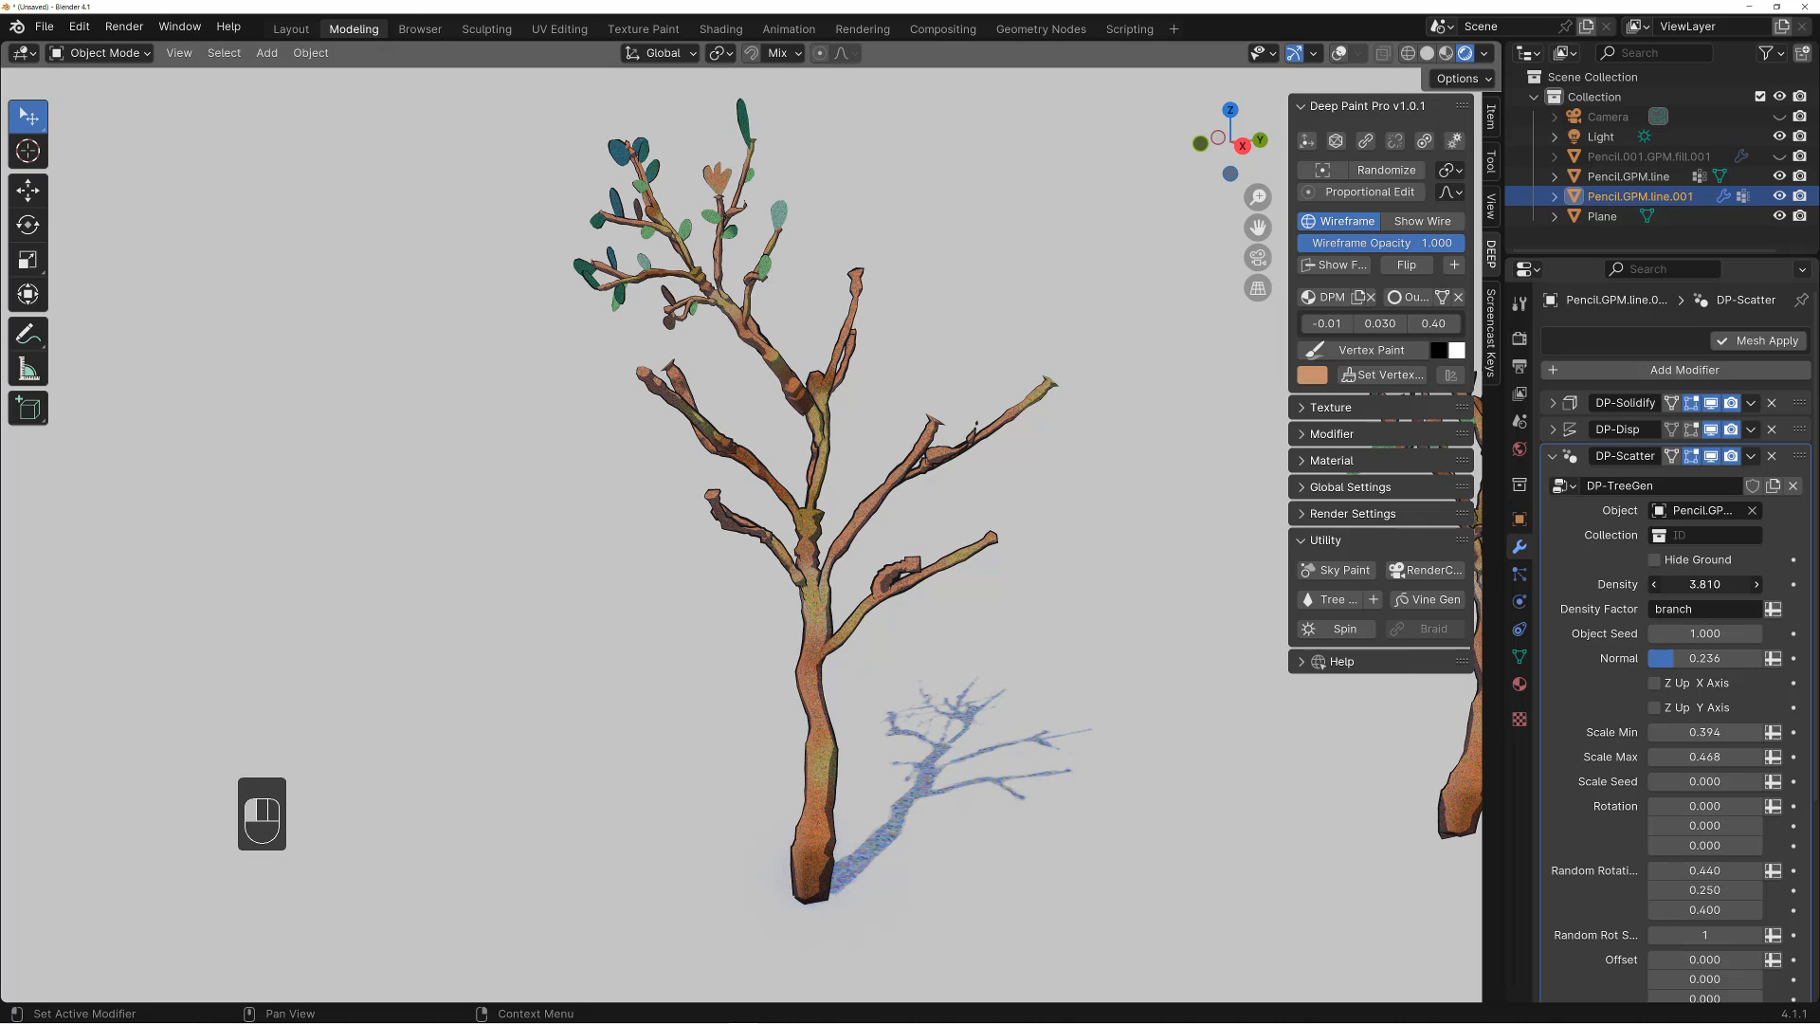
pyautogui.press('alt')
pyautogui.moveTo(936, 452); pyautogui.dragTo(982, 442, button='middle')
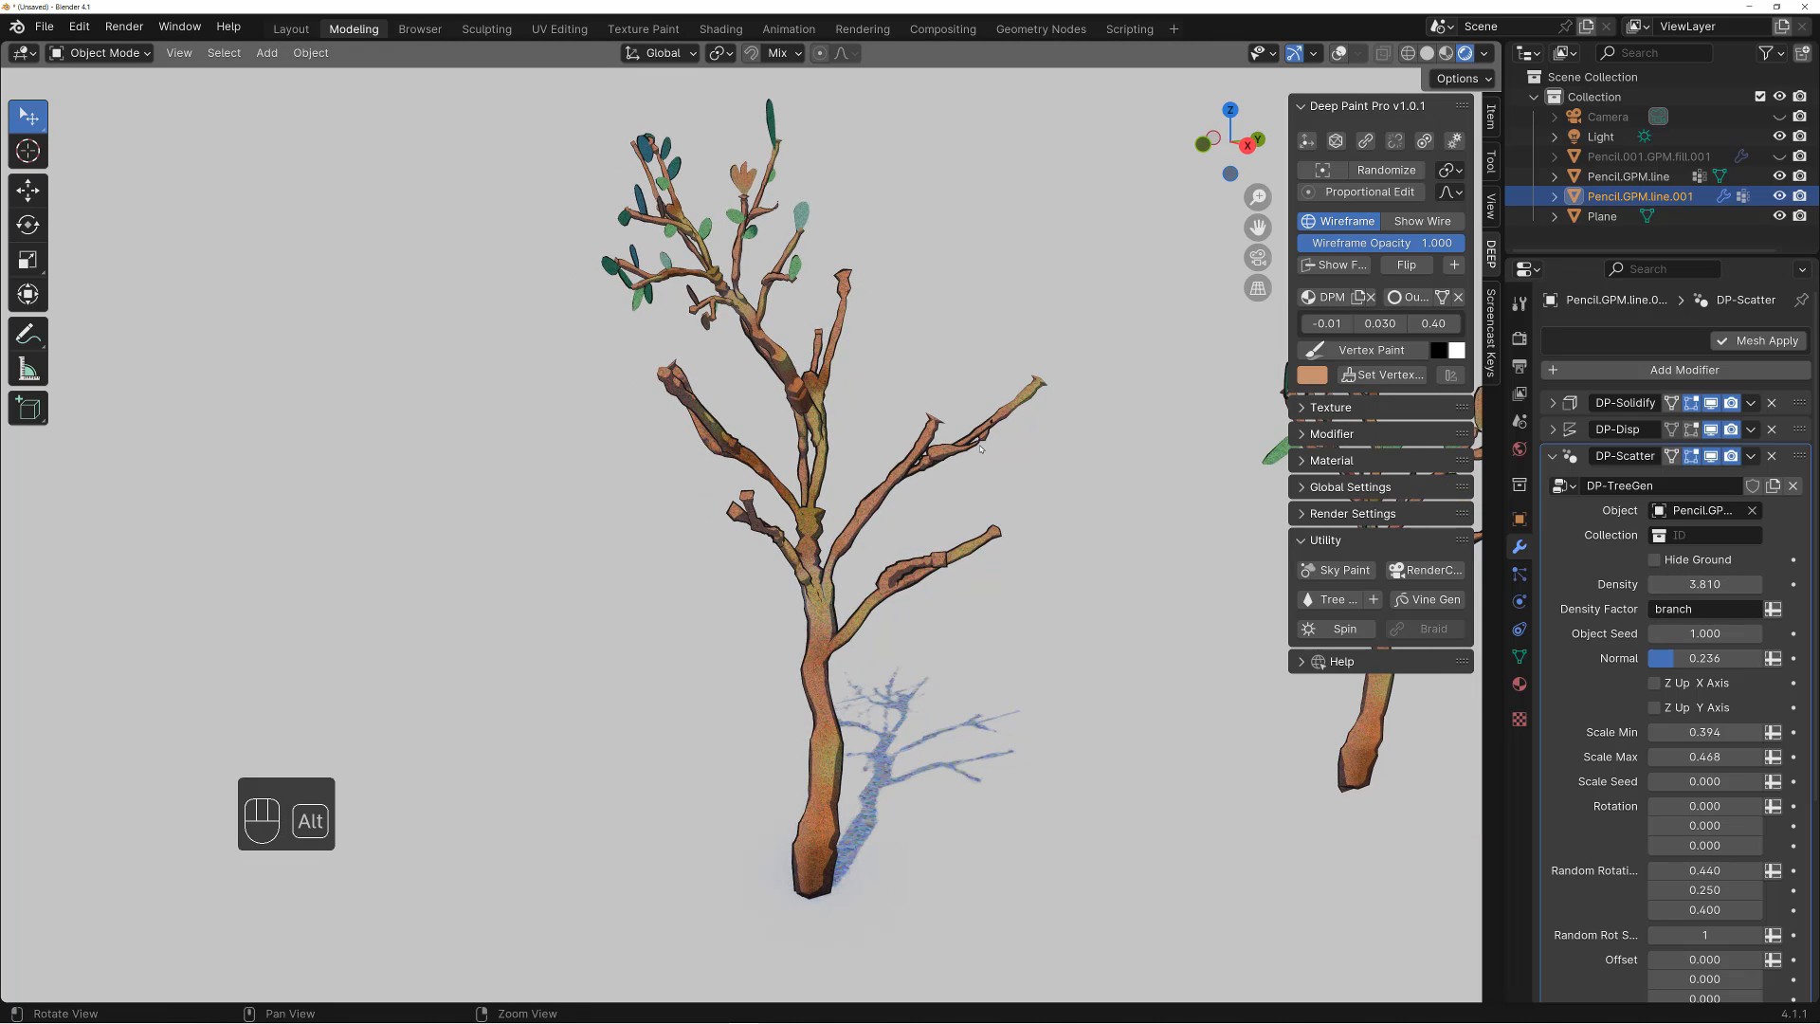
# Switch the generated tree to Weight Paint mode with a 249 px brush and show the viewport overlays
pyautogui.hotkey('shift', 'z')
pyautogui.hotkey('shift', 'z')
pyautogui.hotkey('ctrl', 'space')
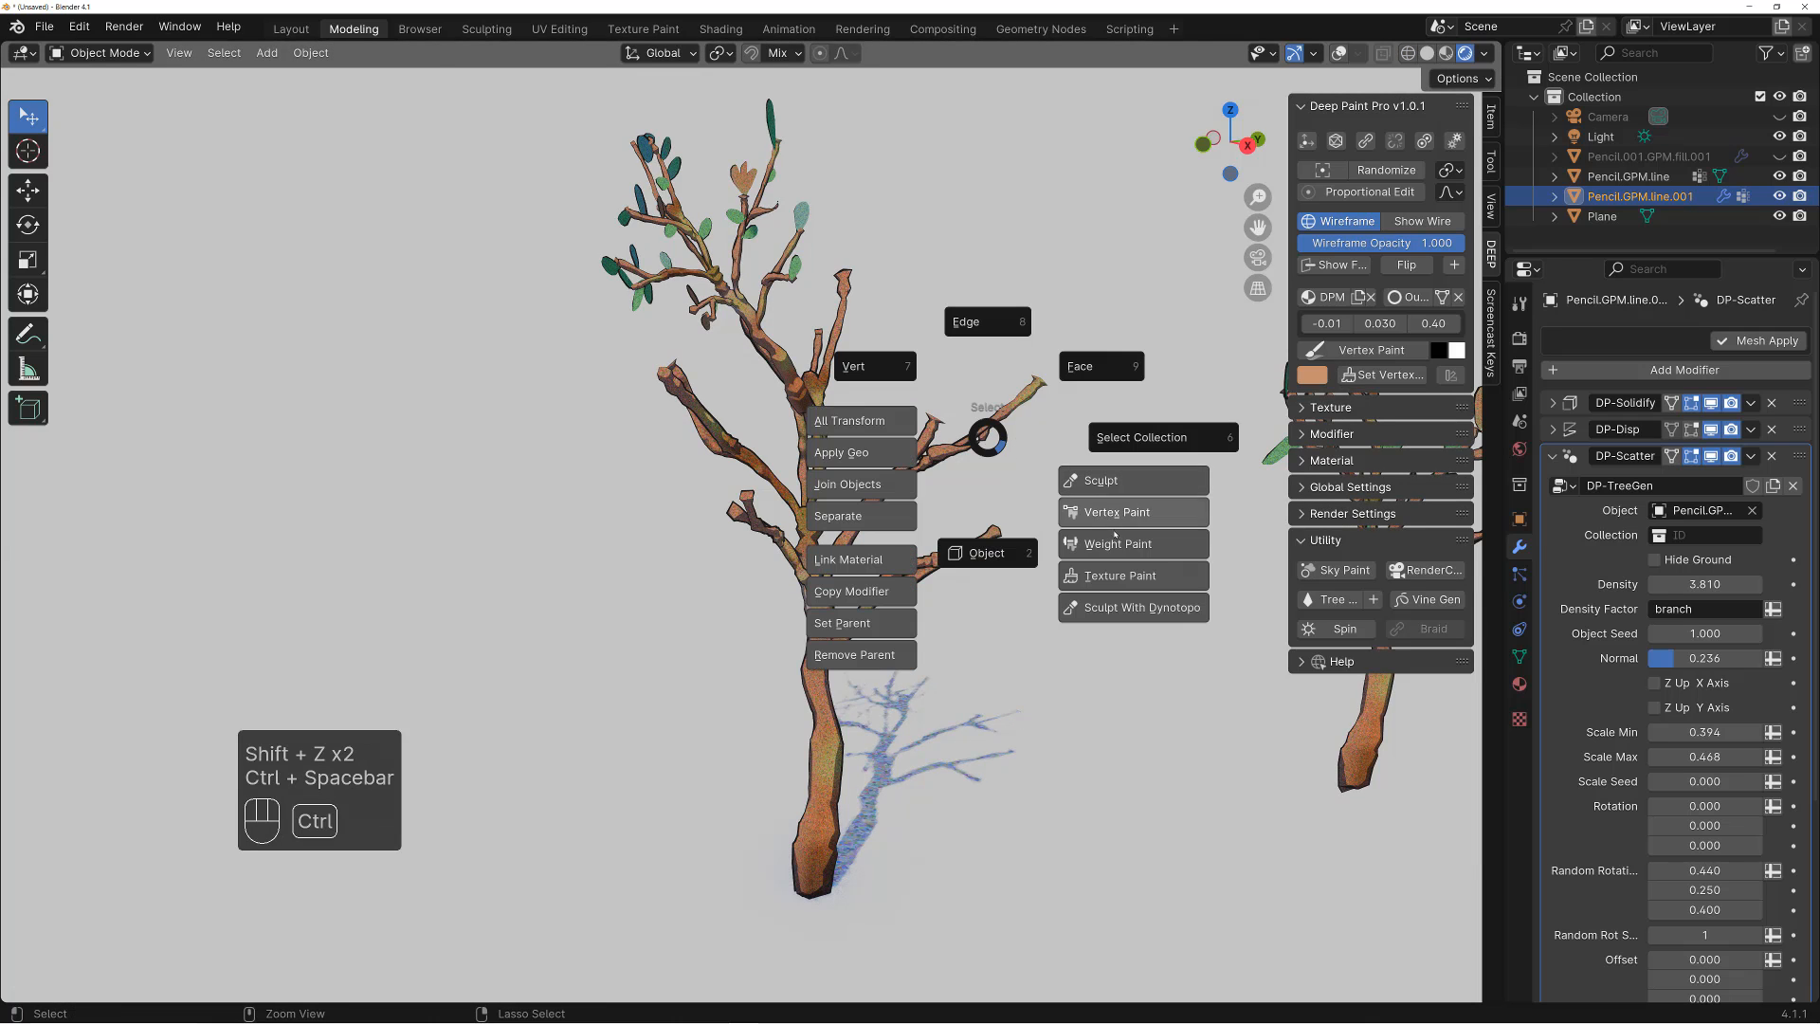
pyautogui.click(1089, 528)
pyautogui.press('f')
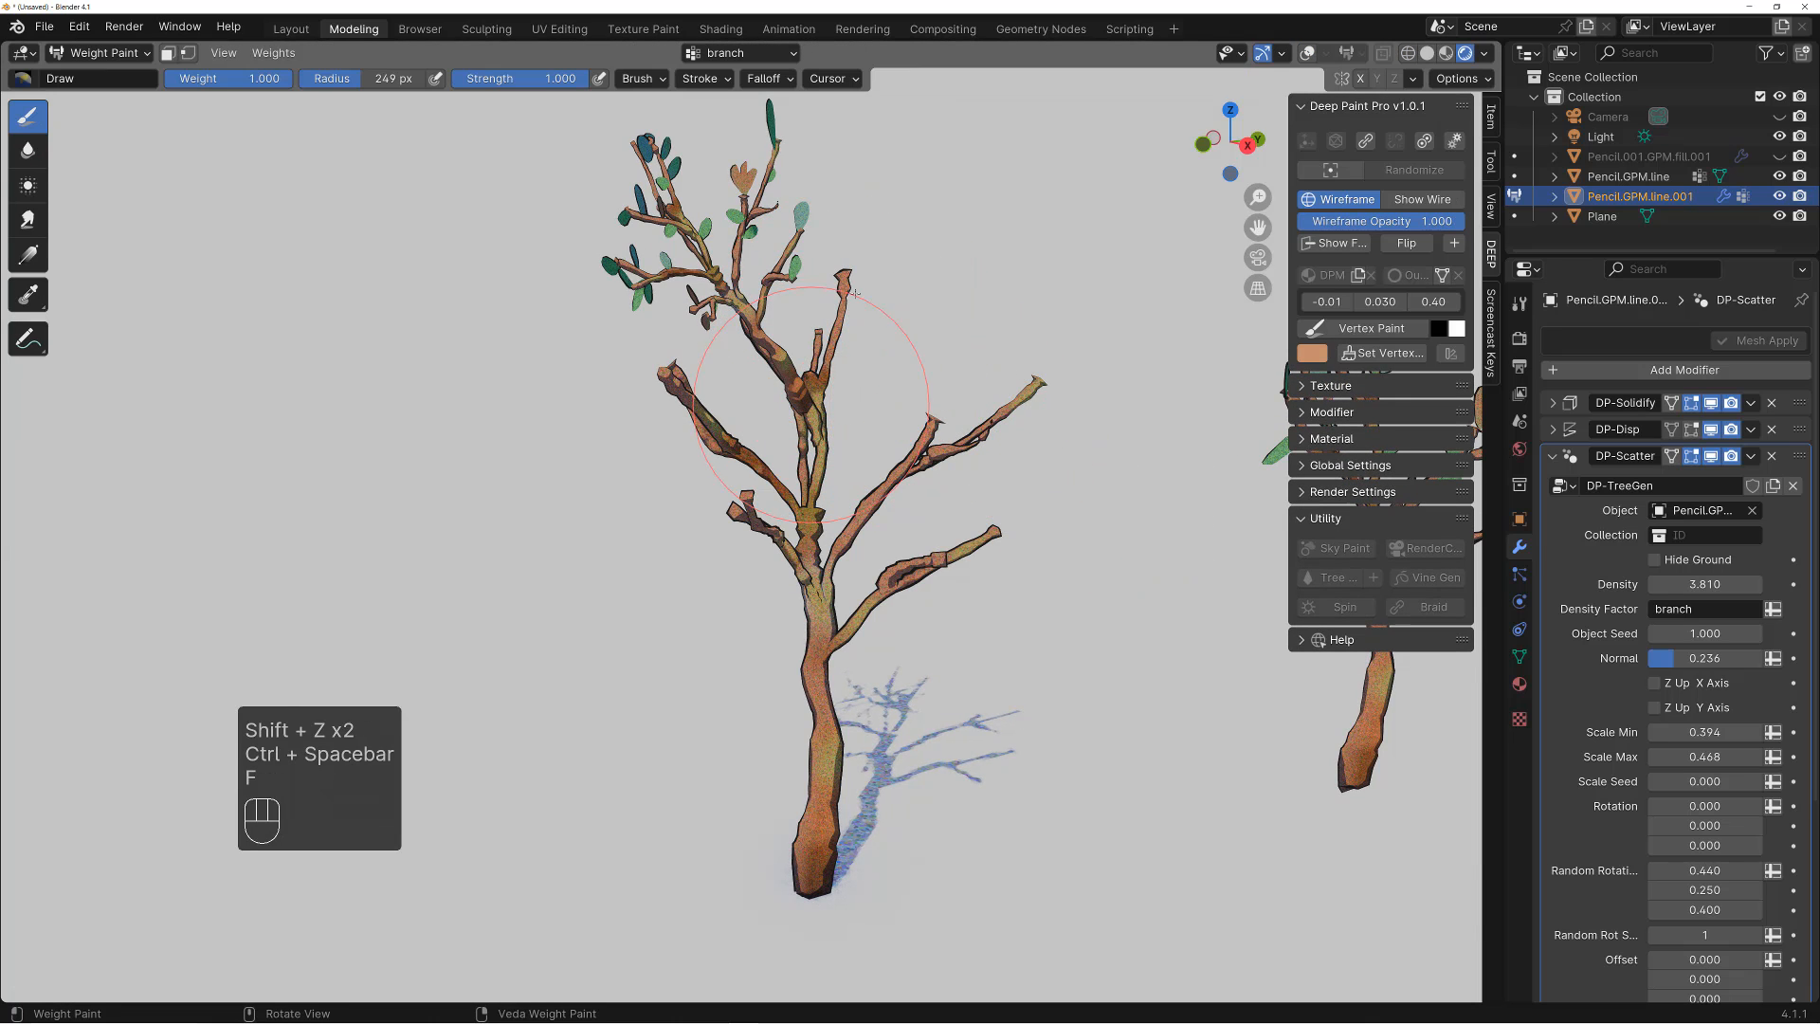
pyautogui.moveTo(853, 312); pyautogui.dragTo(877, 428, button='middle')
pyautogui.hotkey('shift', 'alt', 'z')
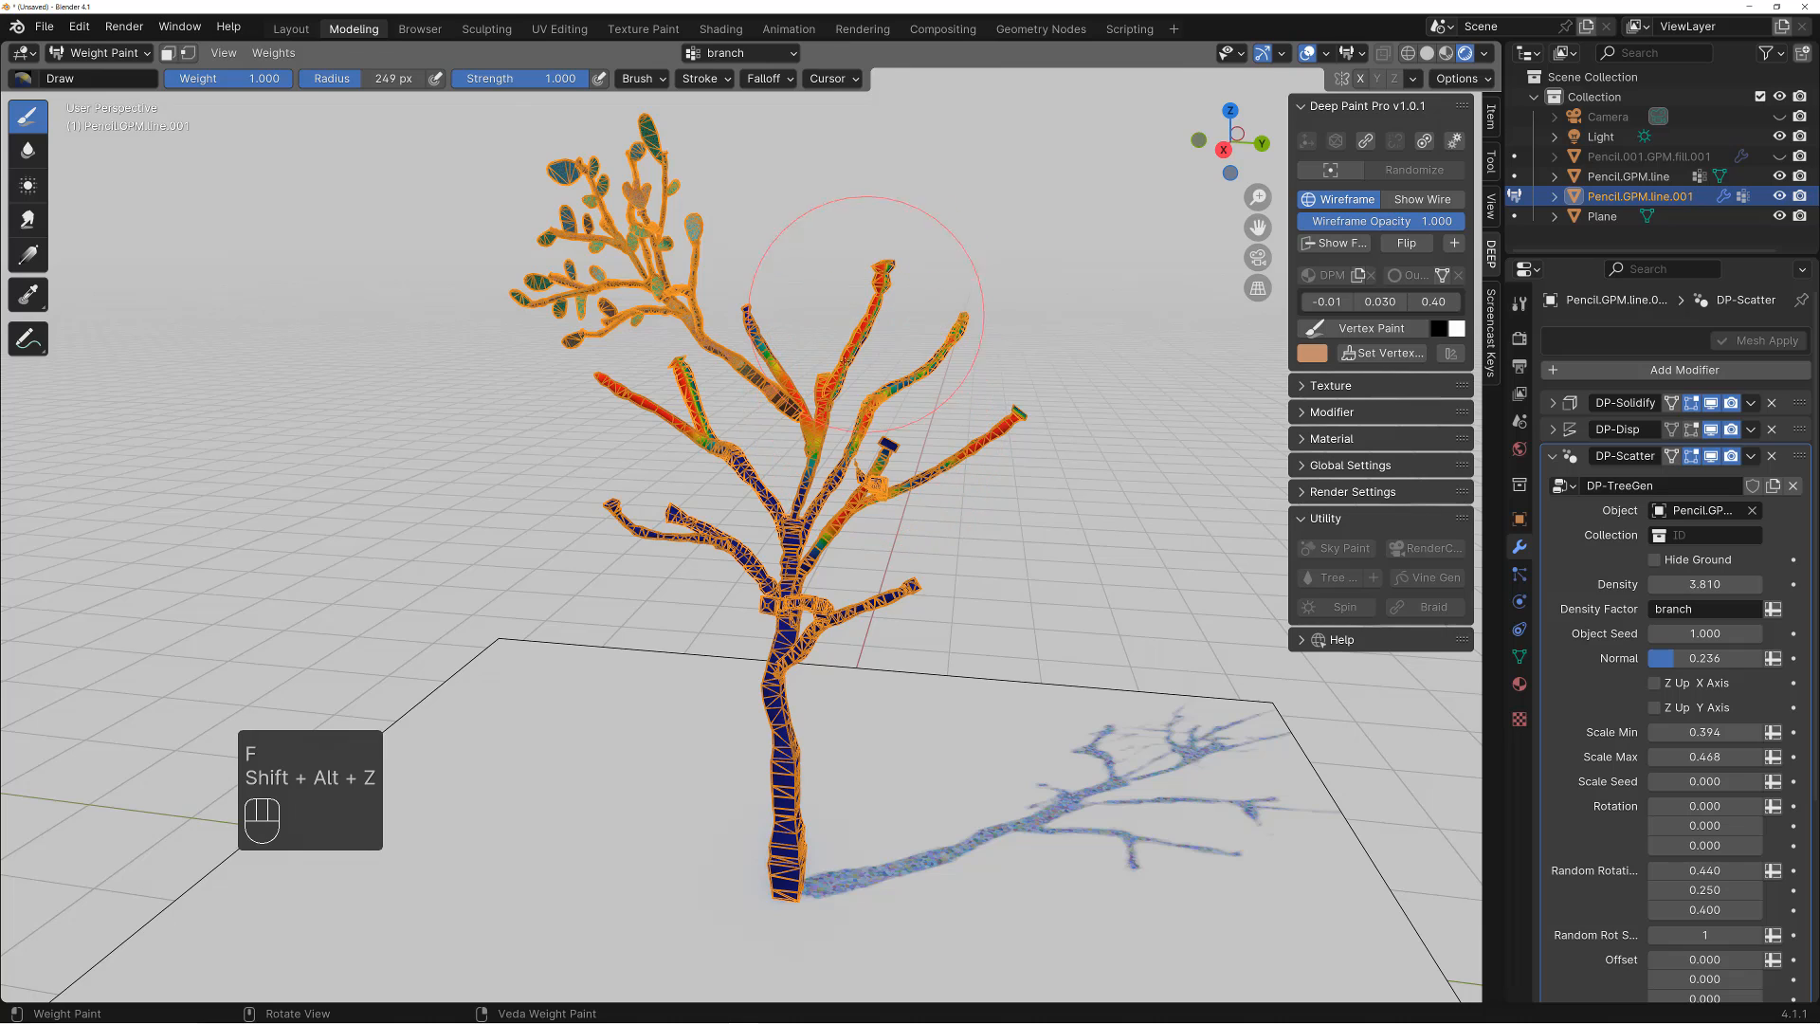
# Set the scatter density to 12 and, with overlays hidden, paint full weight onto a bare lower branch
pyautogui.moveTo(1704, 585); pyautogui.dragTo(1774, 595)
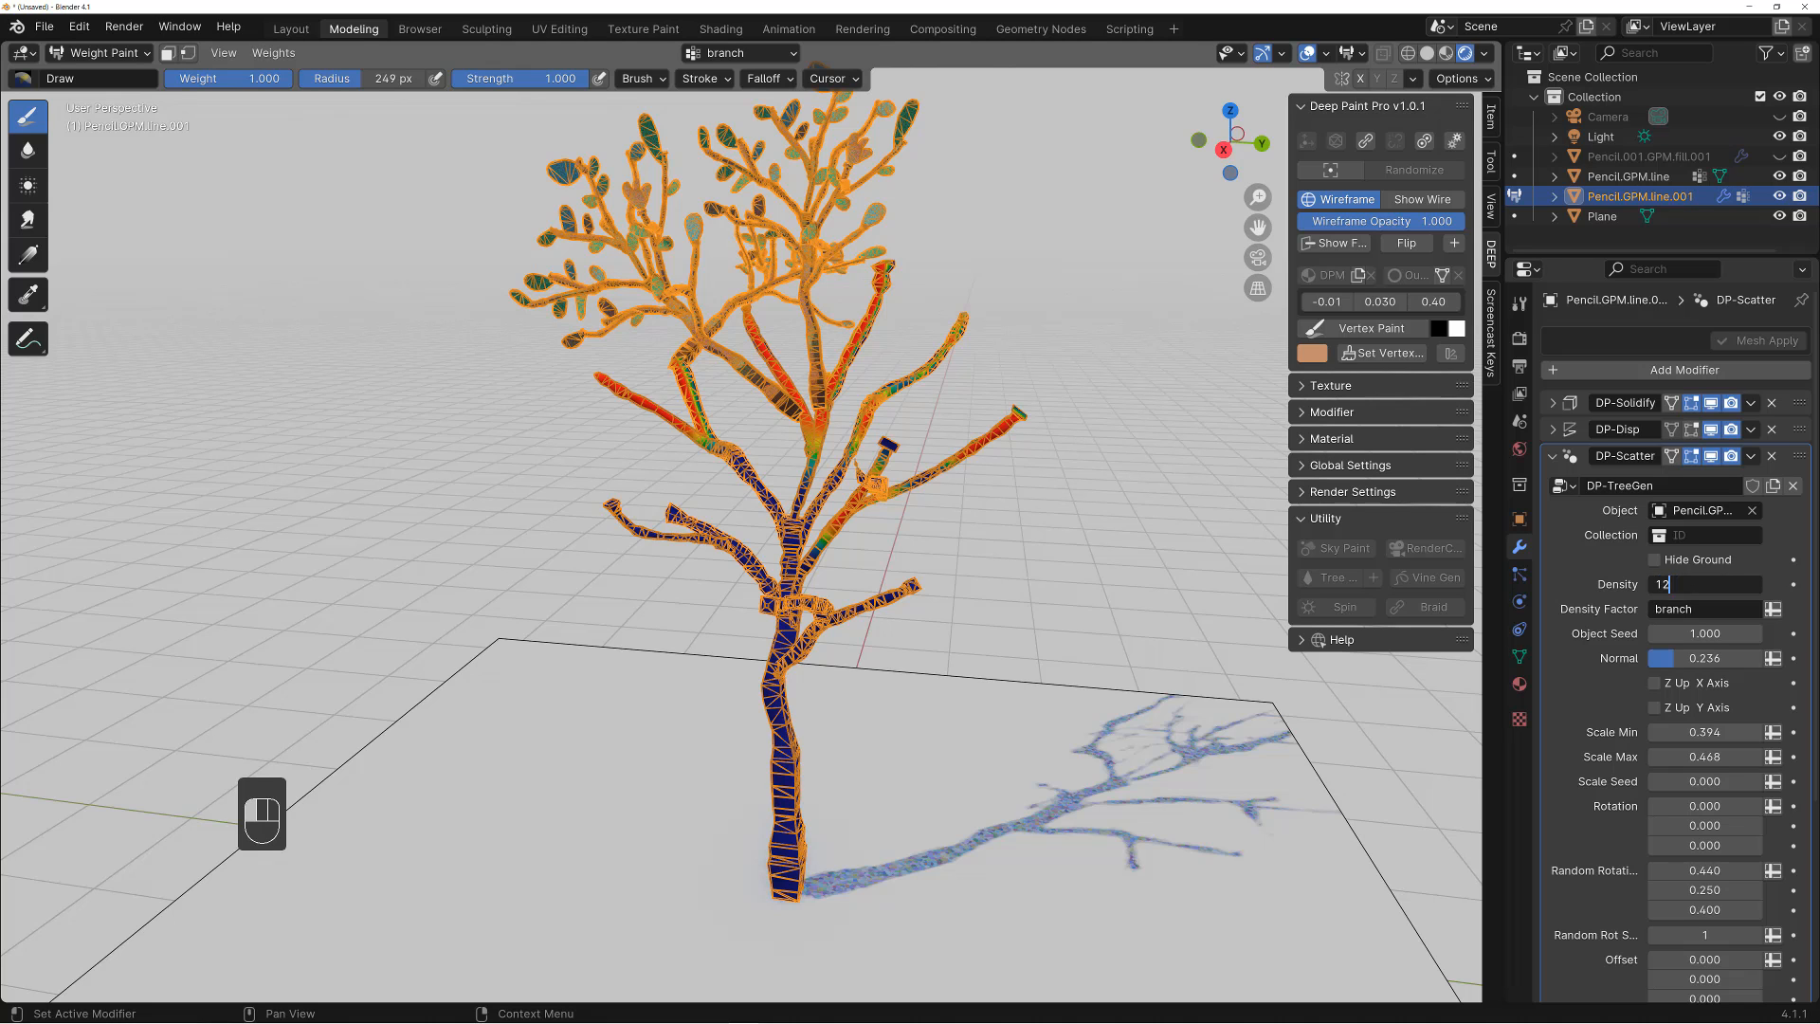
pyautogui.press('Return')
pyautogui.hotkey('shift', 'alt', 'z')
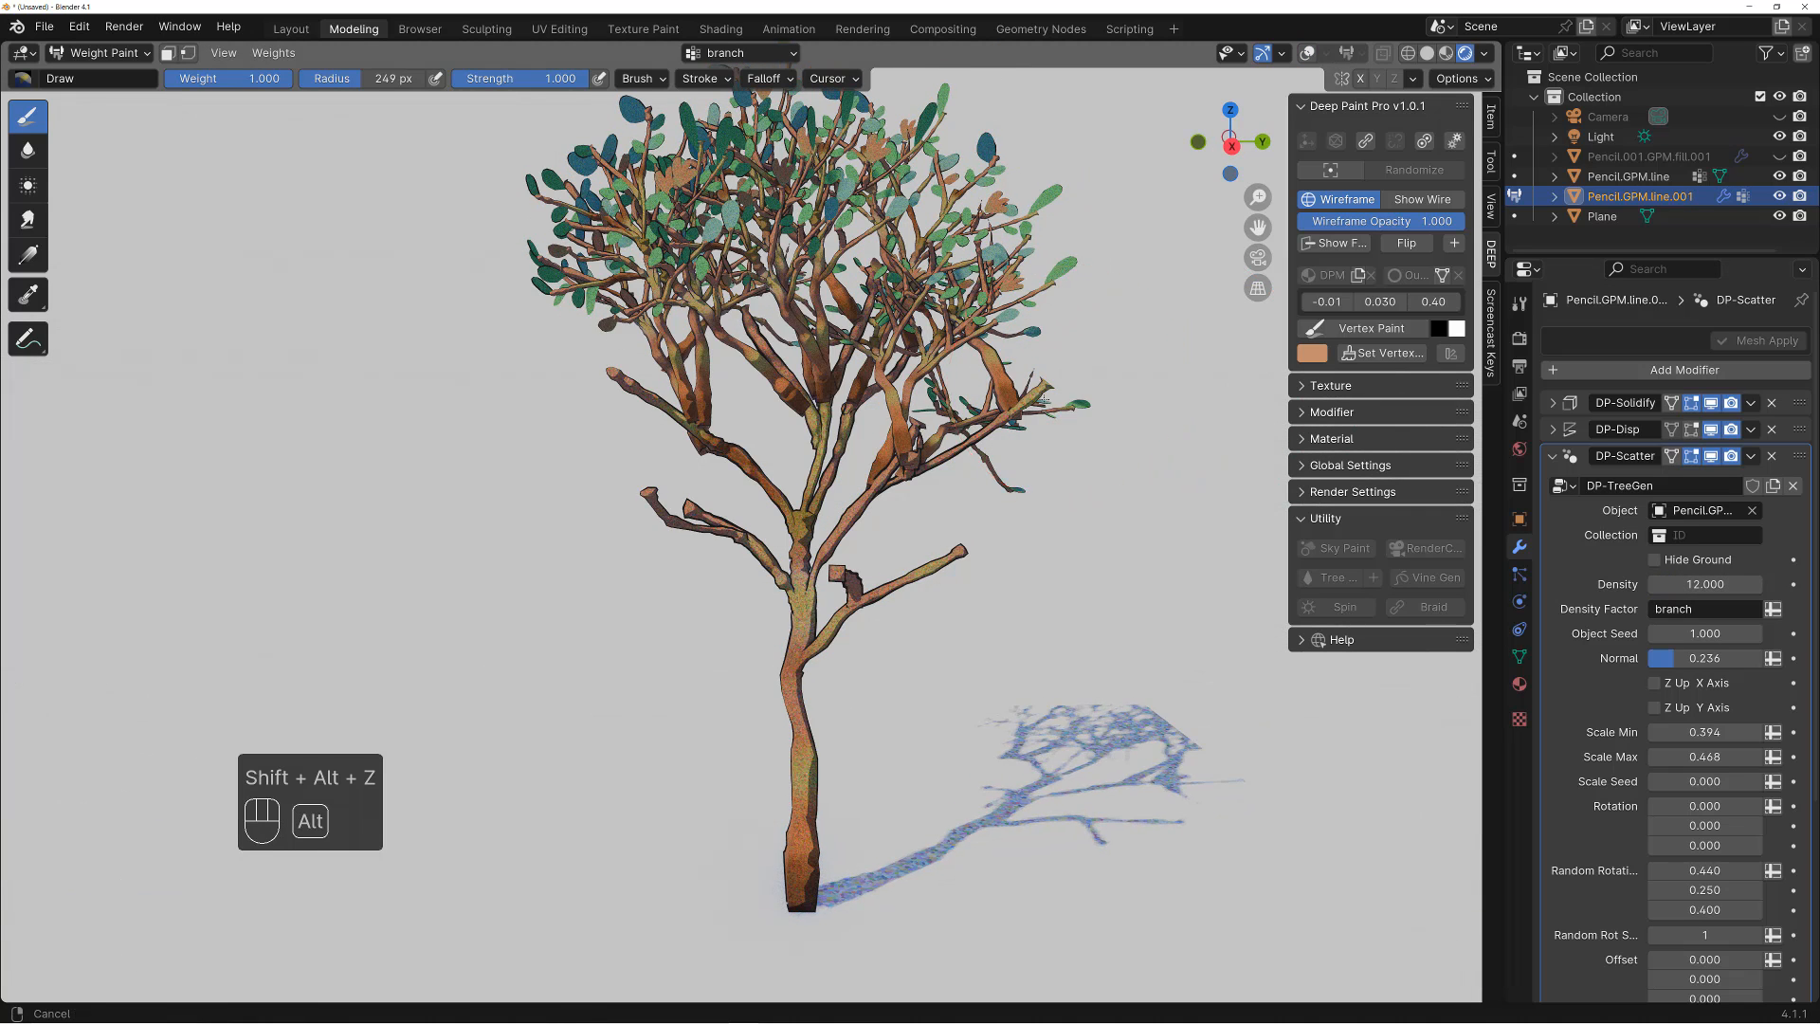
pyautogui.moveTo(1039, 400); pyautogui.dragTo(1046, 395, button='middle')
pyautogui.moveTo(910, 417); pyautogui.dragTo(680, 465, button='middle')
pyautogui.moveTo(680, 465)
pyautogui.mouseDown()
pyautogui.moveTo(629, 467)
pyautogui.moveTo(609, 502)
pyautogui.mouseUp()
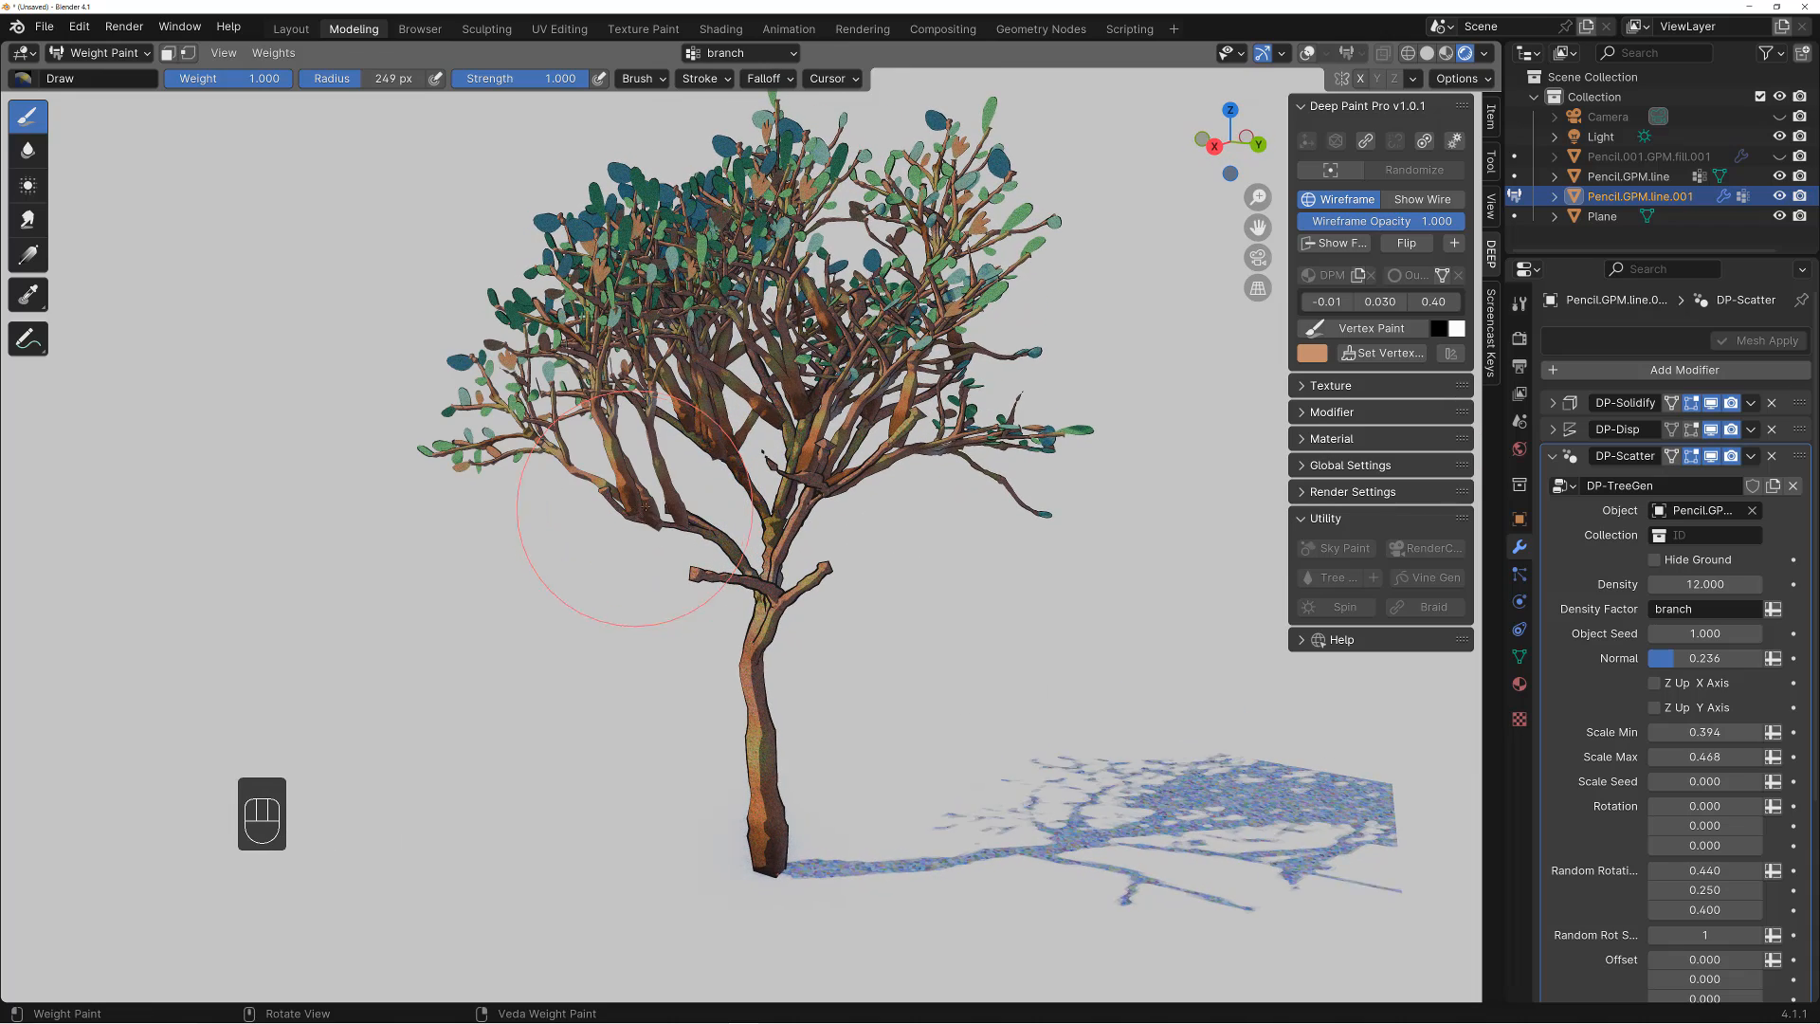
# Set the scatter density to 10.64, with a minimum scale of 0.184 and a maximum scale of 0.278
pyautogui.moveTo(1717, 582); pyautogui.dragTo(1642, 605)
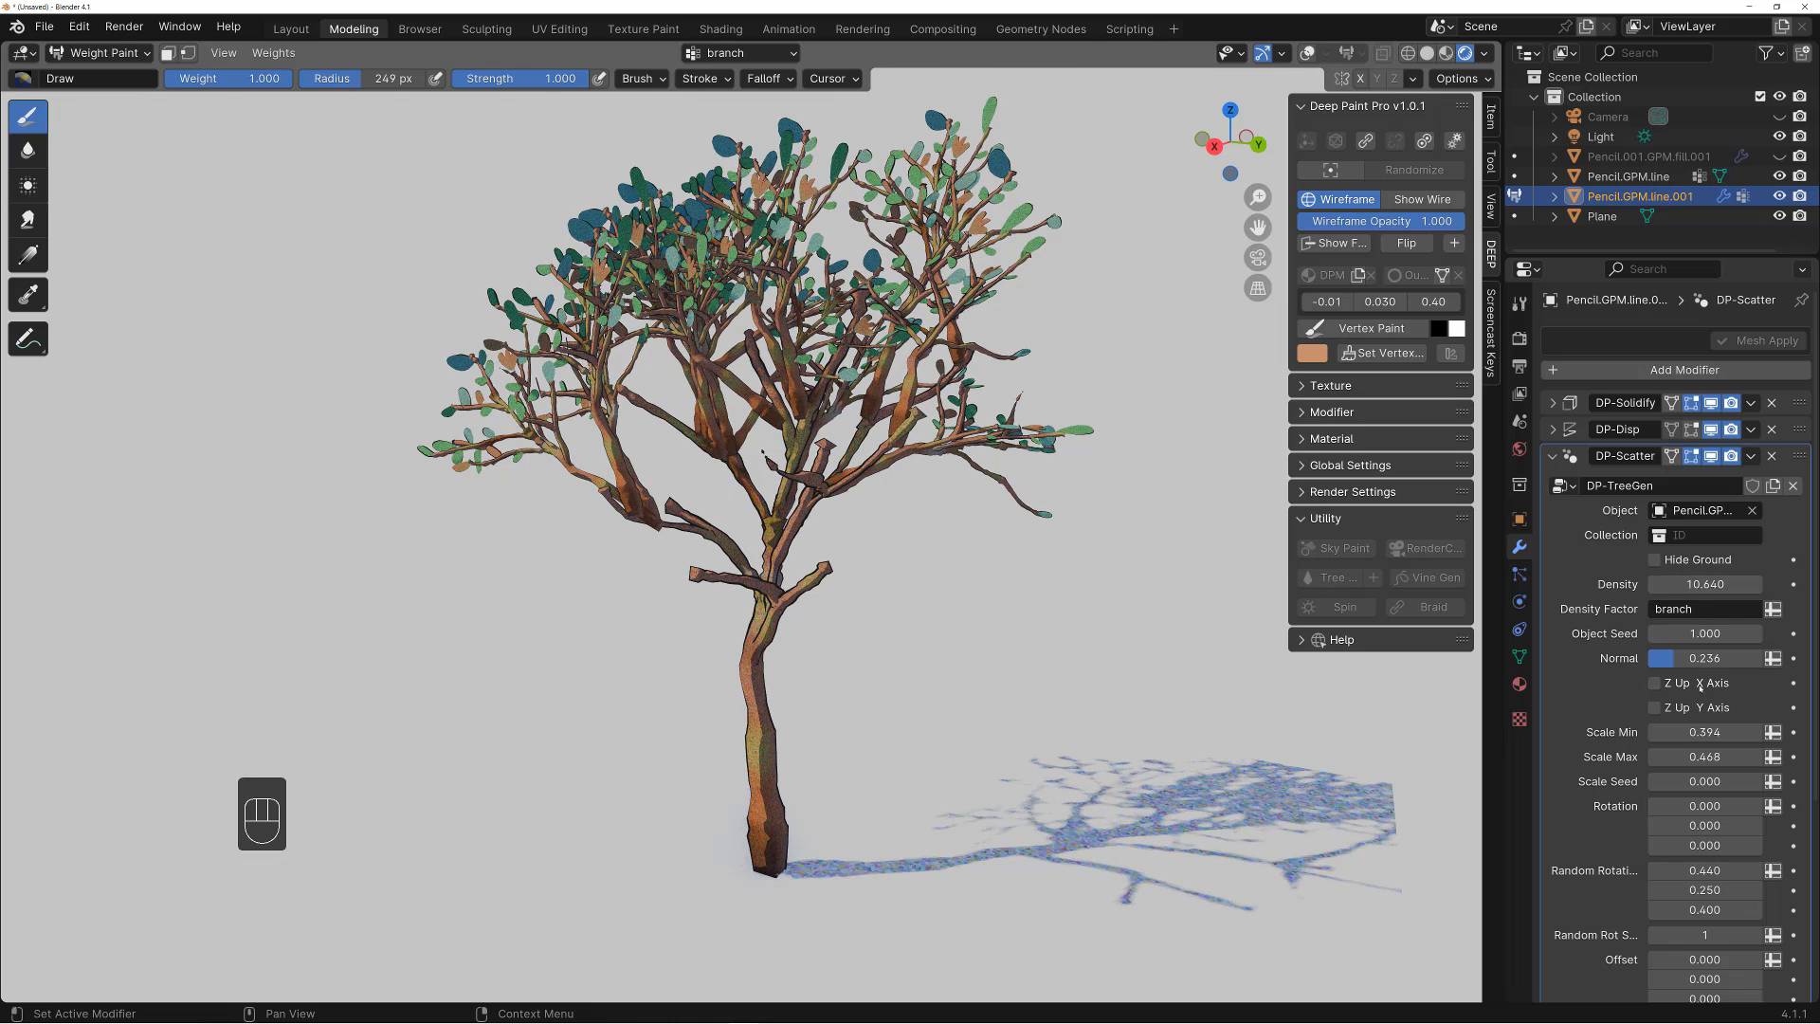
pyautogui.moveTo(1710, 733)
pyautogui.mouseDown()
pyautogui.moveTo(1692, 735)
pyautogui.moveTo(1703, 759)
pyautogui.mouseUp()
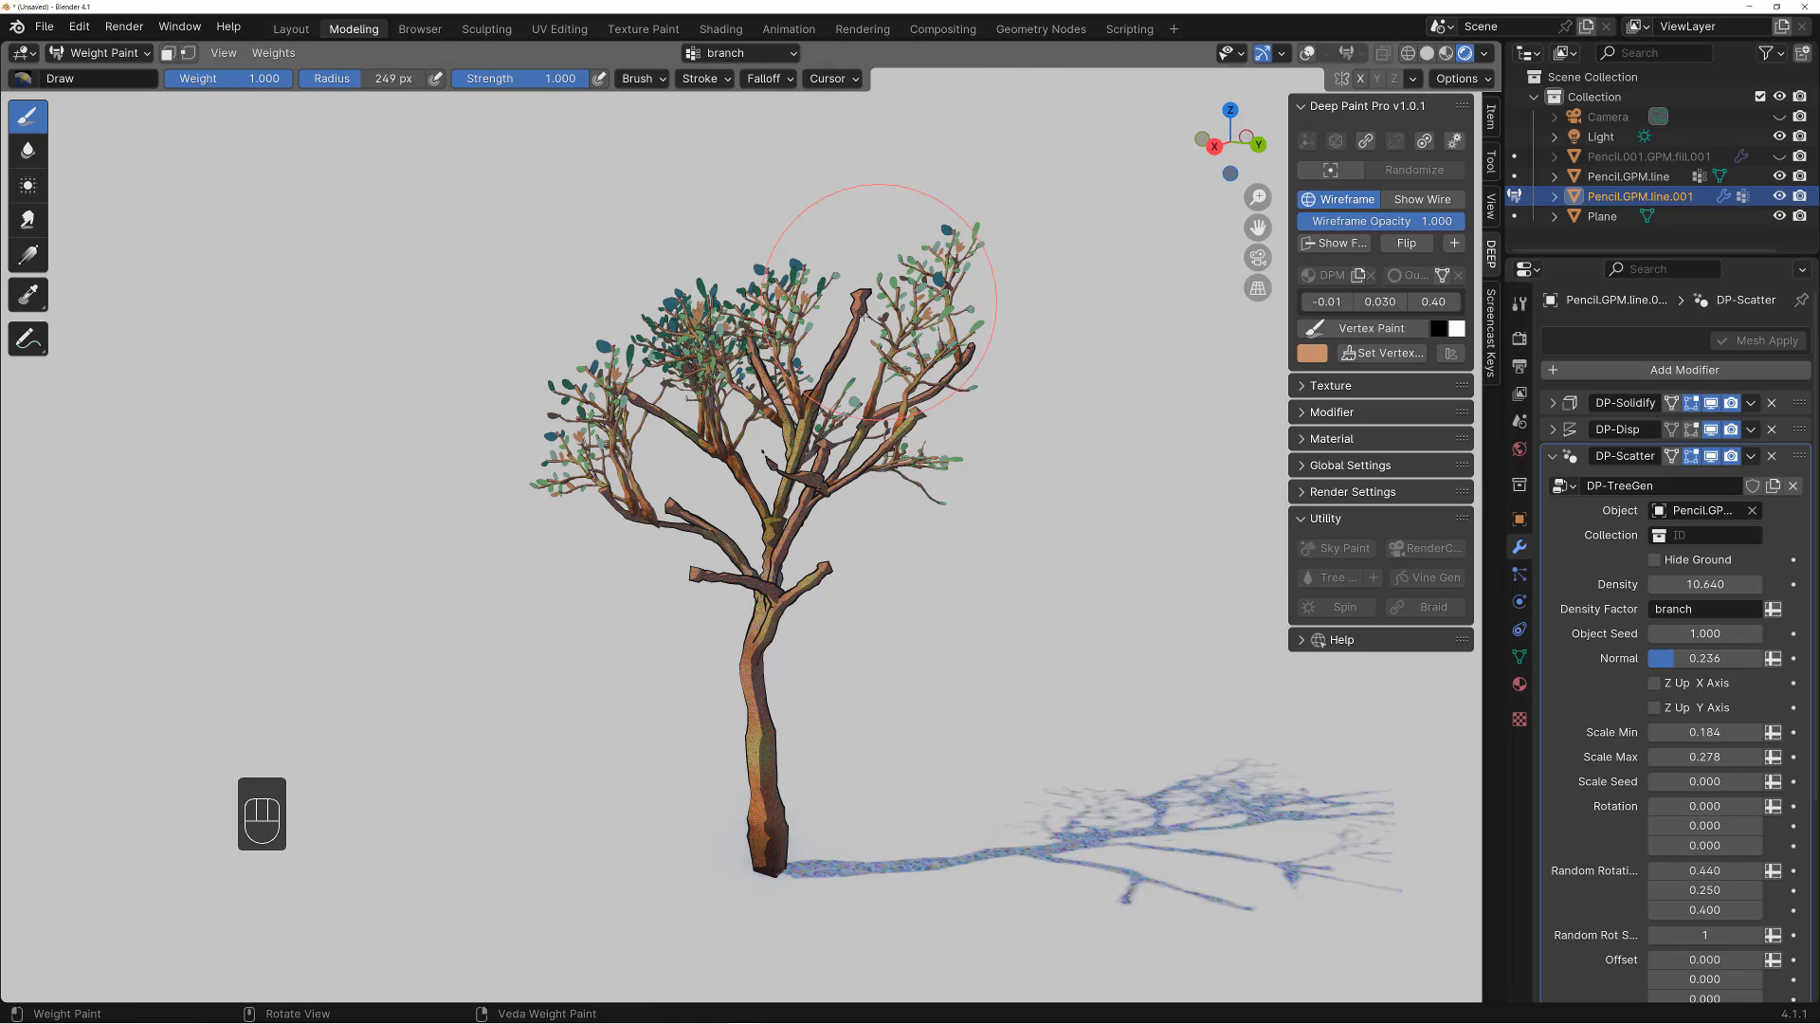
pyautogui.moveTo(880, 301); pyautogui.dragTo(855, 319, button='middle')
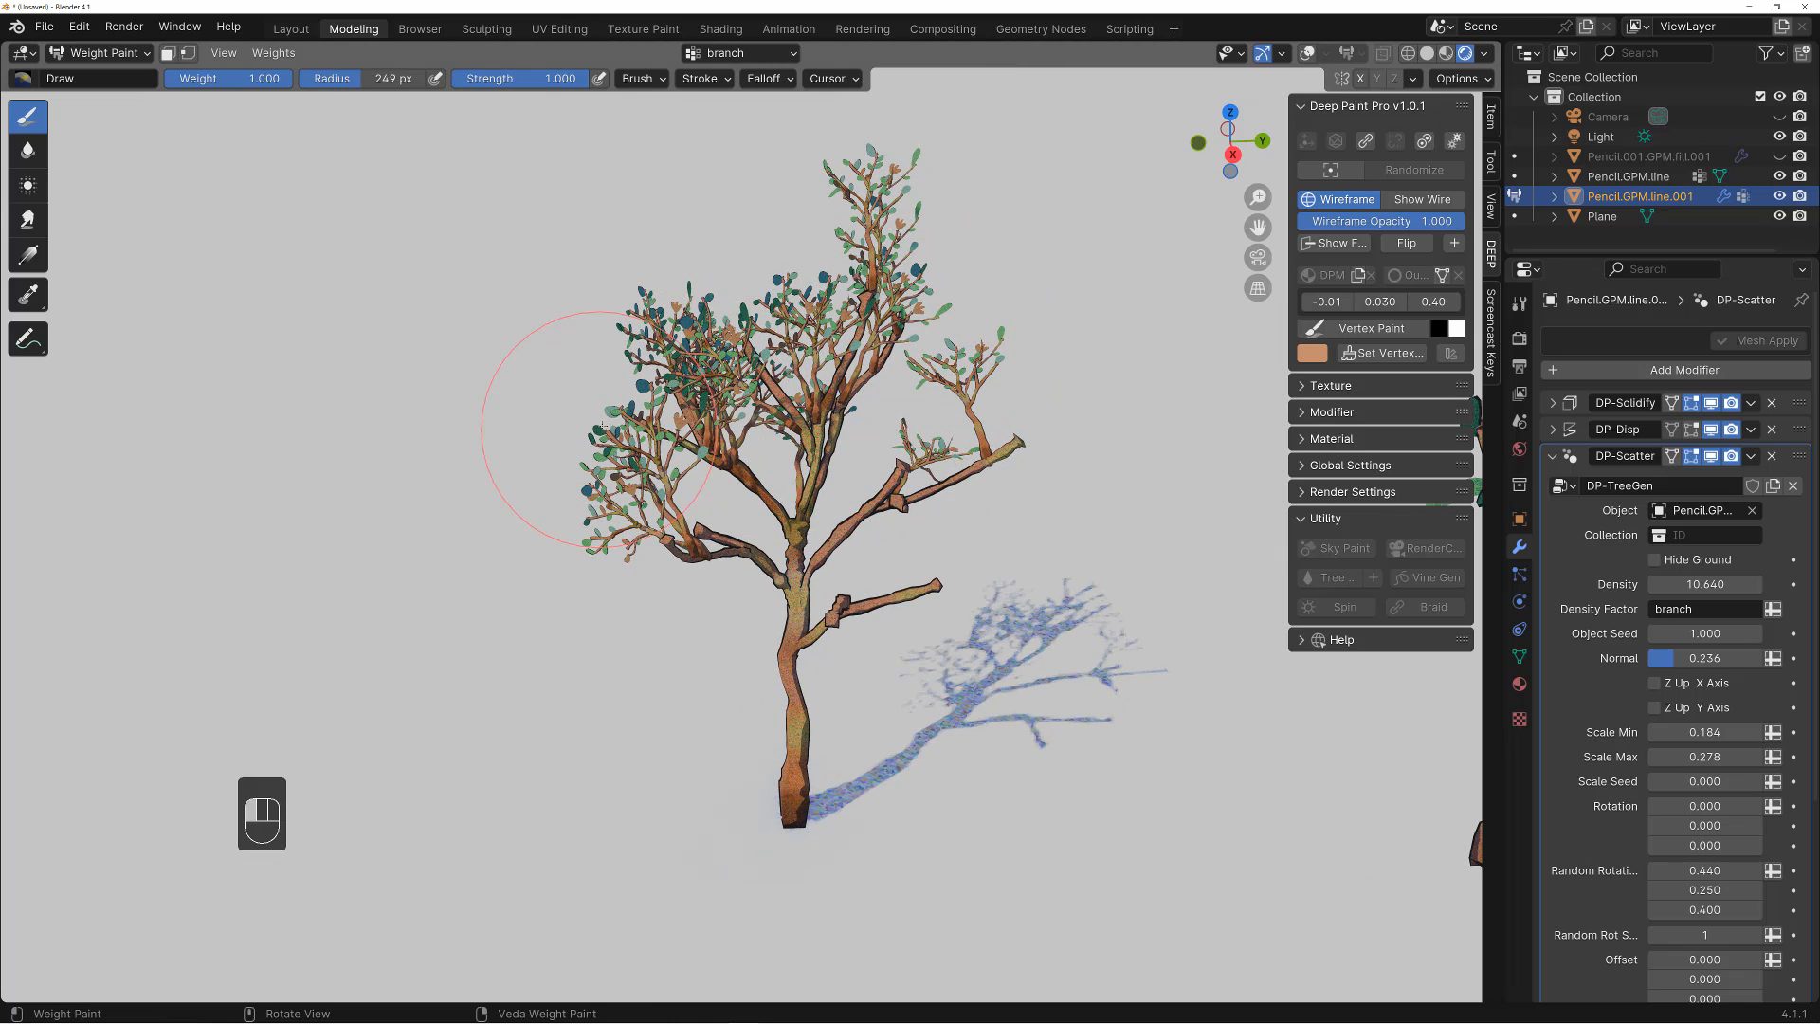
# Paint more full weight onto the trunk's sparse branches to extend the scattered foliage
pyautogui.moveTo(602, 427); pyautogui.dragTo(706, 431)
pyautogui.moveTo(895, 507); pyautogui.dragTo(868, 481)
pyautogui.keyDown('alt'); pyautogui.moveTo(831, 495); pyautogui.dragTo(708, 527); pyautogui.keyUp('alt')
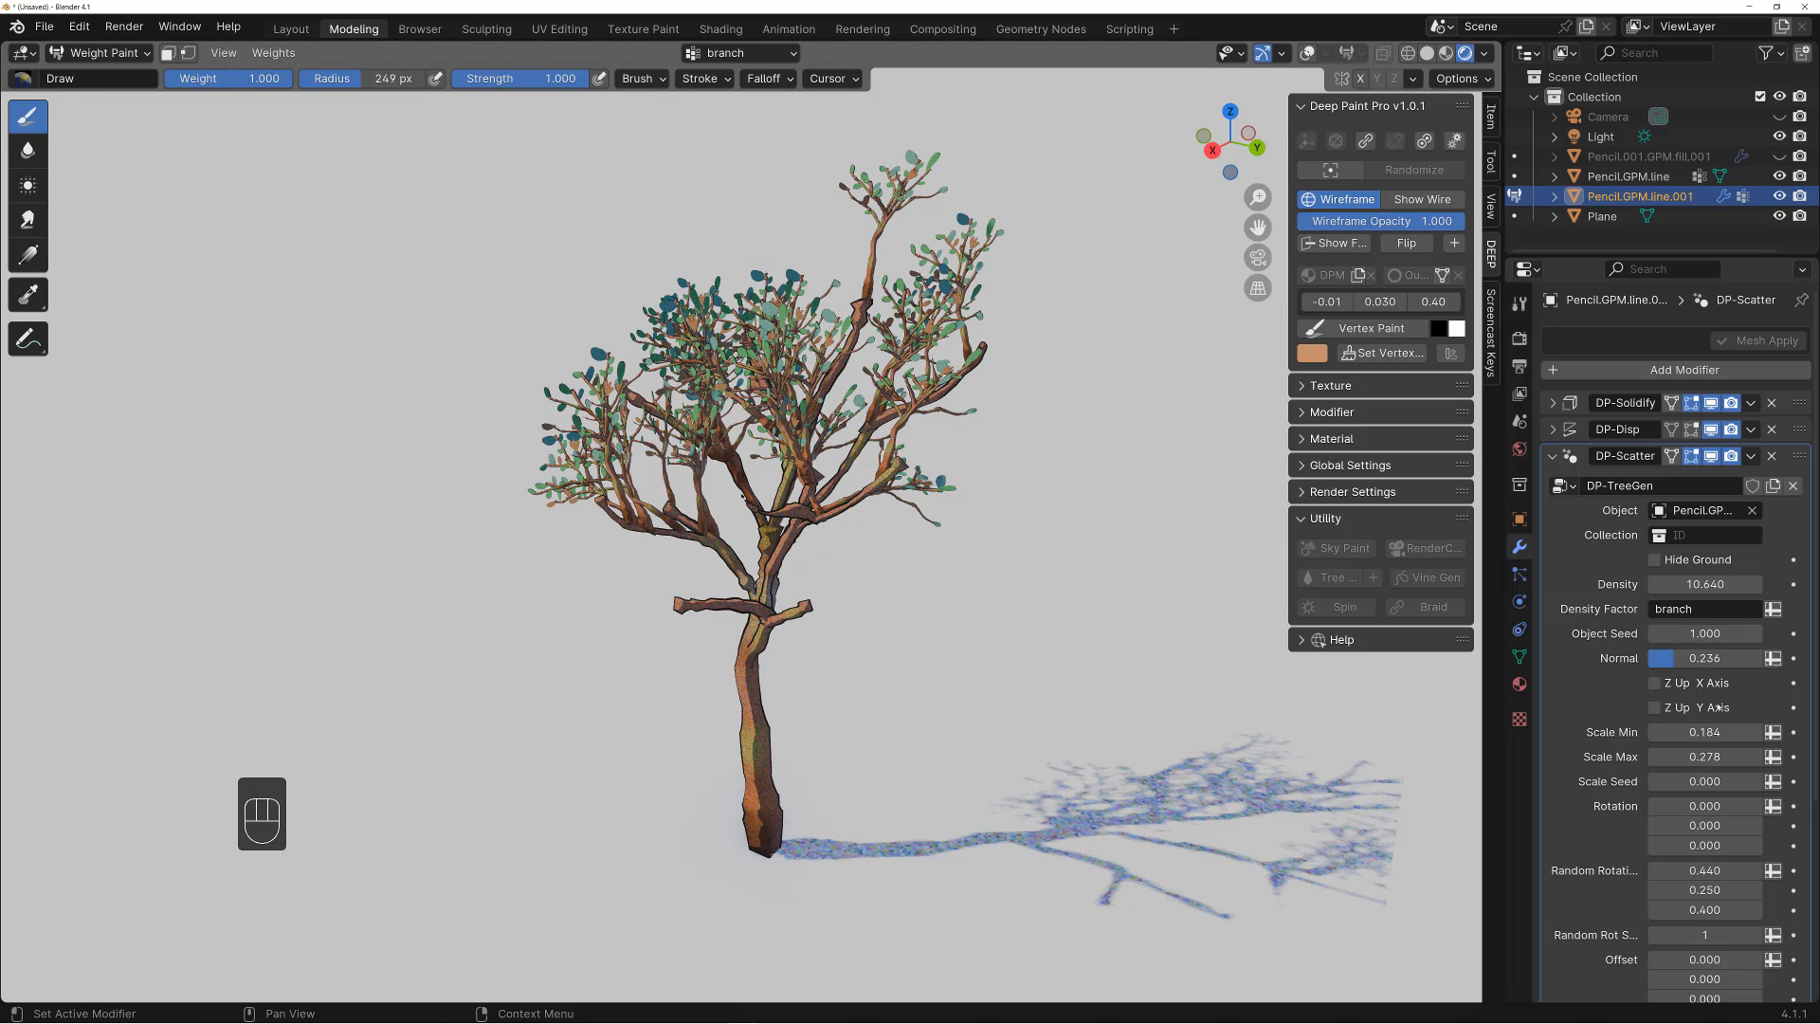
# Set the scatter scale range to 0.264–0.358 and the first two random rotation values to 0.730 and 0.300
pyautogui.moveTo(1713, 756); pyautogui.dragTo(1730, 733)
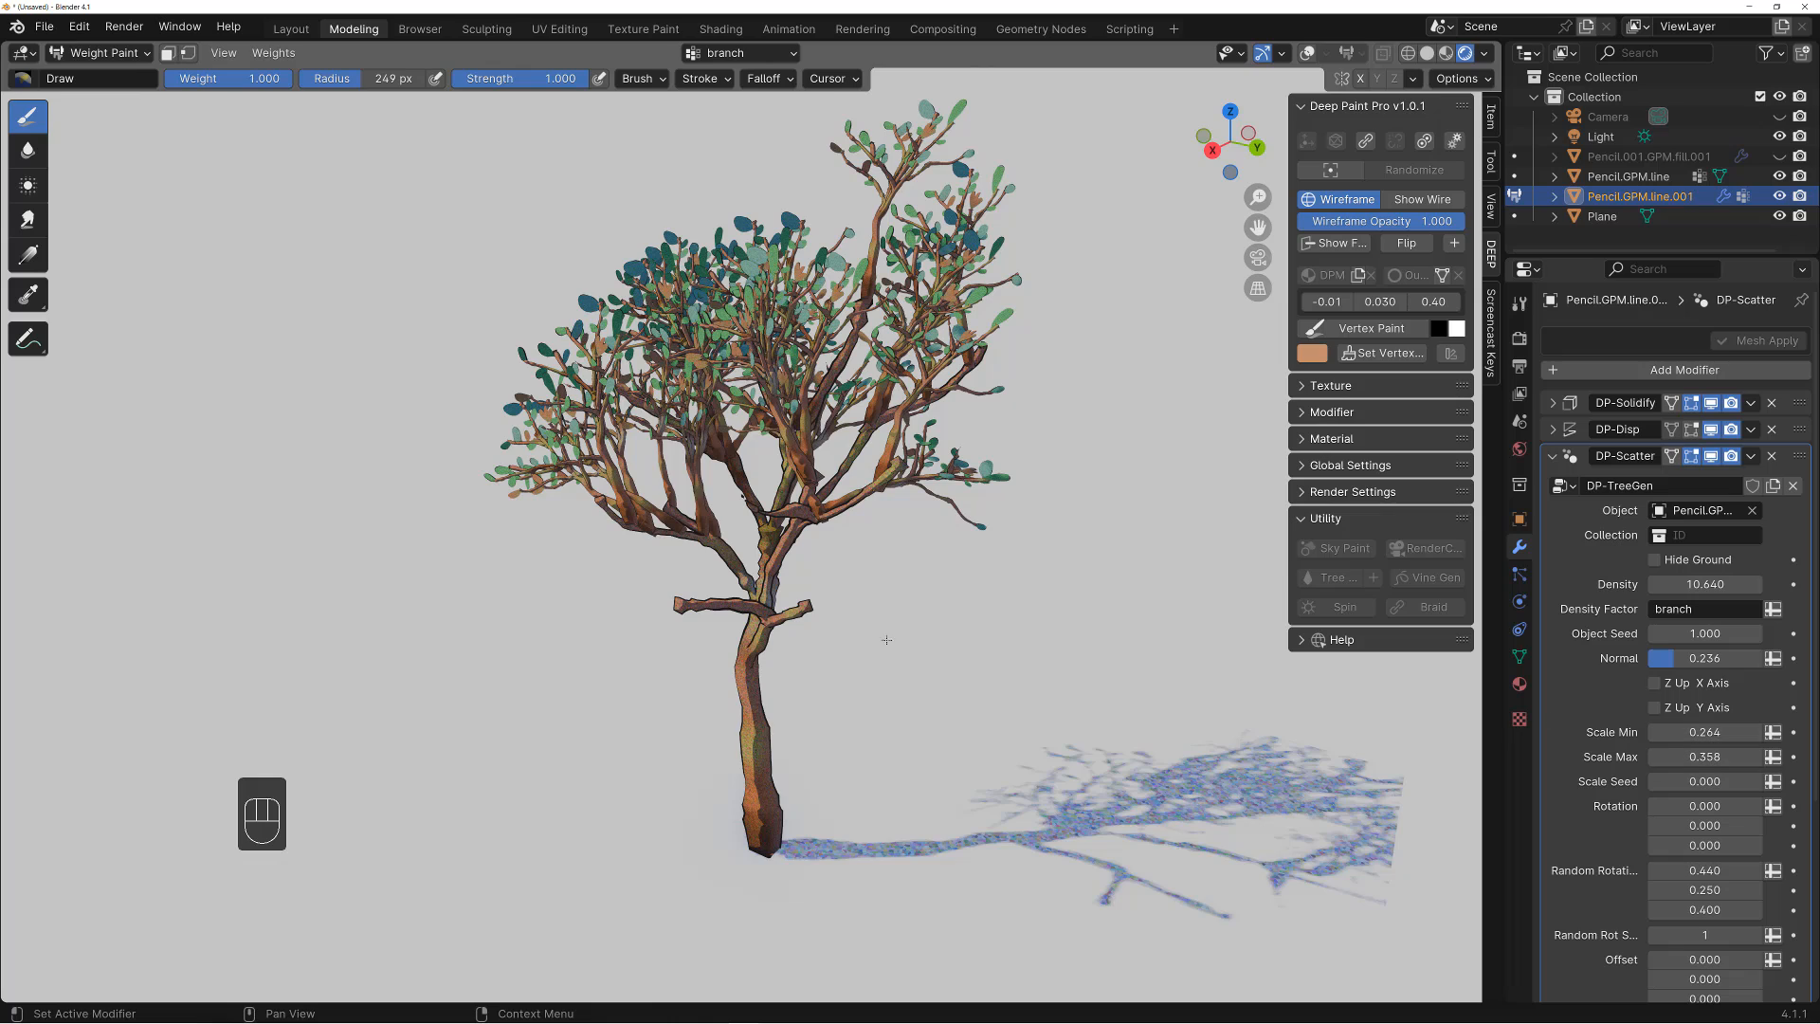
pyautogui.moveTo(739, 650); pyautogui.dragTo(833, 610, button='middle')
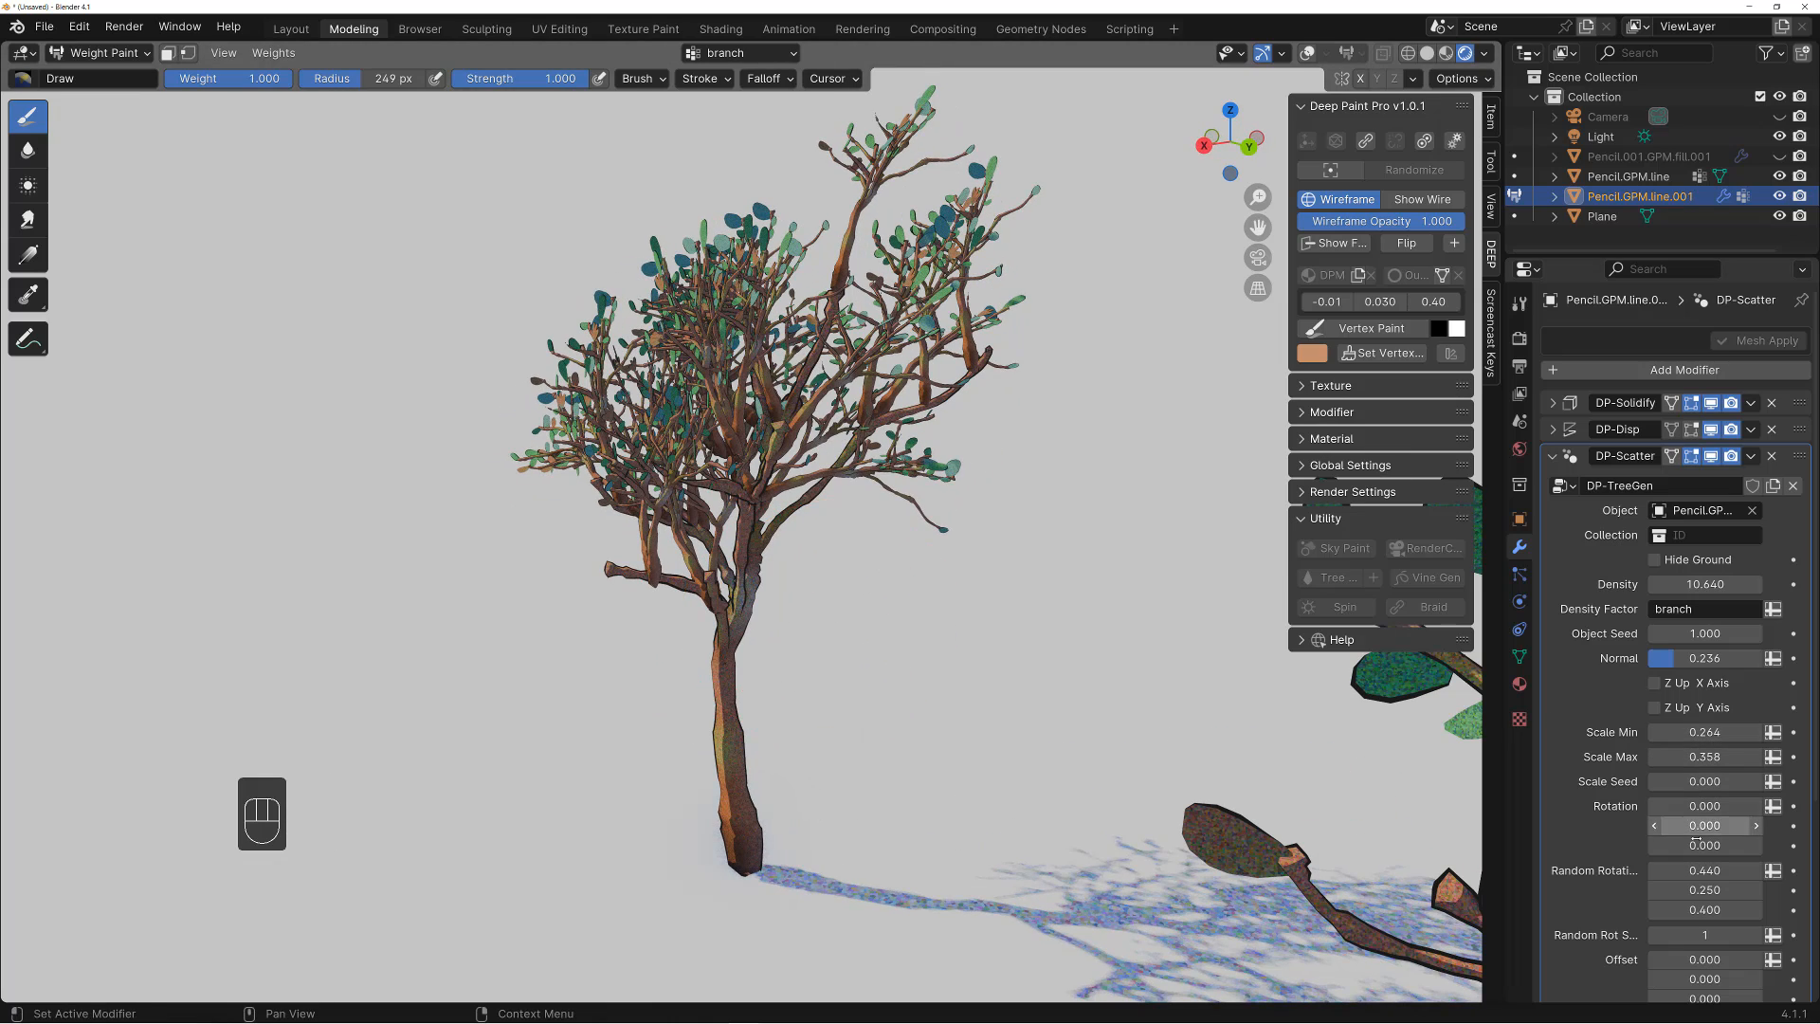
pyautogui.moveTo(1704, 890); pyautogui.dragTo(1736, 870)
pyautogui.keyDown('alt'); pyautogui.moveTo(1127, 730); pyautogui.dragTo(1237, 722); pyautogui.keyUp('alt')
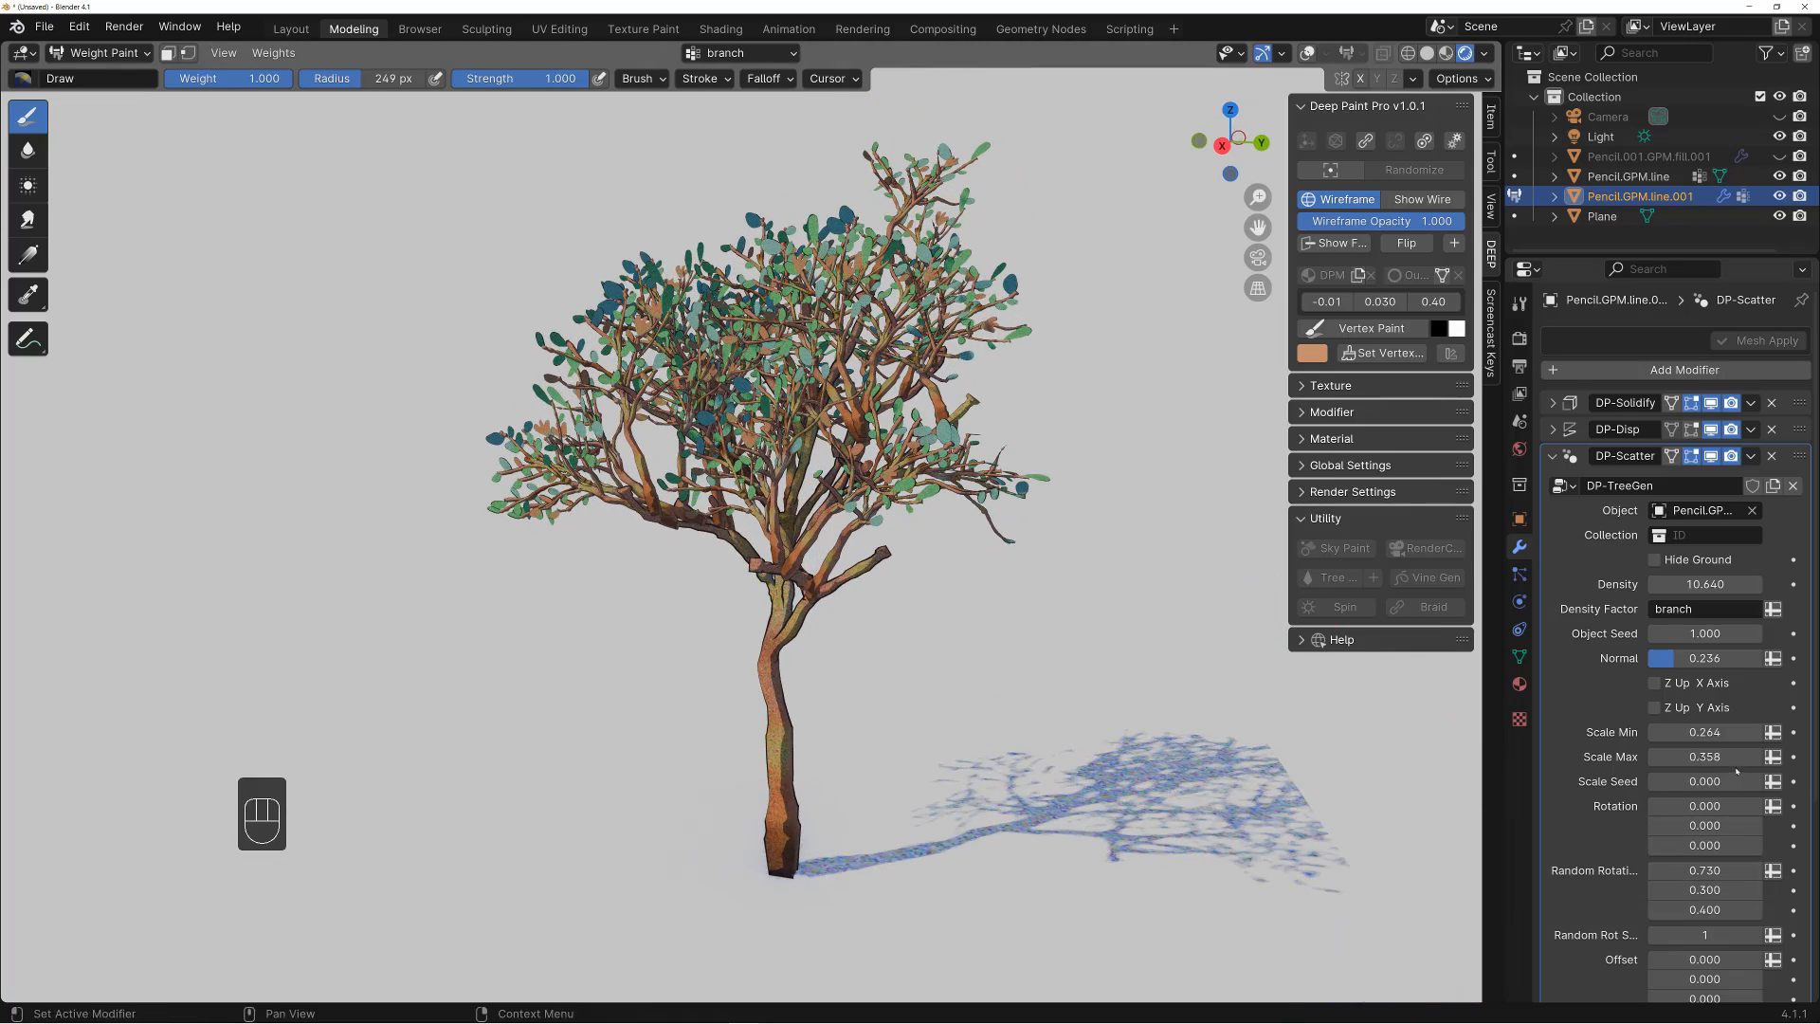
pyautogui.keyDown('alt'); pyautogui.moveTo(1223, 725); pyautogui.dragTo(1317, 715, button='right'); pyautogui.keyUp('alt')
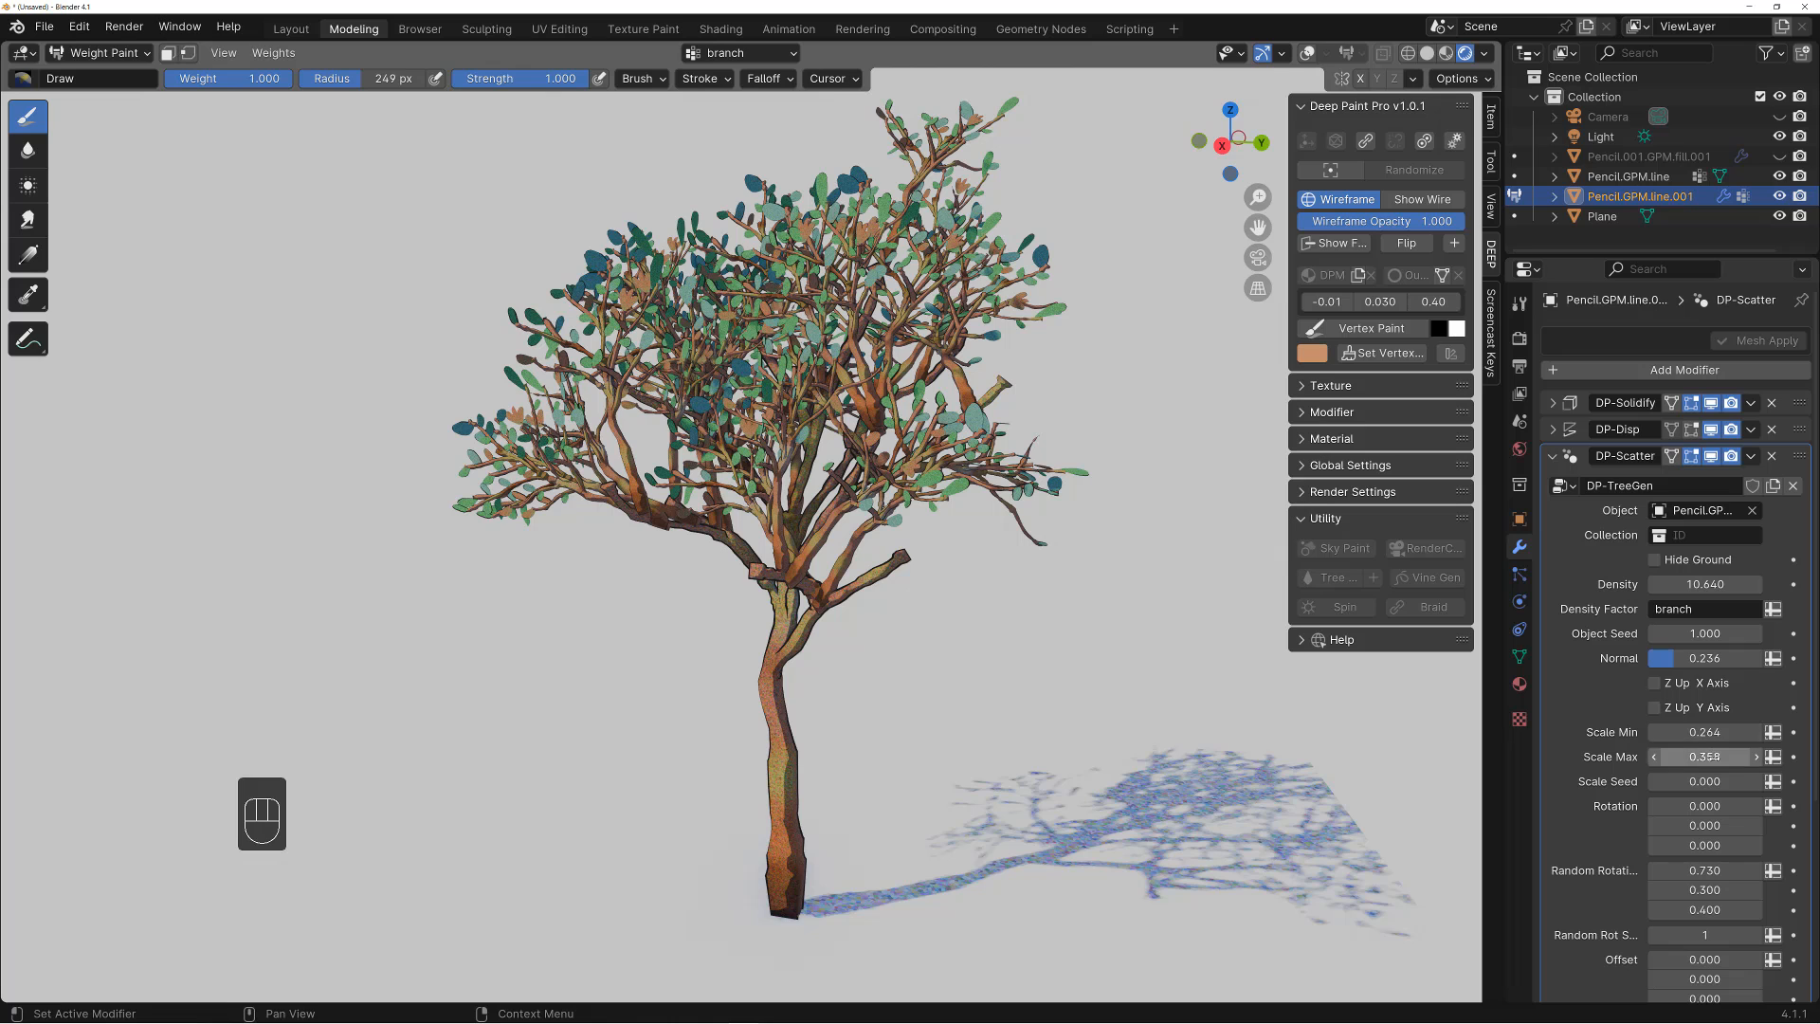
# Set the scatter density to 7.82 and its Normal value to 0.309
pyautogui.moveTo(1697, 584); pyautogui.dragTo(1574, 600)
pyautogui.keyDown('alt'); pyautogui.moveTo(1028, 684); pyautogui.dragTo(939, 688); pyautogui.keyUp('alt')
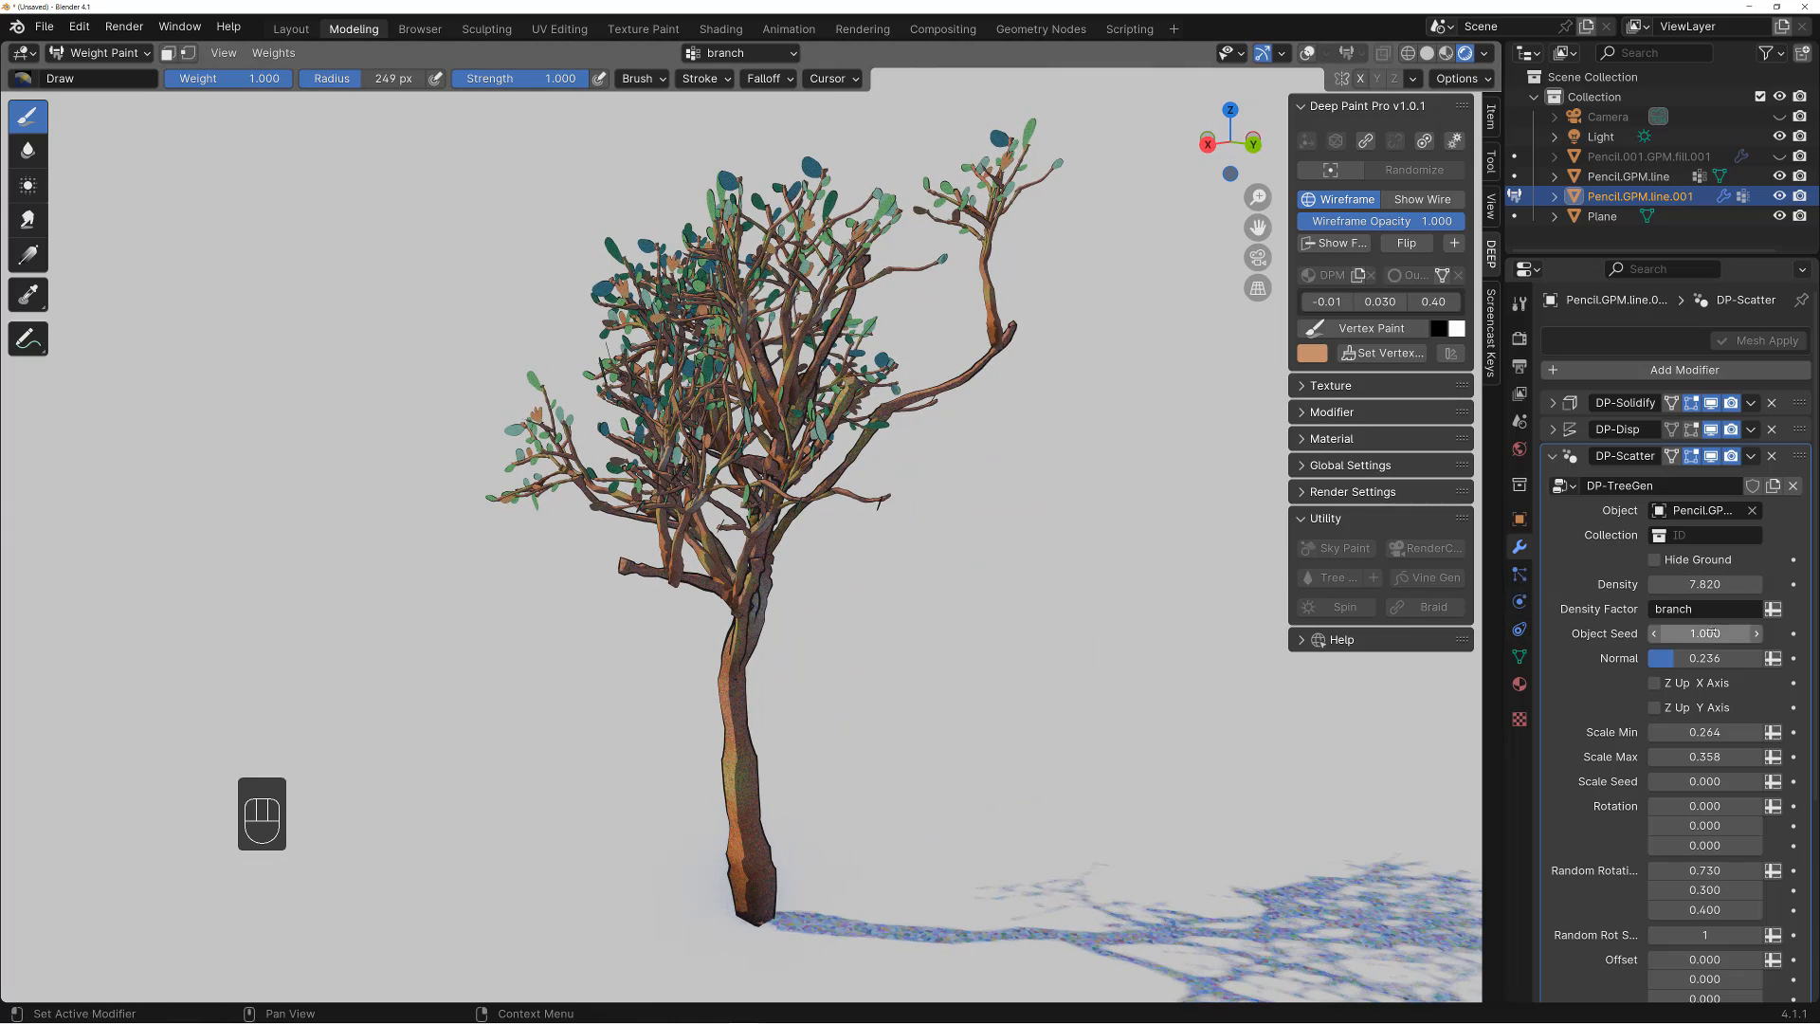
pyautogui.moveTo(1673, 663); pyautogui.dragTo(1682, 663)
pyautogui.moveTo(1064, 723)
pyautogui.keyDown('alt'); pyautogui.mouseDown()
pyautogui.moveTo(1138, 700)
pyautogui.moveTo(1052, 714)
pyautogui.moveTo(935, 658)
pyautogui.moveTo(1031, 635)
pyautogui.mouseUp(); pyautogui.keyUp('alt')
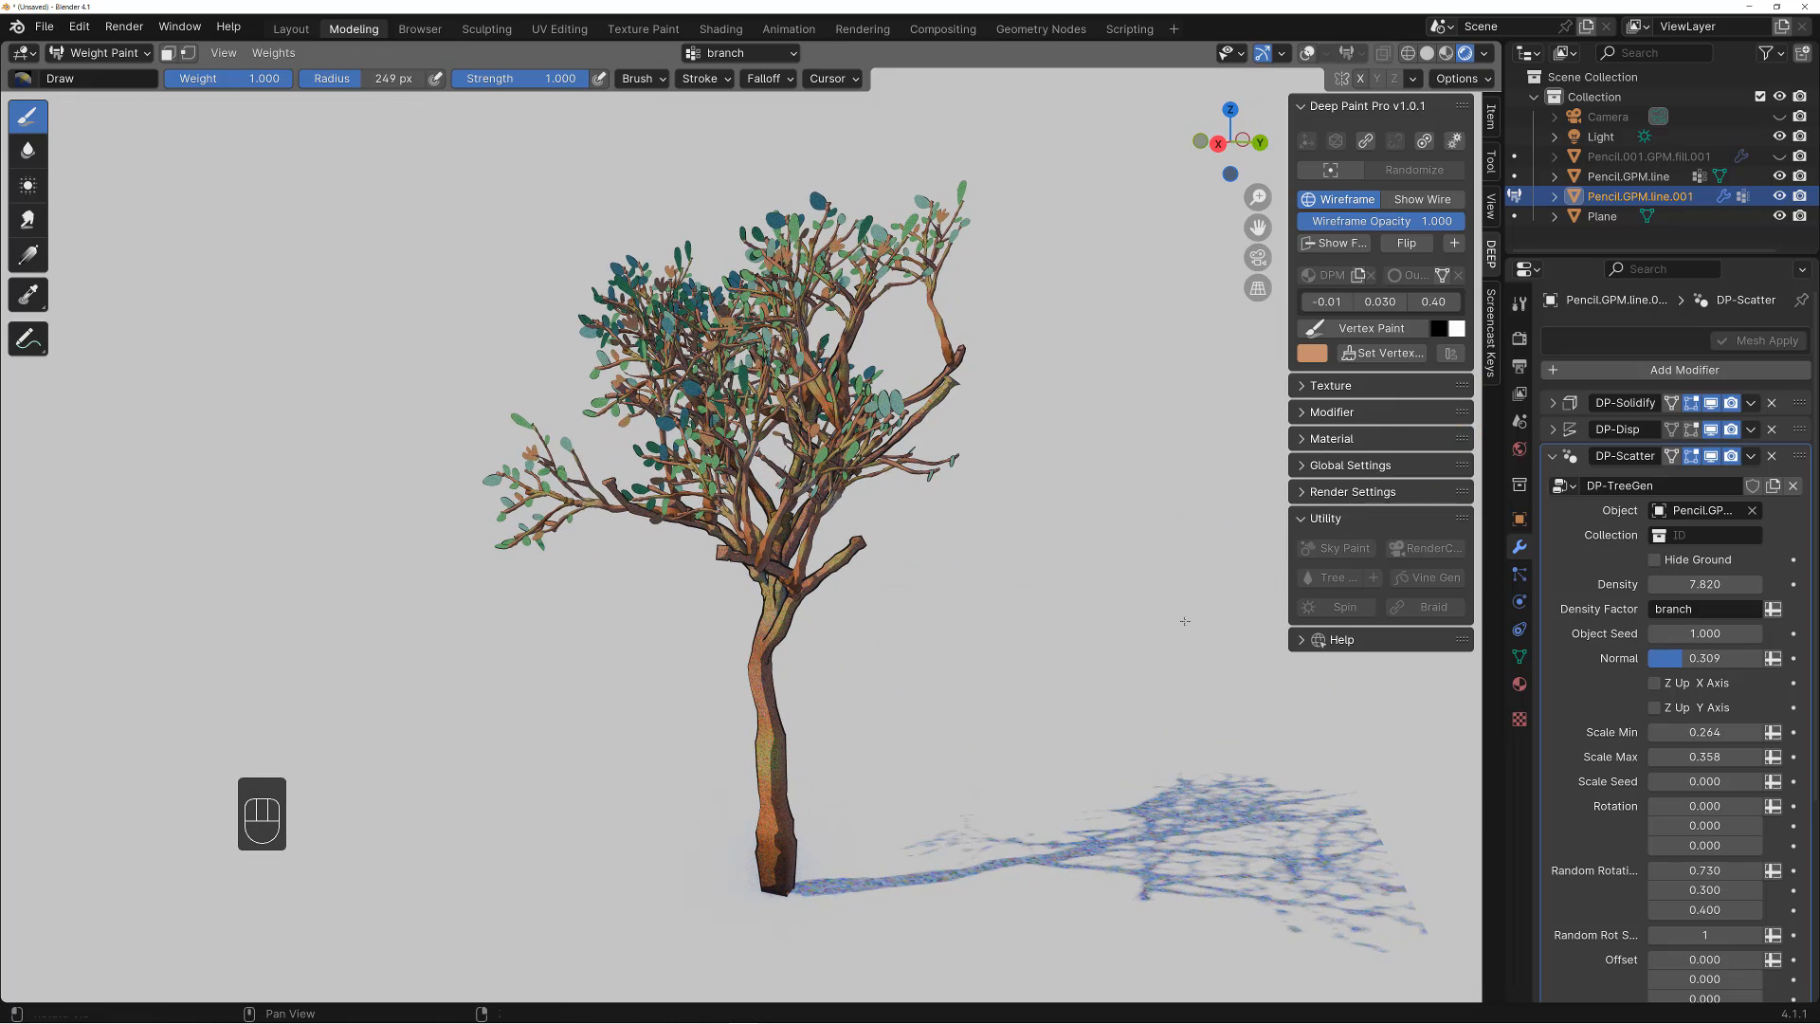
pyautogui.keyDown('alt'); pyautogui.moveTo(1180, 616); pyautogui.dragTo(1118, 511); pyautogui.keyUp('alt')
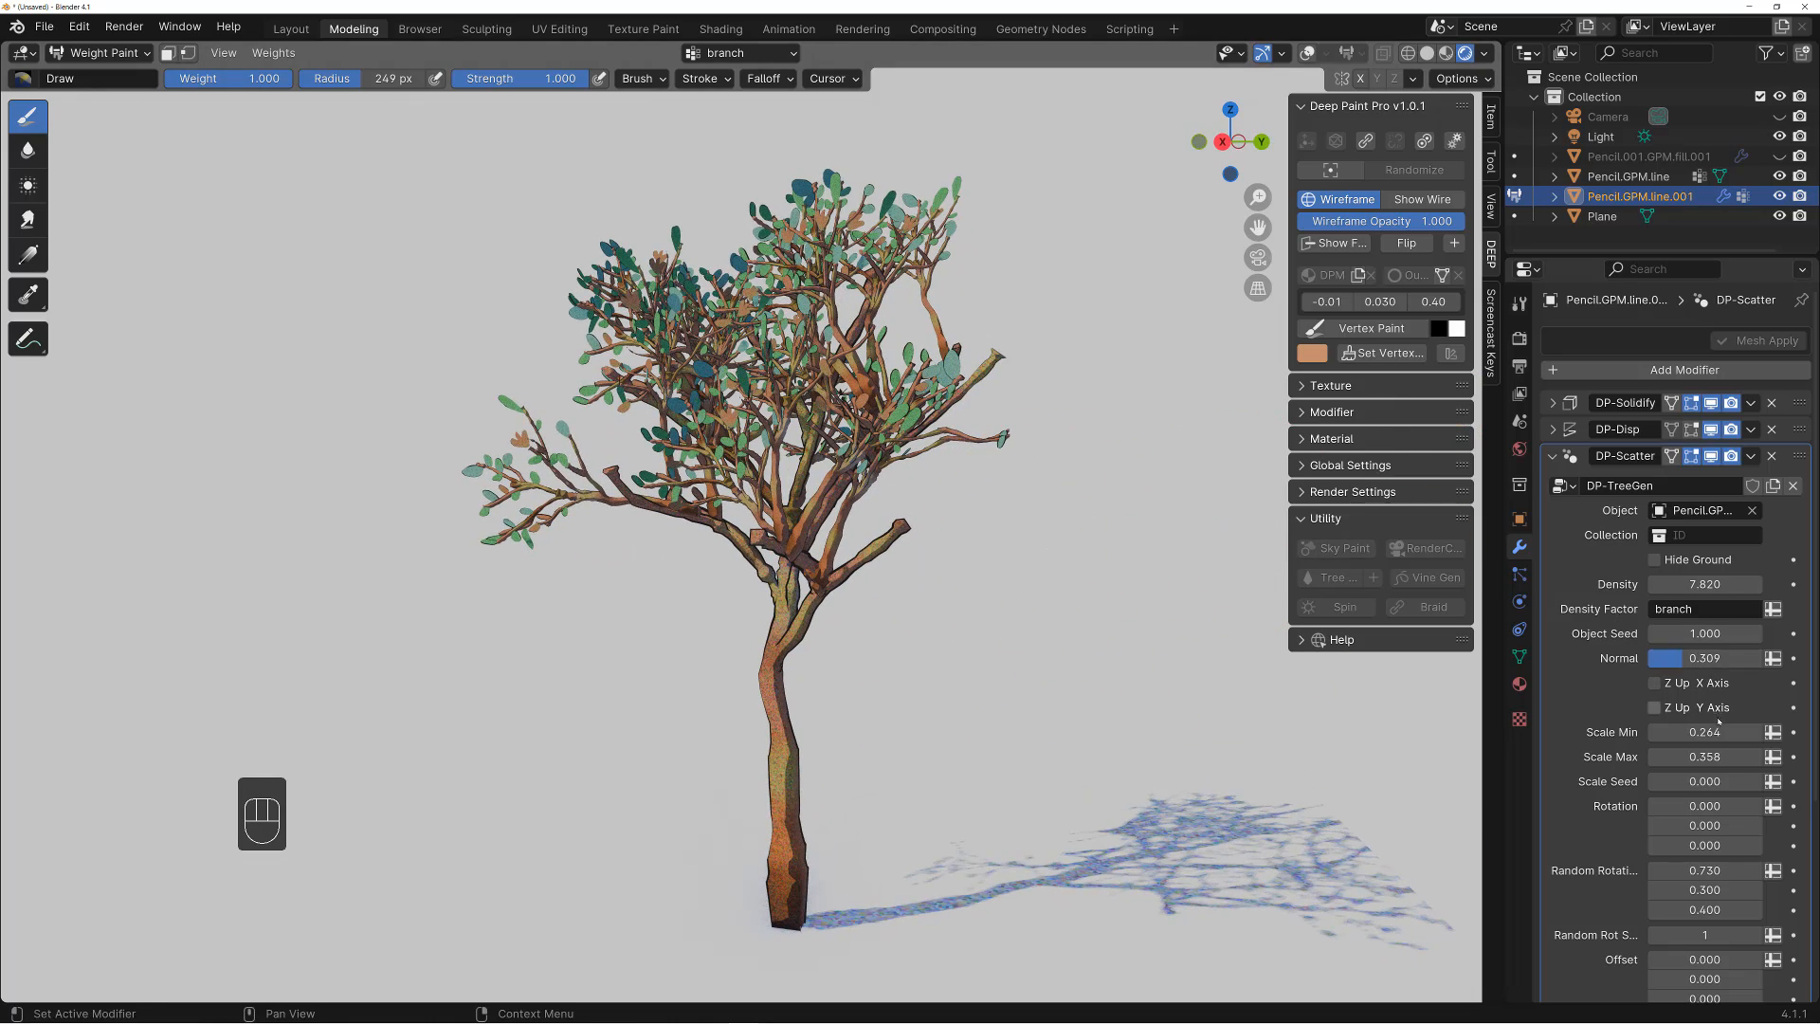
# Set the scatter's minimum scale to 0.204 and maximum scale to 0.298
pyautogui.moveTo(1706, 732); pyautogui.dragTo(1697, 757)
pyautogui.keyDown('alt'); pyautogui.moveTo(1014, 721); pyautogui.dragTo(970, 675); pyautogui.keyUp('alt')
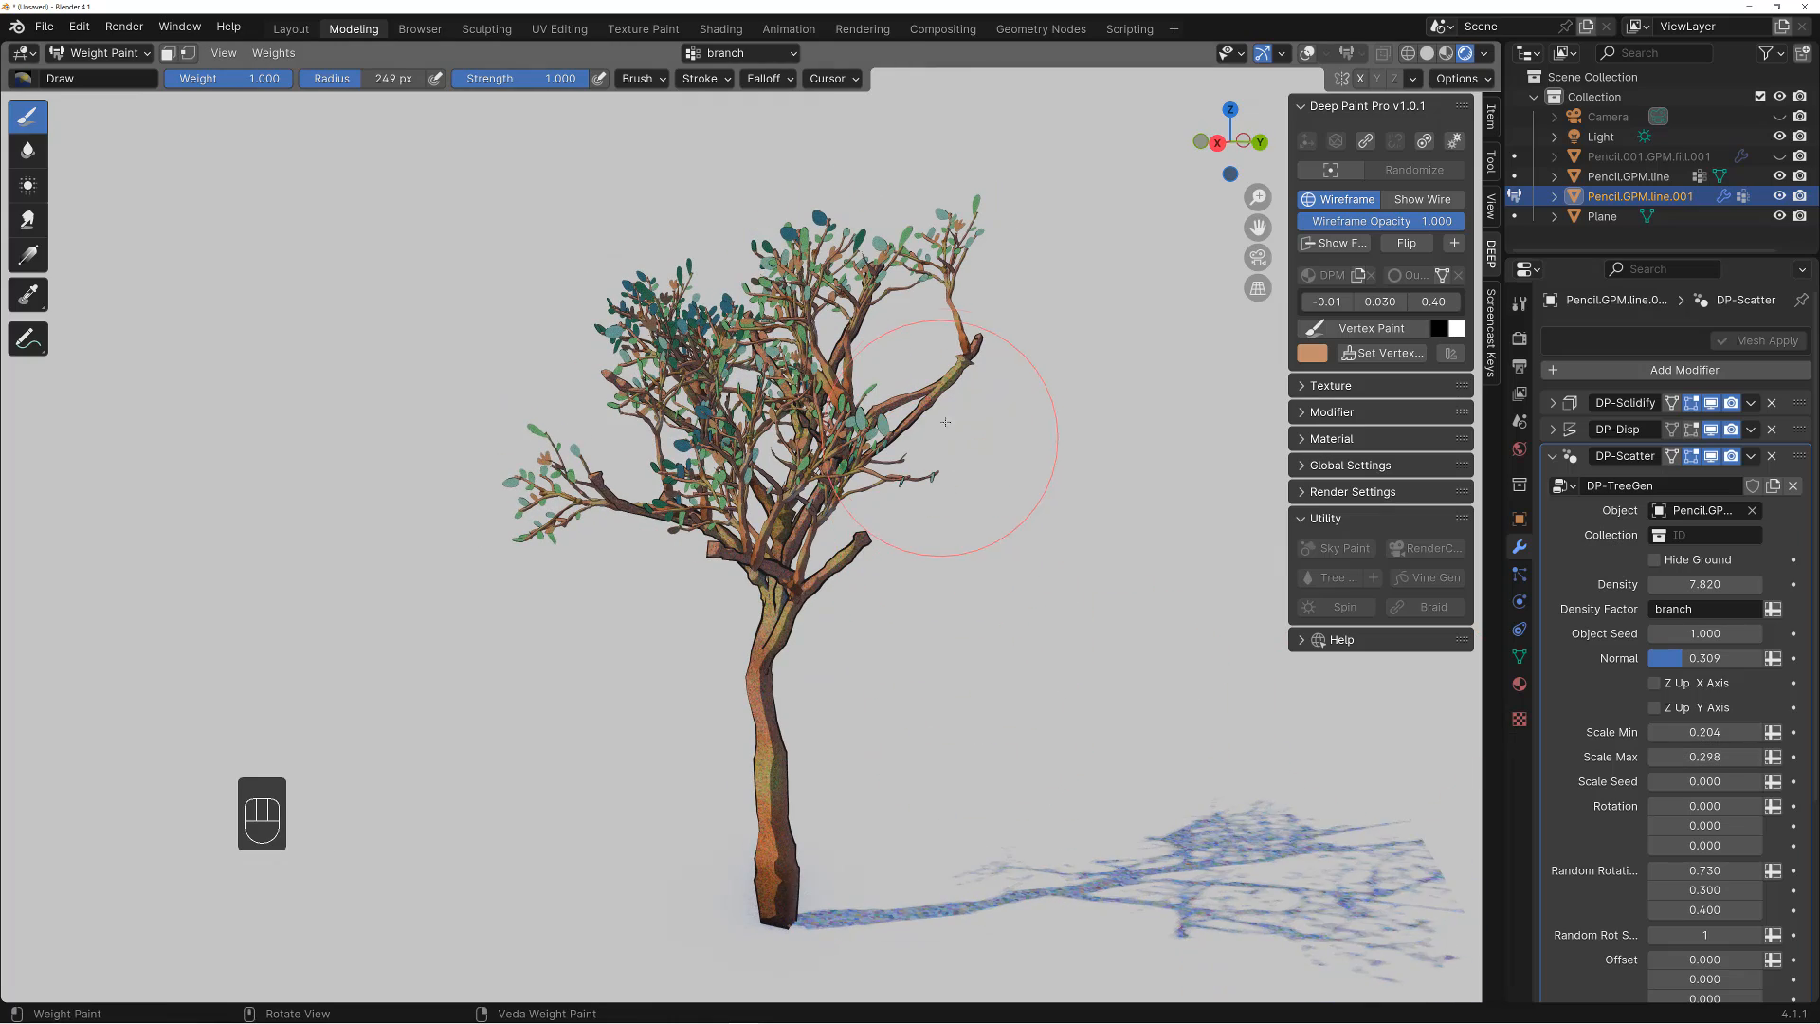
pyautogui.keyDown('alt'); pyautogui.moveTo(926, 407); pyautogui.dragTo(834, 337); pyautogui.keyUp('alt')
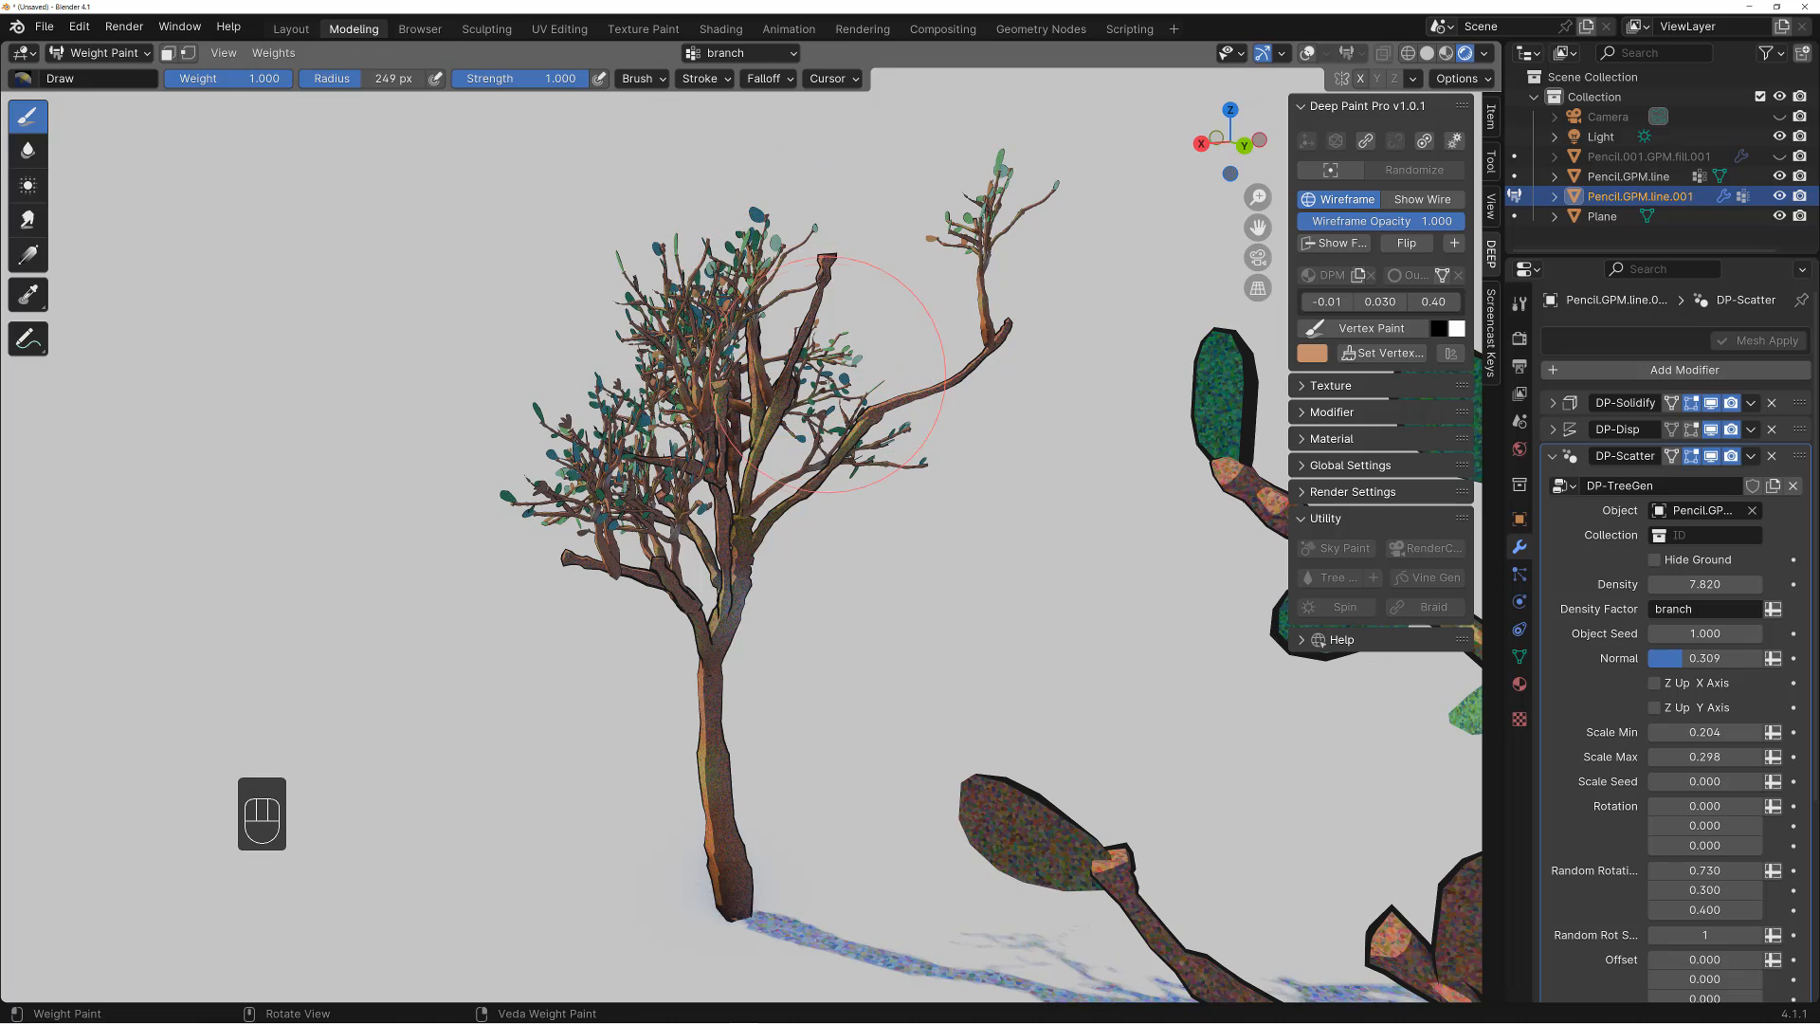
# Examine the generated tree's painted weights and wireframe, returning to the rendered view without overlays
pyautogui.hotkey('shift', 'z')
pyautogui.hotkey('shift', 'z')
pyautogui.hotkey('shift', 'alt', 'z')
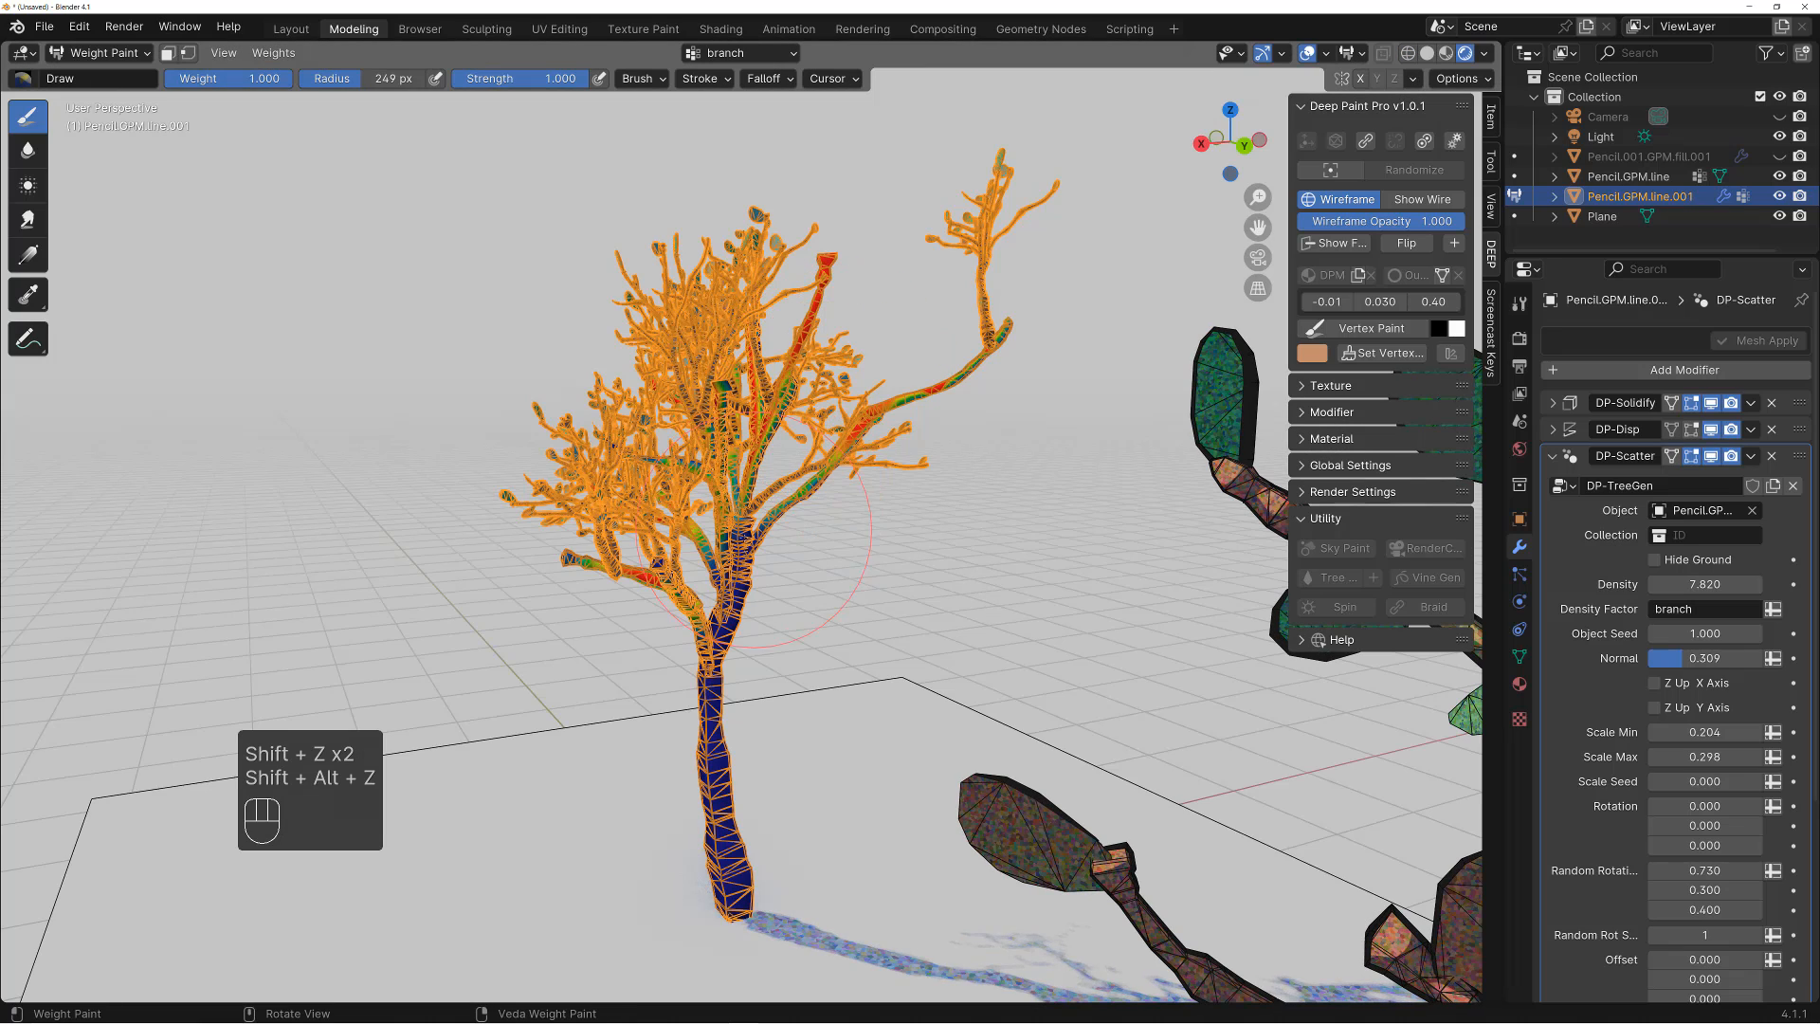
pyautogui.hotkey('shift', 'alt', 'z')
pyautogui.hotkey('shift', 'z')
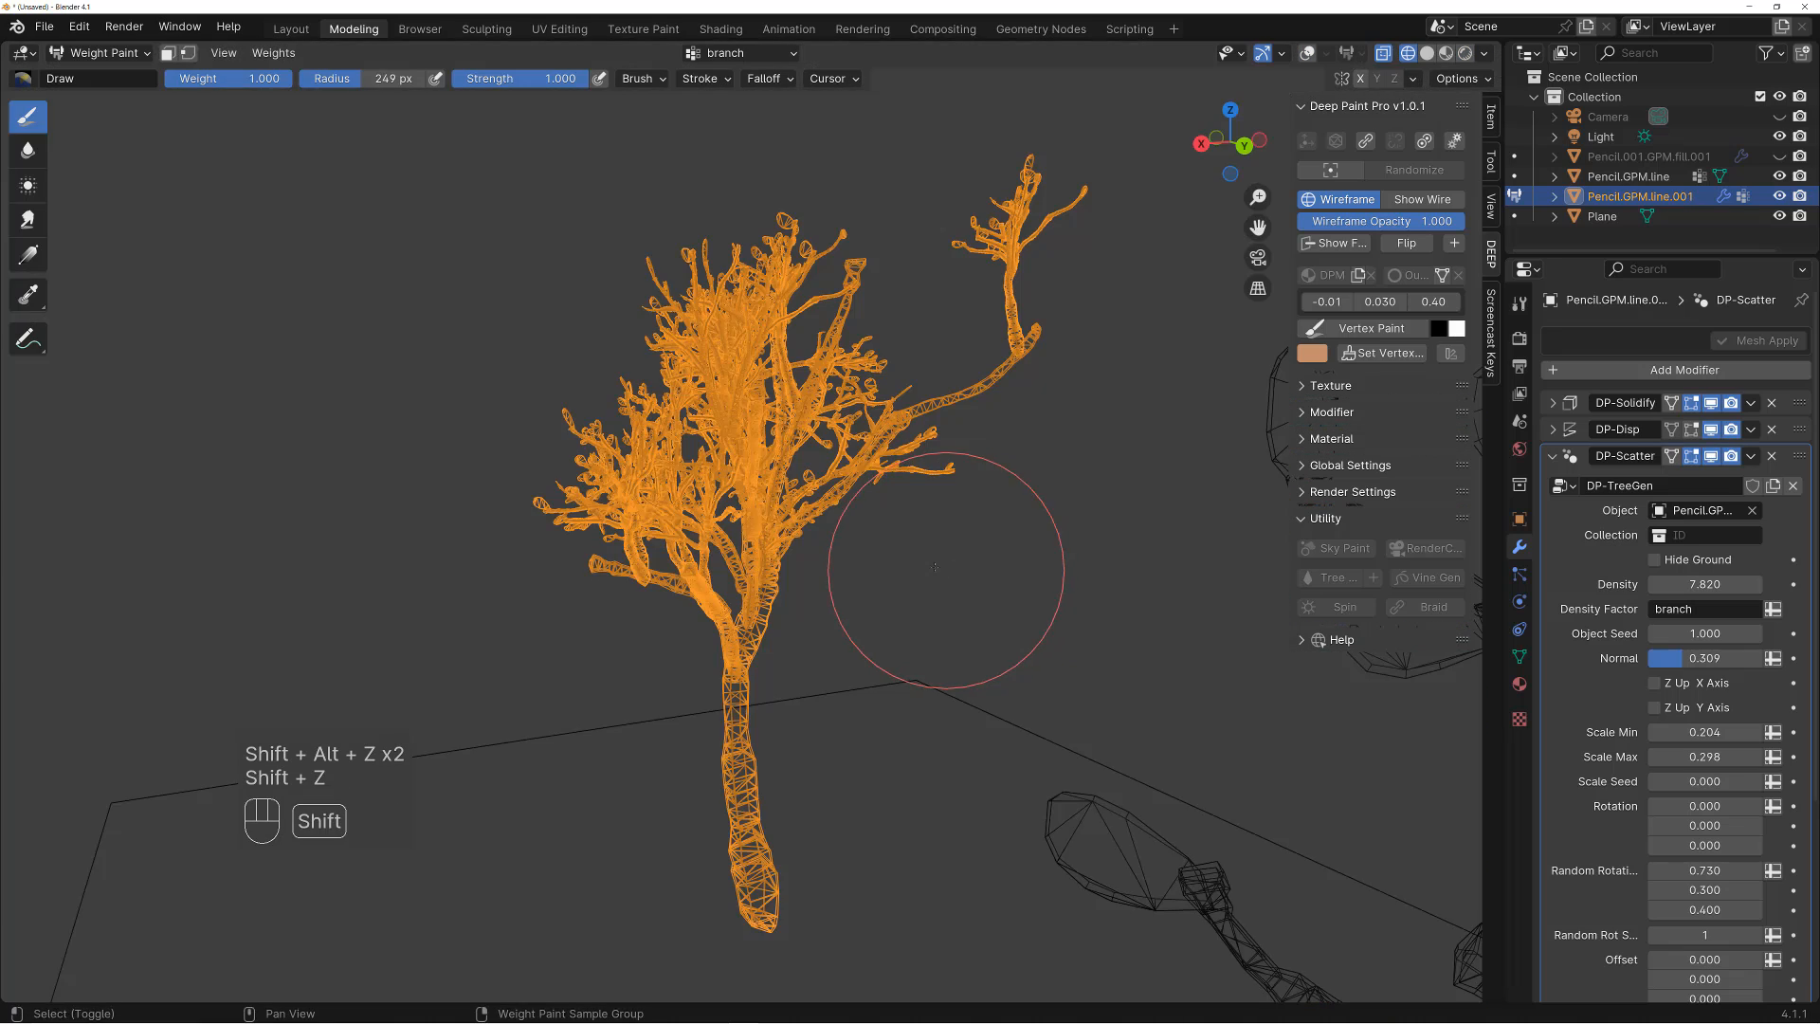
pyautogui.hotkey('shift', 'z')
pyautogui.keyDown('alt'); pyautogui.moveTo(957, 566); pyautogui.dragTo(1043, 539); pyautogui.keyUp('alt')
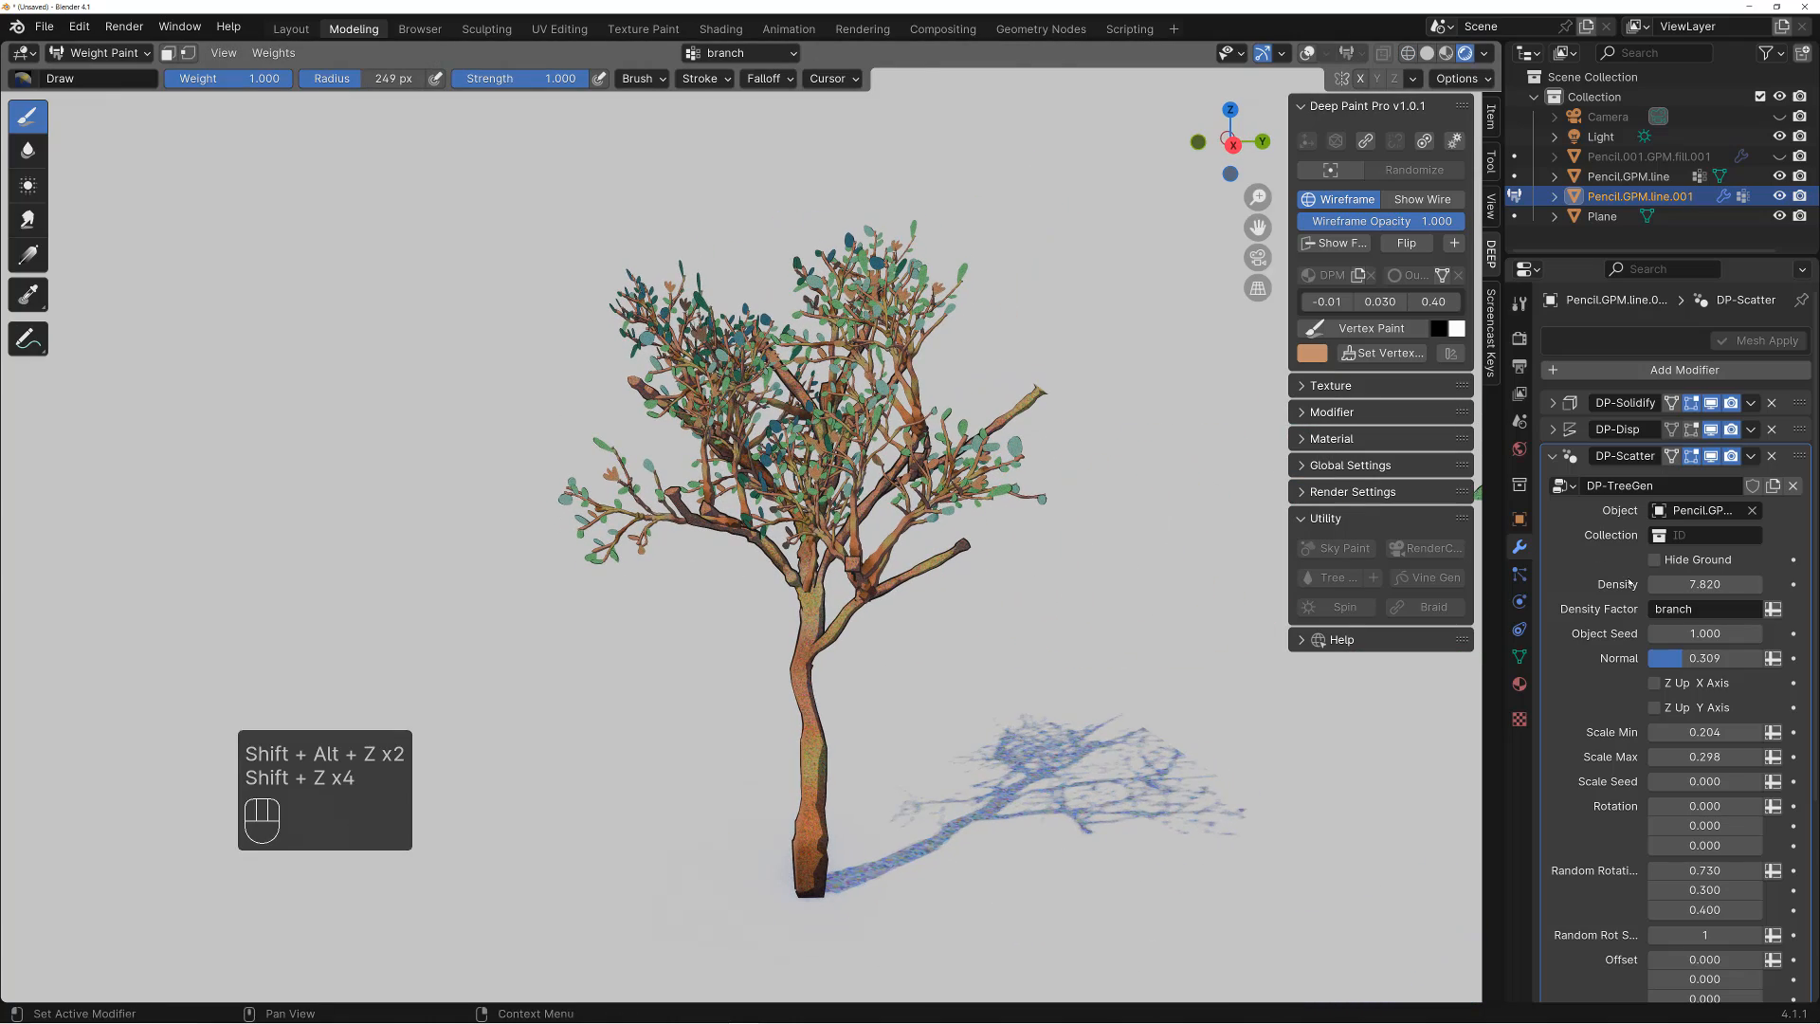
# Set the scatter's object seed to 2.42 and return the generated tree to Object Mode
pyautogui.moveTo(1696, 633); pyautogui.dragTo(1758, 633)
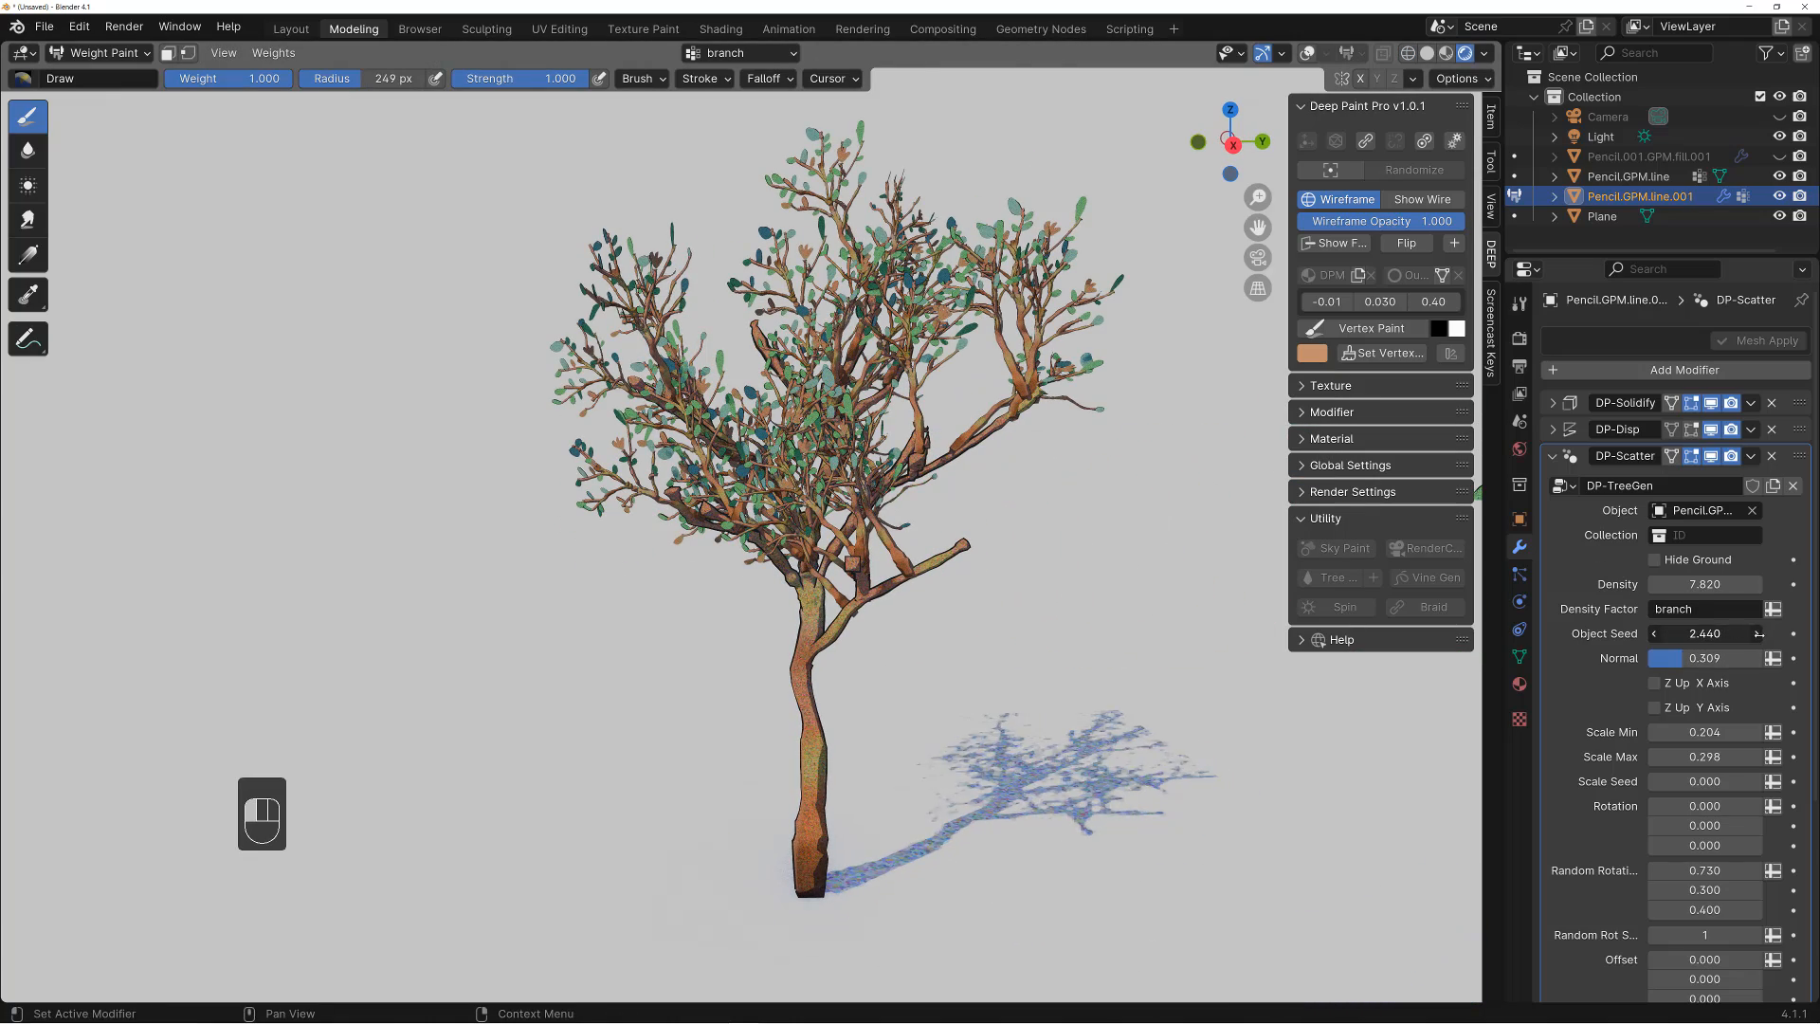
pyautogui.moveTo(1261, 626)
pyautogui.keyDown('alt'); pyautogui.mouseDown()
pyautogui.moveTo(816, 624)
pyautogui.moveTo(966, 610)
pyautogui.moveTo(837, 581)
pyautogui.moveTo(862, 641)
pyautogui.moveTo(885, 624)
pyautogui.moveTo(938, 662)
pyautogui.moveTo(1237, 763)
pyautogui.mouseUp(); pyautogui.keyUp('alt')
pyautogui.scroll(-1, 837, 581)
pyautogui.hotkey('ctrl', 'space')
pyautogui.click(764, 625)
pyautogui.hotkey('shift', 'z')
pyautogui.hotkey('shift', 'z')
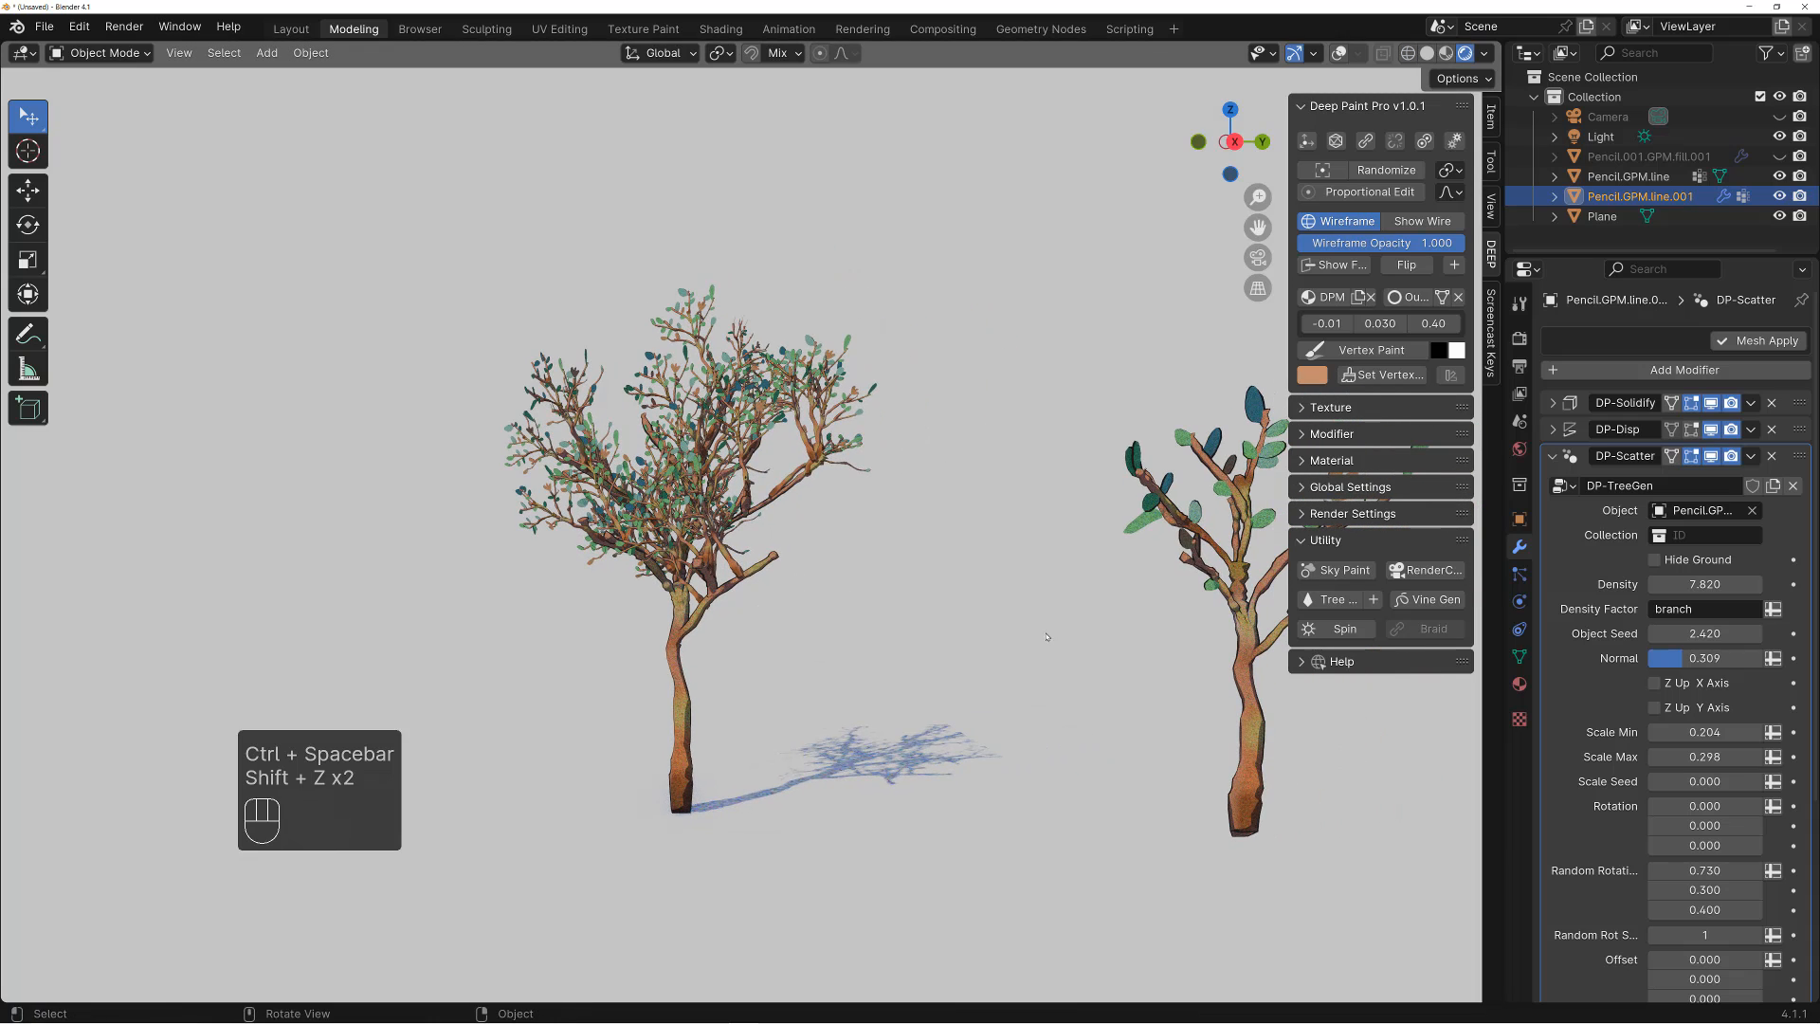
# Select the original joined tree and move it farther away from the generated tree
pyautogui.click(1238, 763)
pyautogui.press('space')
pyautogui.click(1313, 836)
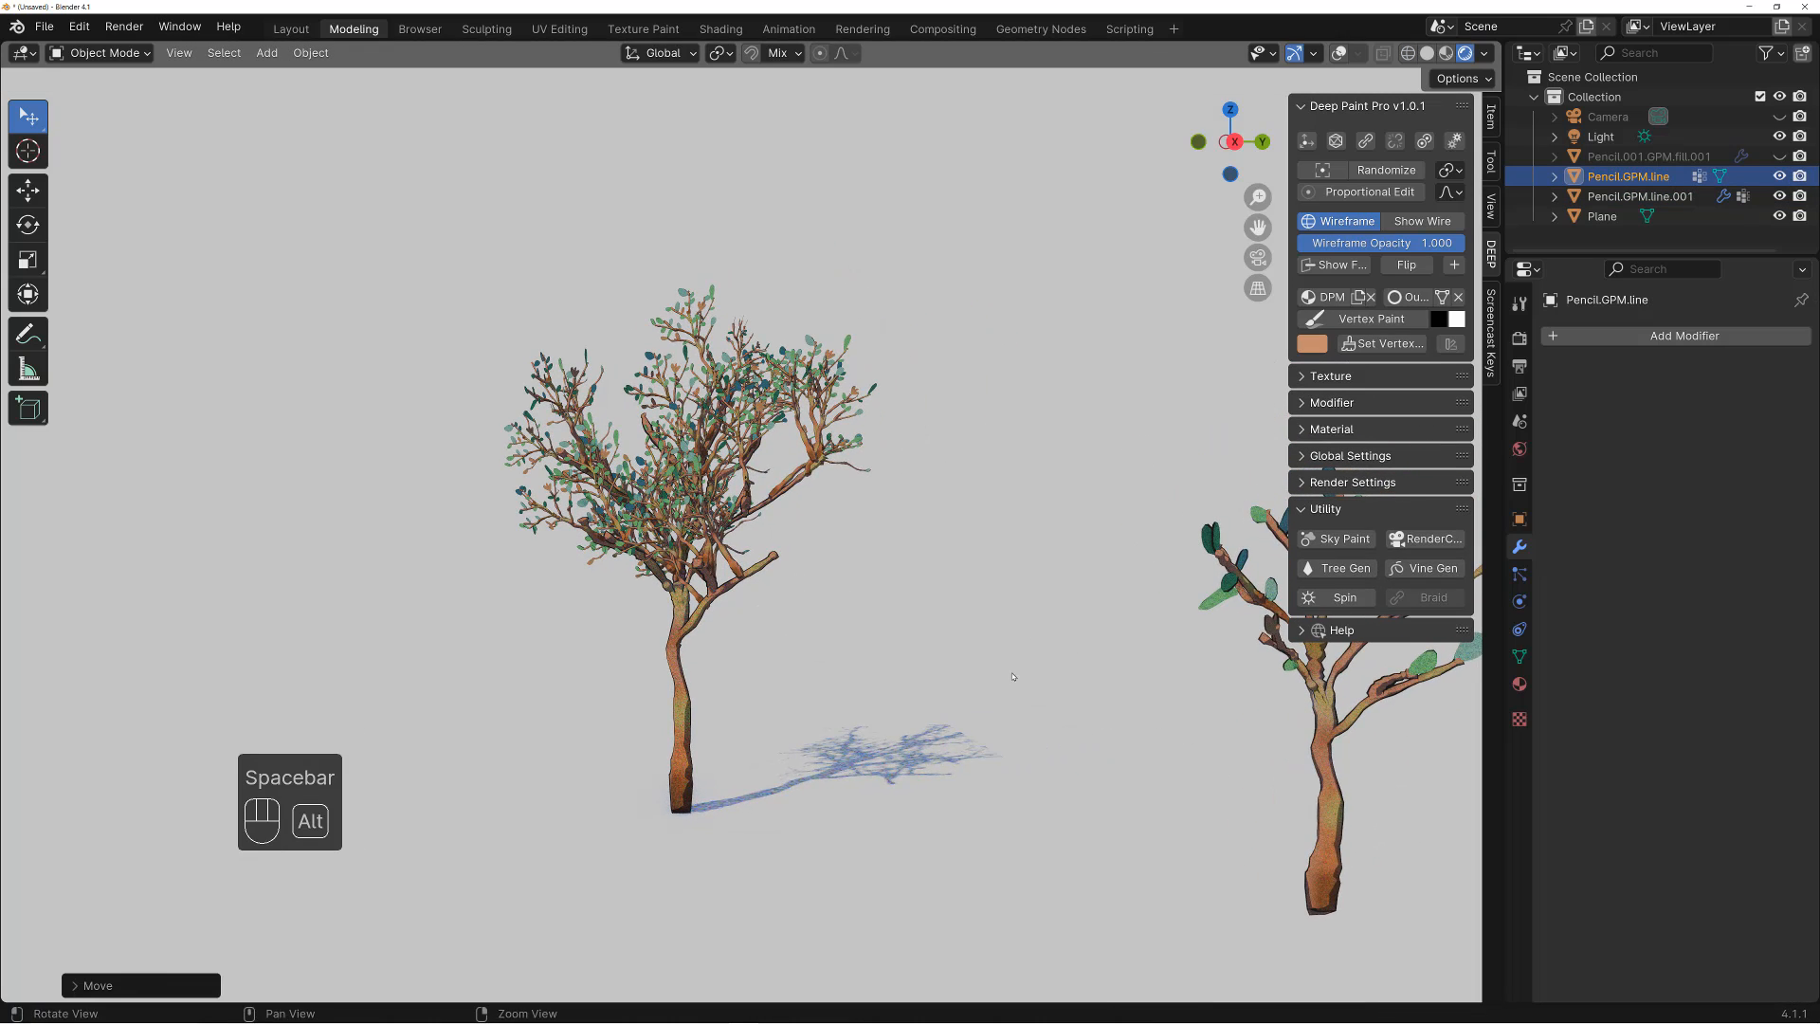
# Examine the generated tree from several sides and make it the selected object
pyautogui.keyDown('alt'); pyautogui.moveTo(906, 661); pyautogui.dragTo(981, 658, button='middle'); pyautogui.keyUp('alt')
pyautogui.keyDown('alt'); pyautogui.moveTo(981, 658); pyautogui.dragTo(987, 629, button='right'); pyautogui.keyUp('alt')
pyautogui.keyDown('alt'); pyautogui.moveTo(987, 630); pyautogui.dragTo(865, 626); pyautogui.keyUp('alt')
pyautogui.keyDown('alt'); pyautogui.moveTo(865, 626); pyautogui.dragTo(954, 658, button='right'); pyautogui.keyUp('alt')
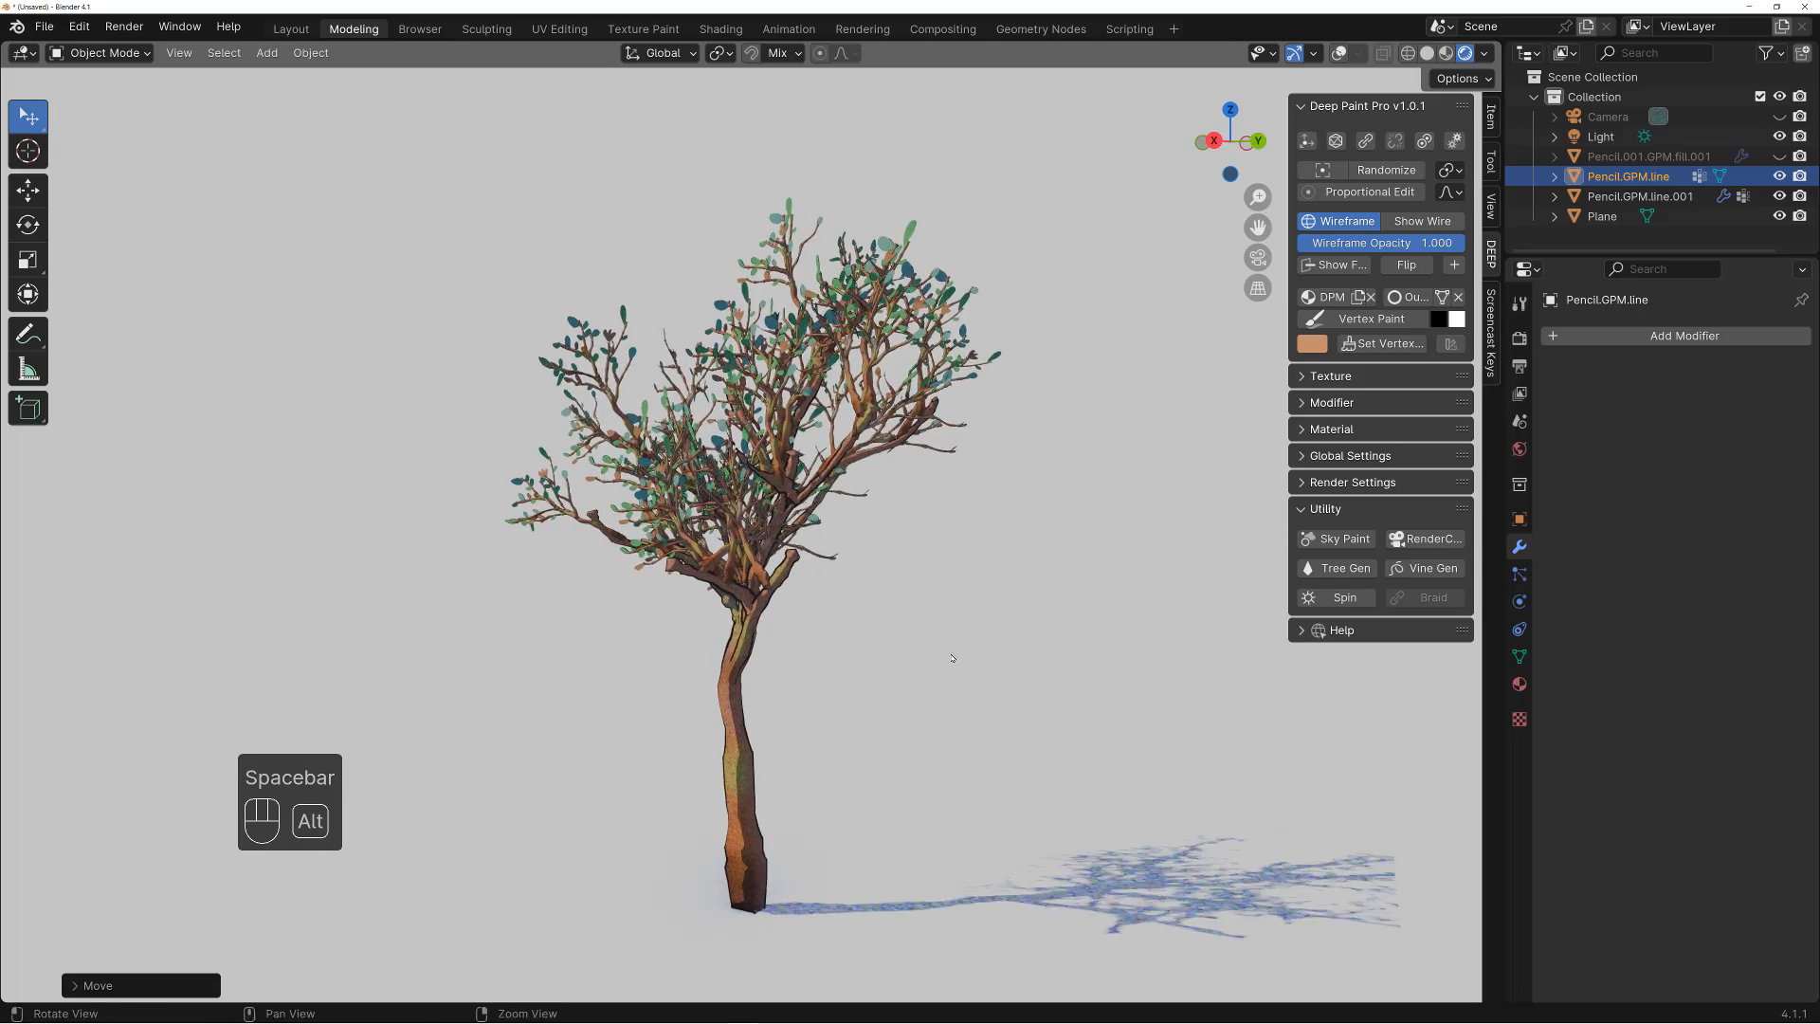
pyautogui.keyDown('alt'); pyautogui.moveTo(954, 658); pyautogui.dragTo(1019, 636); pyautogui.keyUp('alt')
pyautogui.keyDown('alt'); pyautogui.moveTo(1019, 636); pyautogui.dragTo(933, 641, button='right'); pyautogui.keyUp('alt')
pyautogui.moveTo(933, 641)
pyautogui.keyDown('alt'); pyautogui.mouseDown()
pyautogui.moveTo(950, 621)
pyautogui.moveTo(866, 663)
pyautogui.mouseUp(); pyautogui.keyUp('alt')
pyautogui.click(791, 685)
pyautogui.press('space')
pyautogui.click(867, 677)
pyautogui.hotkey('ctrl', 'z')
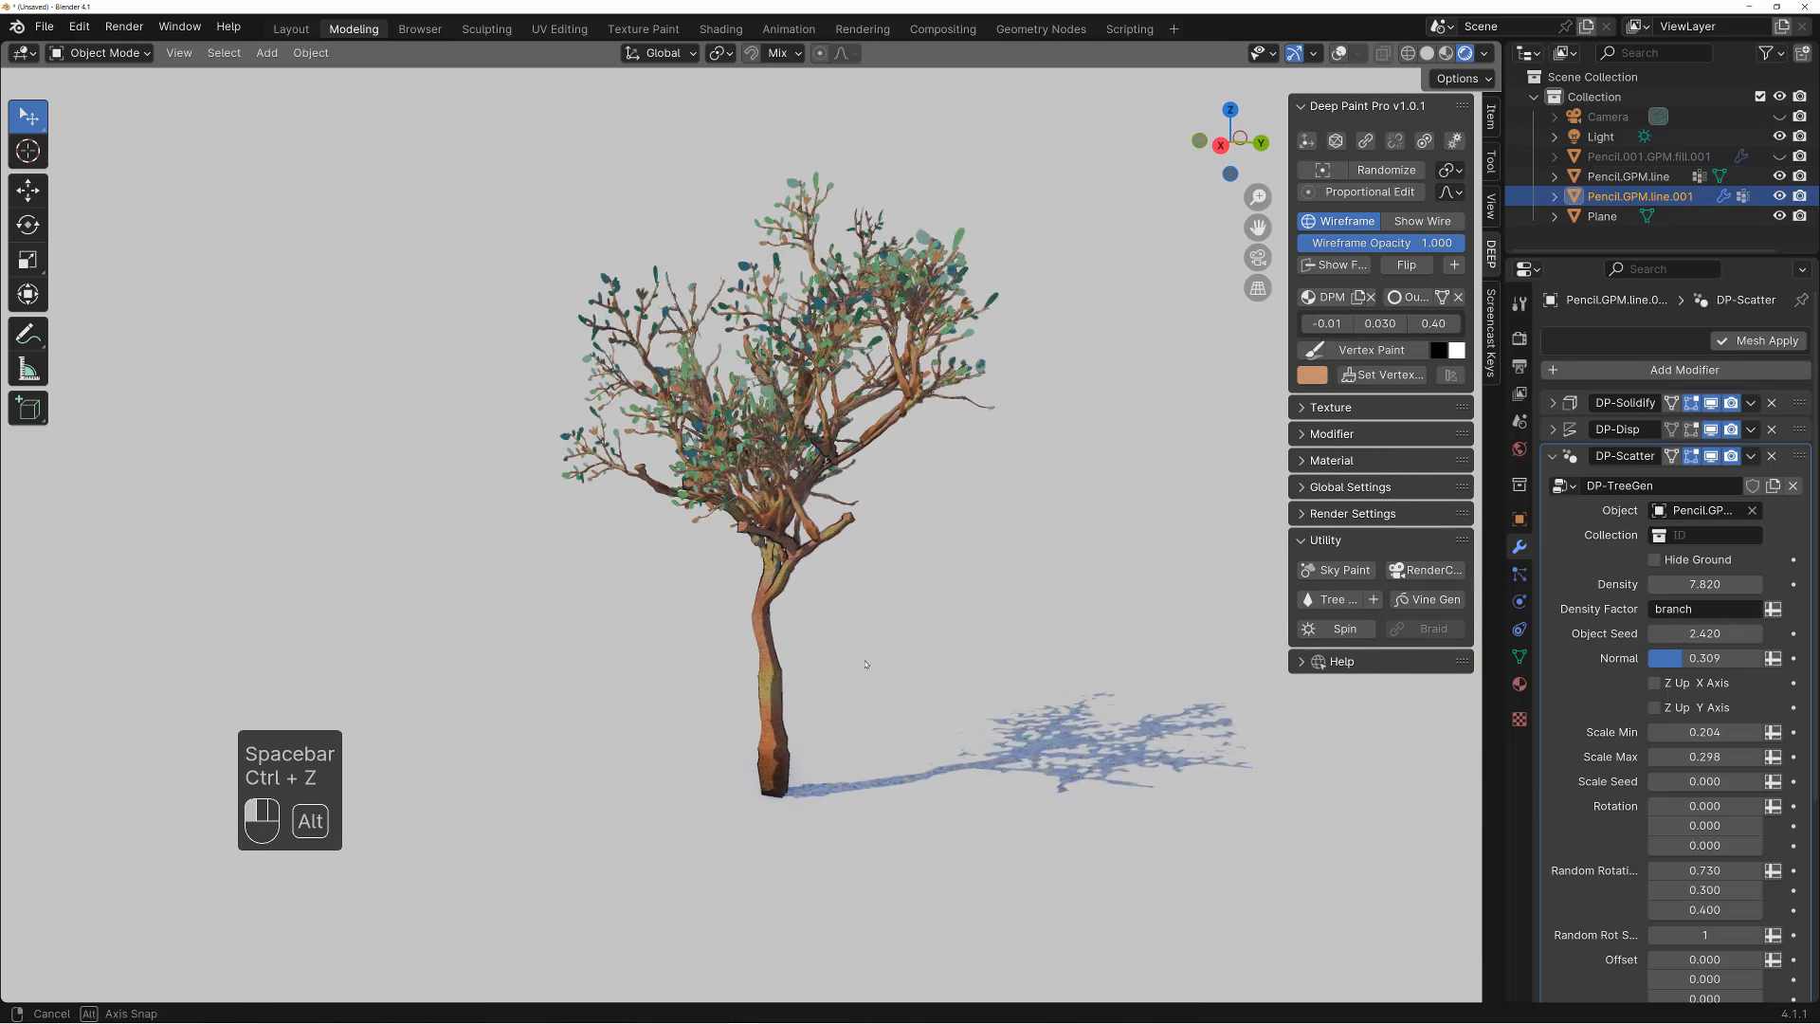
# Inspect the generated tree up close, comparing its wireframe with the rendered view
pyautogui.keyDown('alt'); pyautogui.moveTo(865, 663); pyautogui.dragTo(878, 731, button='right'); pyautogui.keyUp('alt')
pyautogui.moveTo(878, 732)
pyautogui.keyDown('alt'); pyautogui.mouseDown()
pyautogui.moveTo(853, 760)
pyautogui.moveTo(898, 728)
pyautogui.mouseUp(); pyautogui.keyUp('alt')
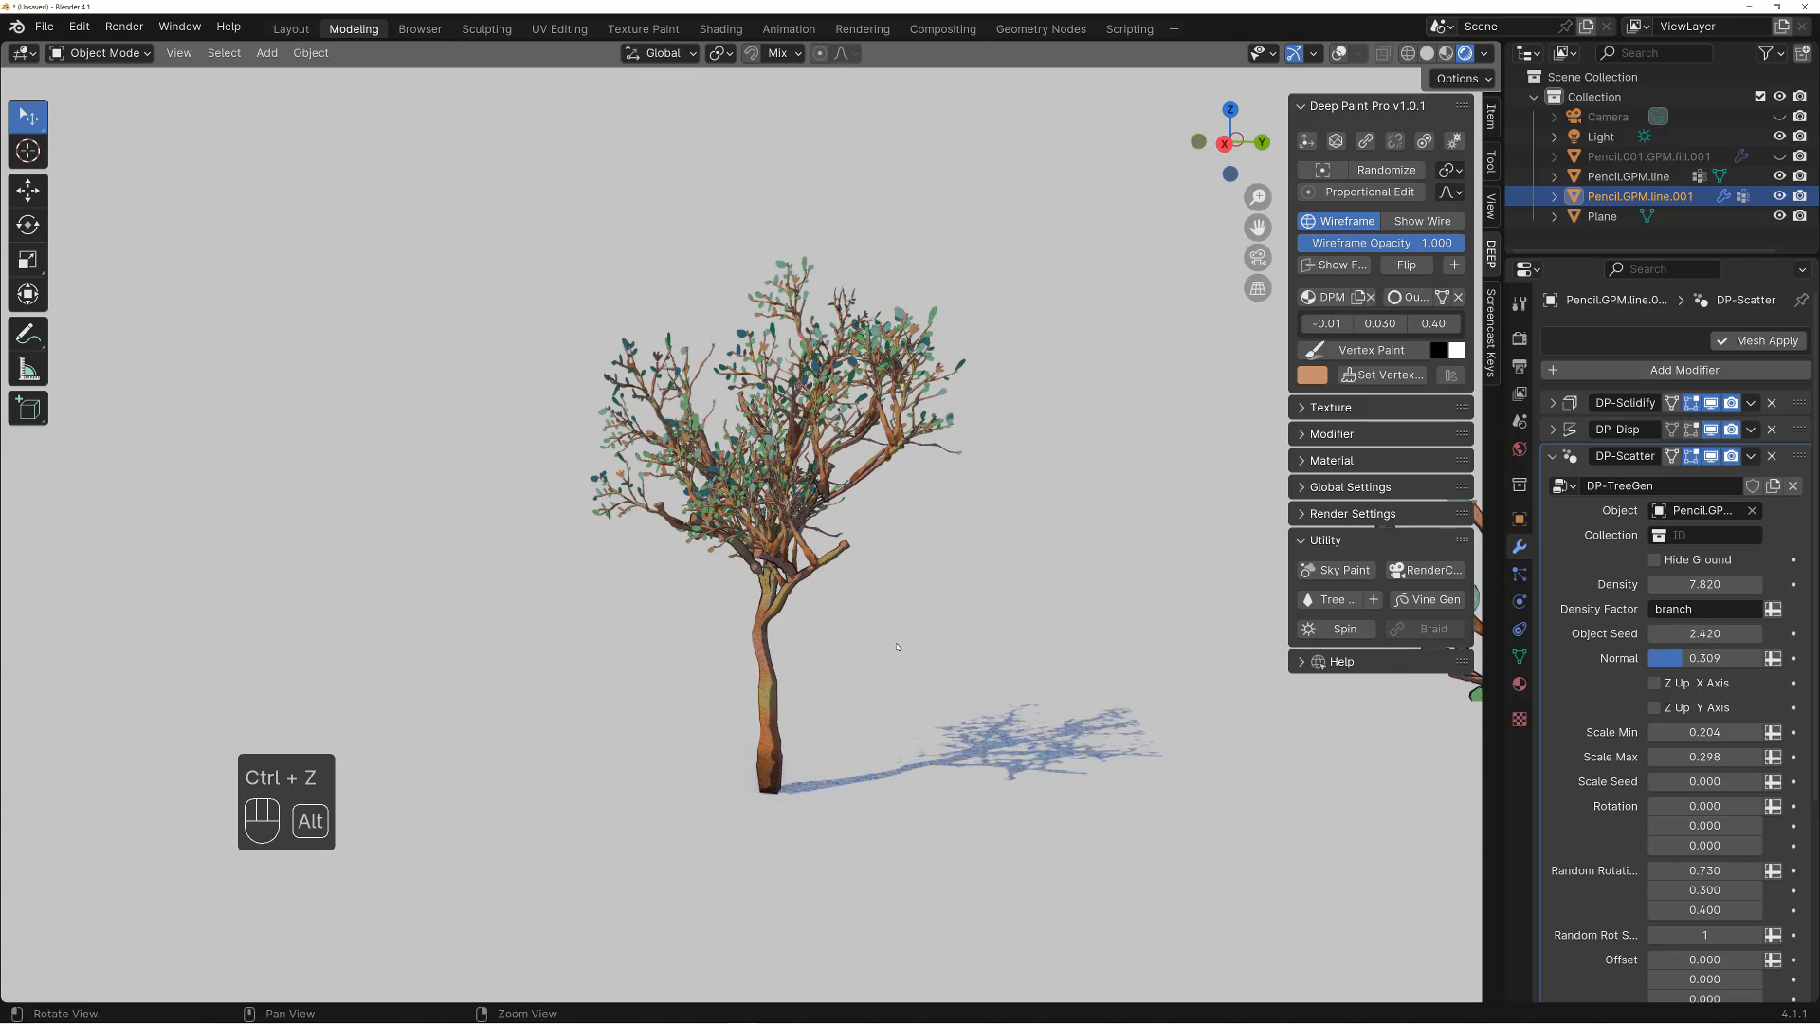
pyautogui.keyDown('alt'); pyautogui.moveTo(905, 710); pyautogui.dragTo(948, 604, button='right'); pyautogui.keyUp('alt')
pyautogui.moveTo(948, 604)
pyautogui.keyDown('alt'); pyautogui.mouseDown()
pyautogui.moveTo(965, 597)
pyautogui.moveTo(979, 630)
pyautogui.moveTo(1006, 576)
pyautogui.moveTo(995, 588)
pyautogui.mouseUp(); pyautogui.keyUp('alt')
pyautogui.hotkey('shift', 'z')
pyautogui.hotkey('shift', 'z')
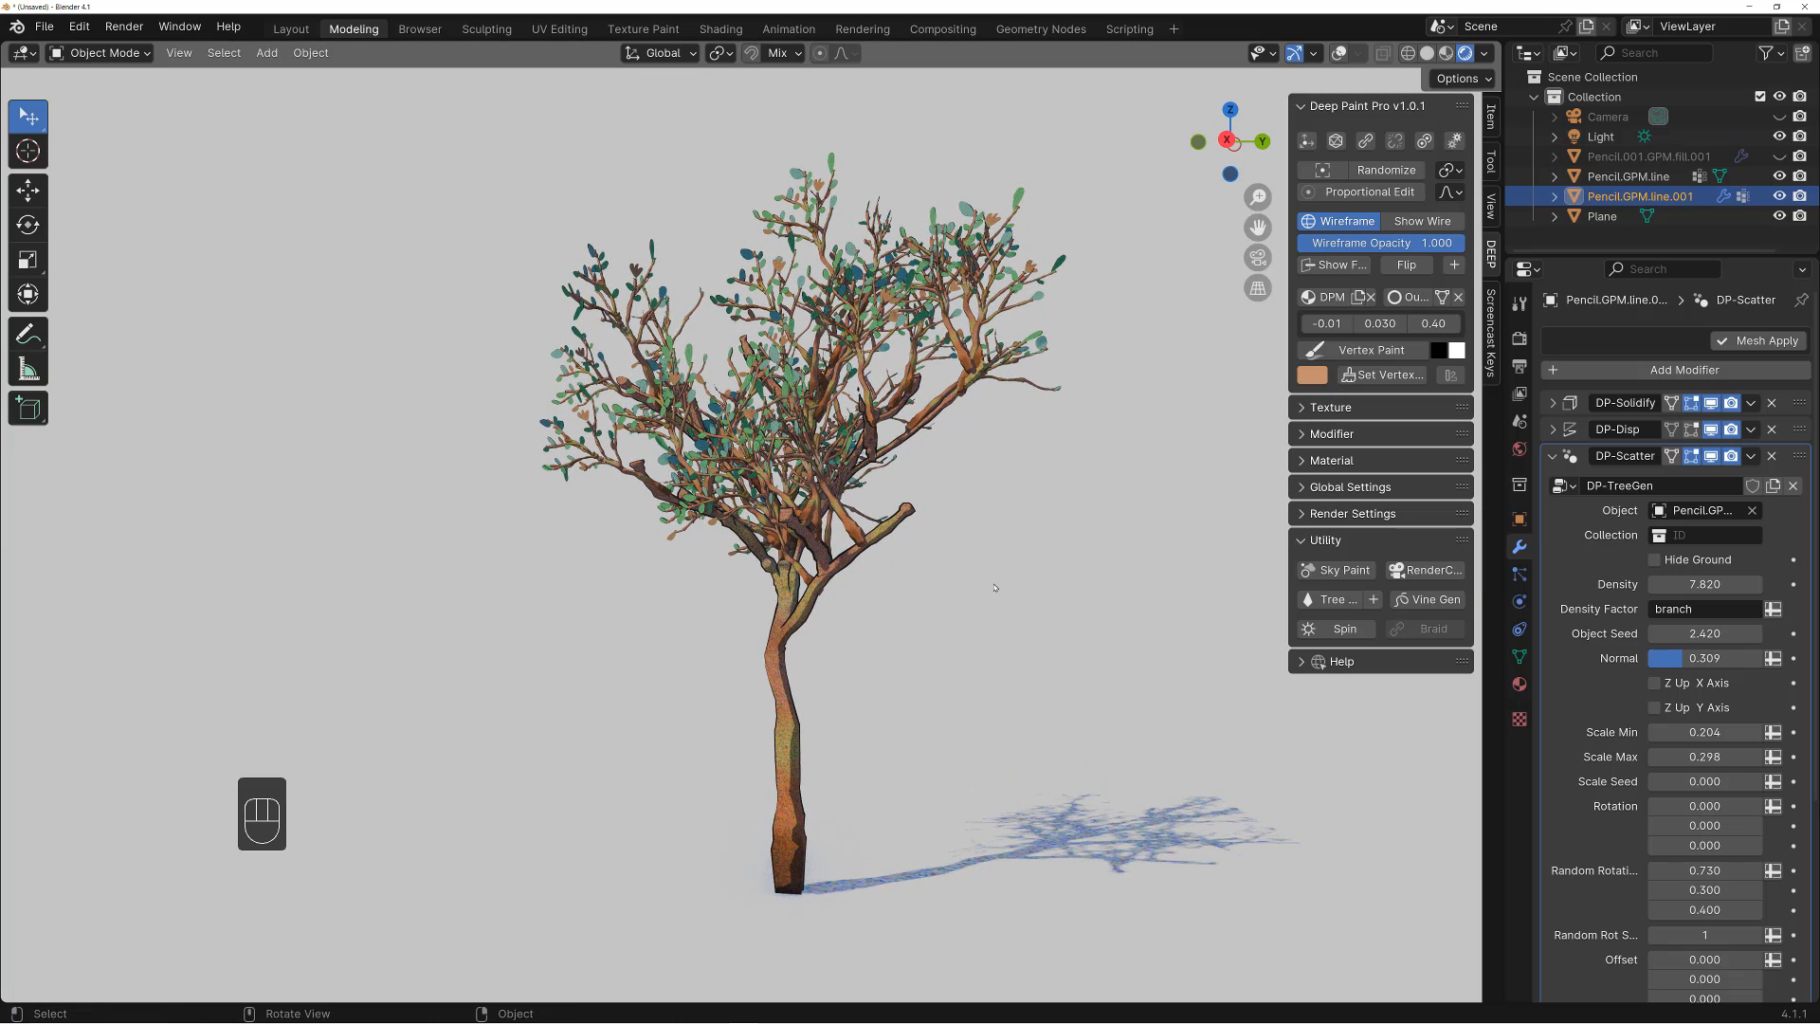
pyautogui.hotkey('shift', 'z')
pyautogui.hotkey('shift', 'z')
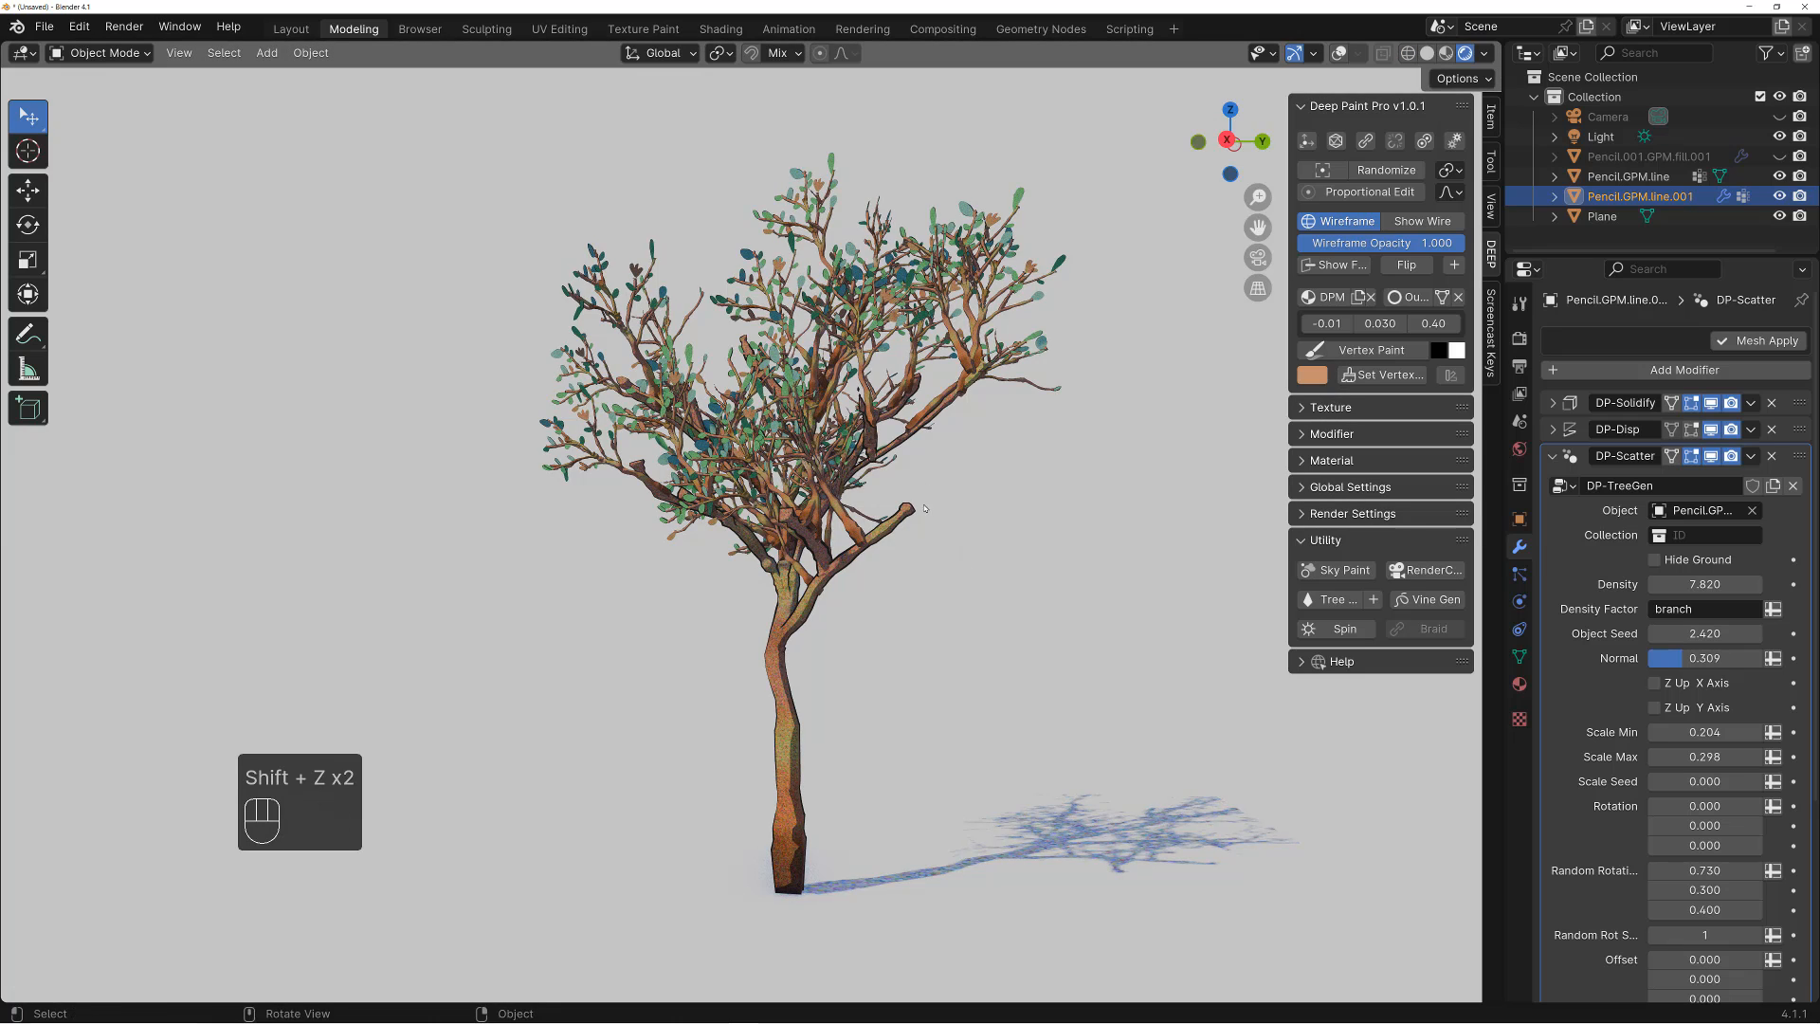
# Check the generated tree in Vertex Paint mode, return it to Object Mode and inspect its wireframe and rendered shading
pyautogui.keyDown('alt'); pyautogui.moveTo(925, 509); pyautogui.dragTo(954, 521); pyautogui.keyUp('alt')
pyautogui.hotkey('ctrl', 'space')
pyautogui.click(1084, 600)
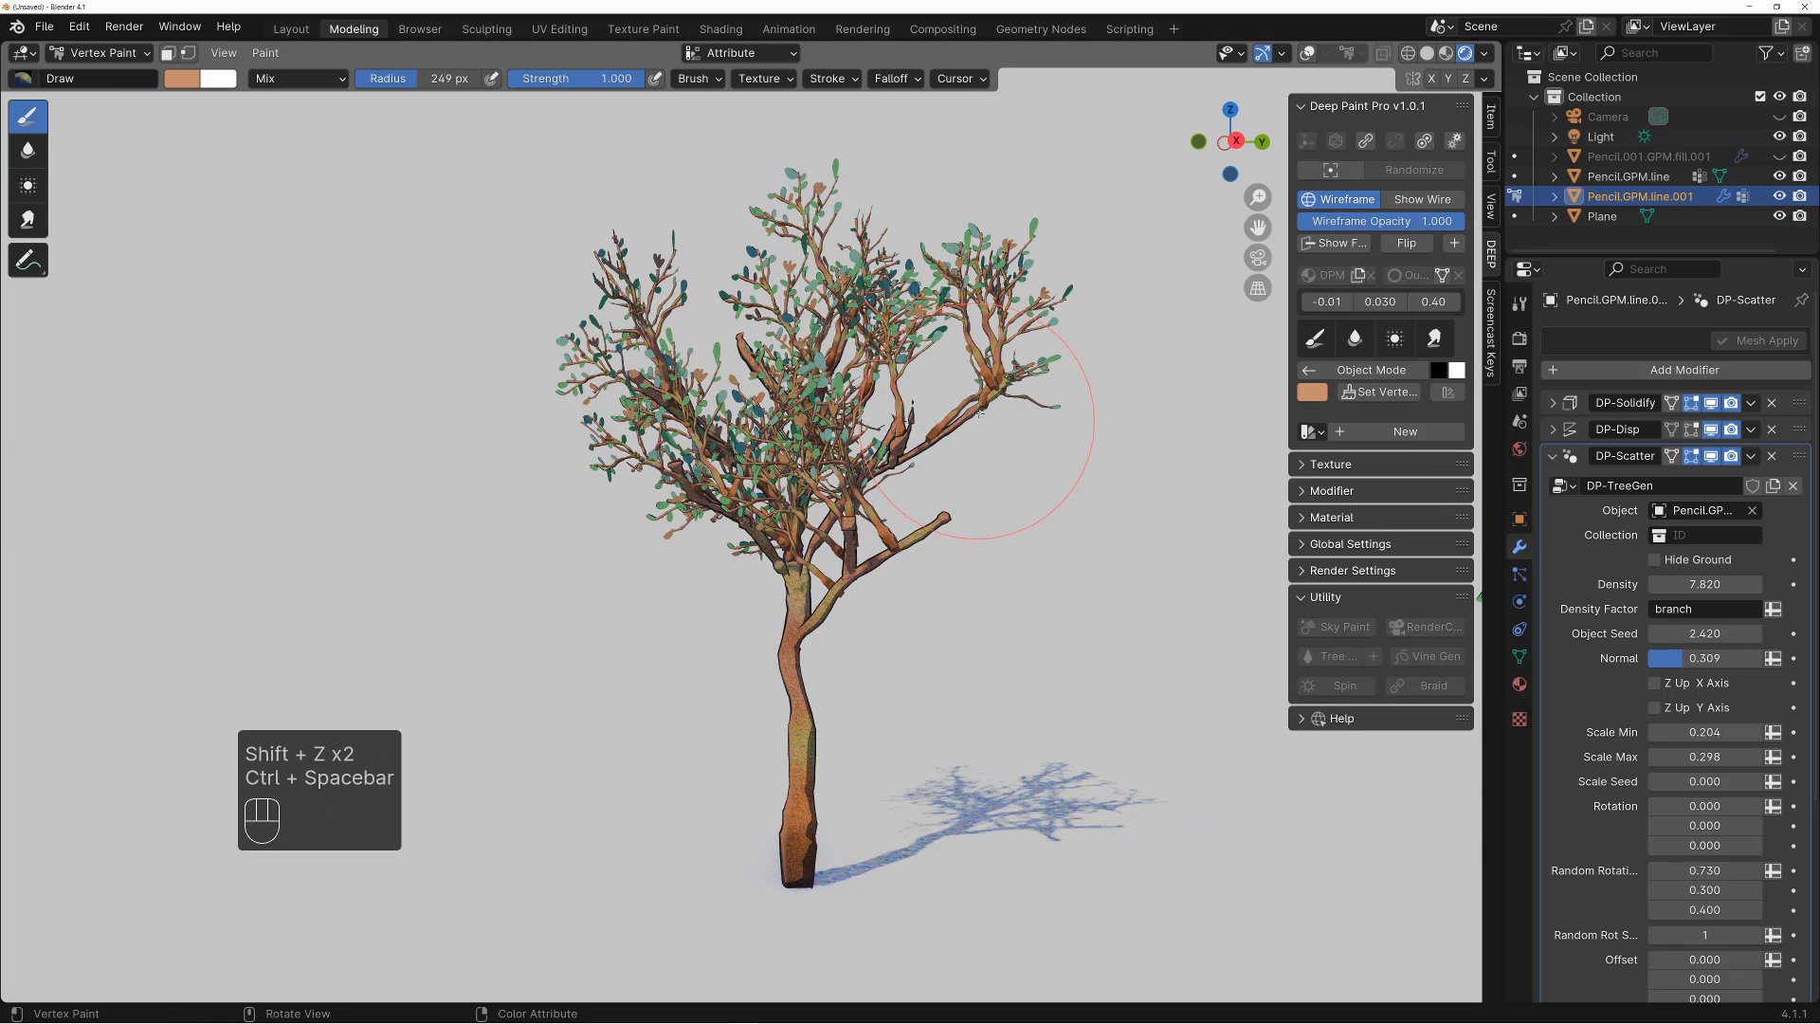
pyautogui.hotkey('shift', 'z')
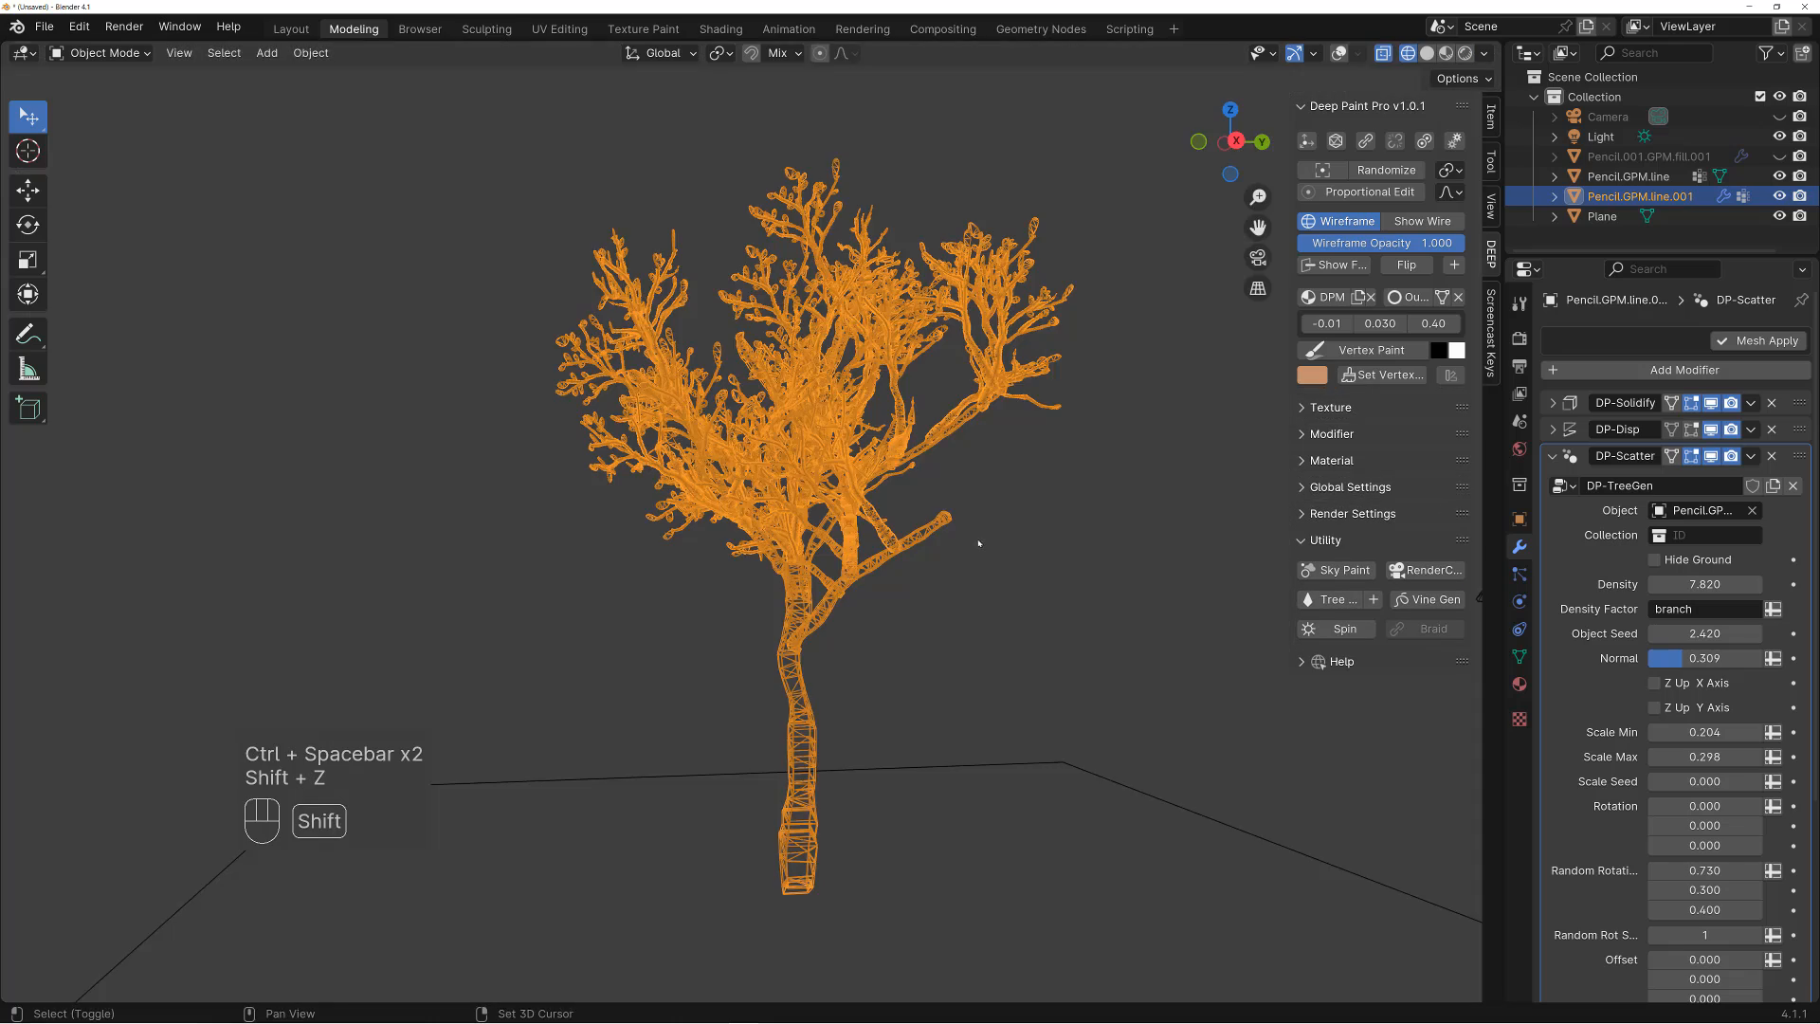
pyautogui.hotkey('shift', 'z')
pyautogui.moveTo(976, 550)
pyautogui.keyDown('alt'); pyautogui.mouseDown()
pyautogui.moveTo(915, 636)
pyautogui.moveTo(980, 447)
pyautogui.moveTo(957, 564)
pyautogui.mouseUp(); pyautogui.keyUp('alt')
pyautogui.hotkey('shift', 'z')
pyautogui.hotkey('shift', 'z')
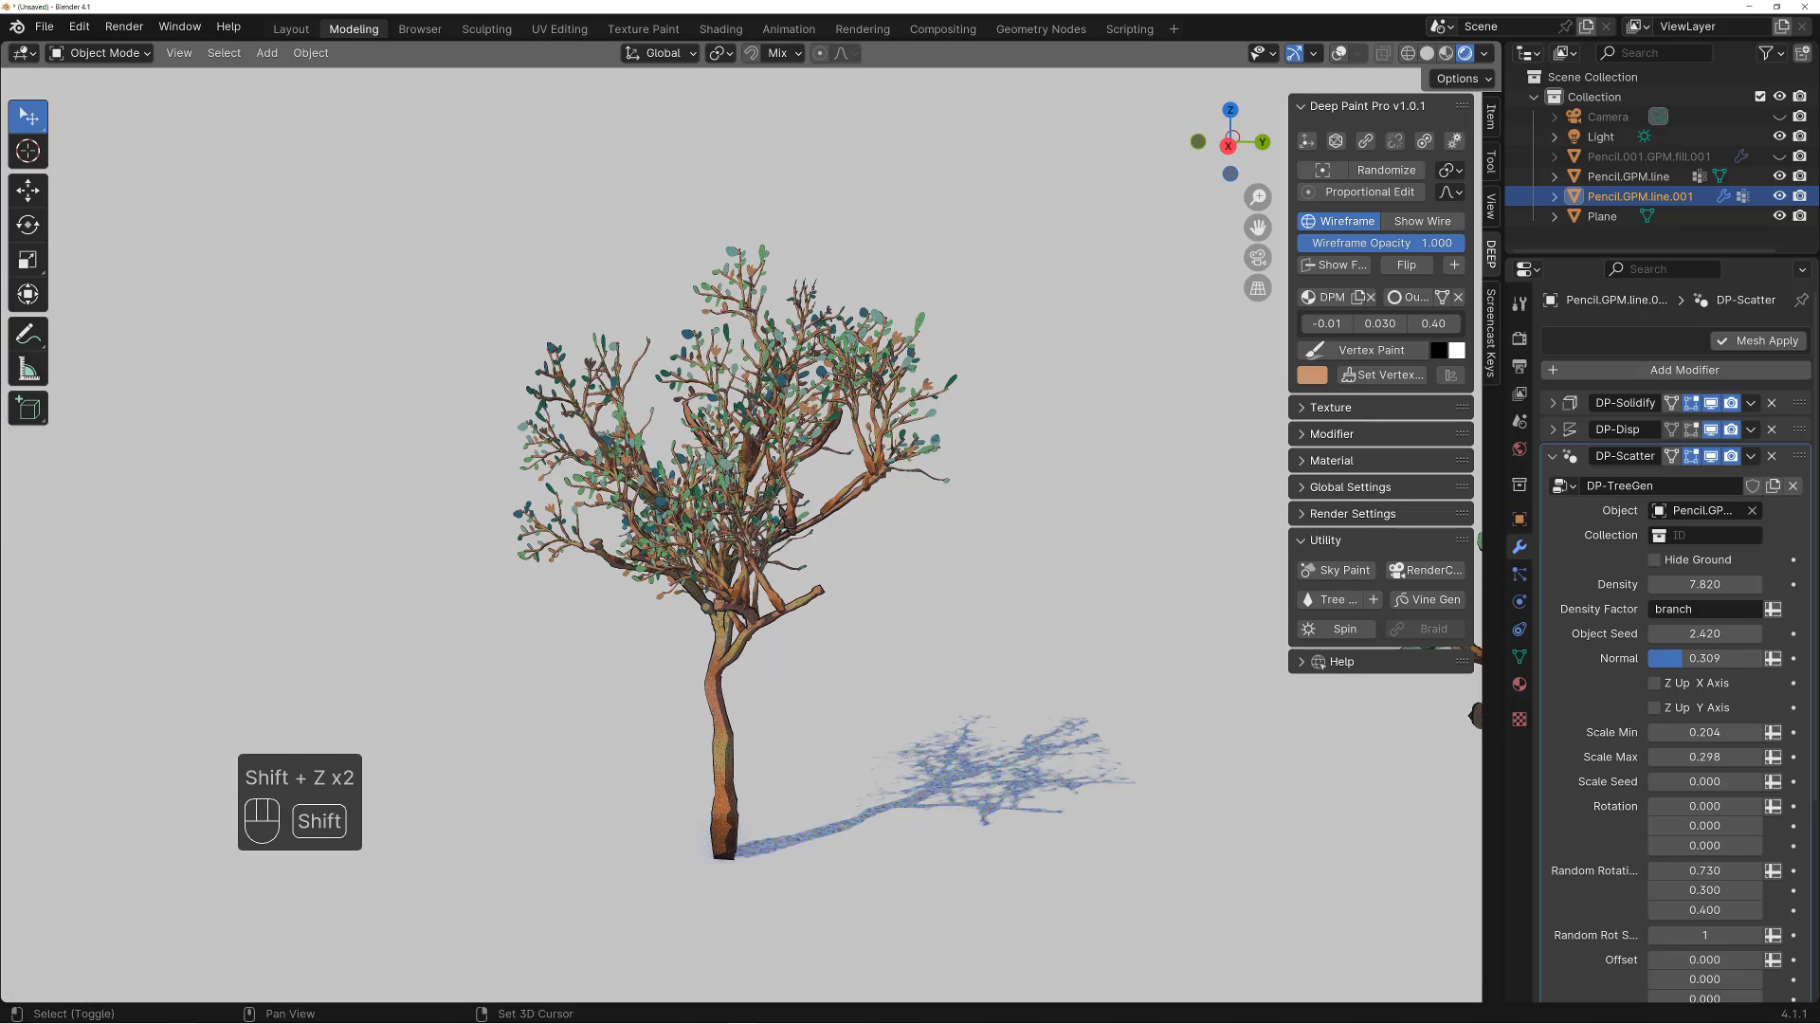
pyautogui.keyDown('alt'); pyautogui.moveTo(929, 451); pyautogui.dragTo(1016, 438); pyautogui.keyUp('alt')
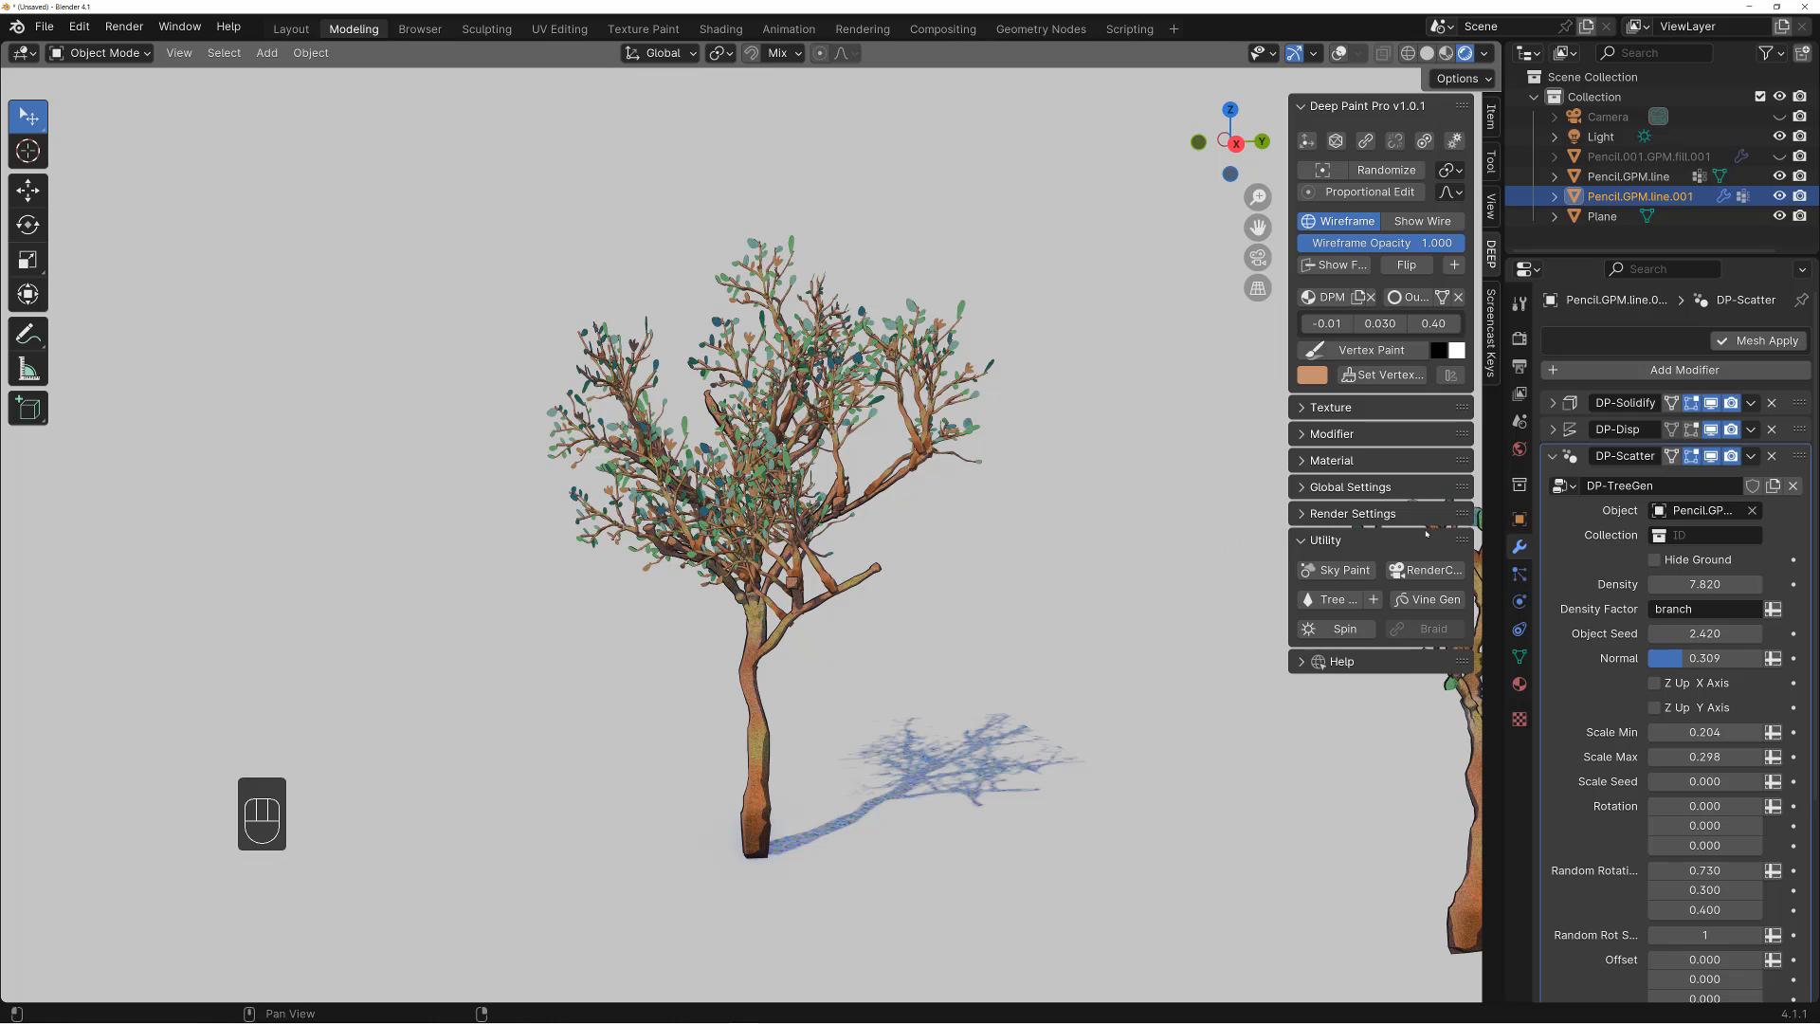
pyautogui.scroll(1, 1192, 489)
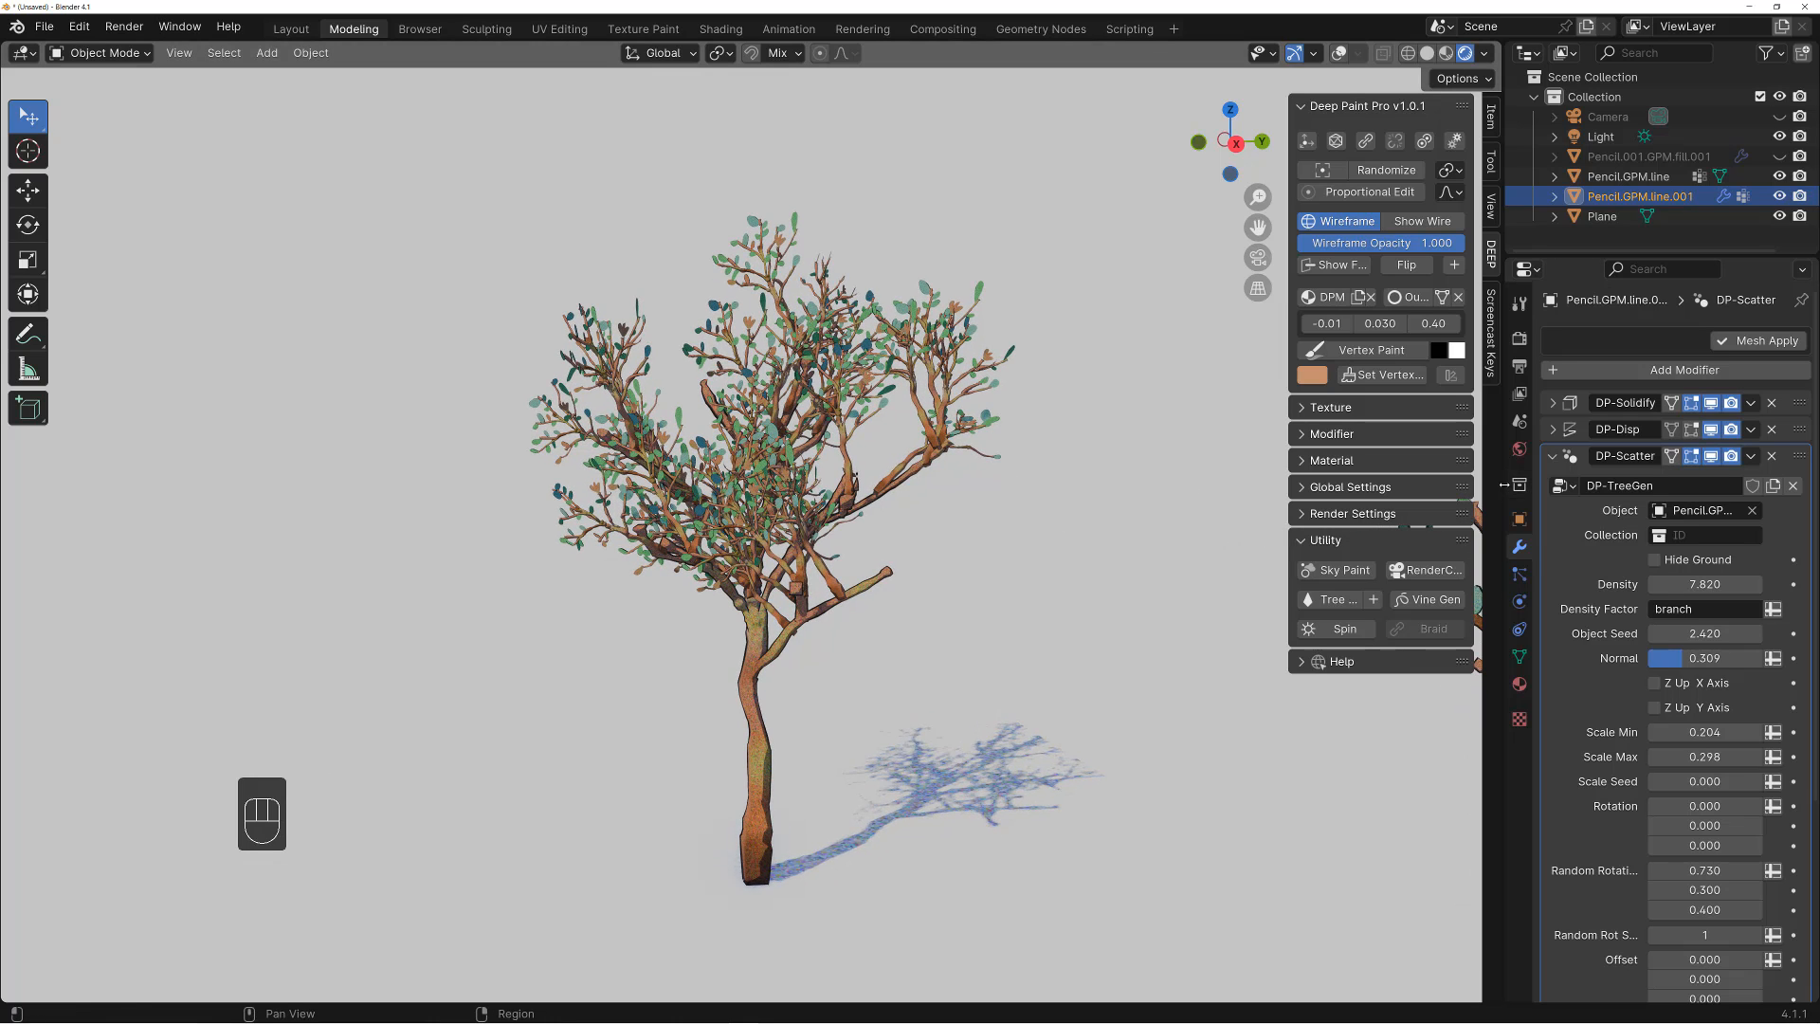
pyautogui.keyDown('alt'); pyautogui.moveTo(1178, 472); pyautogui.dragTo(1186, 467); pyautogui.keyUp('alt')
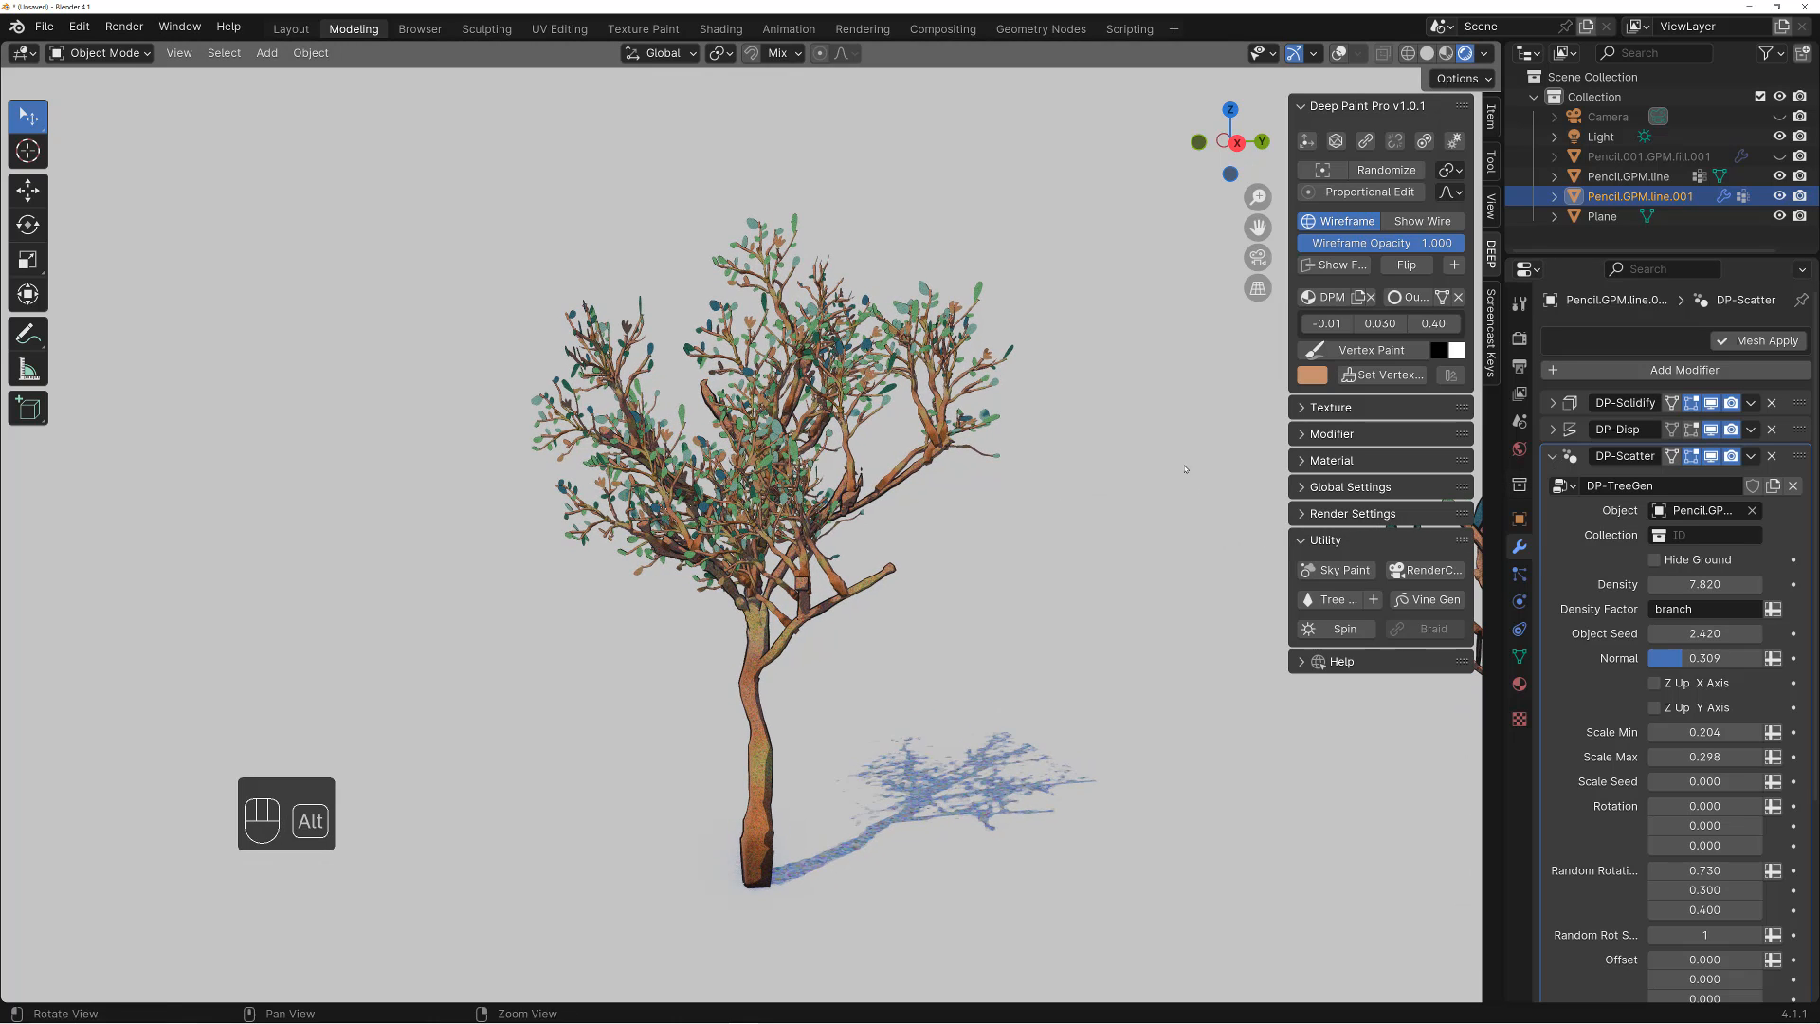
# Convert the scattered branches into a separate real mesh with Mesh Apply and check it in wireframe
pyautogui.click(1761, 341)
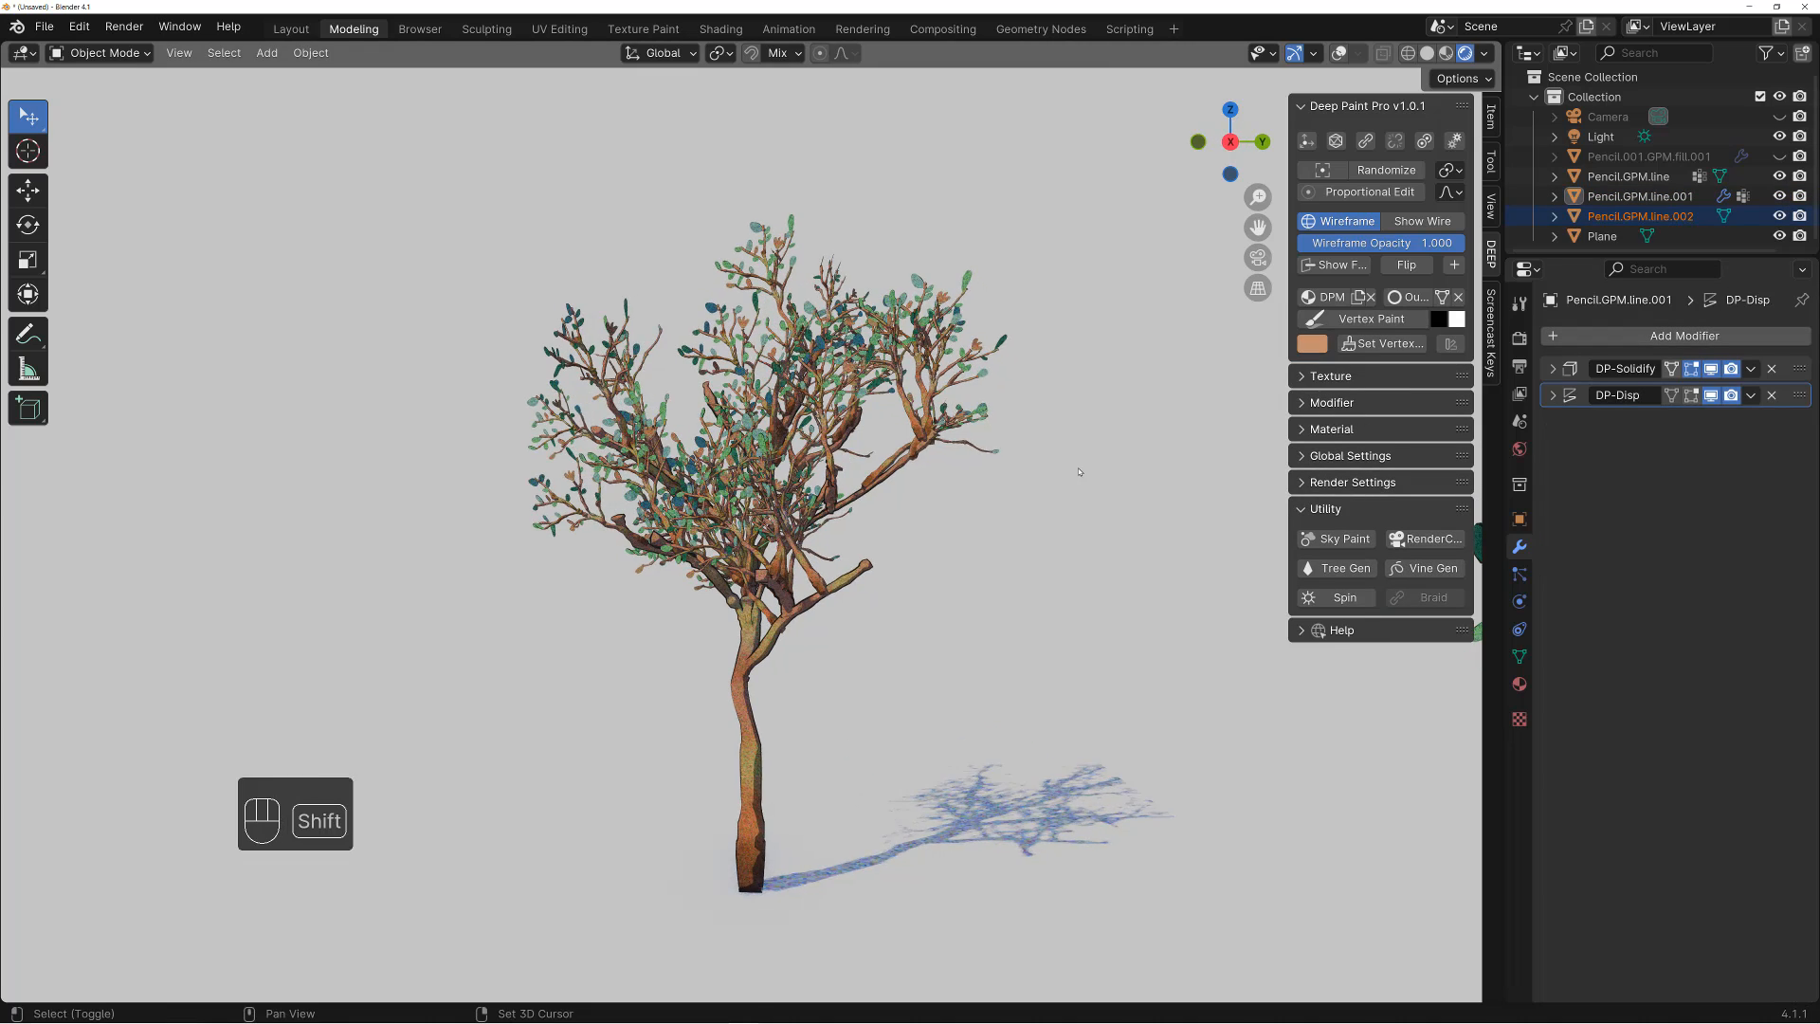
pyautogui.hotkey('shift', 'z')
pyautogui.hotkey('shift', 'z')
pyautogui.hotkey('shift', 'z')
pyautogui.hotkey('shift', 'z')
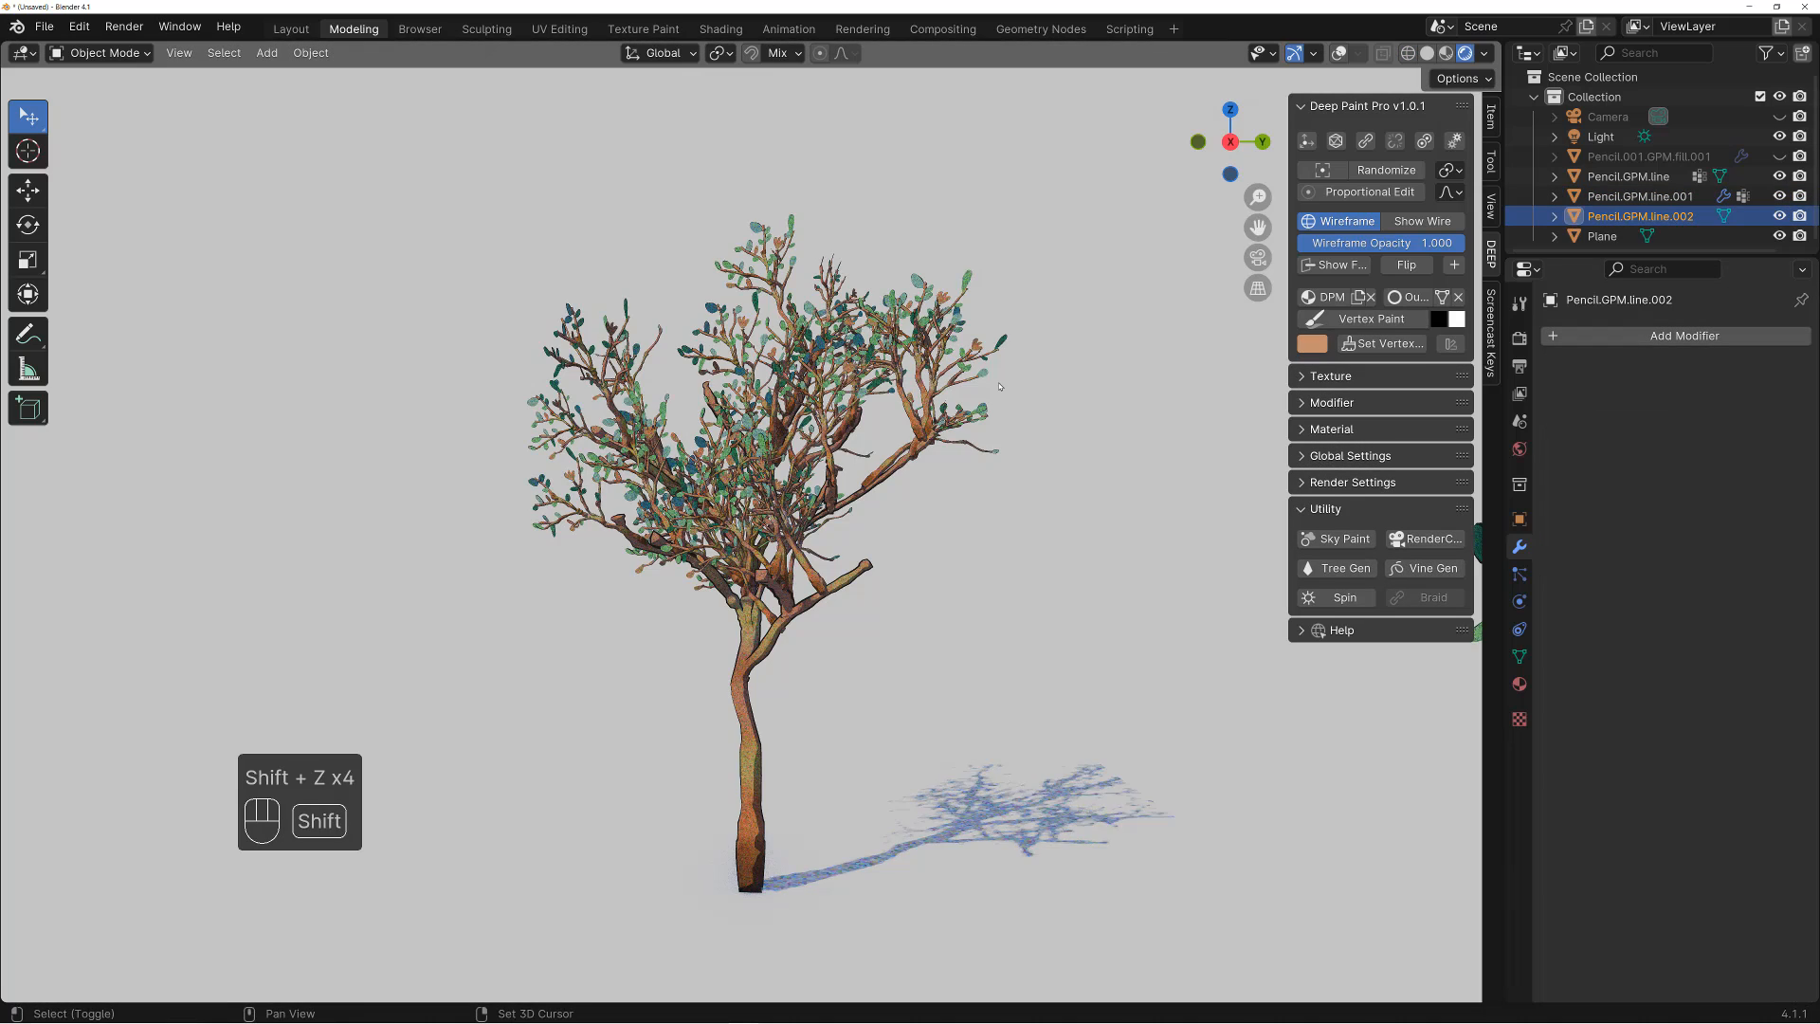
# Examine the converted branch mesh against the trunk in wireframe and rendered views
pyautogui.keyDown('alt'); pyautogui.moveTo(968, 389); pyautogui.dragTo(1018, 415); pyautogui.keyUp('alt')
pyautogui.hotkey('shift', 'z')
pyautogui.hotkey('shift', 'z')
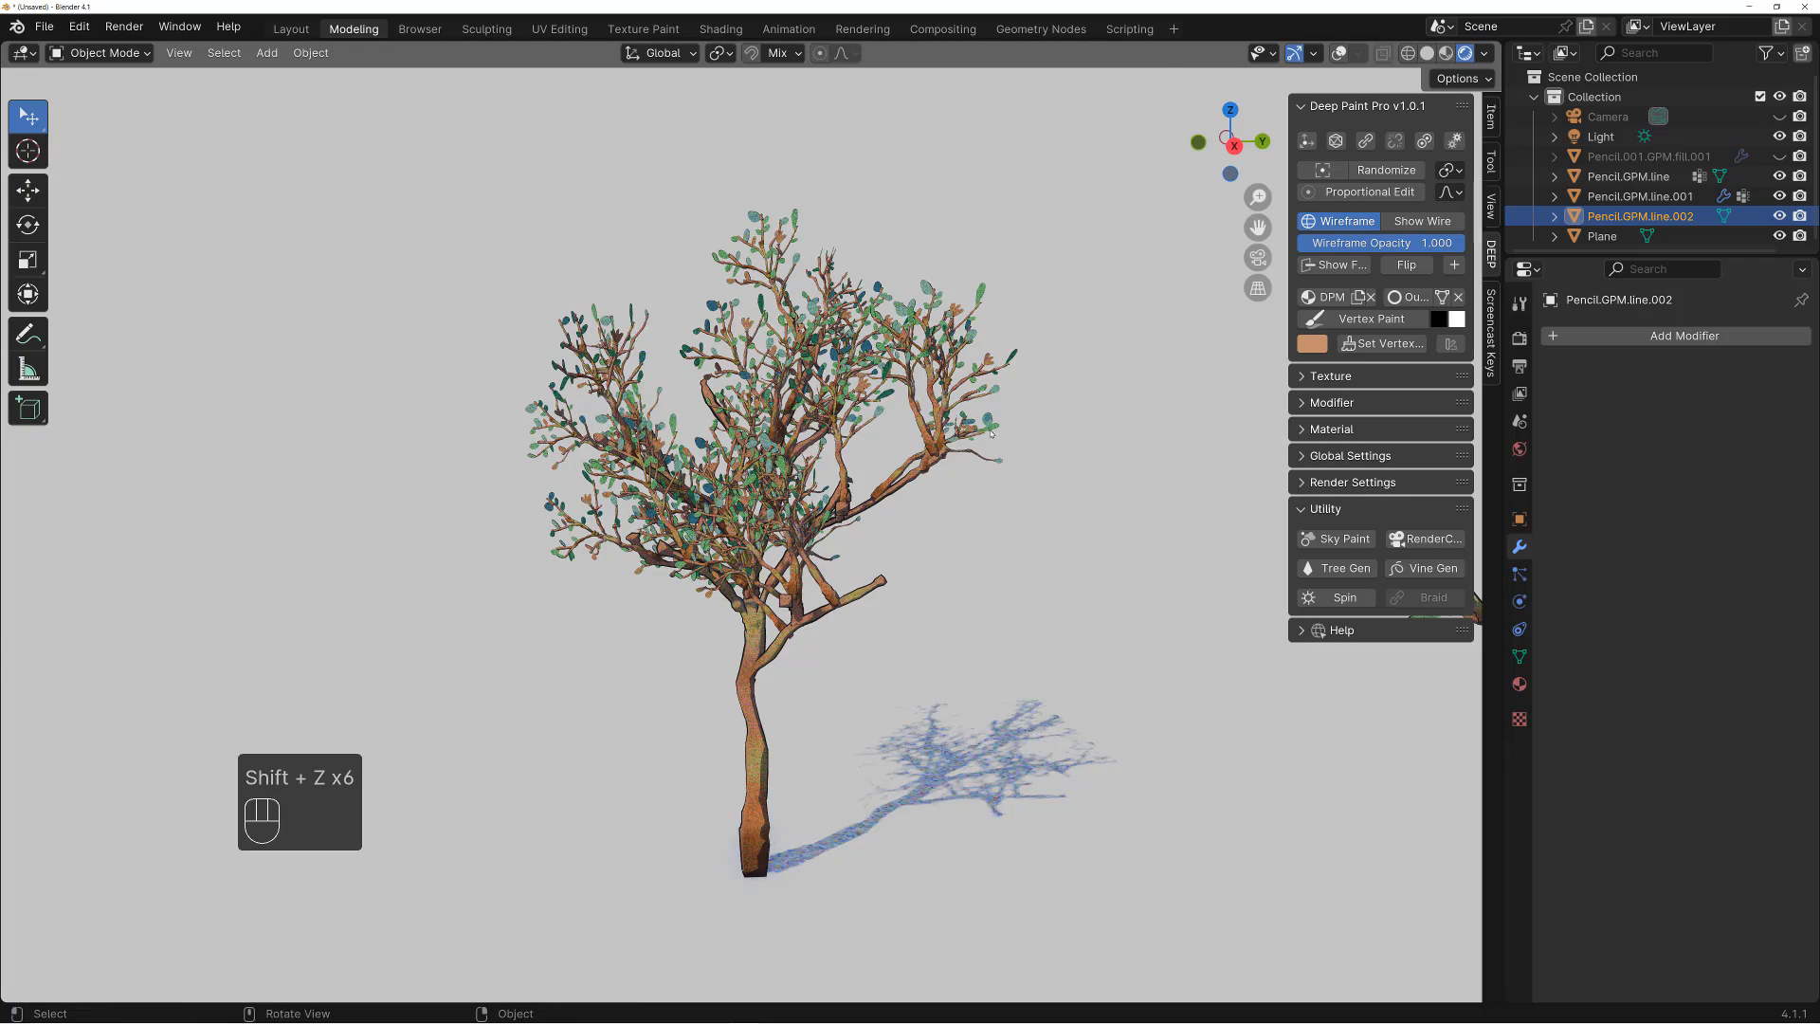
pyautogui.scroll(2, 1019, 409)
pyautogui.hotkey('shift', 'z')
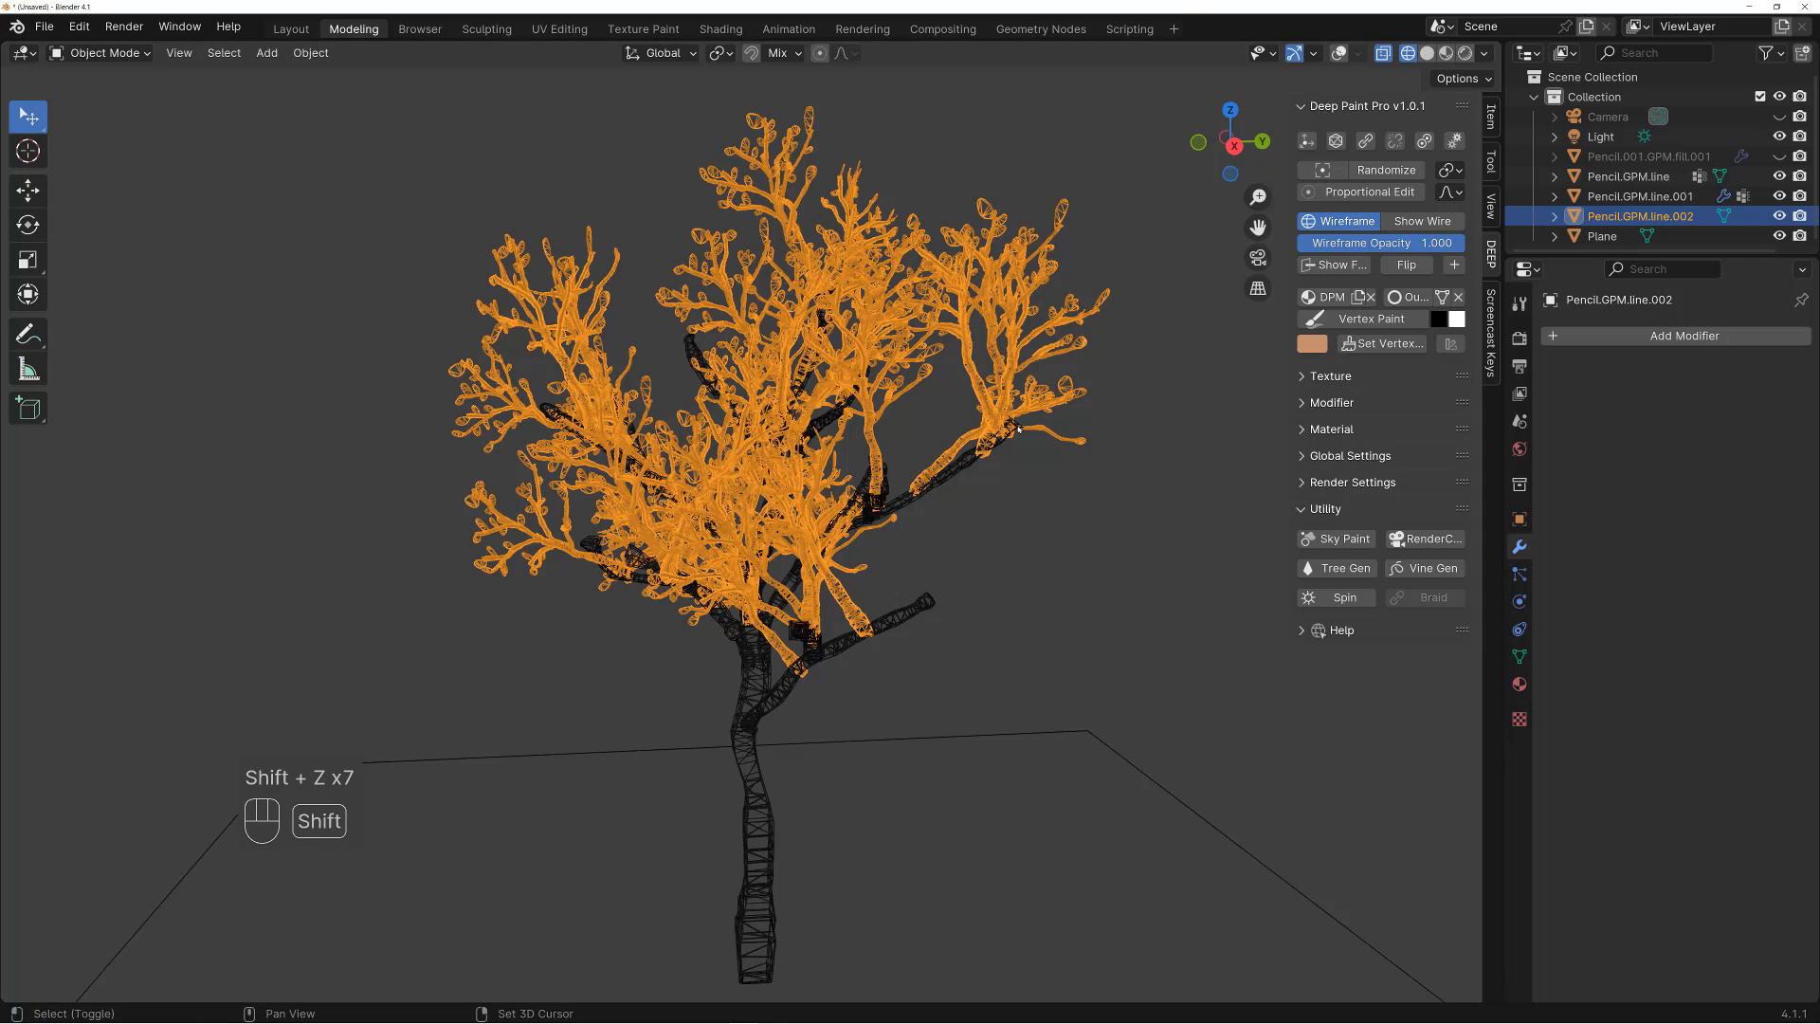
pyautogui.hotkey('shift', 'z')
pyautogui.keyDown('alt'); pyautogui.moveTo(1023, 451); pyautogui.dragTo(1039, 457); pyautogui.keyUp('alt')
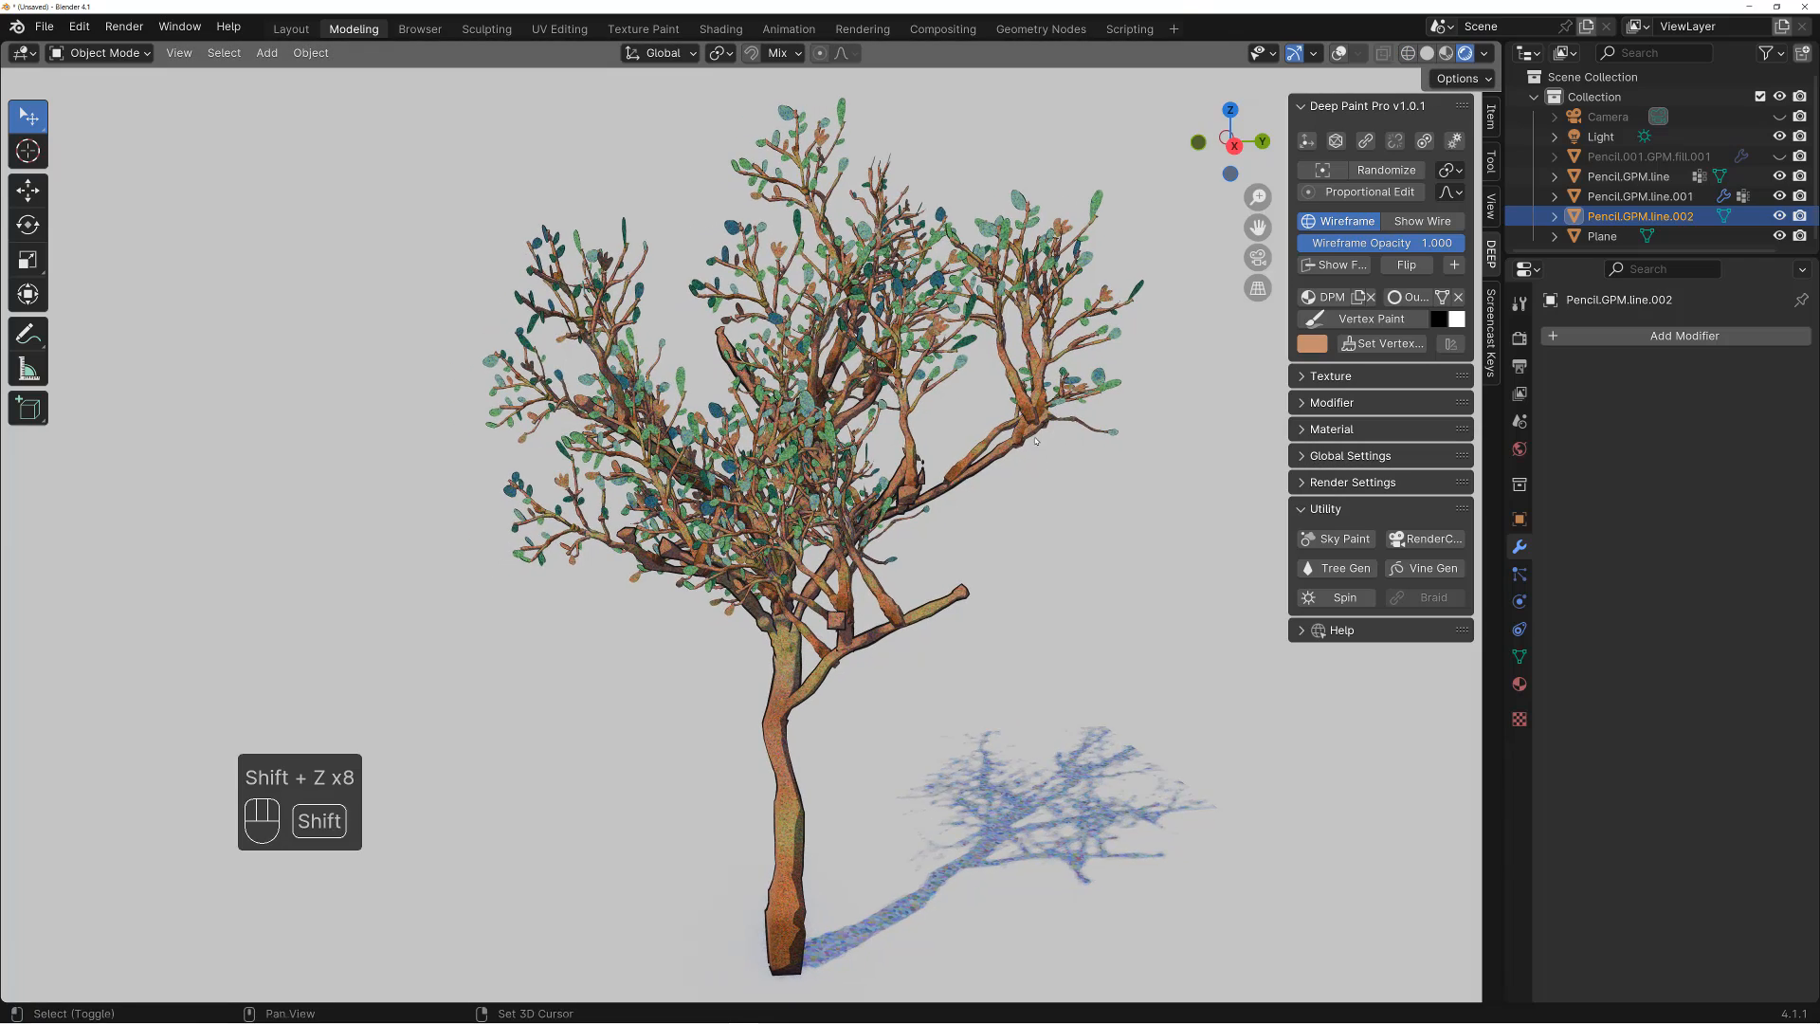
pyautogui.hotkey('shift', 'z')
pyautogui.hotkey('shift', 'z')
# Look over the Deep Paint mesh tools for the branches without applying any, and recheck the wireframe
pyautogui.hotkey('ctrl', 'd')
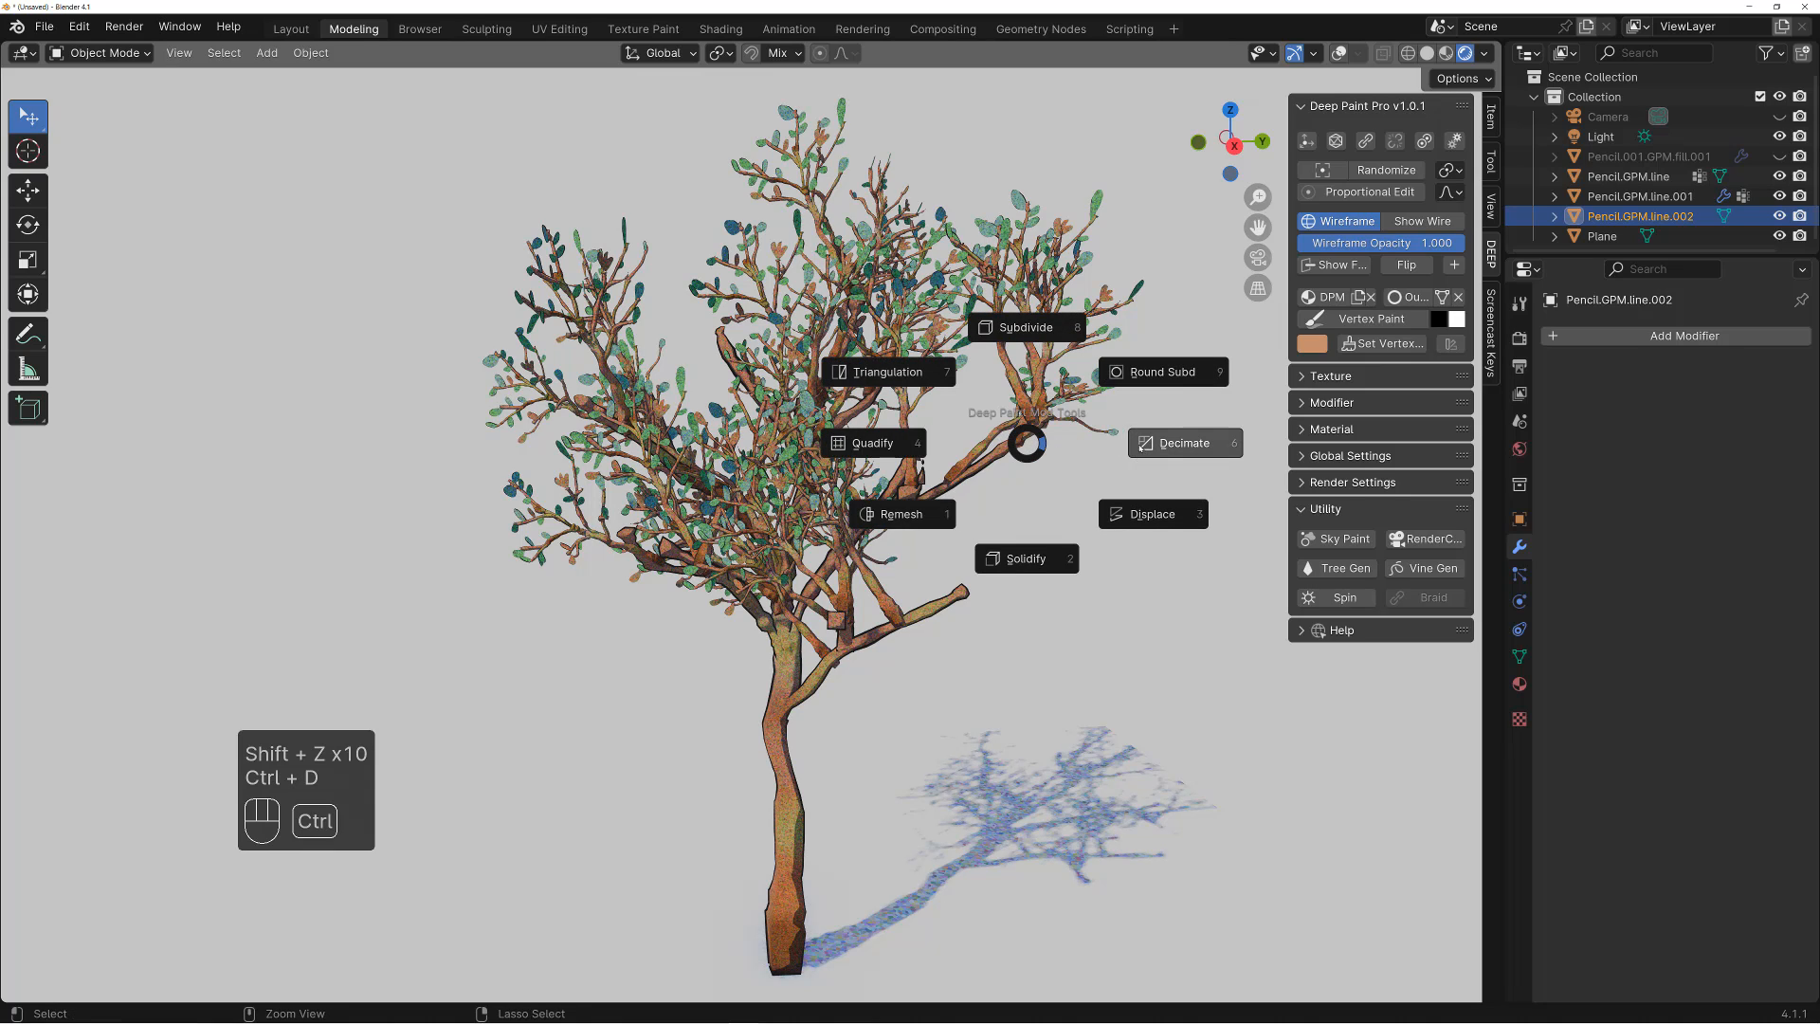
pyautogui.click(1051, 465)
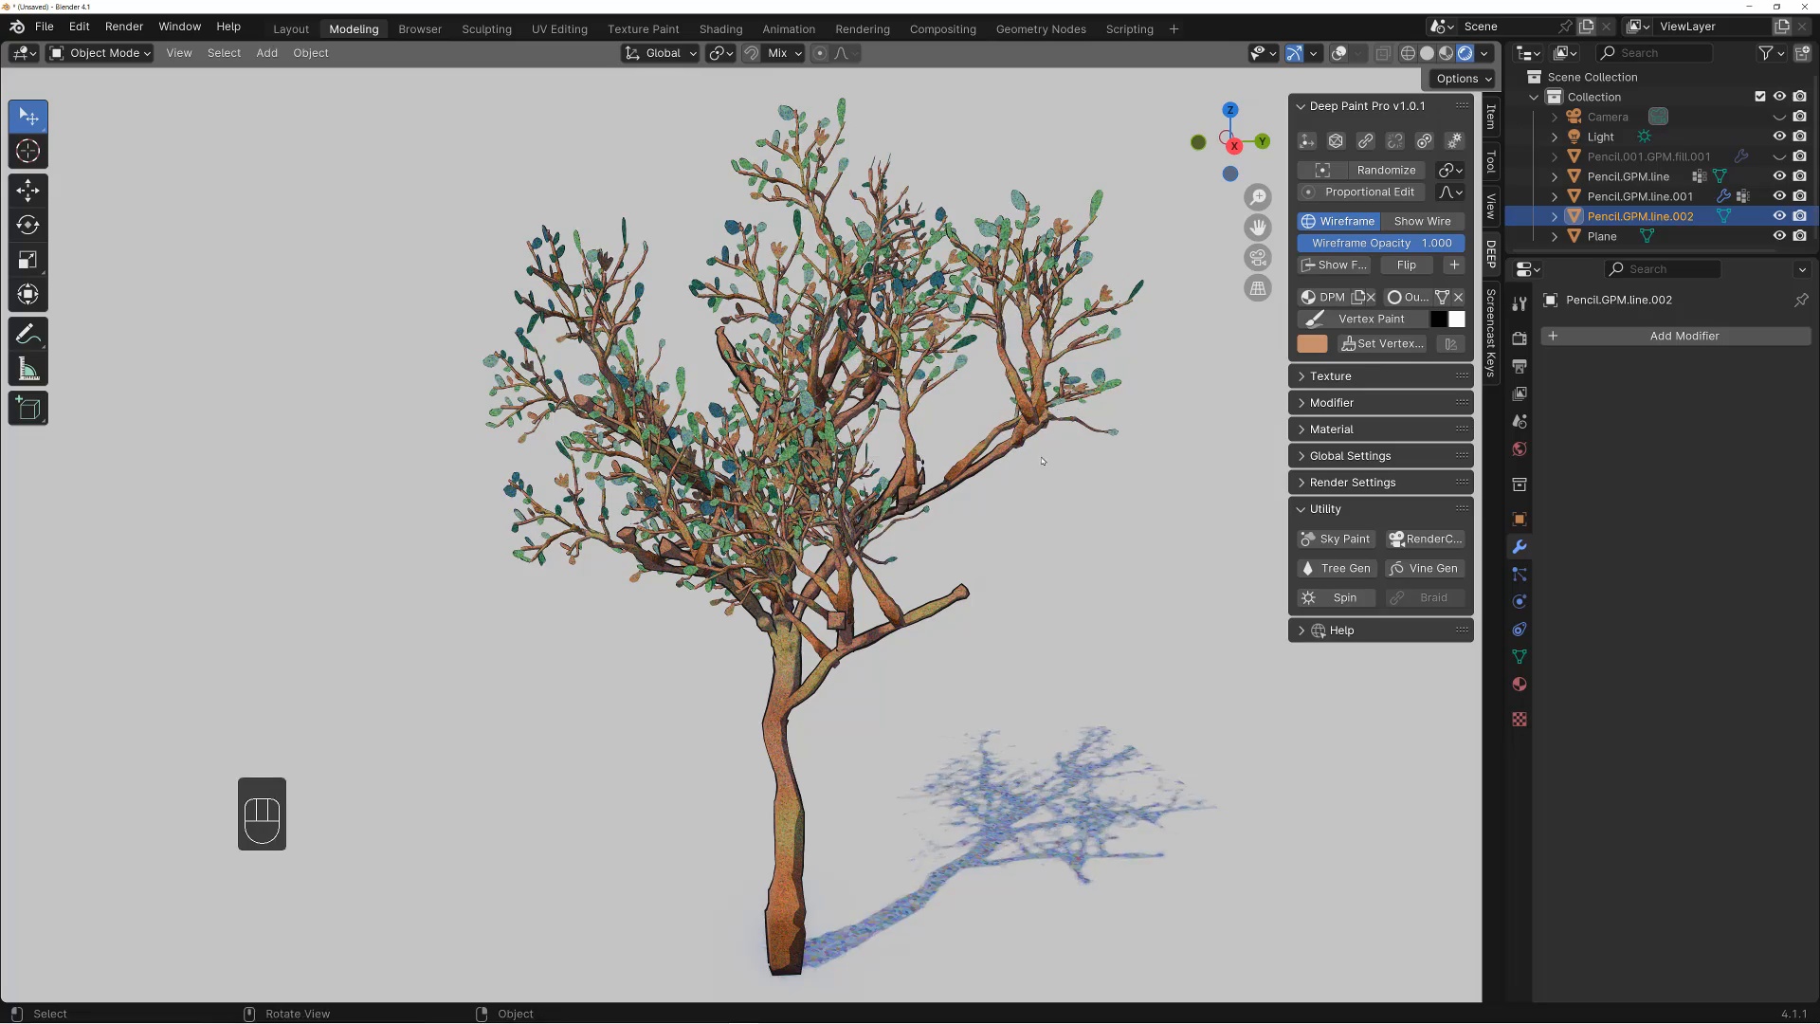
pyautogui.hotkey('shift', 'z')
pyautogui.hotkey('shift', 'z')
pyautogui.keyDown('alt'); pyautogui.moveTo(1044, 466); pyautogui.dragTo(1043, 475, button='right'); pyautogui.keyUp('alt')
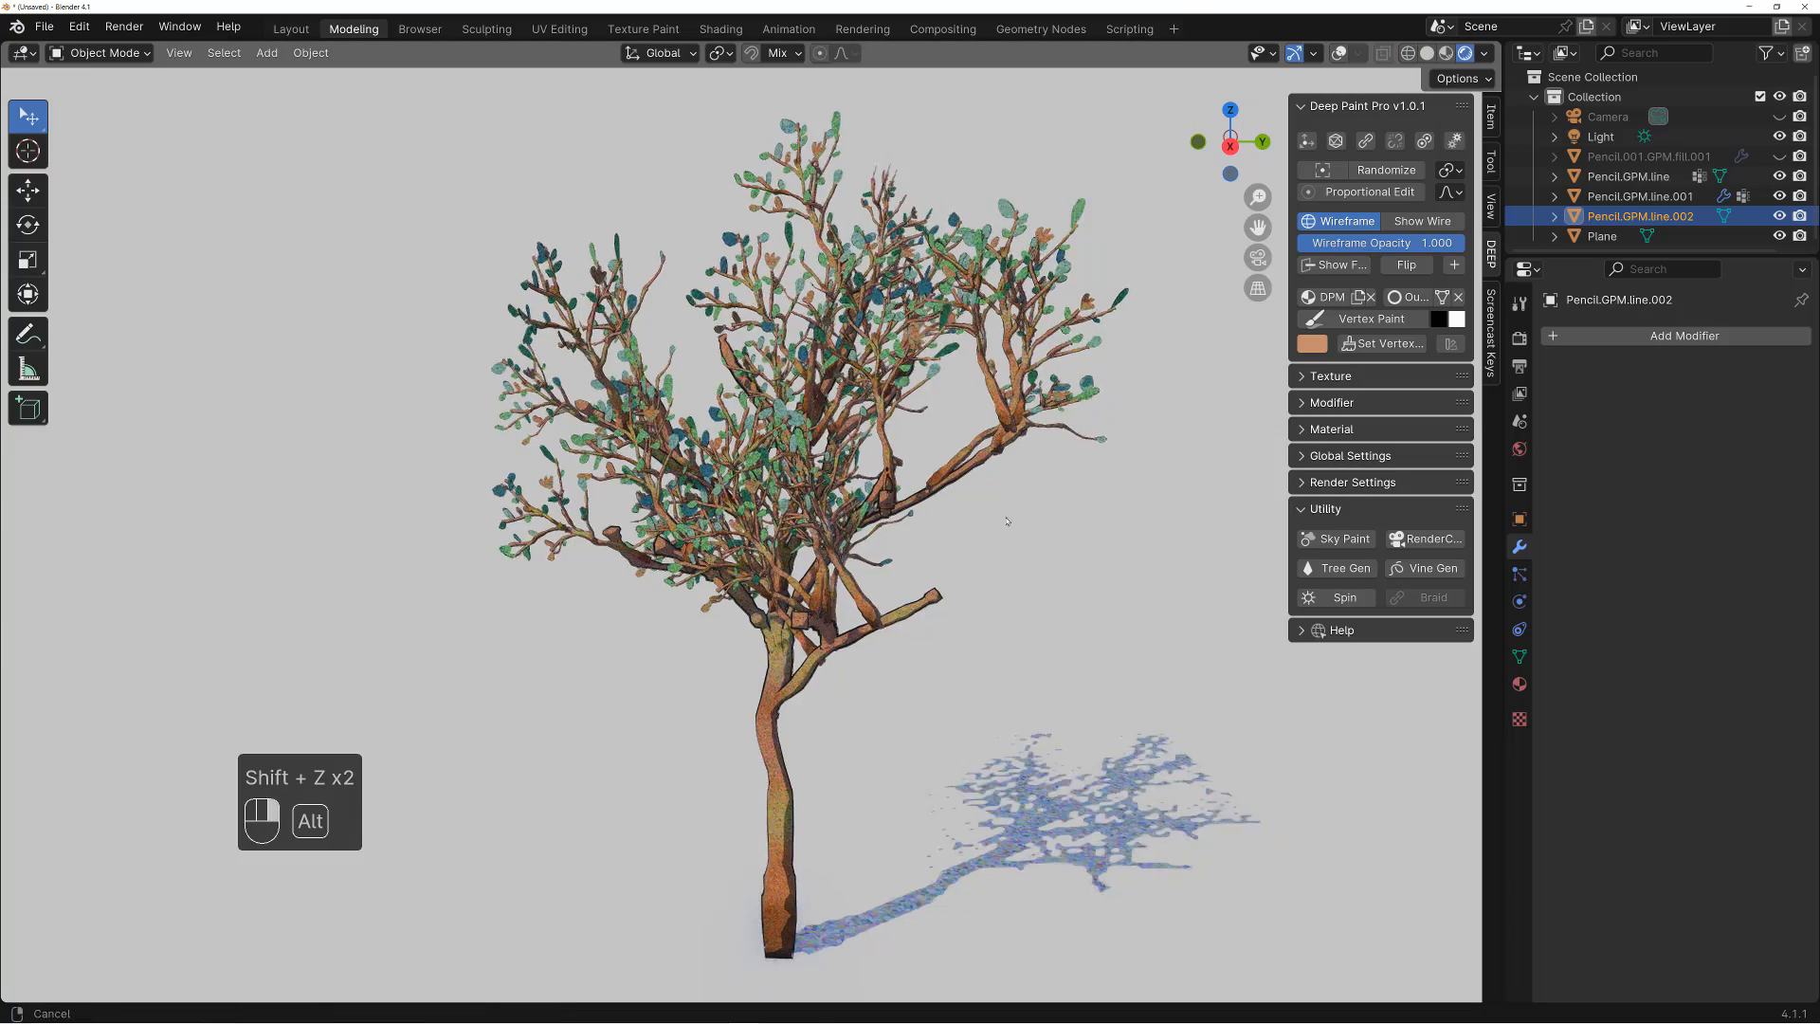
# Put the branch mesh in Vertex Paint mode with a 210 px brush and an orange-red colour
pyautogui.keyDown('alt'); pyautogui.moveTo(1044, 475); pyautogui.dragTo(1050, 489); pyautogui.keyUp('alt')
pyautogui.keyDown('alt'); pyautogui.moveTo(1050, 489); pyautogui.dragTo(1069, 495, button='right'); pyautogui.keyUp('alt')
pyautogui.keyDown('alt'); pyautogui.moveTo(1069, 495); pyautogui.dragTo(1063, 479); pyautogui.keyUp('alt')
pyautogui.hotkey('ctrl', 'space')
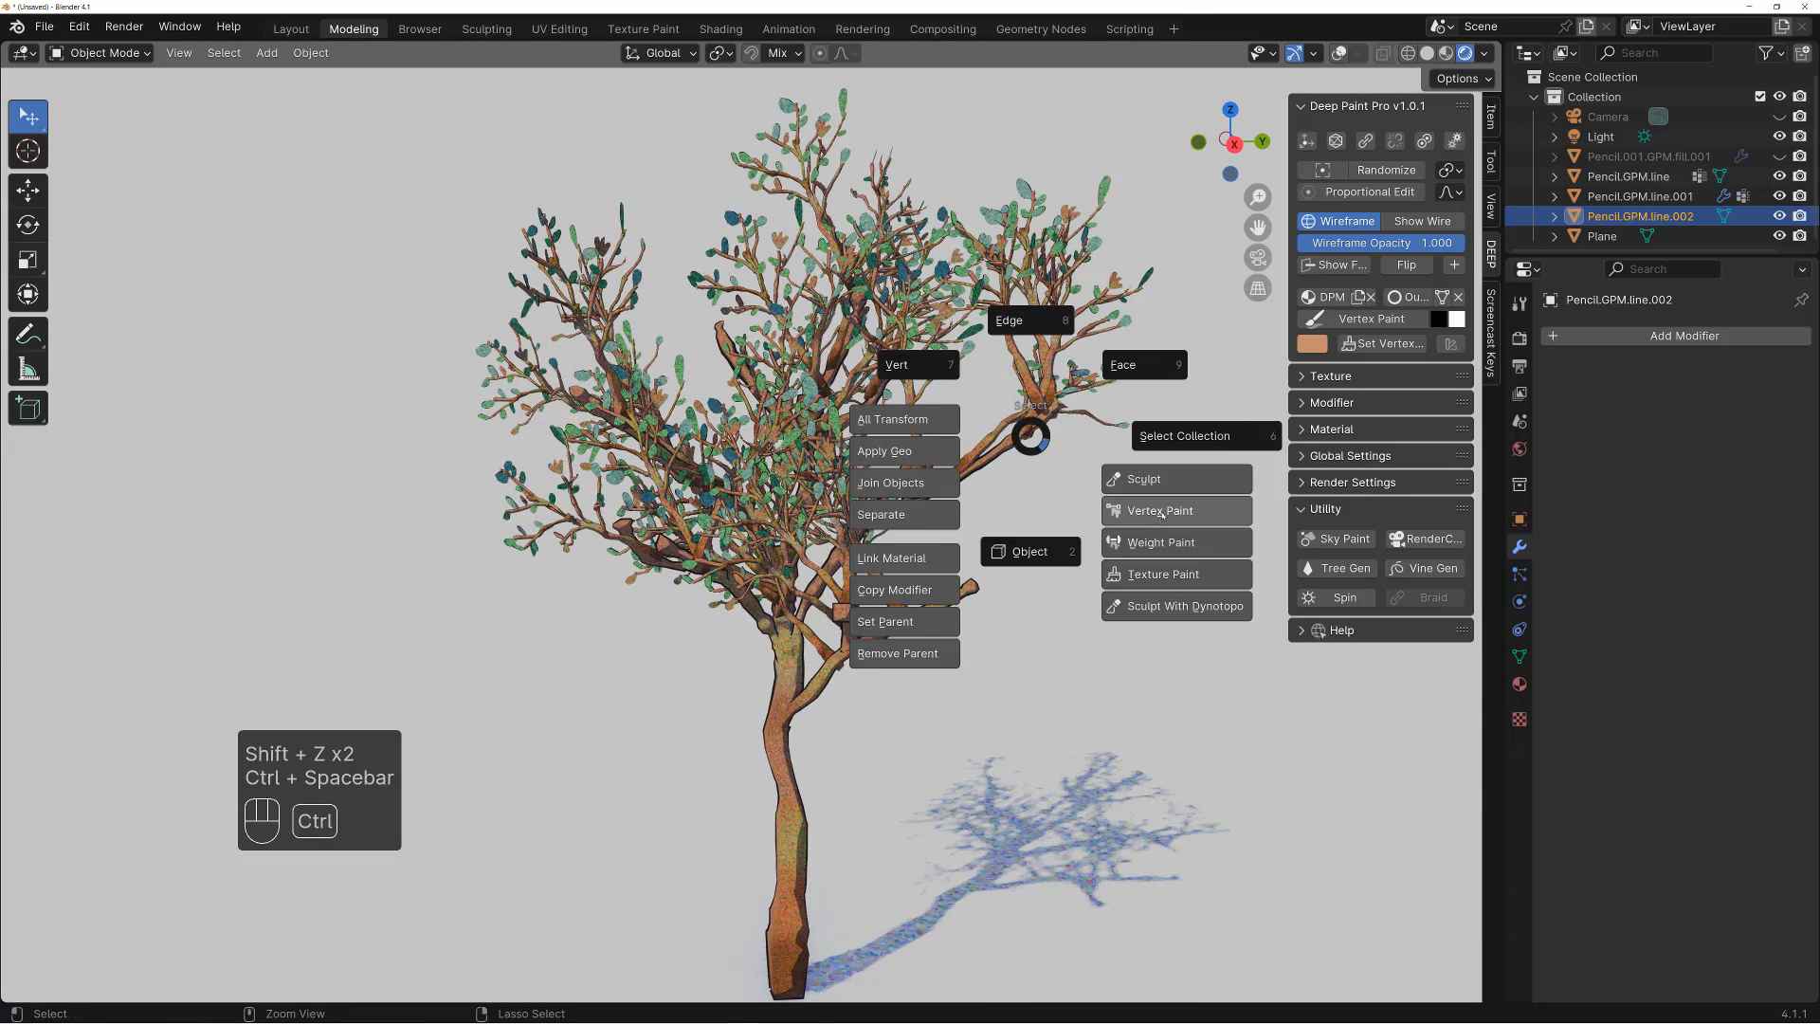
pyautogui.click(1159, 512)
pyautogui.press('f')
pyautogui.click(1104, 351)
pyautogui.rightClick(1100, 357)
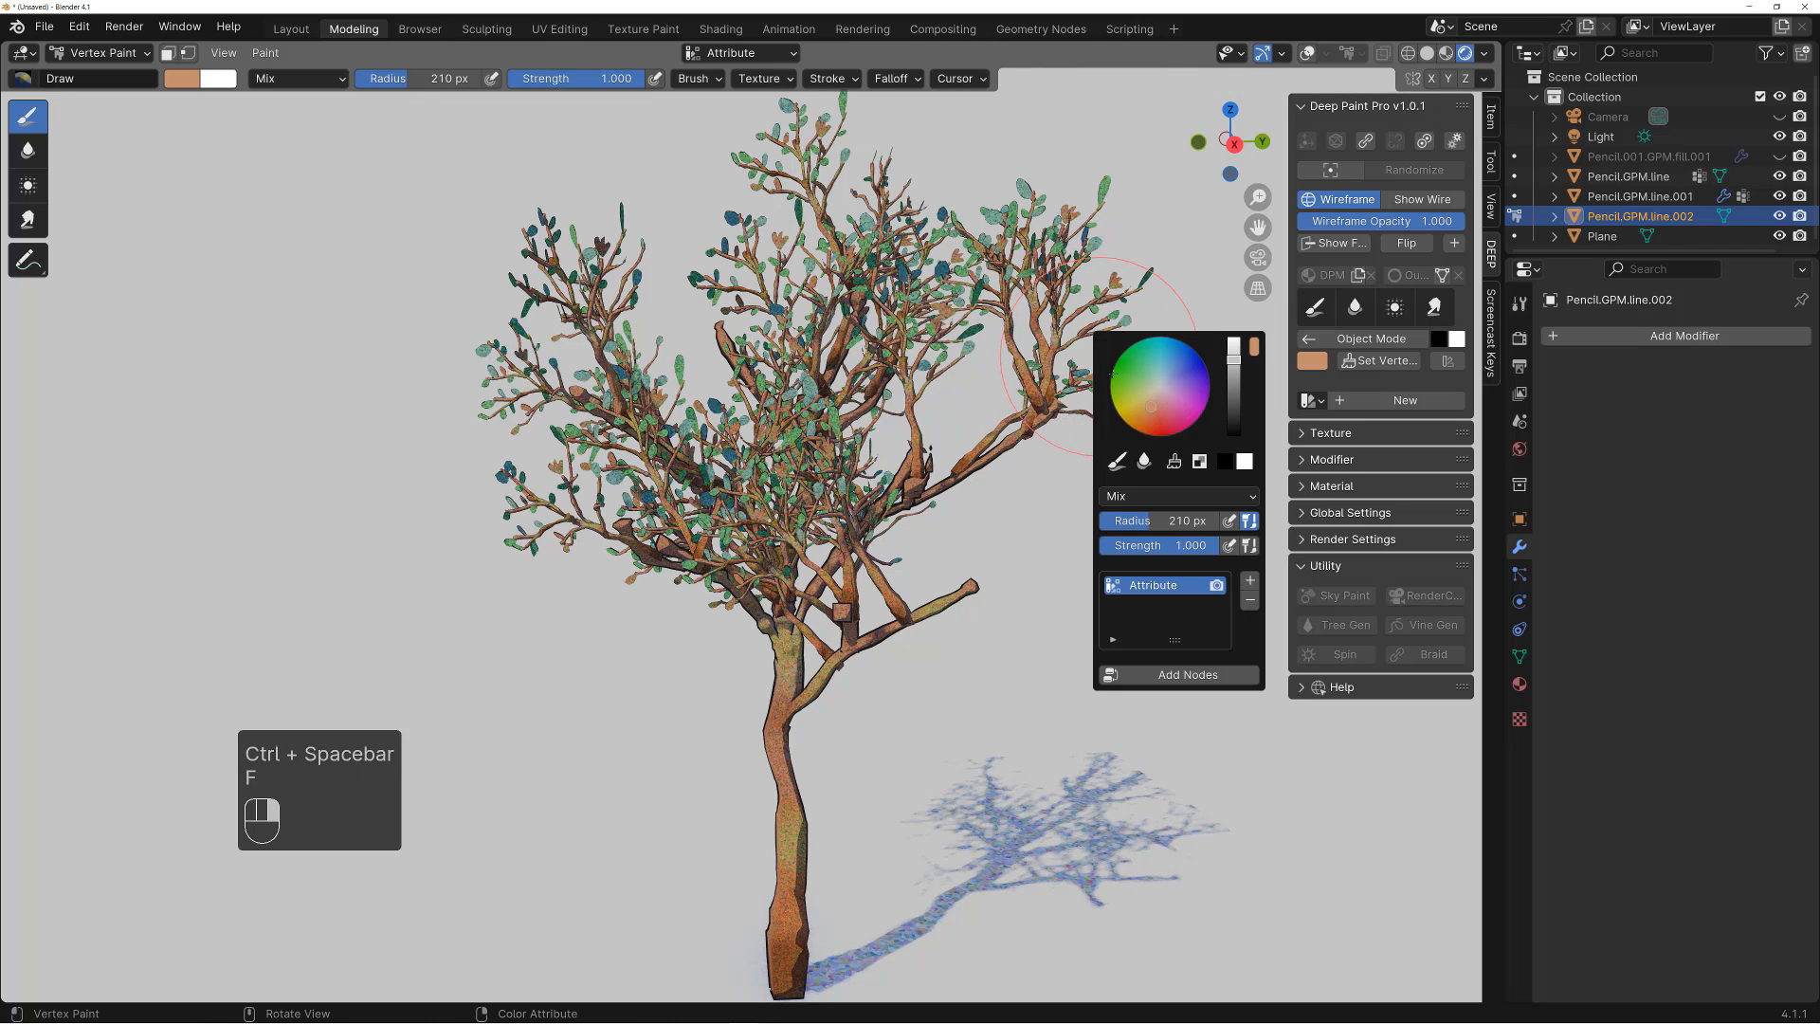
pyautogui.click(1154, 414)
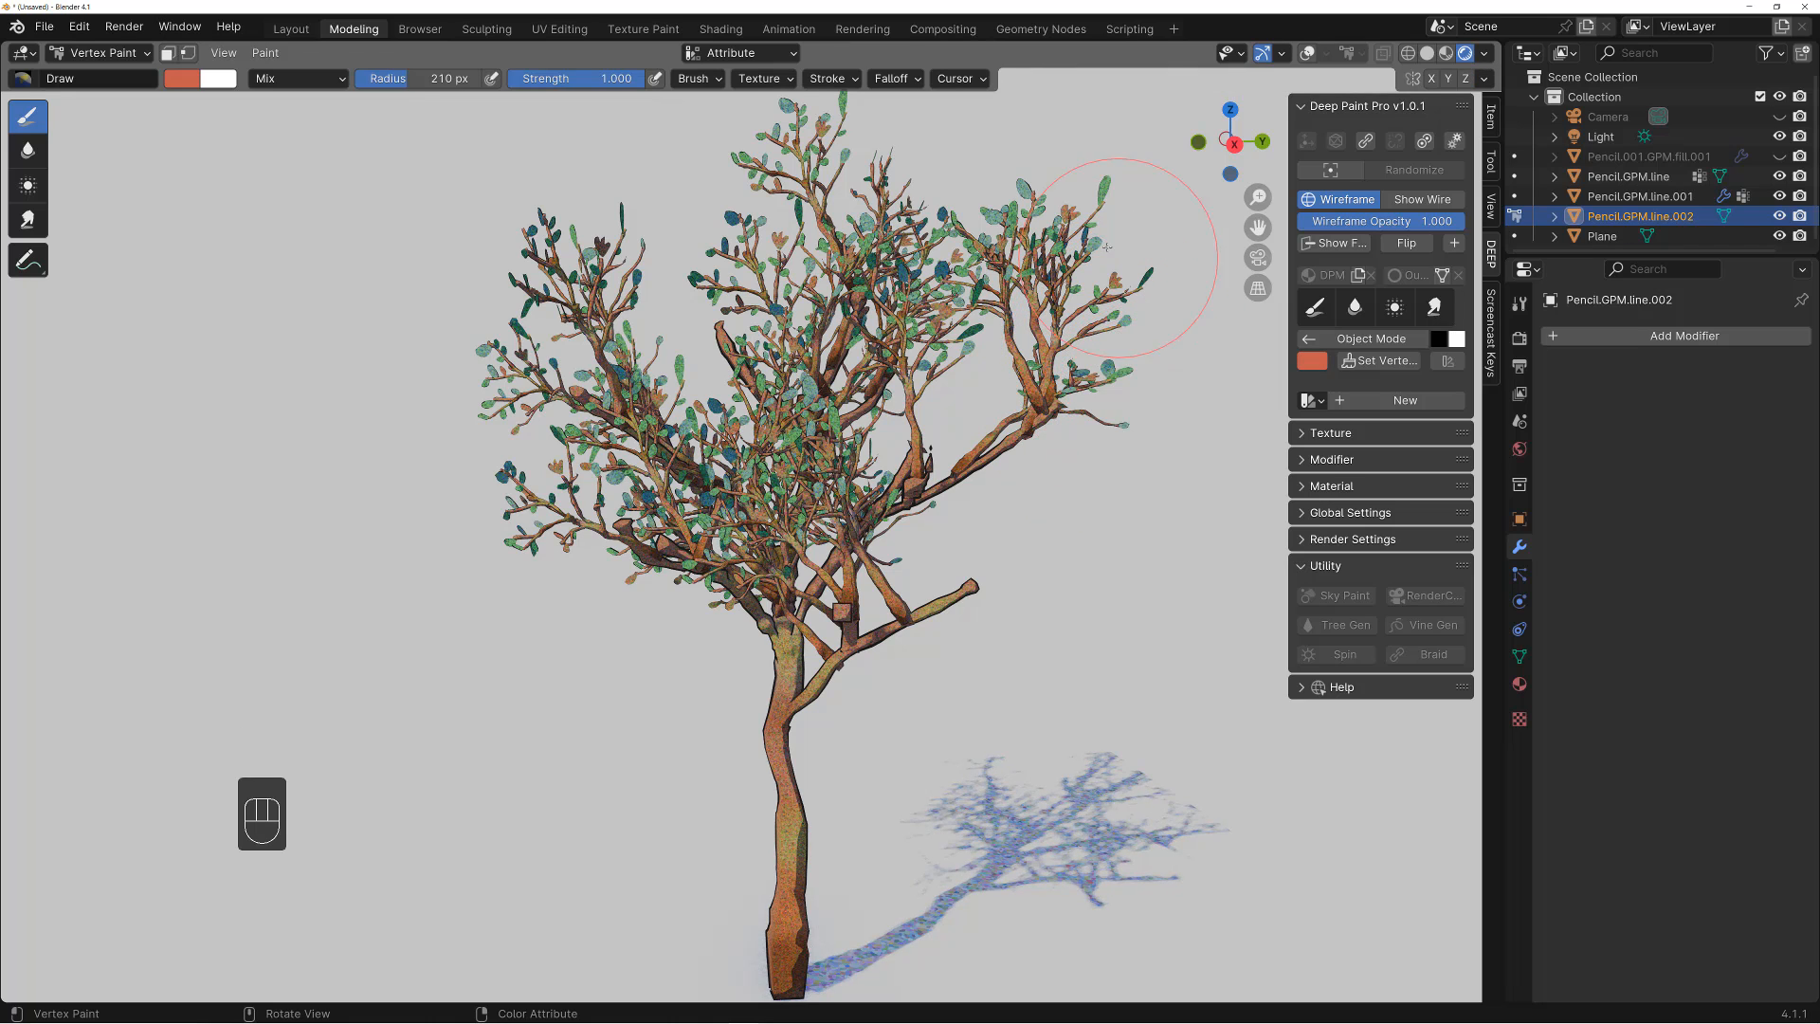
# Paint the outer leaves and upper branch tips orange-red from several sides, and return the branches to Object Mode
pyautogui.moveTo(1067, 209); pyautogui.dragTo(985, 205)
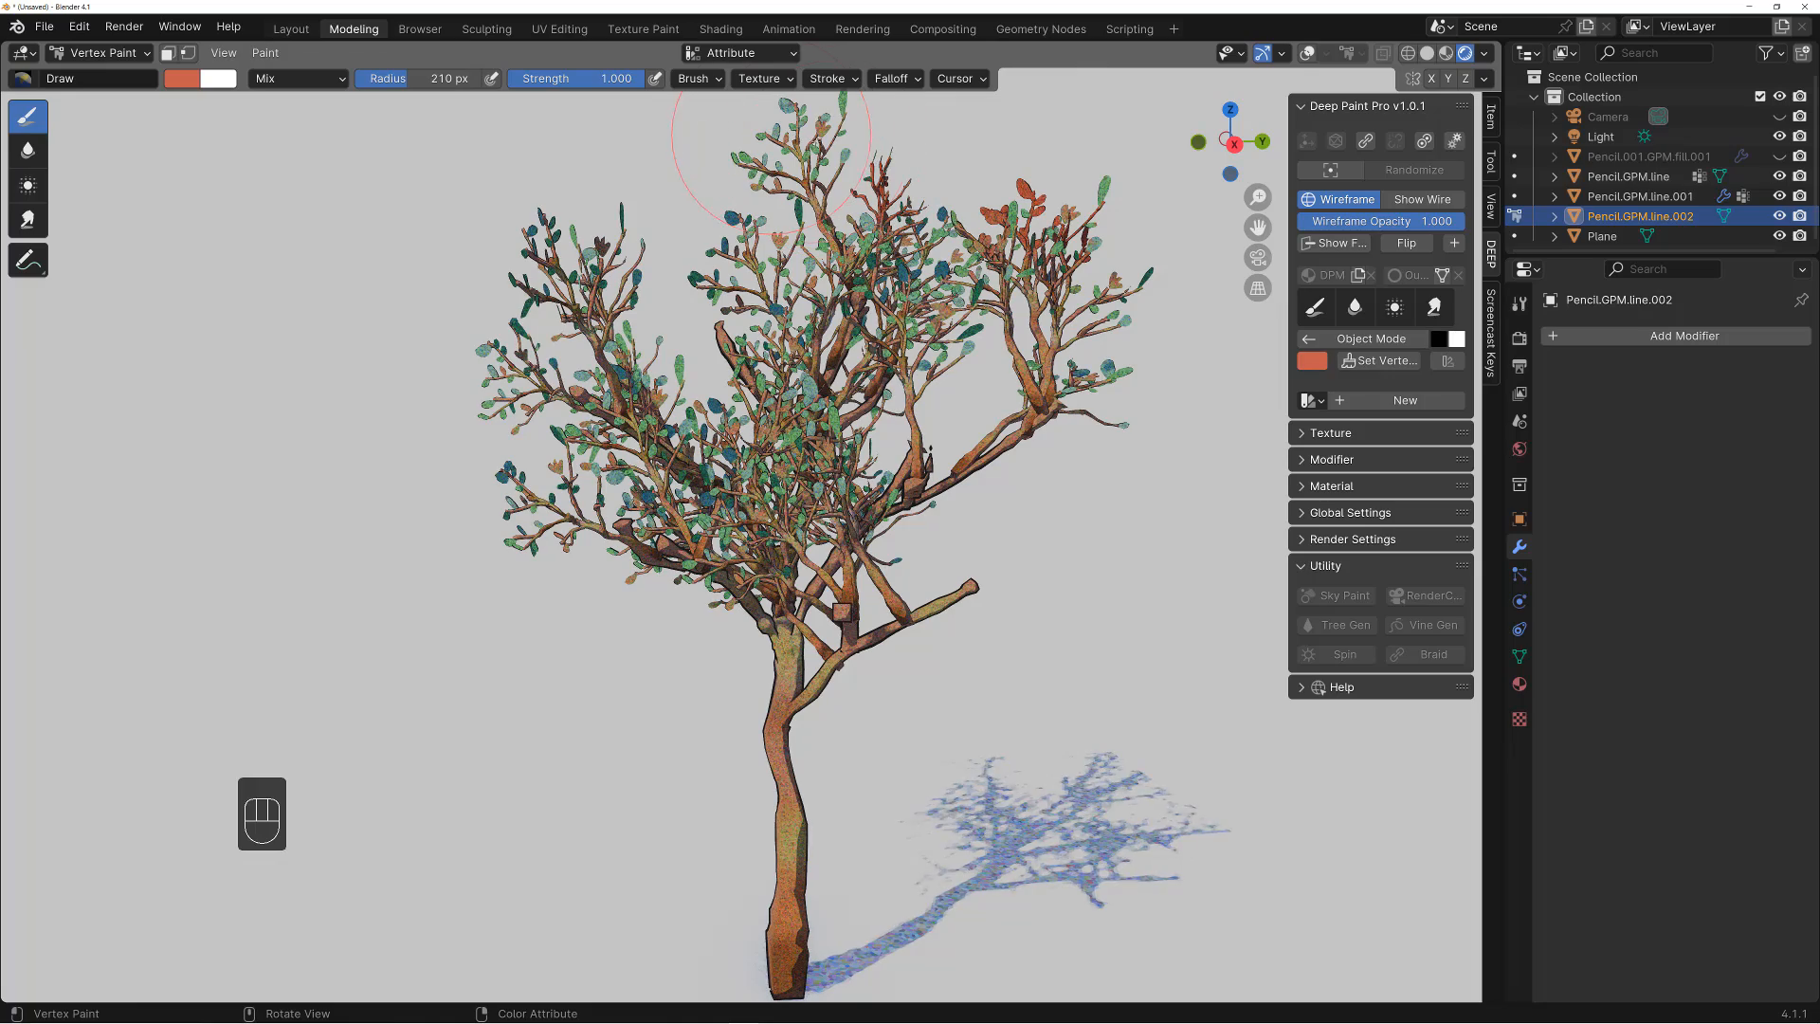
pyautogui.moveTo(571, 257)
pyautogui.mouseDown(button='middle')
pyautogui.moveTo(606, 257)
pyautogui.moveTo(478, 304)
pyautogui.moveTo(834, 268)
pyautogui.mouseUp(button='middle')
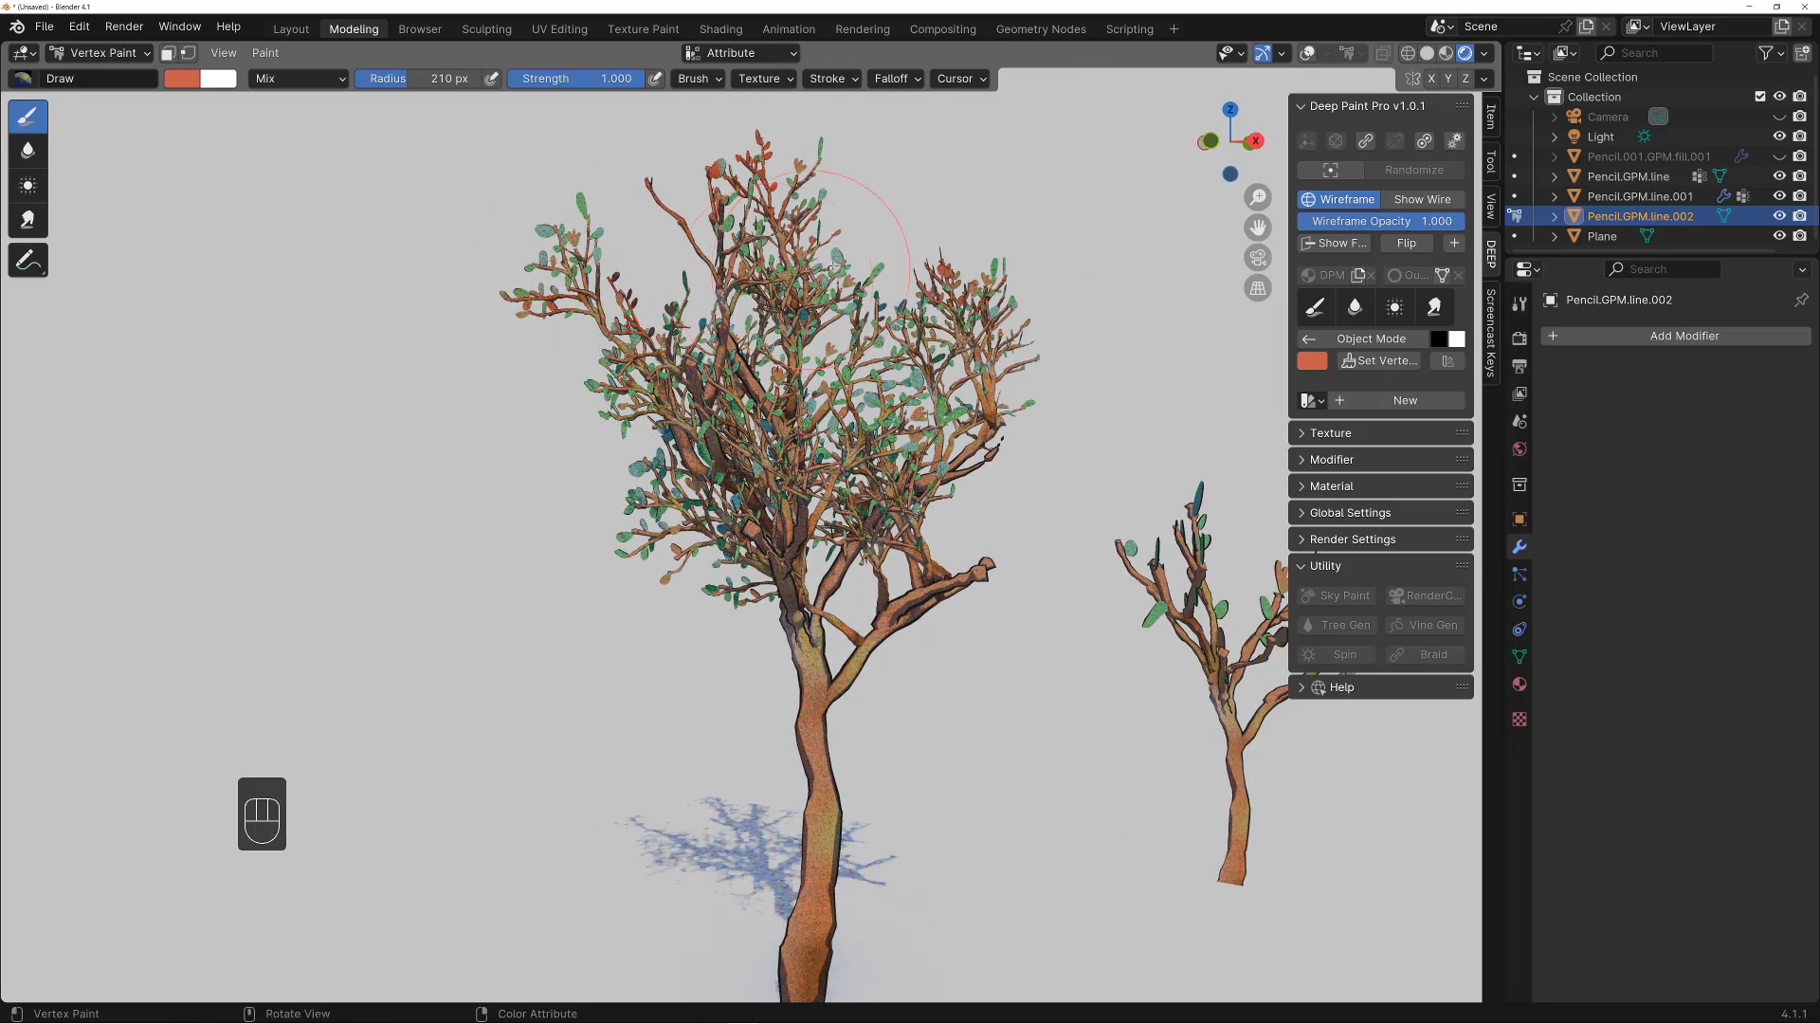
pyautogui.moveTo(601, 252)
pyautogui.mouseDown(button='middle')
pyautogui.moveTo(805, 302)
pyautogui.moveTo(526, 394)
pyautogui.mouseUp(button='middle')
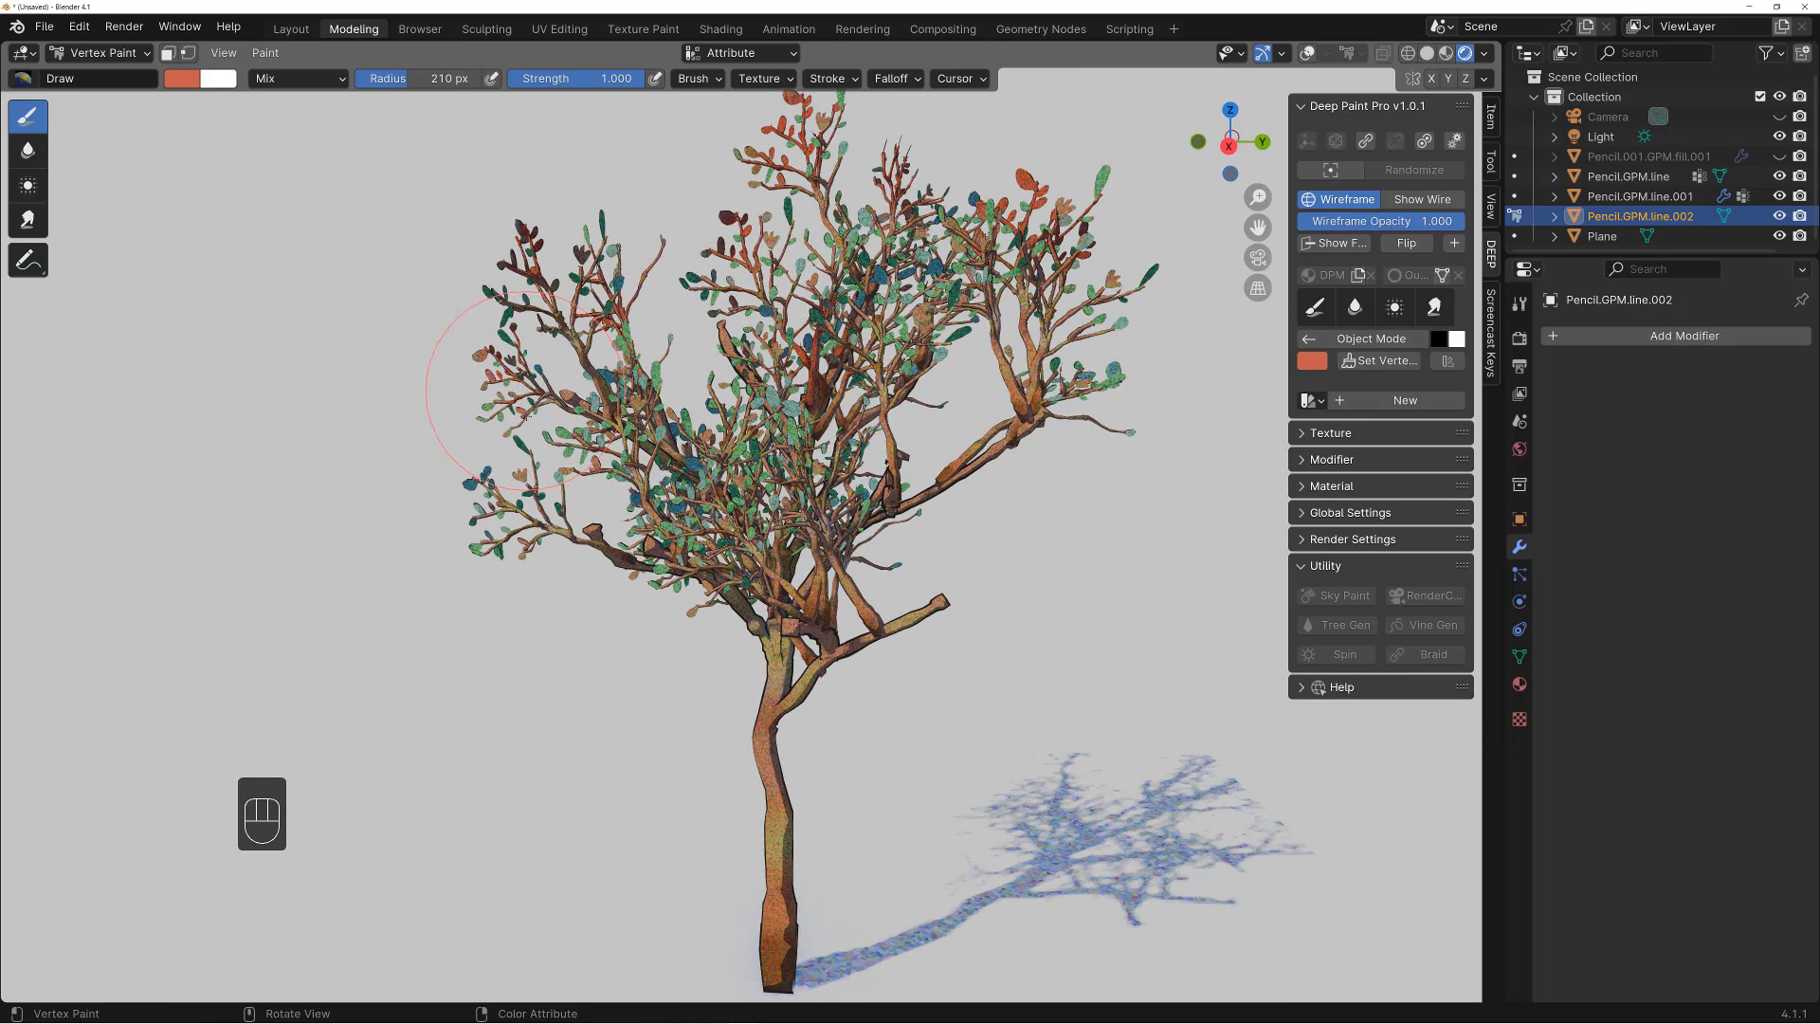
pyautogui.scroll(-3, 512, 521)
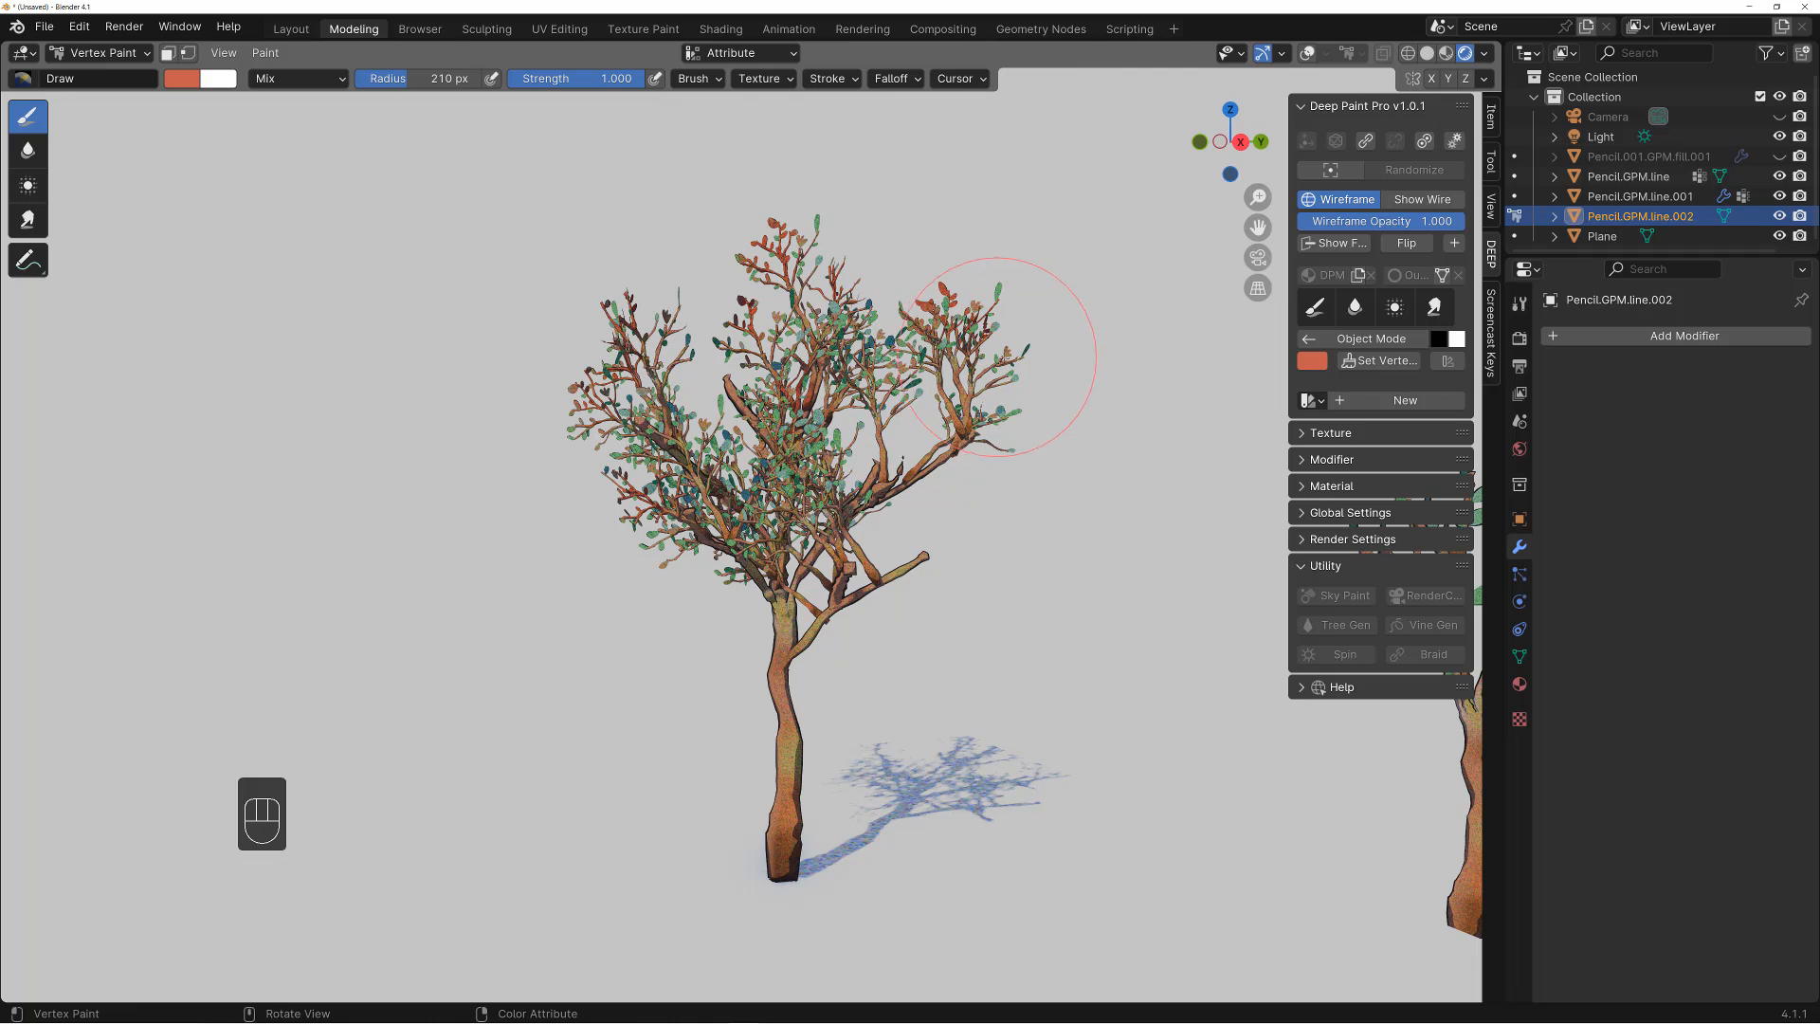
pyautogui.keyDown('alt'); pyautogui.moveTo(1004, 429); pyautogui.dragTo(887, 477, button='right'); pyautogui.keyUp('alt')
pyautogui.moveTo(887, 478)
pyautogui.keyDown('alt'); pyautogui.mouseDown()
pyautogui.moveTo(962, 450)
pyautogui.moveTo(839, 462)
pyautogui.mouseUp(); pyautogui.keyUp('alt')
pyautogui.hotkey('ctrl', 'space')
pyautogui.keyDown('alt'); pyautogui.moveTo(838, 462); pyautogui.dragTo(876, 432, button='right'); pyautogui.keyUp('alt')
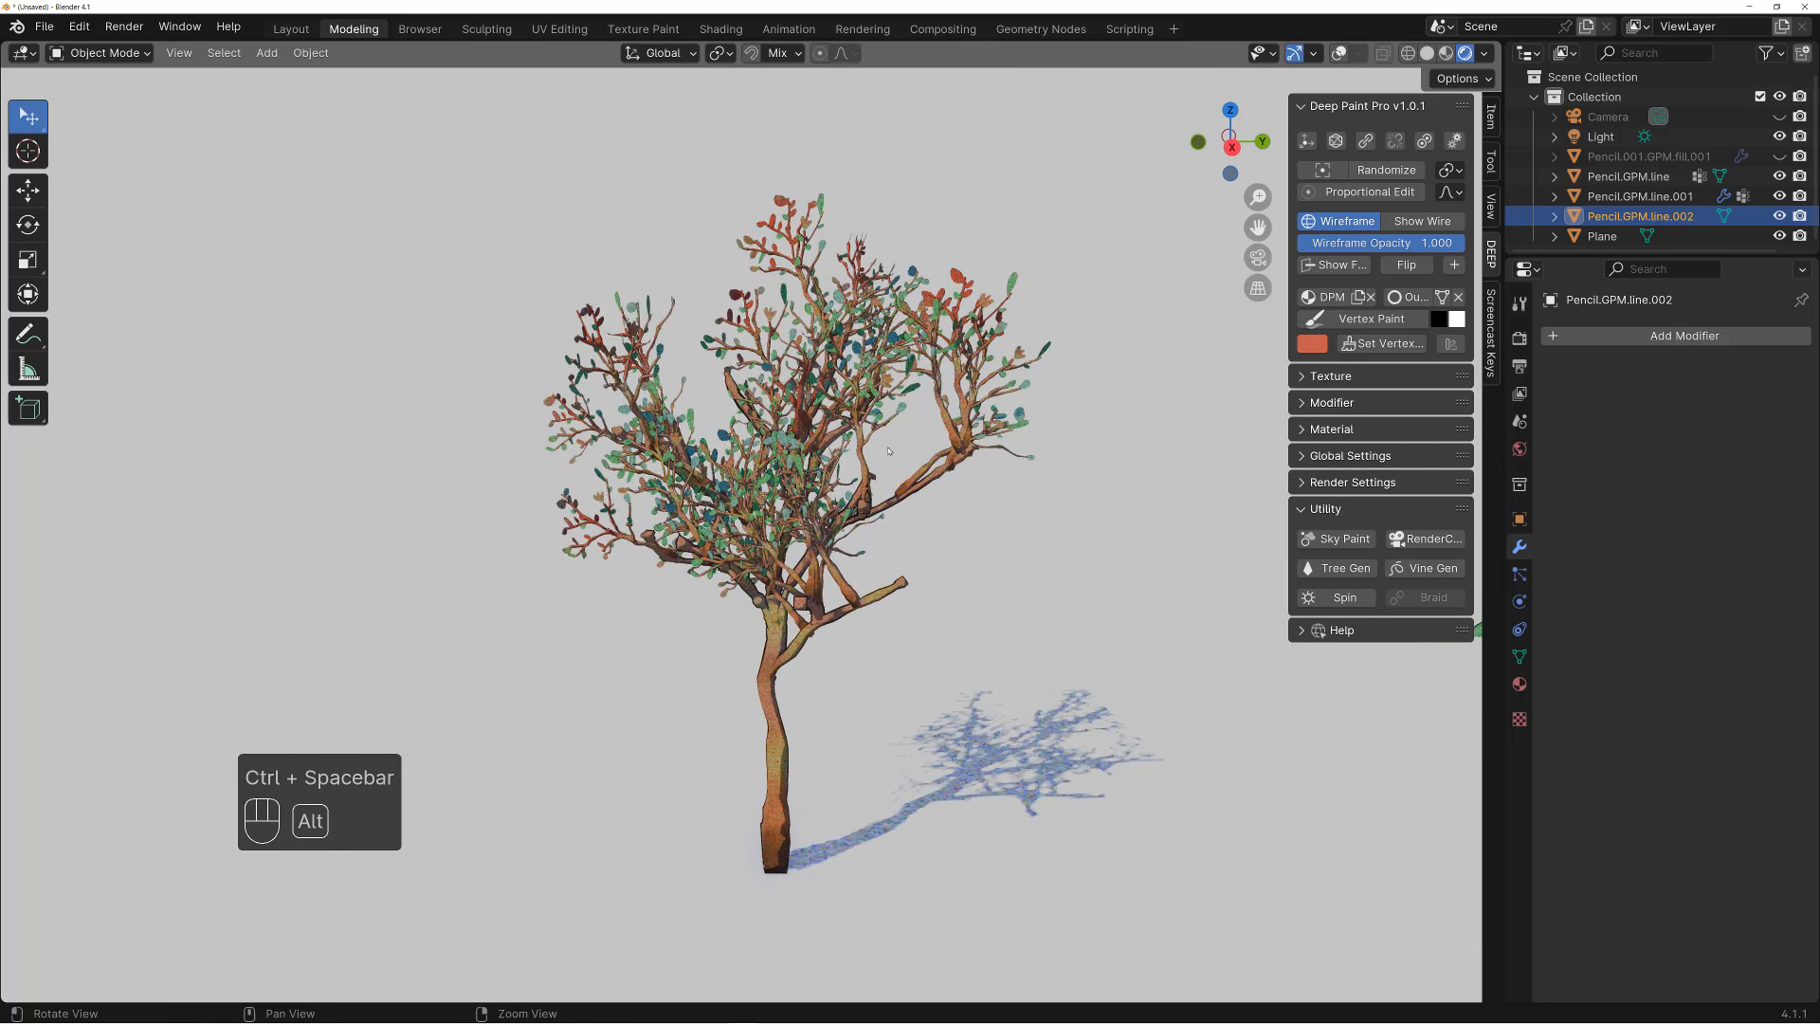
pyautogui.moveTo(877, 431)
pyautogui.keyDown('alt'); pyautogui.mouseDown()
pyautogui.moveTo(911, 418)
pyautogui.moveTo(925, 442)
pyautogui.mouseUp(); pyautogui.keyUp('alt')
# Inspect the painted branches in Sculpt Mode and wireframe, returning them to Object Mode in the rendered view
pyautogui.hotkey('ctrl', 'z')
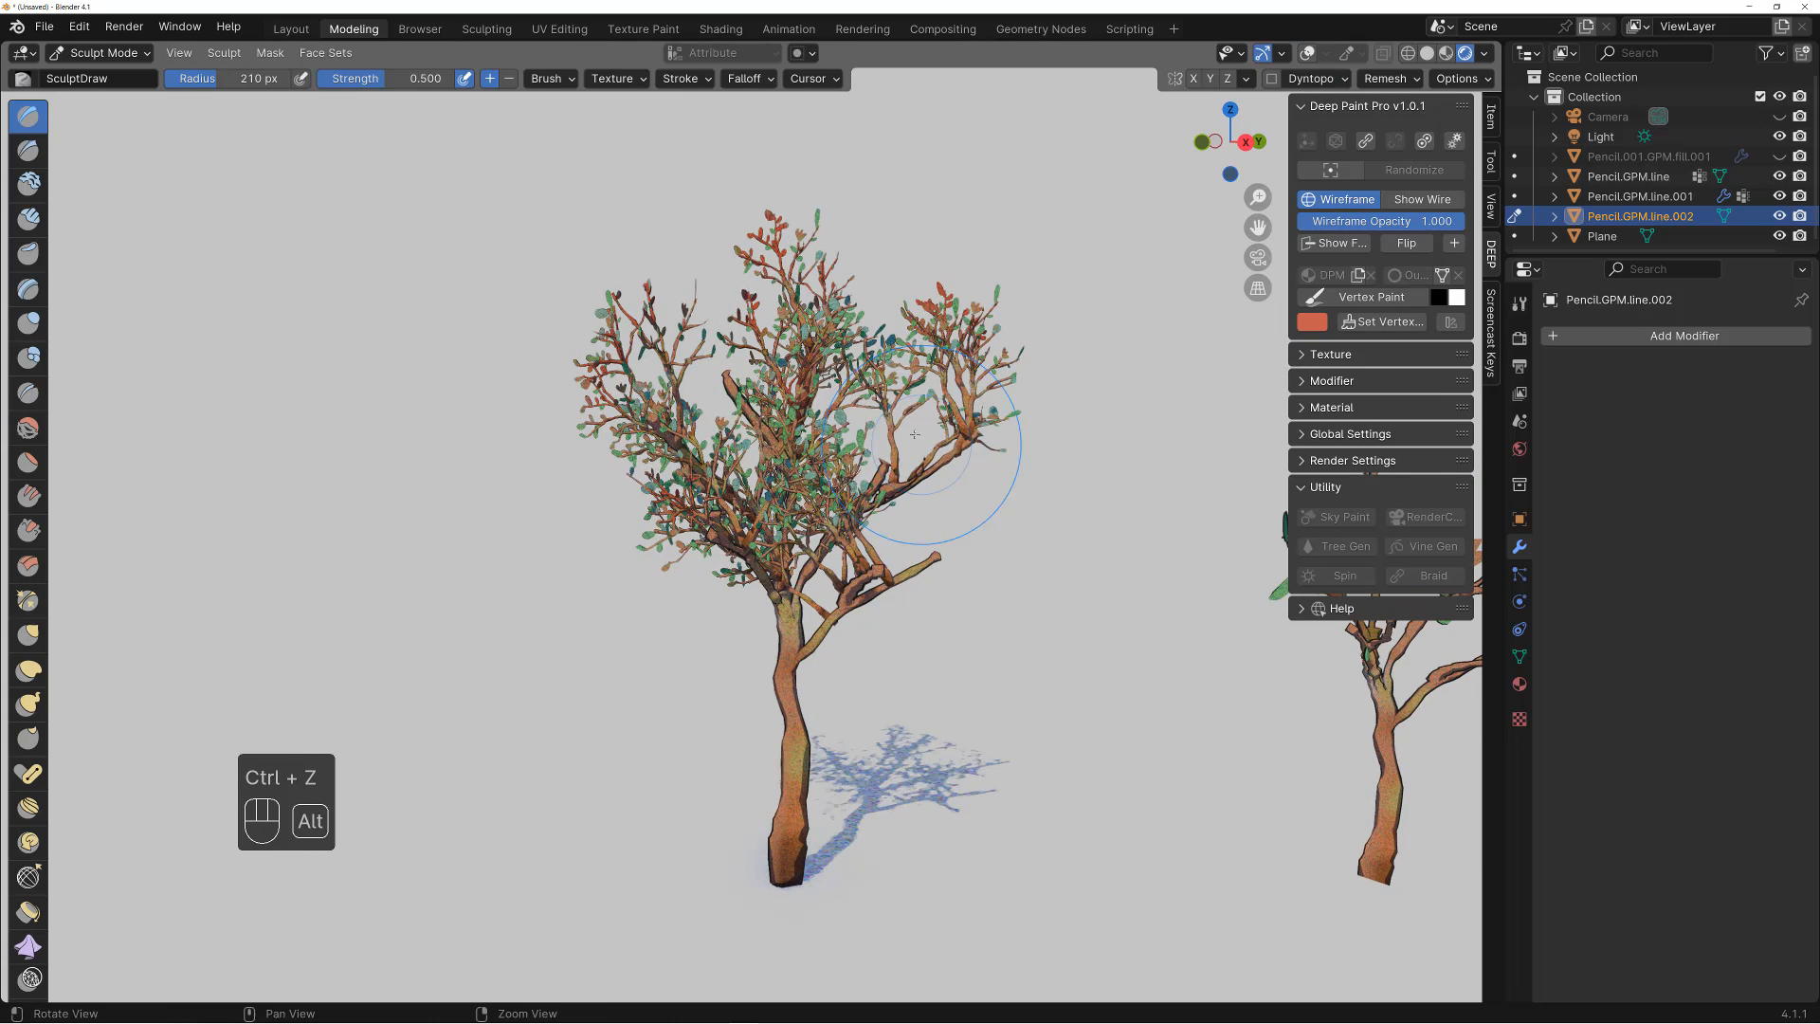
pyautogui.rightClick(933, 439)
pyautogui.hotkey('shift', 'z')
pyautogui.hotkey('shift', 'z')
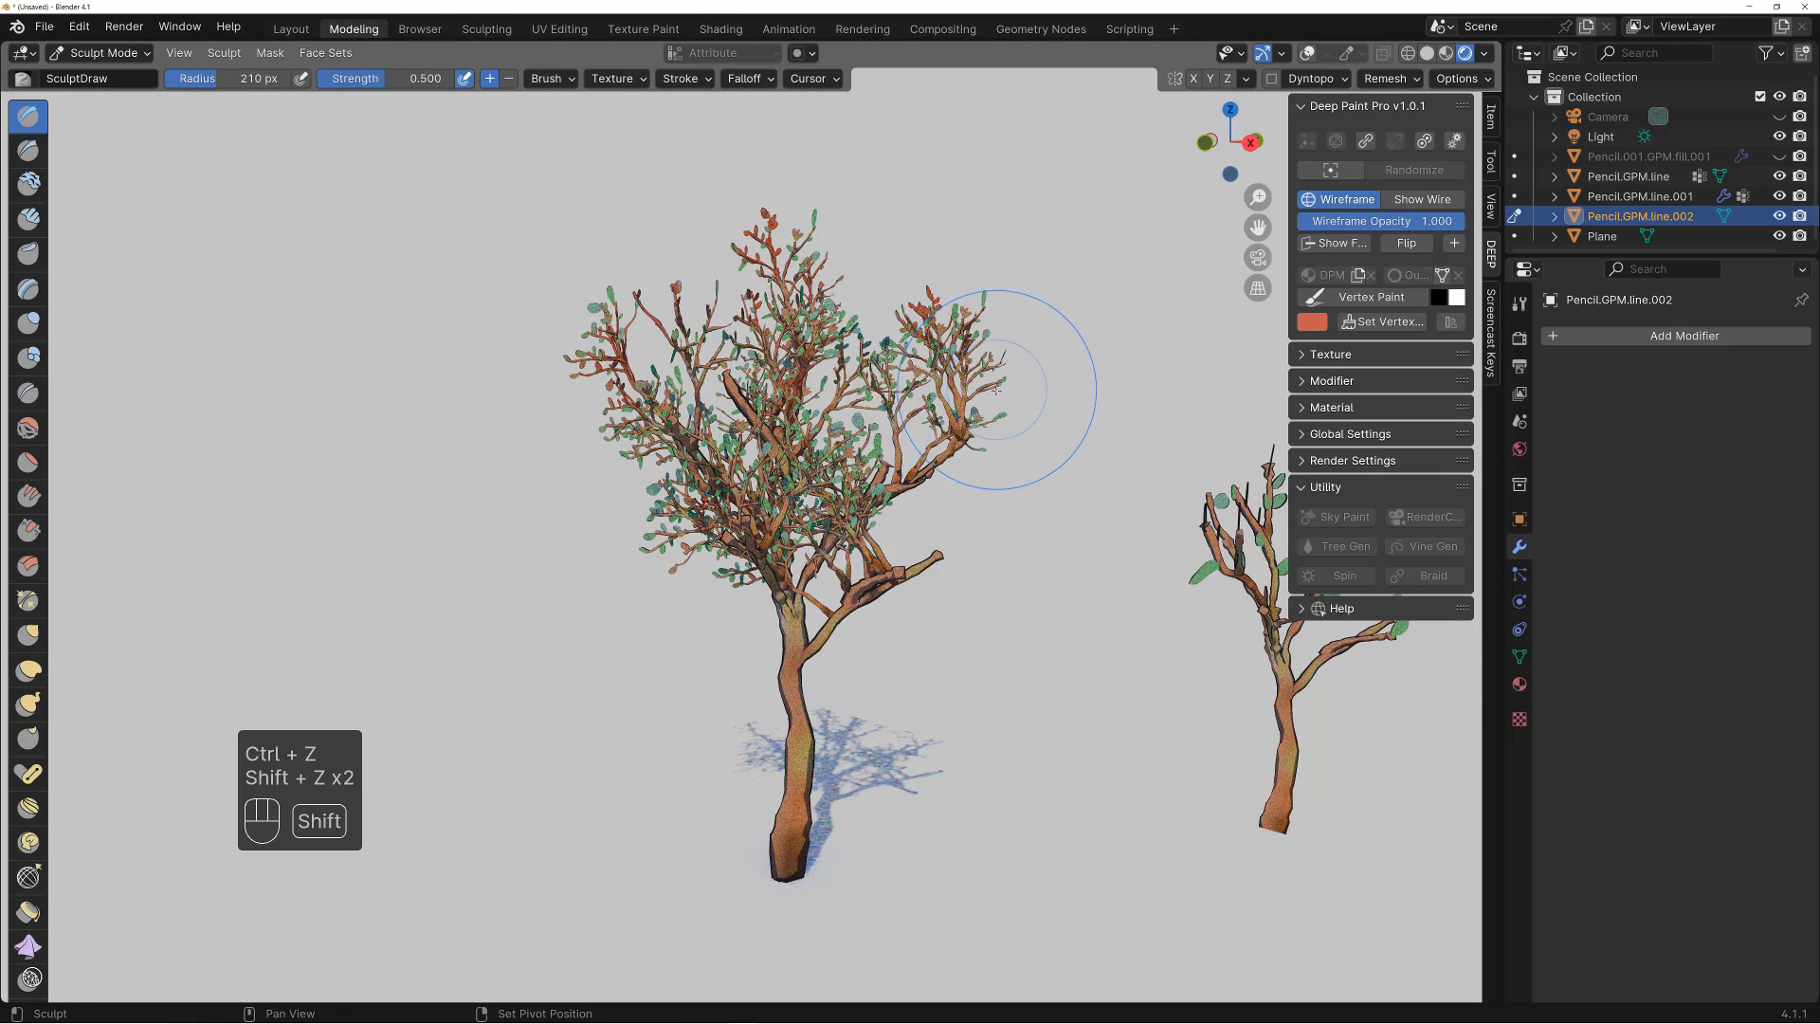
pyautogui.moveTo(1015, 378)
pyautogui.keyDown('alt'); pyautogui.mouseDown()
pyautogui.moveTo(933, 431)
pyautogui.moveTo(919, 485)
pyautogui.moveTo(955, 445)
pyautogui.moveTo(917, 389)
pyautogui.mouseUp(); pyautogui.keyUp('alt')
pyautogui.hotkey('ctrl', 'space')
pyautogui.hotkey('shift', 'z')
pyautogui.hotkey('shift', 'z')
pyautogui.keyDown('alt'); pyautogui.moveTo(1130, 571); pyautogui.dragTo(1002, 573); pyautogui.keyUp('alt')
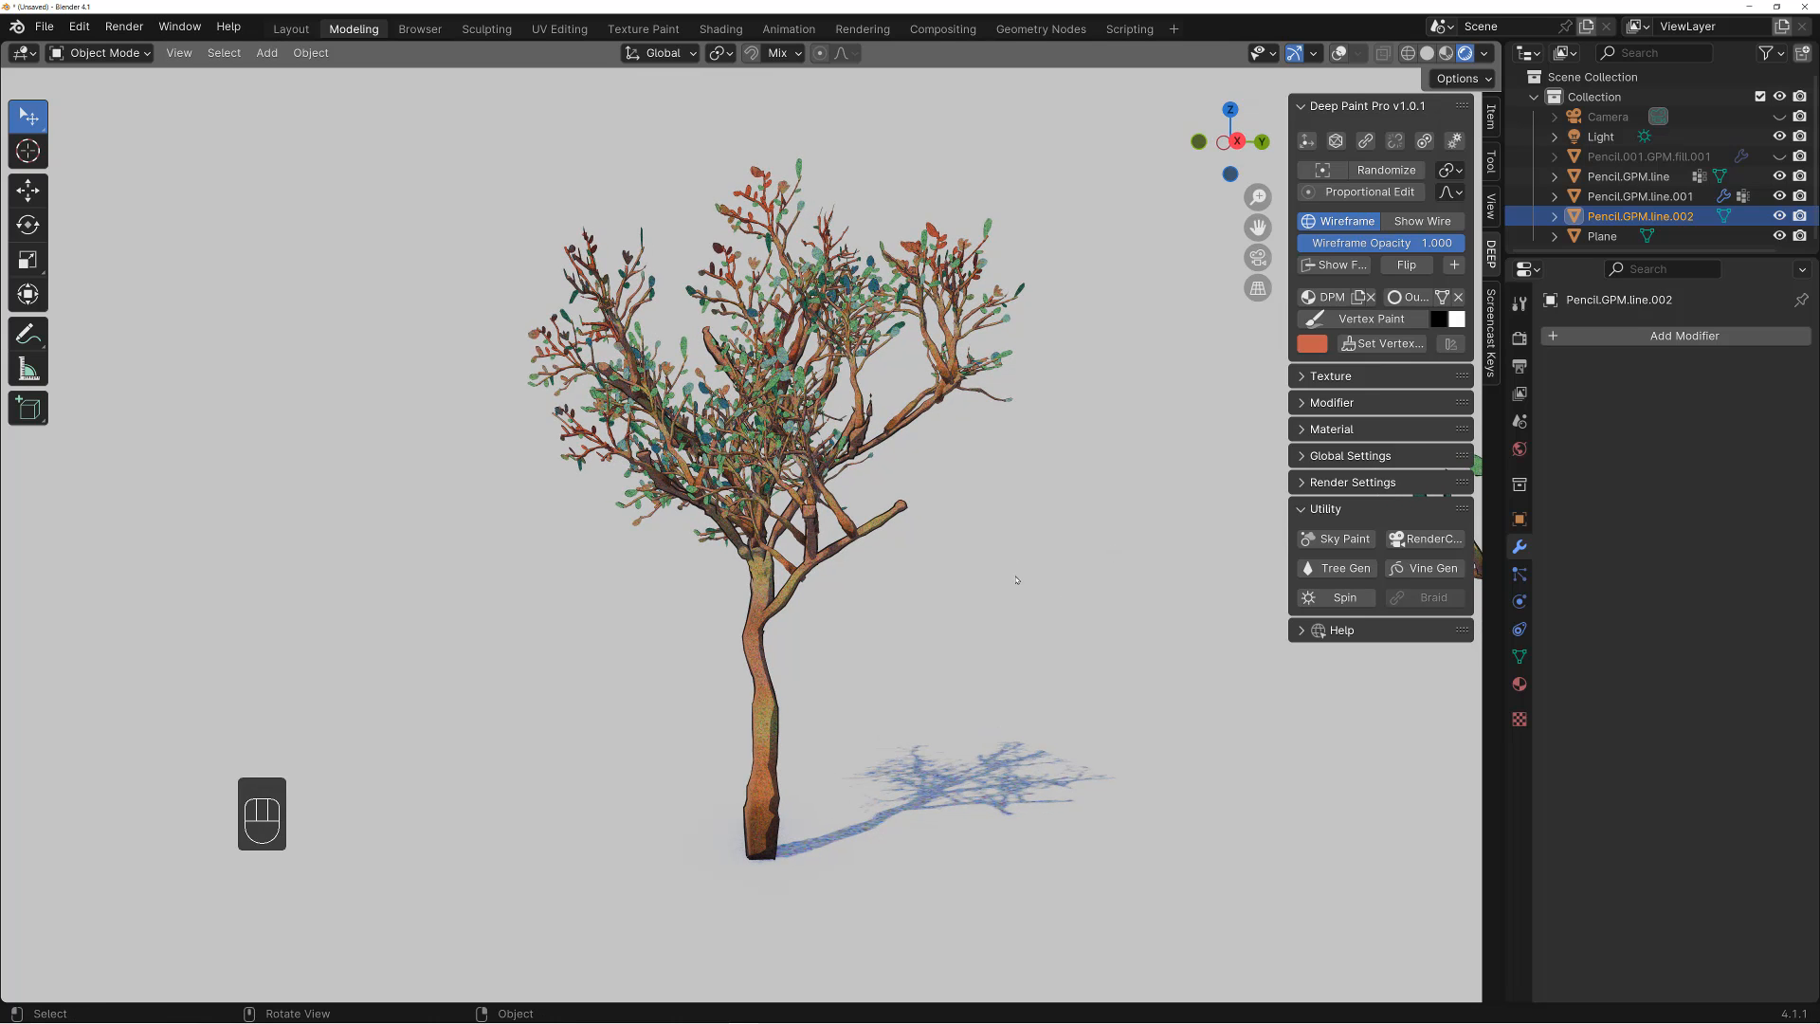
pyautogui.keyDown('alt'); pyautogui.moveTo(1016, 582); pyautogui.dragTo(974, 604); pyautogui.keyUp('alt')
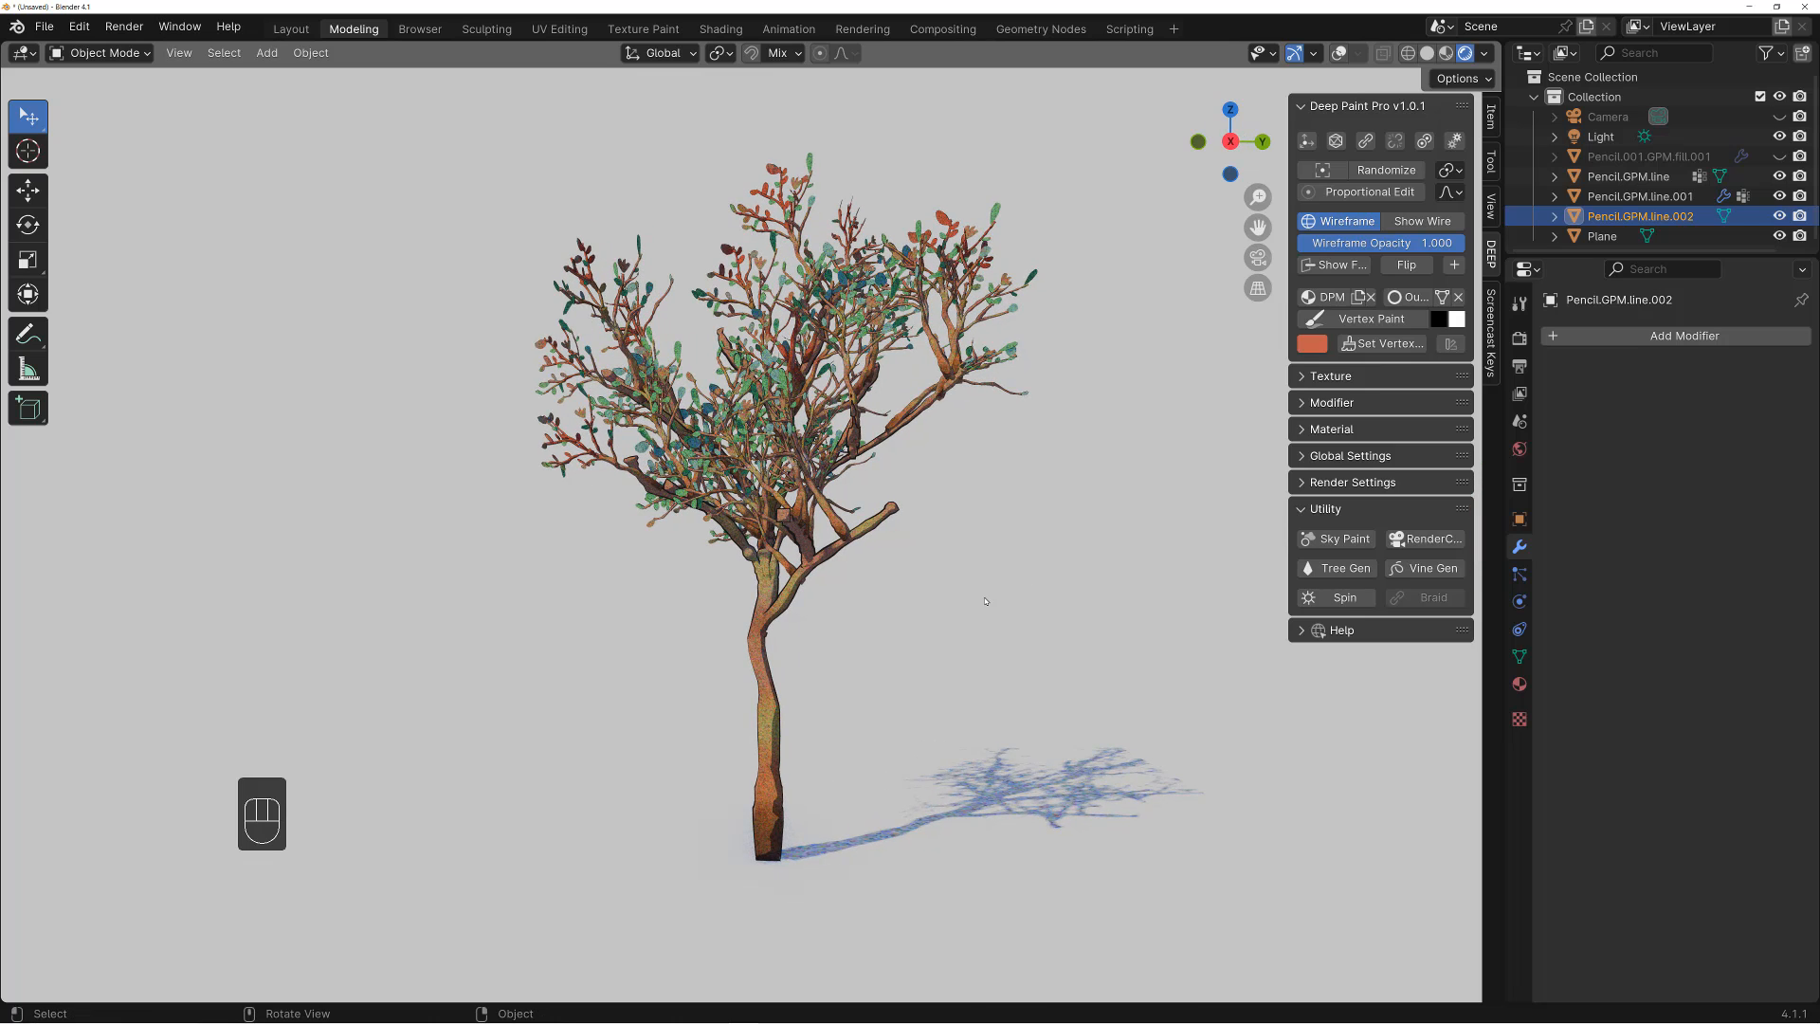